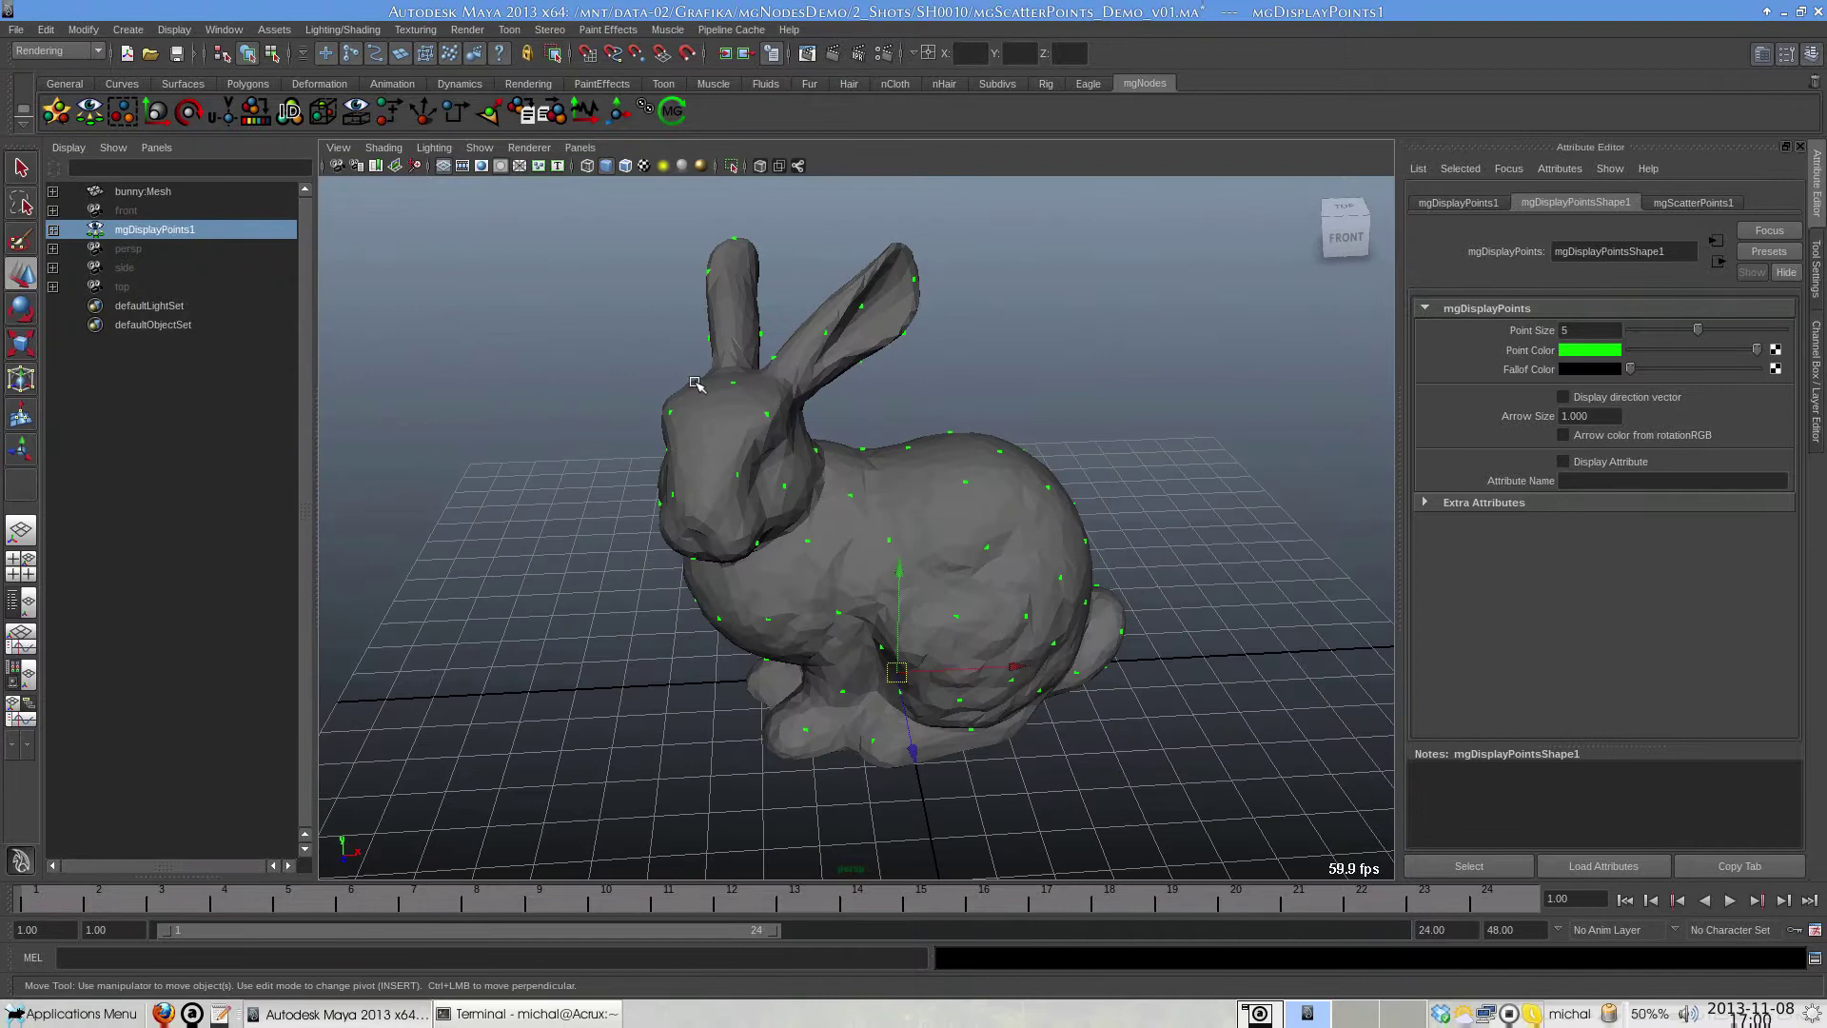
# Show the attributes of the mgScatterPoints1 node.
pyautogui.click(1306, 145)
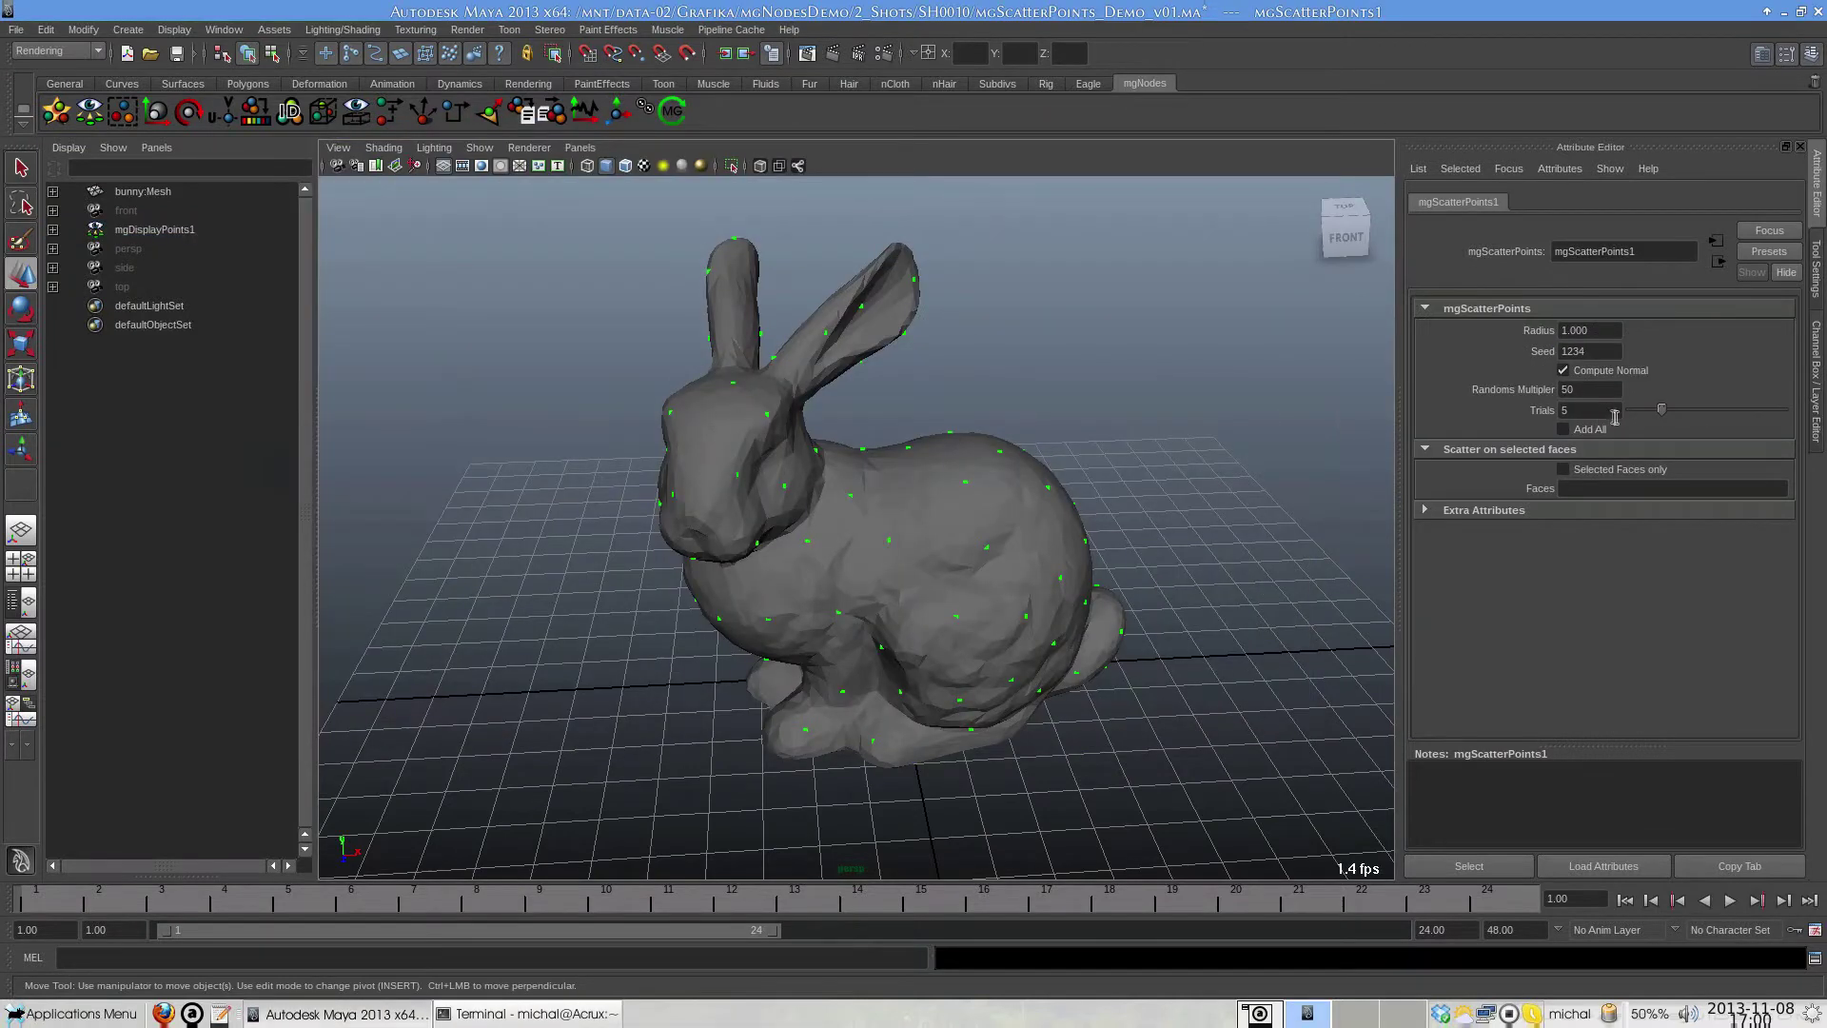
pyautogui.press('Return')
pyautogui.keyDown('alt'); pyautogui.moveTo(1101, 409); pyautogui.dragTo(428, 533); pyautogui.keyUp('alt')
# Deform the bunny mesh by moving the vertices of its head and ears.
pyautogui.click(698, 457)
pyautogui.press('F8')
pyautogui.moveTo(590, 322)
pyautogui.mouseDown()
pyautogui.moveTo(761, 423)
pyautogui.moveTo(699, 372)
pyautogui.moveTo(581, 341)
pyautogui.mouseUp()
pyautogui.press('F8')
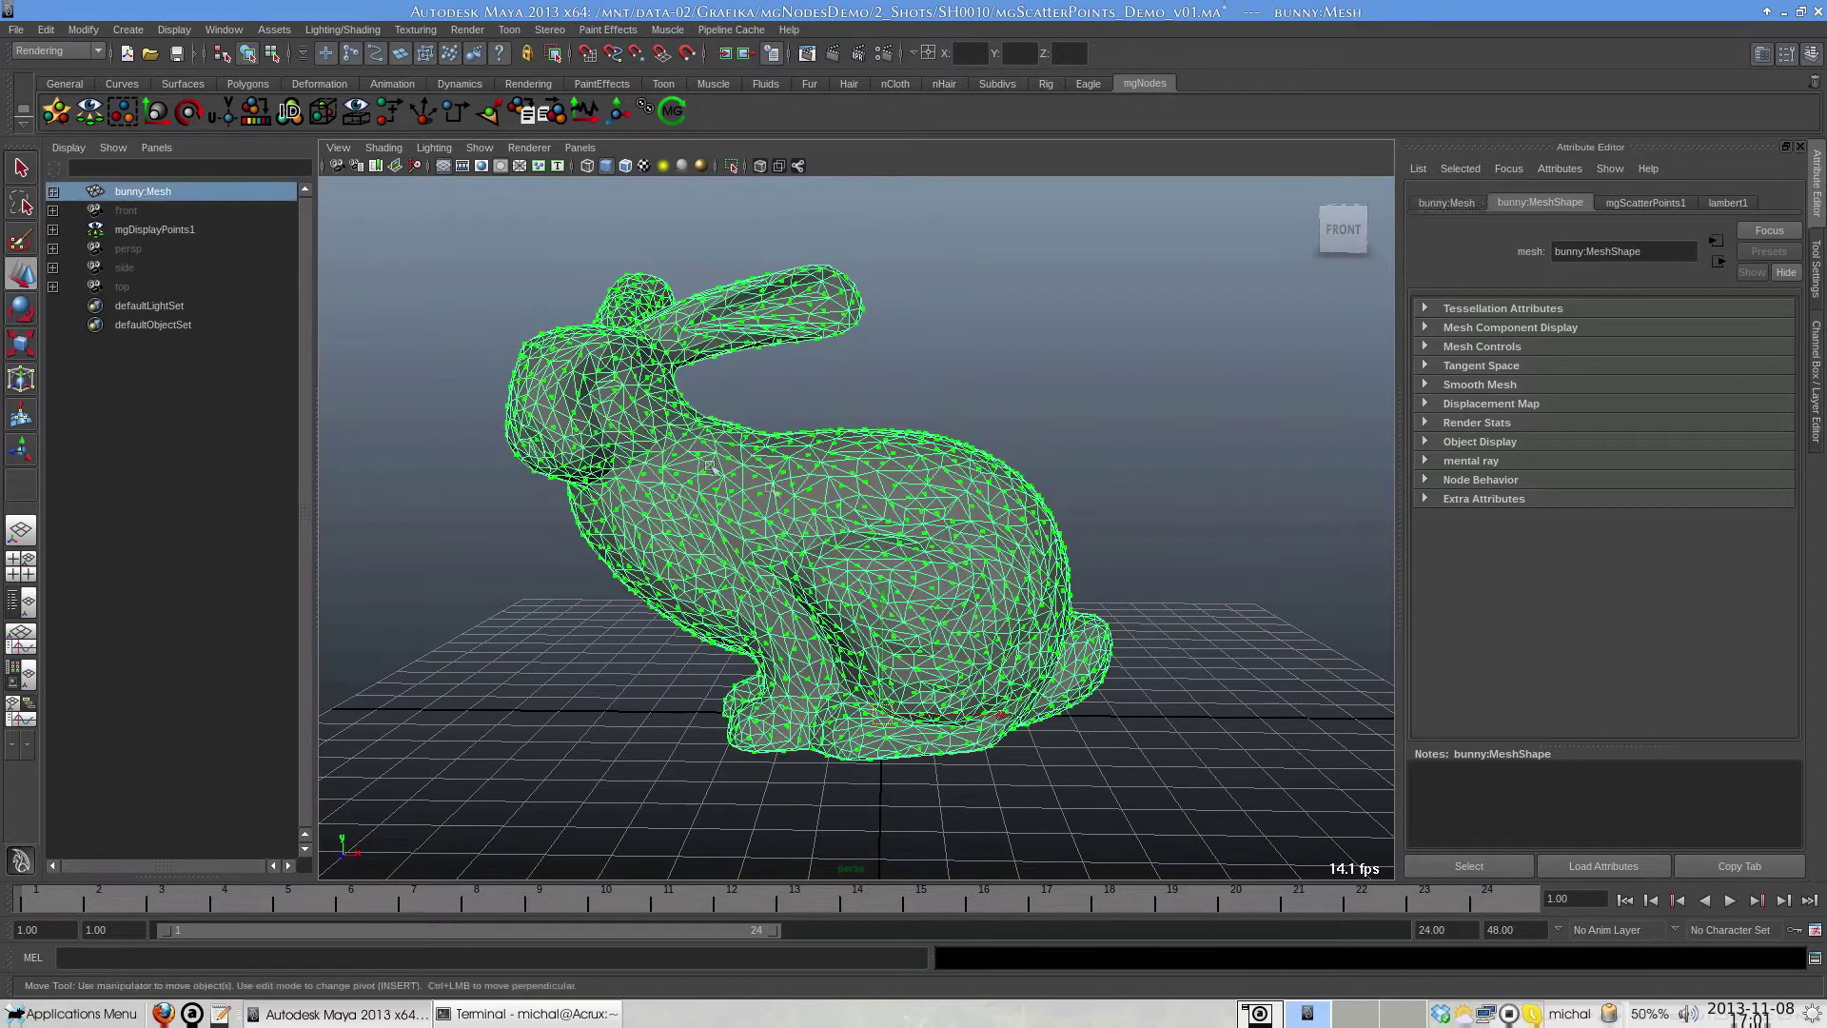
pyautogui.click(1007, 408)
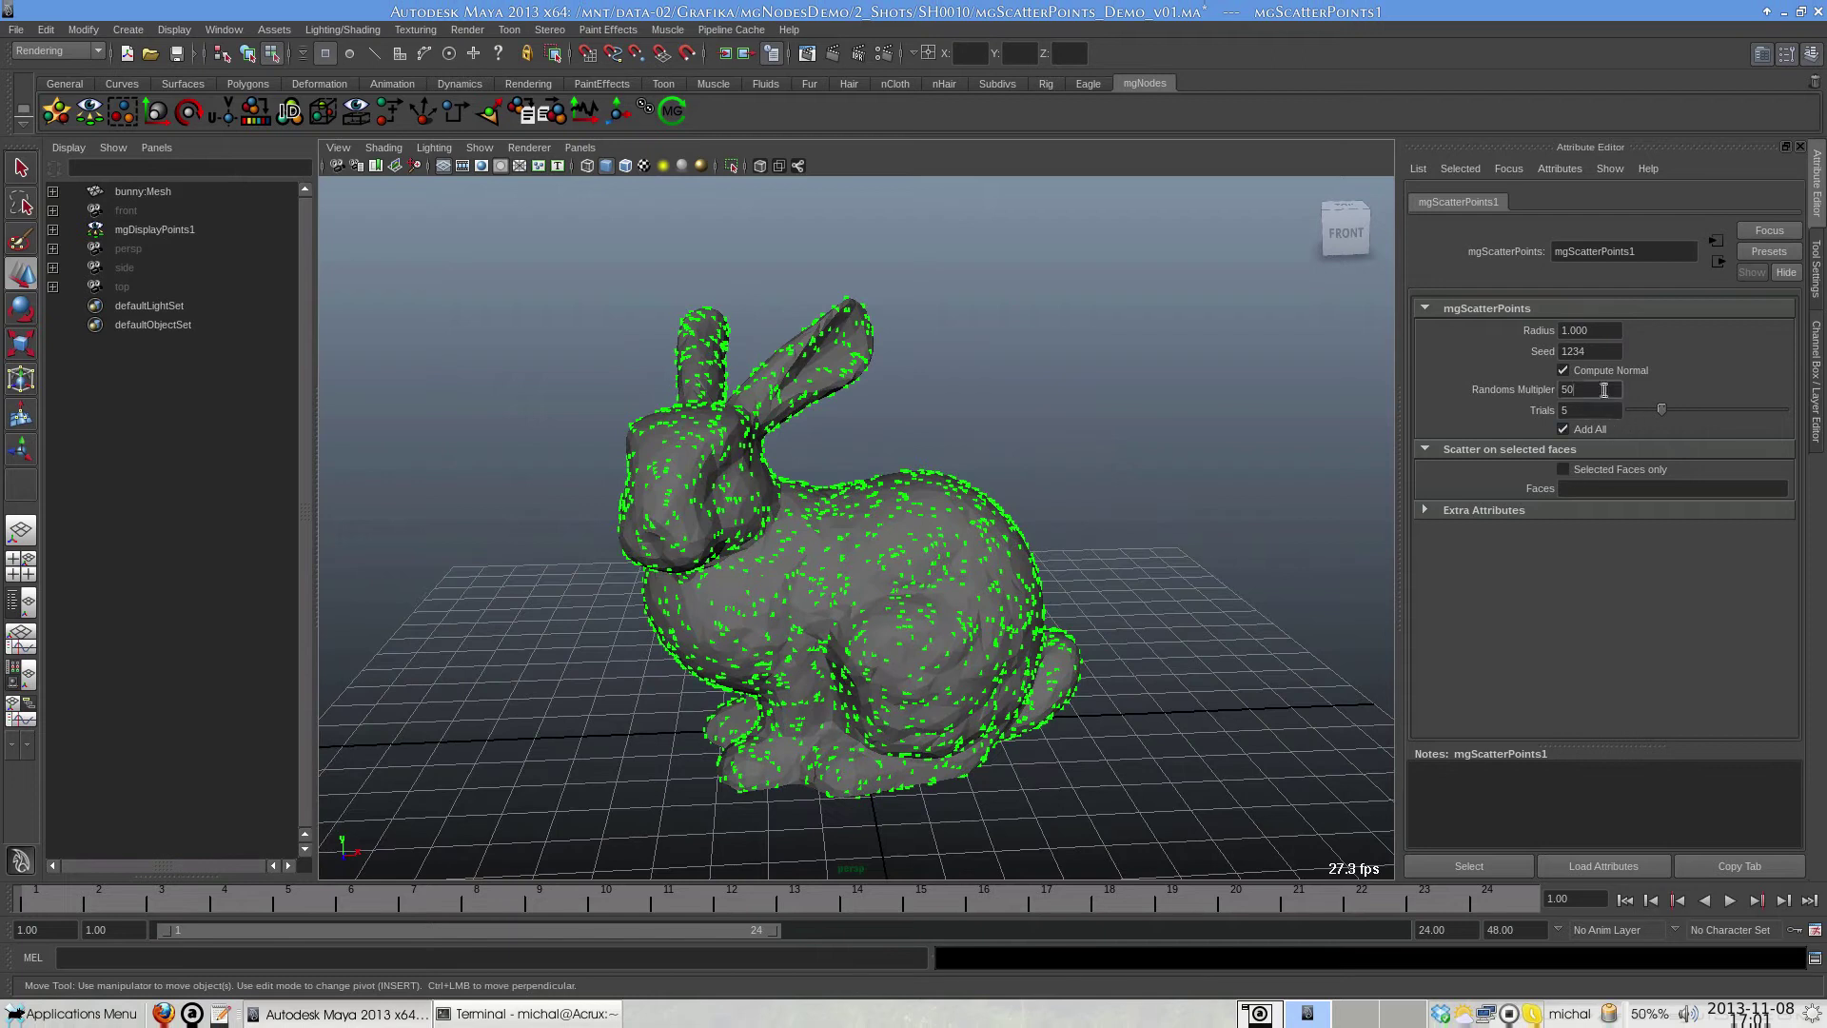
# Increase the Randoms Multiplier of the bunny's scatter points with Add All enabled.
pyautogui.write('00')
pyautogui.press('Return')
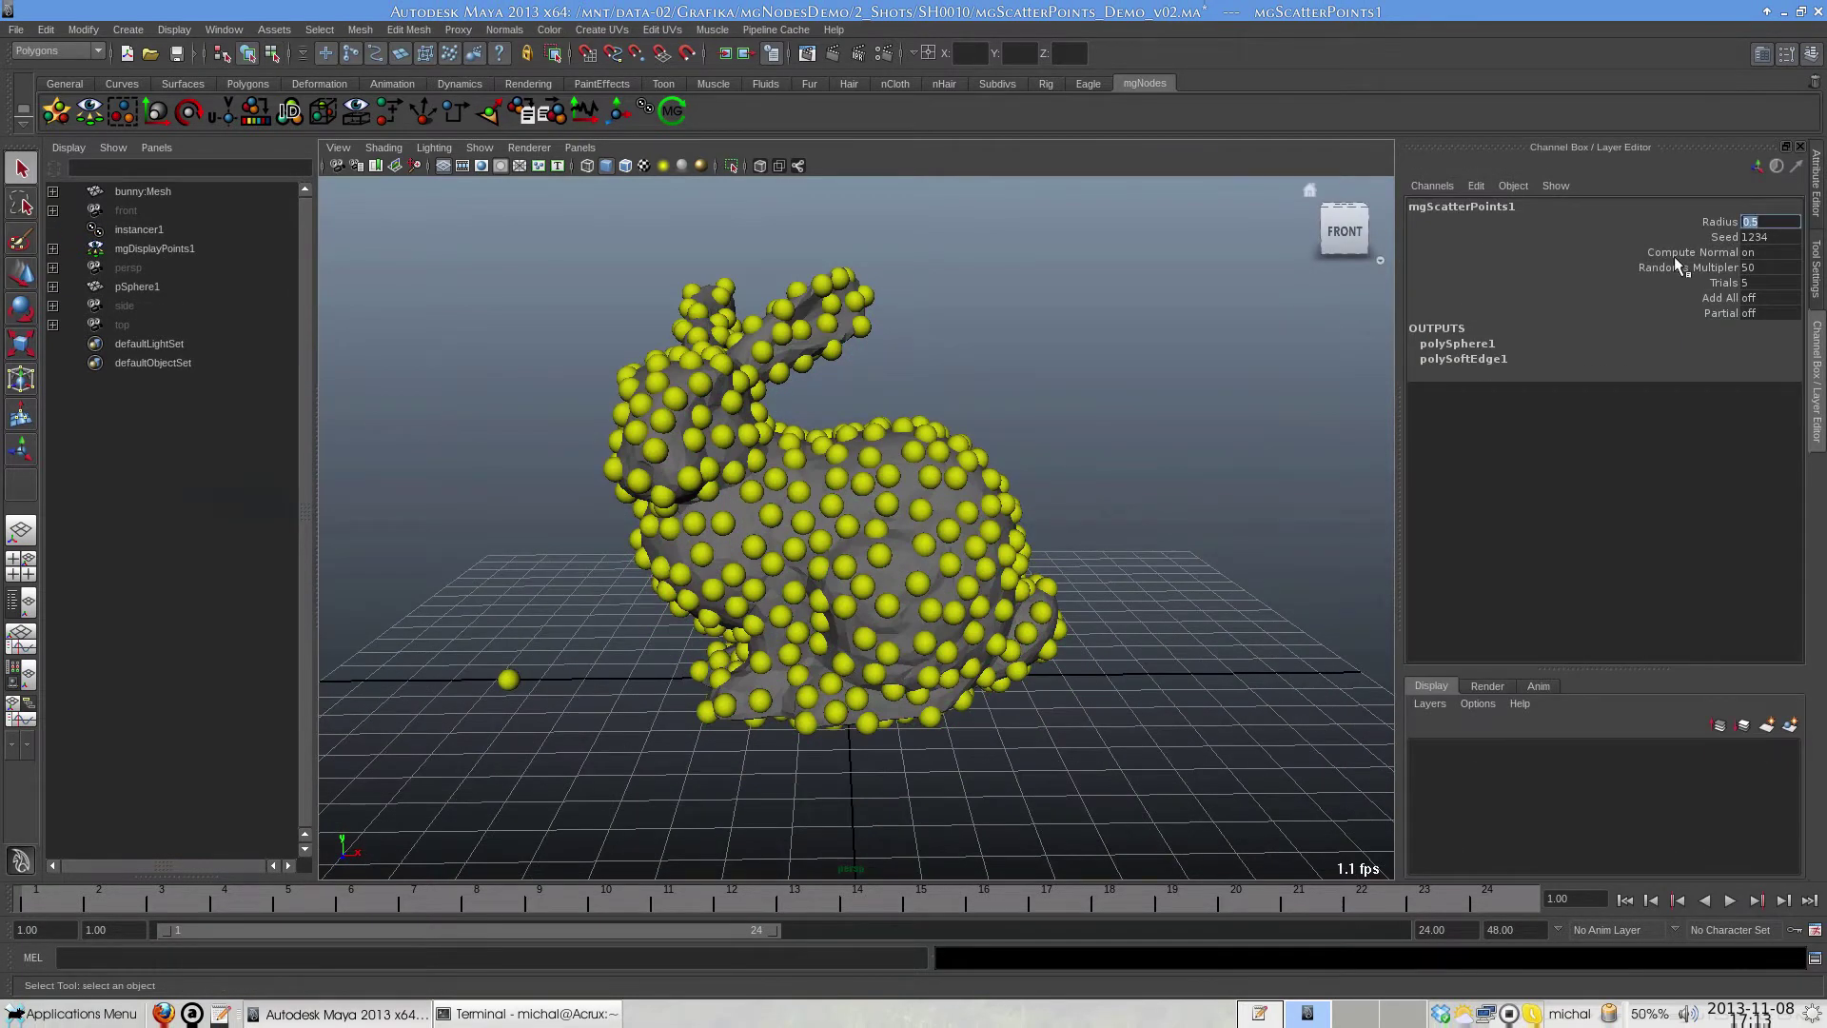
# Set the scatter radius of mgScatterPoints1 to 0.2 for the instanced spheres on the bunny.
pyautogui.write('0.2')
pyautogui.press('Return')
pyautogui.keyDown('alt'); pyautogui.moveTo(364, 643); pyautogui.dragTo(373, 608, button='middle'); pyautogui.keyUp('alt')
pyautogui.keyDown('alt'); pyautogui.moveTo(373, 608); pyautogui.dragTo(449, 627, button='right'); pyautogui.keyUp('alt')
pyautogui.keyDown('alt'); pyautogui.moveTo(449, 627); pyautogui.dragTo(458, 653, button='middle'); pyautogui.keyUp('alt')
# Set the scale of pSphere1 to 1 on all three axes.
pyautogui.moveTo(479, 719); pyautogui.dragTo(480, 714)
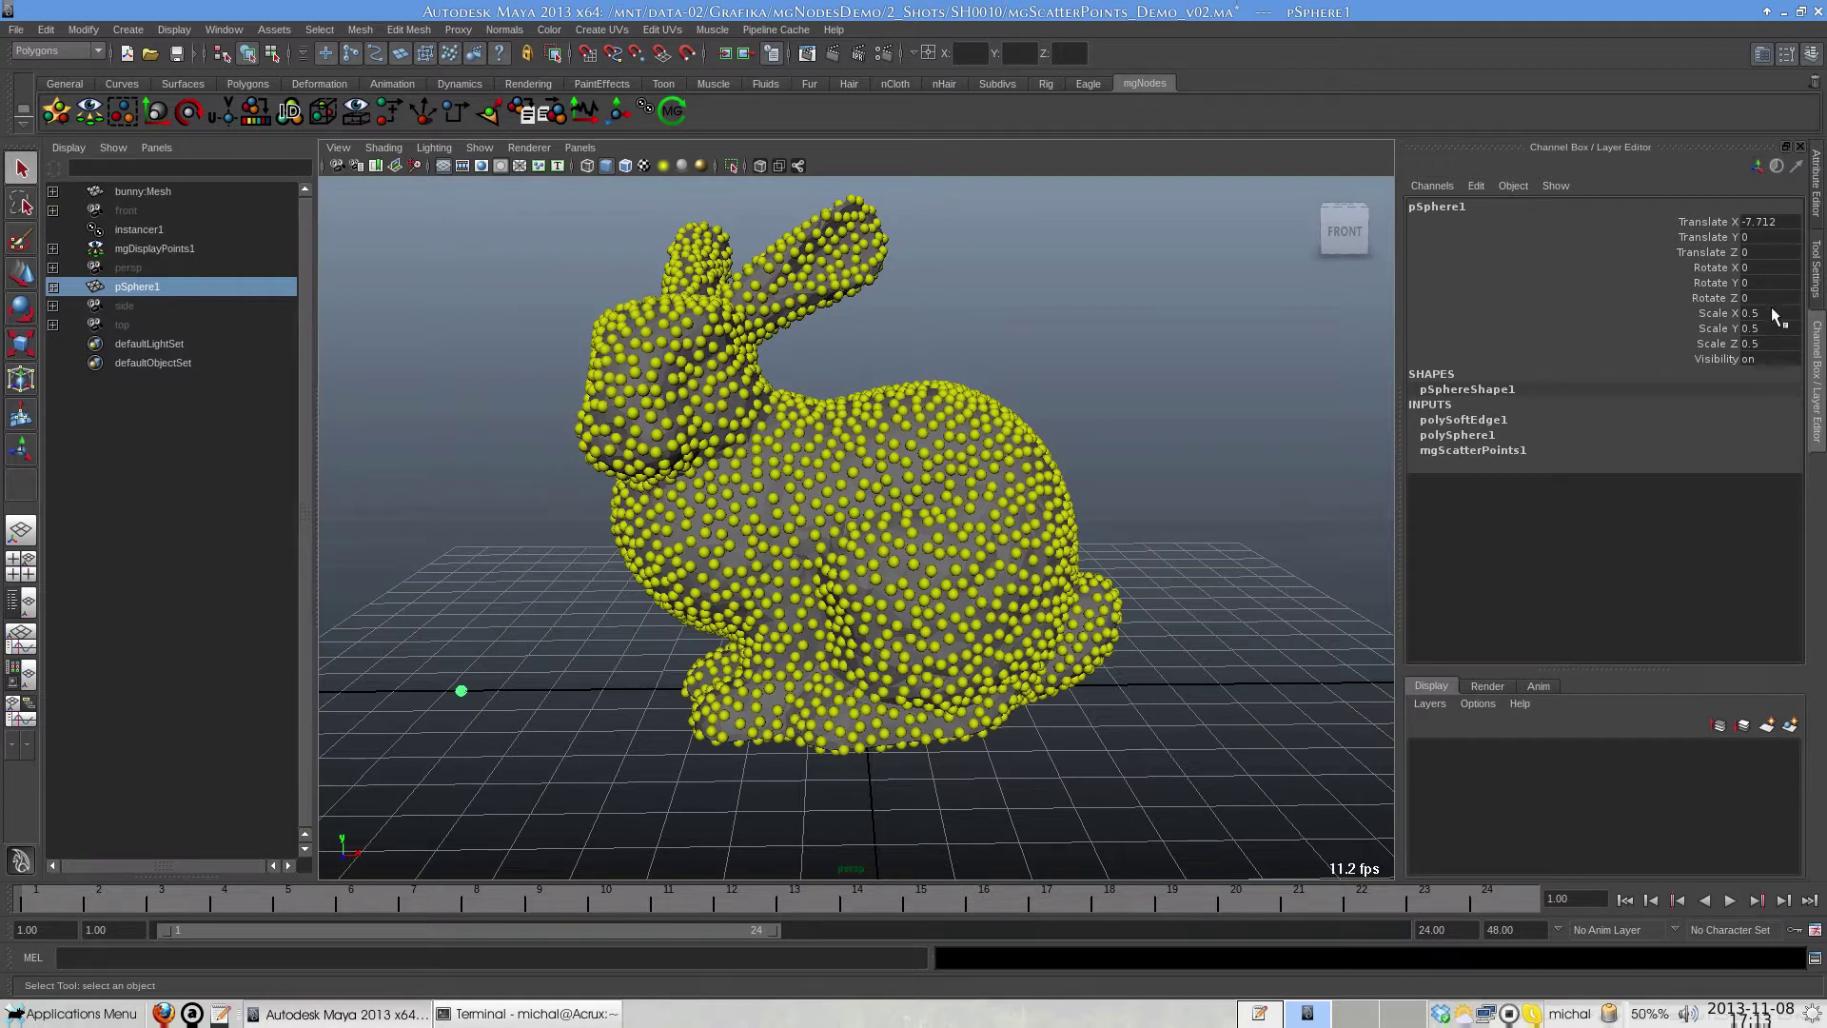
pyautogui.write('1')
pyautogui.press('Return')
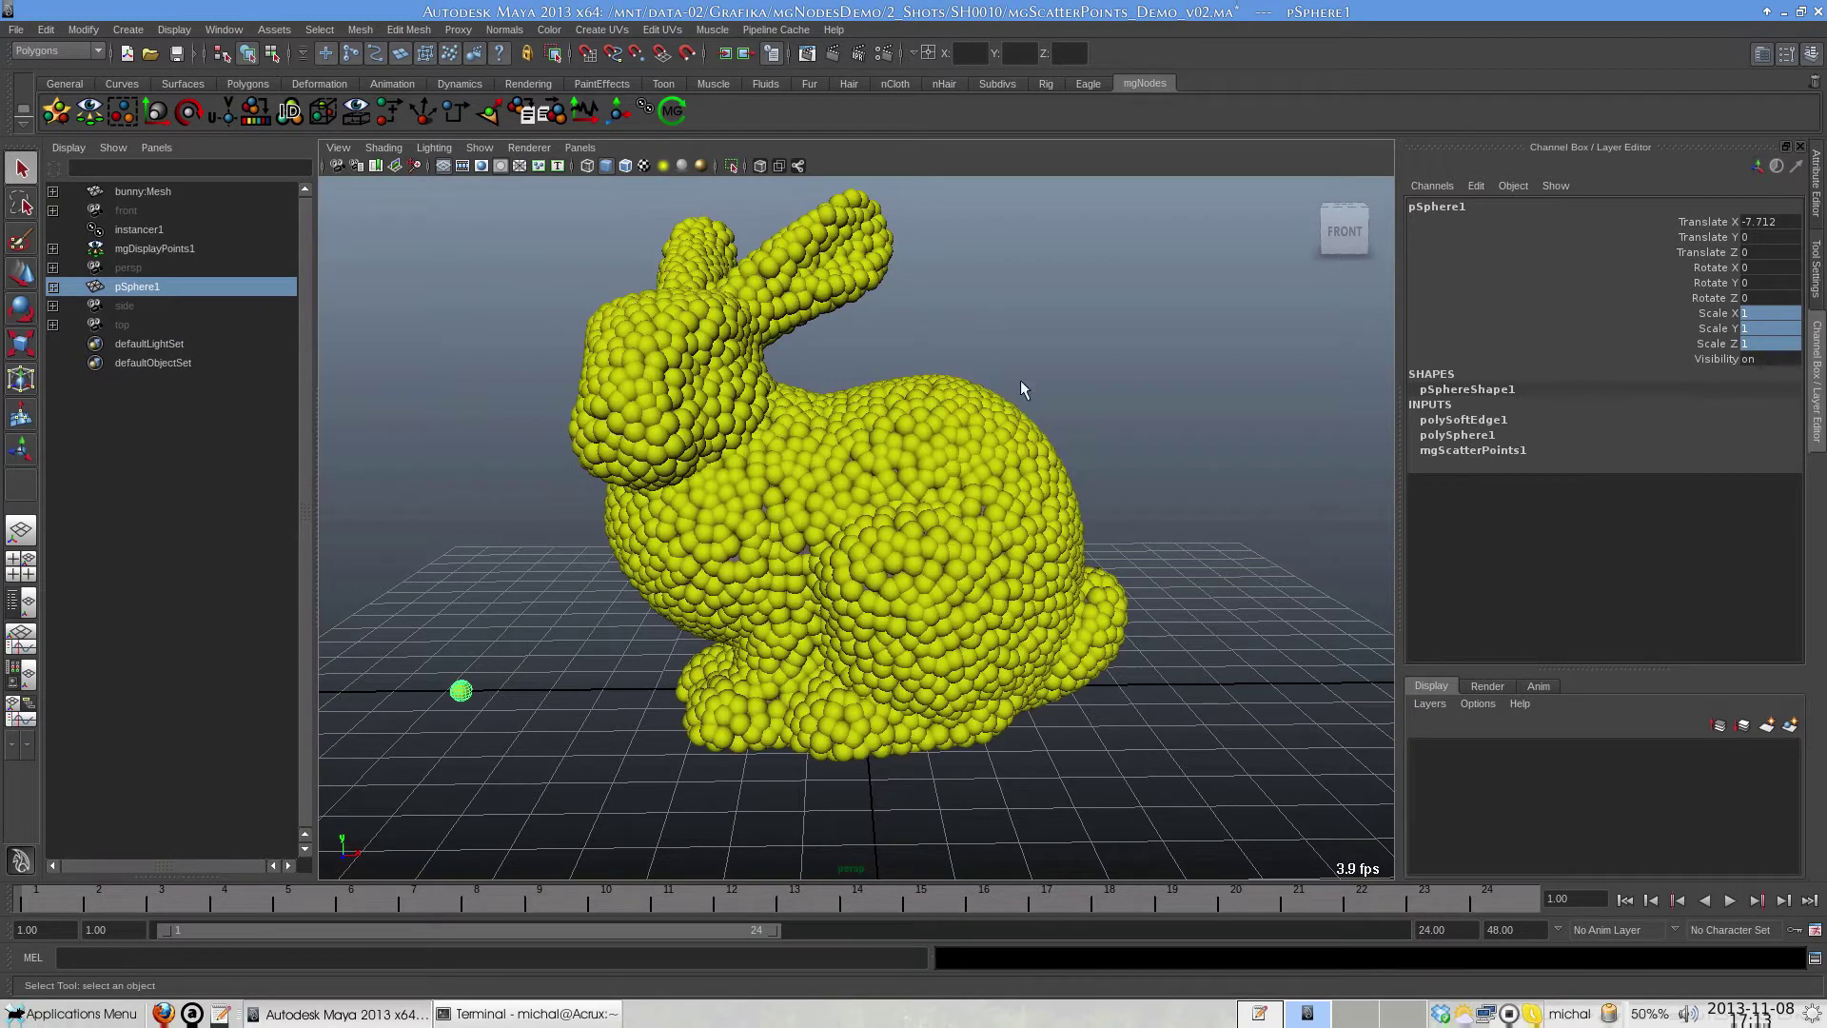
# Set the Randoms Multiplier of mgScatterPoints1 to 100.
pyautogui.click(1064, 476)
pyautogui.keyDown('alt'); pyautogui.moveTo(1063, 476); pyautogui.dragTo(990, 534); pyautogui.keyUp('alt')
pyautogui.hotkey('ctrl', 'a')
pyautogui.click(1591, 410)
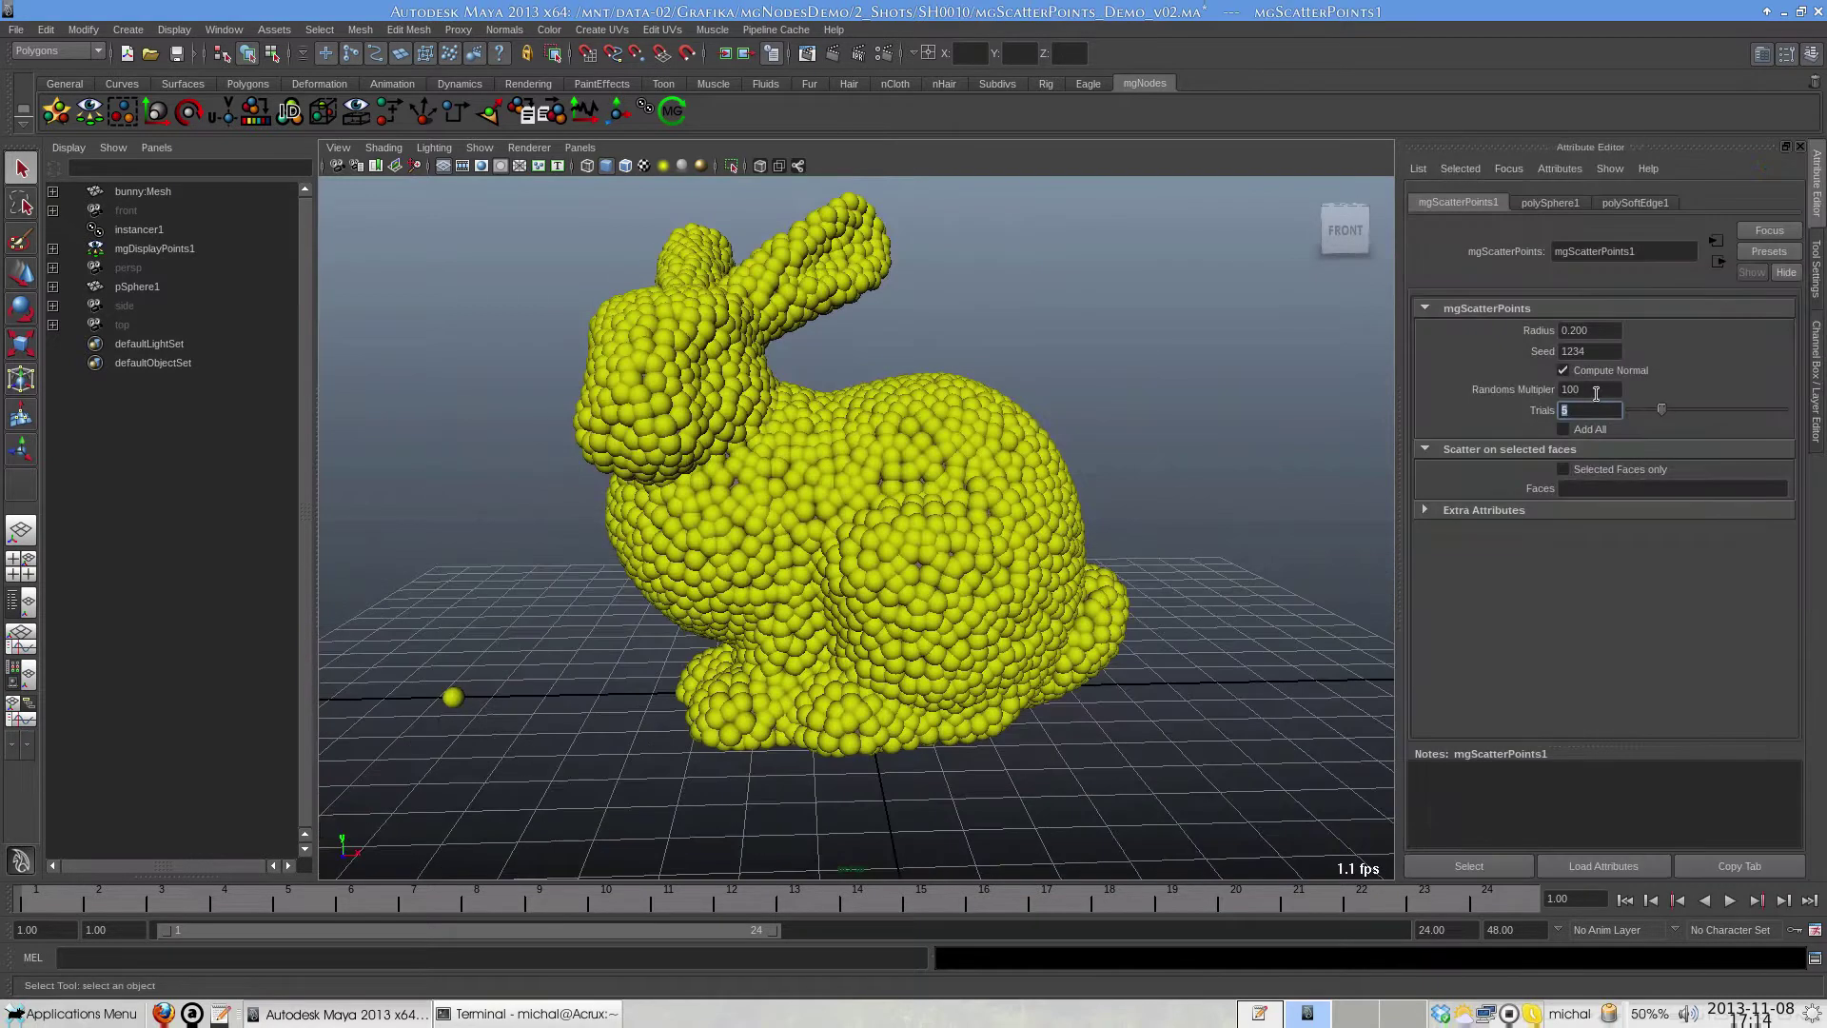
pyautogui.press('Return')
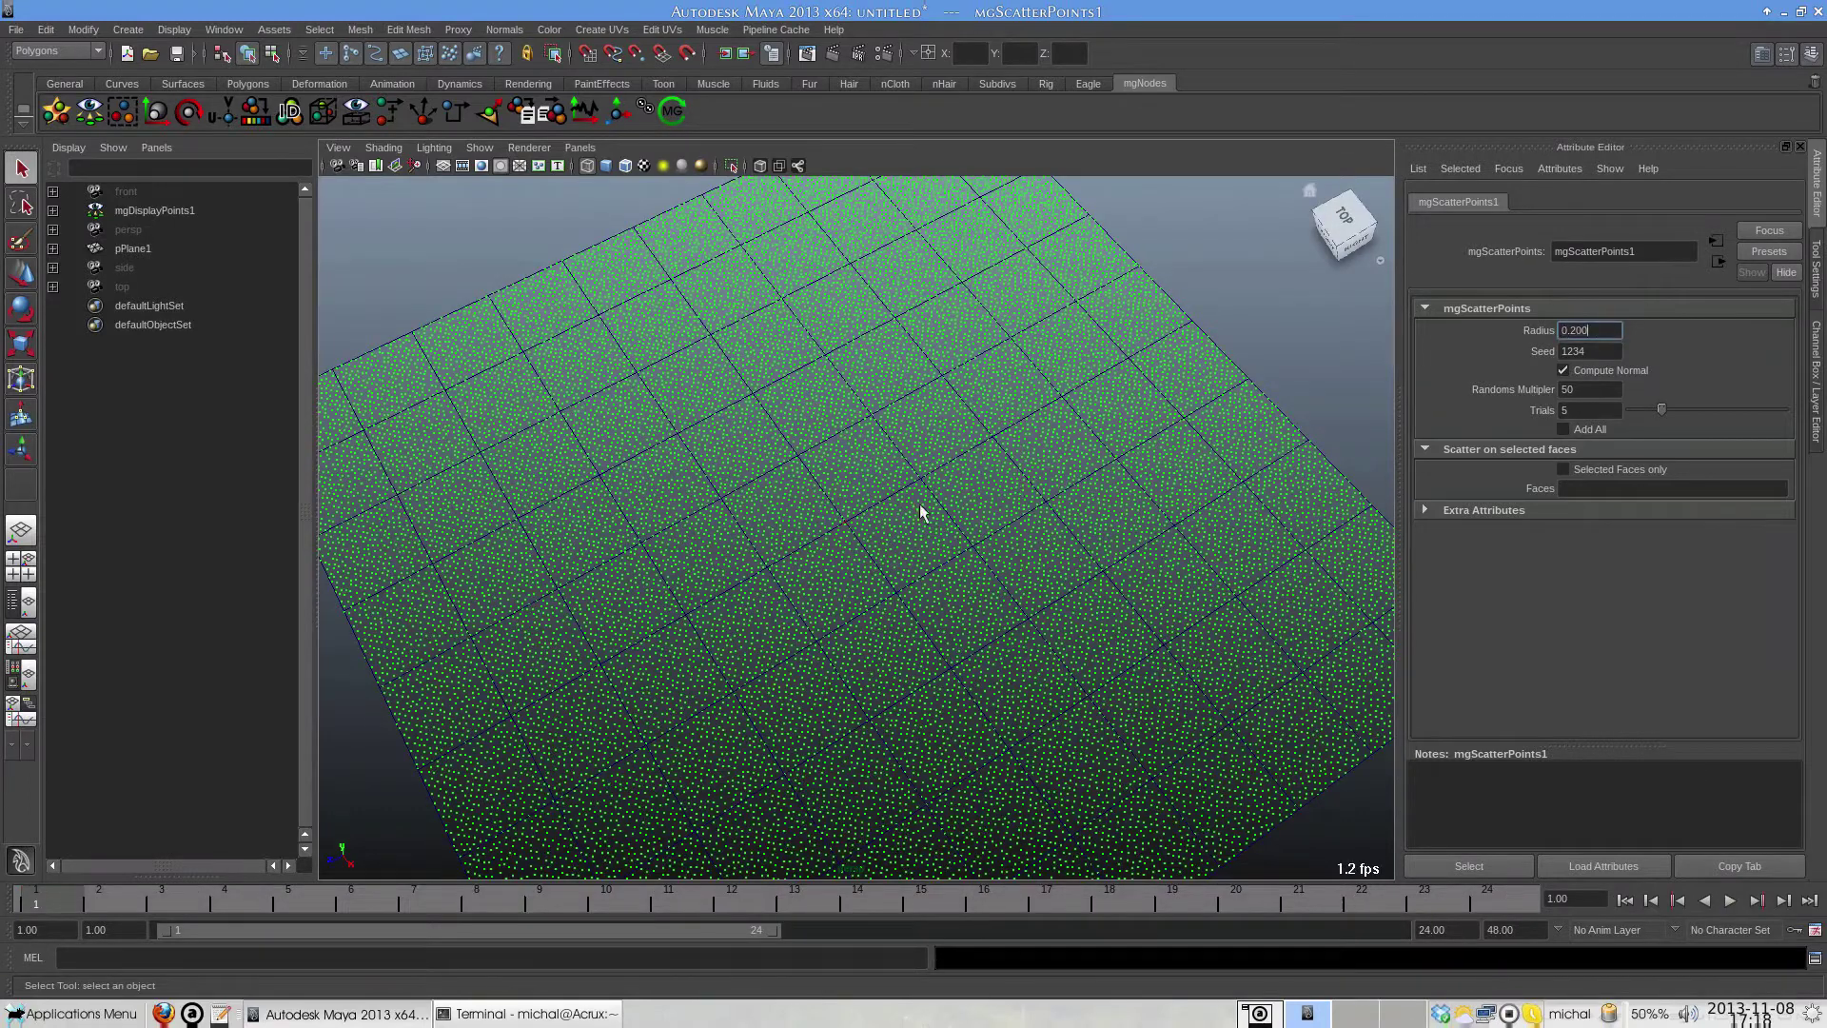
# Set the scatter radius for the points on the plane to 0.2.
pyautogui.press('Return')
pyautogui.keyDown('alt'); pyautogui.moveTo(865, 548); pyautogui.dragTo(1143, 597, button='right'); pyautogui.keyUp('alt')
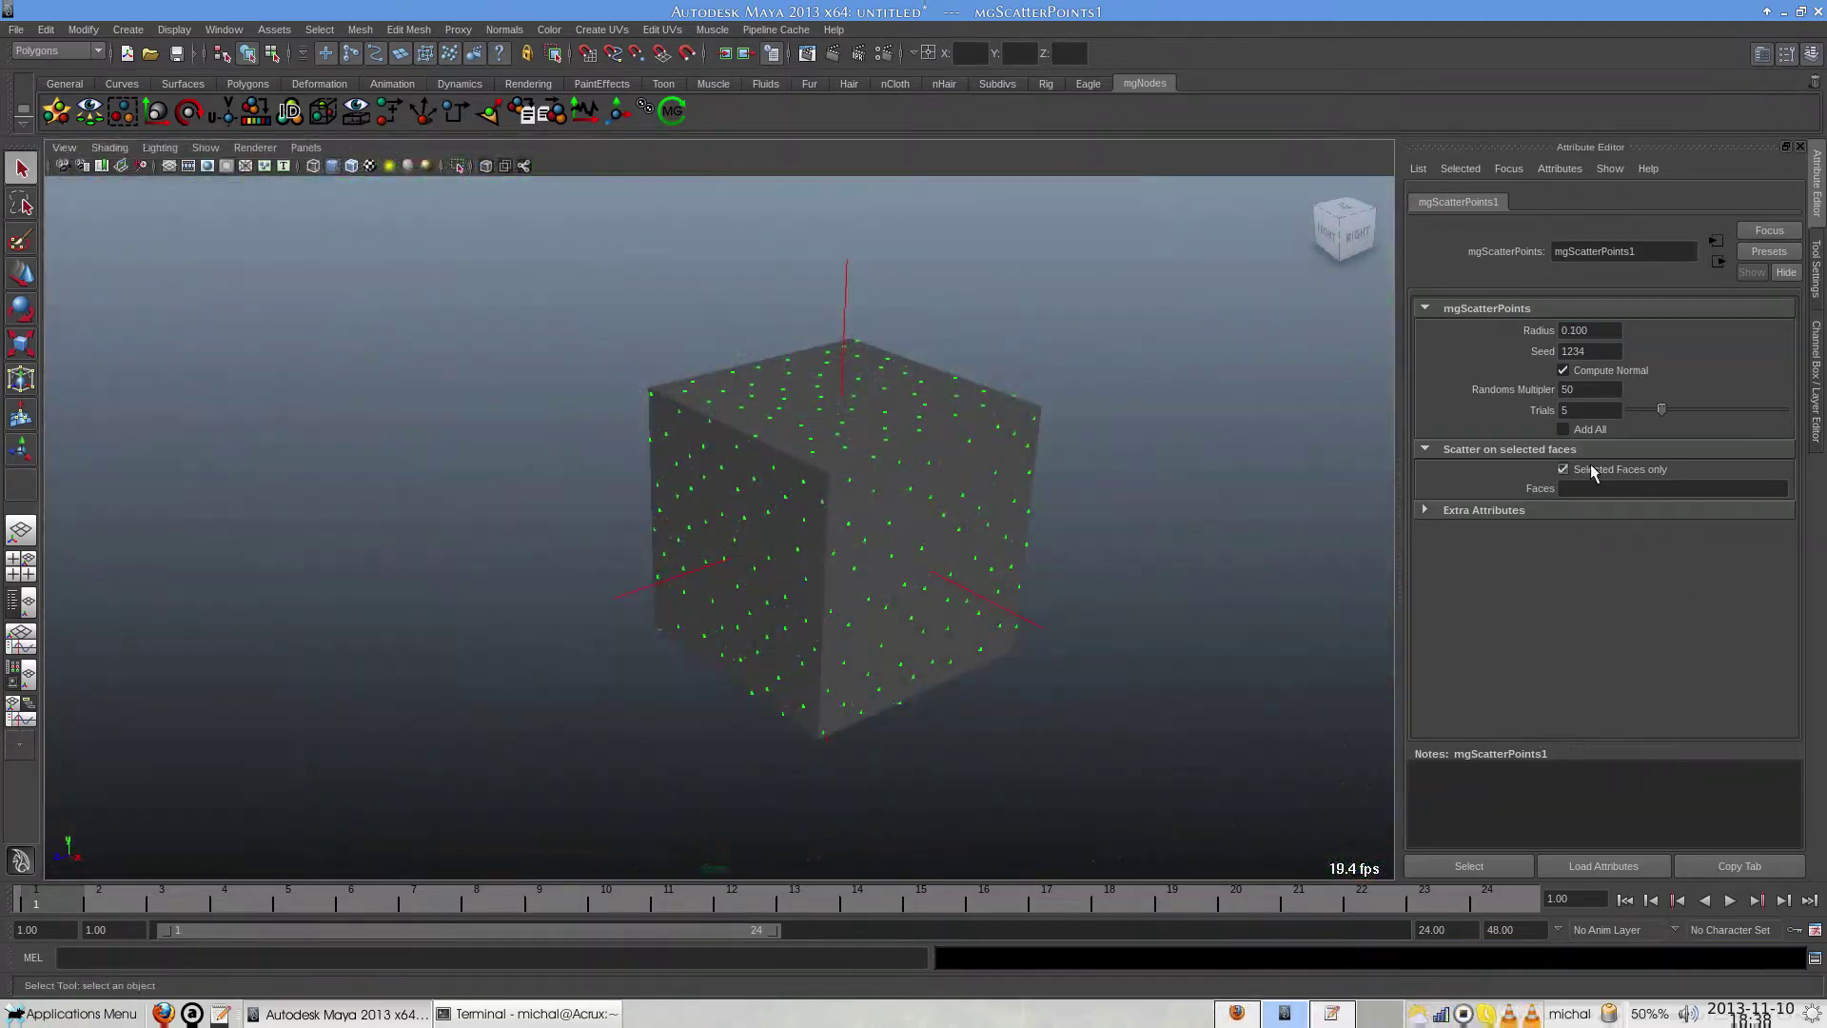
# Restrict the cube's scatter points to faces 1,2,4.
pyautogui.click(1595, 491)
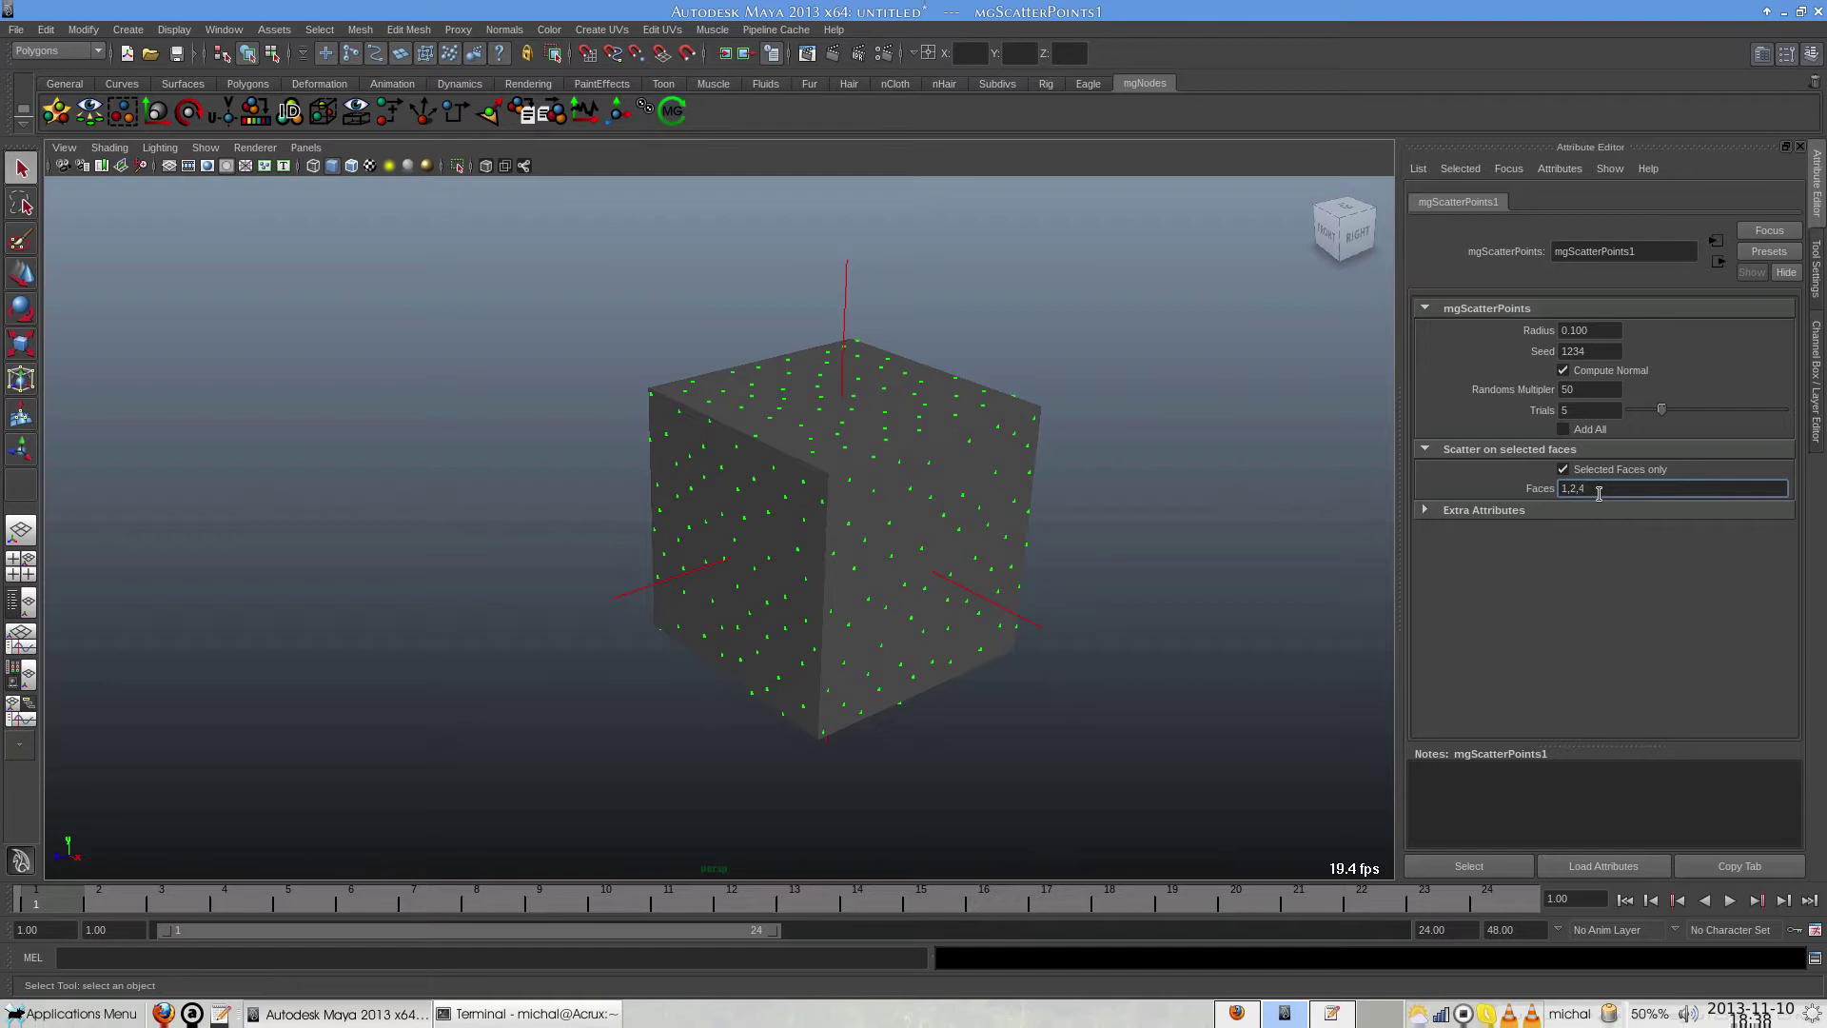
pyautogui.moveTo(1128, 488)
pyautogui.keyDown('alt'); pyautogui.mouseDown()
pyautogui.moveTo(847, 460)
pyautogui.moveTo(775, 358)
pyautogui.moveTo(1031, 476)
pyautogui.moveTo(1121, 487)
pyautogui.mouseUp(); pyautogui.keyUp('alt')
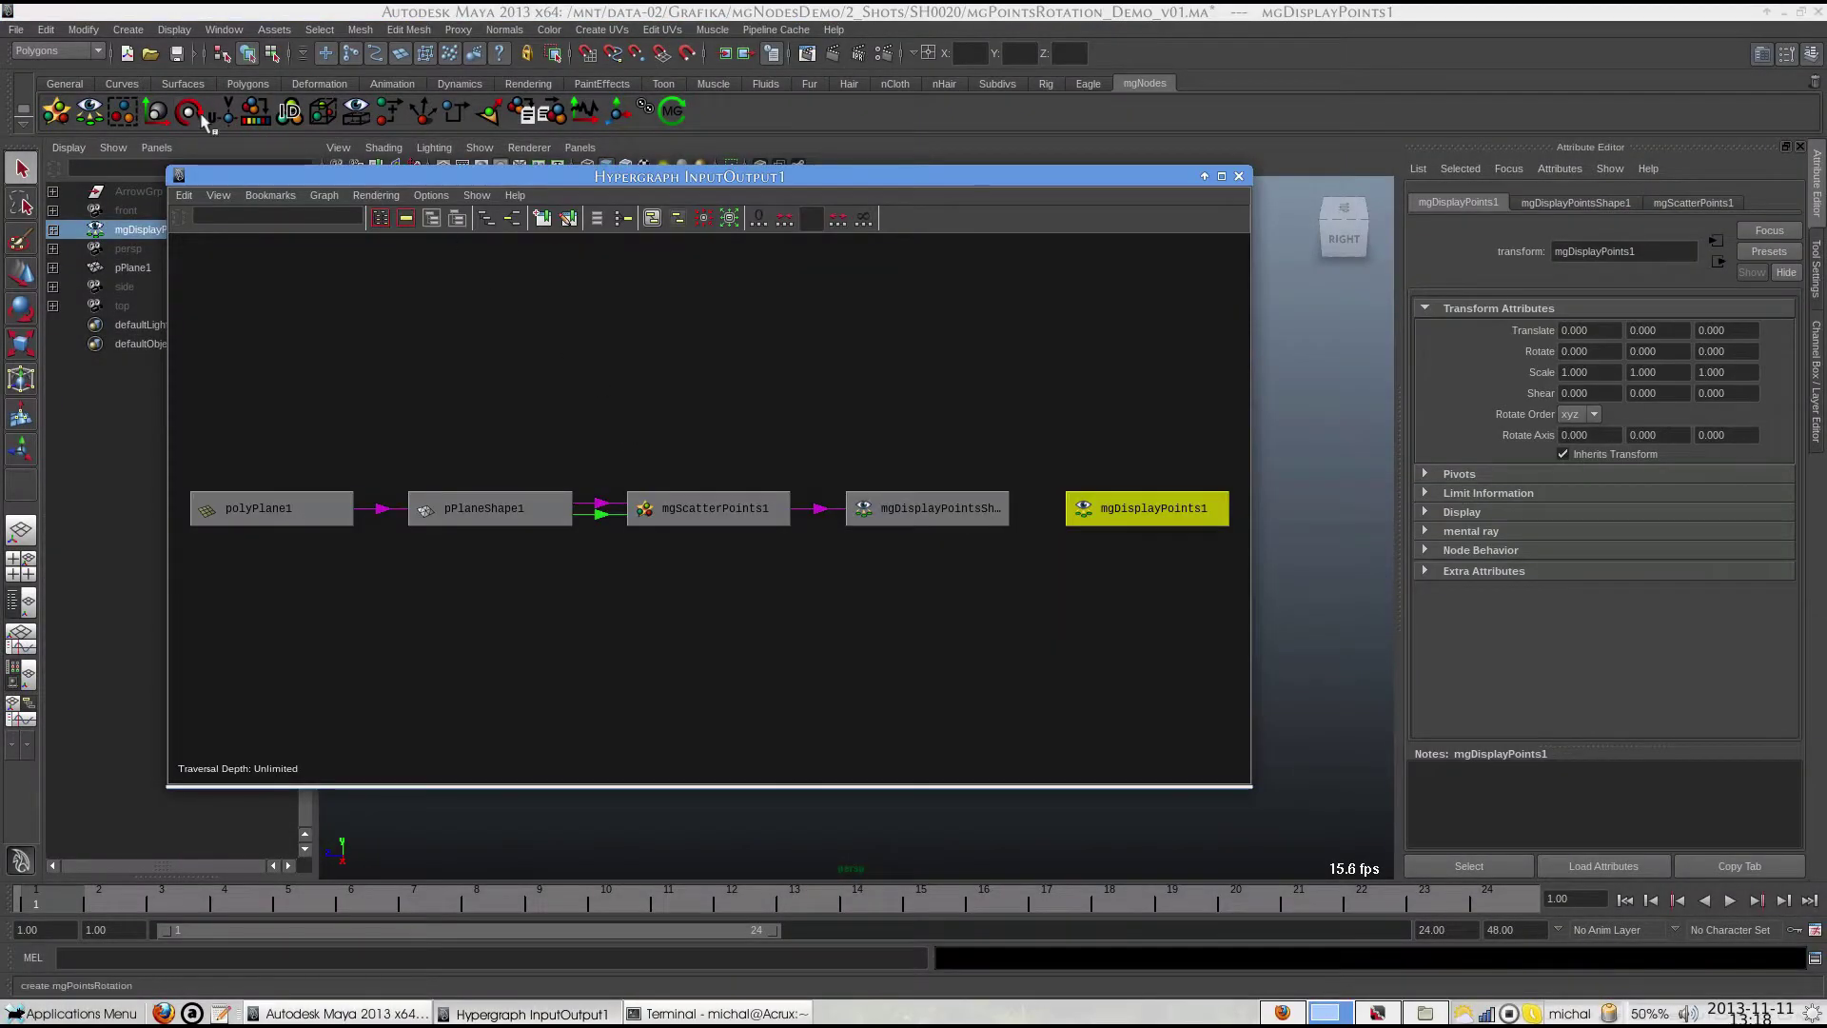
# Create an mgPointsRotation node and connect the outPoints of mgScatterPoints1 to its inPoints.
pyautogui.click(189, 112)
pyautogui.moveTo(1085, 507); pyautogui.dragTo(746, 523)
pyautogui.moveTo(709, 446); pyautogui.dragTo(776, 531, button='middle')
pyautogui.click(813, 590)
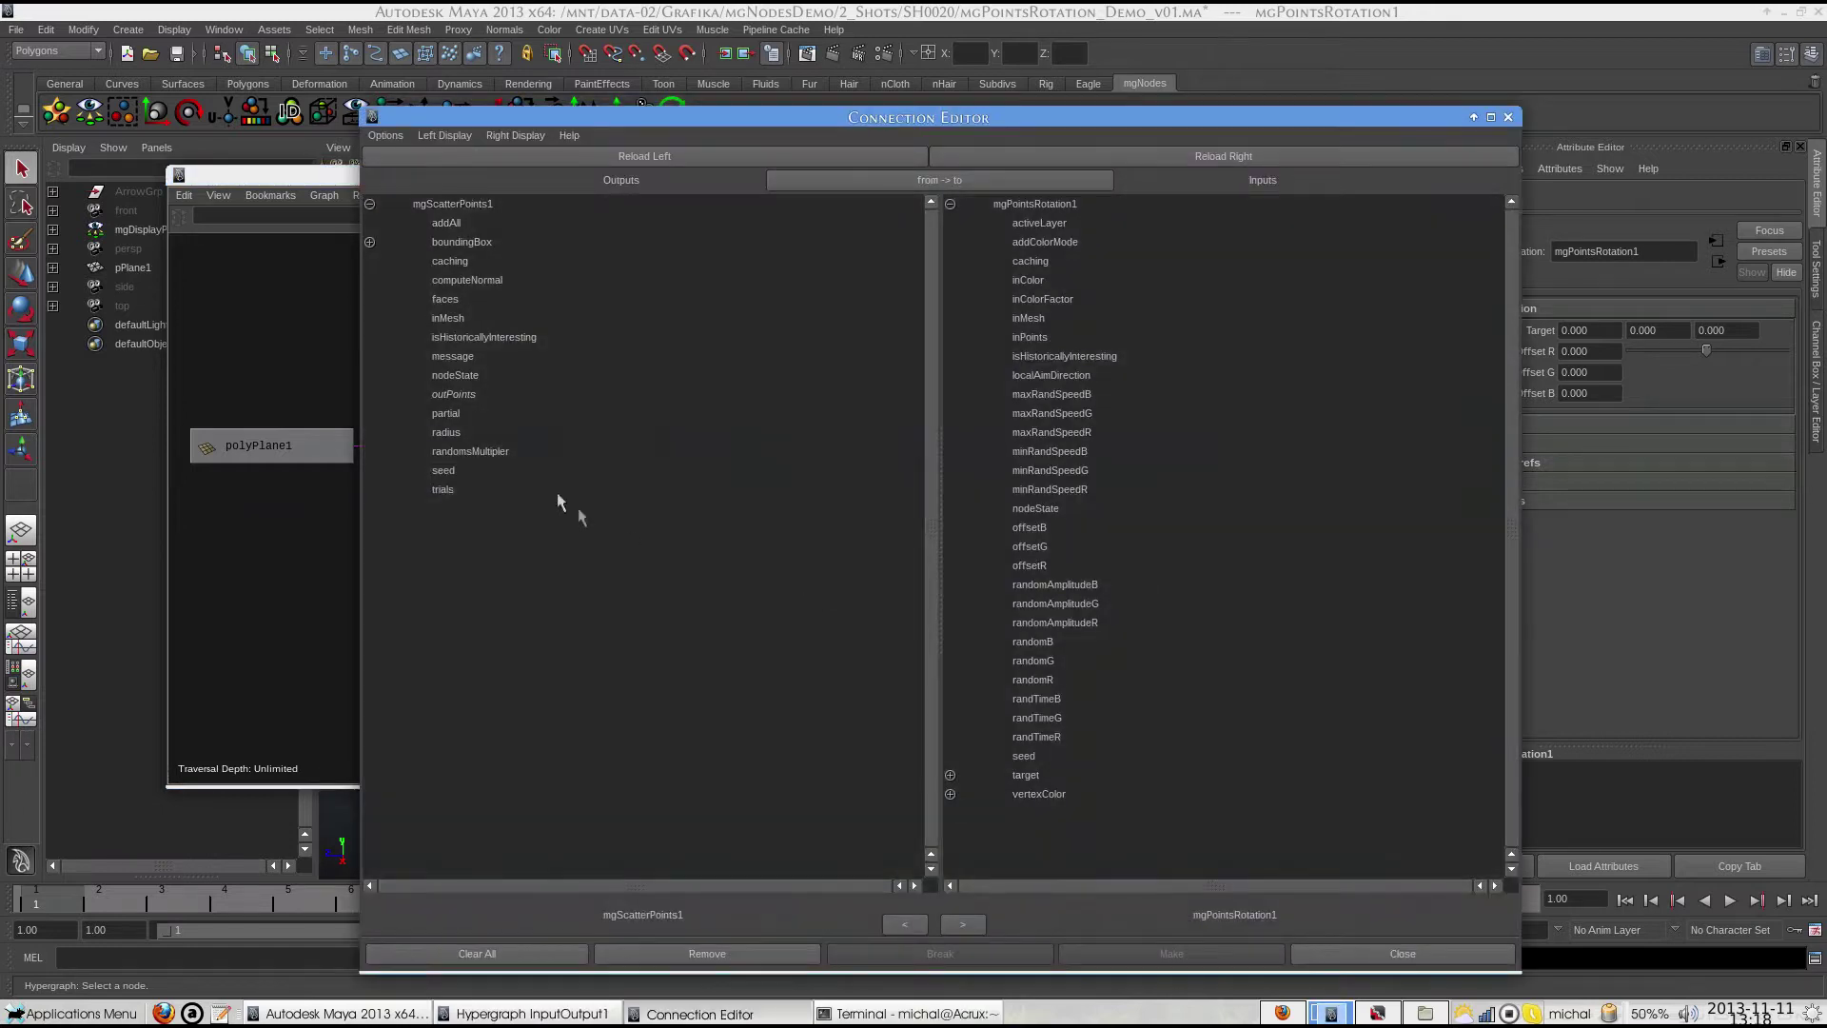
pyautogui.click(453, 394)
pyautogui.click(1029, 336)
pyautogui.click(1399, 952)
# Connect the outPoints of mgPointsRotation1 to the inPoints of mgDisplayPointsShape1.
pyautogui.moveTo(912, 466); pyautogui.dragTo(913, 468, button='middle')
pyautogui.click(970, 544)
pyautogui.click(472, 605)
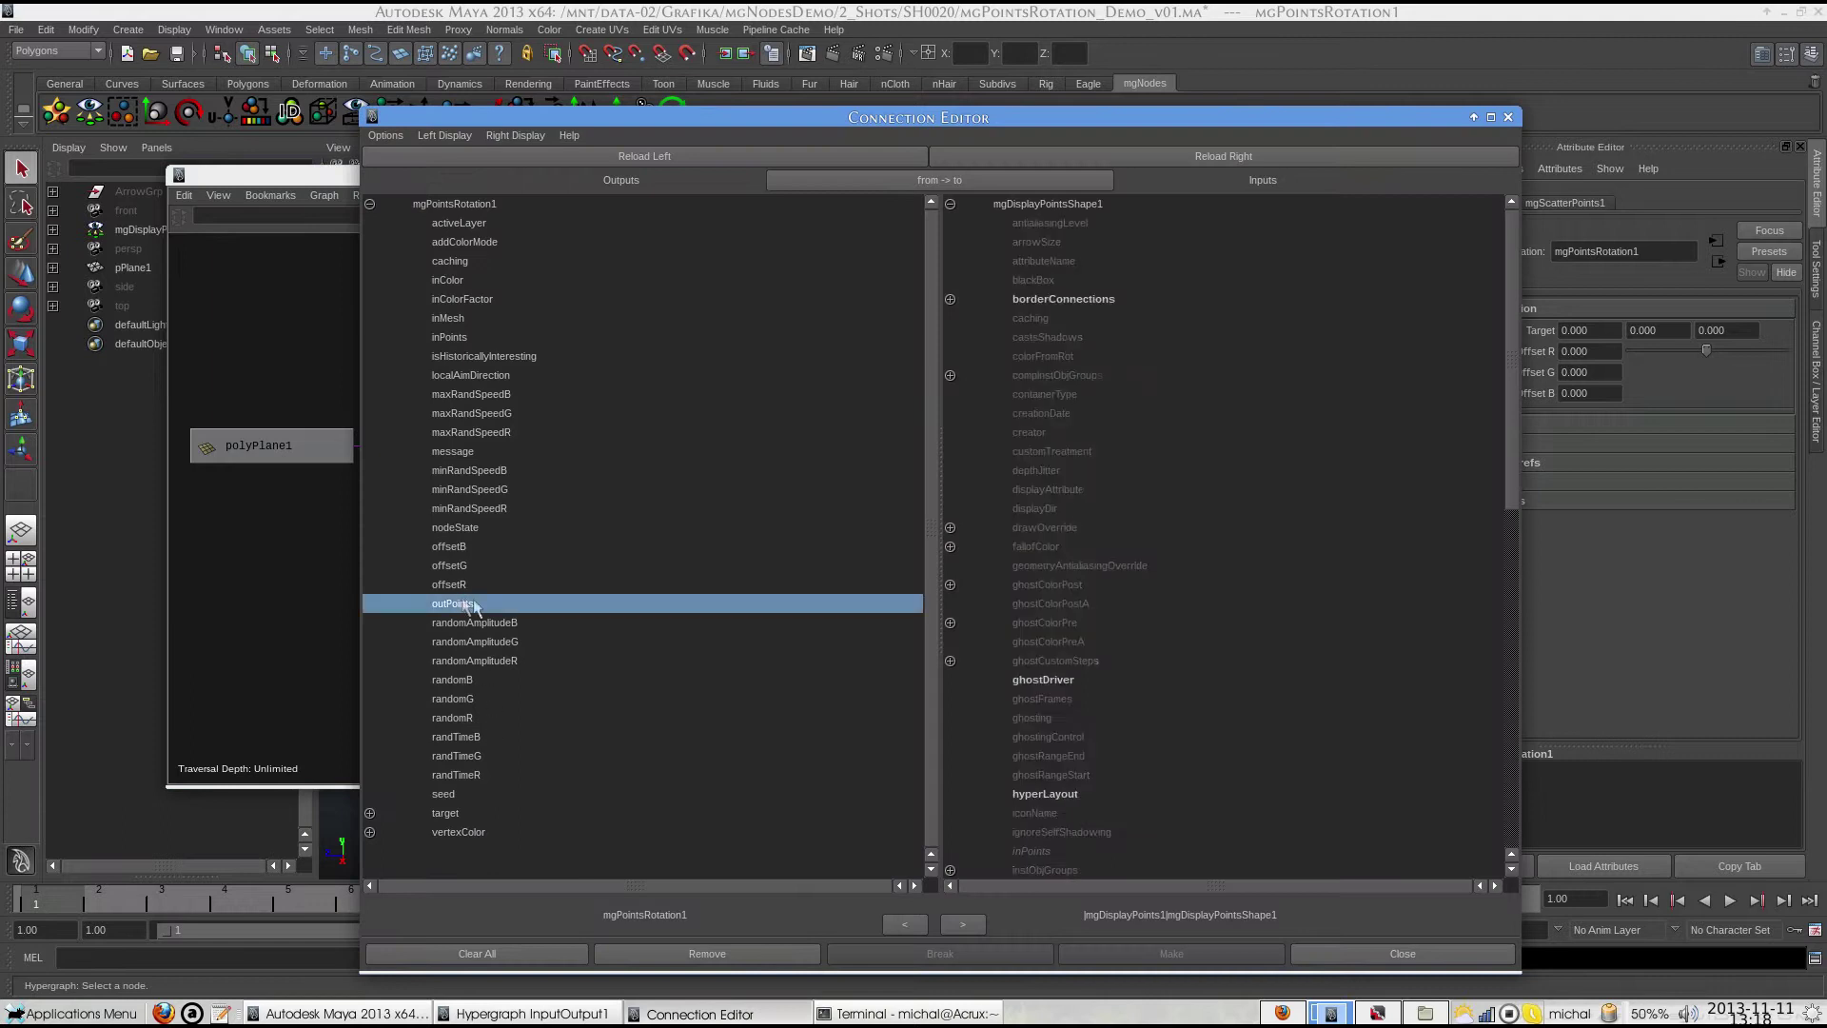
pyautogui.click(1037, 852)
pyautogui.click(1403, 952)
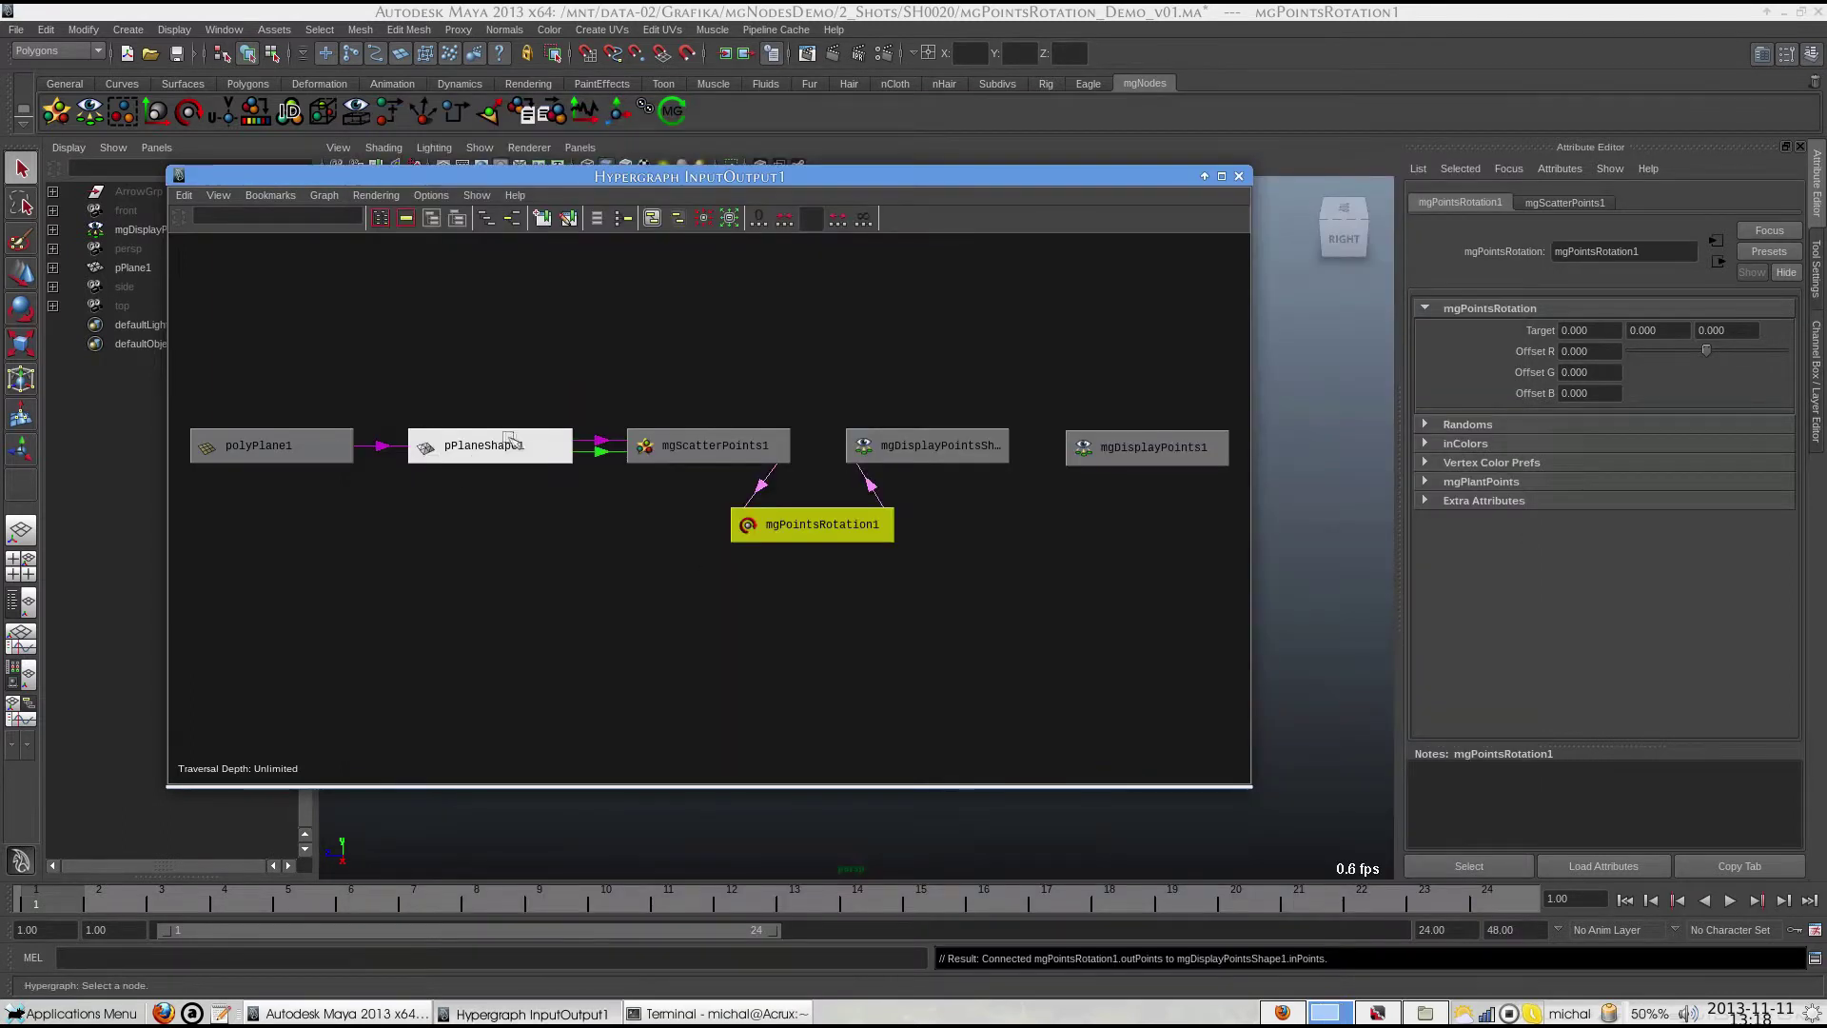
# Connect the outMesh of pPlaneShape1 to the inMesh of mgPointsRotation1 and close the Hypergraph.
pyautogui.moveTo(515, 455); pyautogui.dragTo(773, 525, button='middle')
pyautogui.click(857, 599)
pyautogui.scroll(-5, 514, 659)
pyautogui.click(515, 660)
pyautogui.click(1030, 318)
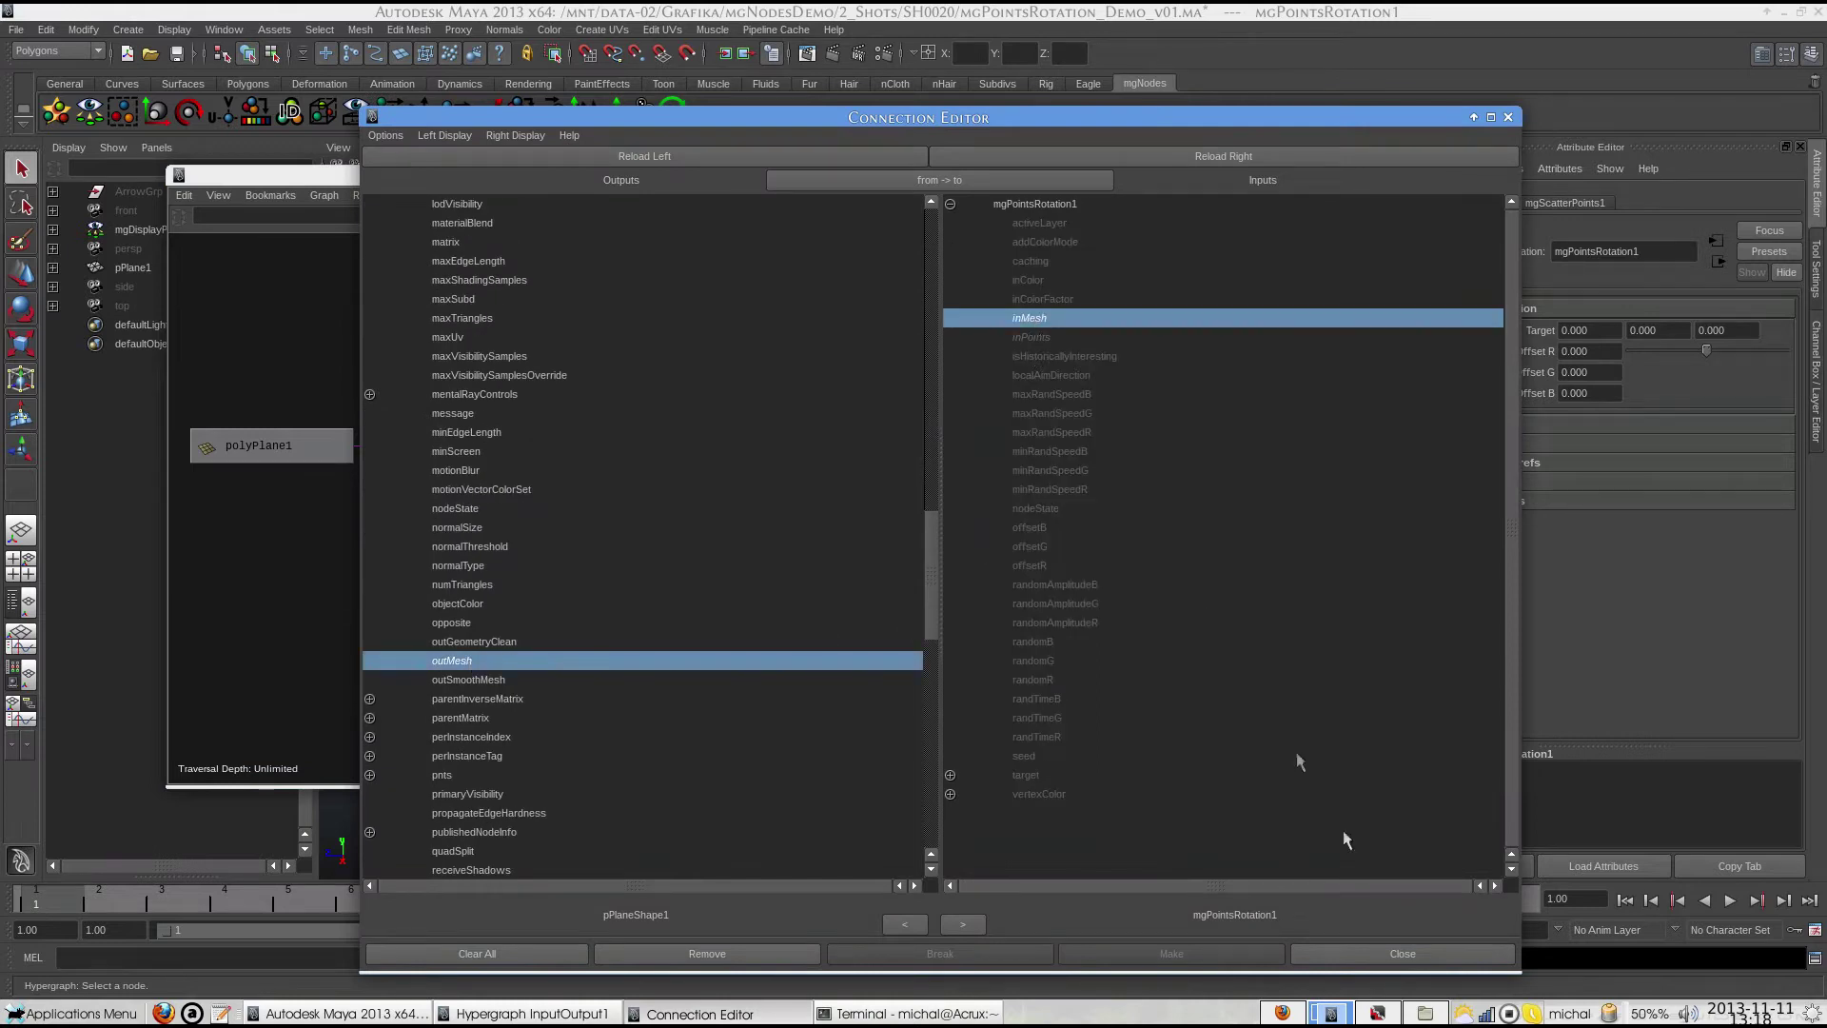
pyautogui.click(1395, 952)
pyautogui.click(1241, 178)
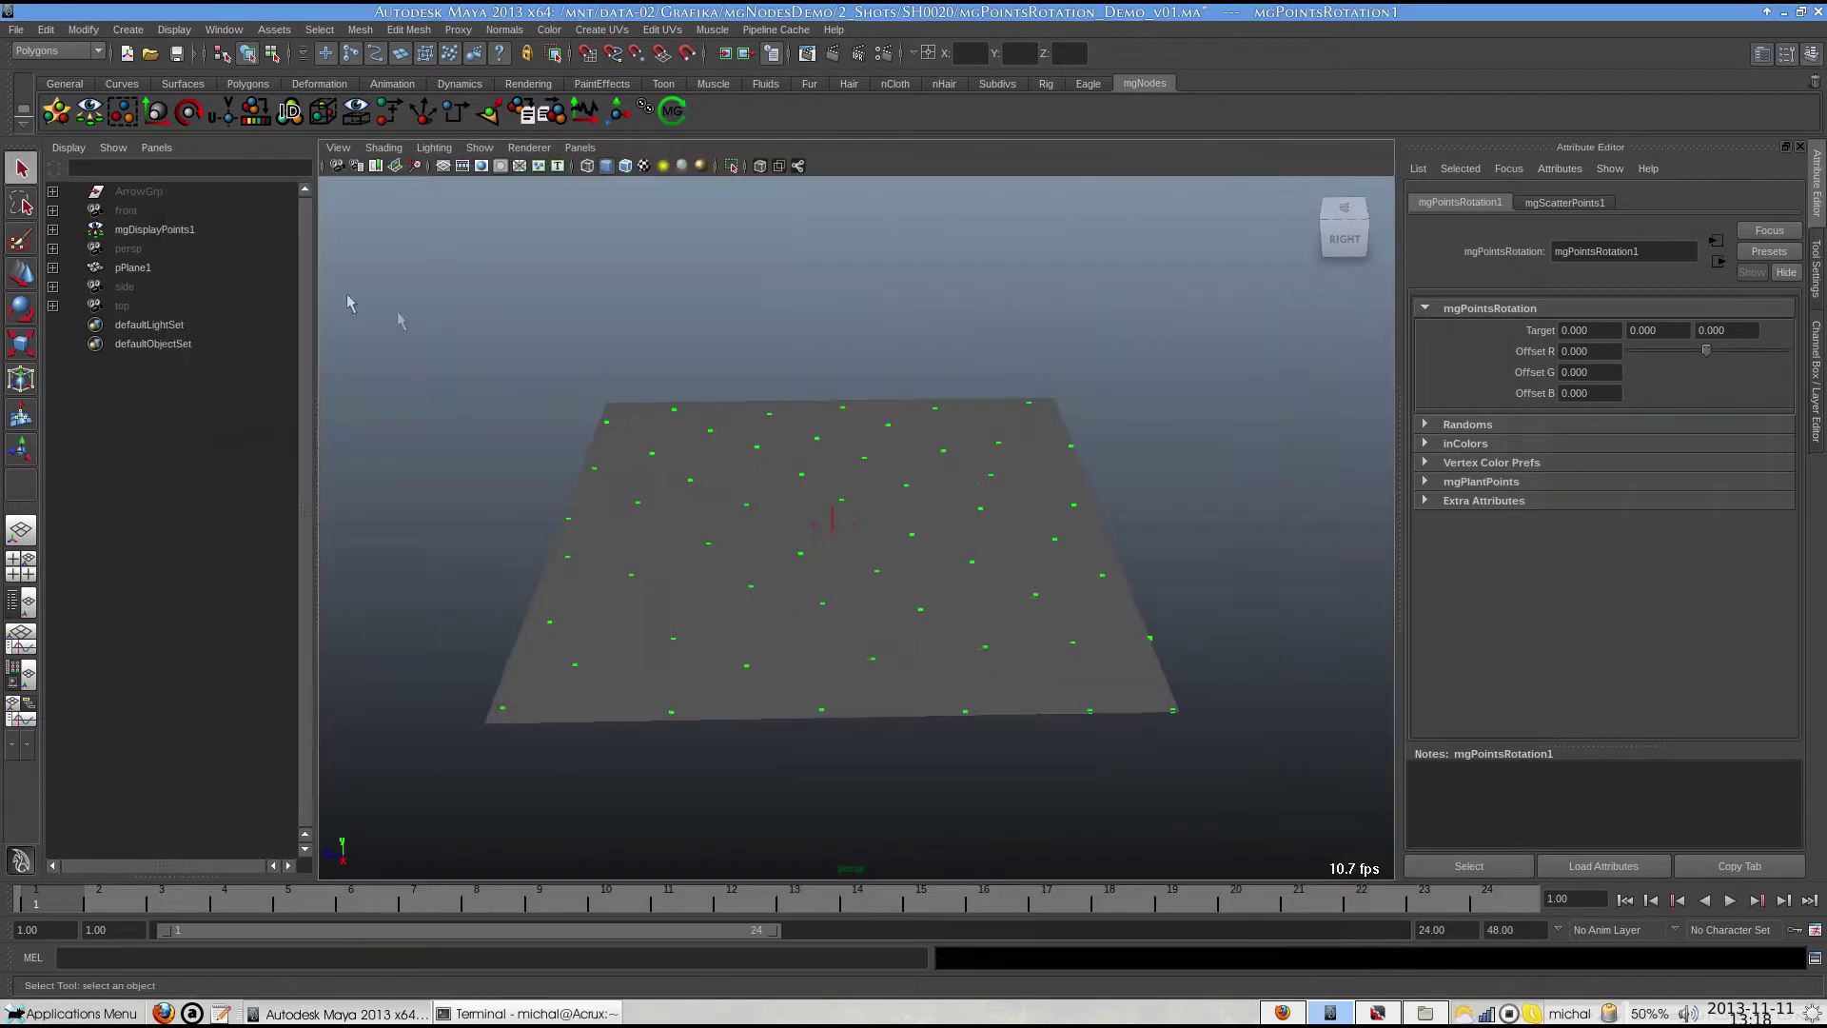
# Turn on the direction vector display for mgDisplayPoints1 and set its Arrow Size to 3.
pyautogui.click(209, 232)
pyautogui.click(1576, 202)
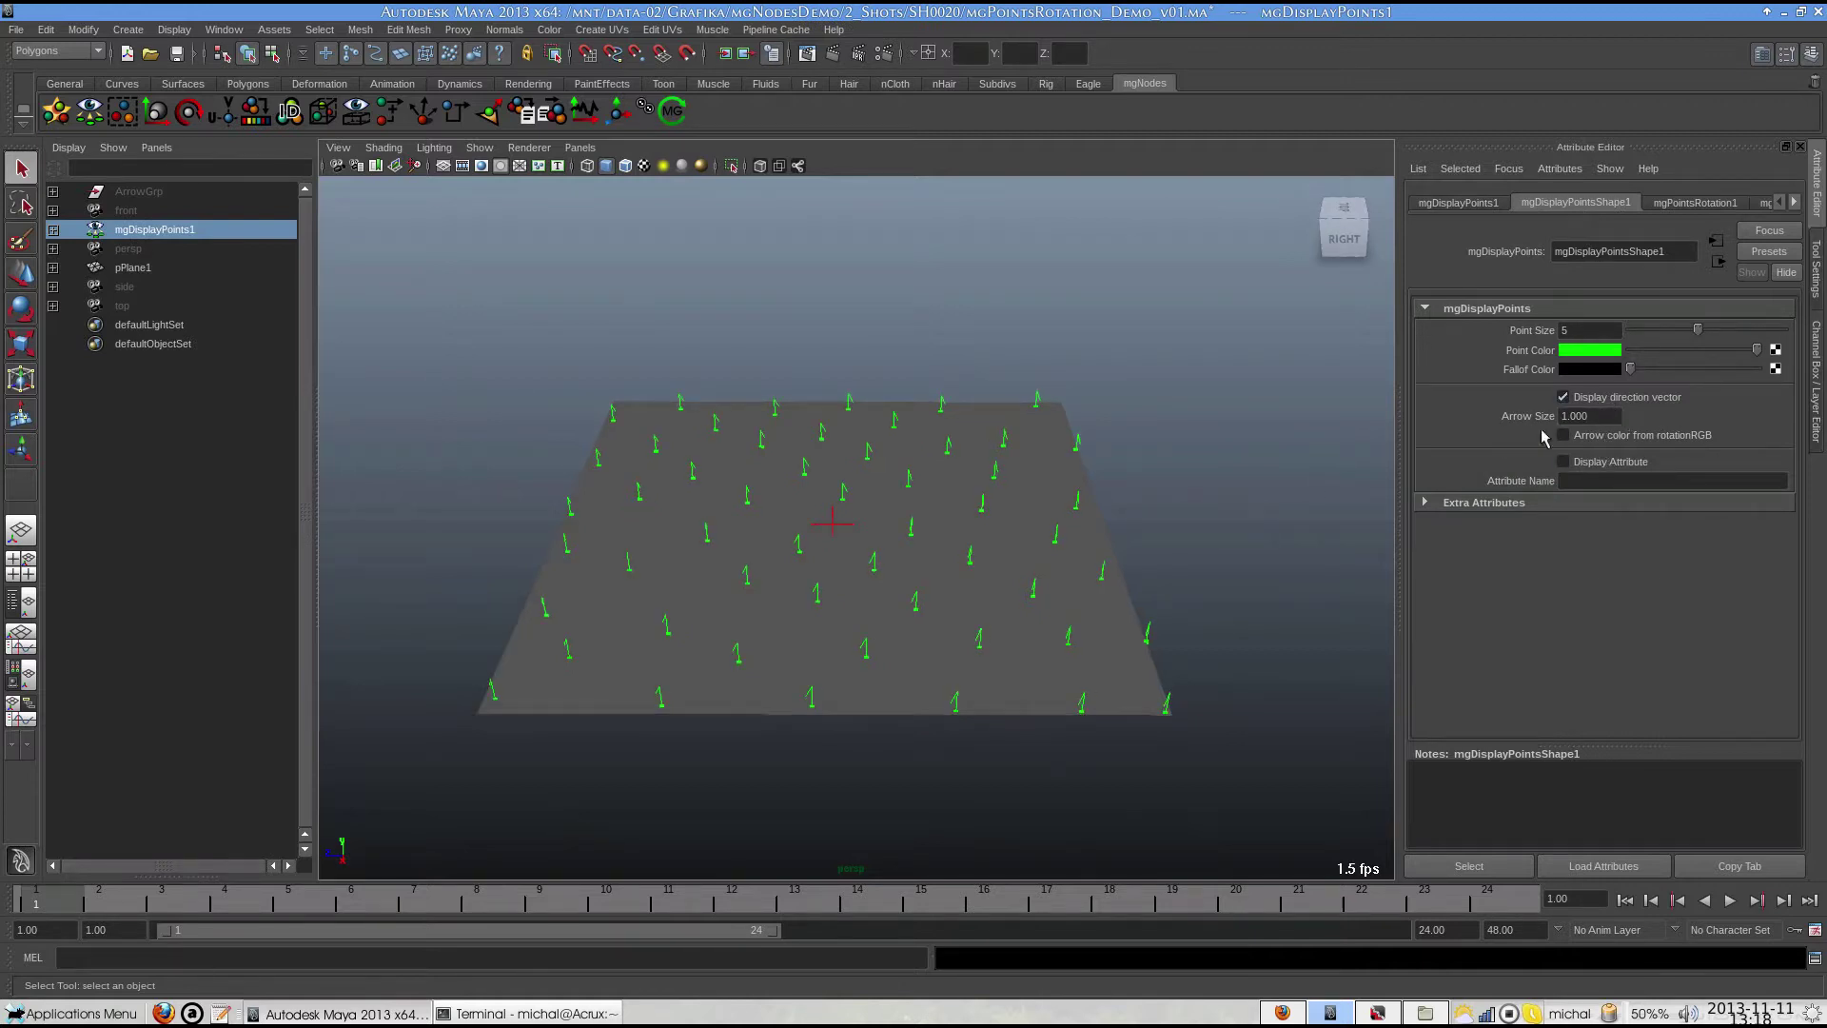
pyautogui.write('3')
pyautogui.press('Return')
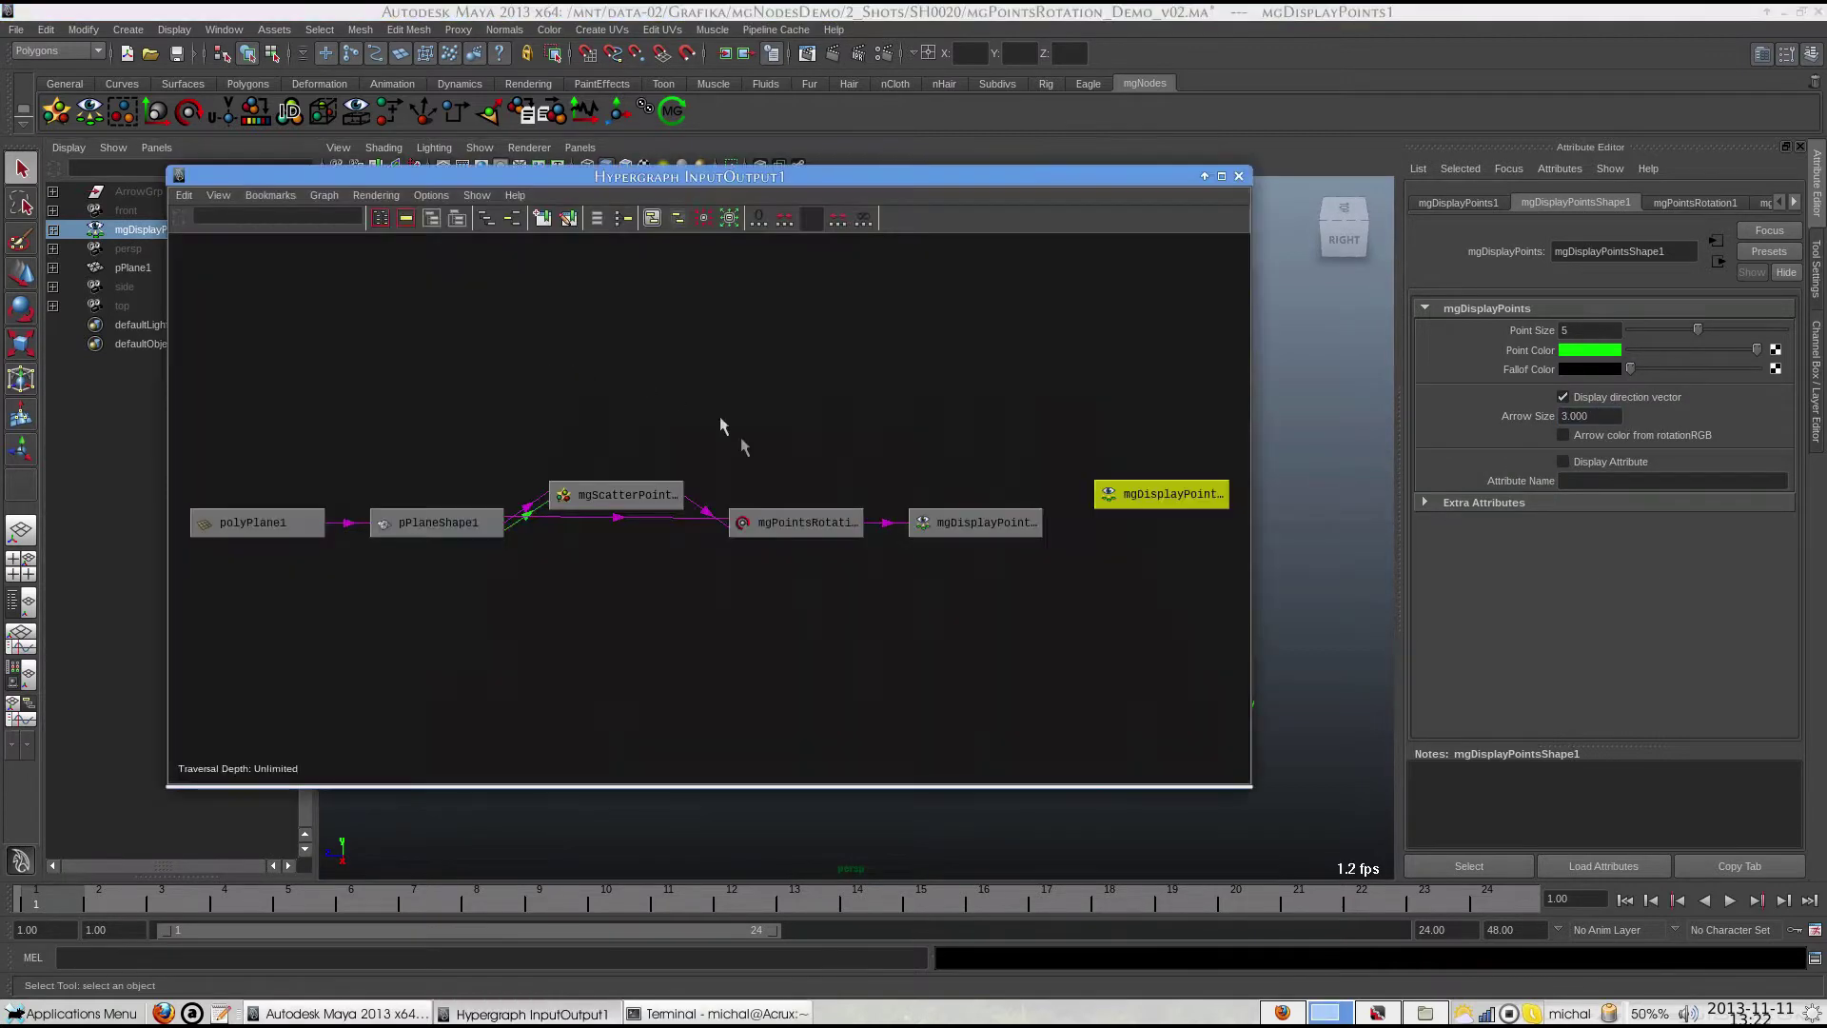
# Set Offset R of the mgPointsRotation1 node to 0.5.
pyautogui.click(747, 521)
pyautogui.click(1238, 177)
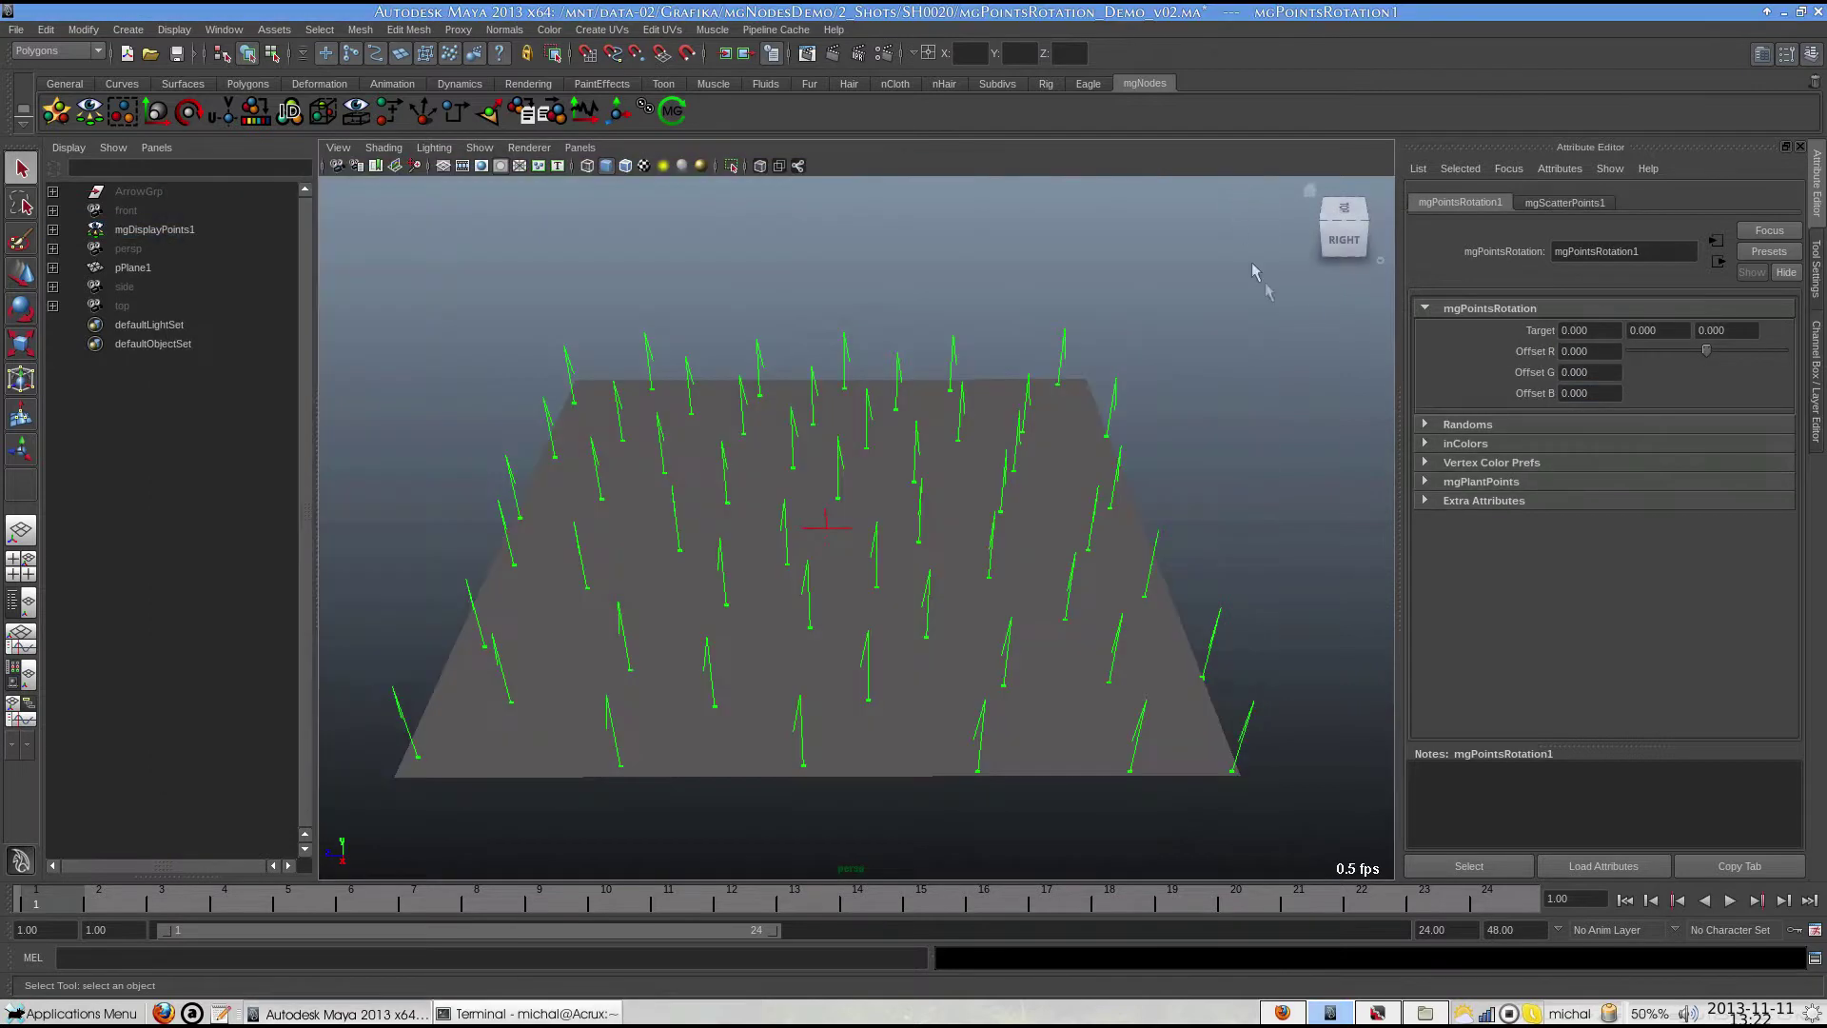
pyautogui.moveTo(1706, 362); pyautogui.dragTo(1749, 373)
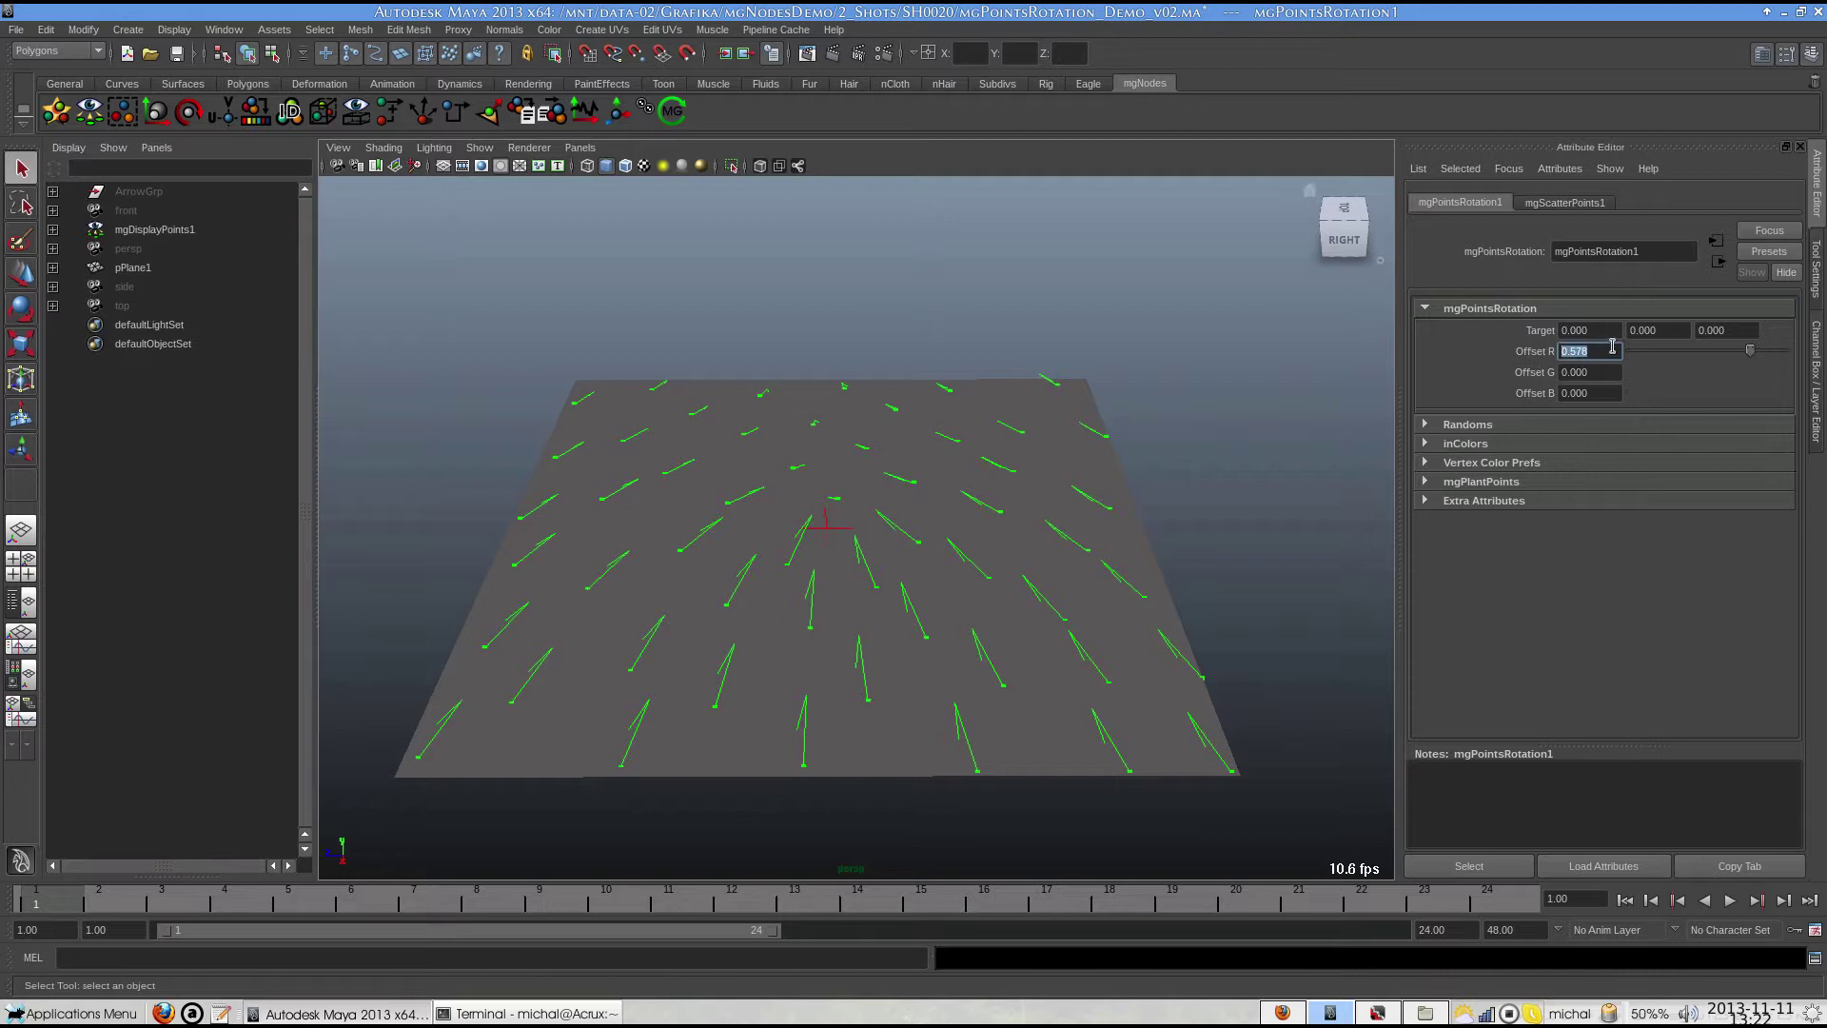
pyautogui.write('0.5')
pyautogui.press('Return')
# Try Offset G of mgPointsRotation1 at 90 and -90, with Offset B at 90.
pyautogui.press('Tab')
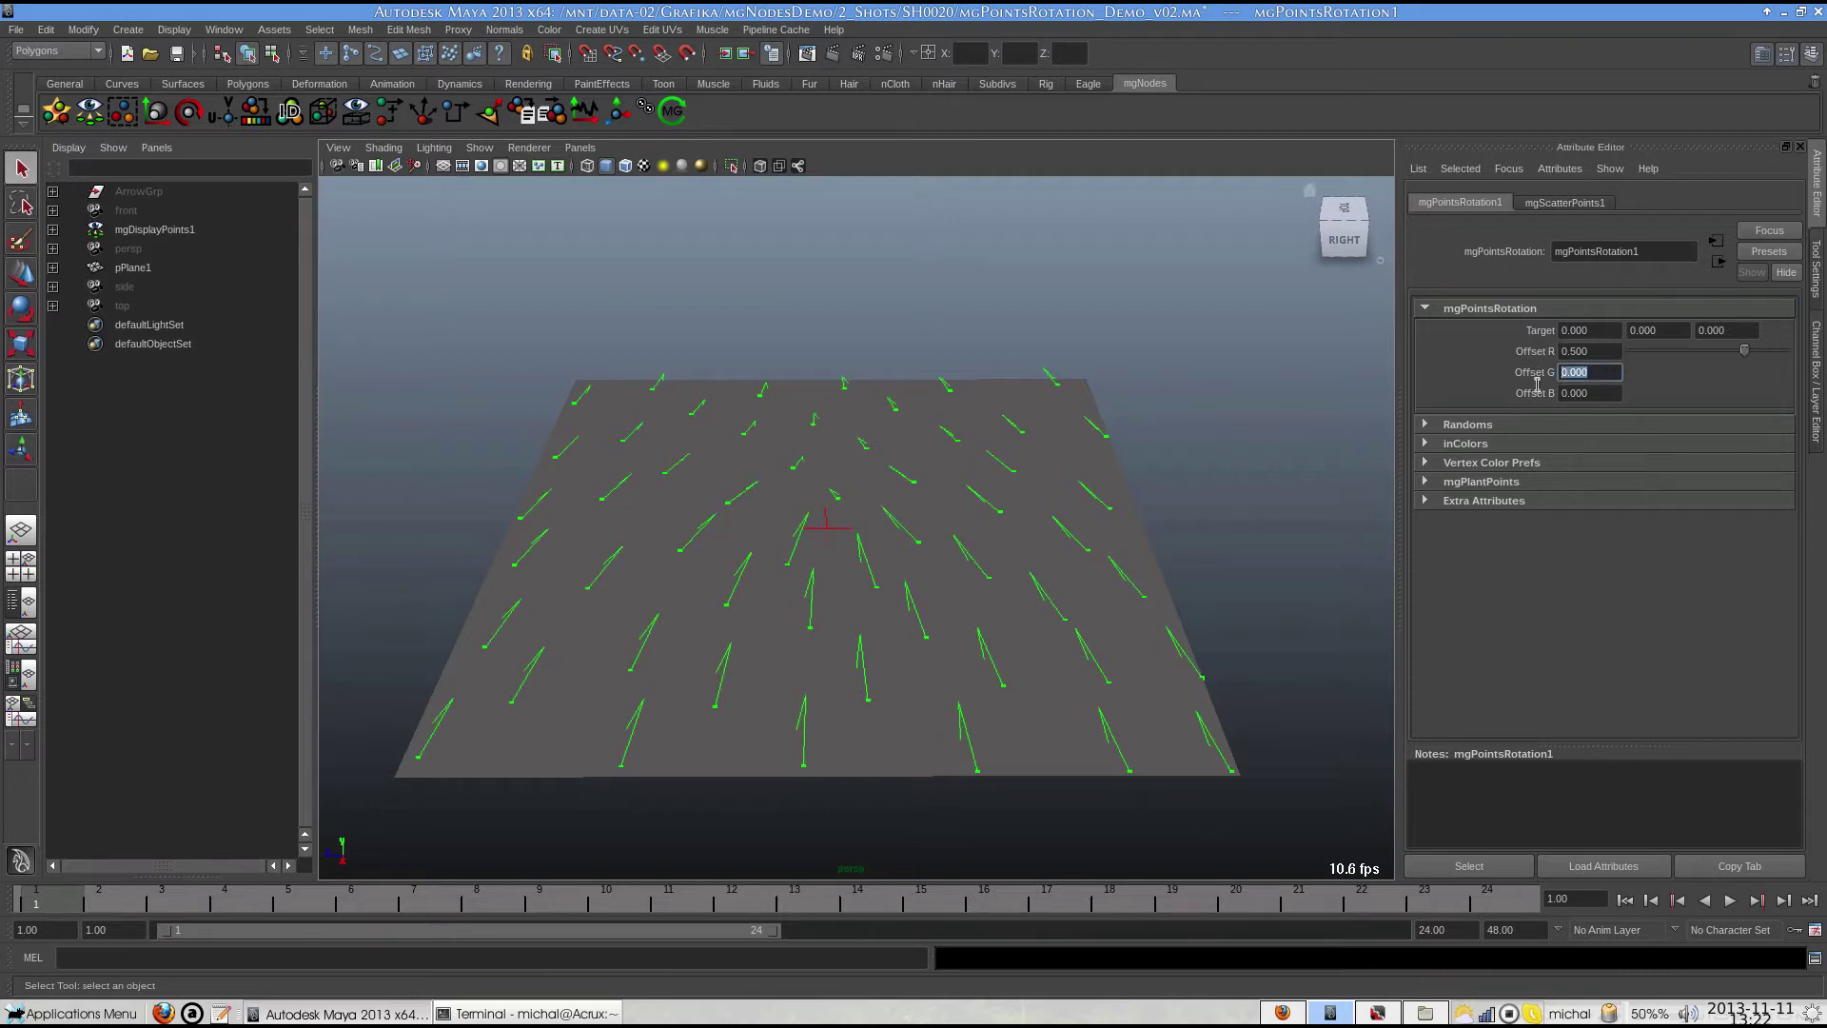
pyautogui.write('90')
pyautogui.press('Return')
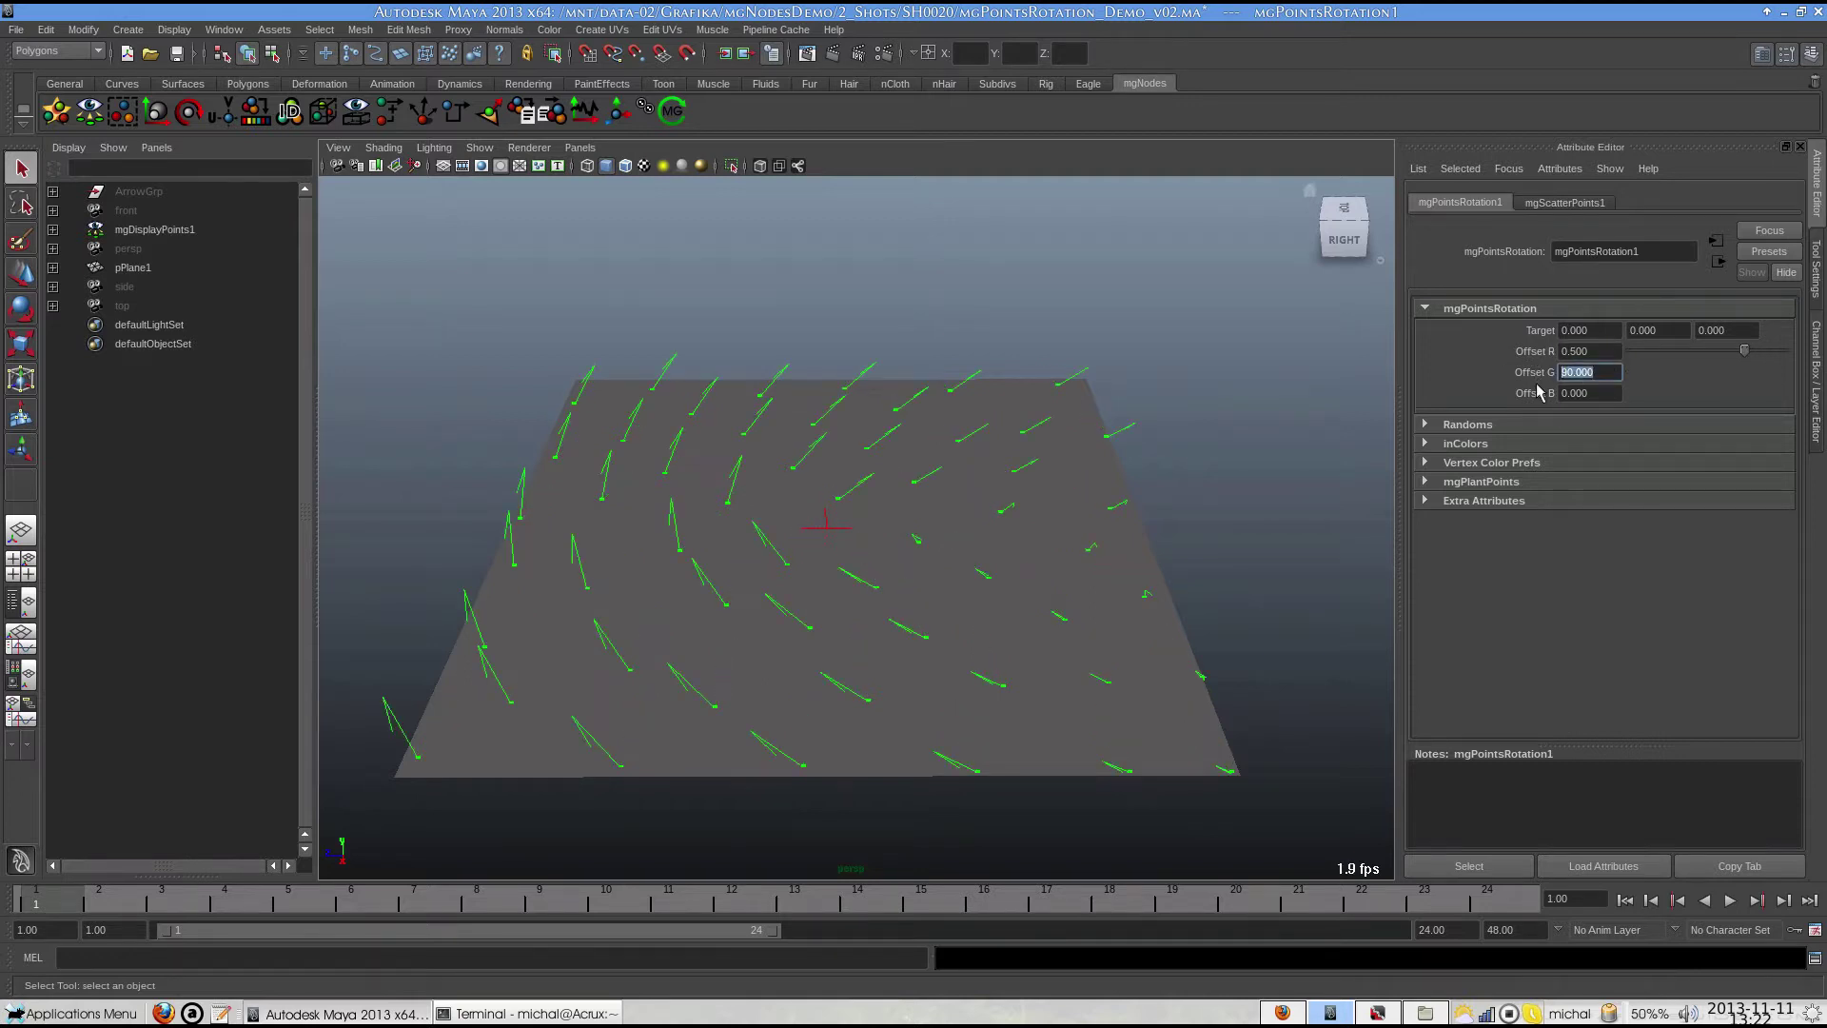
pyautogui.write('-90')
pyautogui.press('Return')
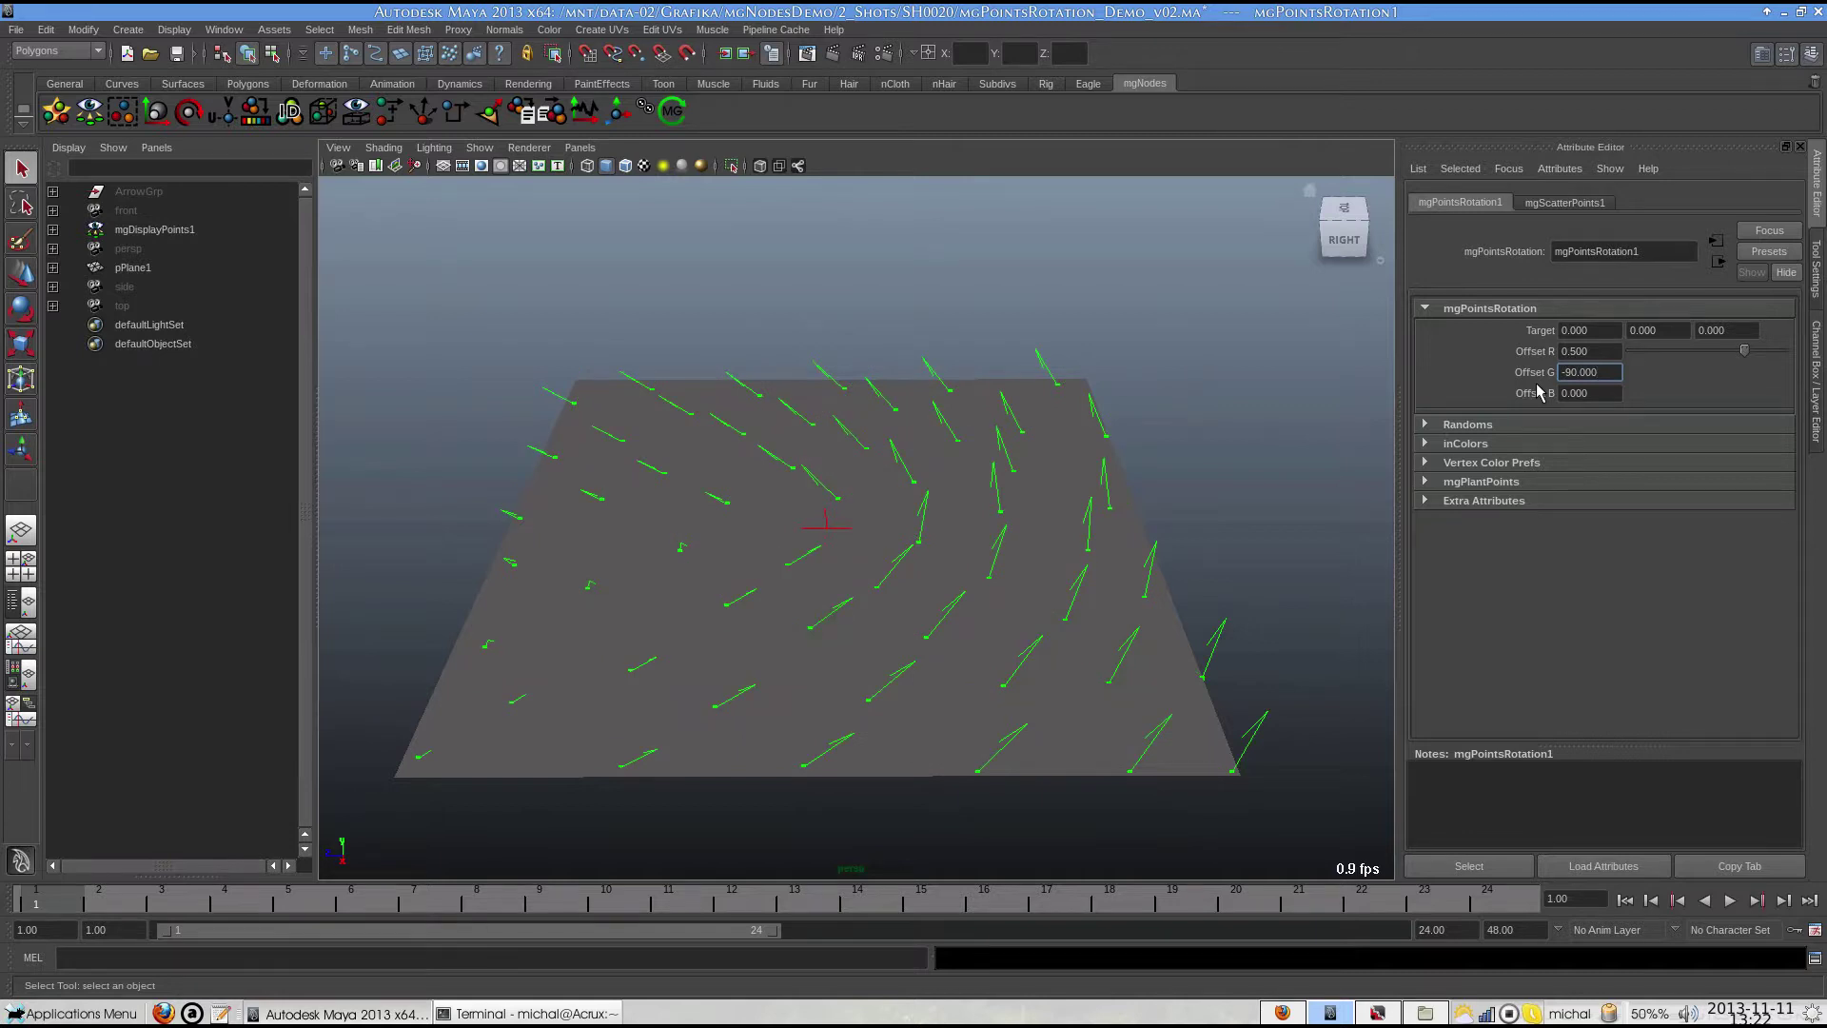
pyautogui.write('90')
pyautogui.press('Return')
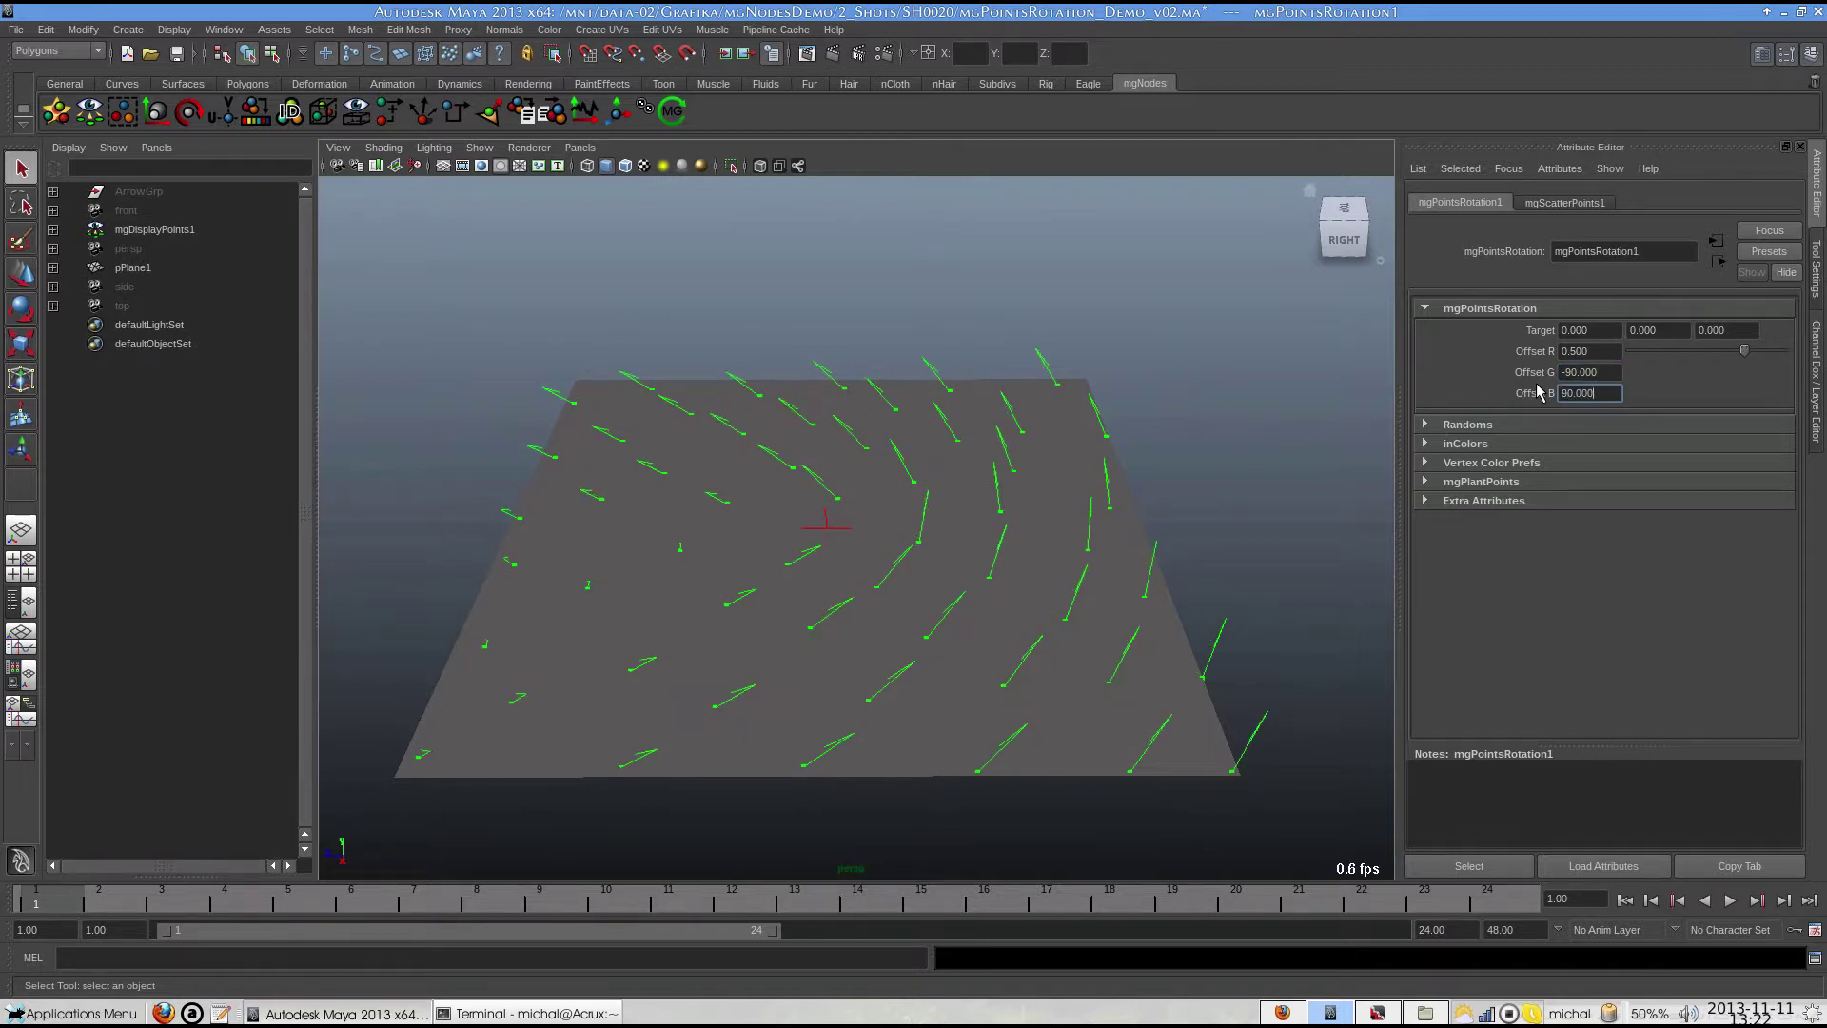
# Reset Offset G and Offset B of mgPointsRotation1 to 0.
pyautogui.write('0')
pyautogui.press('Tab')
pyautogui.write('0')
pyautogui.press('Return')
# Create a locator and rename it targetLocator.
pyautogui.click(129, 29)
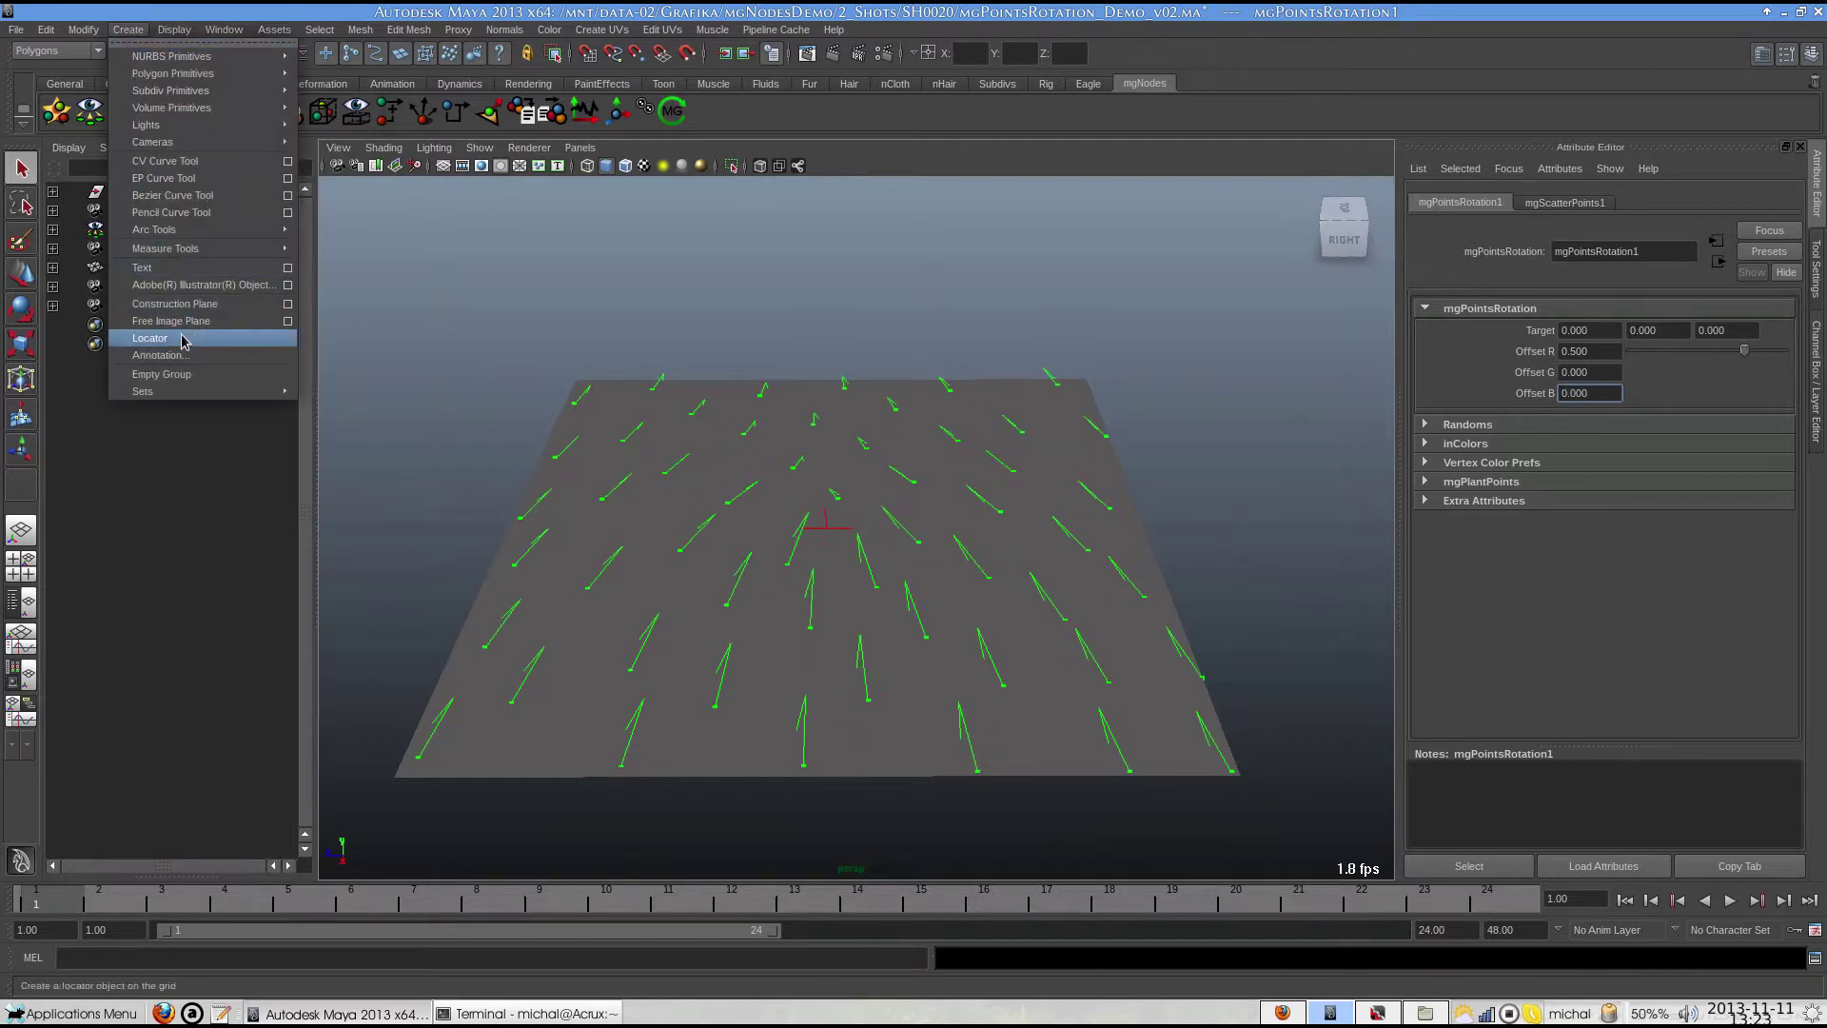
pyautogui.click(162, 327)
pyautogui.doubleClick(142, 231)
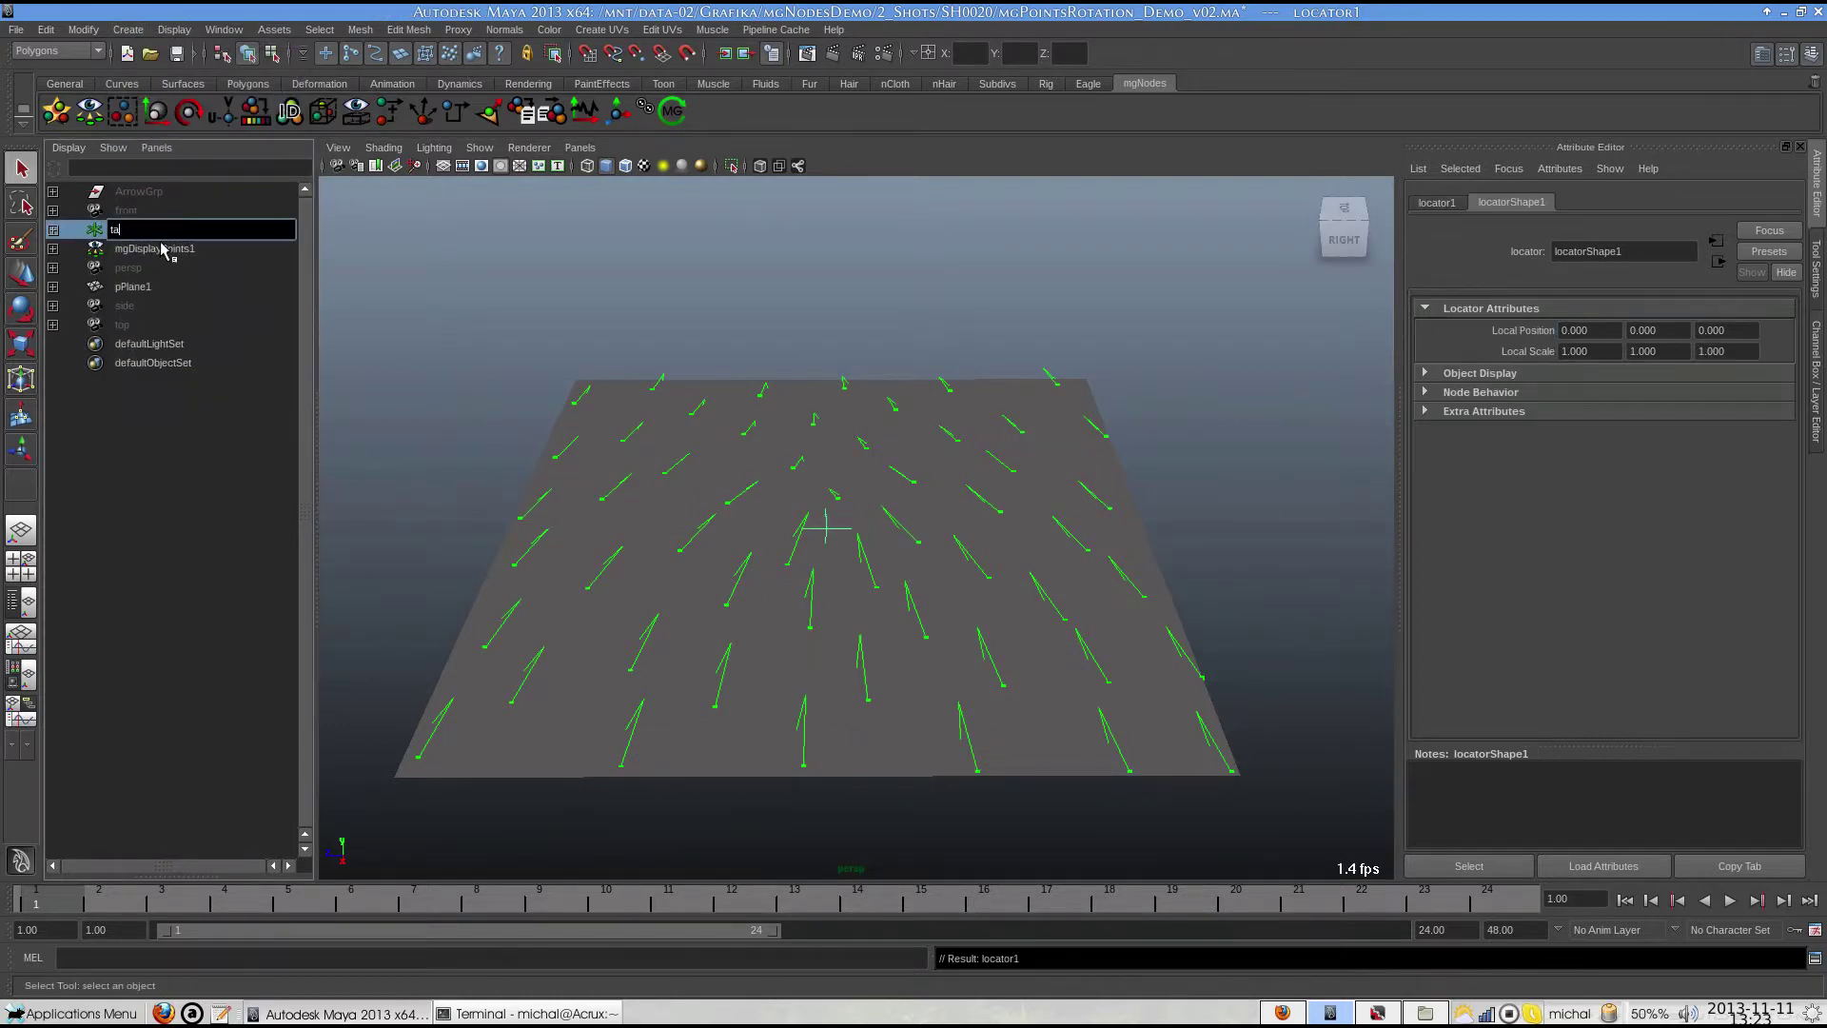
pyautogui.write('targetLocator')
pyautogui.press('Return')
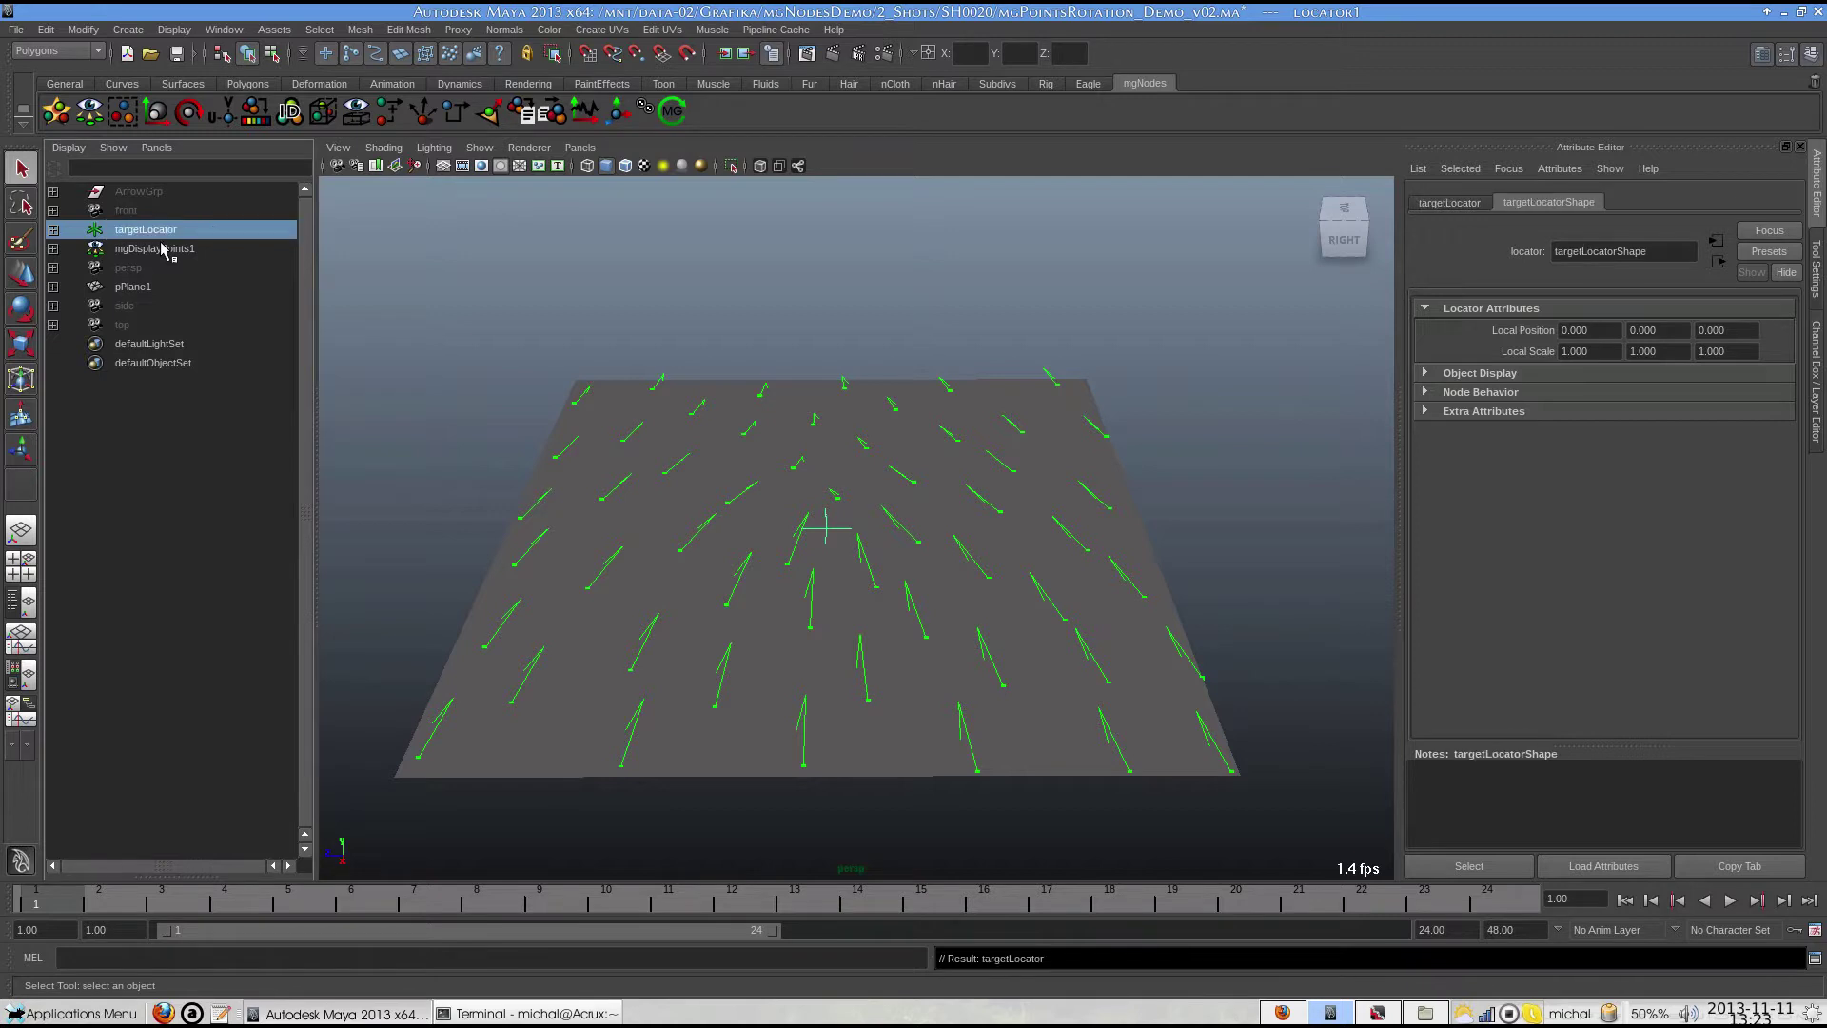
# Connect the translate attribute of targetLocator to the target attribute of mgPointsRotation1.
pyautogui.keyDown('ctrl'); pyautogui.click(161, 249); pyautogui.keyUp('ctrl')
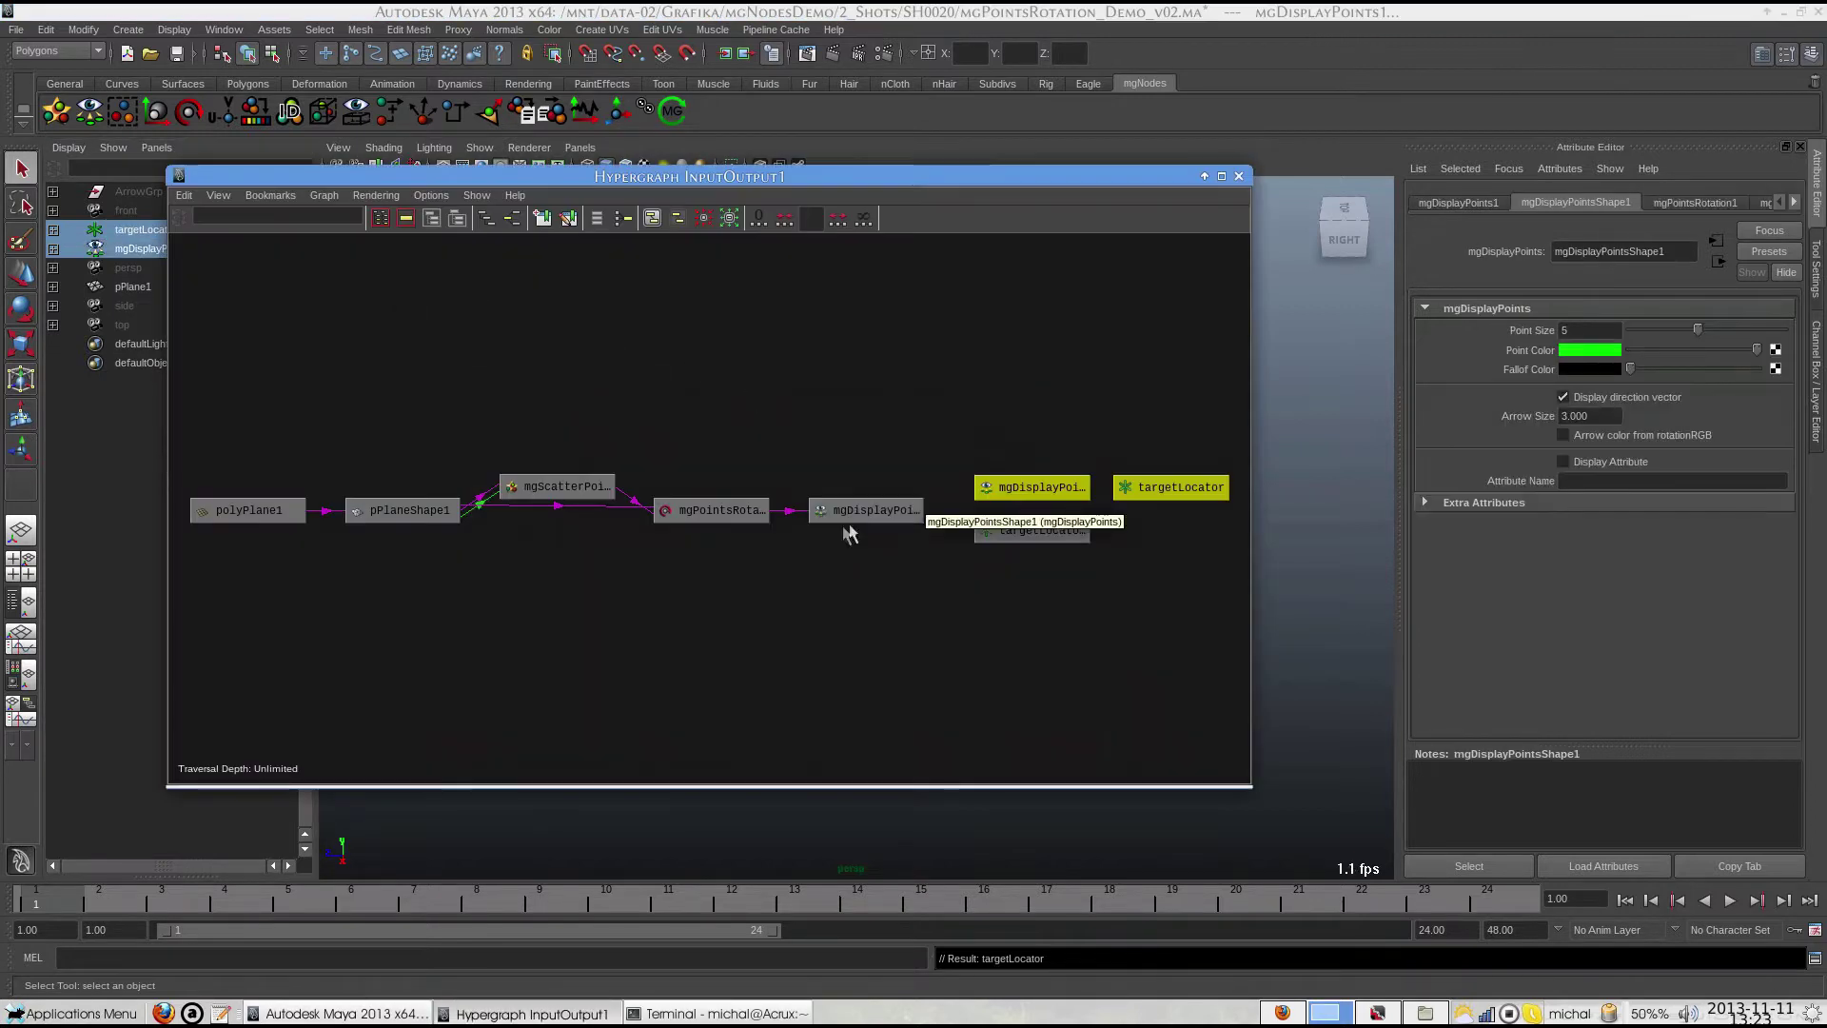
pyautogui.click(1171, 486)
pyautogui.moveTo(1171, 486); pyautogui.dragTo(741, 397)
pyautogui.moveTo(702, 480); pyautogui.dragTo(716, 512, button='middle')
pyautogui.click(777, 602)
pyautogui.click(370, 680)
pyautogui.click(457, 680)
pyautogui.click(1026, 775)
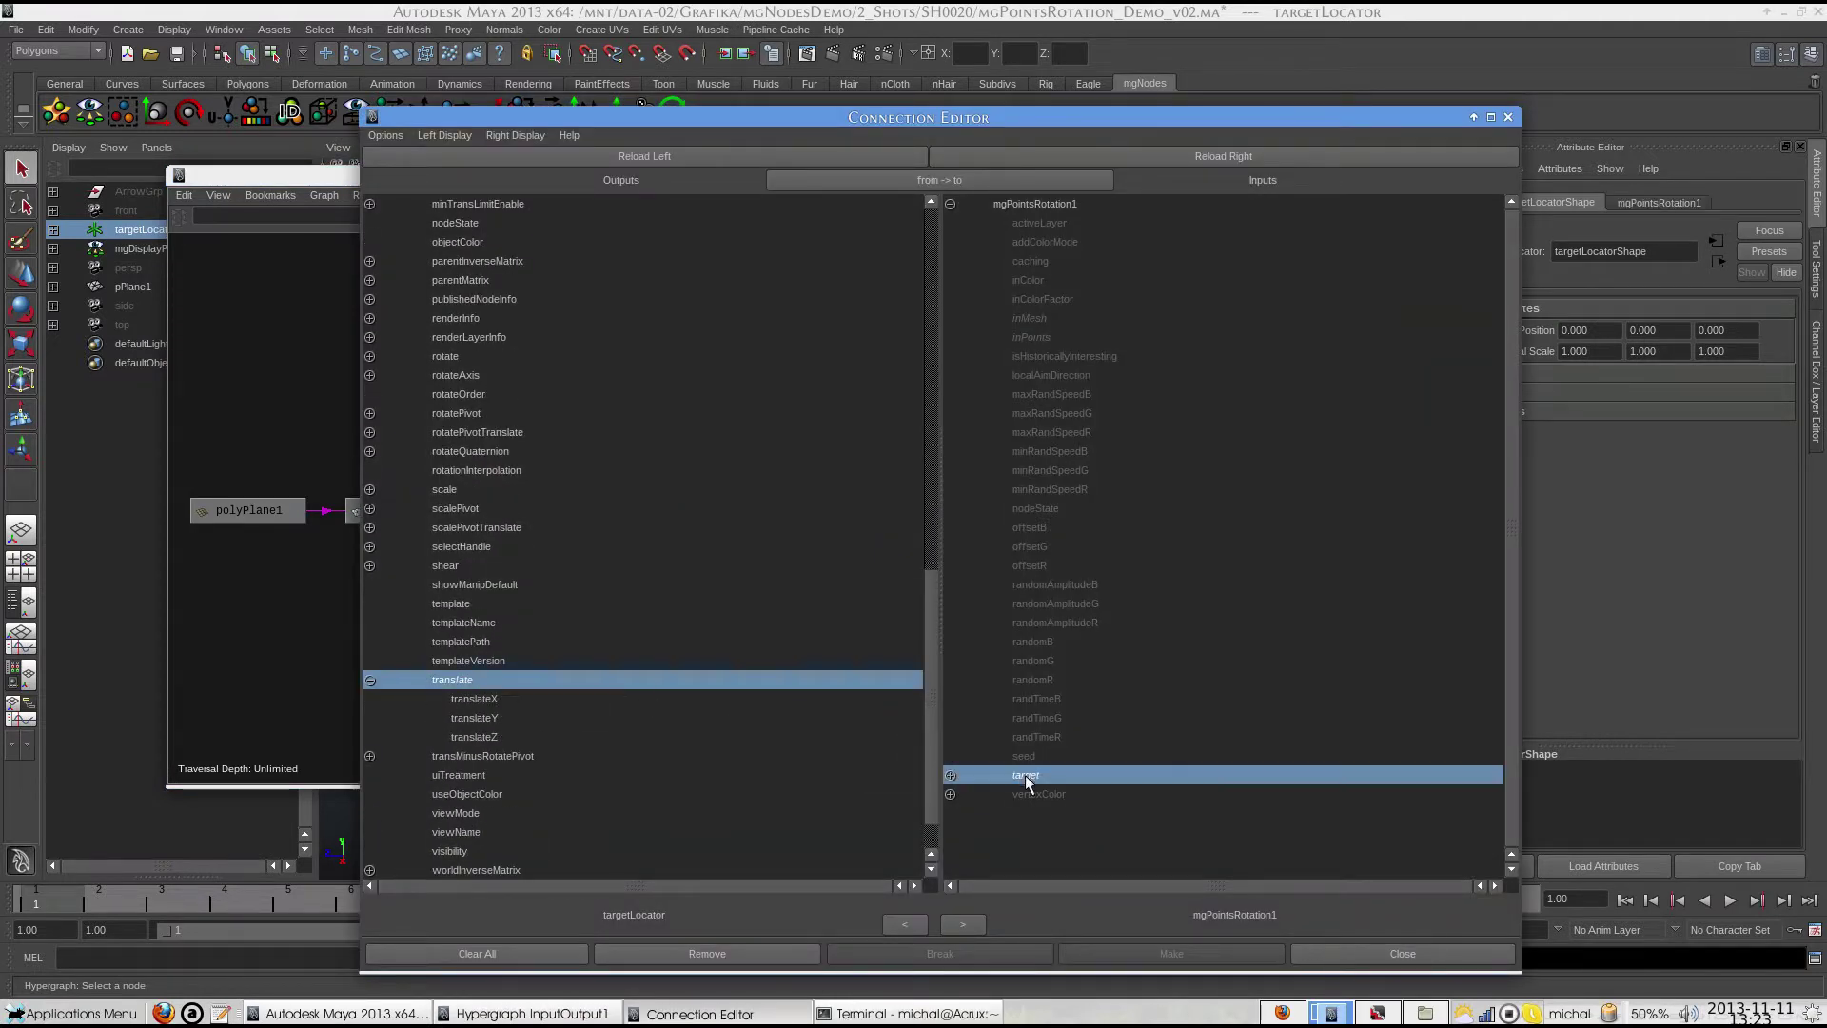
pyautogui.click(1402, 954)
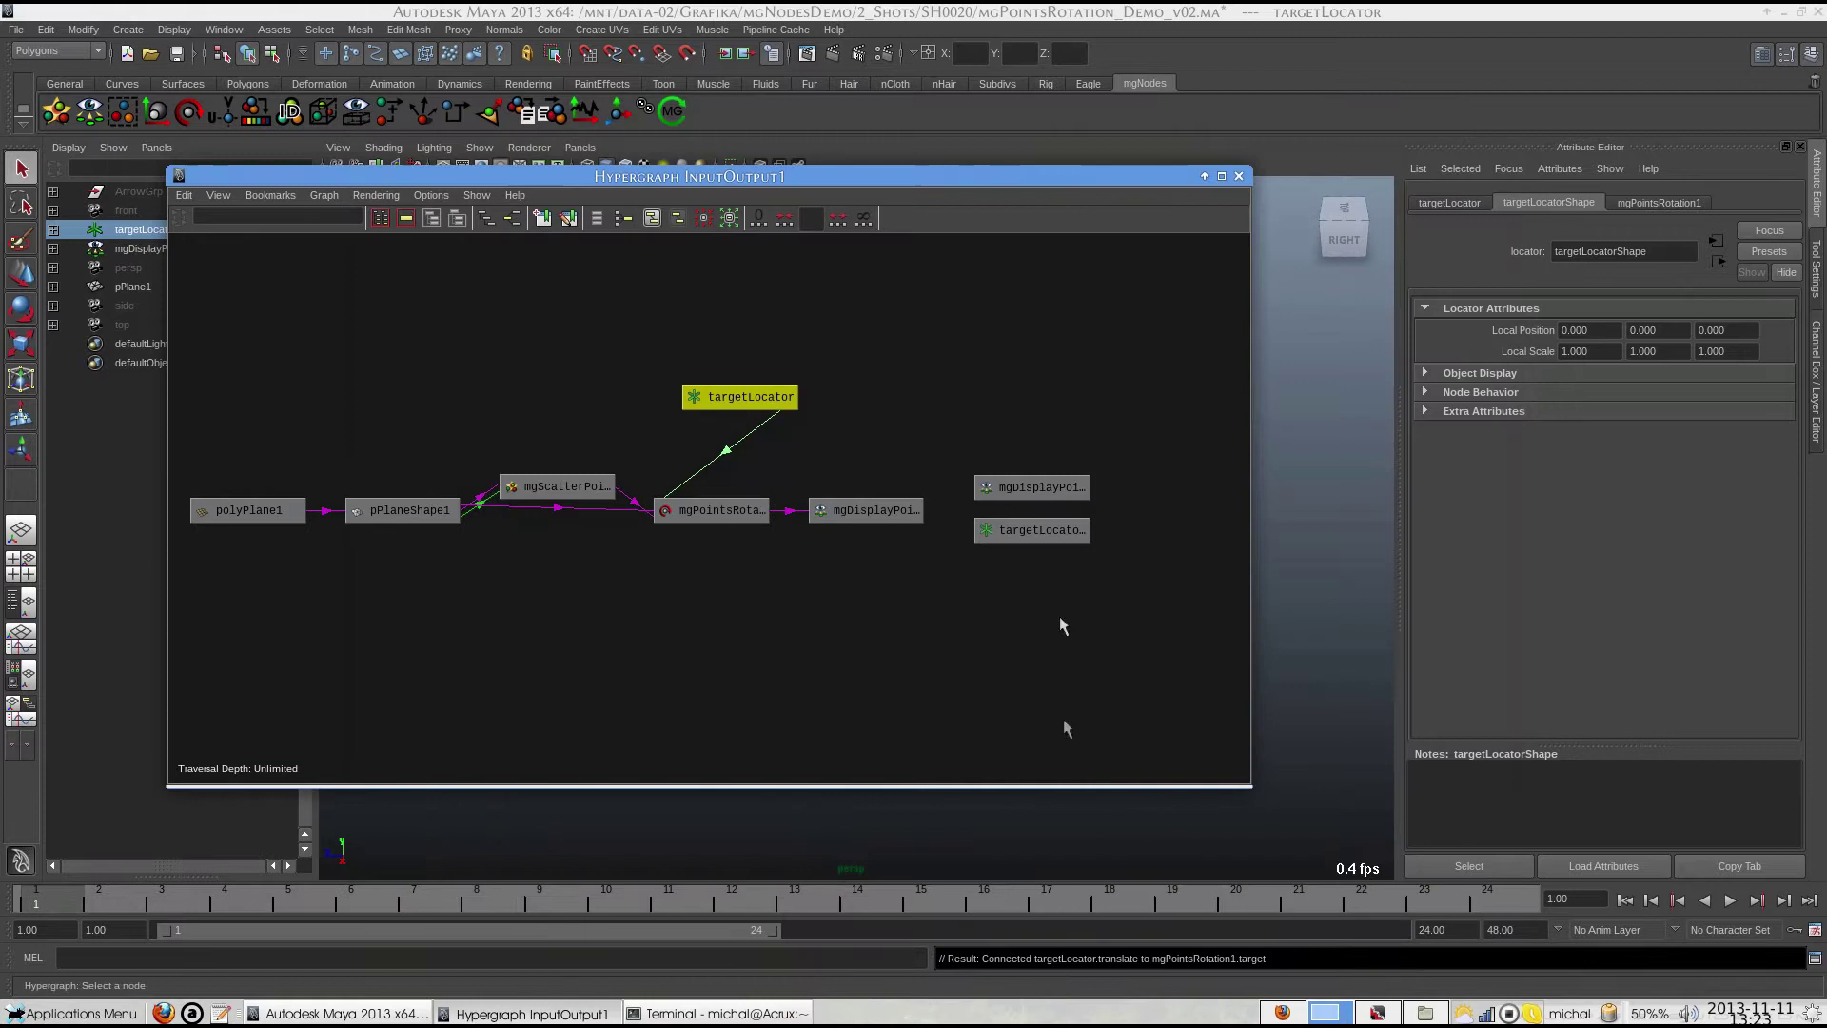
# Close the Hypergraph and move targetLocator across the plane to steer the arrows.
pyautogui.click(1242, 174)
pyautogui.click(153, 213)
pyautogui.click(147, 229)
pyautogui.press('w')
pyautogui.moveTo(723, 539); pyautogui.dragTo(1159, 544)
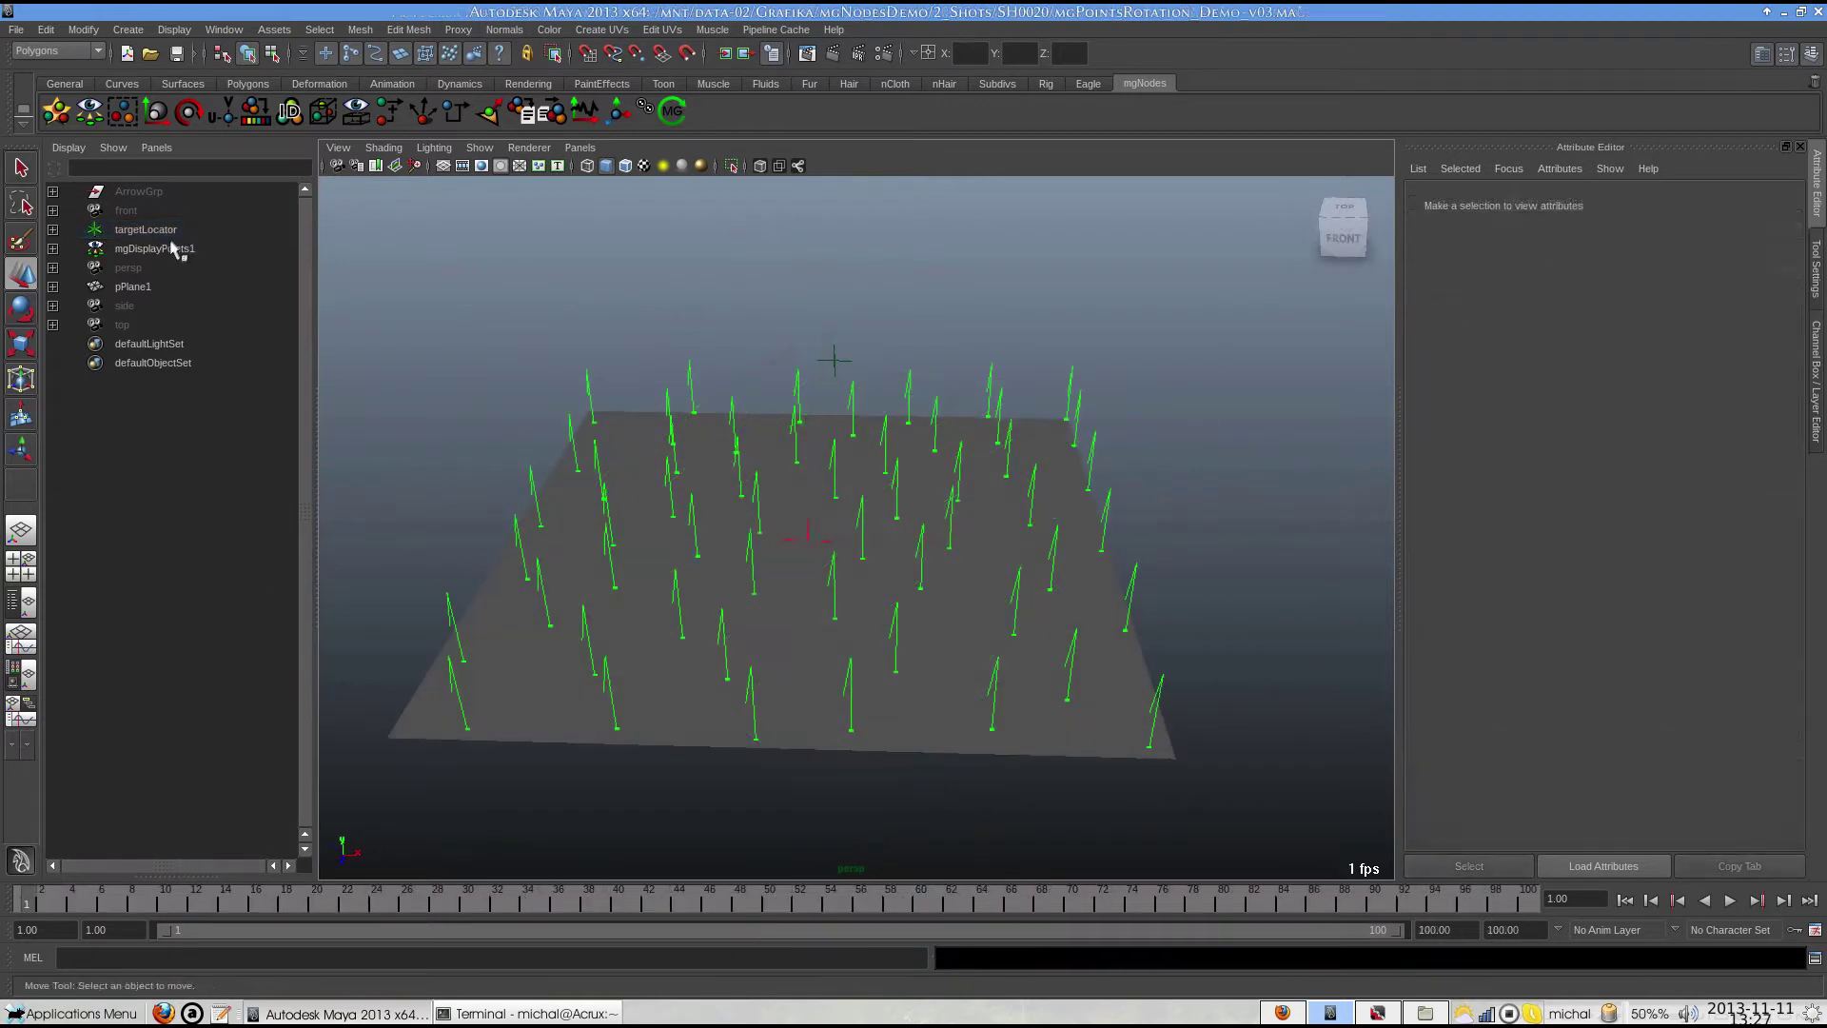
# Raise Random R of mgPointsRotation1 to its slider maximum and increase its Random G.
pyautogui.click(152, 249)
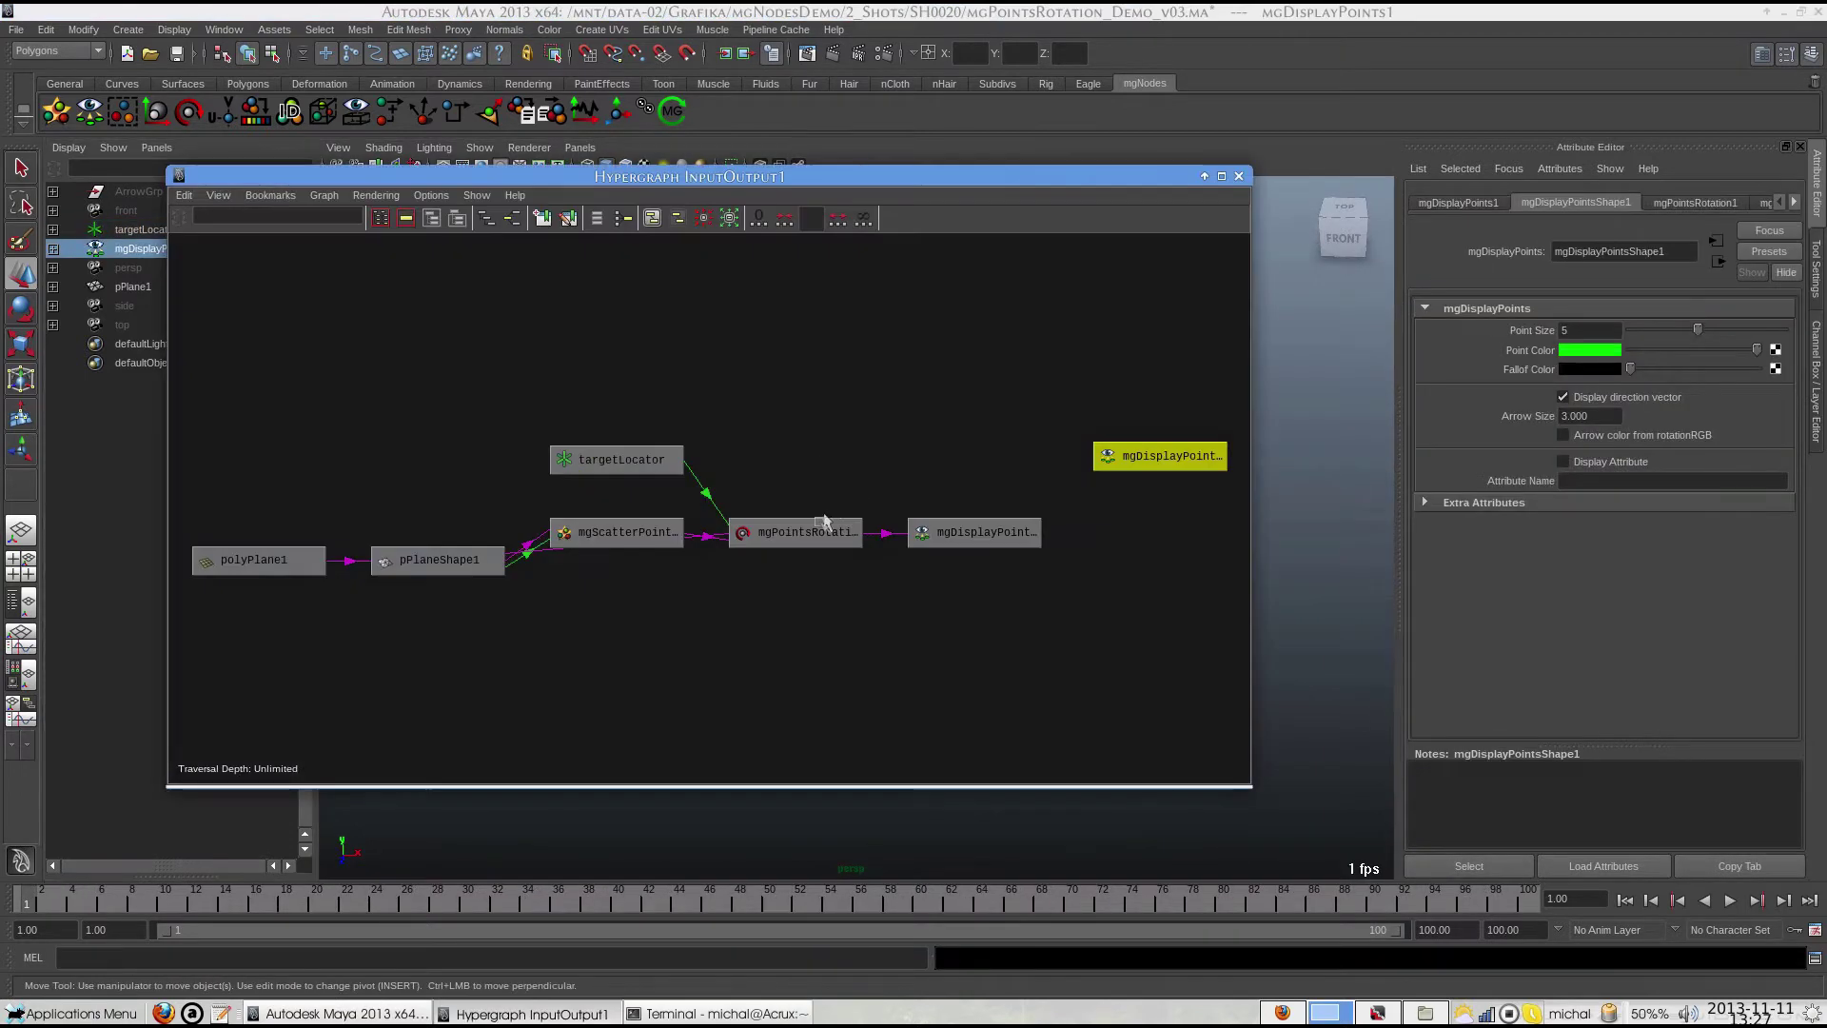
pyautogui.click(796, 532)
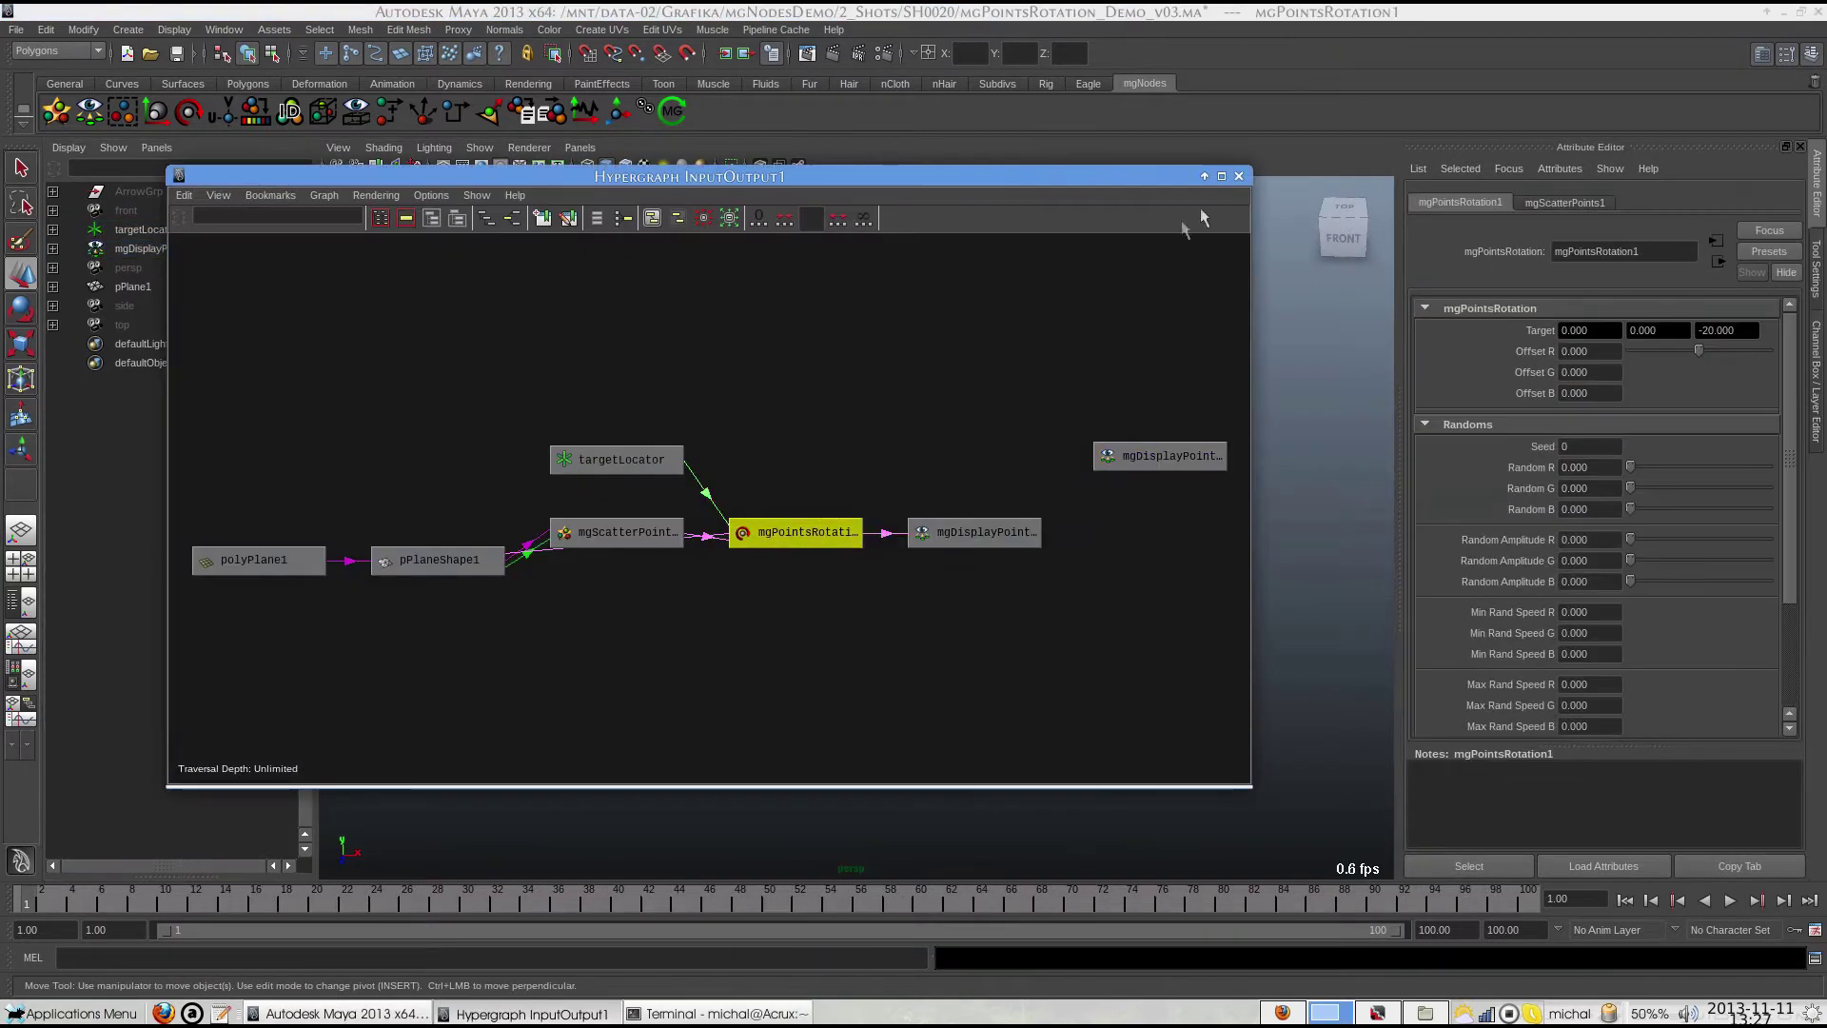
pyautogui.click(1238, 176)
pyautogui.moveTo(1630, 467); pyautogui.dragTo(1819, 476)
pyautogui.moveTo(1635, 493); pyautogui.dragTo(1768, 491)
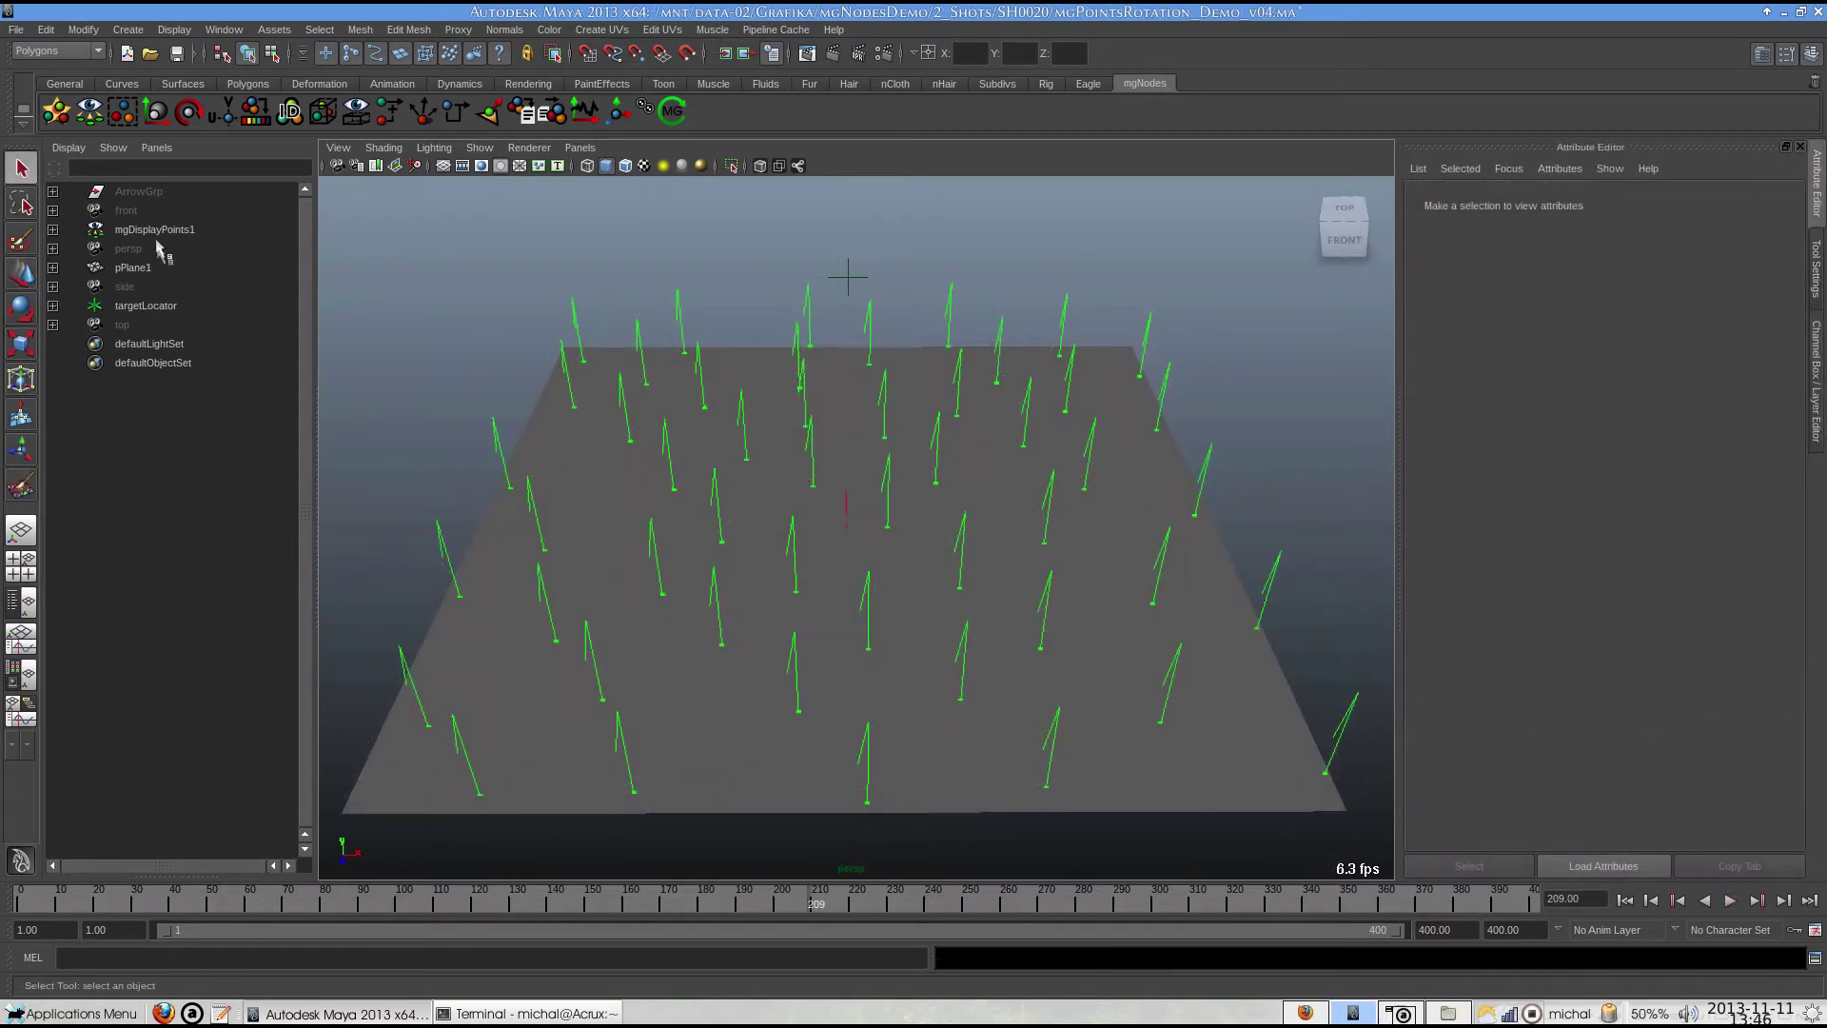
# Show the point network of mgDisplayPoints1 in the Hypergraph, duplicate pPlane1 and rename the copy pPlaneRotation.
pyautogui.click(153, 229)
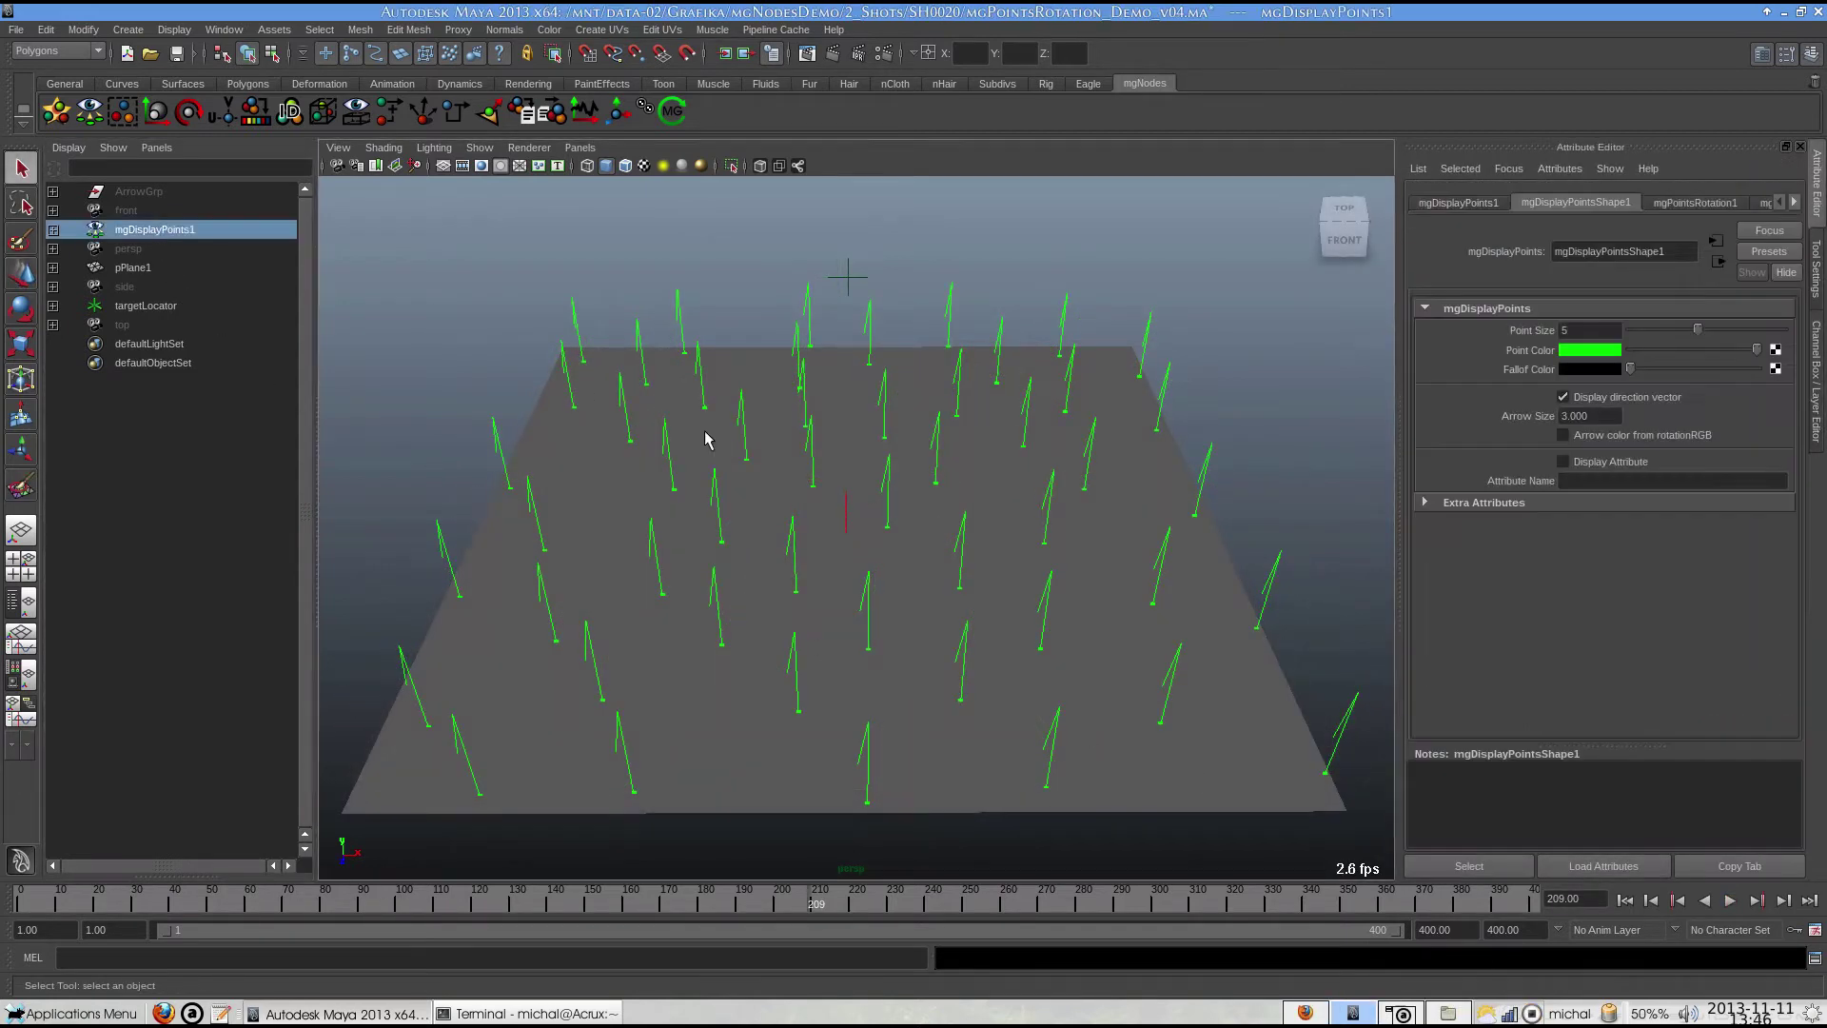
pyautogui.hotkey('ctrl', 'h')
pyautogui.click(133, 267)
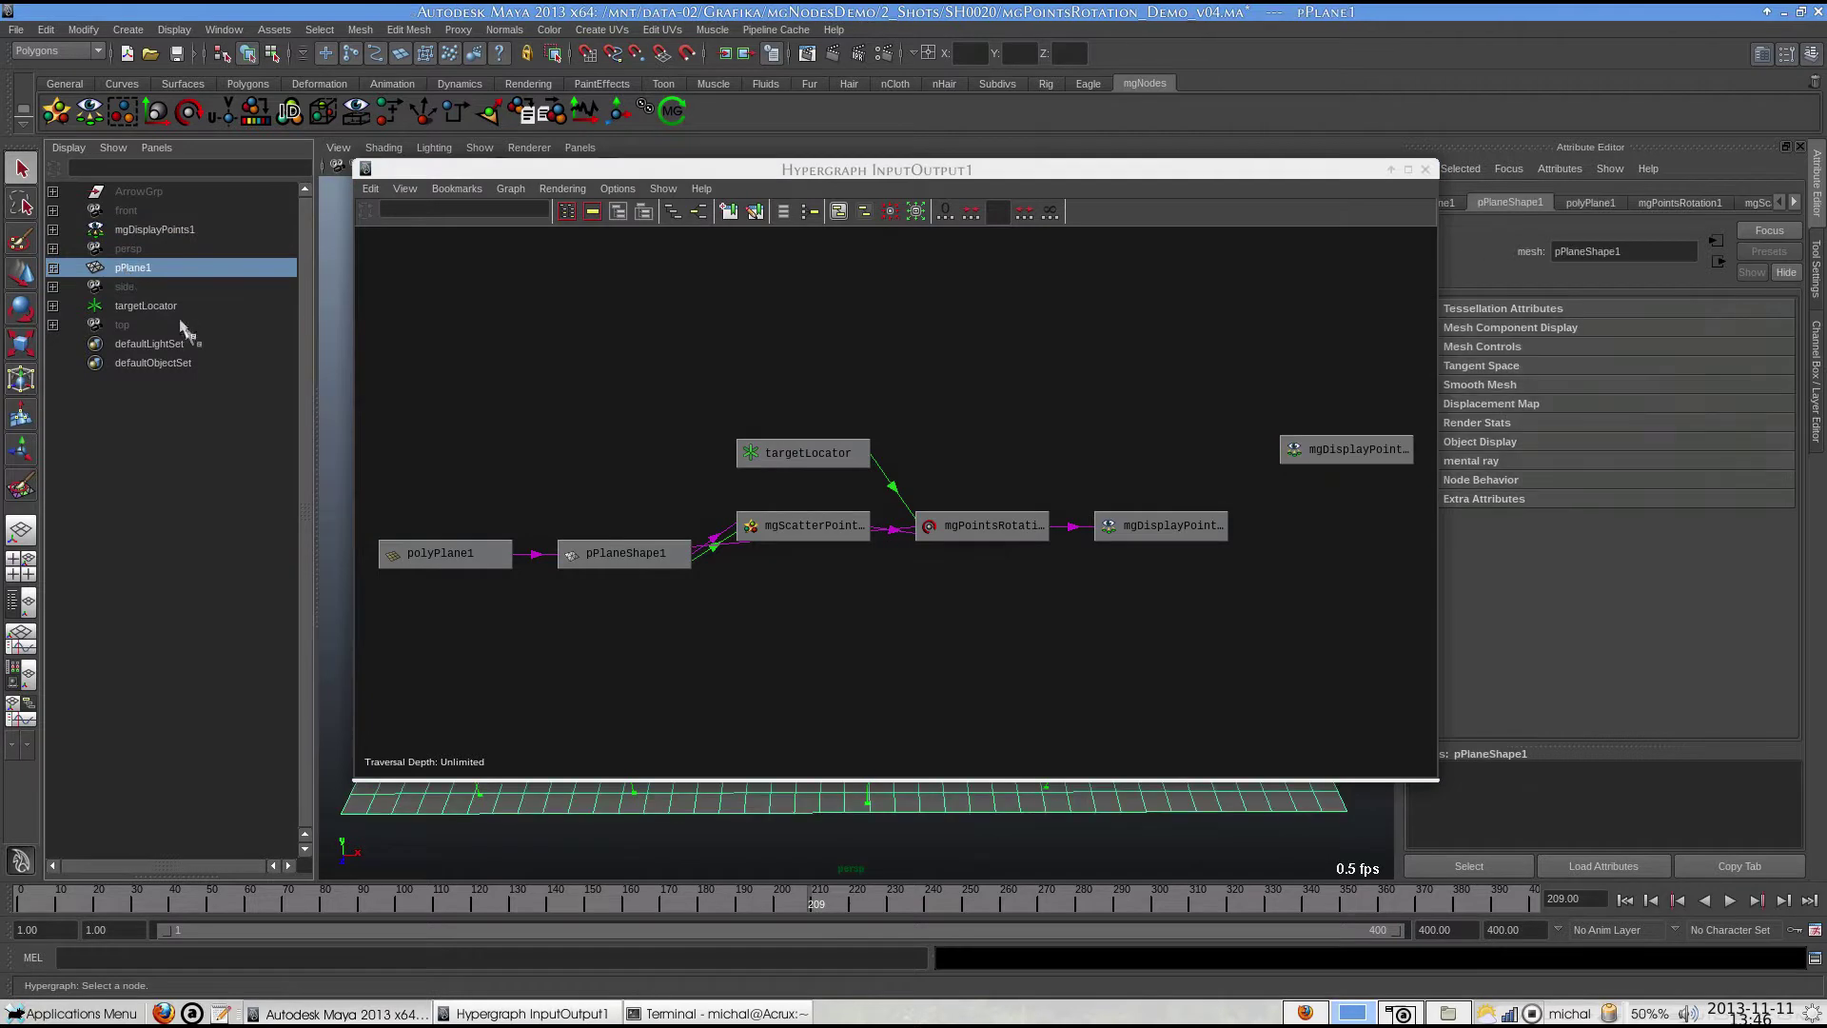
pyautogui.hotkey('ctrl', 'd')
pyautogui.doubleClick(201, 289)
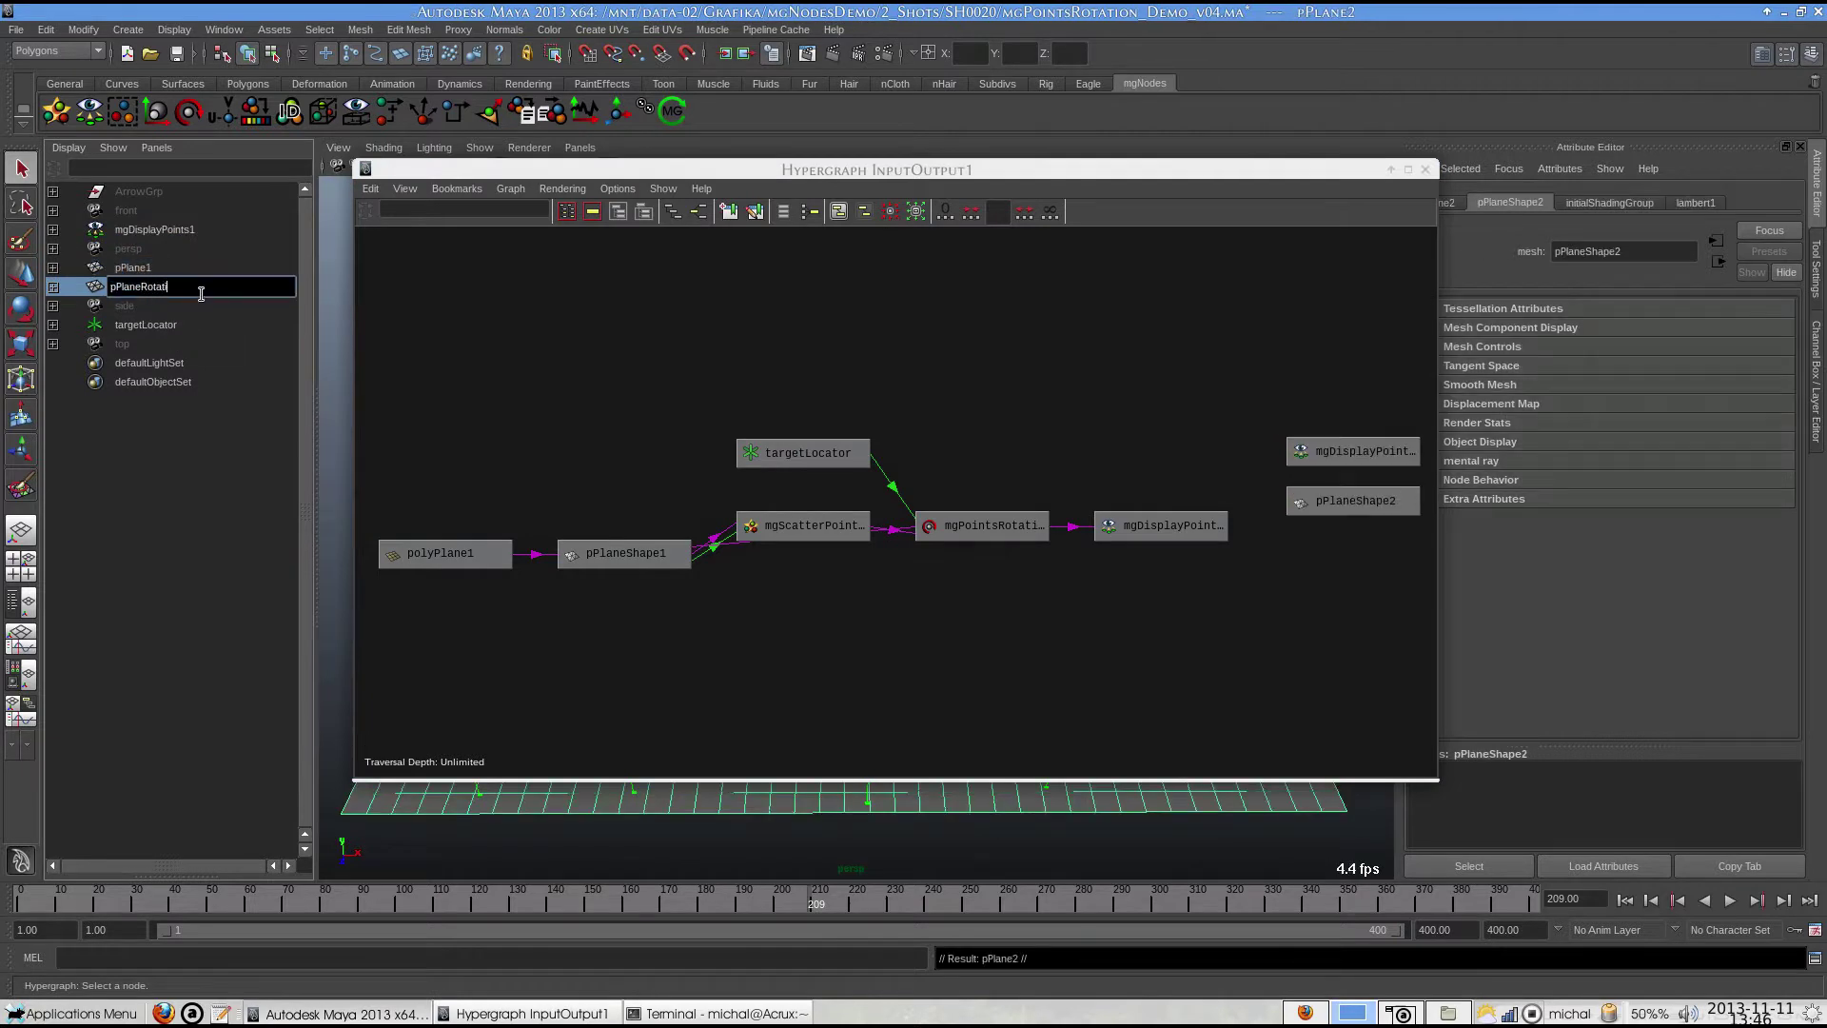
pyautogui.write('pPlaneRotation')
pyautogui.press('Return')
# Connect the outMesh attribute of pPlaneRotationShape to the inMesh attribute of mgPointsRotation1.
pyautogui.moveTo(1047, 609); pyautogui.dragTo(874, 609)
pyautogui.moveTo(873, 609); pyautogui.dragTo(951, 525, button='middle')
pyautogui.click(989, 592)
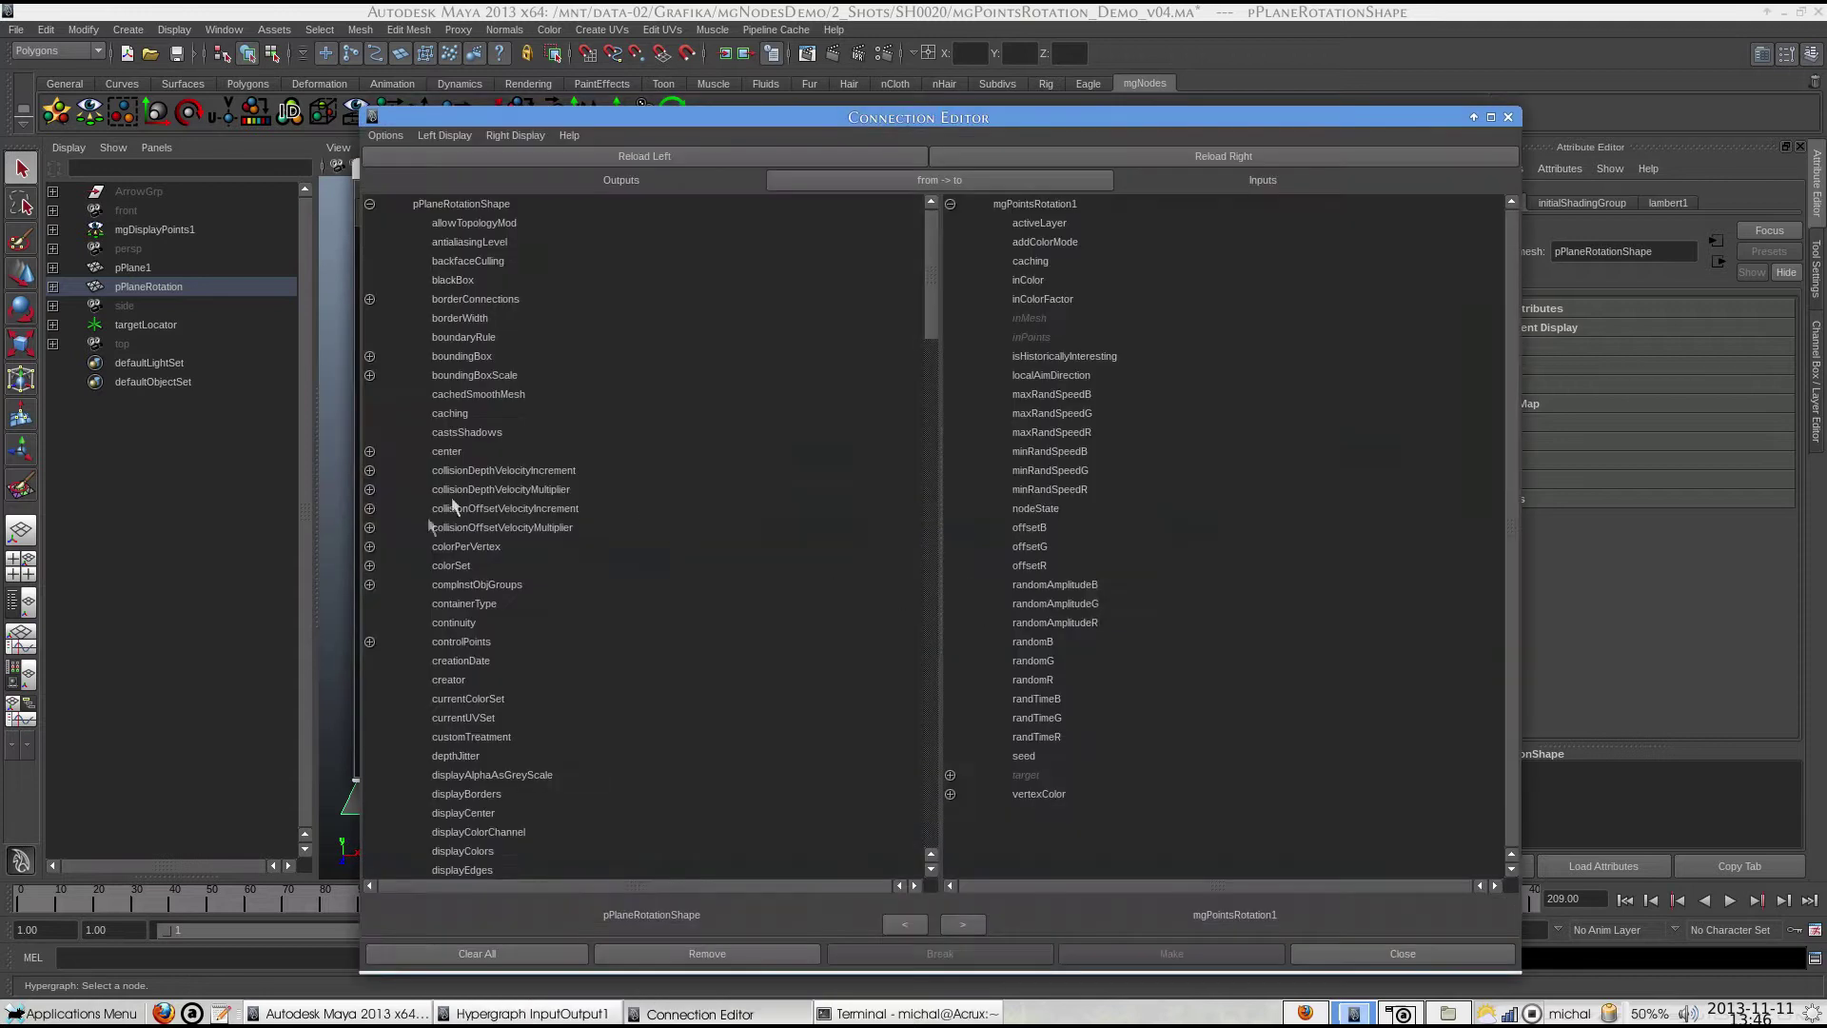
pyautogui.scroll(-10, 455, 672)
pyautogui.click(453, 660)
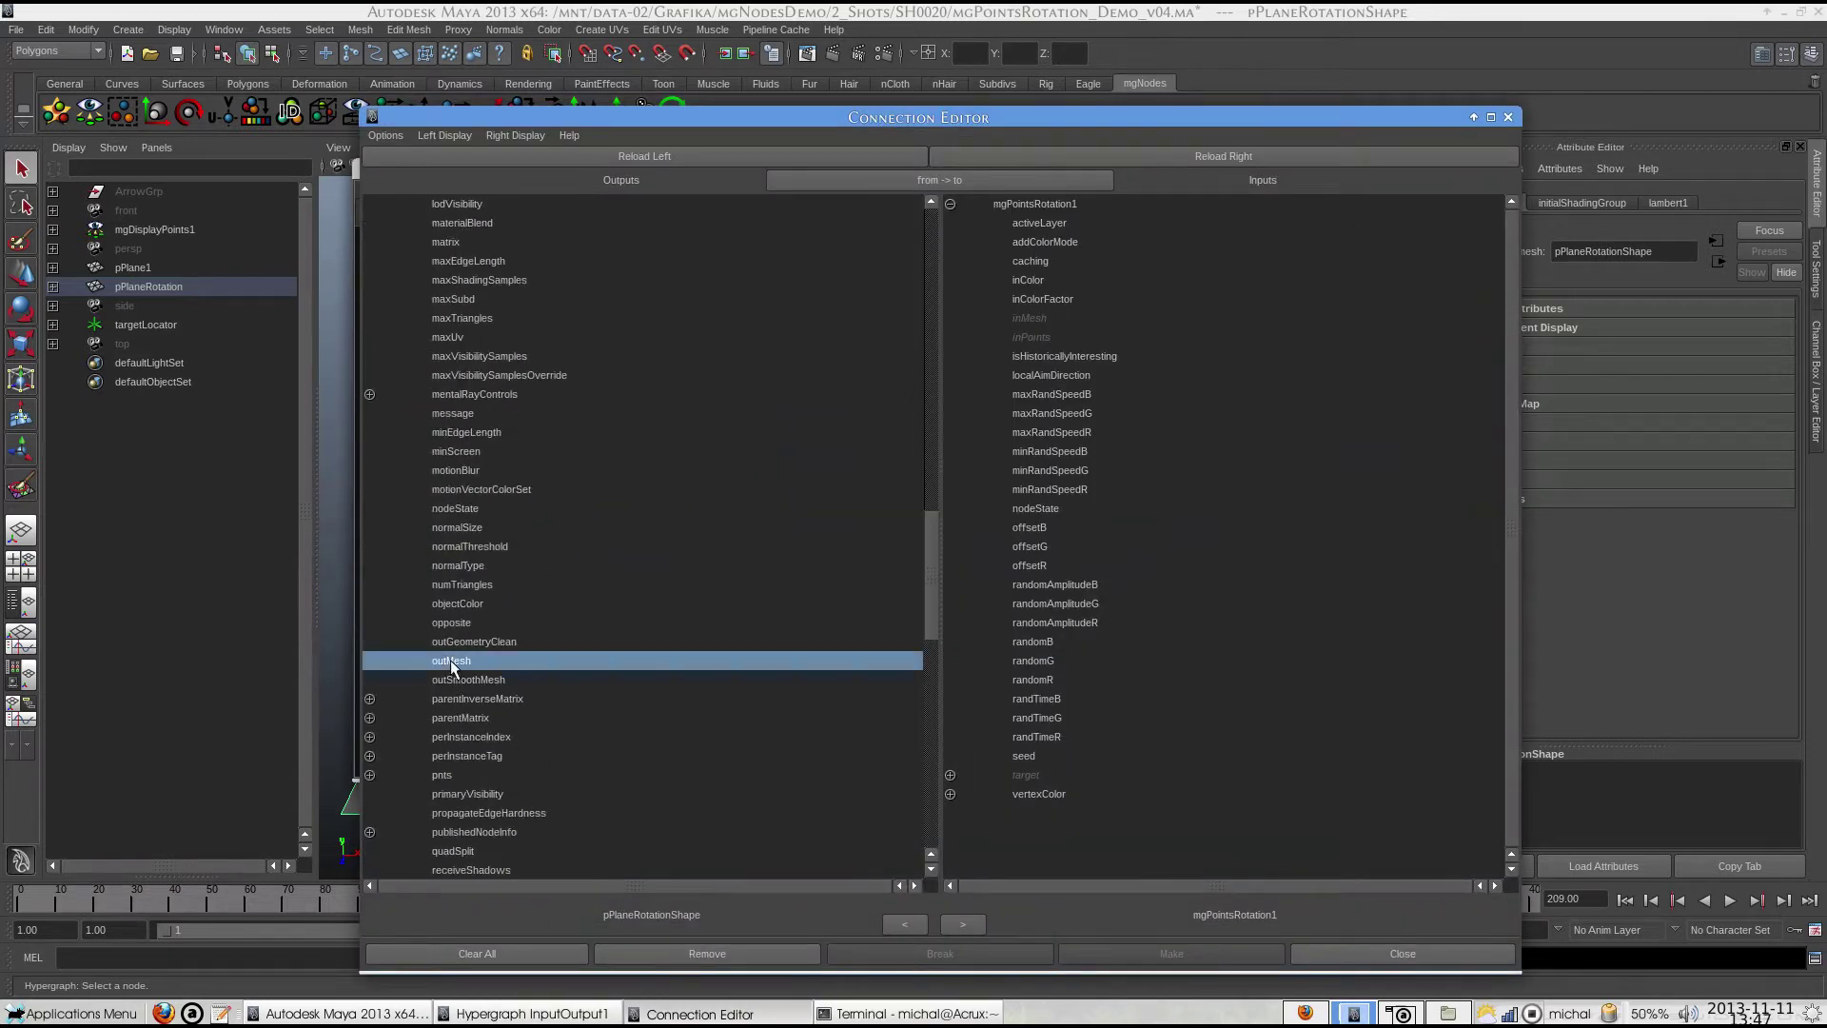
pyautogui.click(1035, 318)
pyautogui.click(1378, 954)
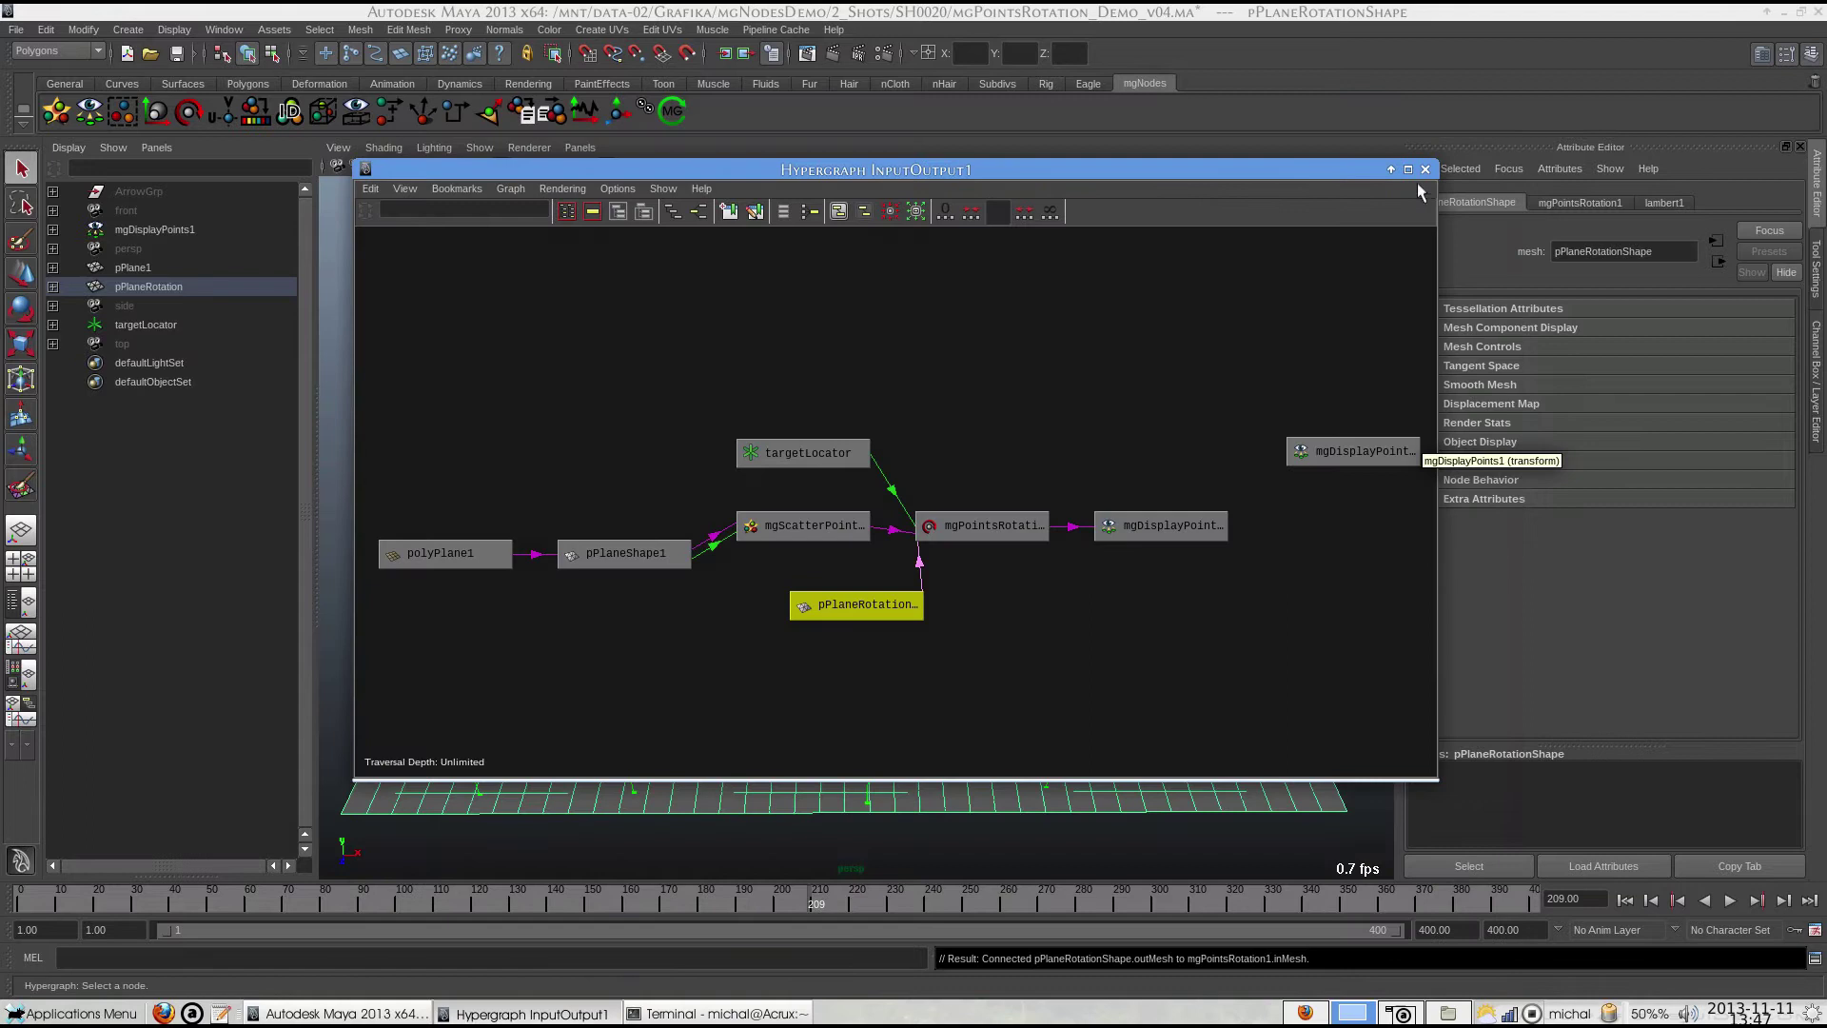
# Close the Hypergraph and hide the original pPlane1.
pyautogui.click(1422, 190)
pyautogui.click(191, 269)
pyautogui.hotkey('ctrl', 'h')
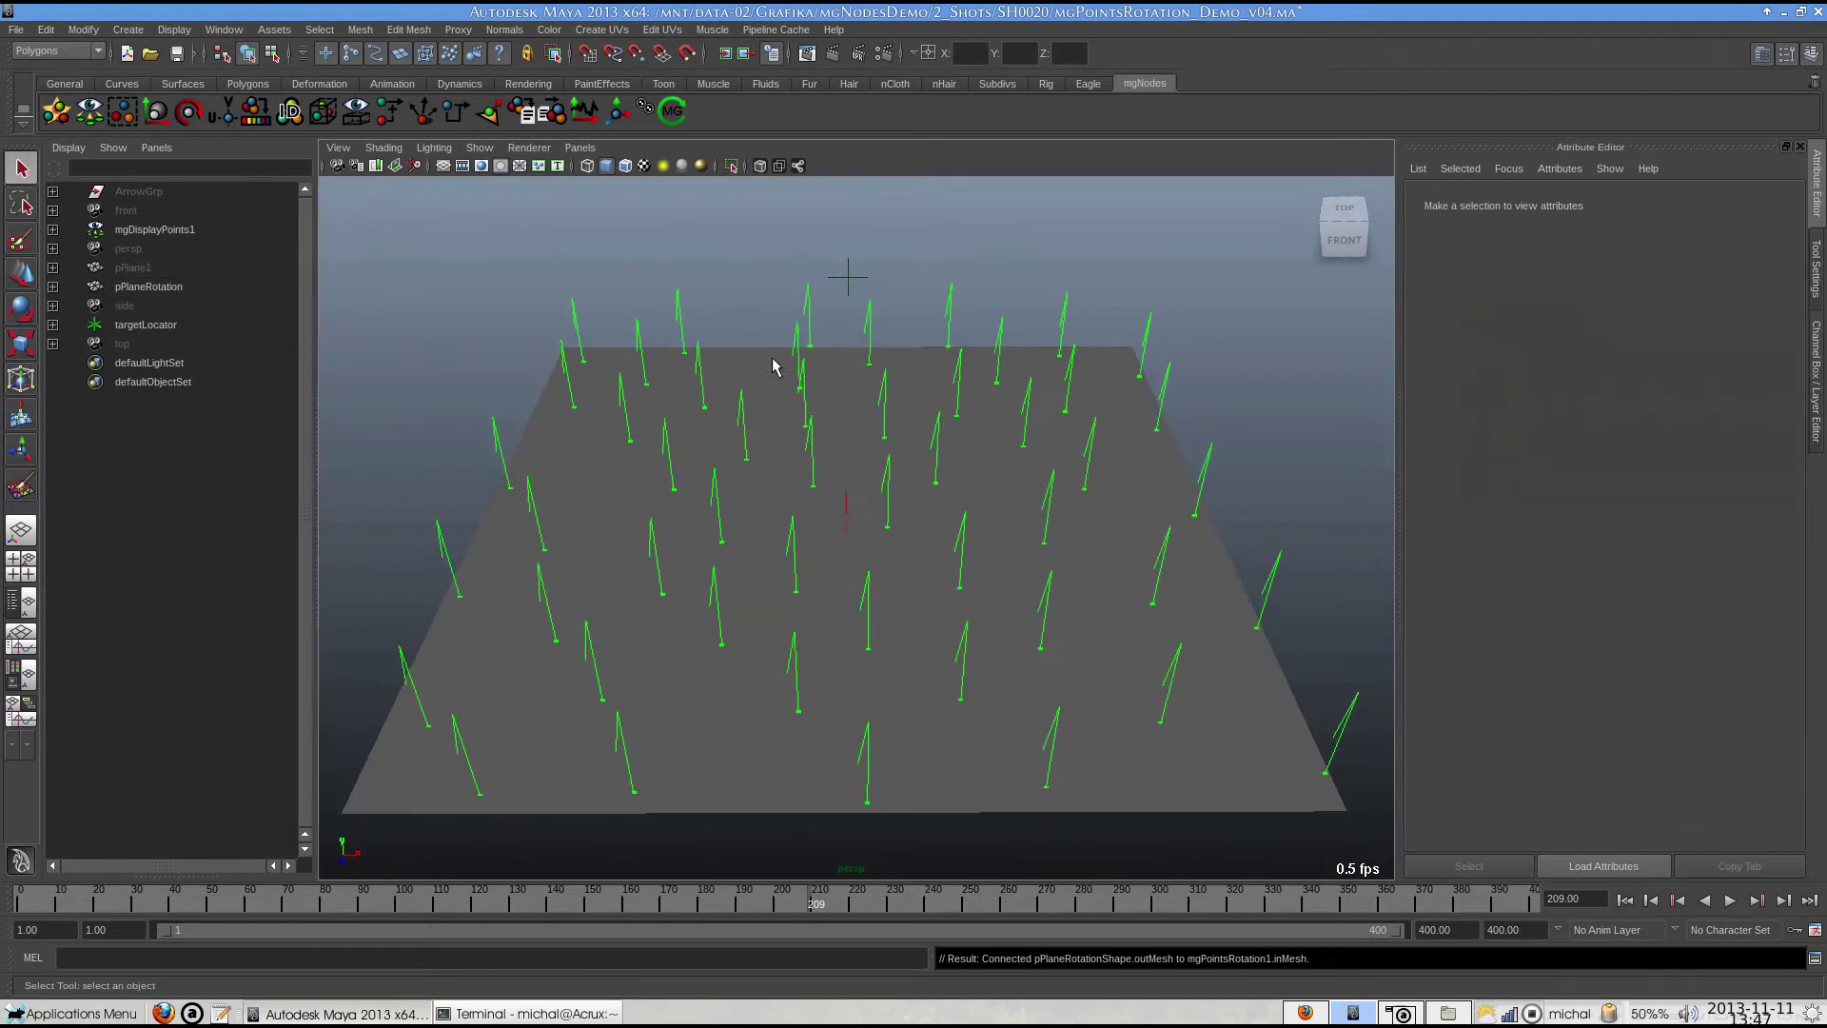
# Select mgPointsRotation1 through the connections of pPlaneRotation and add a vertex color weight to it.
pyautogui.click(721, 487)
pyautogui.hotkey('ctrl', 'shift', 'h')
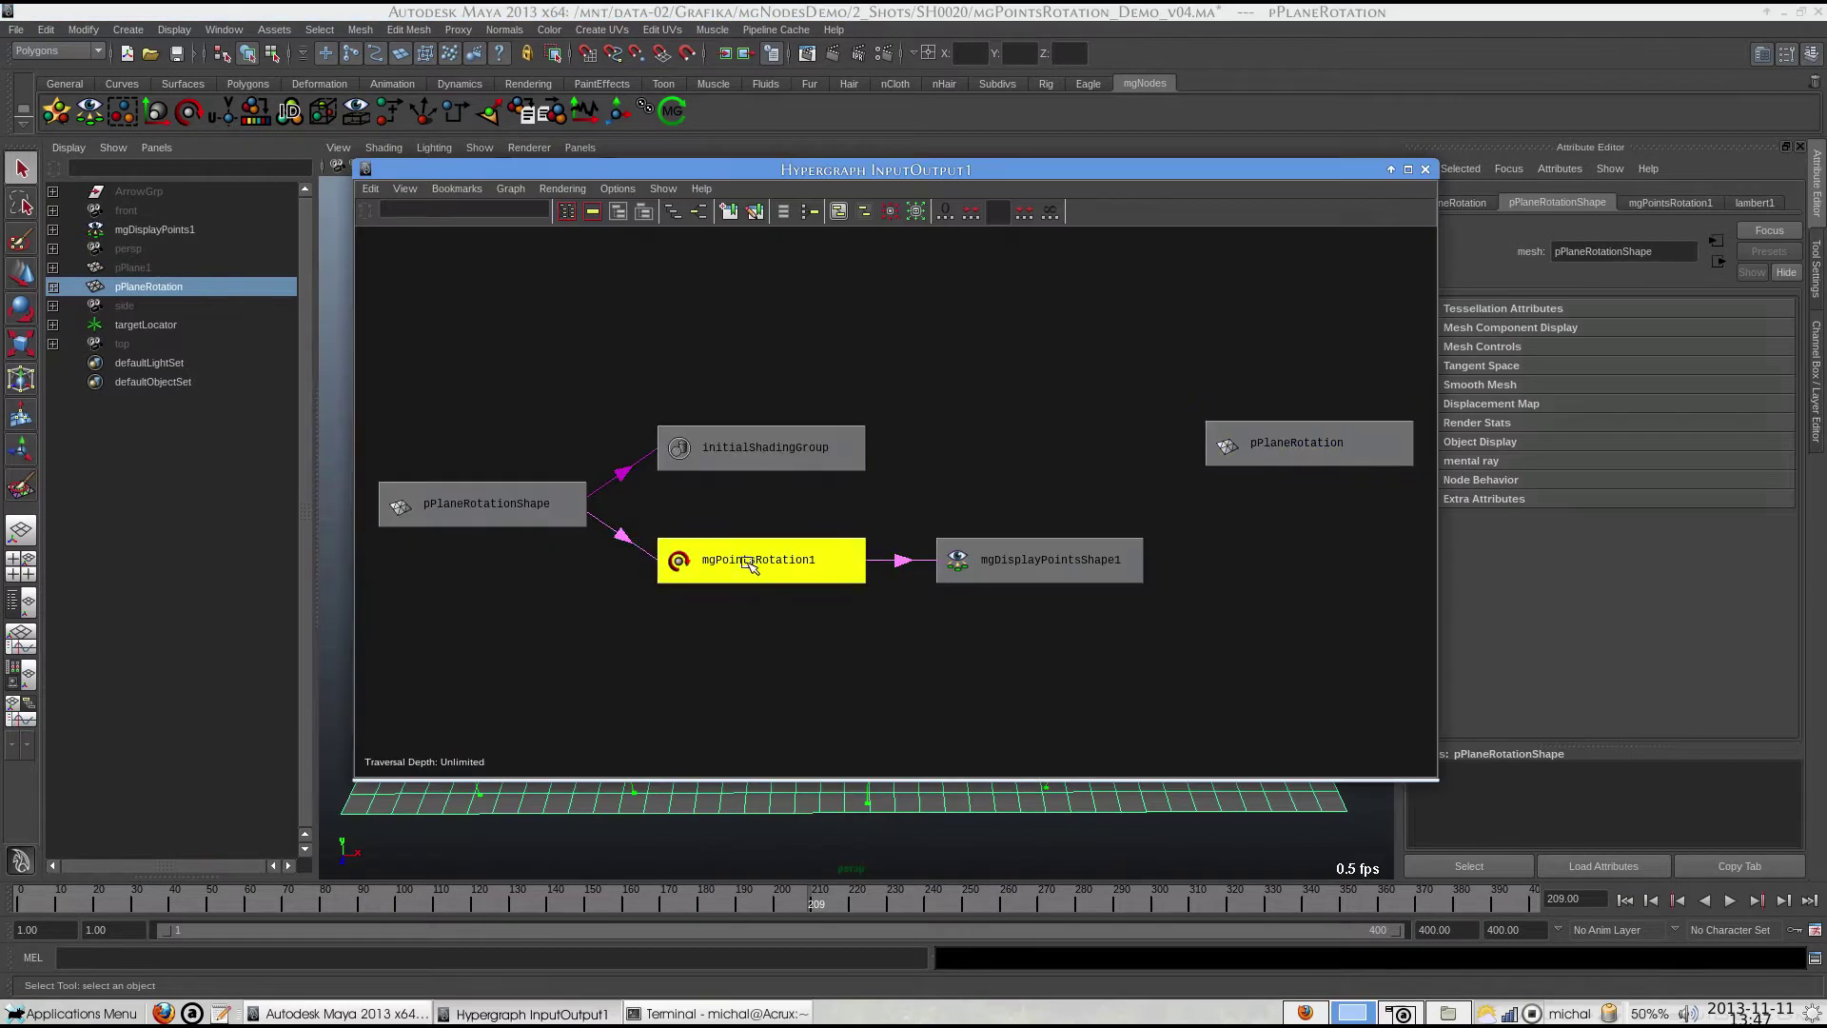
pyautogui.click(748, 562)
pyautogui.click(1424, 170)
pyautogui.click(1461, 514)
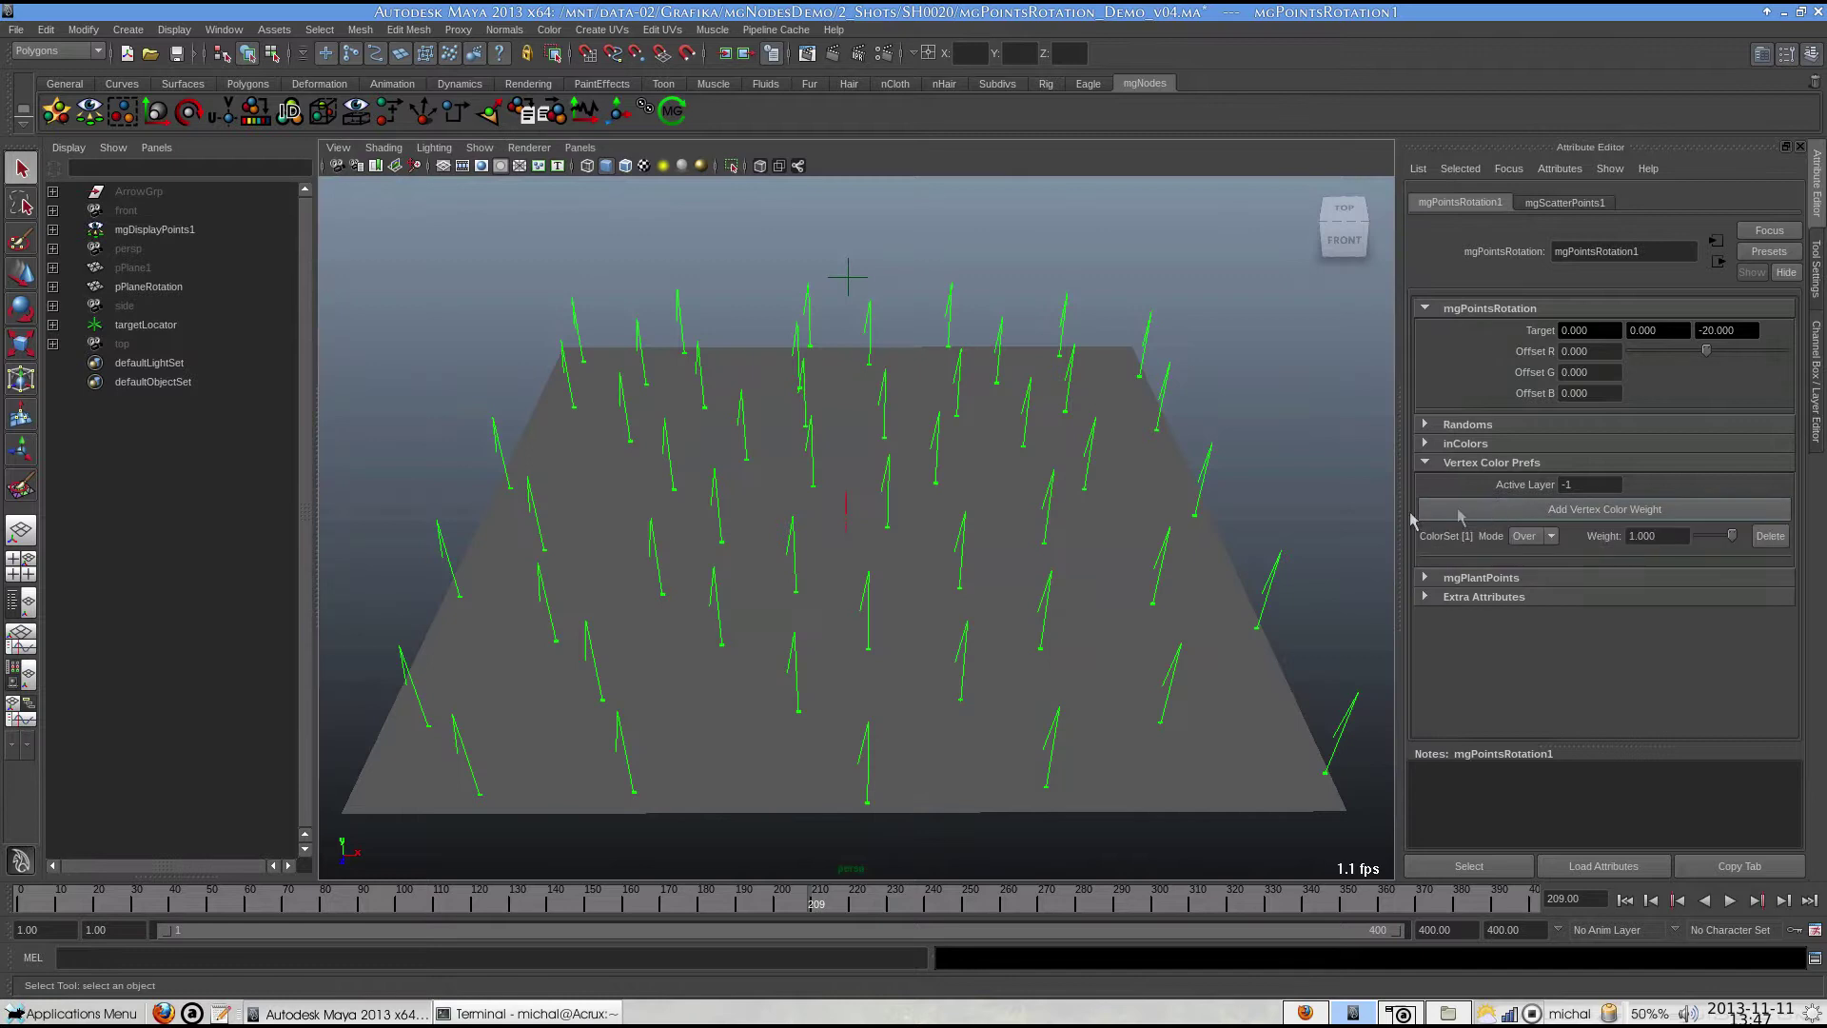
# Activate the Paint Vertex Color Tool on pPlaneRotation and flood the whole plane with black.
pyautogui.click(183, 286)
pyautogui.moveTo(747, 515)
pyautogui.mouseDown(button='right')
pyautogui.moveTo(800, 700)
pyautogui.moveTo(895, 707)
pyautogui.moveTo(904, 752)
pyautogui.moveTo(1028, 753)
pyautogui.mouseUp(button='right')
pyautogui.doubleClick(23, 485)
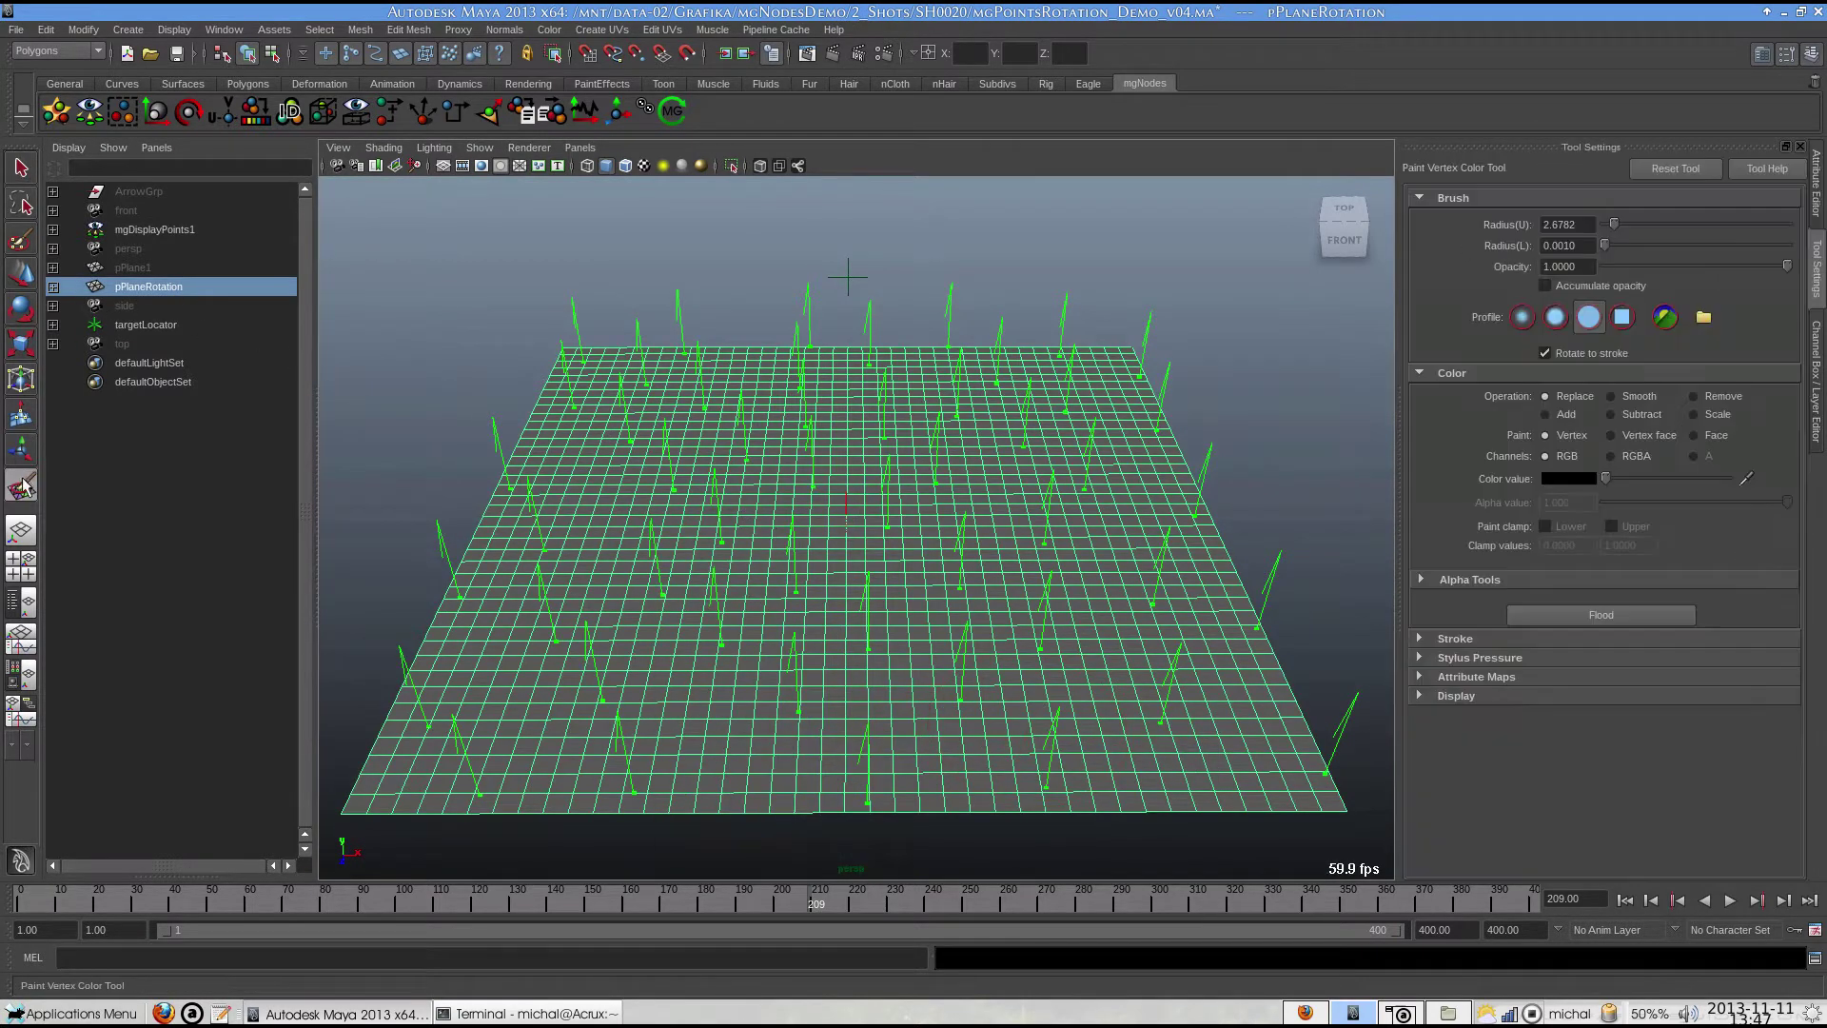
pyautogui.click(1610, 616)
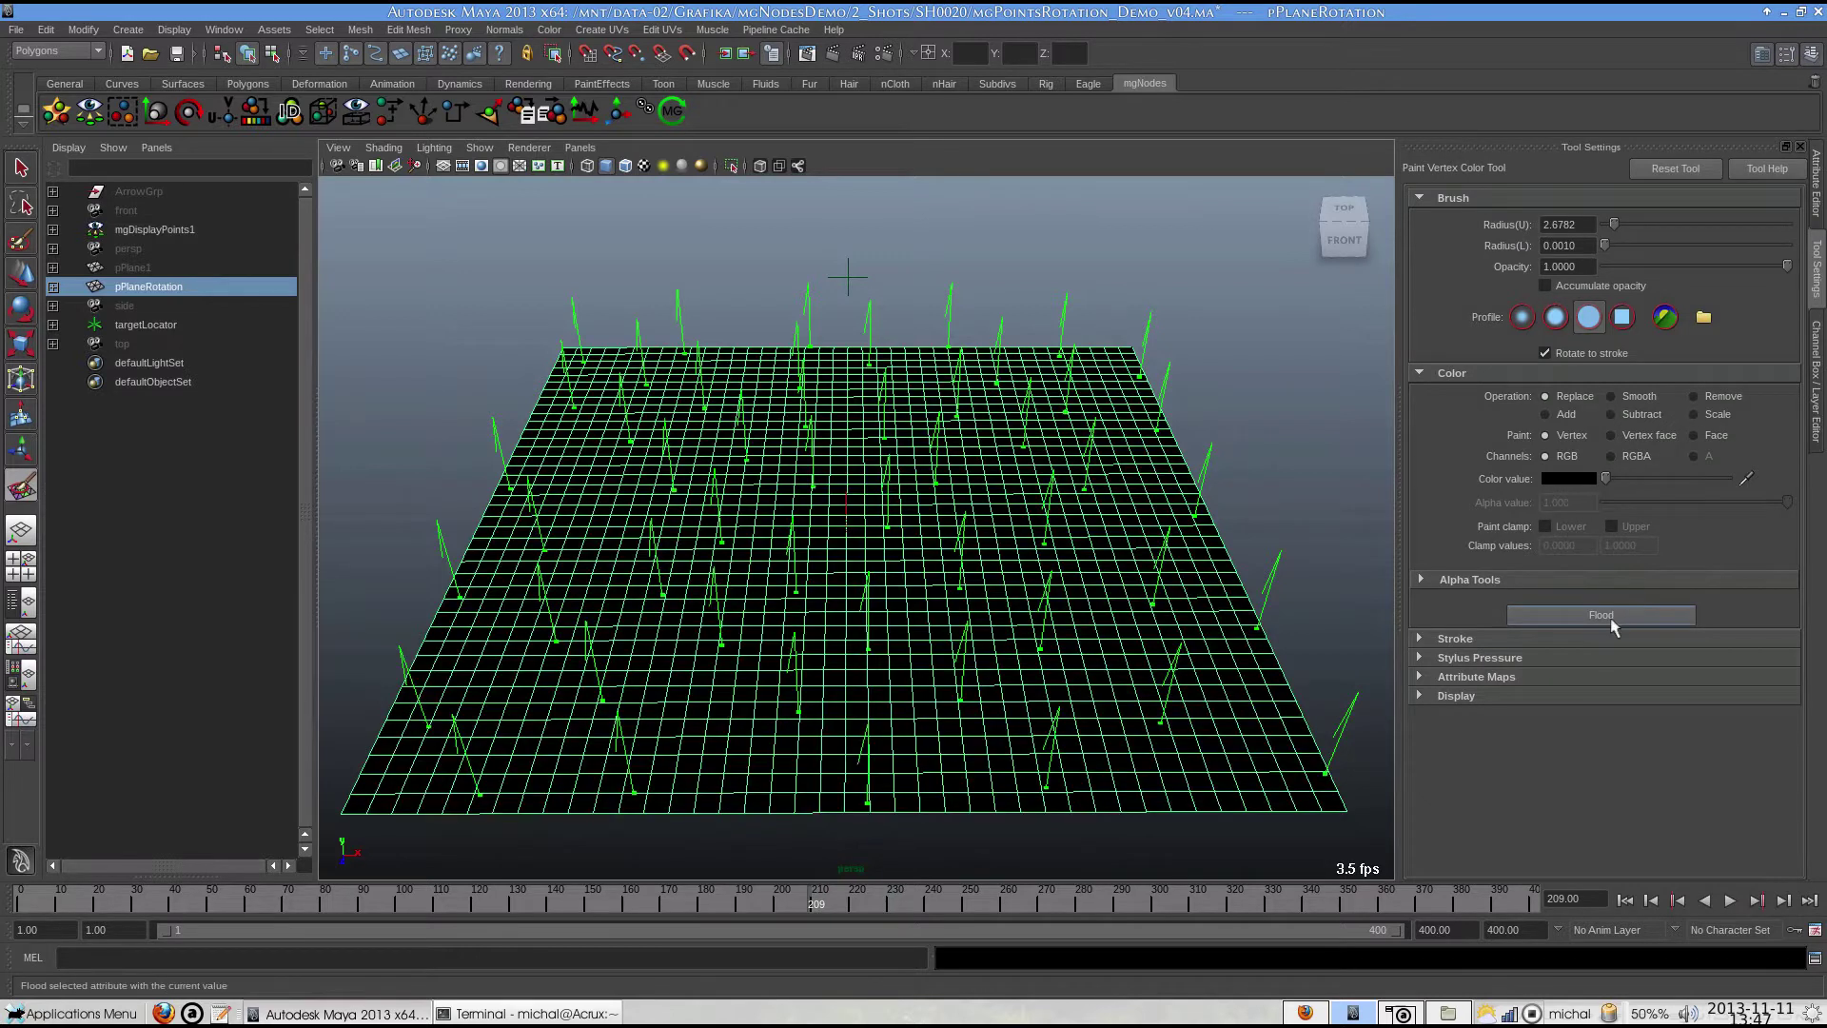
# Set the paint color to pure red and paint broad strokes over most of the black plane.
pyautogui.click(1565, 481)
pyautogui.click(1708, 540)
pyautogui.click(1679, 563)
pyautogui.moveTo(1470, 505); pyautogui.dragTo(1622, 505)
pyautogui.moveTo(600, 357)
pyautogui.mouseDown()
pyautogui.moveTo(613, 533)
pyautogui.moveTo(781, 447)
pyautogui.moveTo(961, 733)
pyautogui.moveTo(1111, 561)
pyautogui.moveTo(1137, 633)
pyautogui.mouseUp()
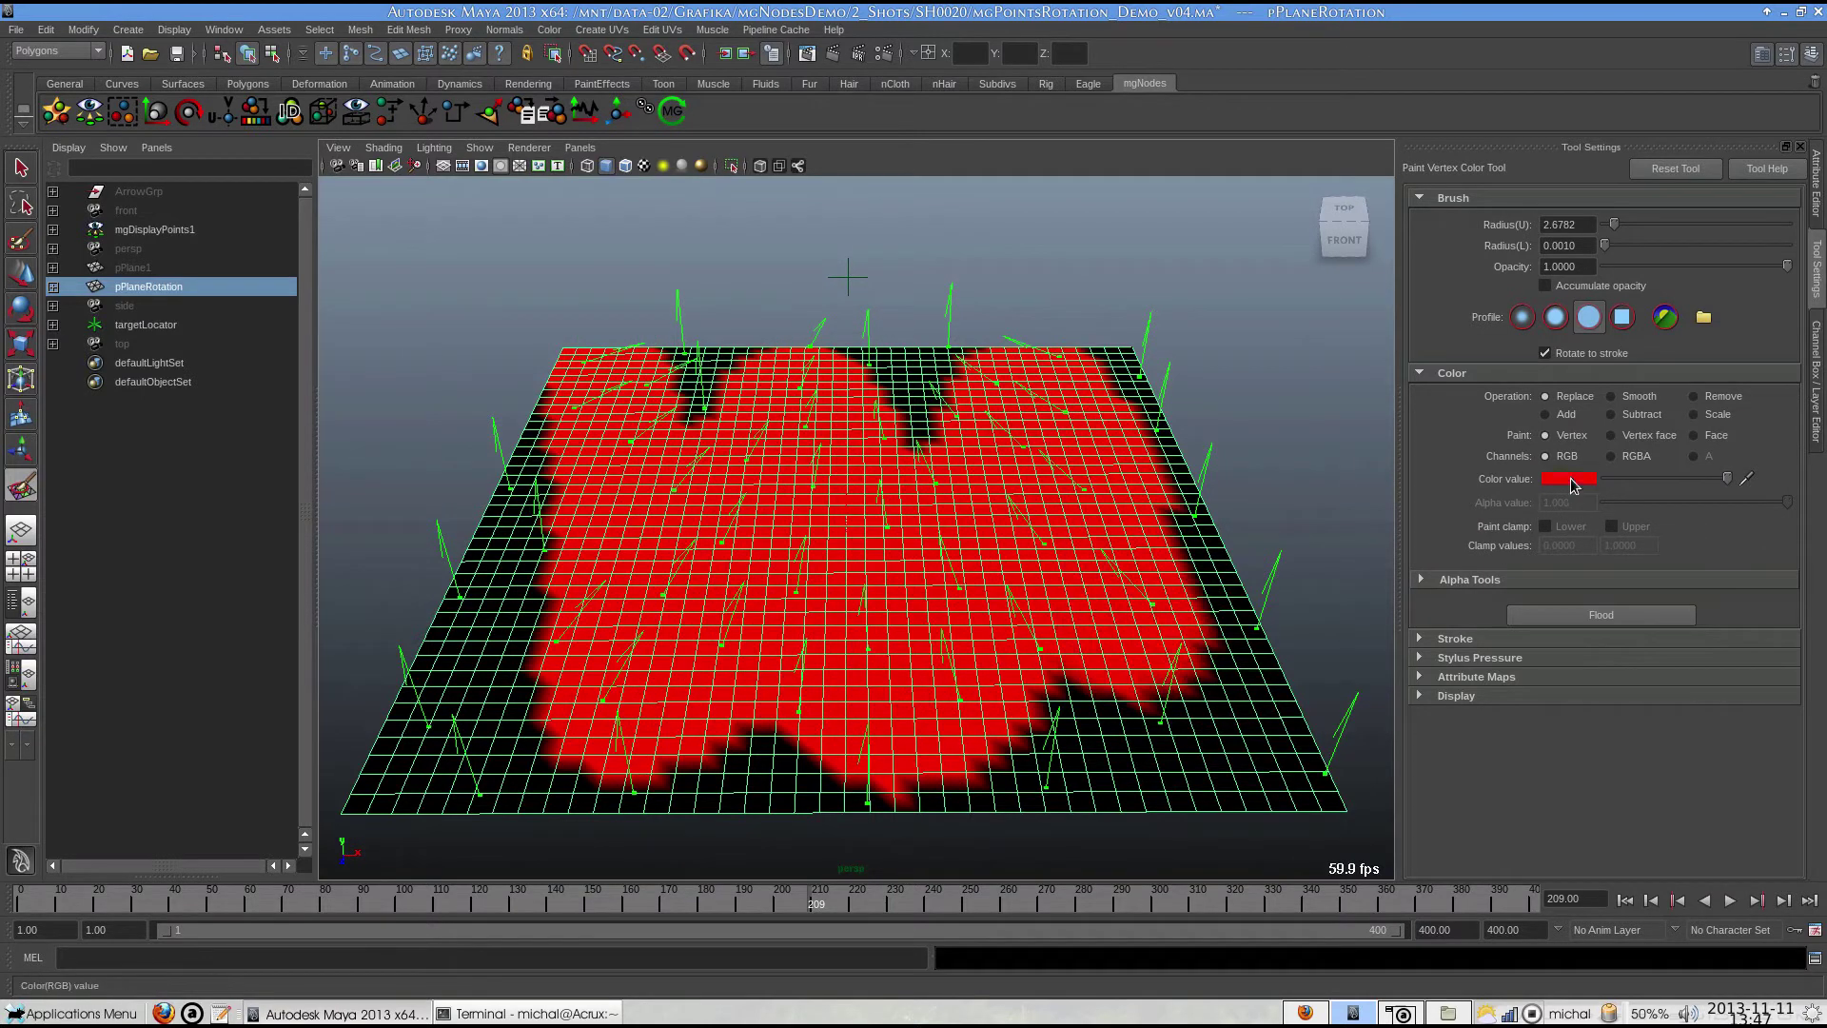
# Add a little green to the red paint color and paint over the inner part of the red area.
pyautogui.click(1572, 482)
pyautogui.moveTo(1475, 530); pyautogui.dragTo(1495, 530)
pyautogui.moveTo(643, 463); pyautogui.dragTo(837, 571)
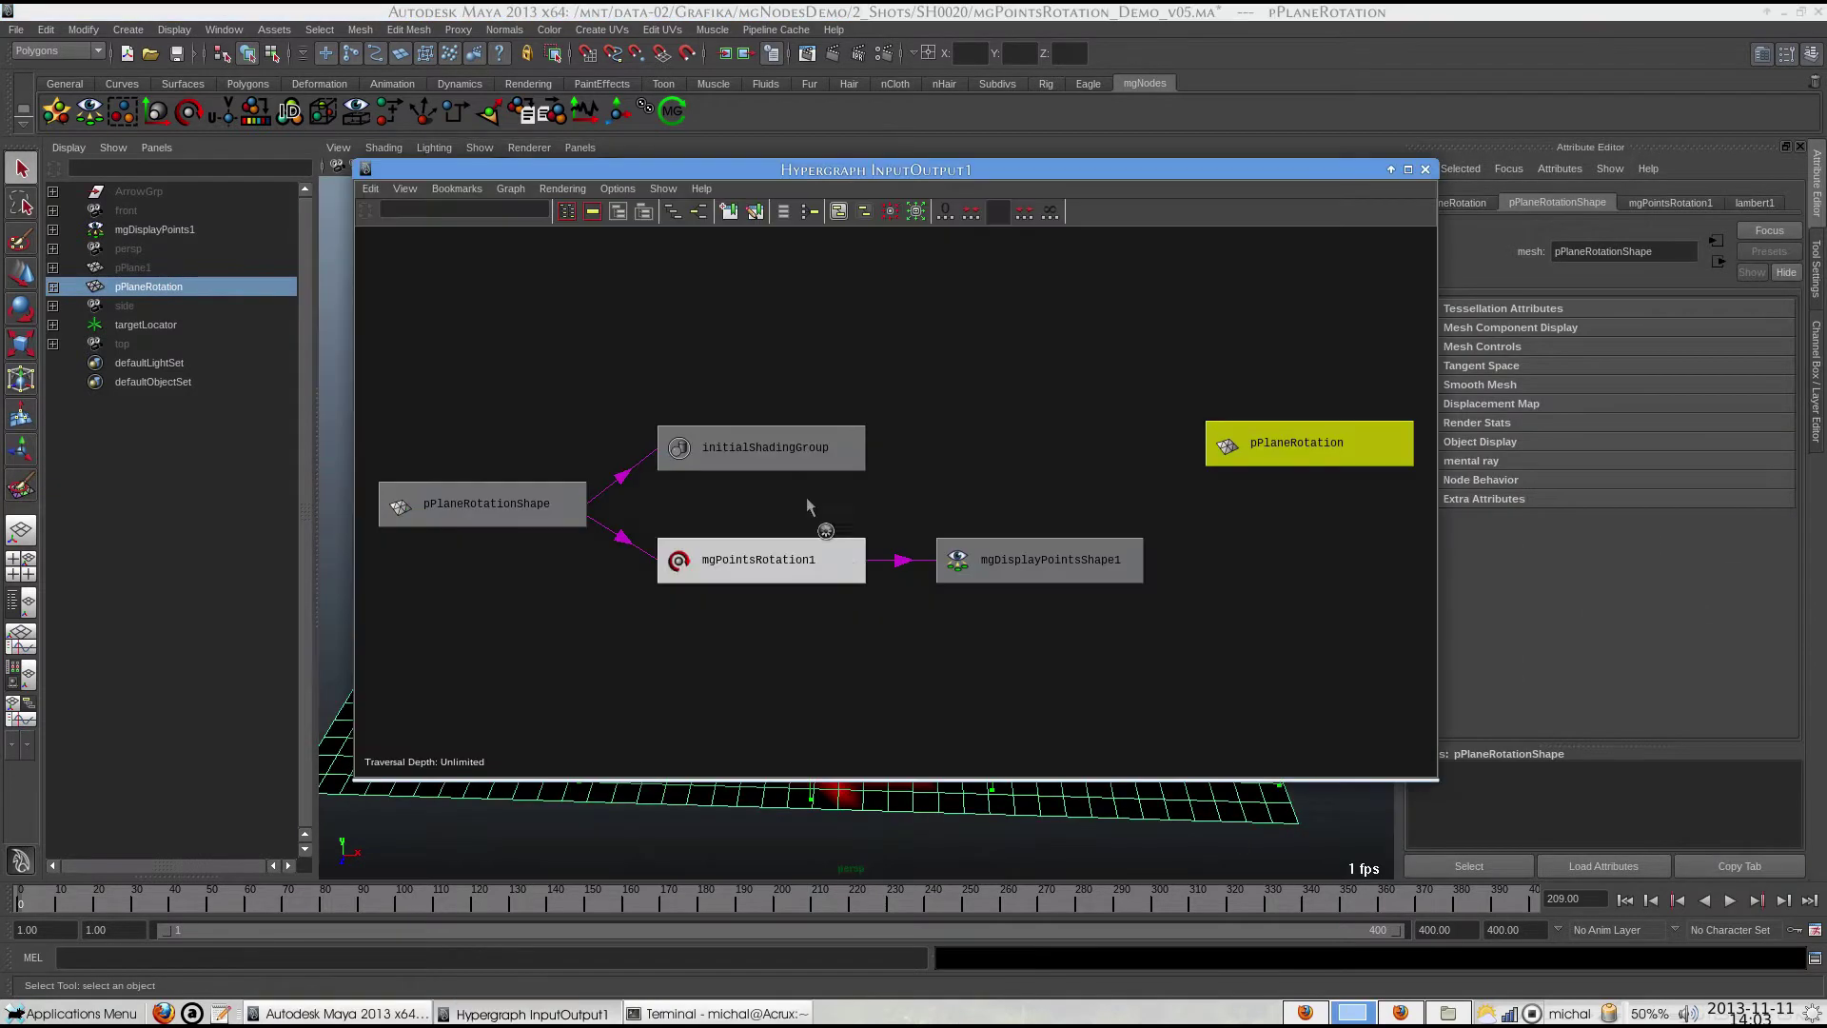
# Add a second vertex color weight to mgPointsRotation1, and create an additional color set on pPlaneRotation as its current set.
pyautogui.click(809, 557)
pyautogui.click(1525, 506)
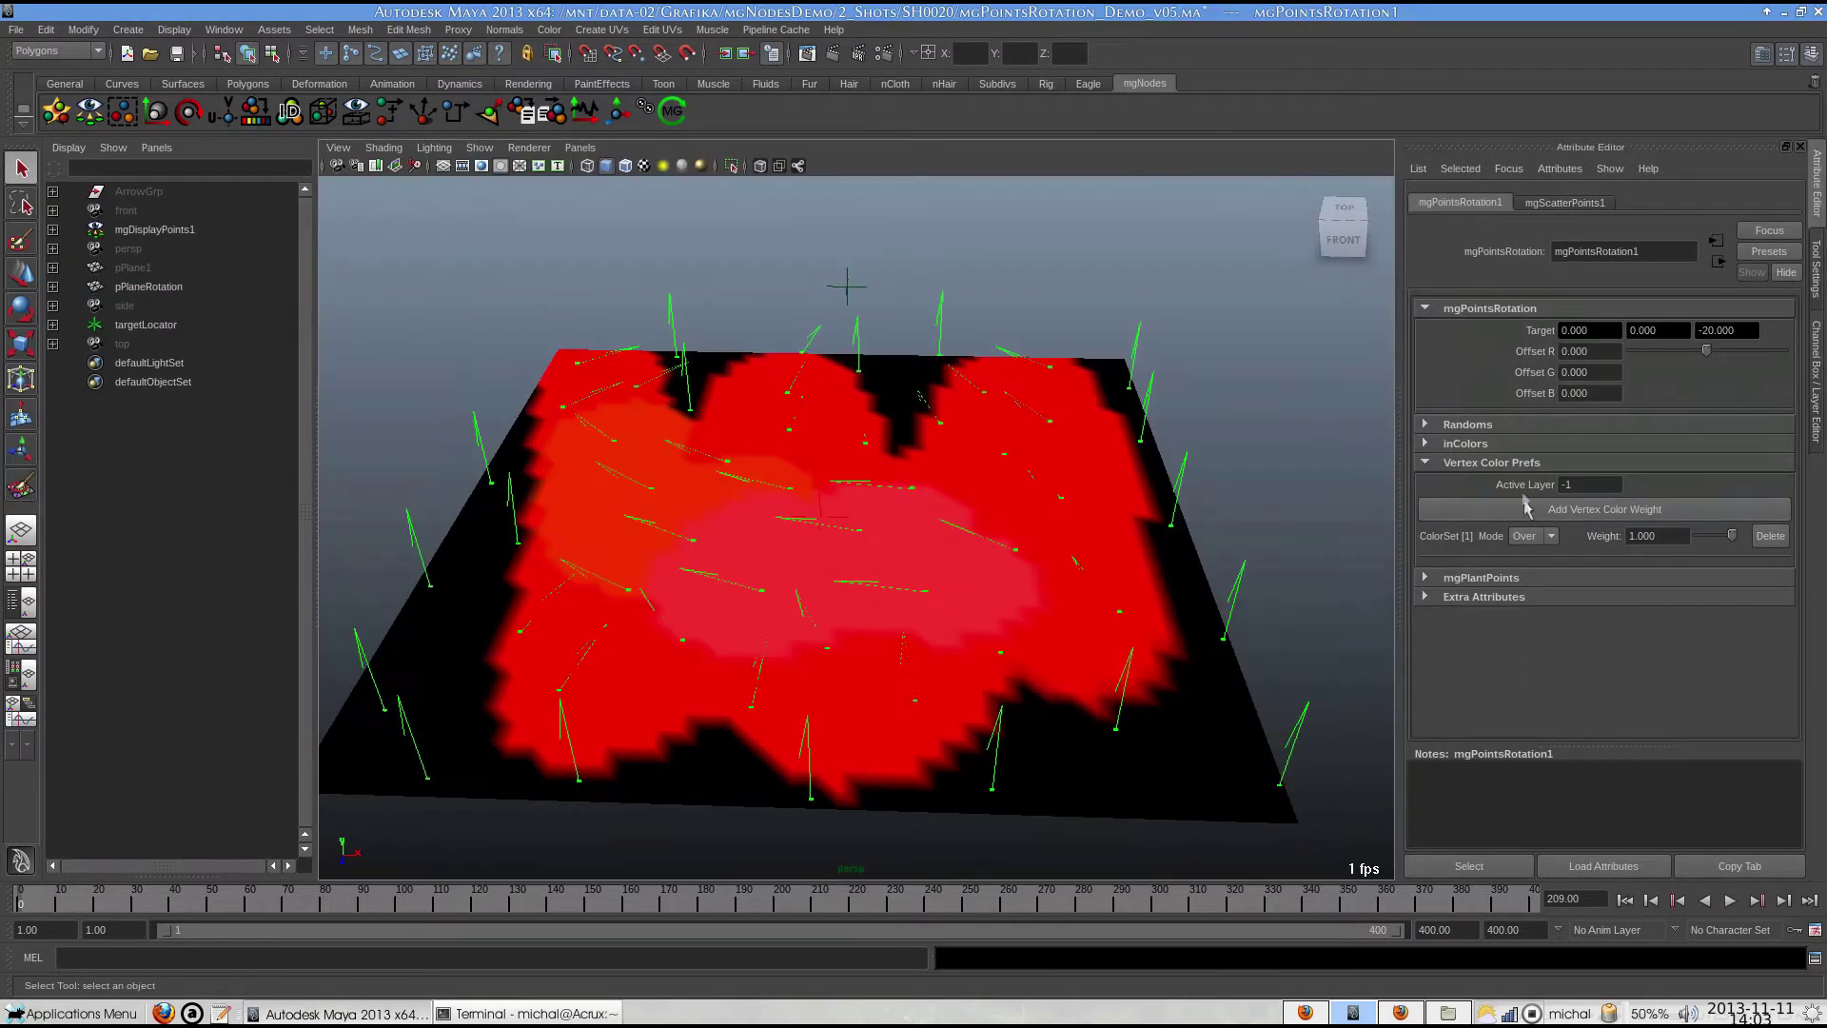
pyautogui.click(962, 513)
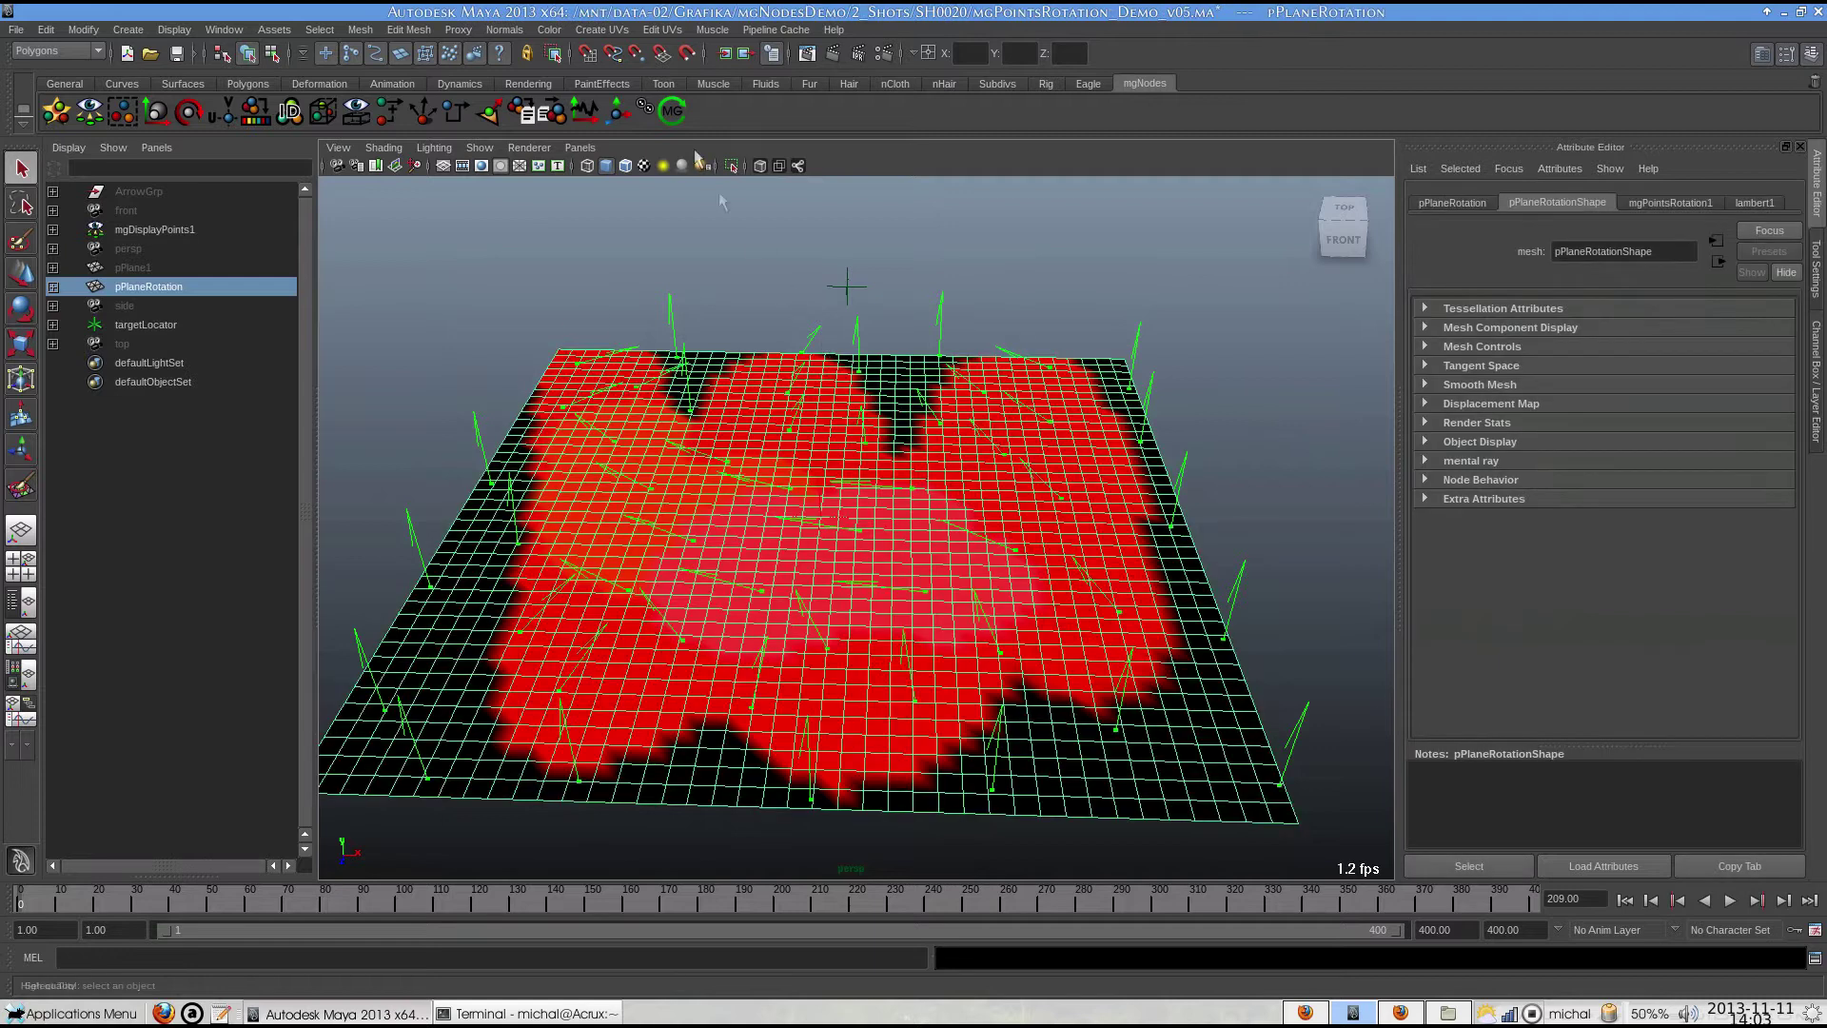
pyautogui.click(549, 30)
pyautogui.click(609, 216)
pyautogui.click(1181, 671)
pyautogui.click(1090, 875)
pyautogui.click(1035, 680)
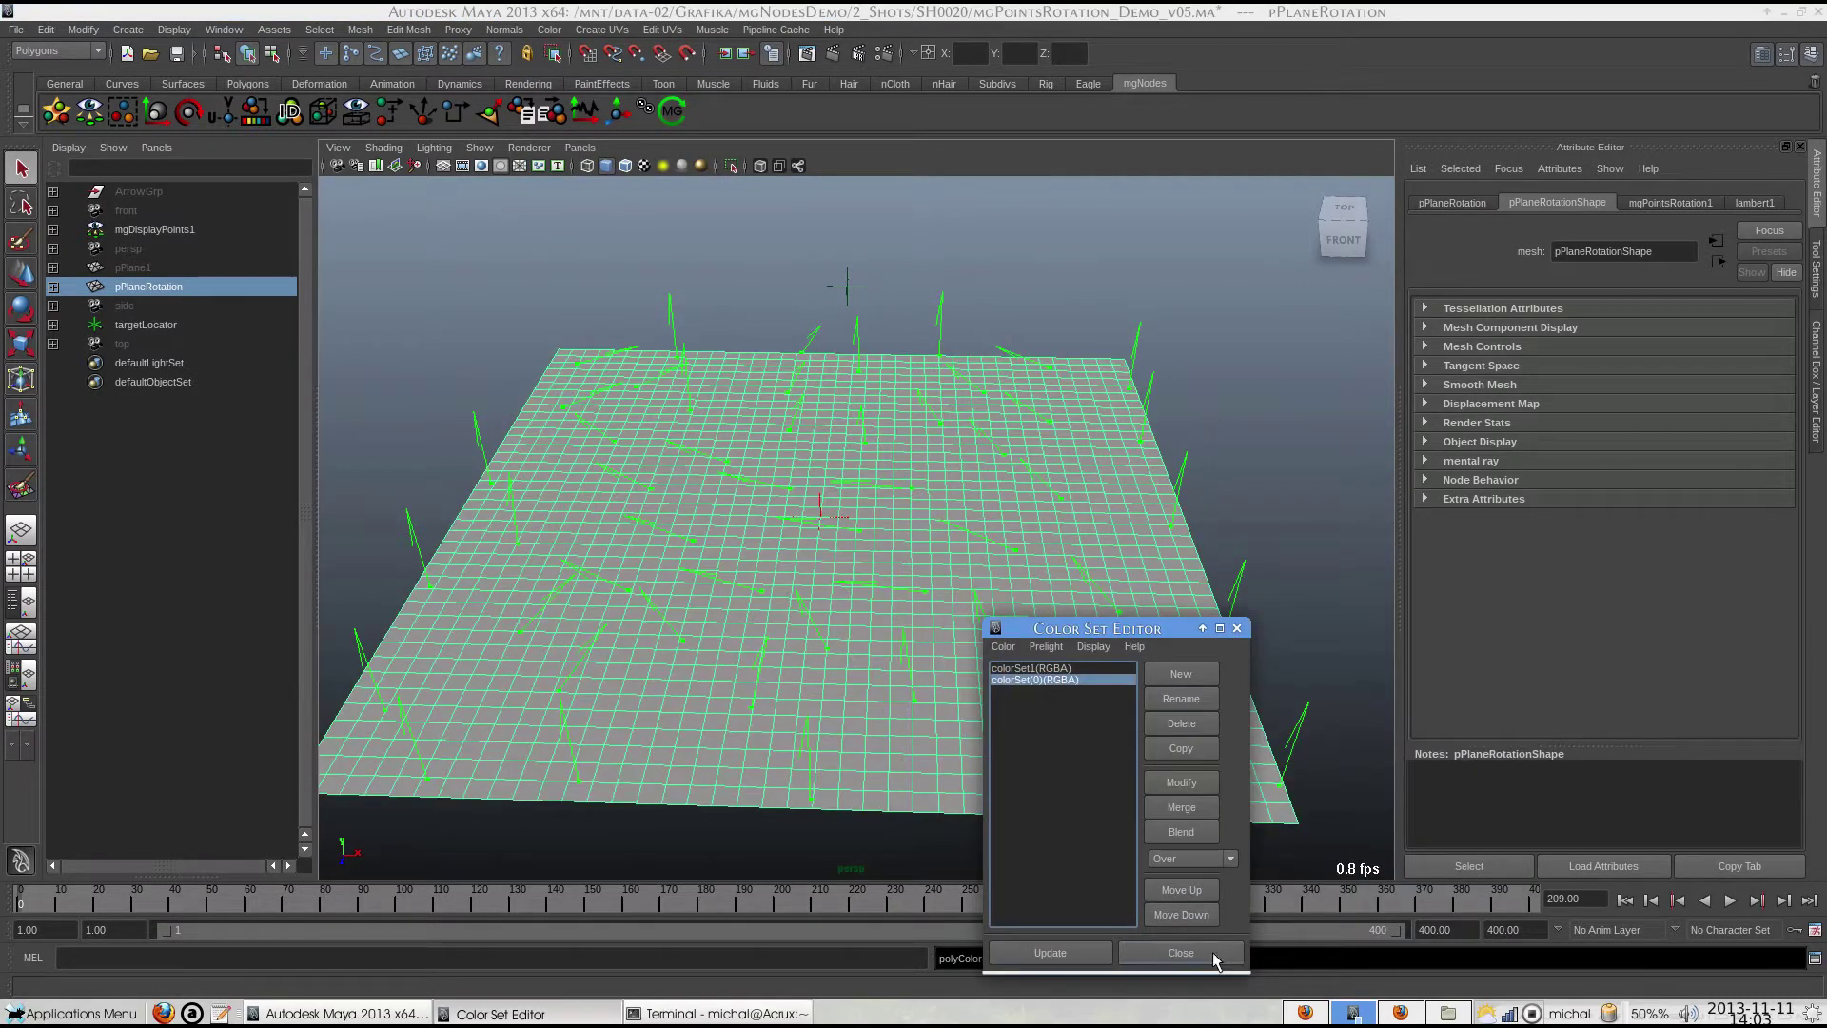
pyautogui.click(1180, 952)
# Set the vertex paint color to RGB 0.5, 0.5, 0.5 and flood the new color set of pPlaneRotation with it.
pyautogui.doubleClick(30, 486)
pyautogui.click(1561, 486)
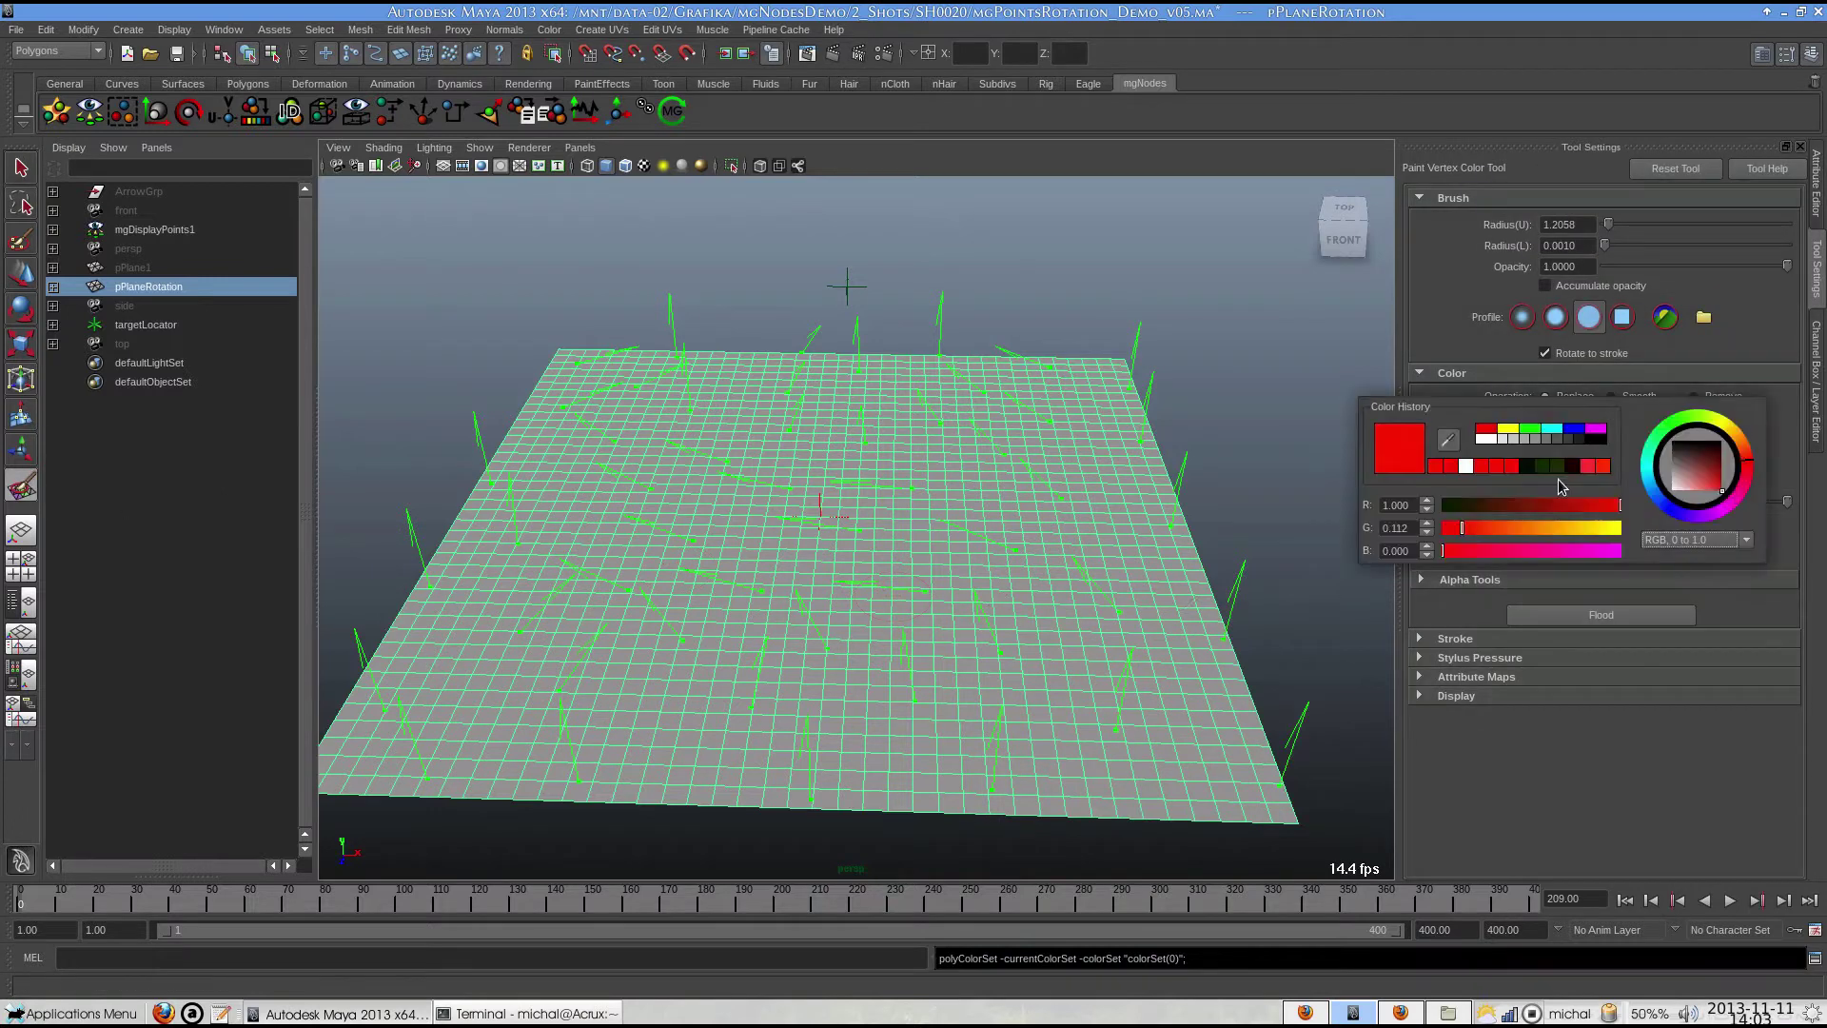
pyautogui.write('0.5')
pyautogui.press('Tab')
pyautogui.write('.5')
pyautogui.press('Tab')
pyautogui.write('.5')
pyautogui.press('Return')
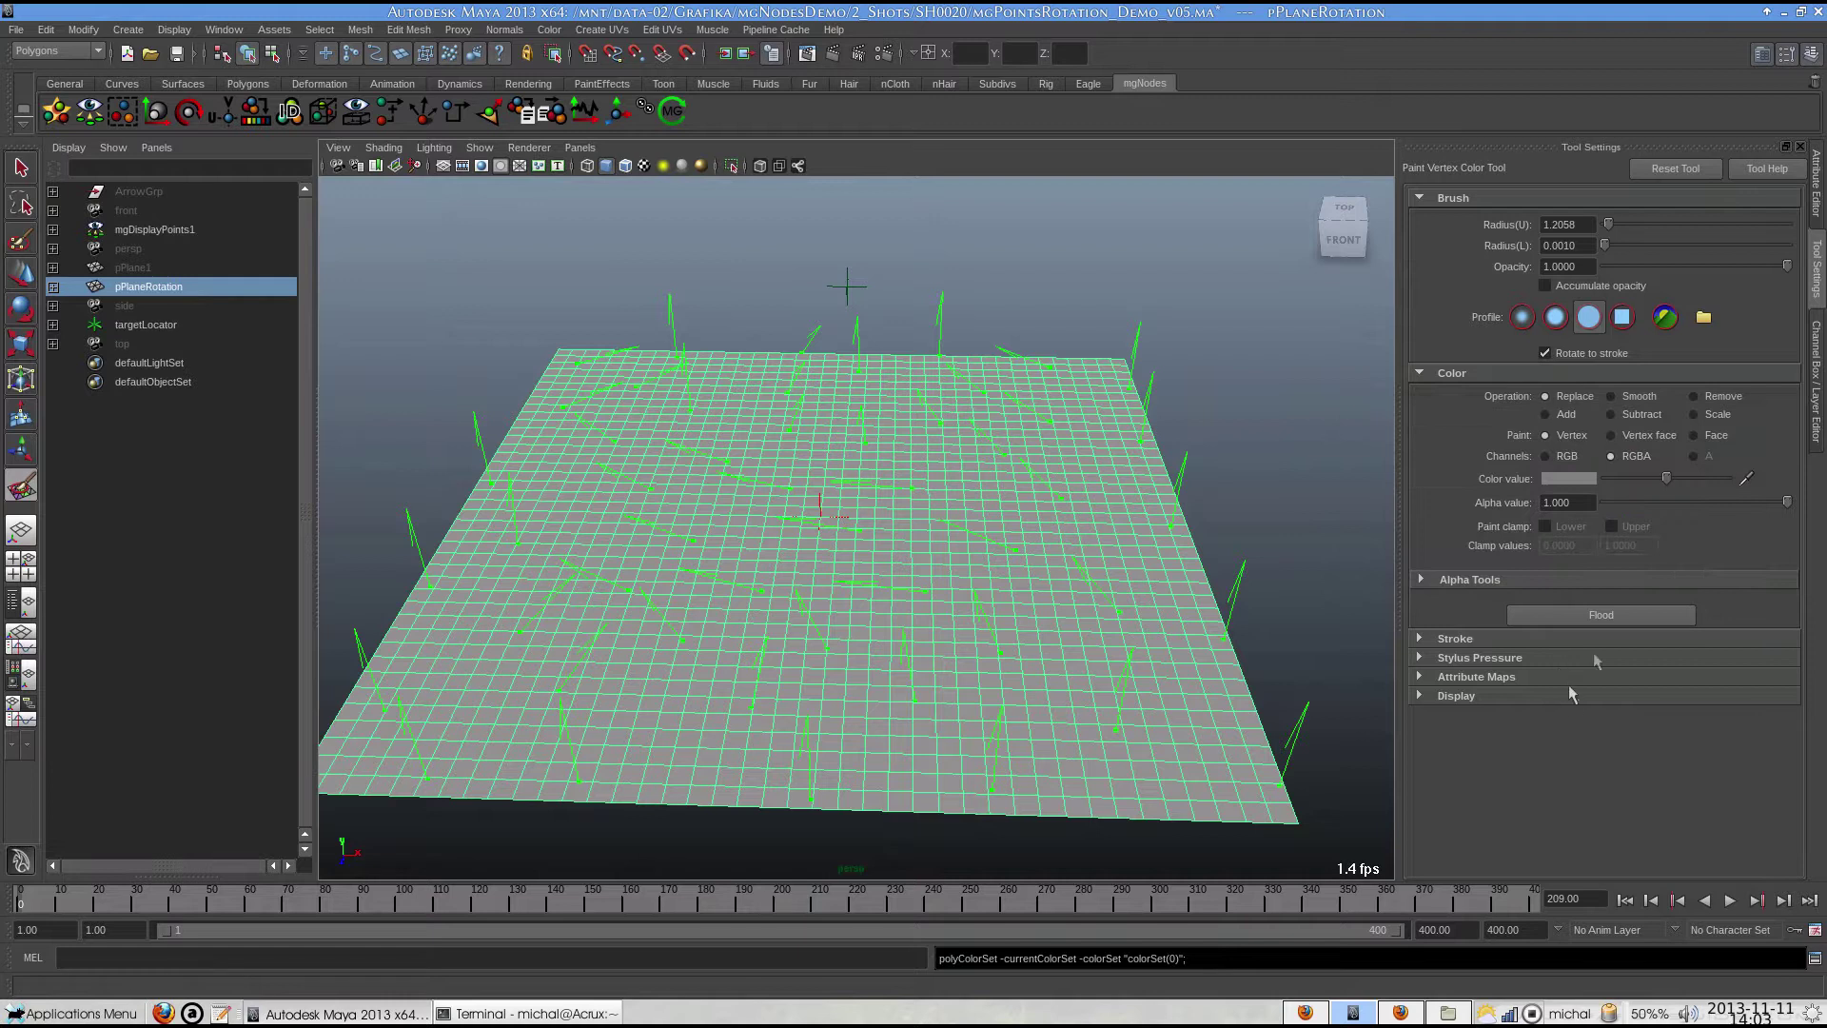
pyautogui.click(1603, 616)
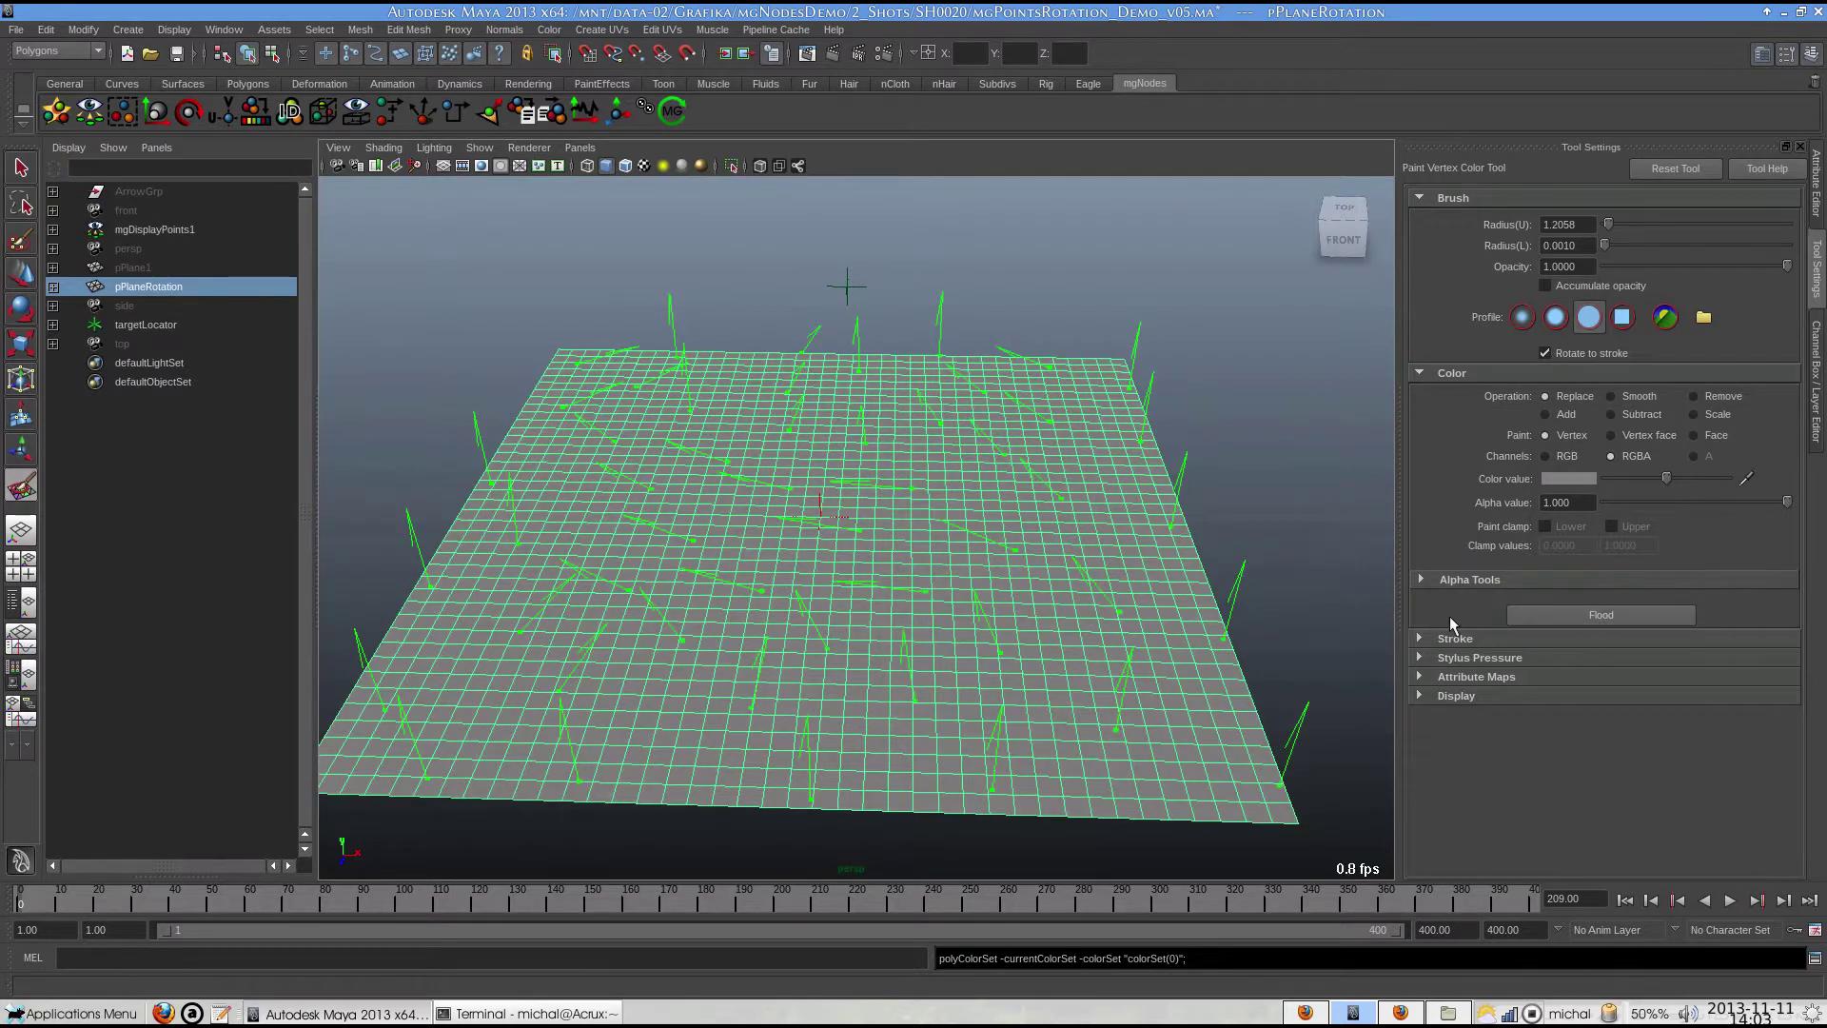
# Paint patches of slightly redder and slightly greener grey over the plane by nudging the paint color's red and green components.
pyautogui.click(1587, 481)
pyautogui.moveTo(1558, 508); pyautogui.dragTo(1577, 504)
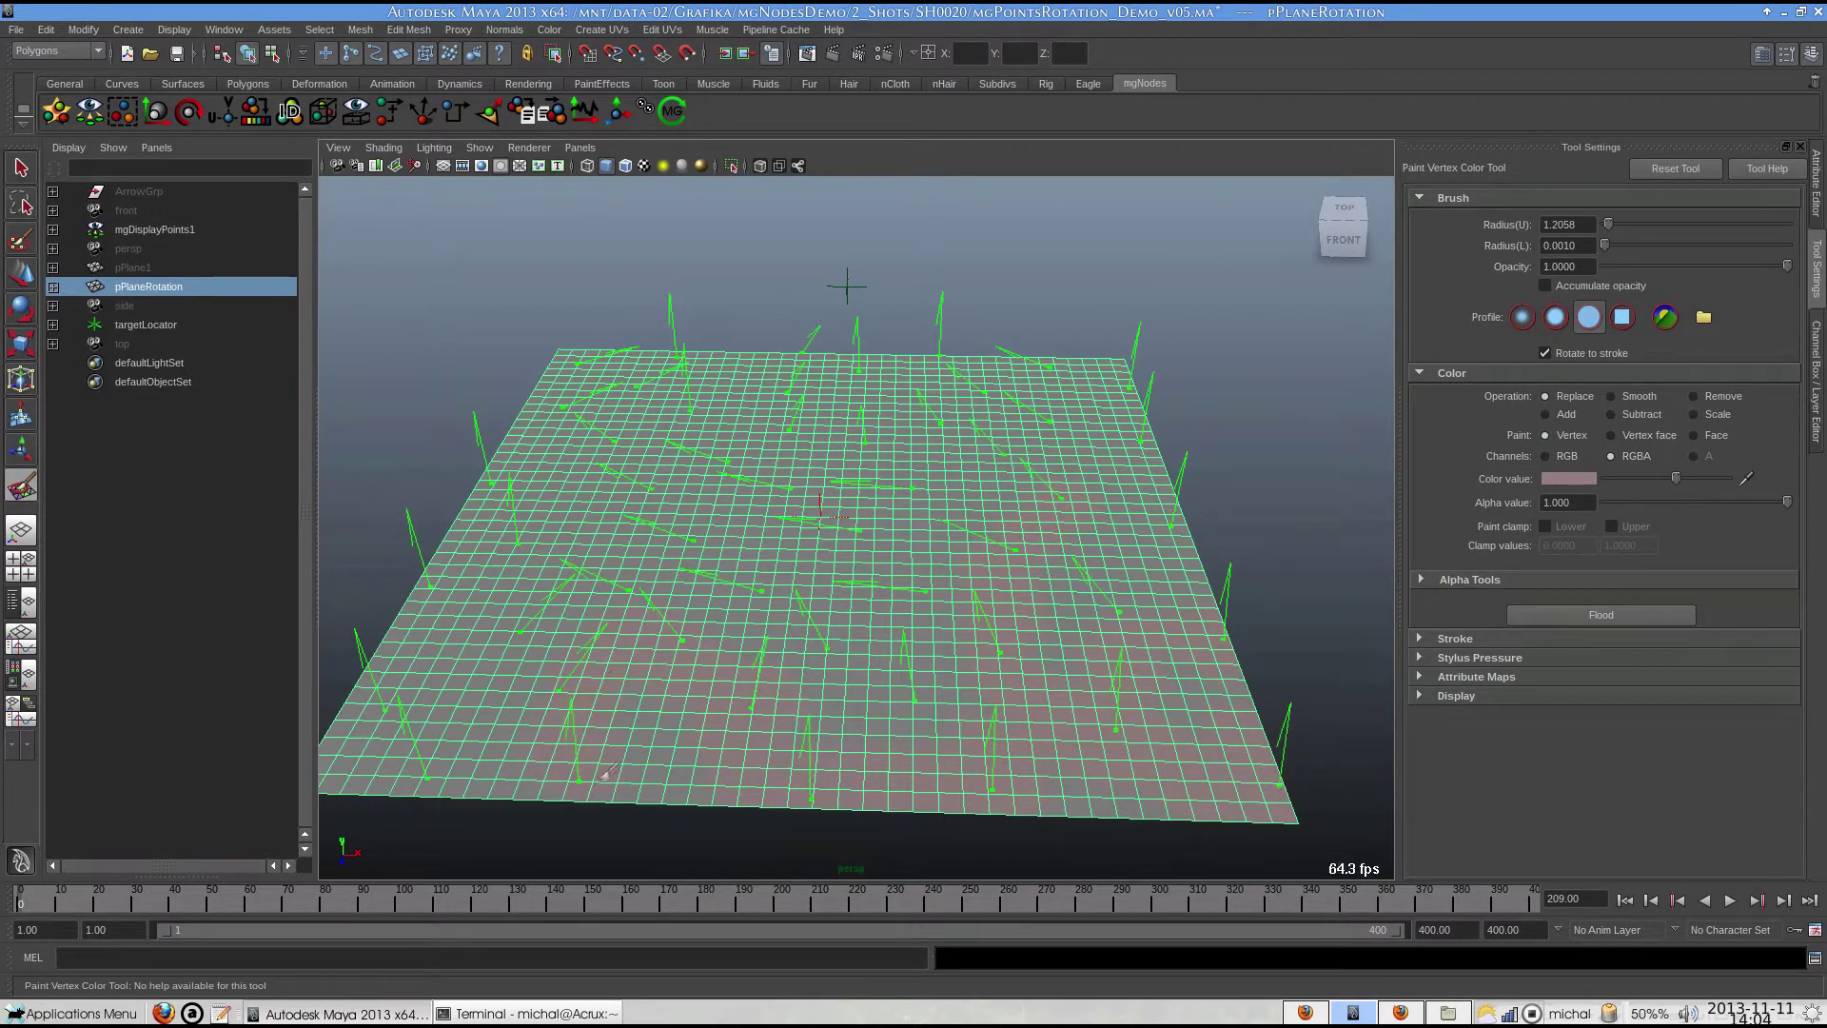
pyautogui.click(1559, 481)
pyautogui.moveTo(1529, 529); pyautogui.dragTo(1551, 526)
pyautogui.moveTo(909, 742)
pyautogui.mouseDown()
pyautogui.moveTo(928, 599)
pyautogui.moveTo(742, 700)
pyautogui.mouseUp()
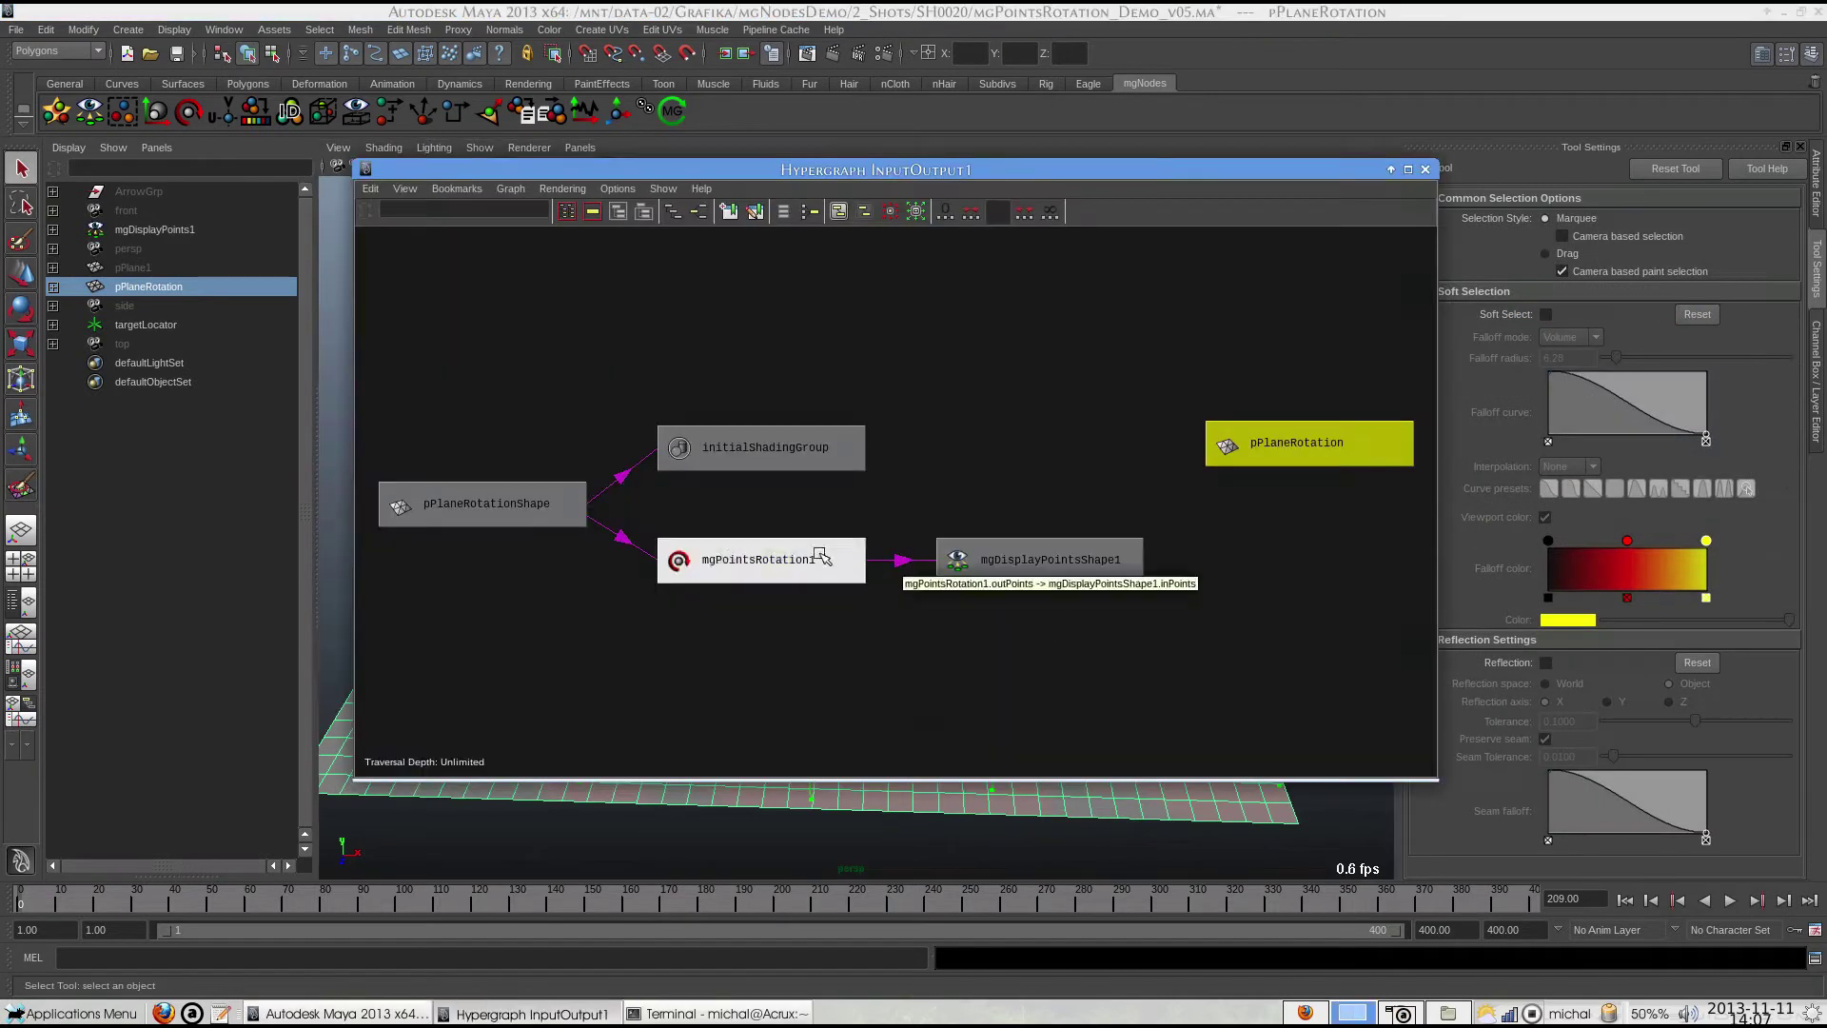
# Show the attributes of mgPointsRotation1 and vary the weight of ColorSet [2] to test its influence on the arrows.
pyautogui.click(820, 555)
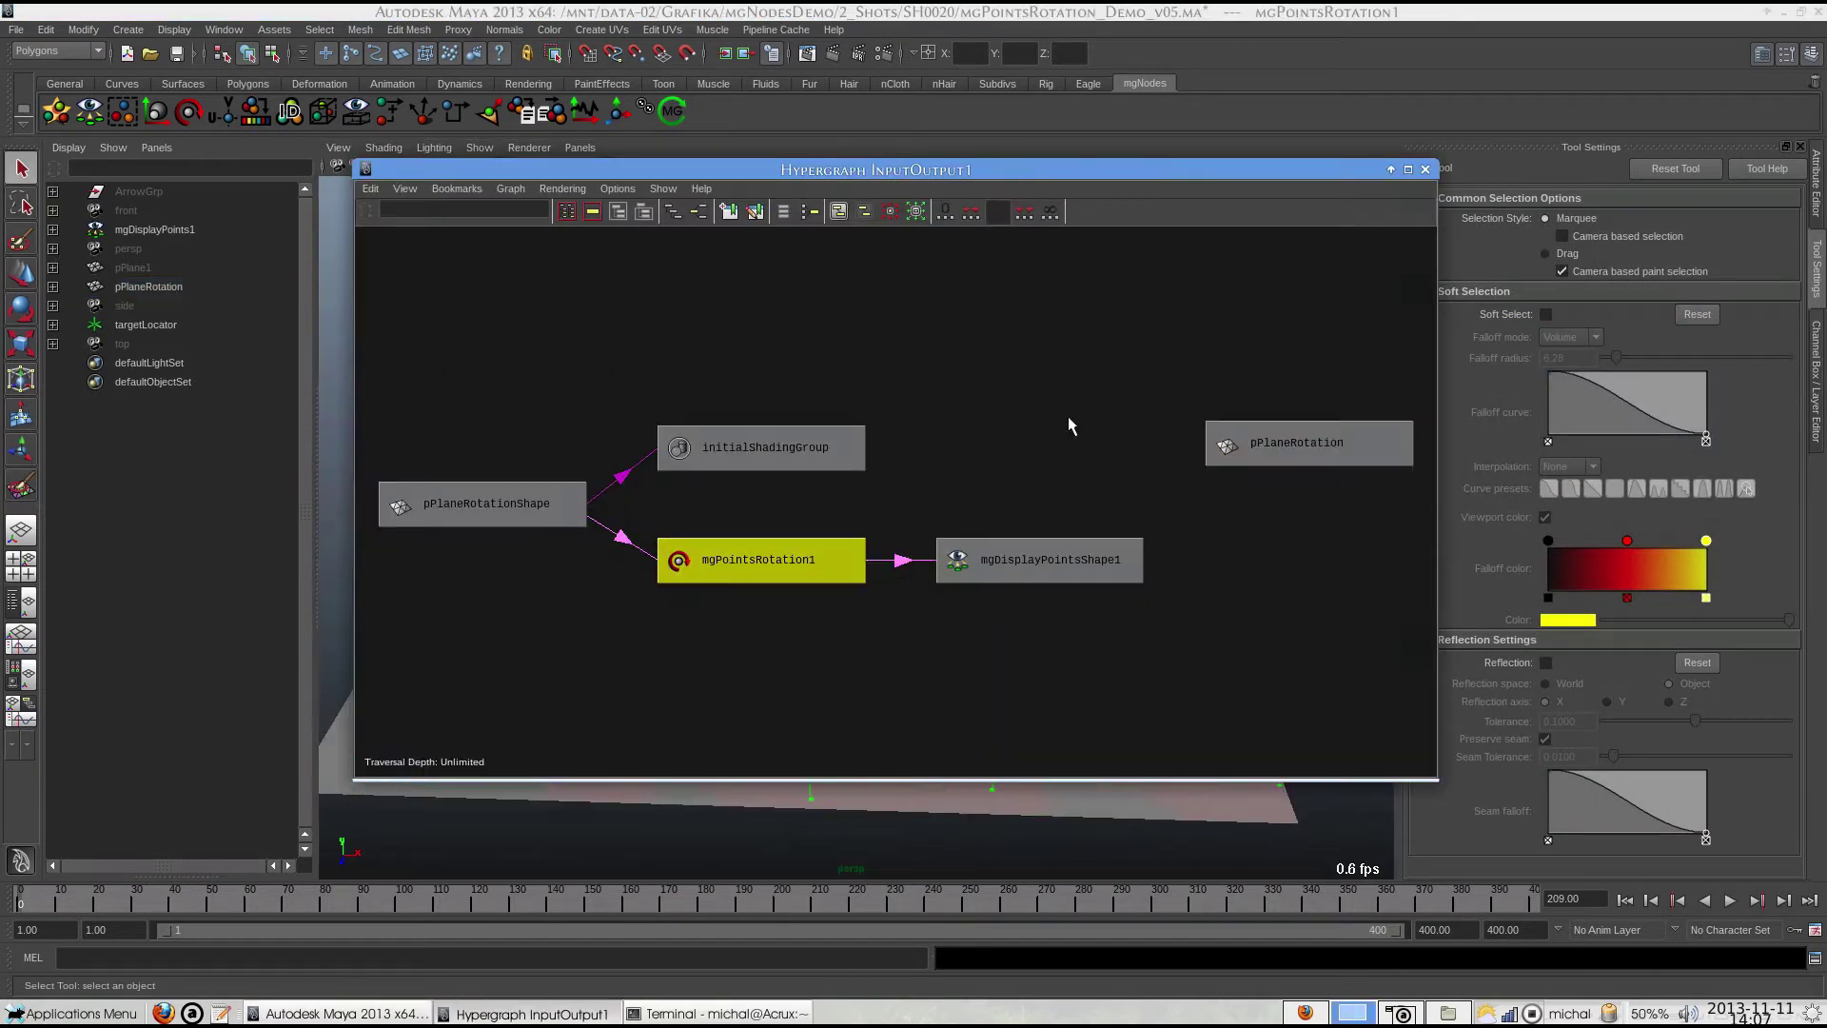
pyautogui.click(1425, 170)
pyautogui.hotkey('ctrl', 'a')
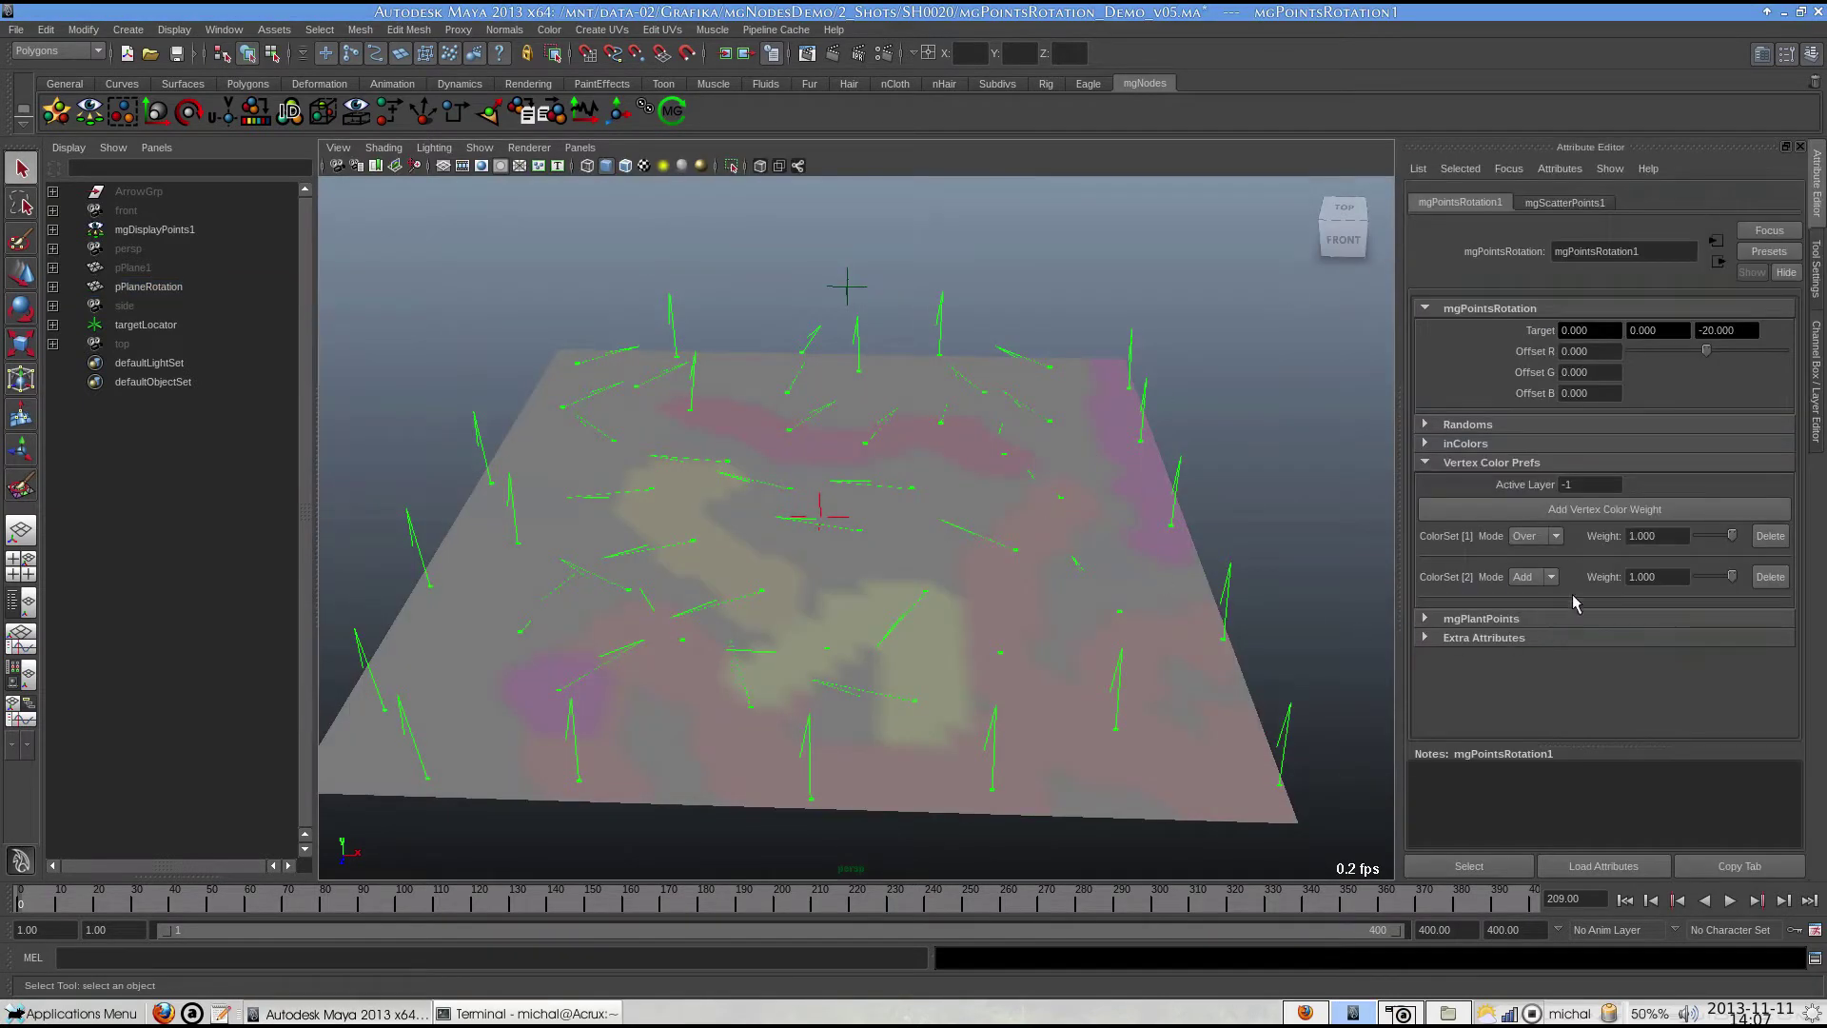
pyautogui.moveTo(1722, 575); pyautogui.dragTo(1759, 583)
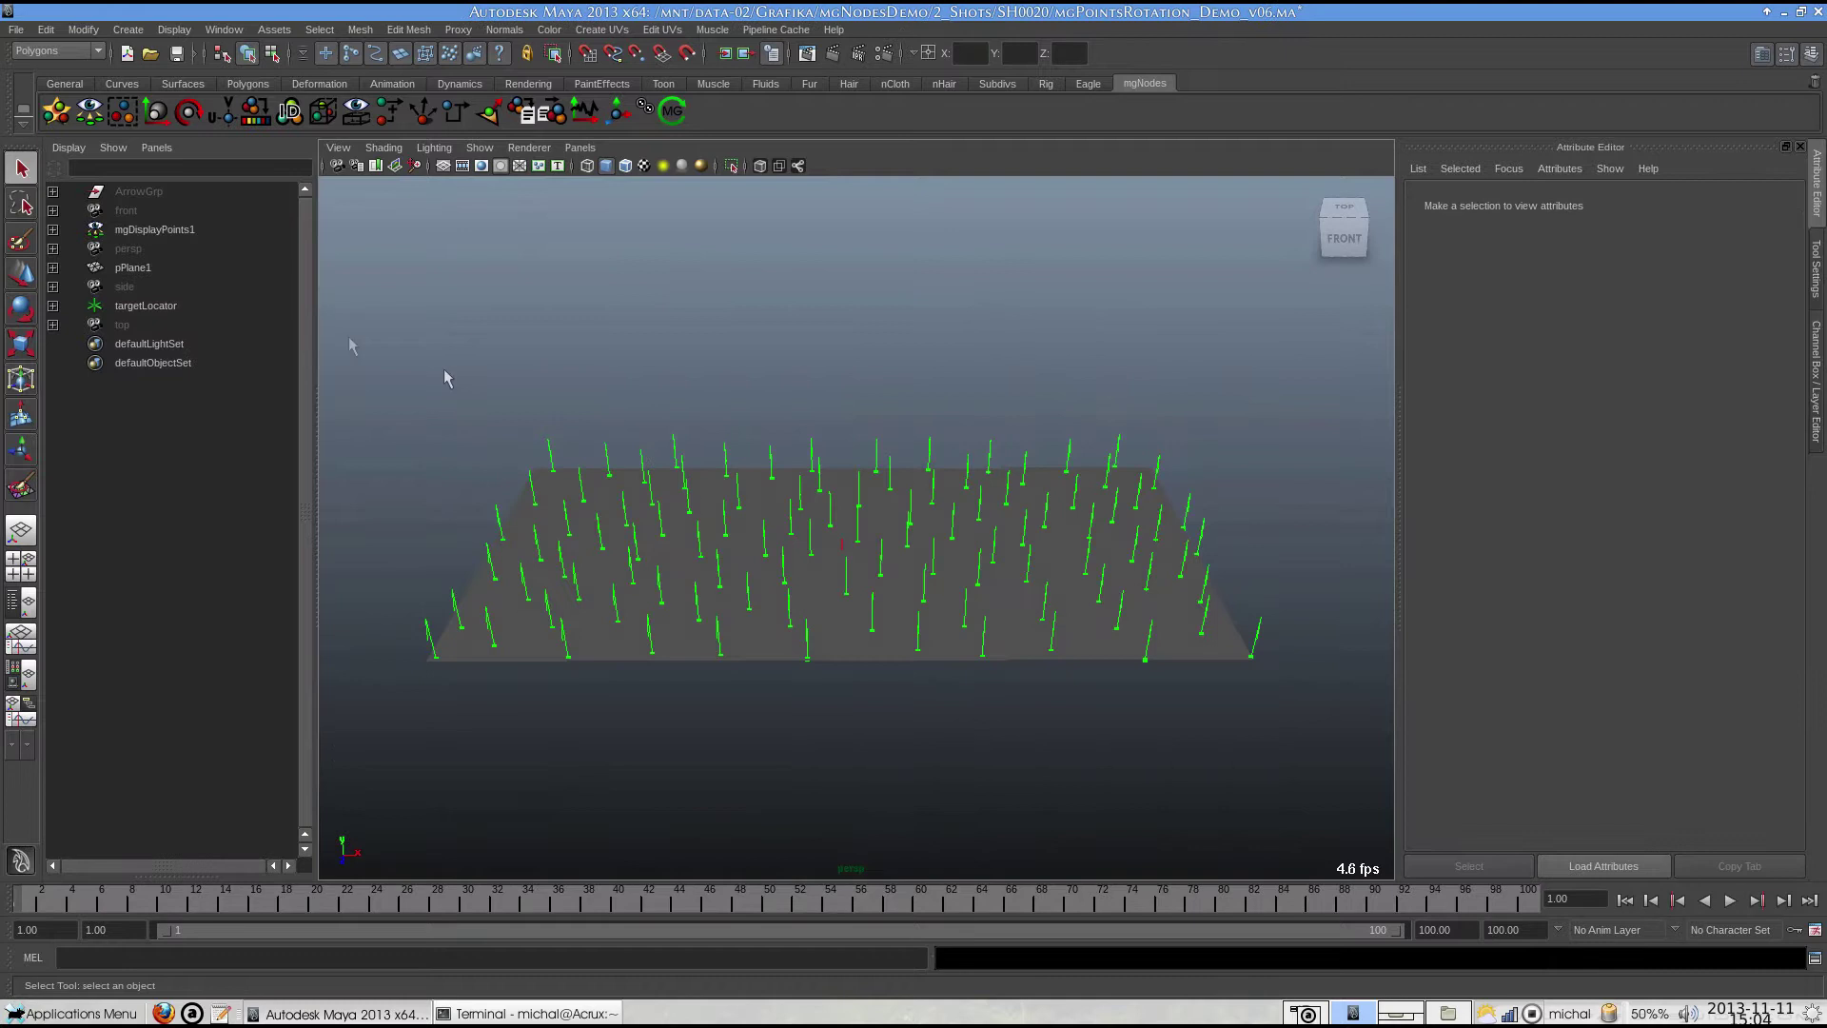
# Graph the network of mgDisplayPoints1 and add an mgPointsUV node and an mgColorBuffer node below the existing nodes.
pyautogui.click(175, 229)
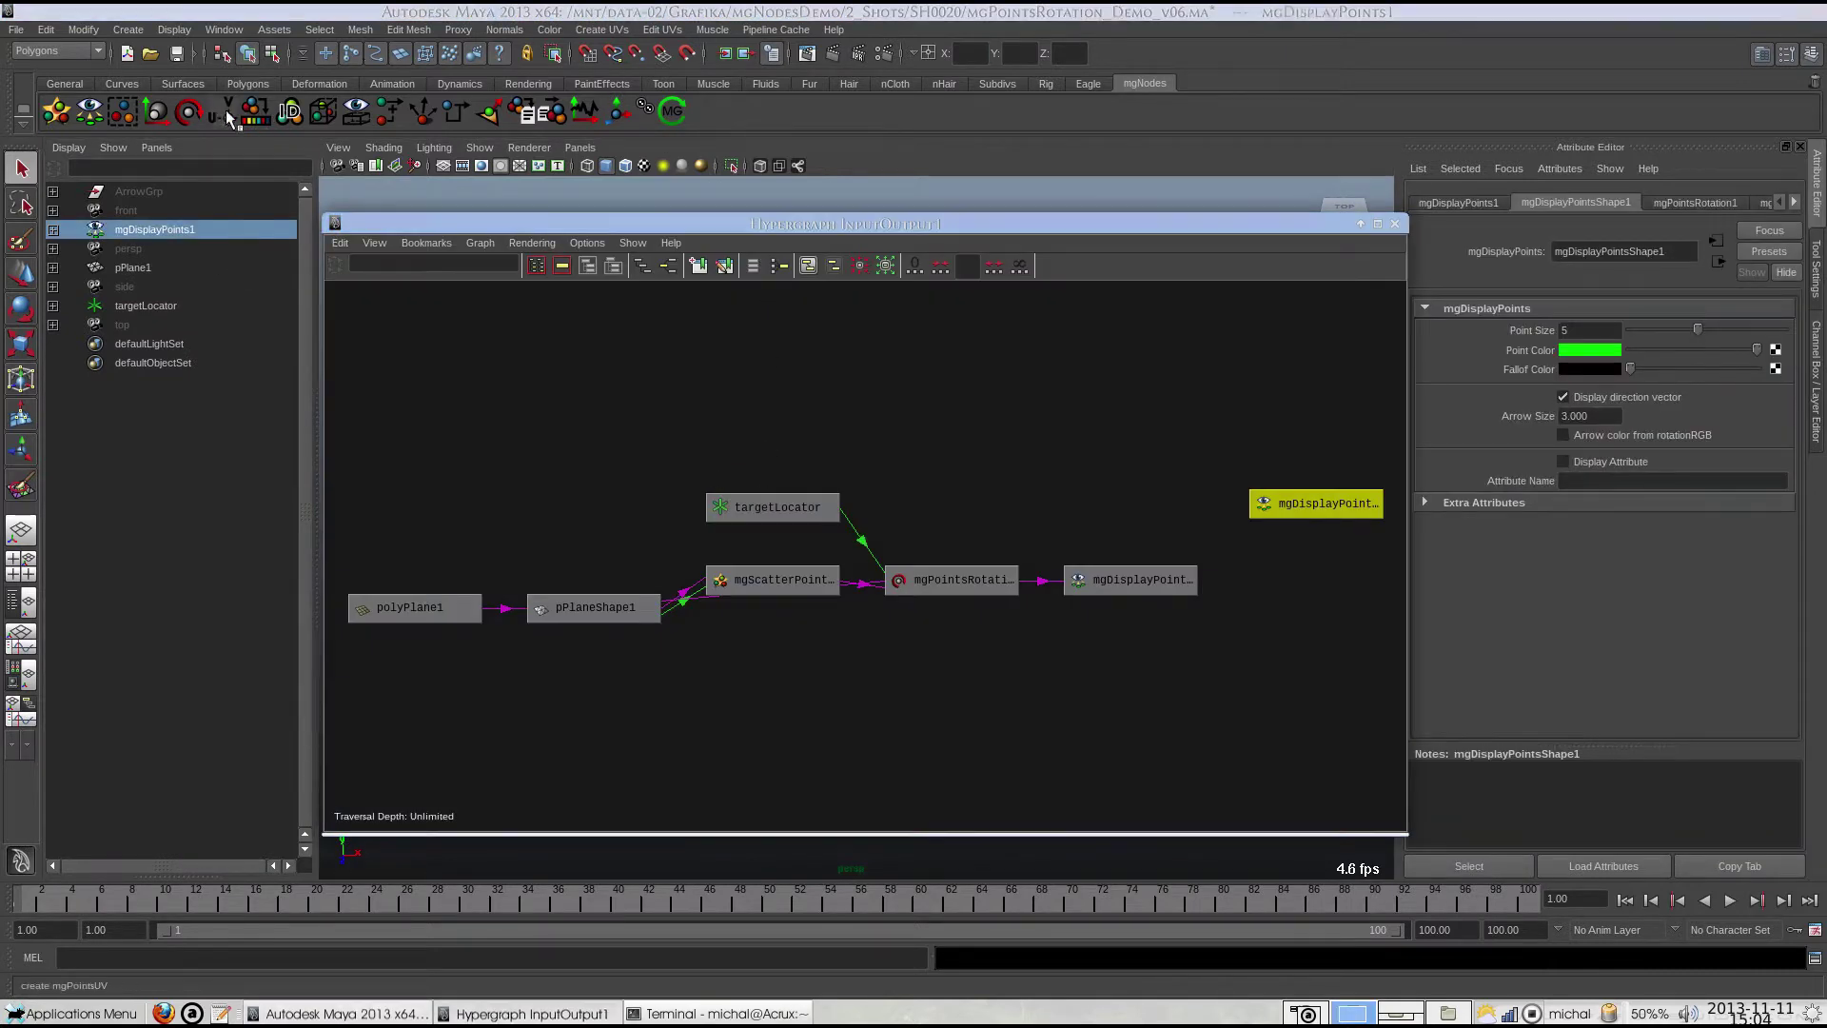
pyautogui.moveTo(1319, 554); pyautogui.dragTo(860, 656)
pyautogui.moveTo(1324, 503); pyautogui.dragTo(1048, 660)
# Connect the output mesh of pPlaneShape1 to the mesh input of mgPointsUV1.
pyautogui.moveTo(589, 603); pyautogui.dragTo(874, 657, button='middle')
pyautogui.click(916, 703)
pyautogui.scroll(-10, 485, 619)
pyautogui.scroll(-8, 502, 646)
pyautogui.click(451, 812)
pyautogui.click(1032, 244)
pyautogui.click(1402, 954)
# Connect the output points of mgScatterPoints1 to the points input of mgPointsUV1.
pyautogui.moveTo(772, 579); pyautogui.dragTo(856, 664, button='middle')
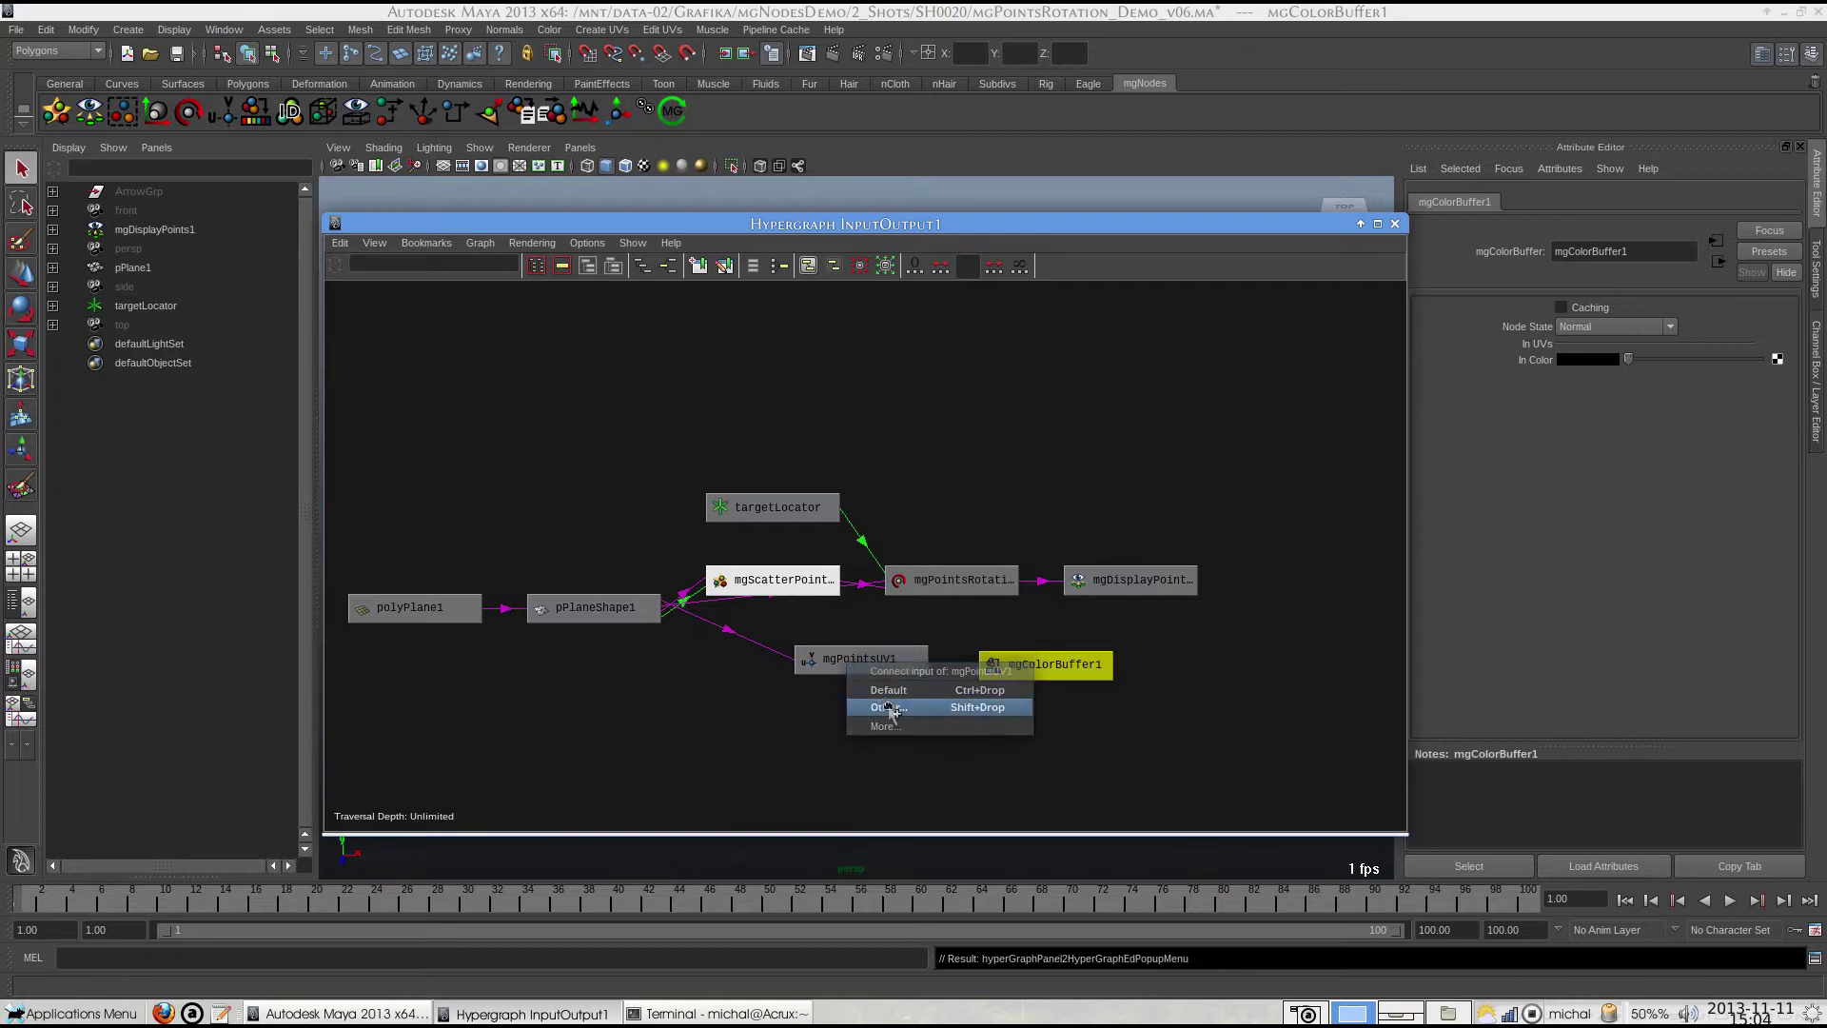
pyautogui.click(889, 708)
pyautogui.click(455, 396)
pyautogui.click(1028, 260)
pyautogui.click(1402, 953)
# Connect the outUVs attribute of mgPointsUV1 to the inUVs attribute of mgColorBuffer1.
pyautogui.moveTo(861, 659); pyautogui.dragTo(1037, 668, button='middle')
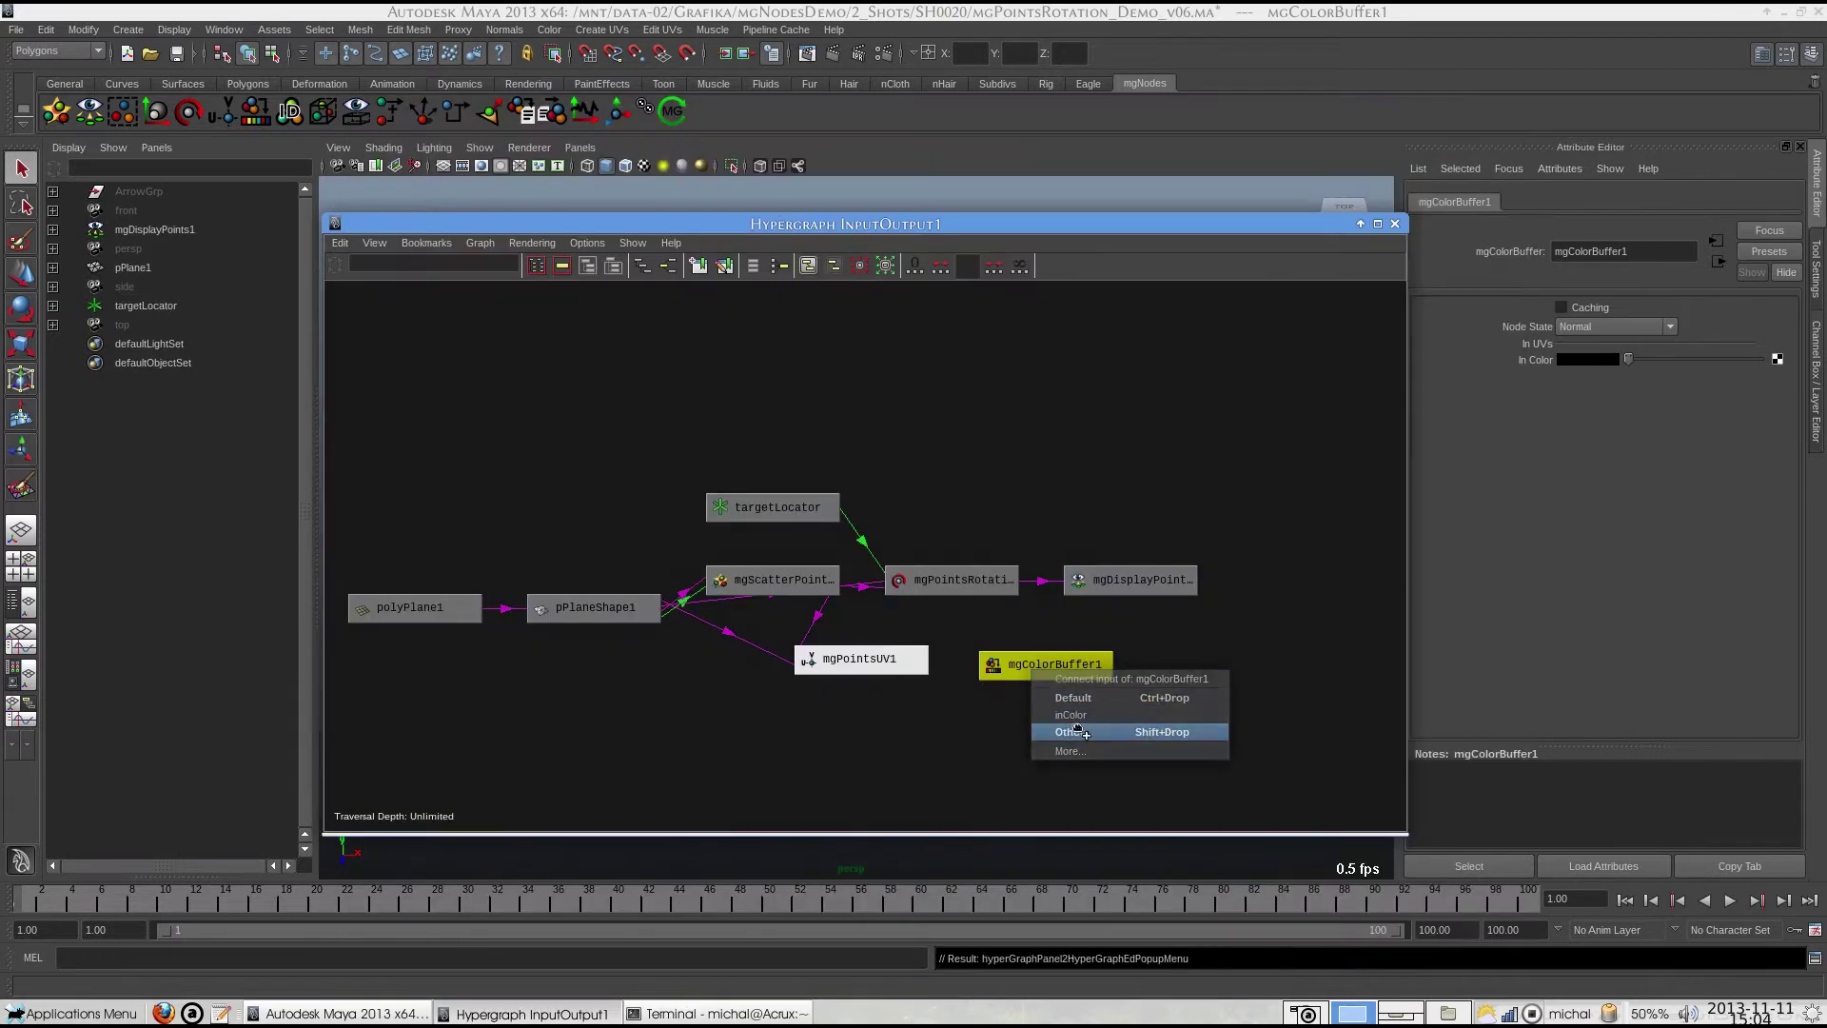
pyautogui.click(1068, 731)
pyautogui.click(462, 345)
pyautogui.click(1014, 272)
pyautogui.click(1402, 954)
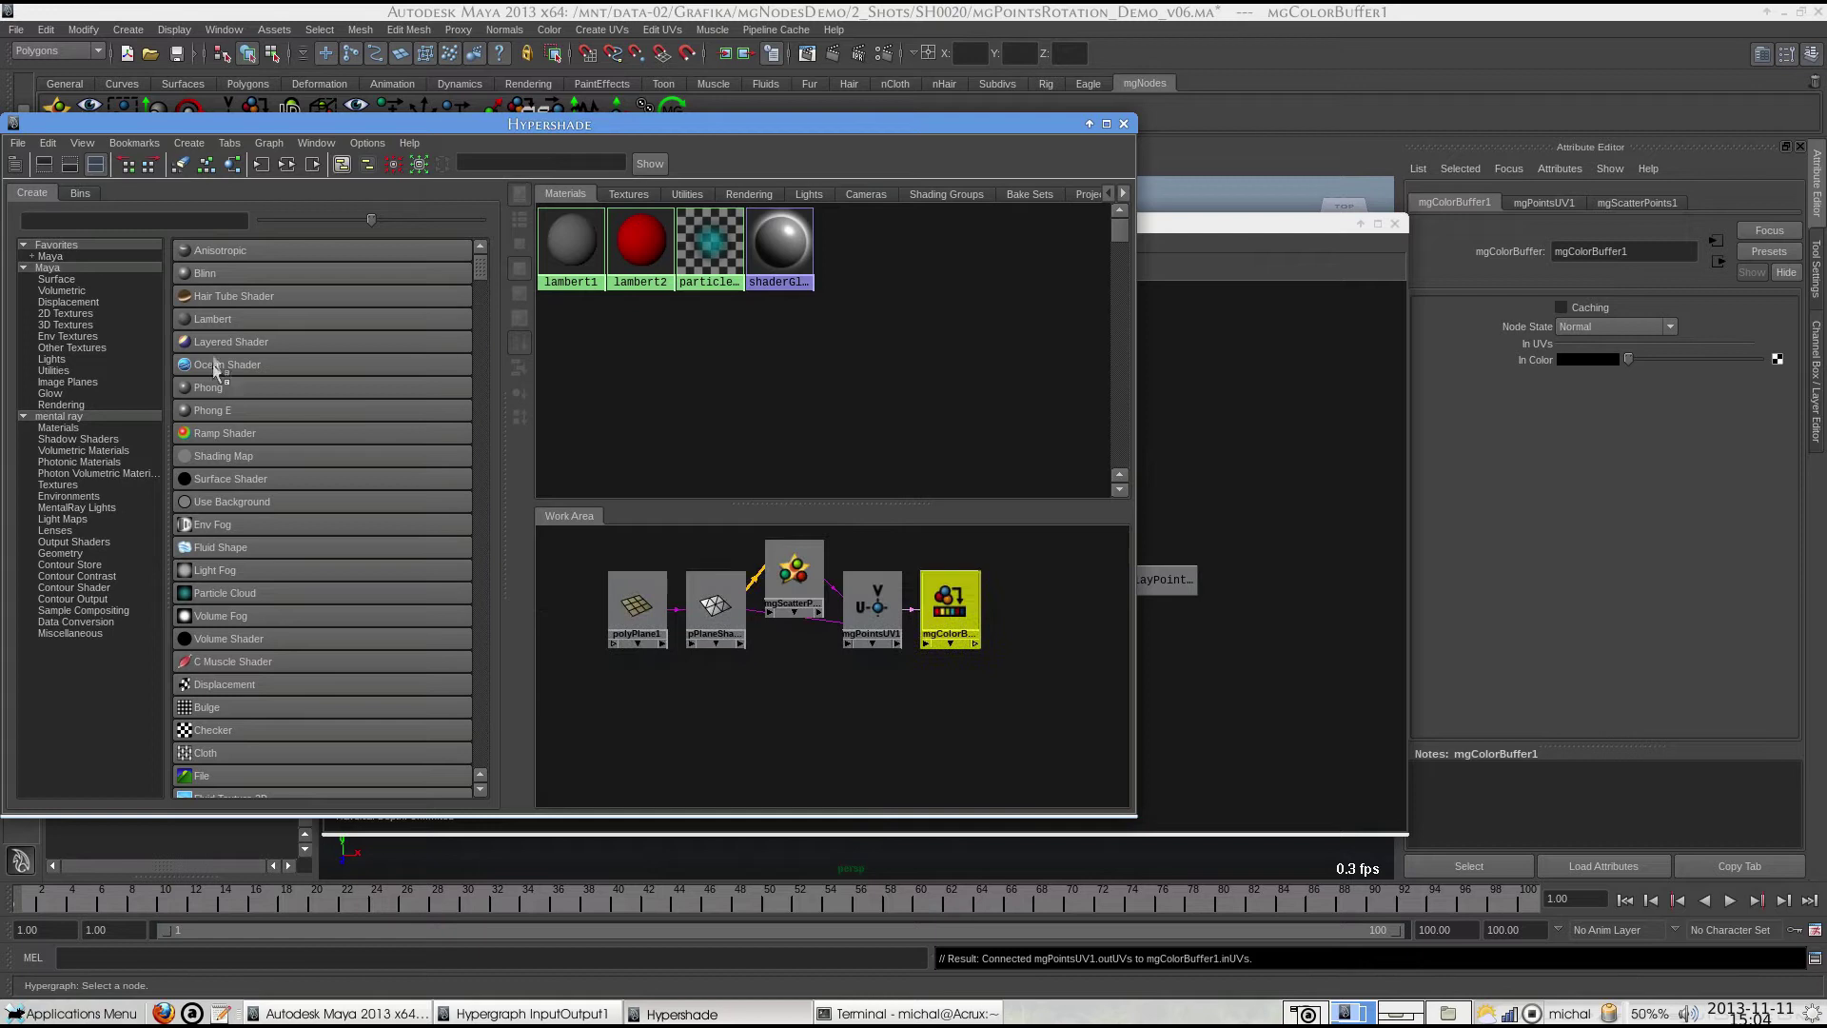
# Create a Lambert material in the Hypershade and map a ramp texture to its color.
pyautogui.click(221, 322)
pyautogui.moveTo(550, 559); pyautogui.dragTo(865, 735)
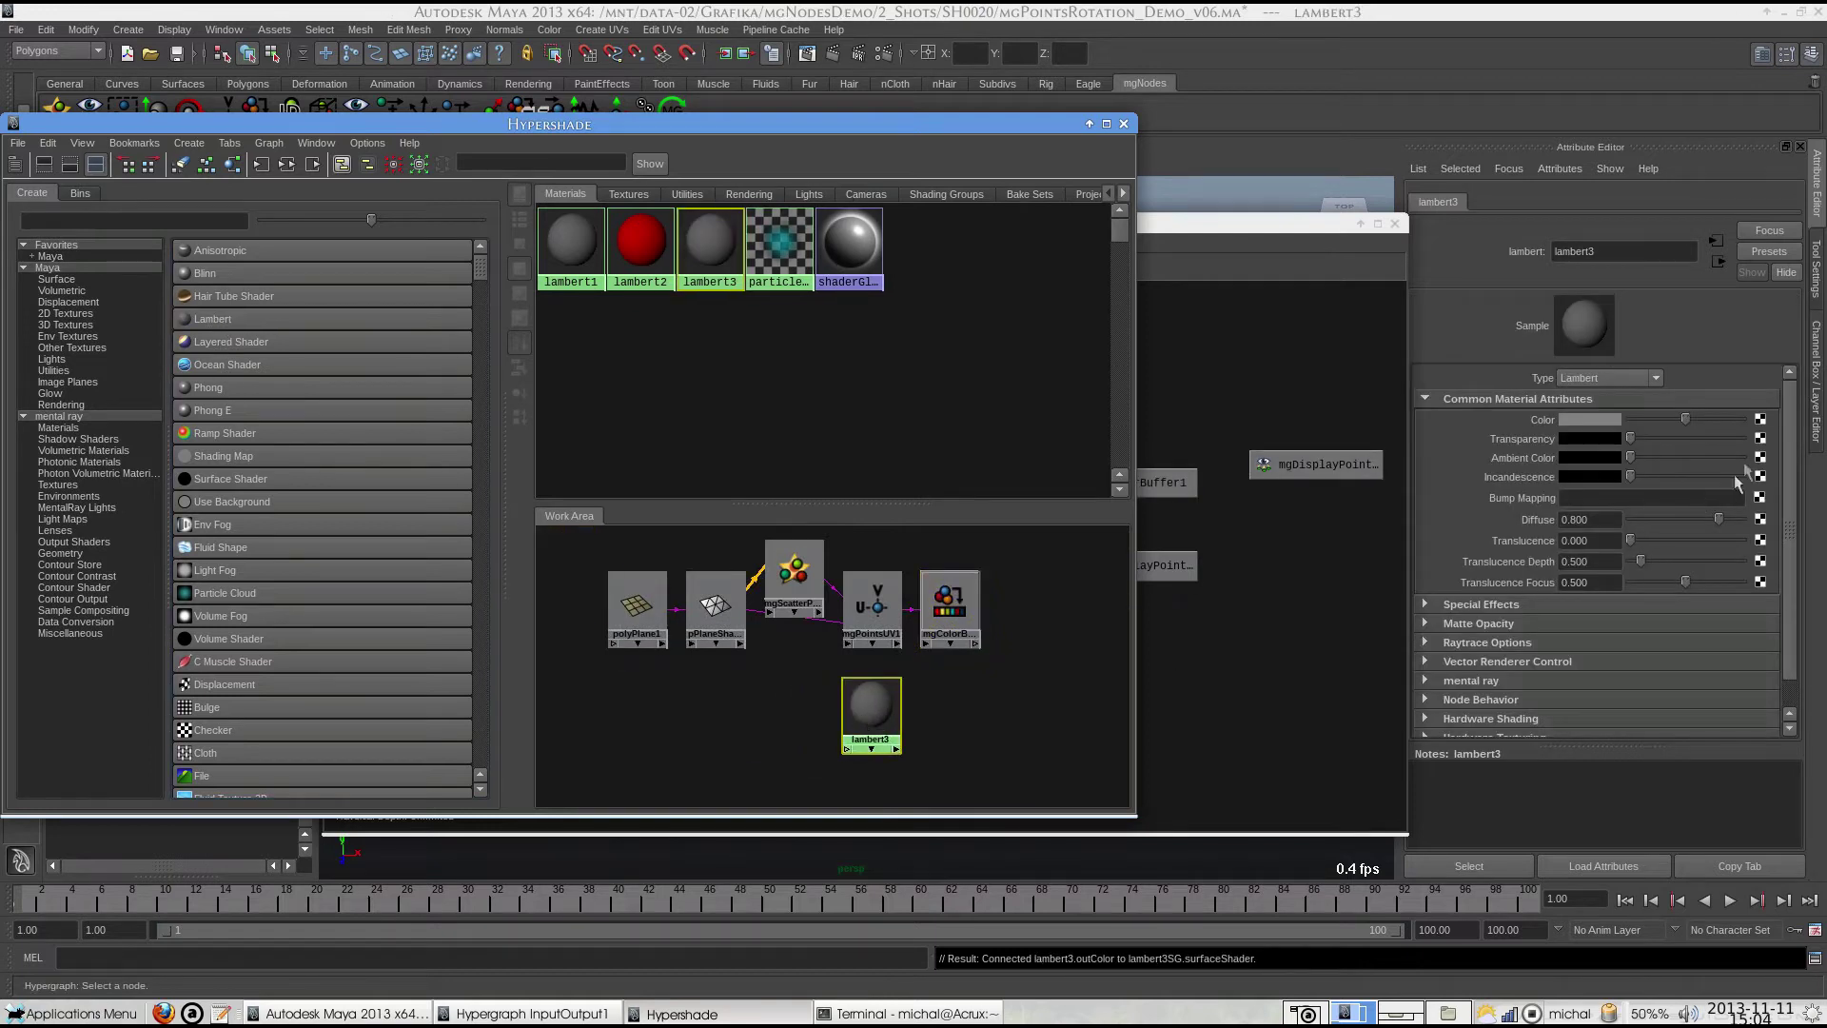
pyautogui.click(1761, 419)
pyautogui.click(841, 598)
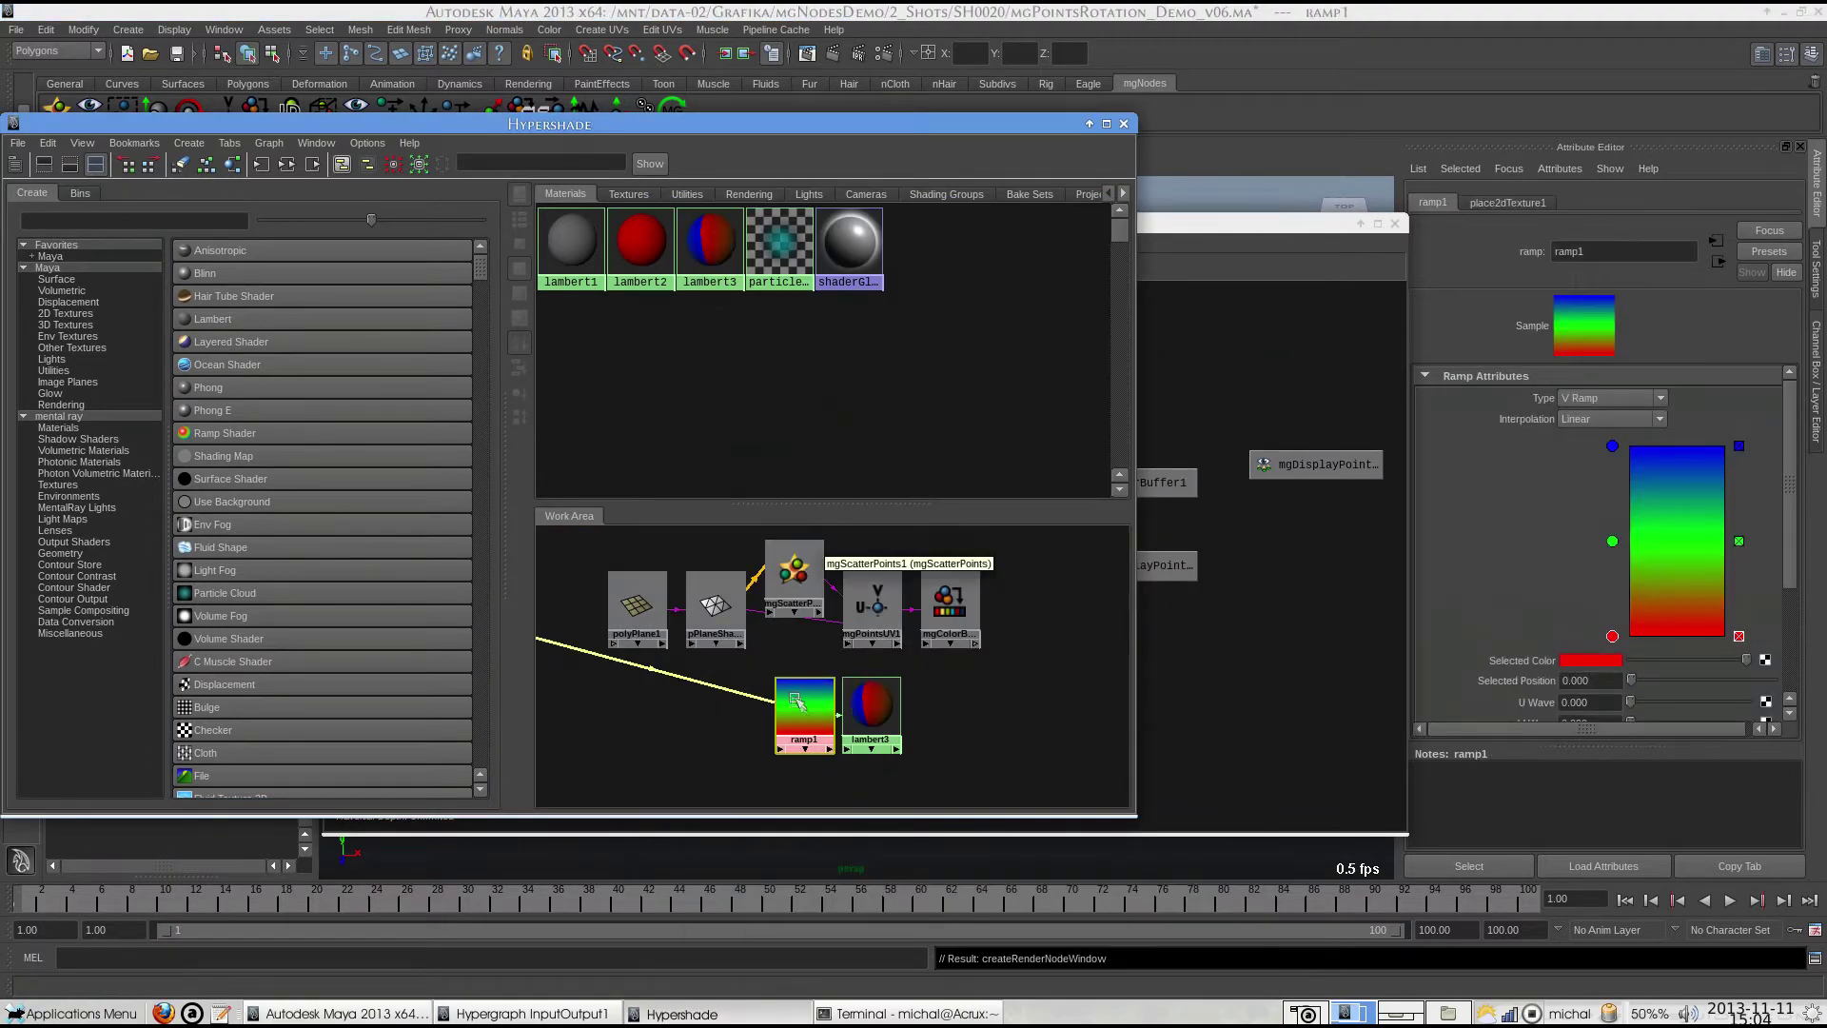
# Move the ramp's red and blue stops closer to the green one, with blue at position 0.690, and change the type to U Ramp.
pyautogui.moveTo(1618, 638); pyautogui.dragTo(1615, 584)
pyautogui.moveTo(1612, 445); pyautogui.dragTo(1612, 504)
pyautogui.click(1608, 398)
pyautogui.click(1599, 423)
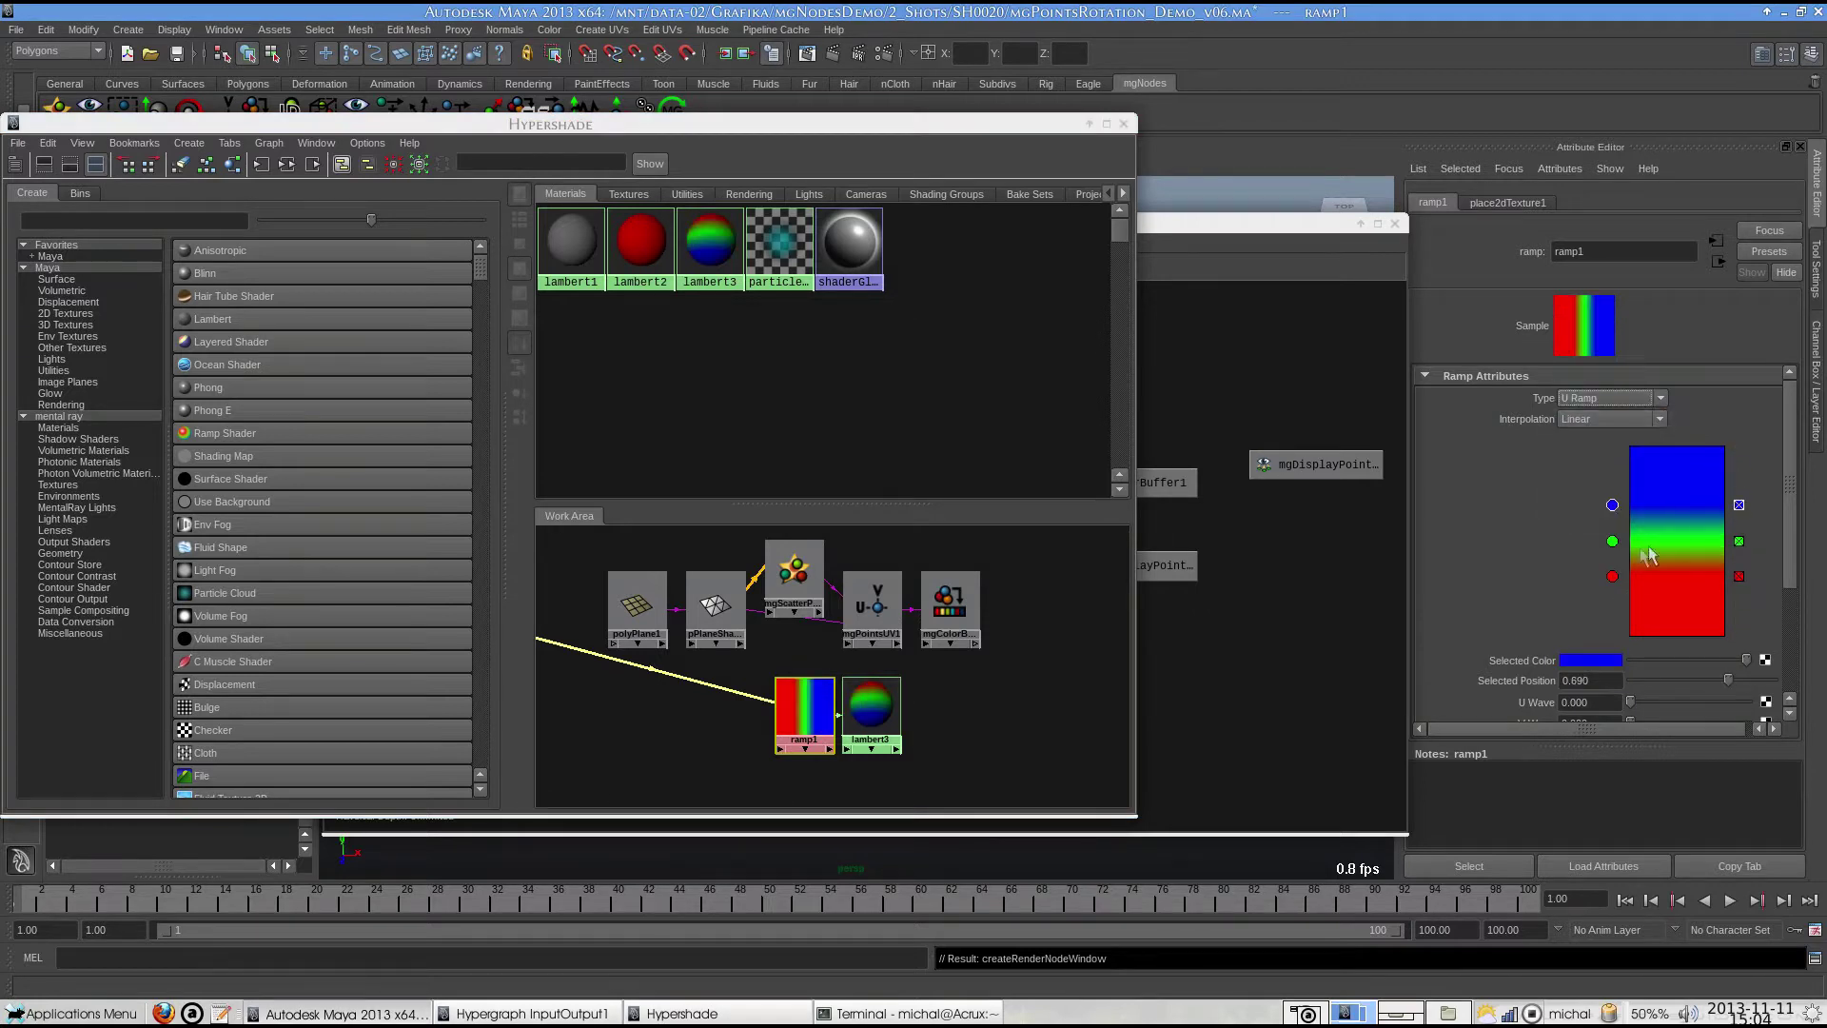
# Set the blue, red and green stops of the ramp to mid grey, RGB 0.5, 0.5, 0.5.
pyautogui.click(1587, 655)
pyautogui.click(1507, 624)
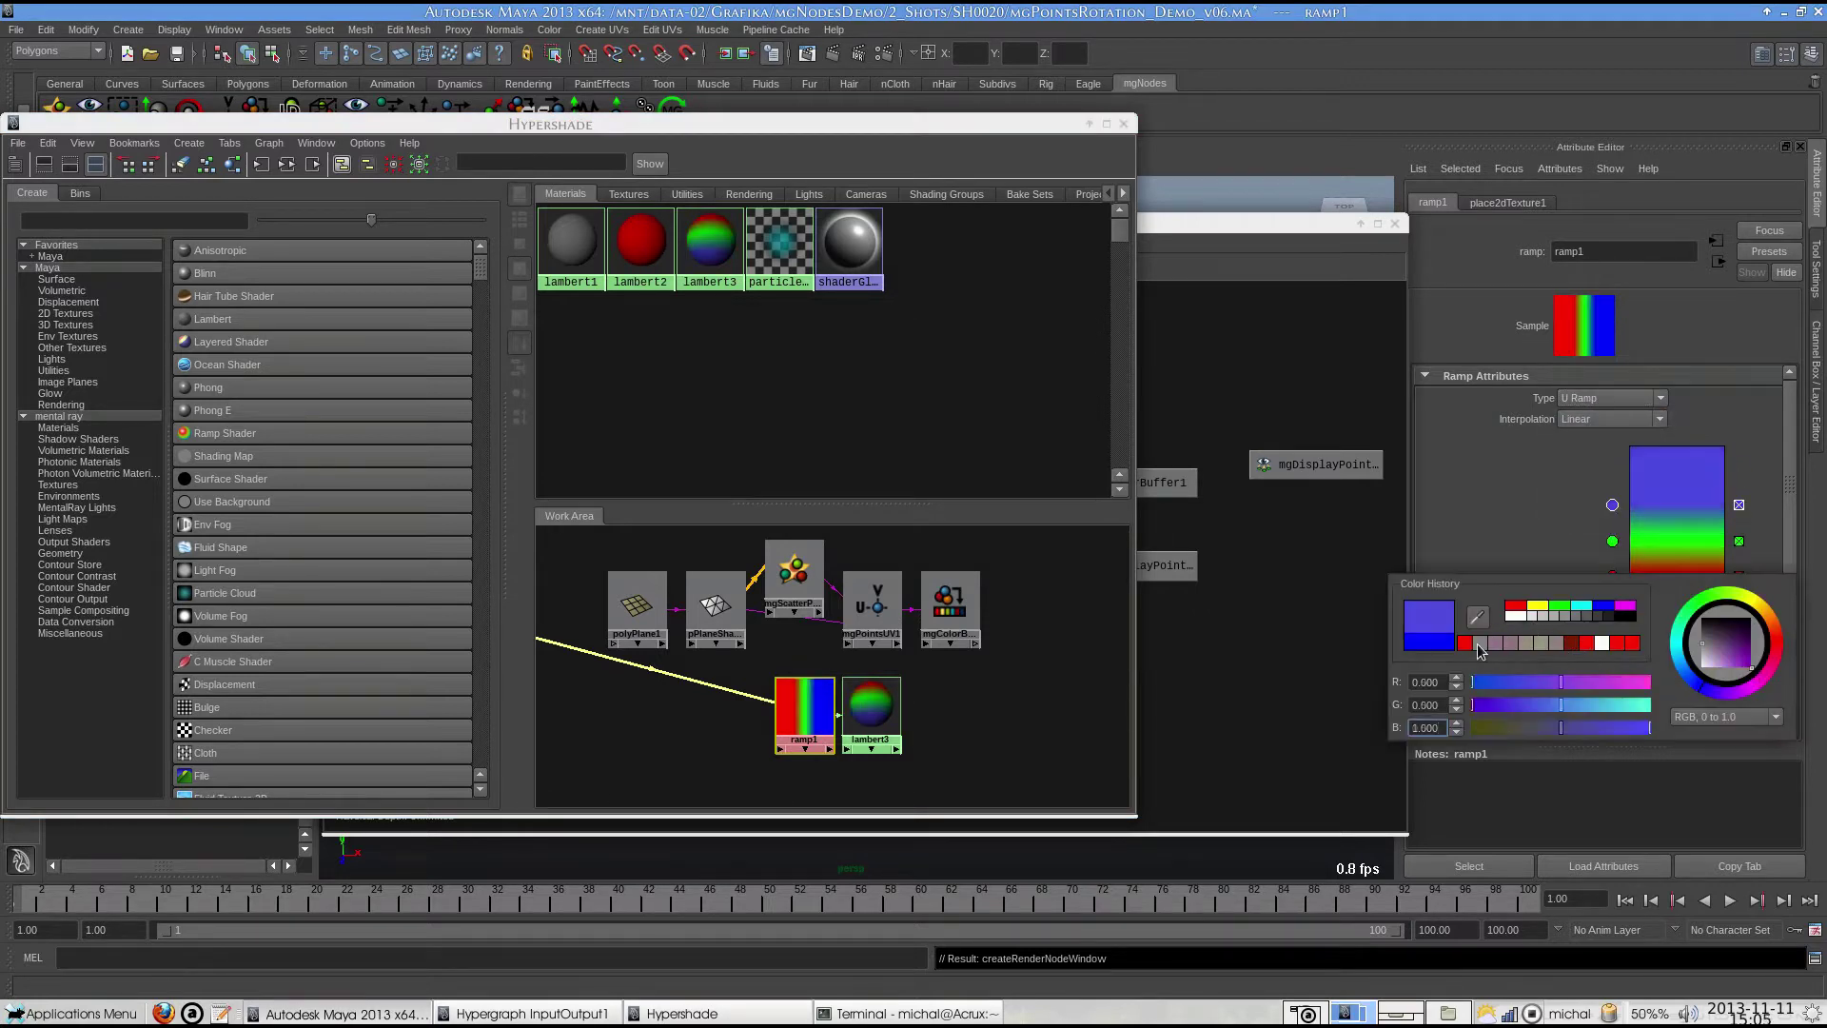
pyautogui.click(1587, 658)
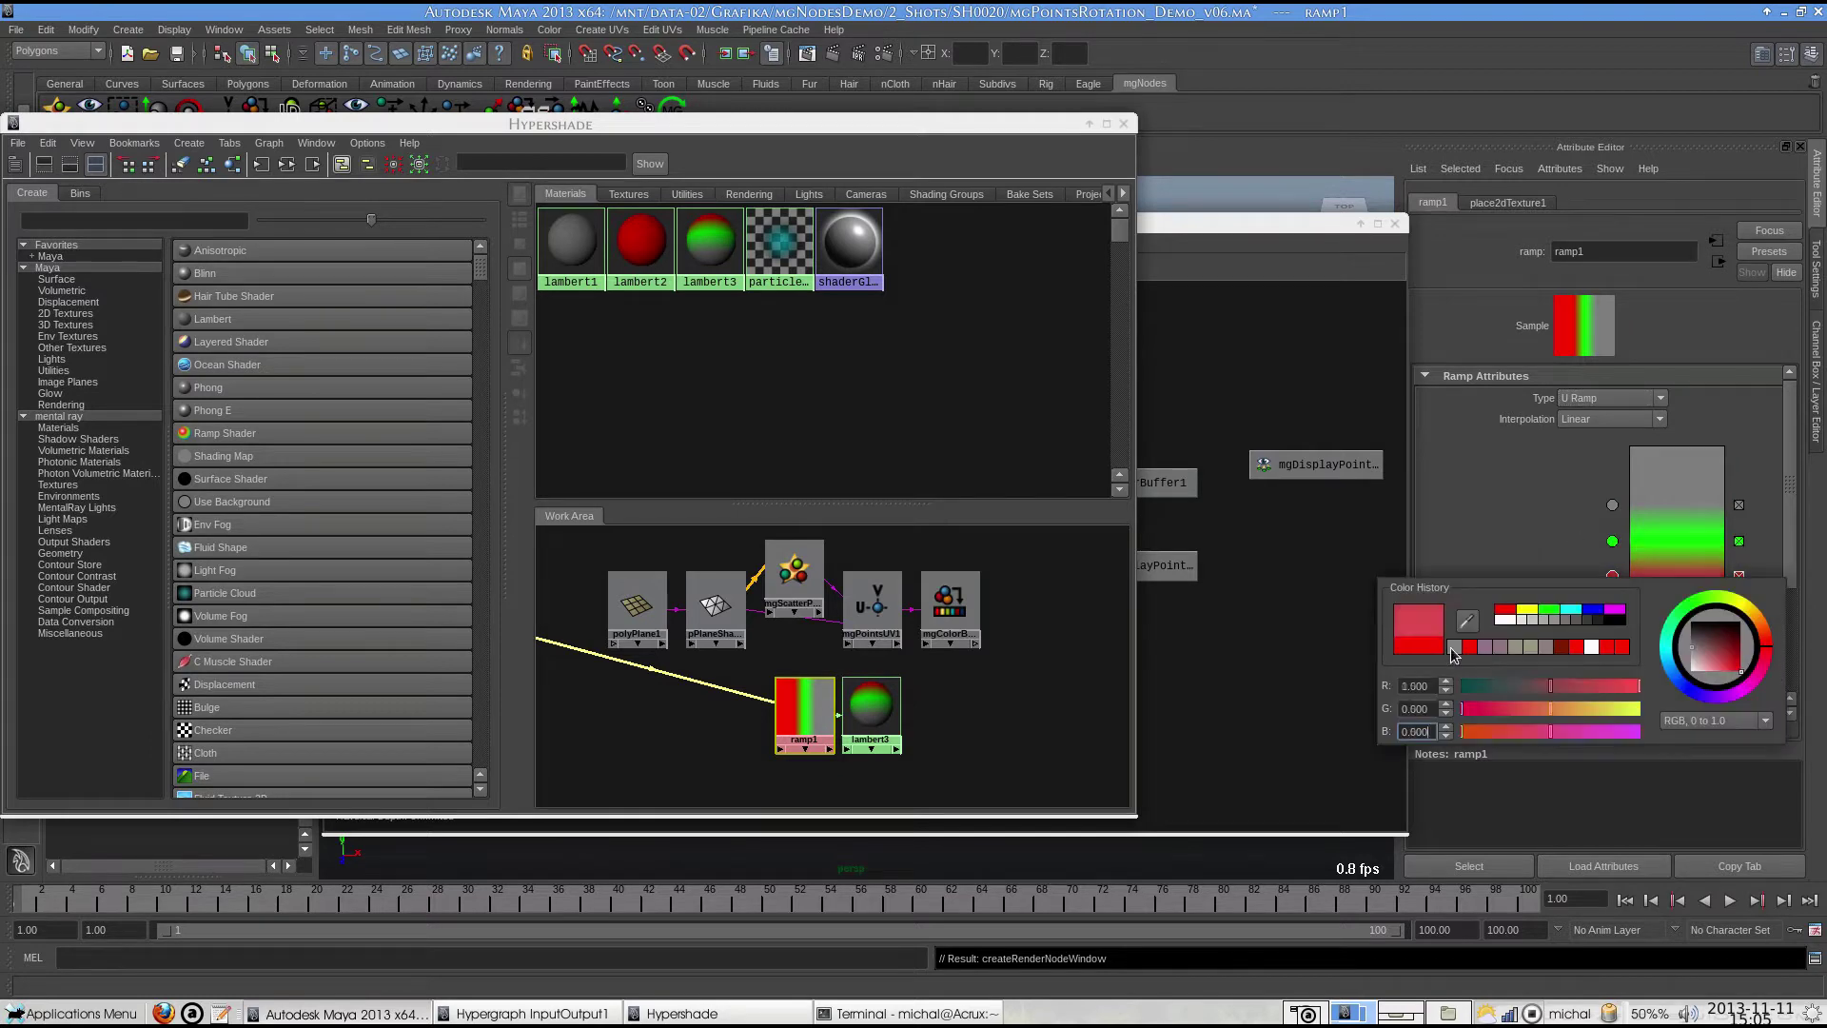
pyautogui.click(1507, 624)
pyautogui.click(1589, 660)
pyautogui.click(1463, 649)
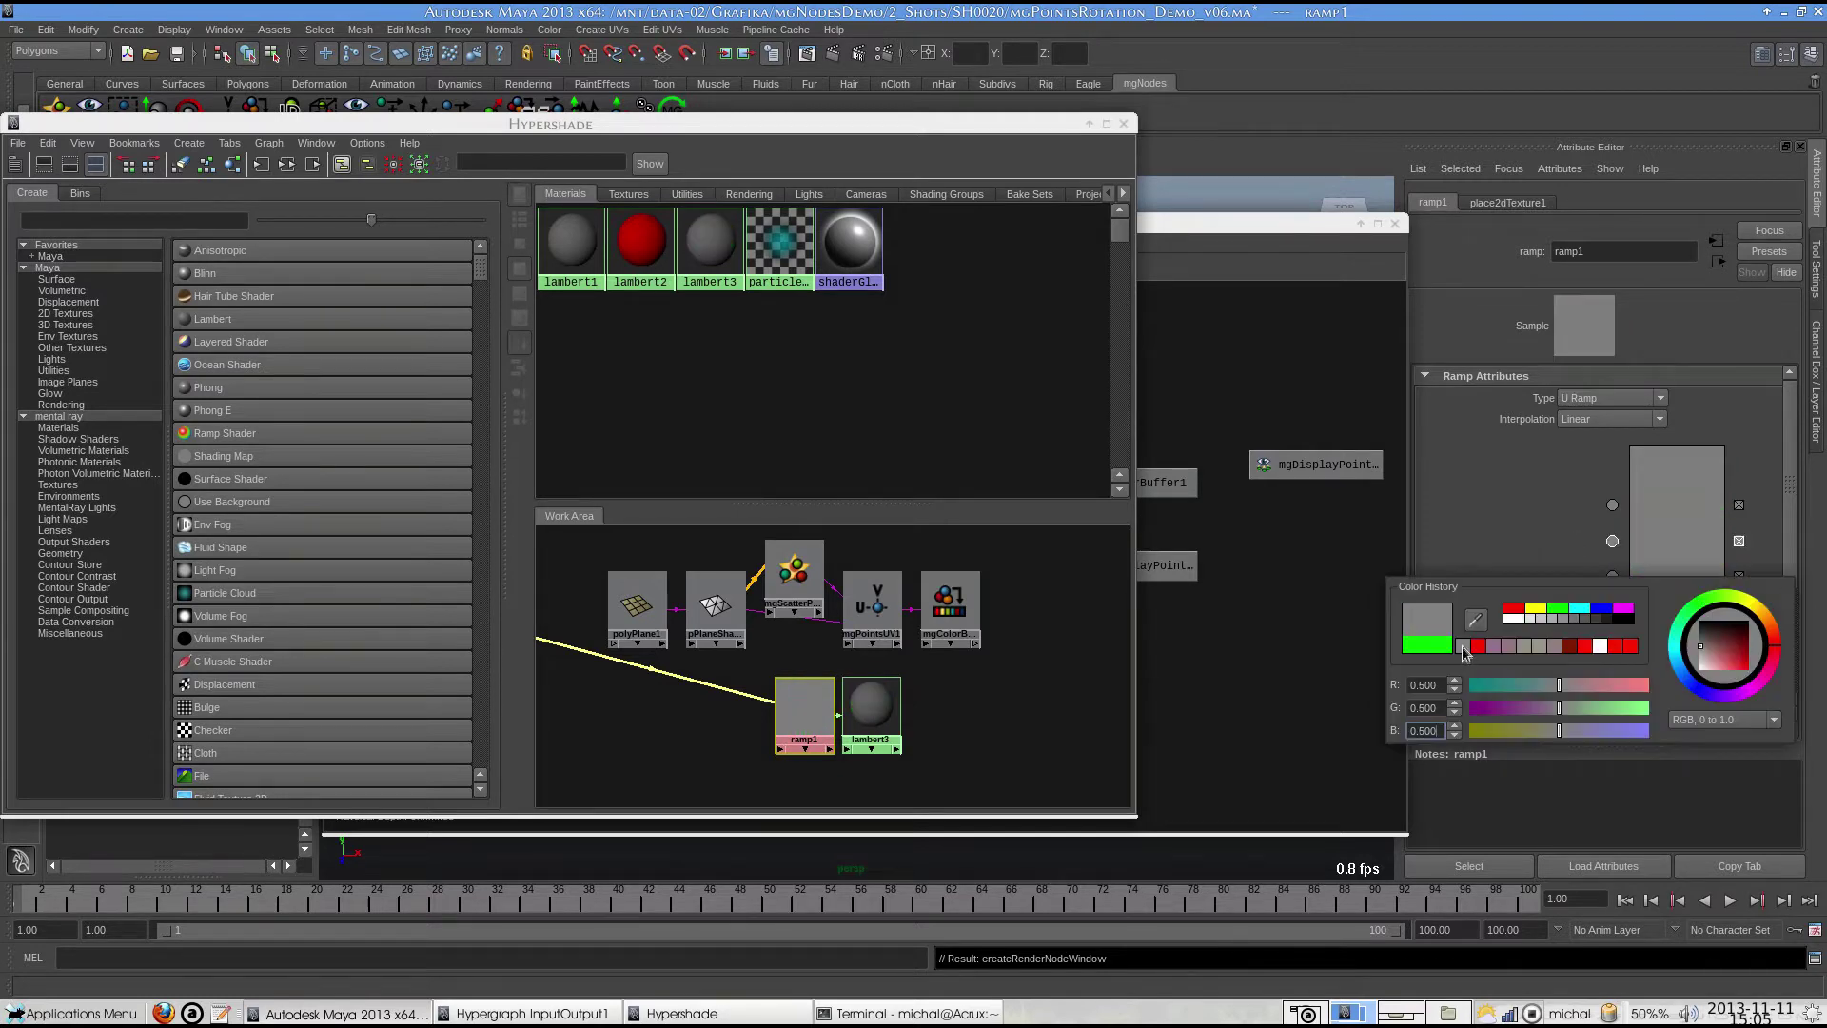
# Set the red component of the ramp's middle stop to 1.
pyautogui.click(1443, 683)
pyautogui.write('01')
pyautogui.press('Return')
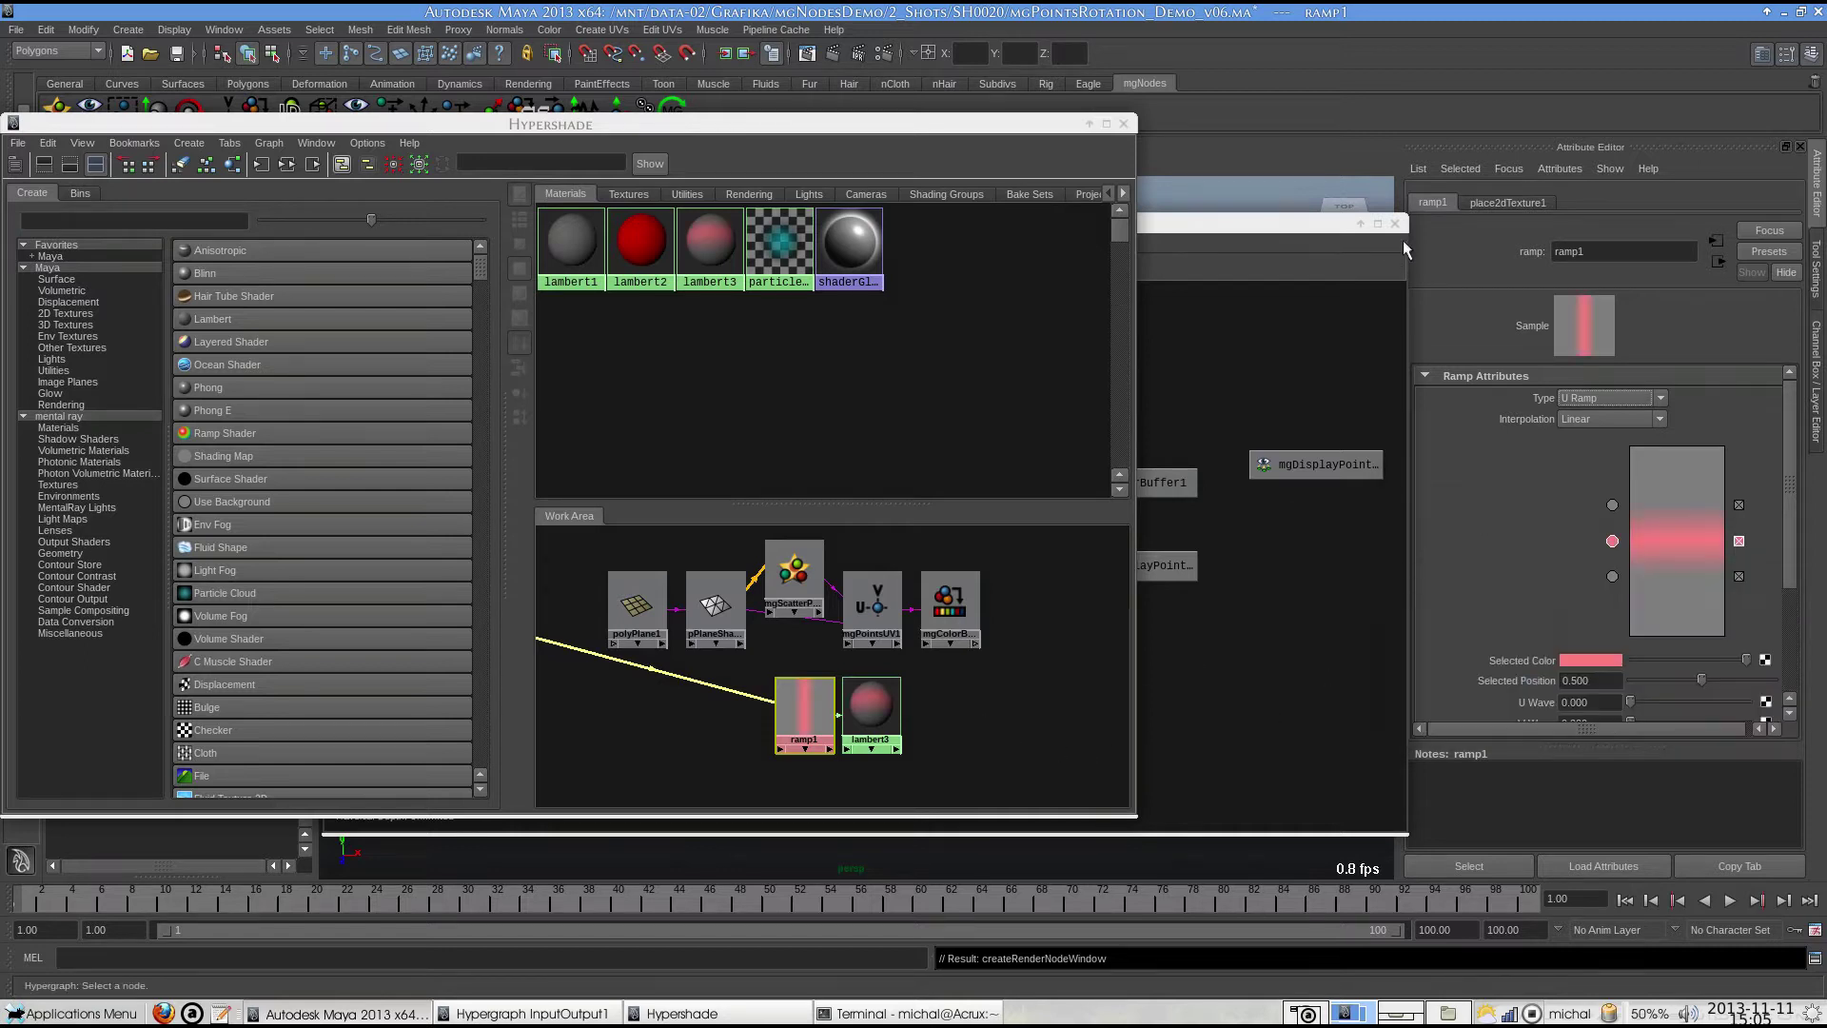
# Connect the ramp1 texture's outColor to the inColor of mgColorBuffer1 in the Hypershade.
pyautogui.click(1395, 223)
pyautogui.moveTo(713, 124); pyautogui.dragTo(245, 22)
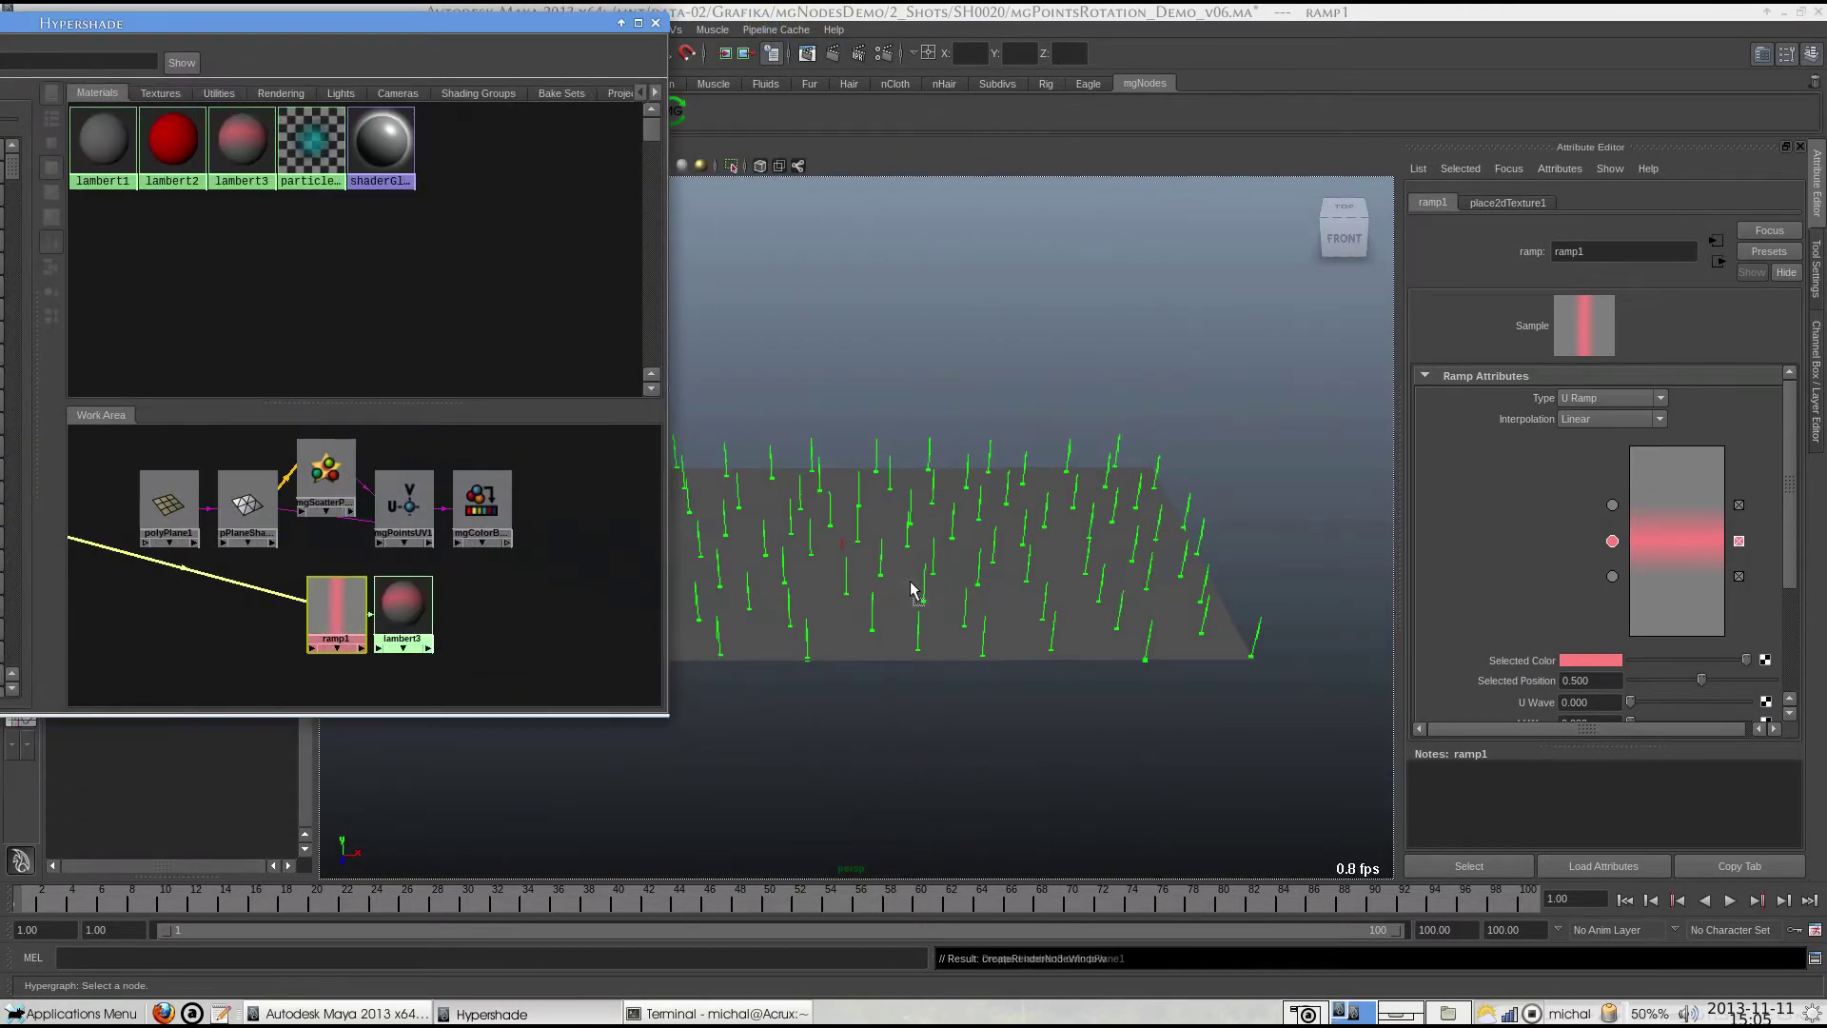
pyautogui.moveTo(911, 590); pyautogui.dragTo(911, 602, button='middle')
pyautogui.keyDown('alt'); pyautogui.moveTo(903, 606); pyautogui.dragTo(956, 582); pyautogui.keyUp('alt')
pyautogui.click(481, 504)
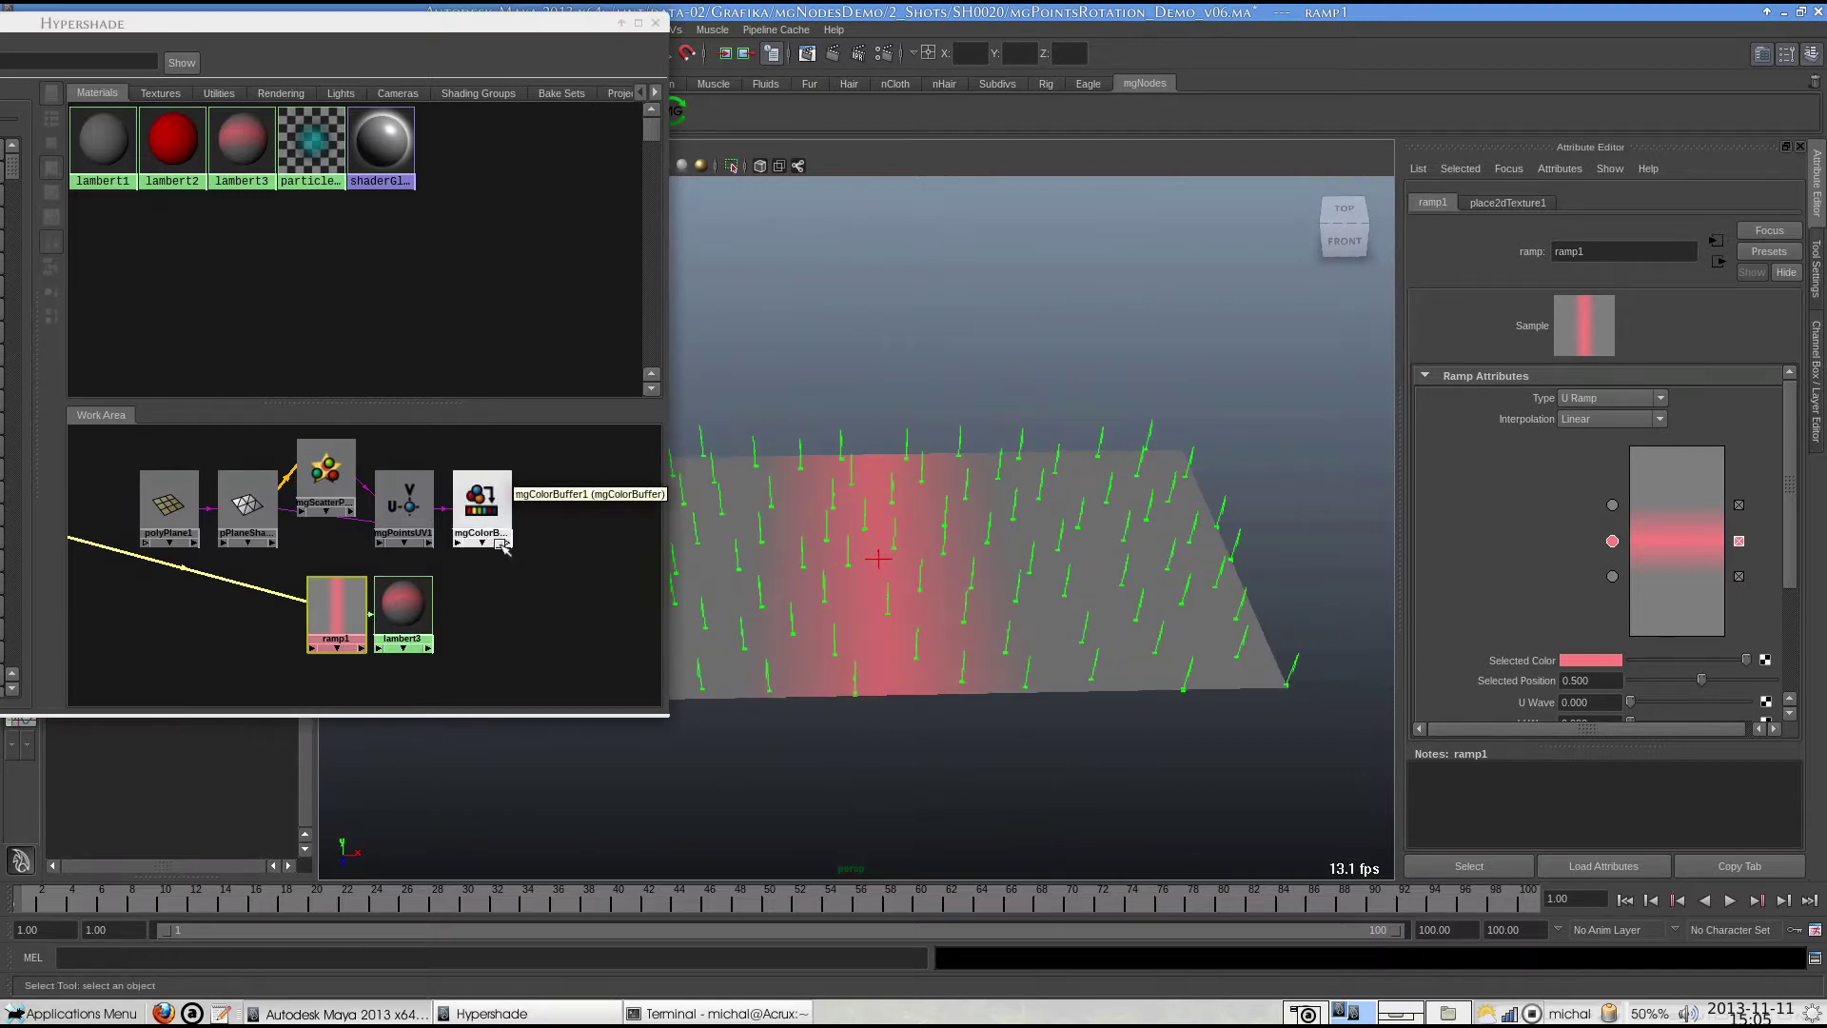
pyautogui.moveTo(335, 609); pyautogui.dragTo(1501, 365, button='middle')
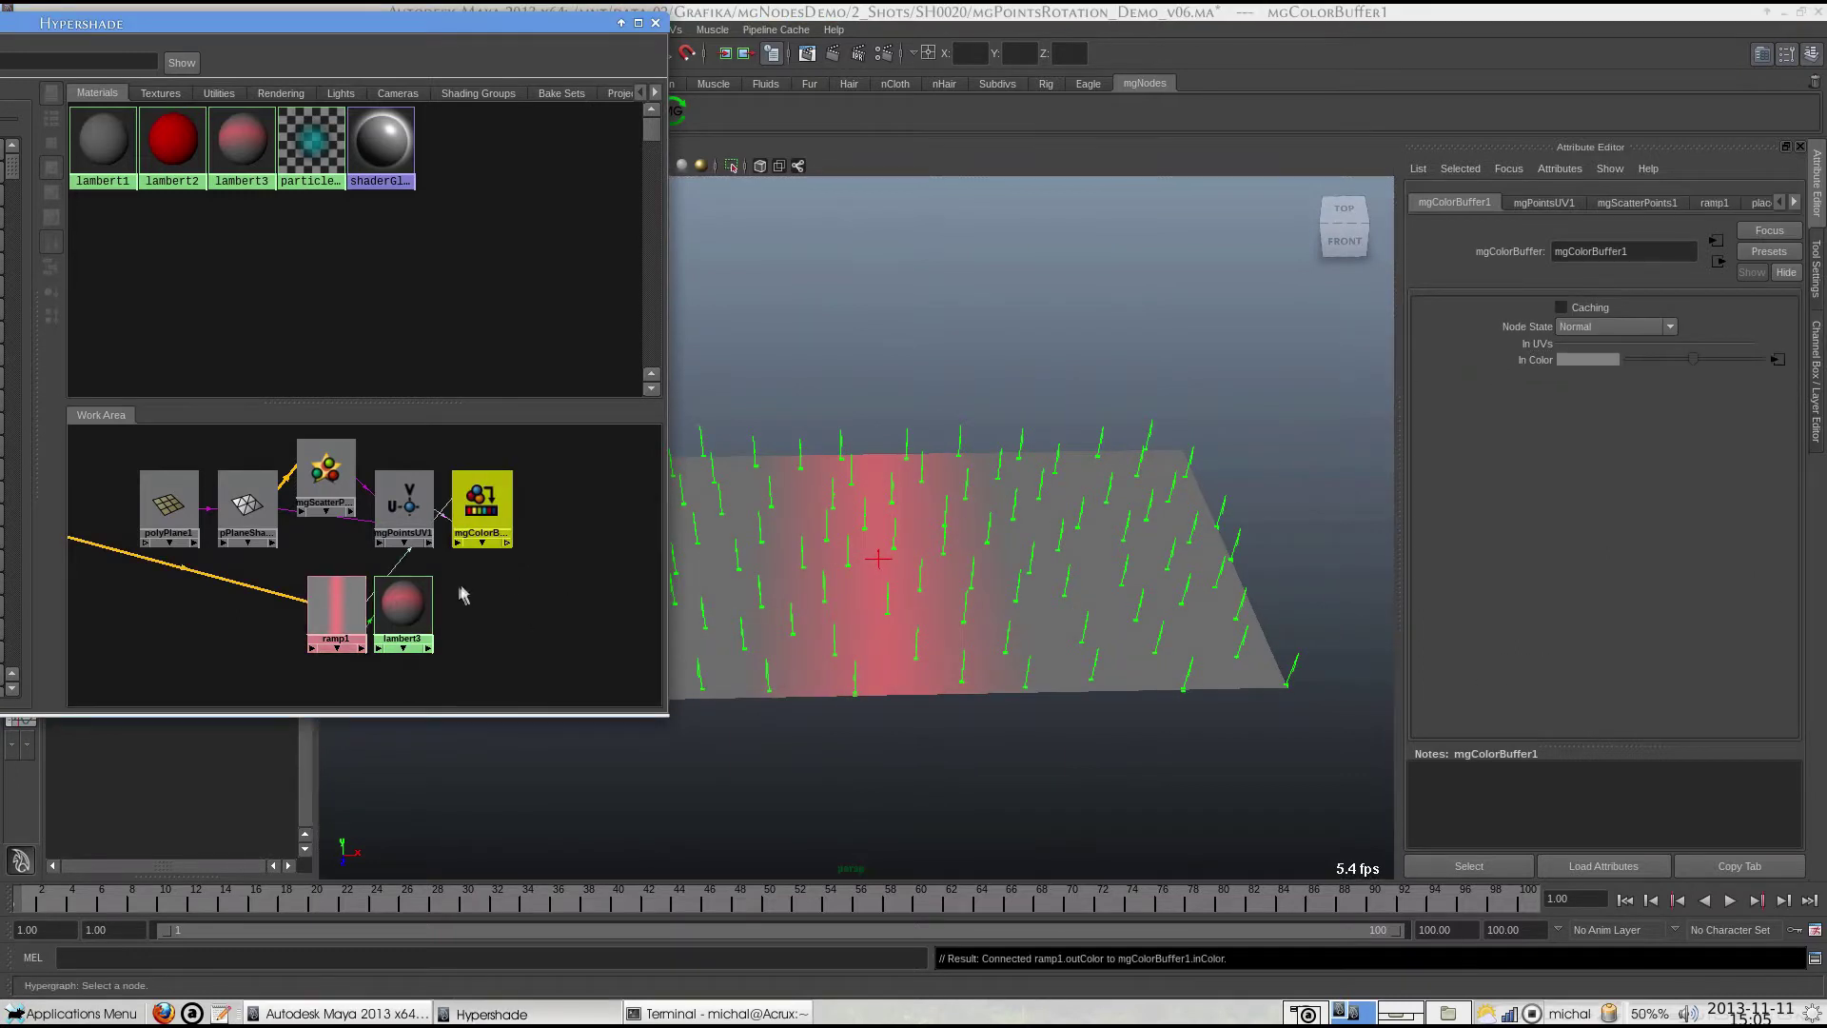
# Close the Hypershade and connect mgColorBuffer1's outColor to mgPointsRotation1's inColor in the Hypergraph.
pyautogui.click(338, 488)
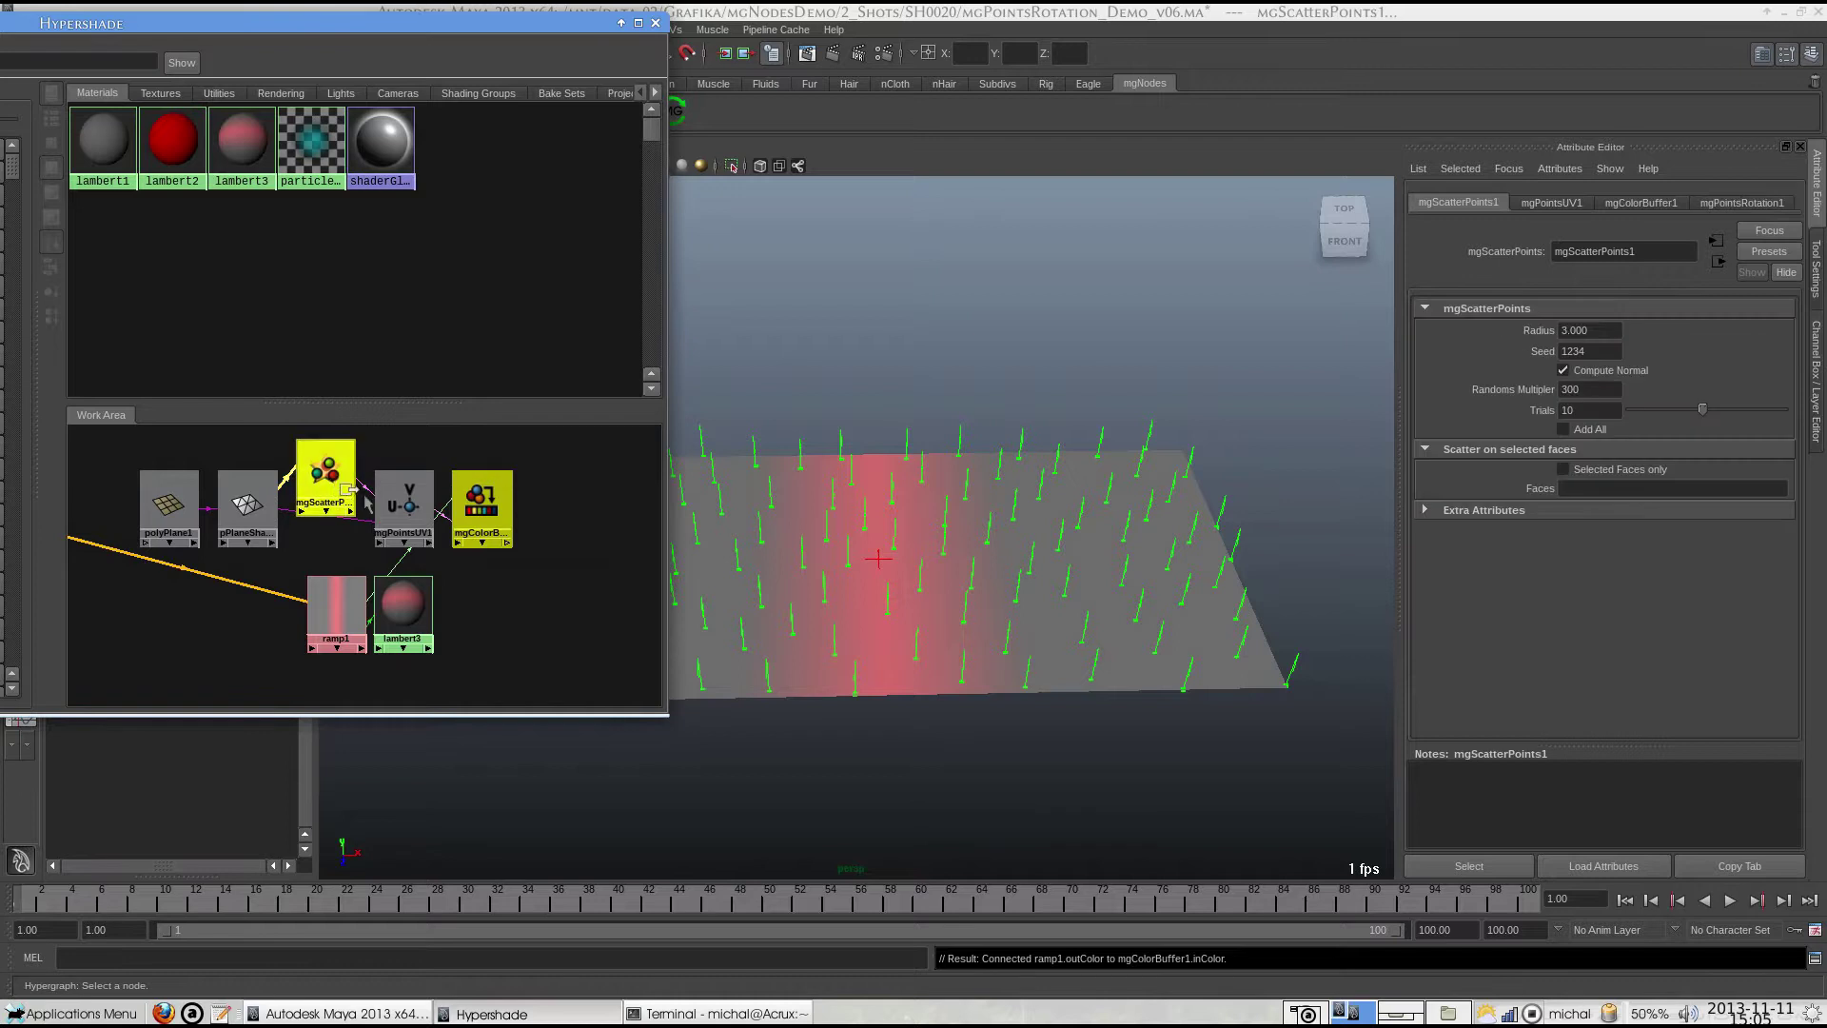
pyautogui.click(655, 24)
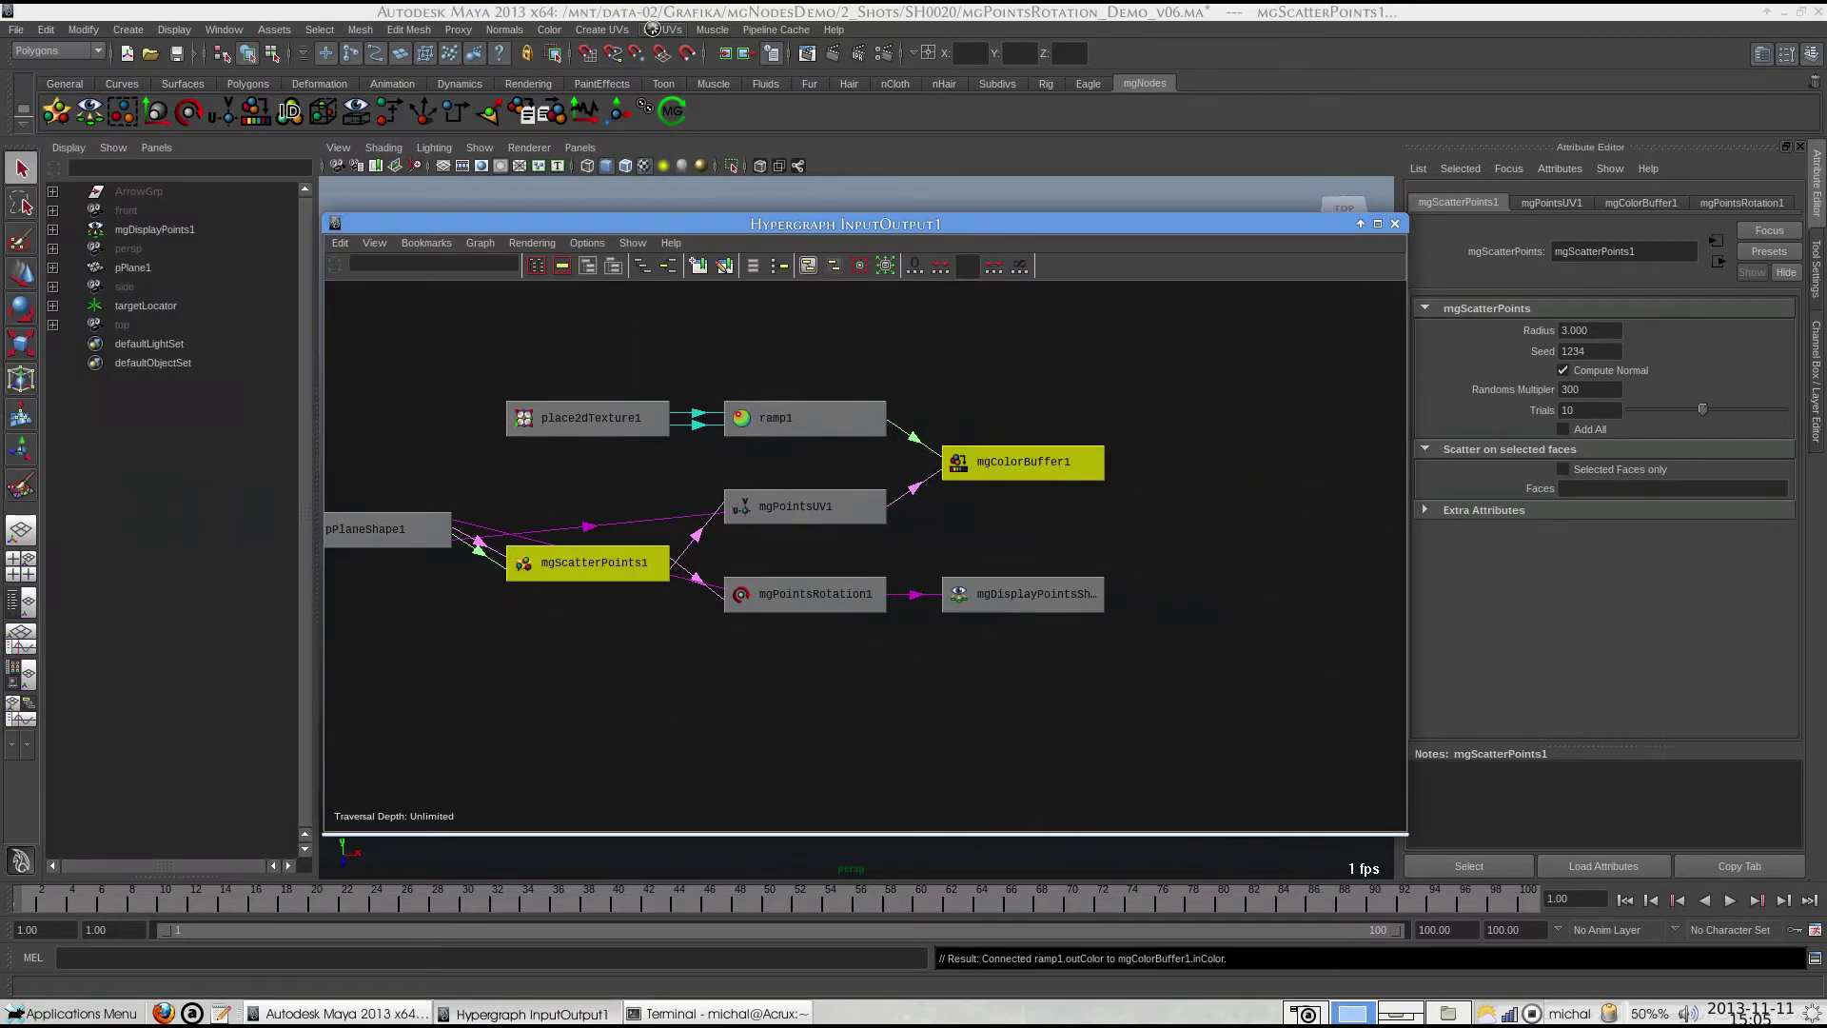
pyautogui.click(1046, 362)
pyautogui.moveTo(1023, 461); pyautogui.dragTo(861, 594, button='middle')
pyautogui.click(894, 661)
pyautogui.click(476, 337)
pyautogui.click(1030, 280)
pyautogui.click(1399, 952)
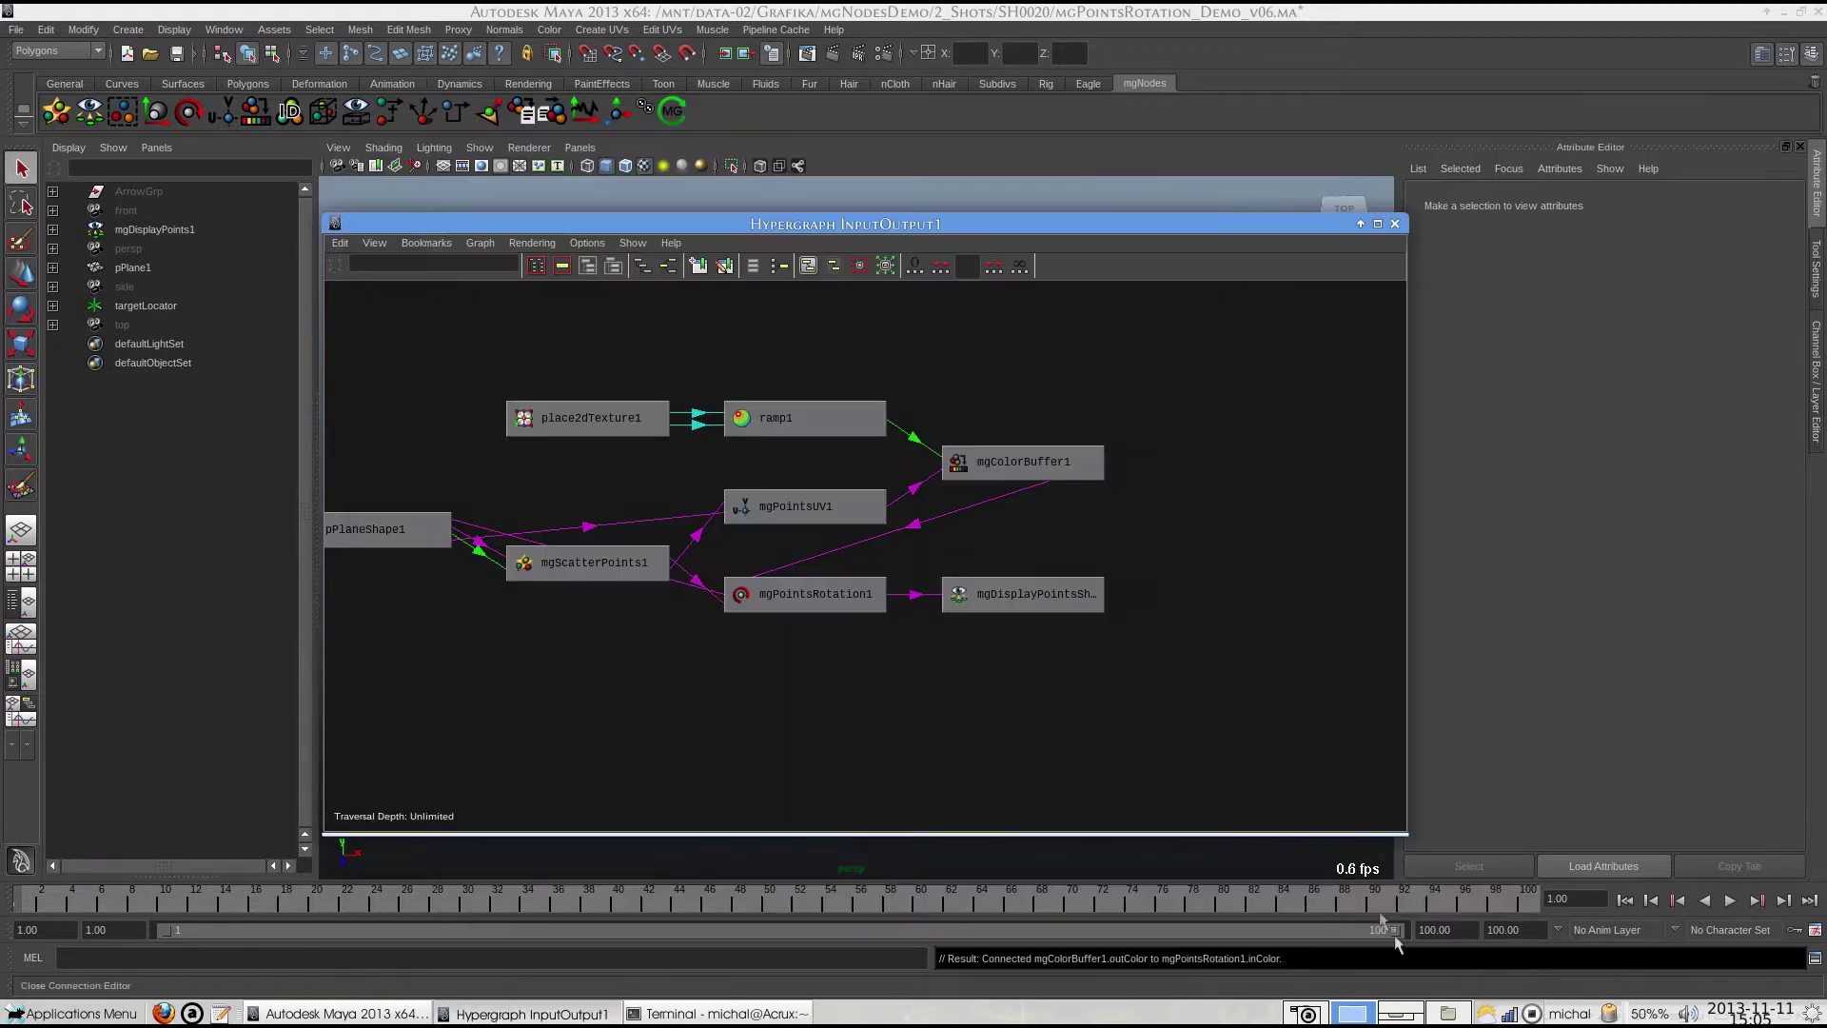
# Key place2dTexture1's first Translate Frame value at 0 on frame 1 and at 1 on frame 100.
pyautogui.click(628, 419)
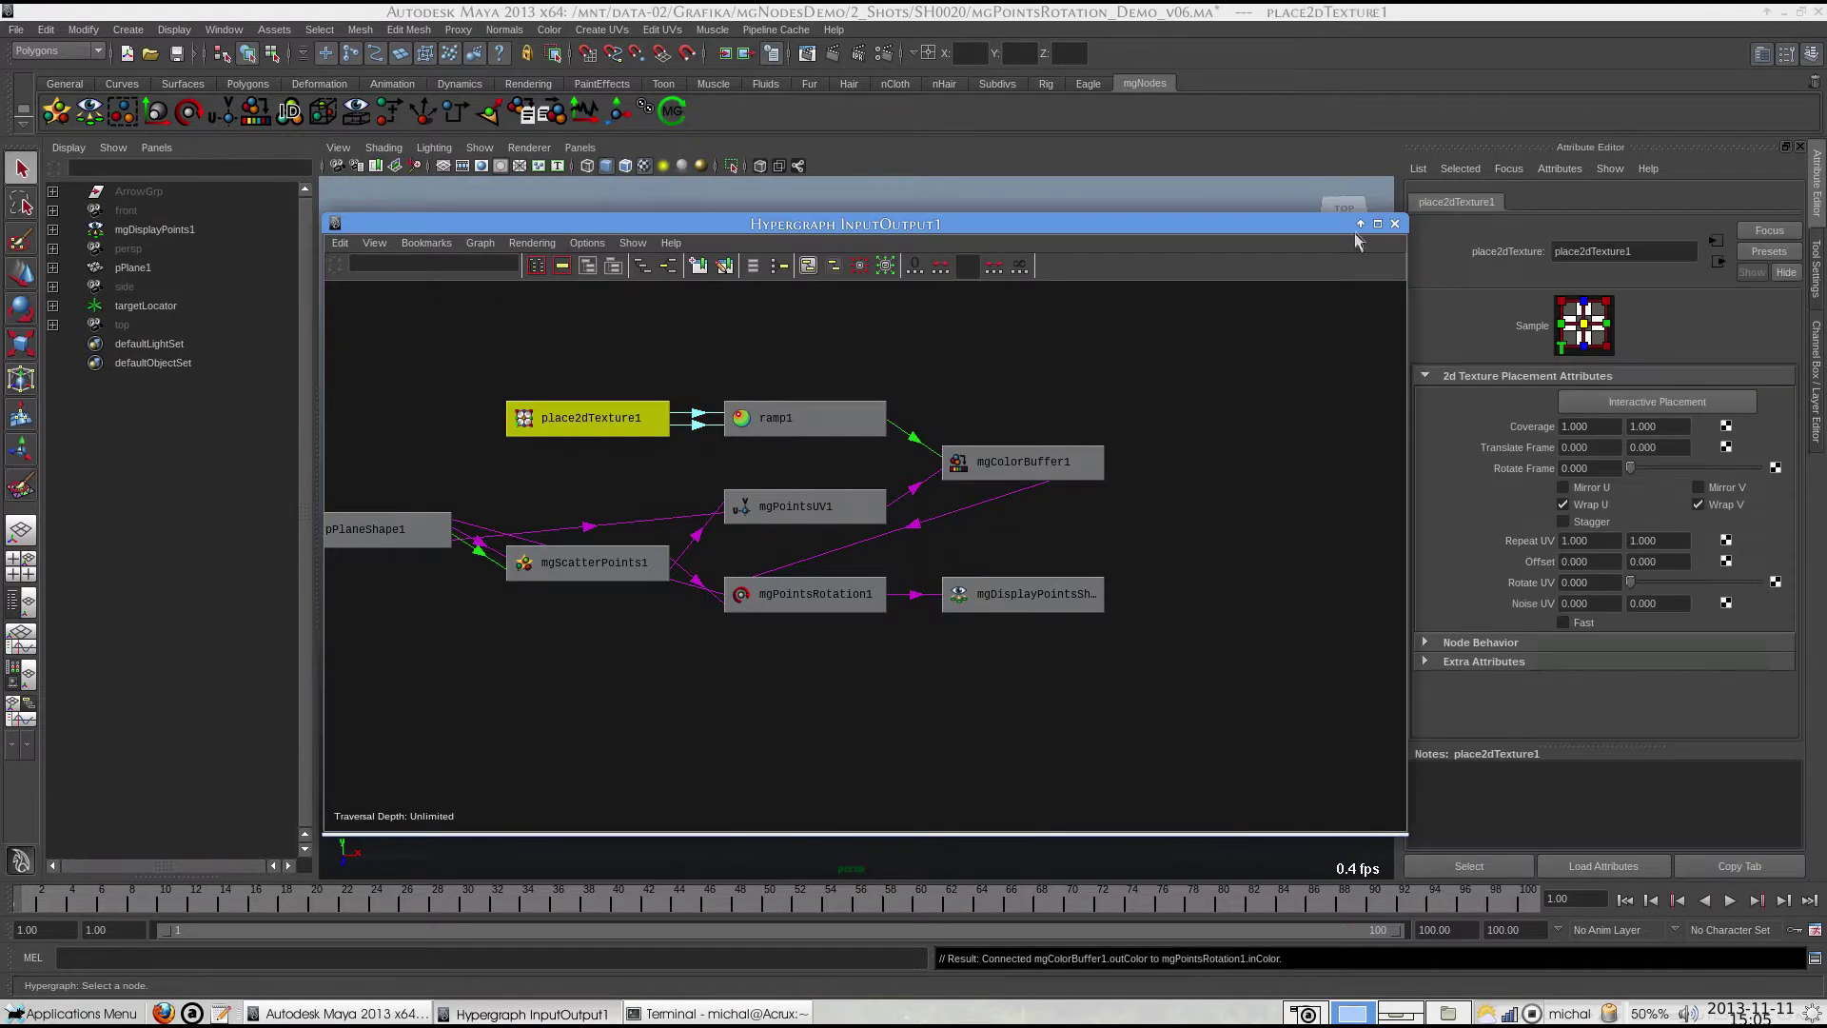
pyautogui.click(1360, 225)
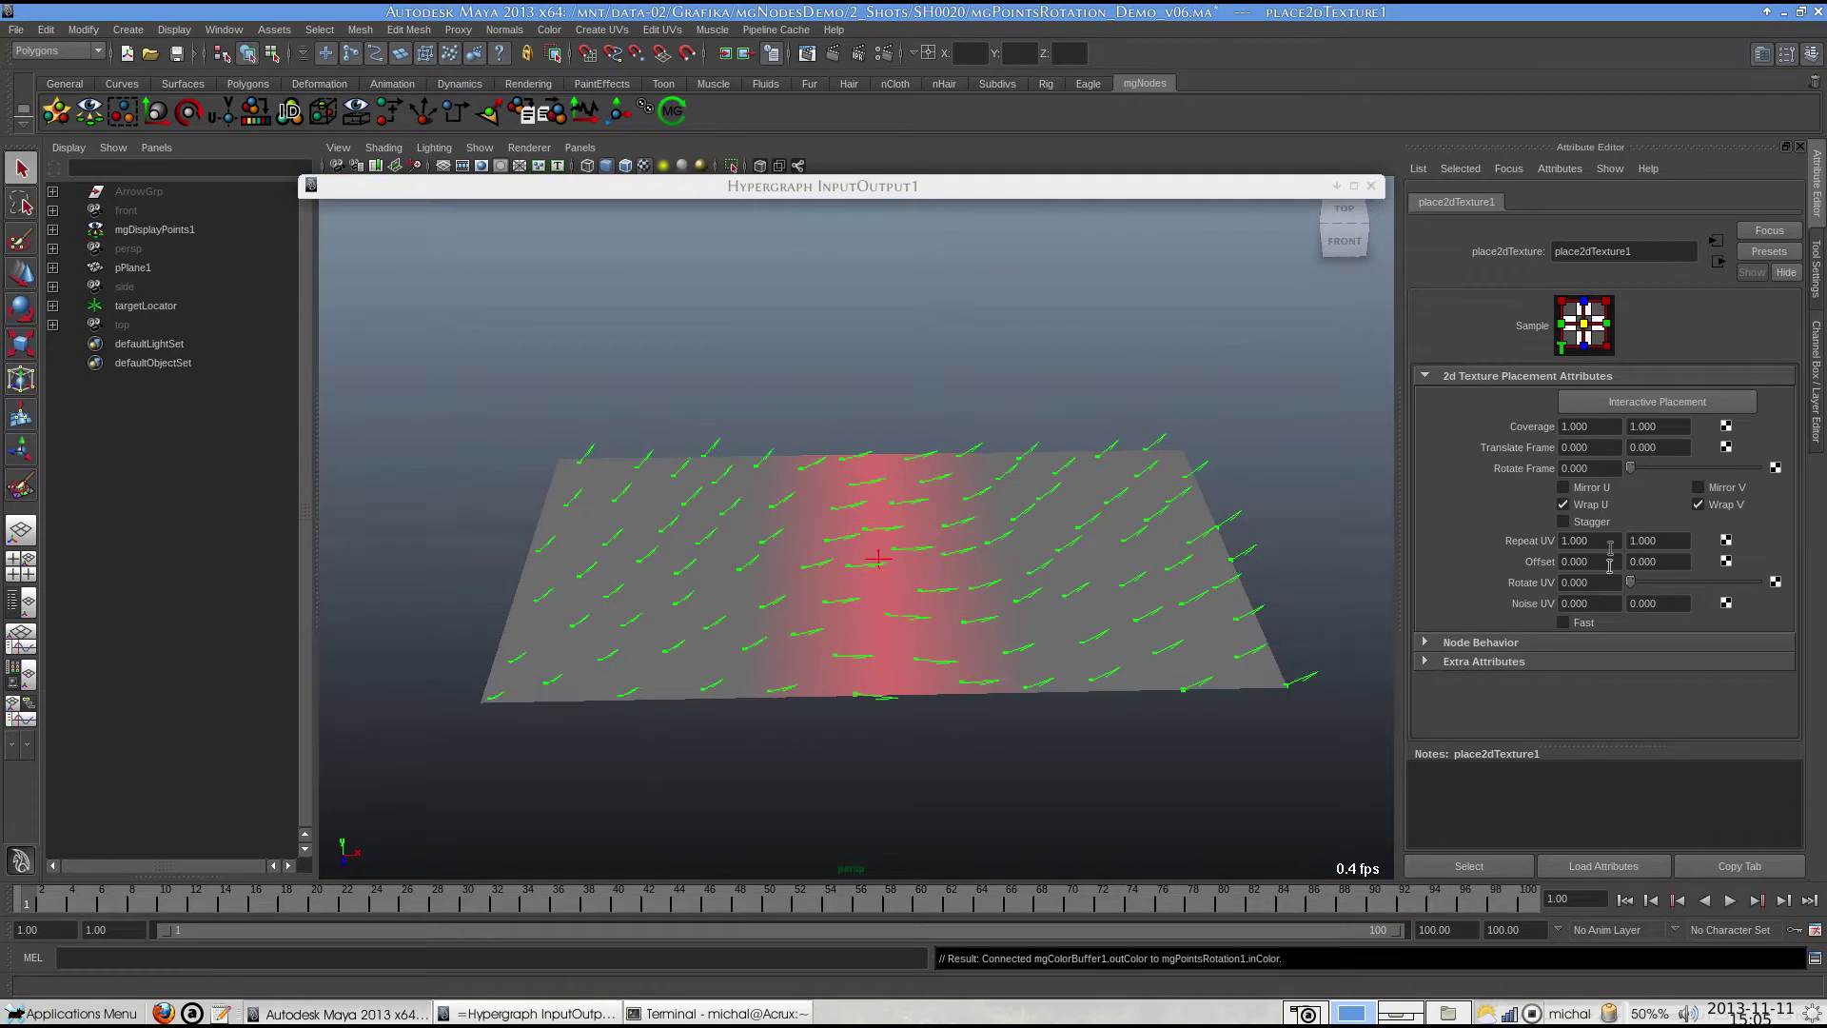
pyautogui.rightClick(1586, 447)
pyautogui.click(1613, 479)
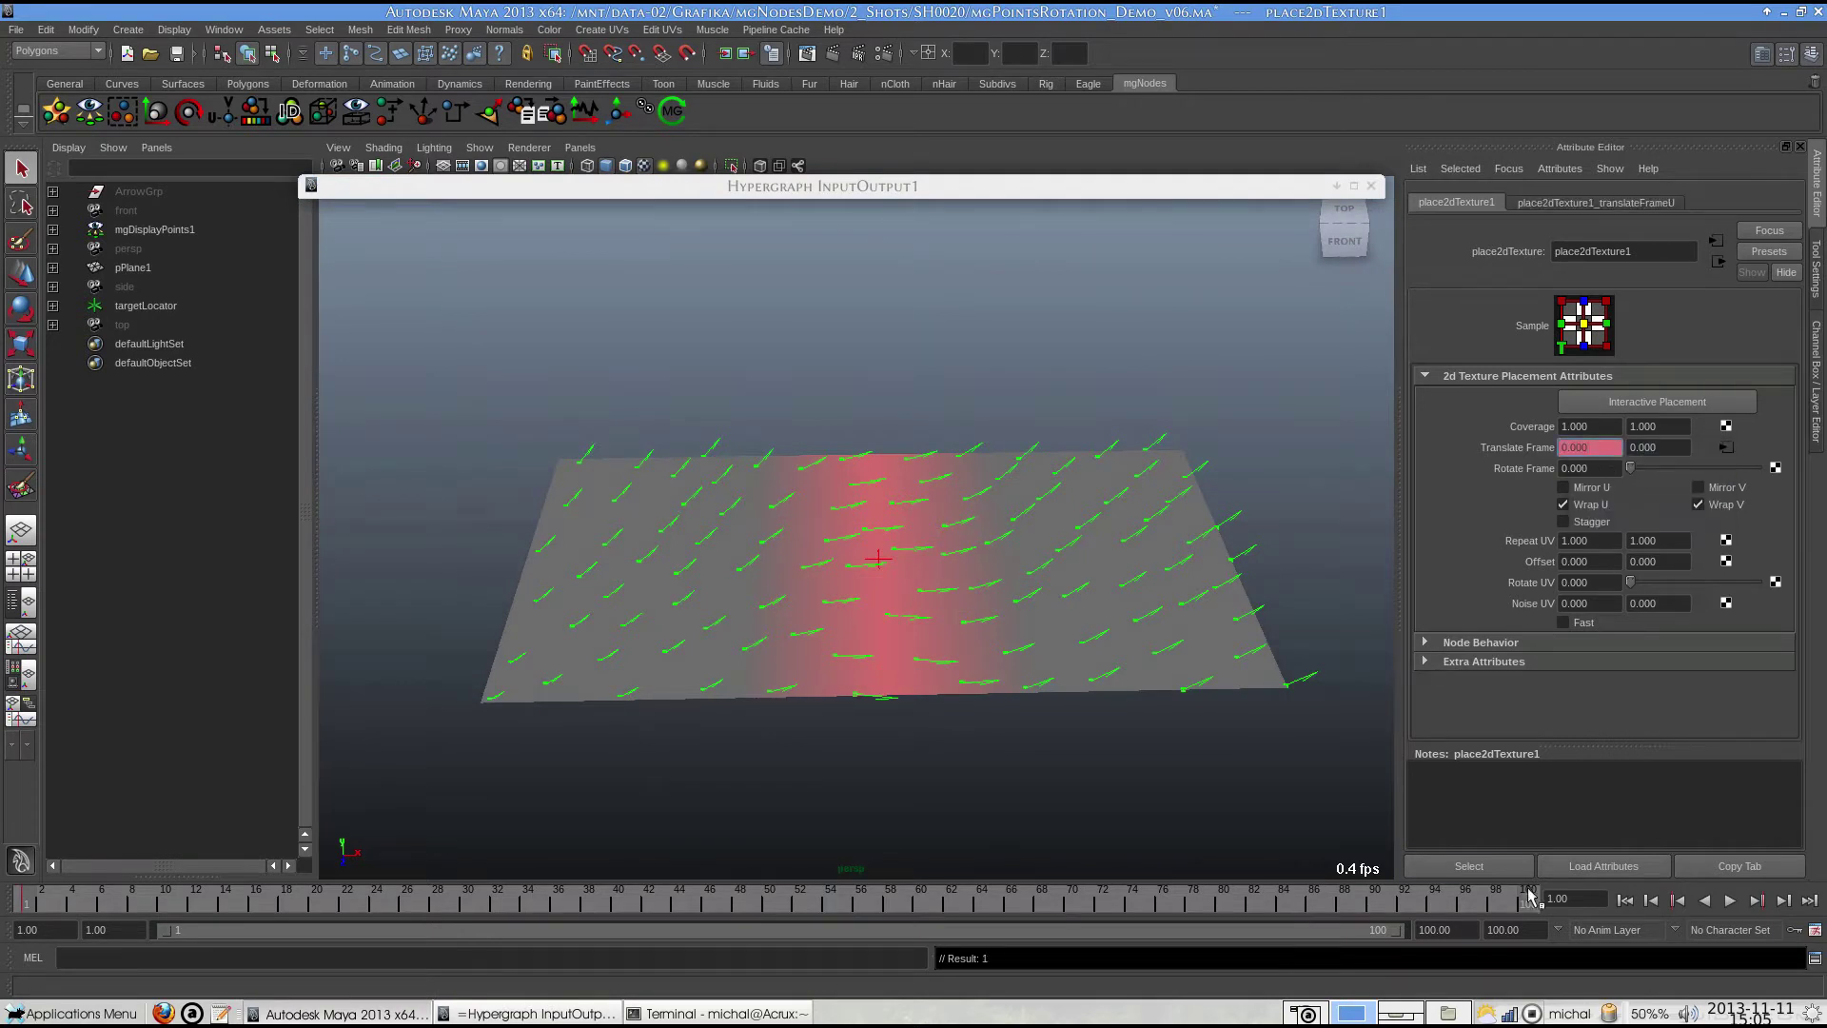
pyautogui.rightClick(1586, 451)
pyautogui.click(1589, 490)
# Enable Add Color Mode on mgPointsRotation1 and play the animation.
pyautogui.click(1337, 186)
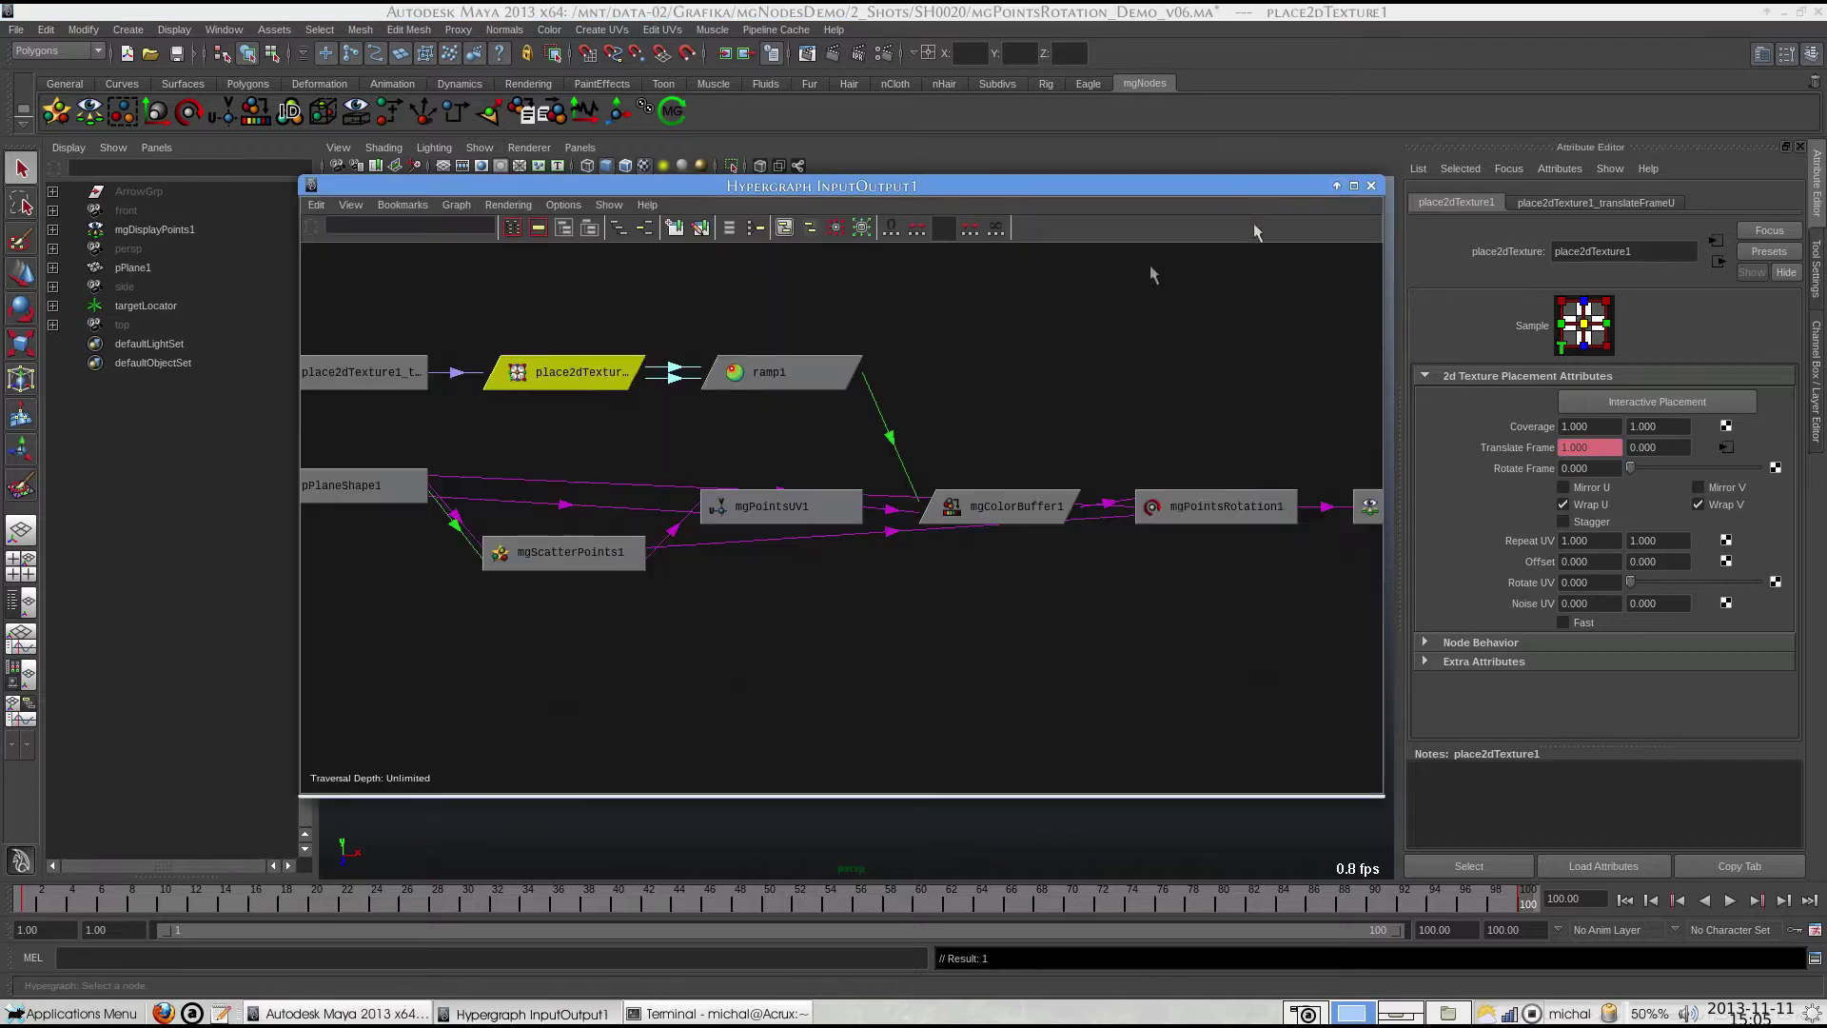
pyautogui.click(1216, 507)
pyautogui.click(1370, 188)
pyautogui.click(1563, 463)
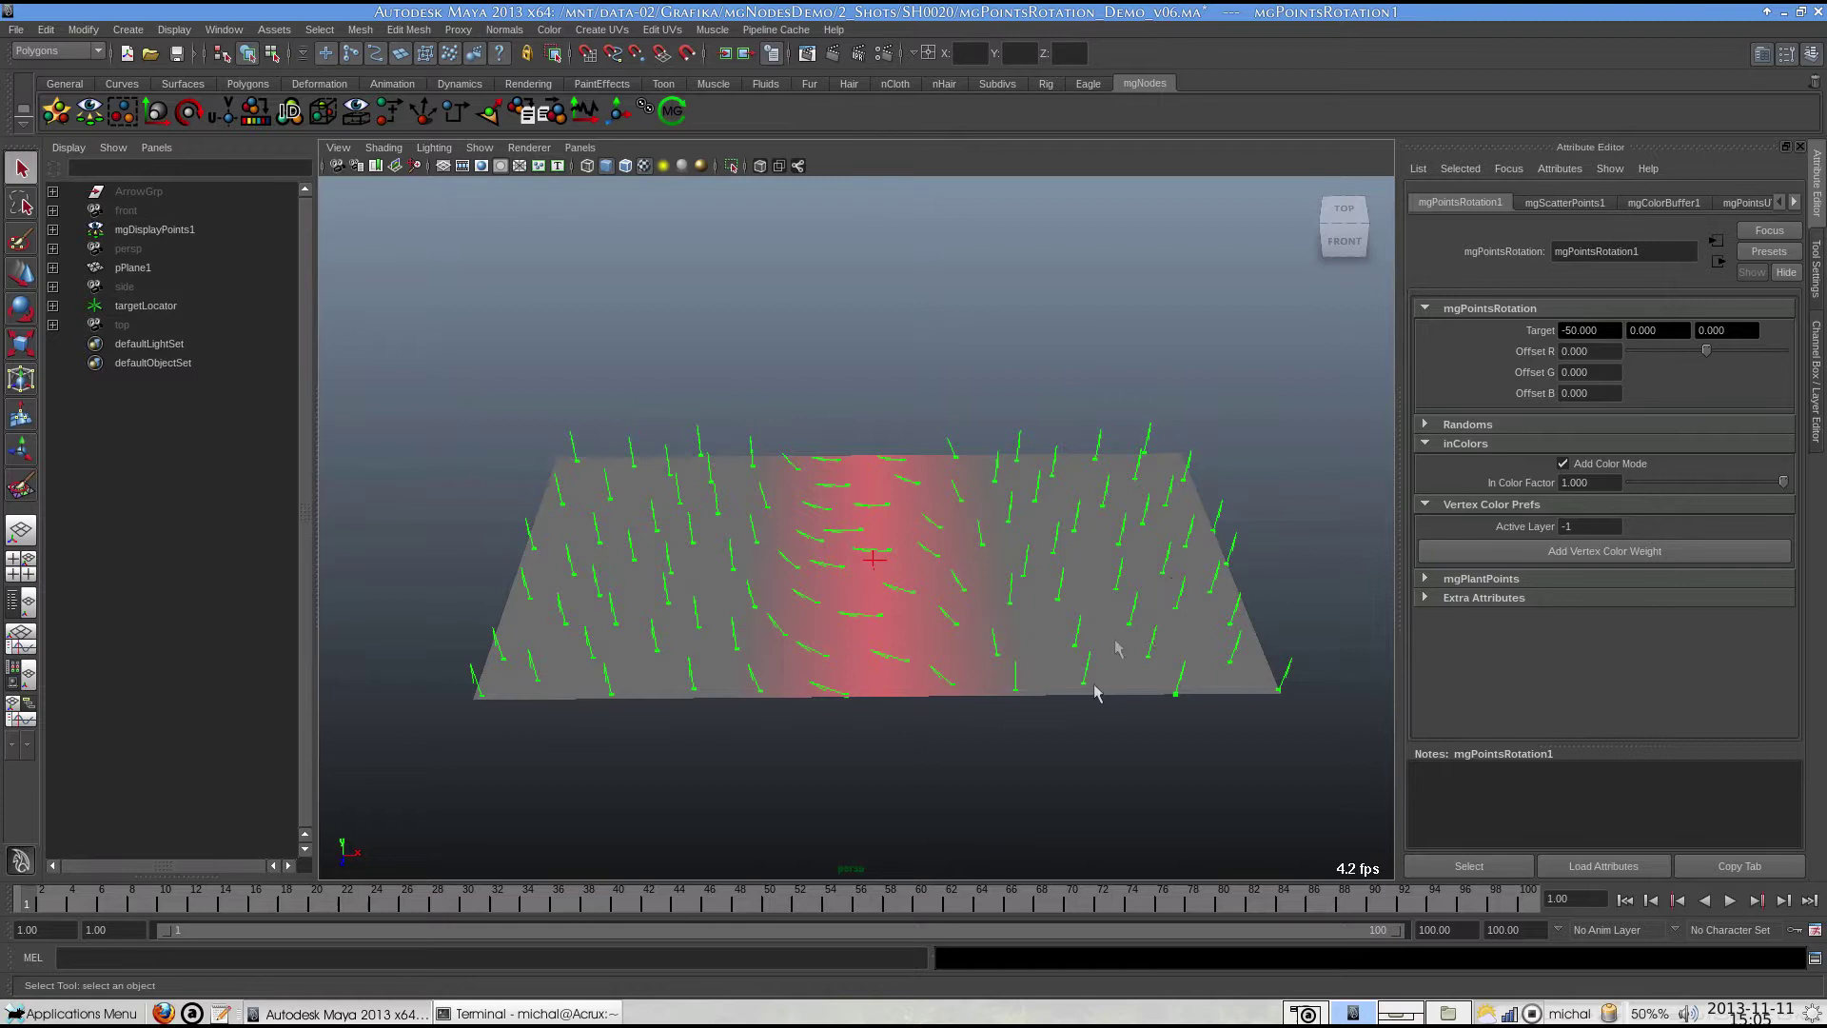
pyautogui.keyDown('alt'); pyautogui.moveTo(1094, 693); pyautogui.dragTo(1123, 628); pyautogui.keyUp('alt')
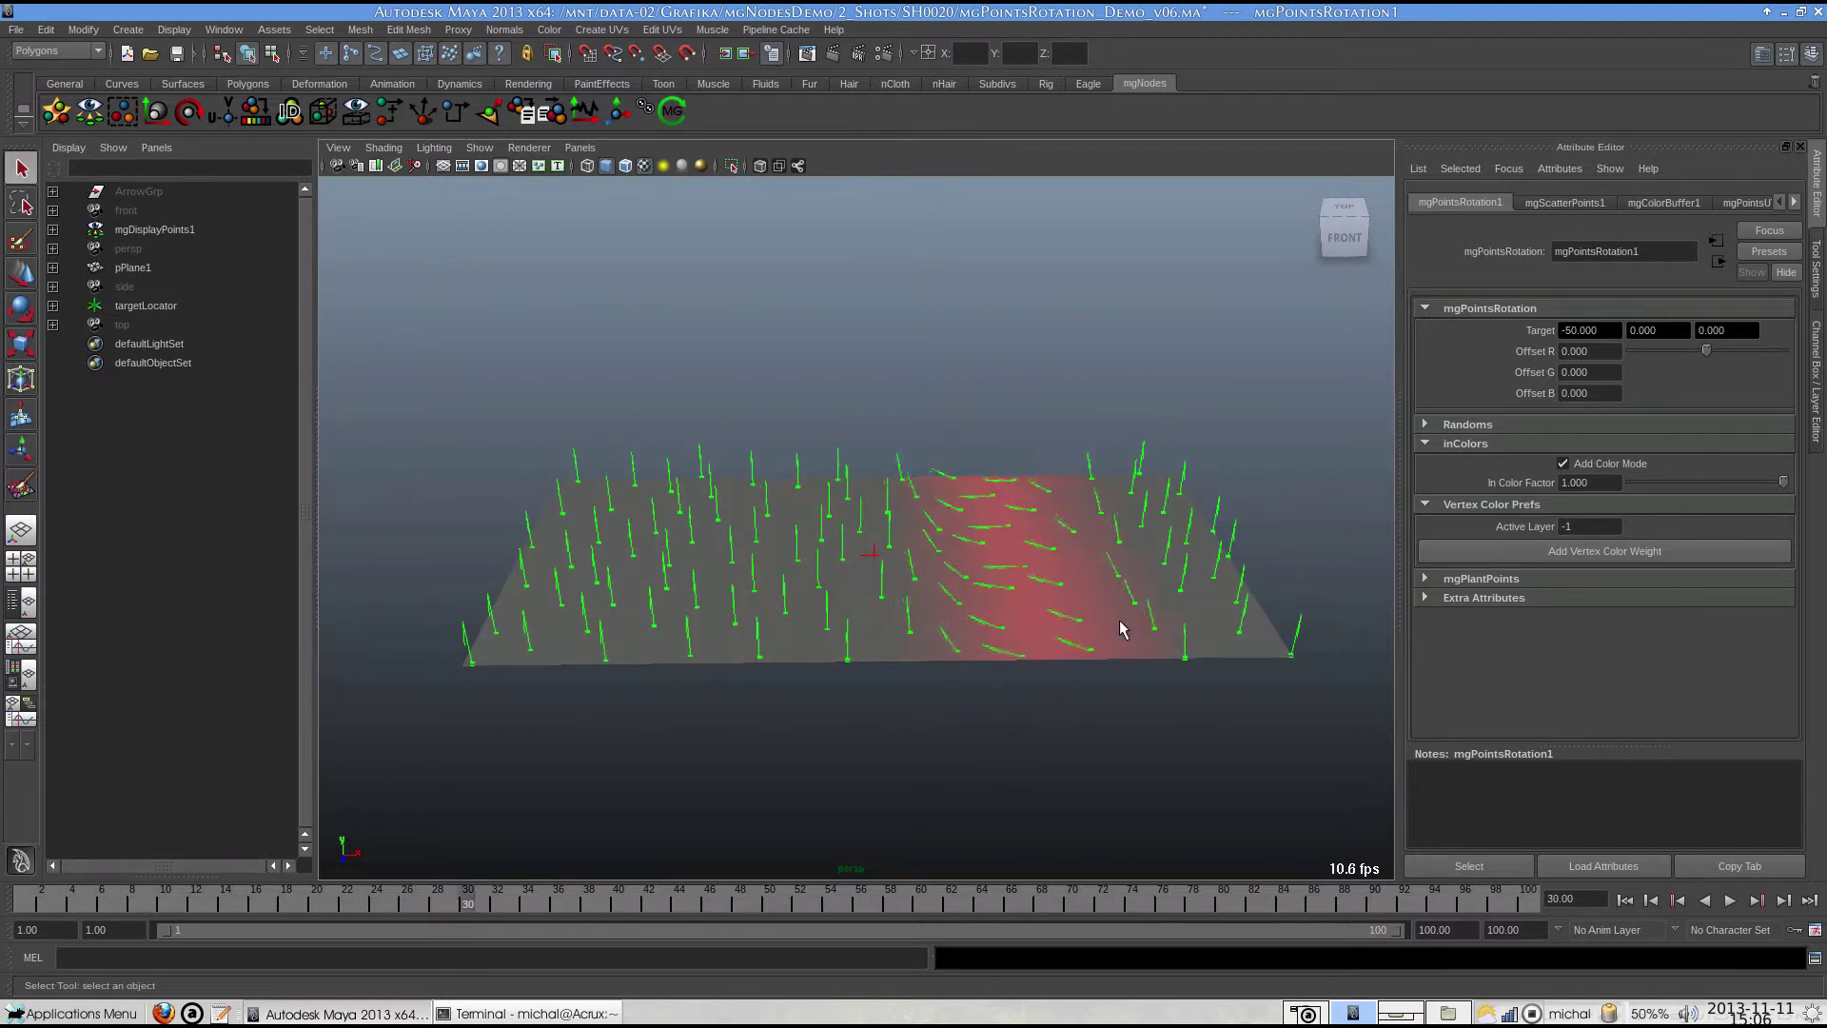
pyautogui.hotkey('alt', 'v')
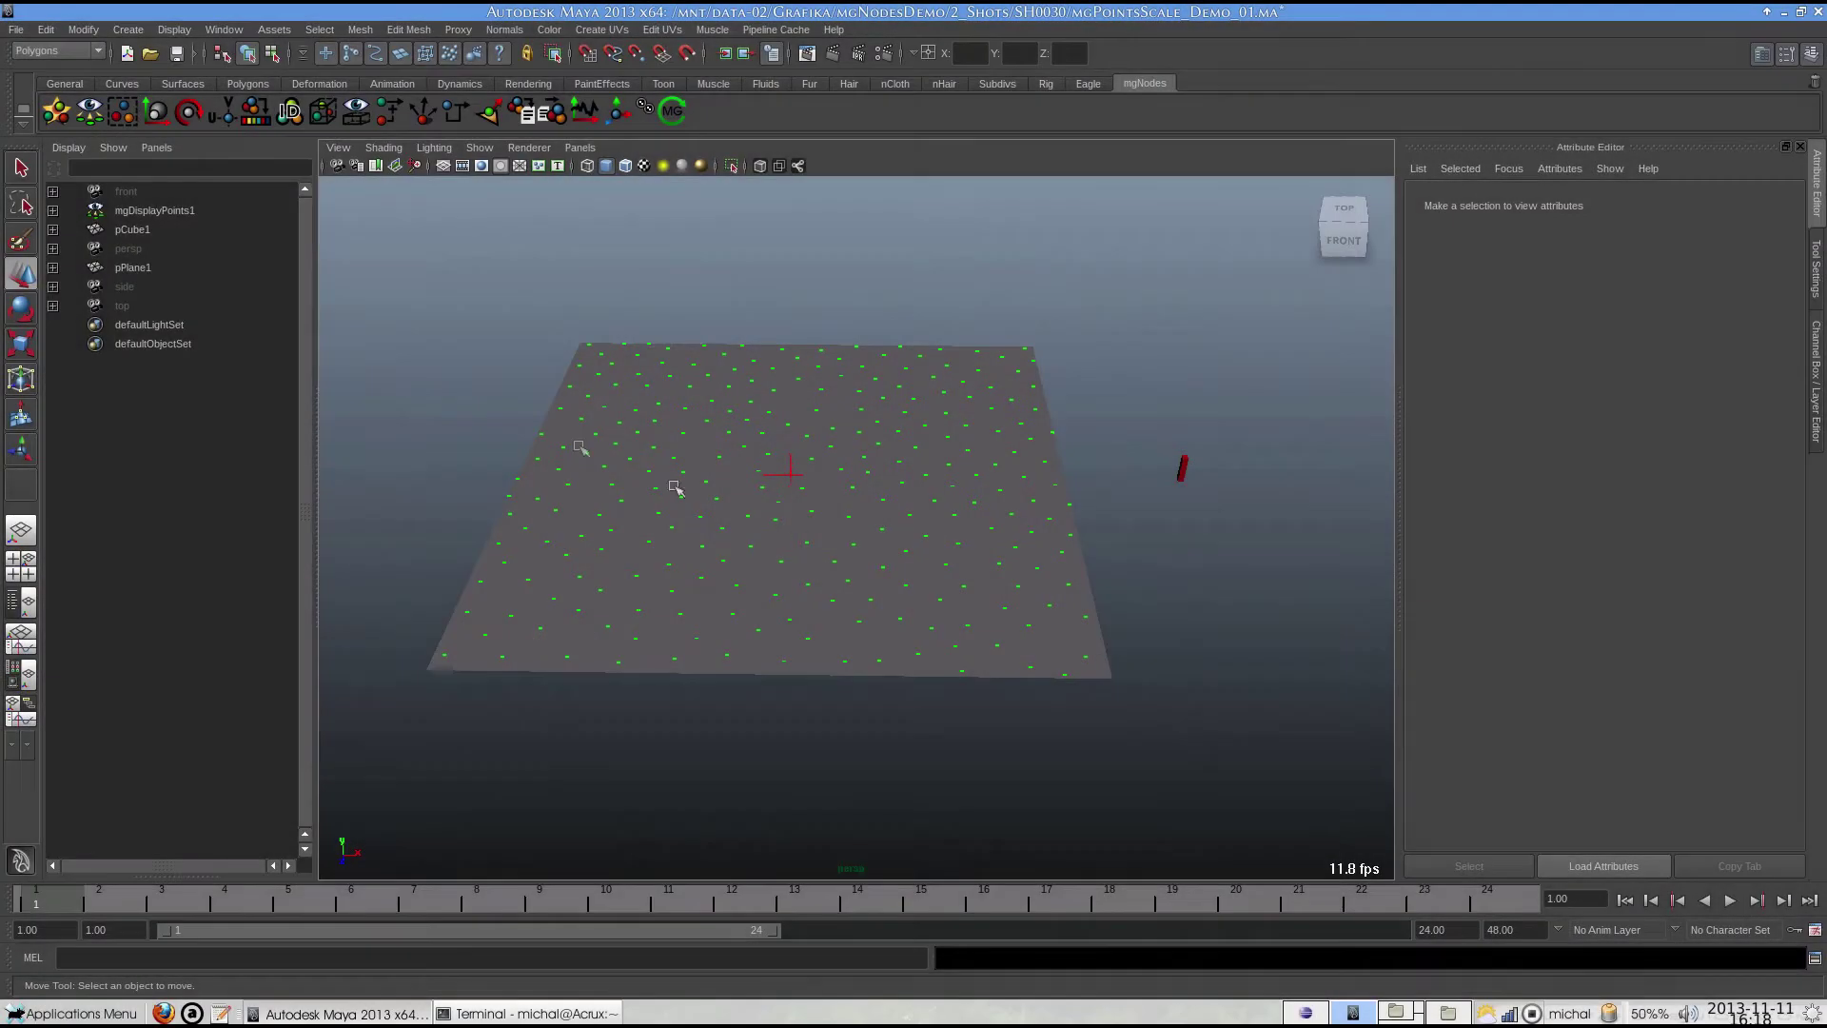
# Create an instancer node and connect mgScatterPoints1's outPoints to its inputPoints.
pyautogui.click(152, 211)
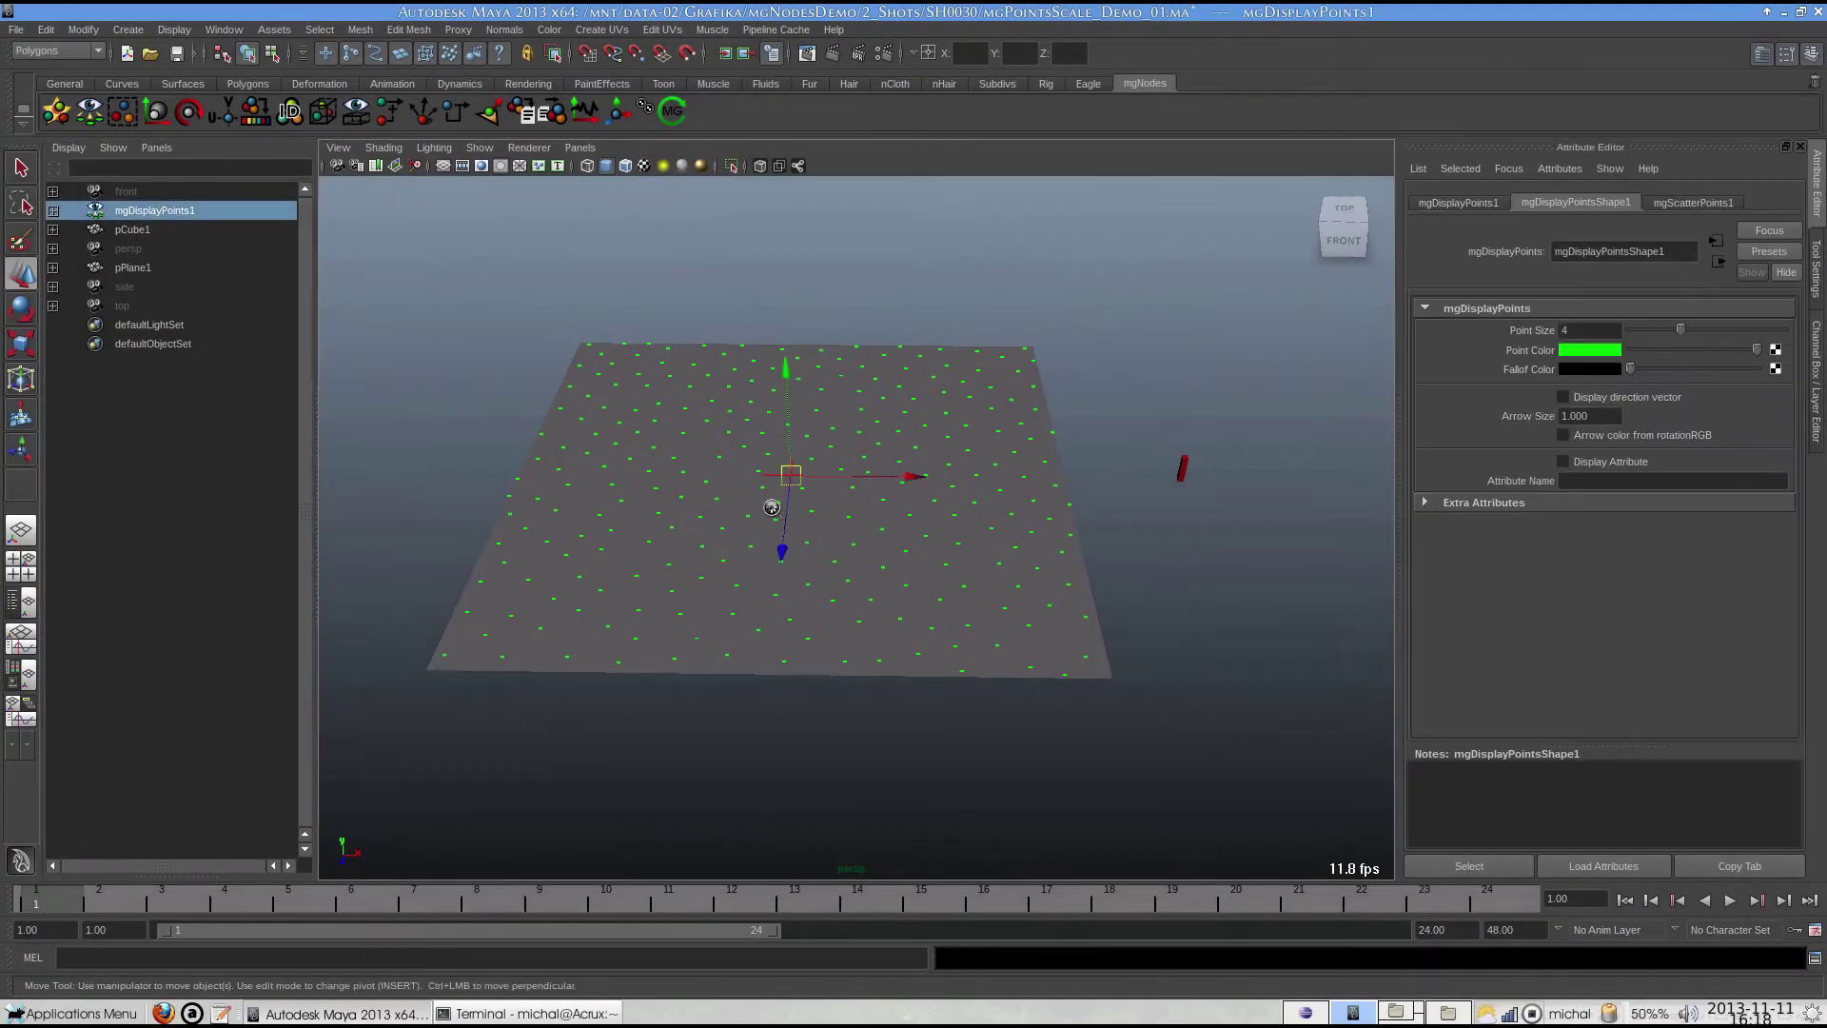
pyautogui.click(647, 113)
pyautogui.moveTo(989, 487); pyautogui.dragTo(749, 590)
pyautogui.moveTo(750, 590); pyautogui.dragTo(752, 593, button='middle')
pyautogui.click(838, 786)
pyautogui.click(454, 394)
pyautogui.scroll(-10, 979, 720)
pyautogui.scroll(3, 979, 721)
pyautogui.click(1069, 527)
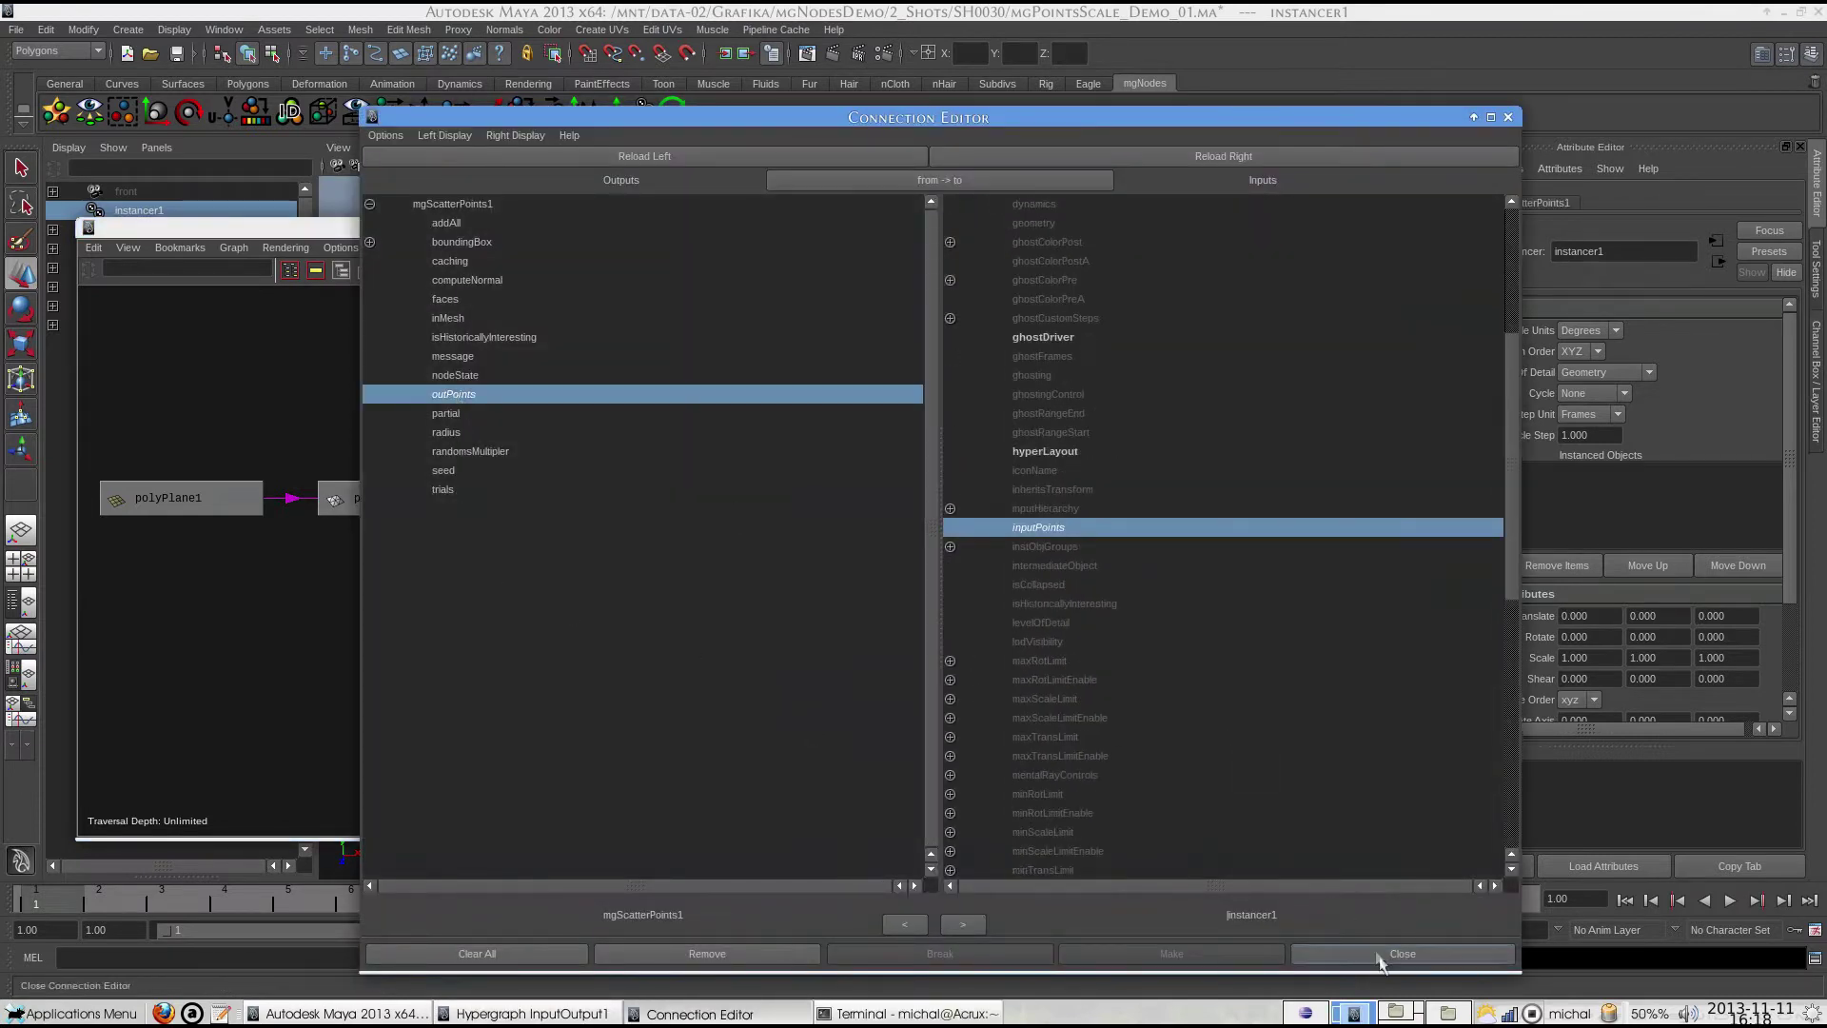
pyautogui.click(1380, 961)
# Add the red pCube1 to the instanced objects of instancer1.
pyautogui.keyDown('super'); pyautogui.moveTo(1017, 705); pyautogui.dragTo(893, 660); pyautogui.keyUp('super')
pyautogui.click(1180, 475)
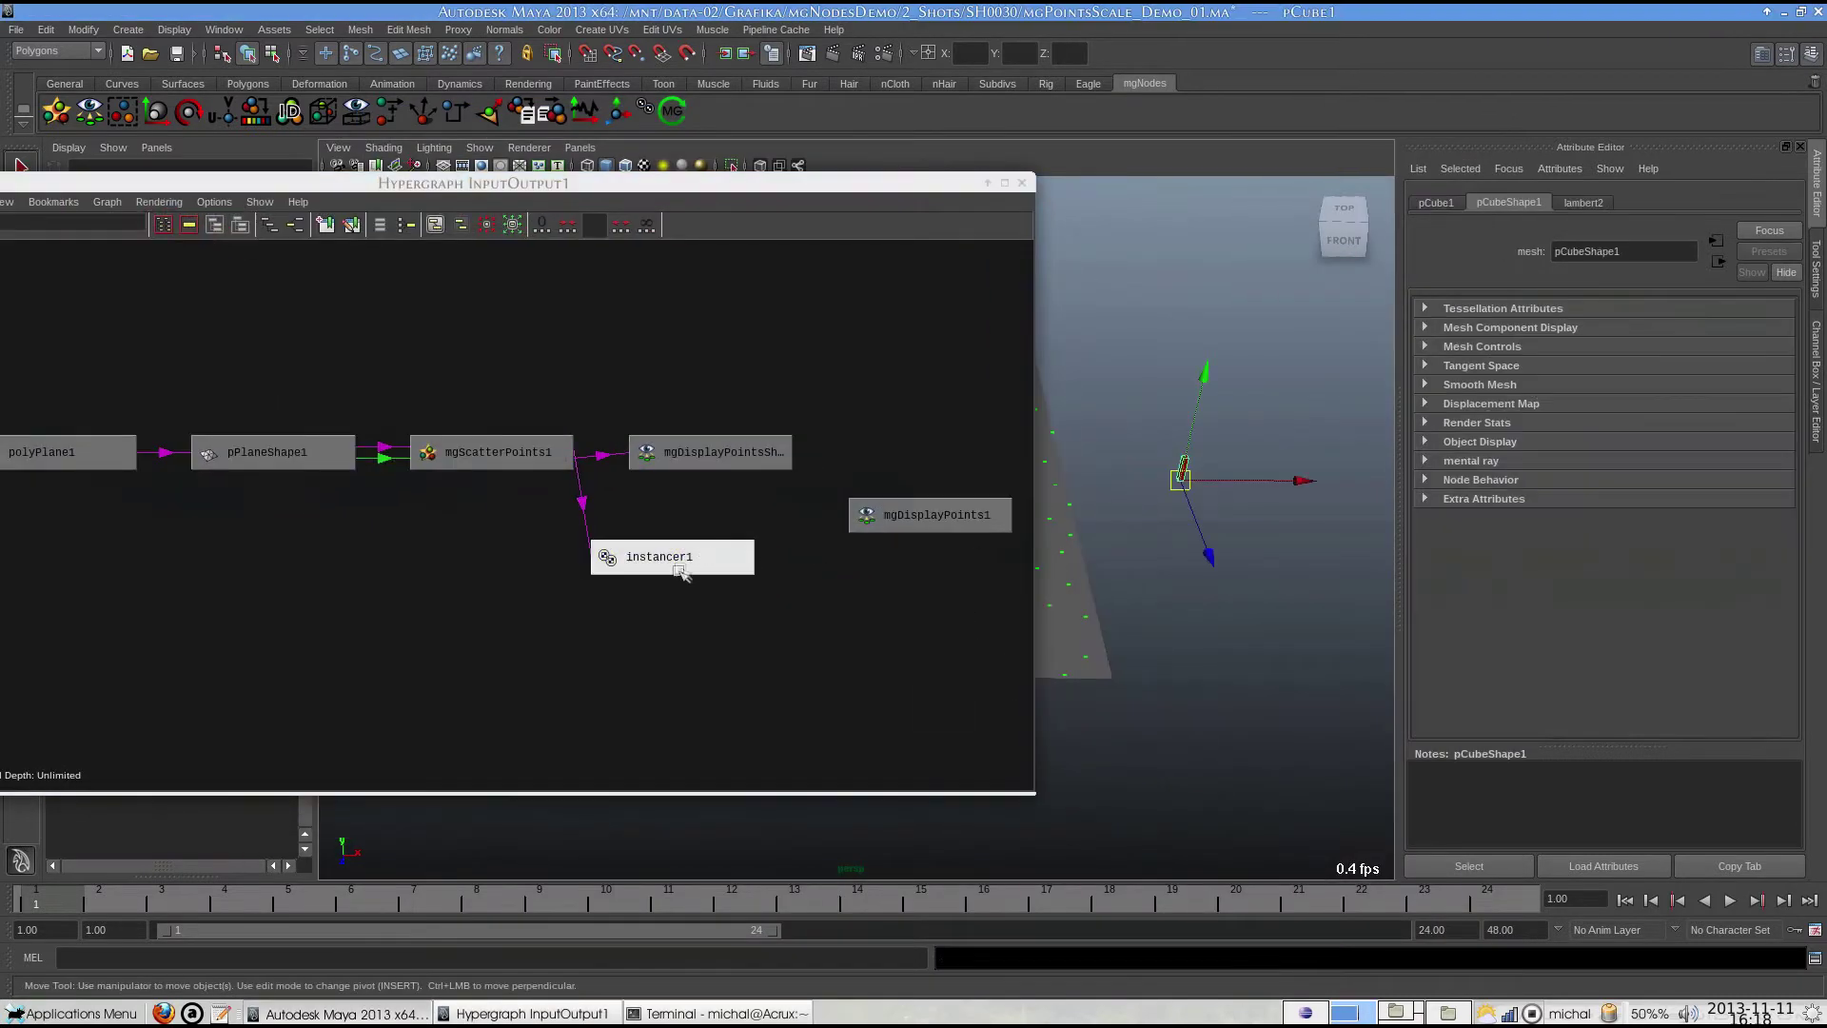
pyautogui.keyDown('shift'); pyautogui.click(680, 561); pyautogui.keyUp('shift')
pyautogui.click(986, 184)
pyautogui.moveTo(980, 191); pyautogui.dragTo(1215, 136)
pyautogui.click(879, 492)
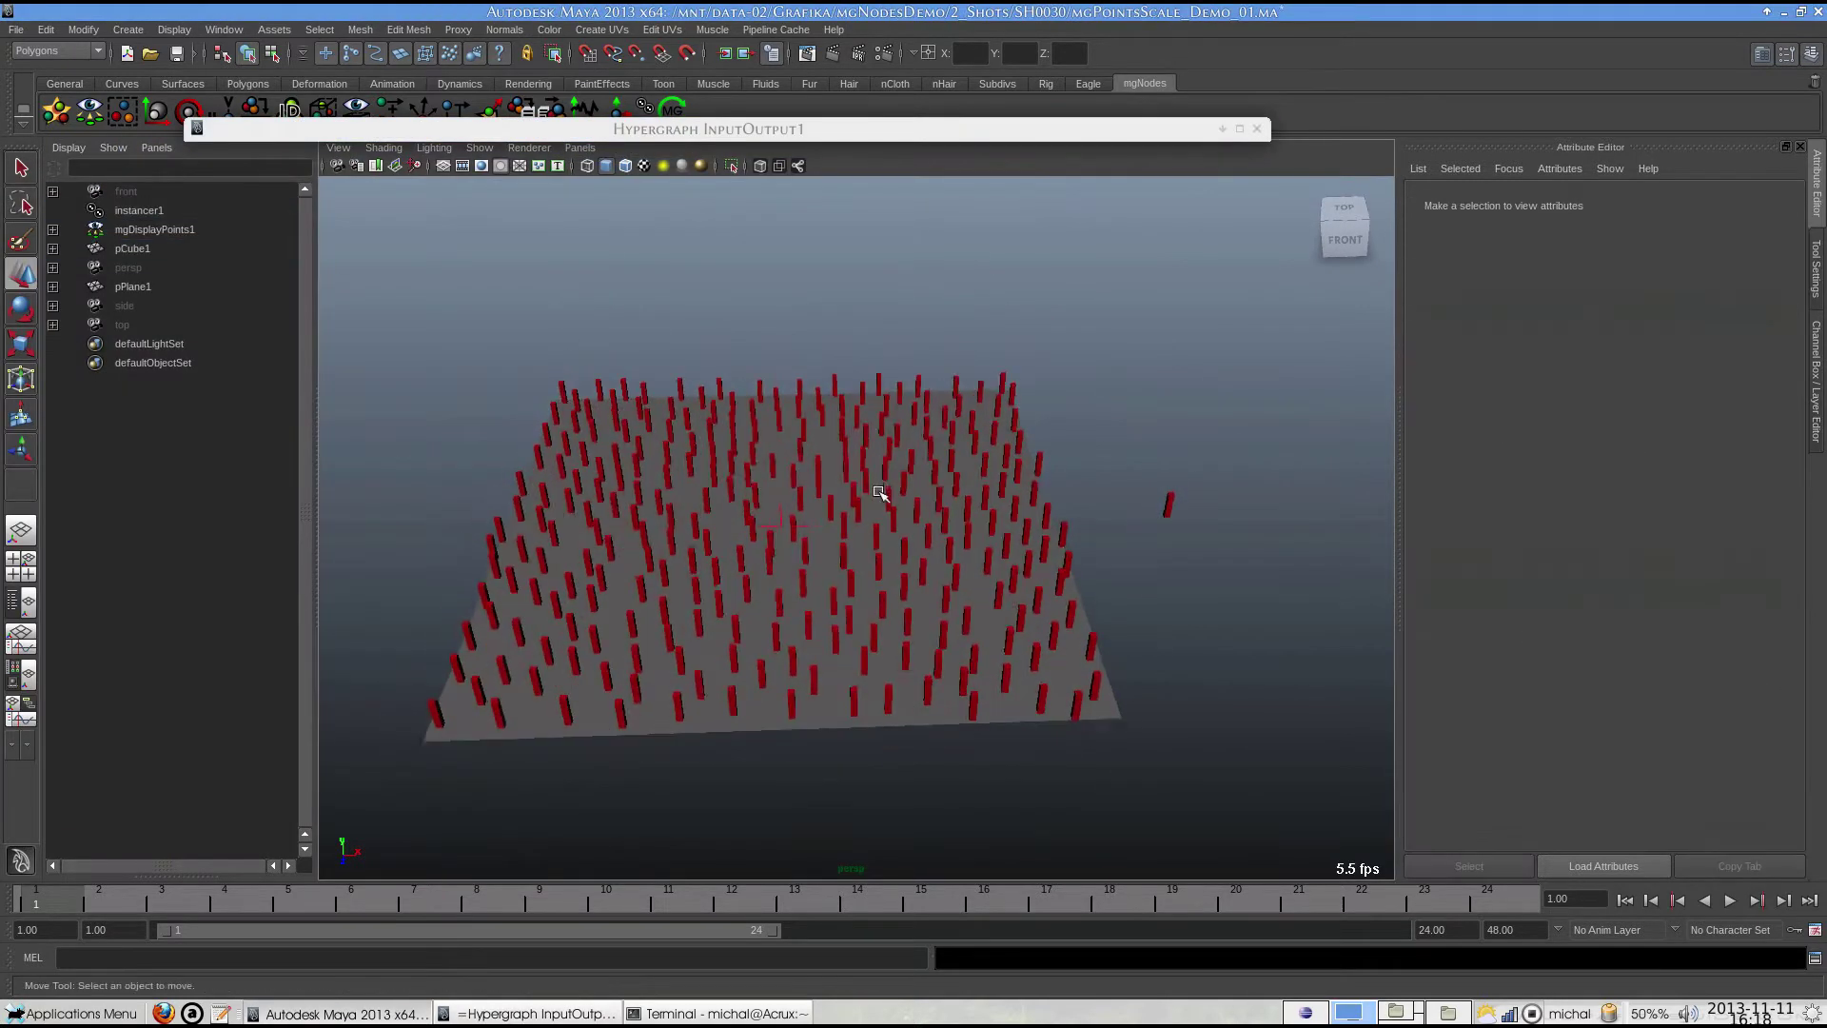
# Create an mgPointsScale node and connect mgScatterPoints1's outPoints to its inPoints.
pyautogui.doubleClick(857, 133)
pyautogui.moveTo(856, 133); pyautogui.dragTo(867, 202)
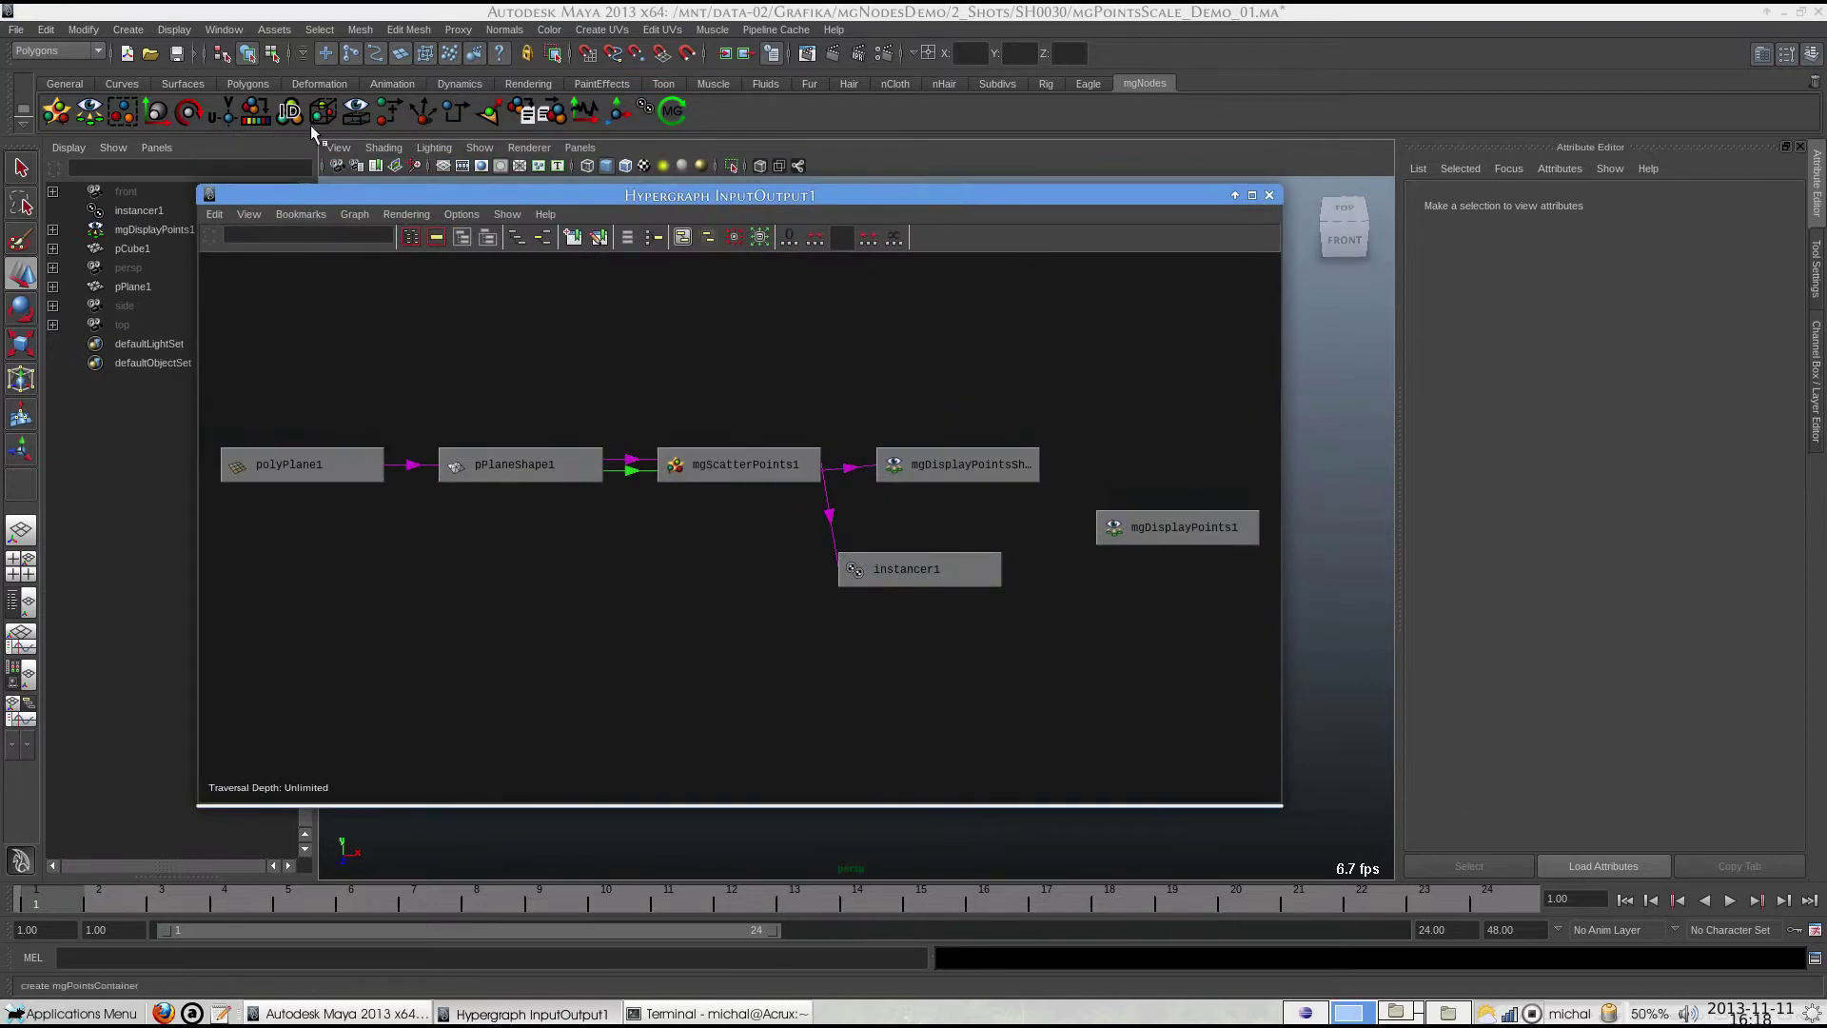
pyautogui.click(222, 114)
pyautogui.moveTo(1051, 514); pyautogui.dragTo(829, 596)
pyautogui.moveTo(752, 493); pyautogui.dragTo(854, 597, button='middle')
pyautogui.click(902, 702)
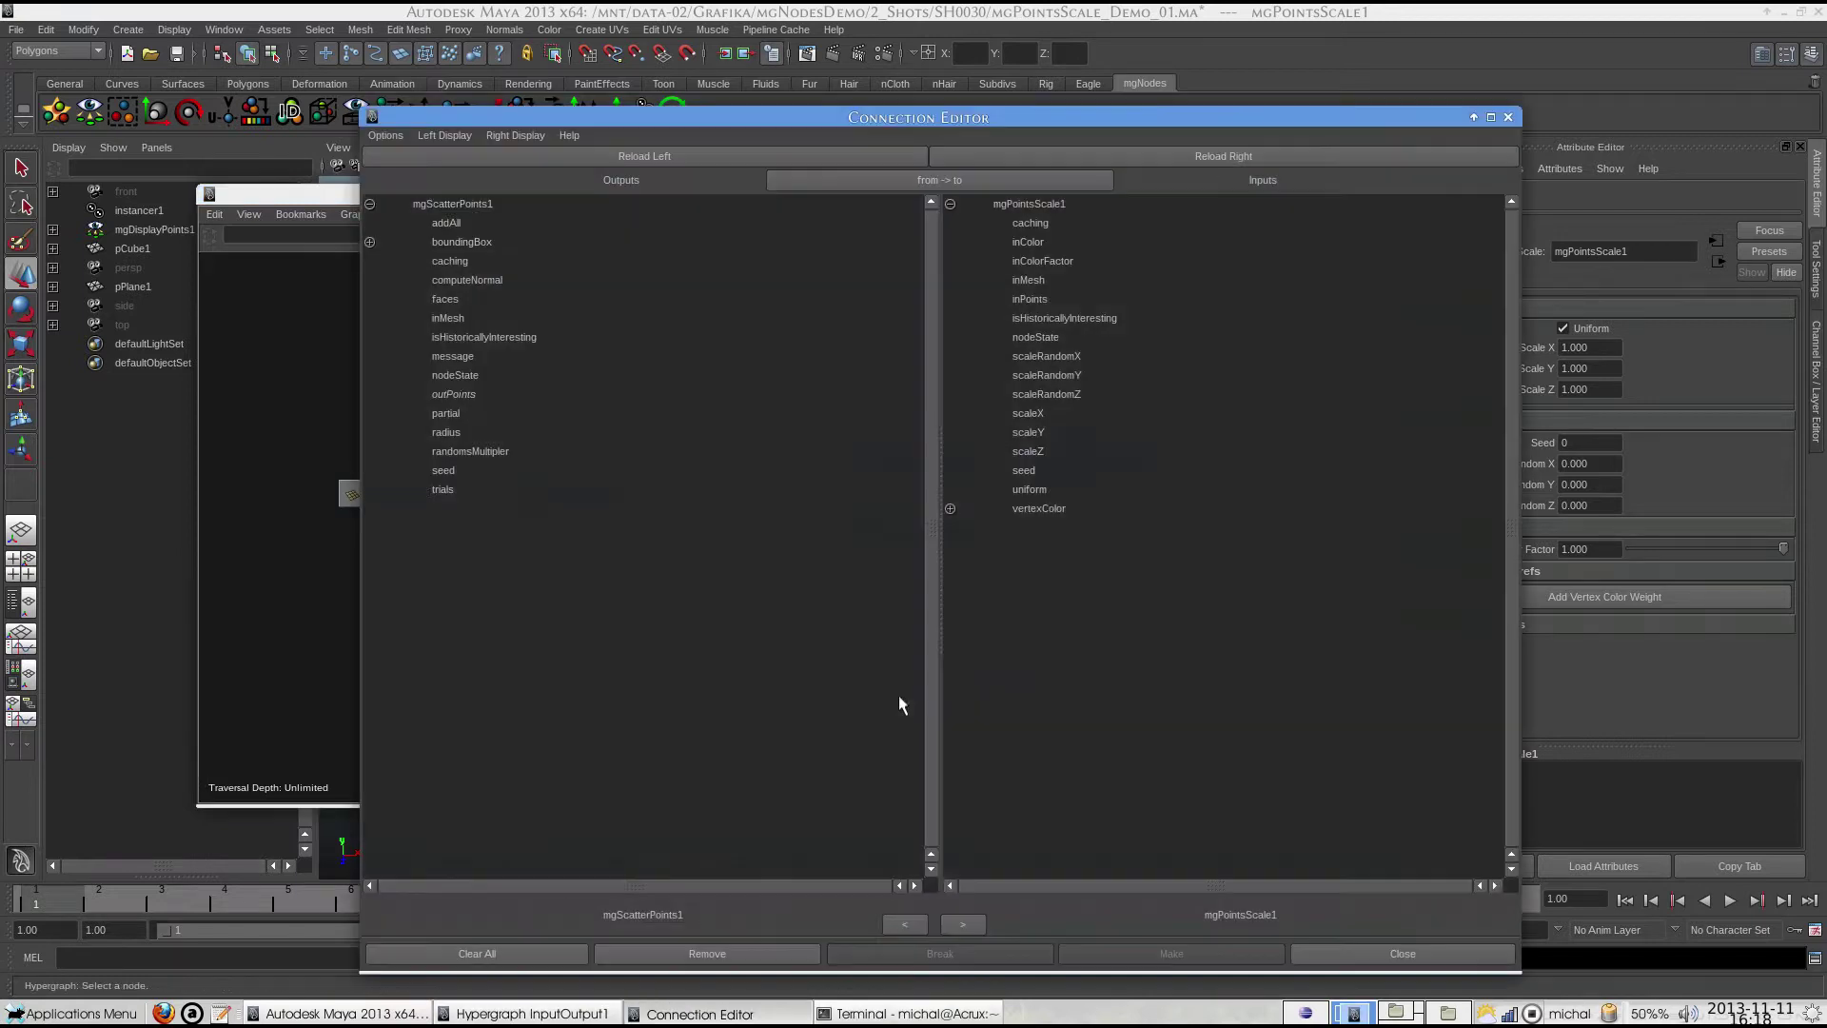
pyautogui.click(453, 394)
pyautogui.click(1029, 299)
pyautogui.click(1403, 954)
# Connect mgPointsScale1's outPoints to instancer1's inputPoints and close the Hypergraph.
pyautogui.moveTo(945, 542); pyautogui.dragTo(1076, 557)
pyautogui.moveTo(851, 590); pyautogui.dragTo(1012, 550, button='middle')
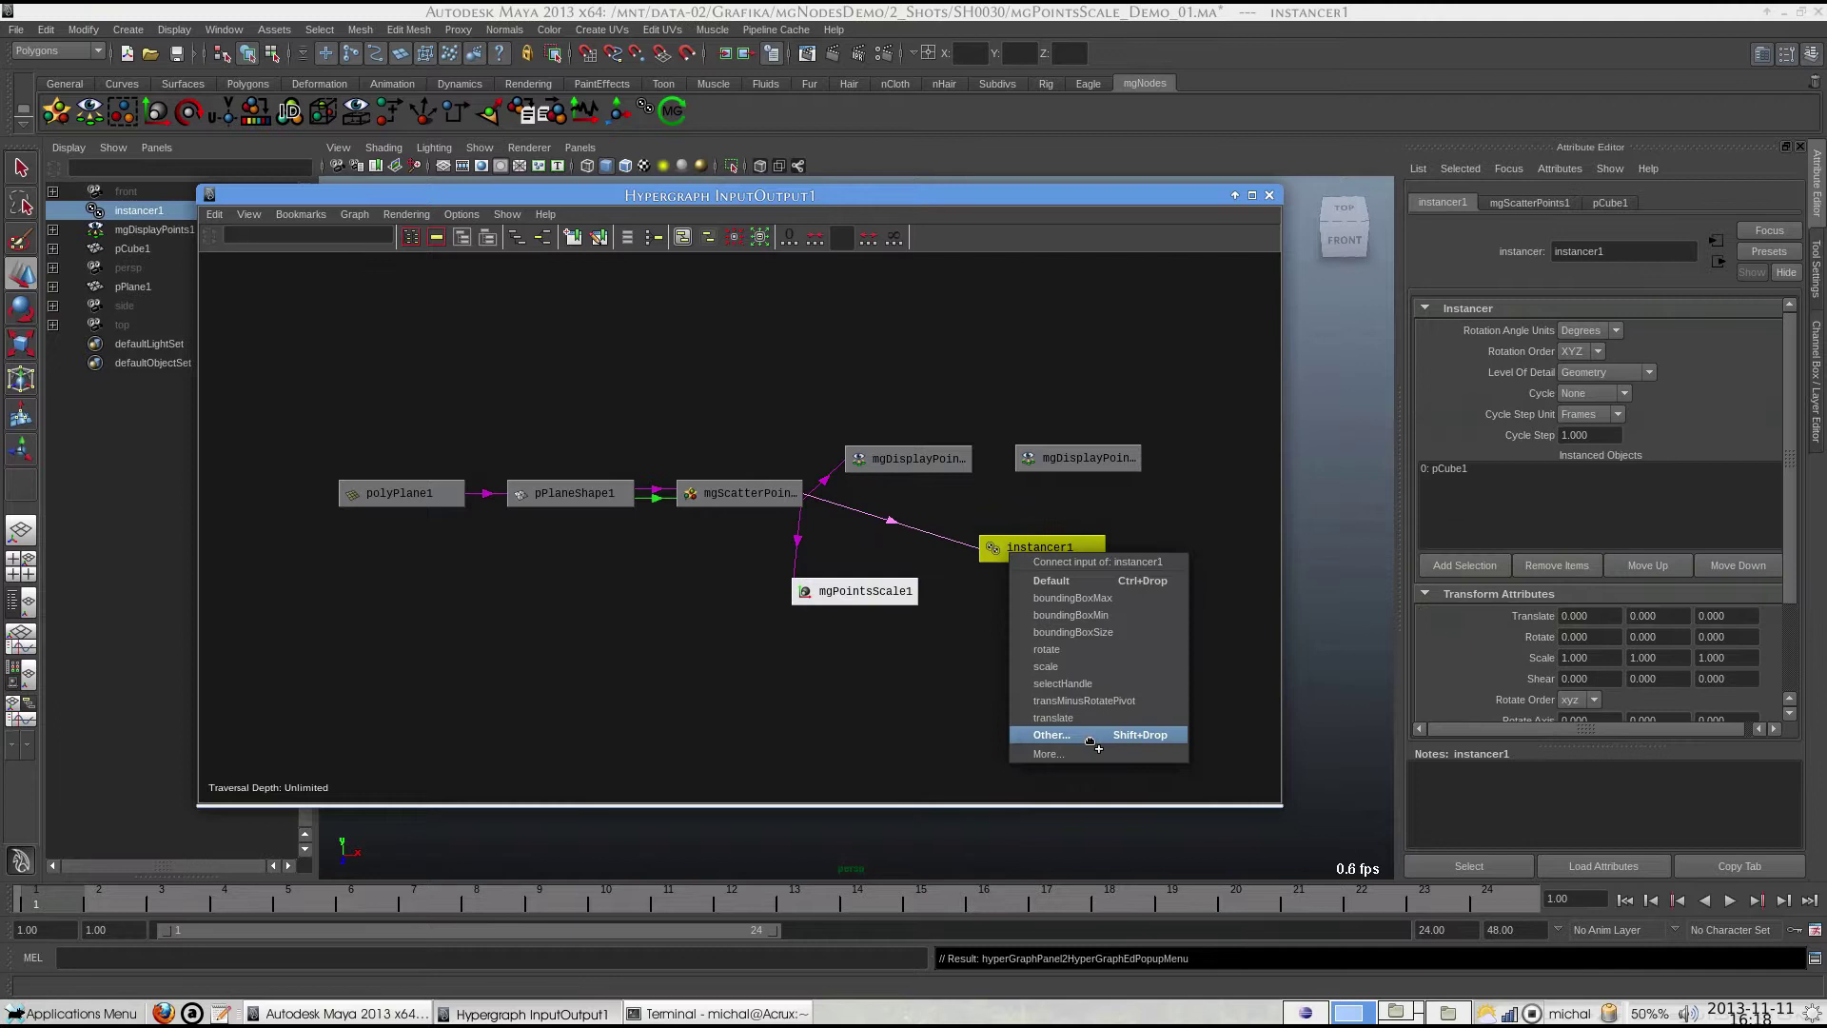
pyautogui.click(1056, 731)
pyautogui.click(437, 379)
pyautogui.click(1039, 832)
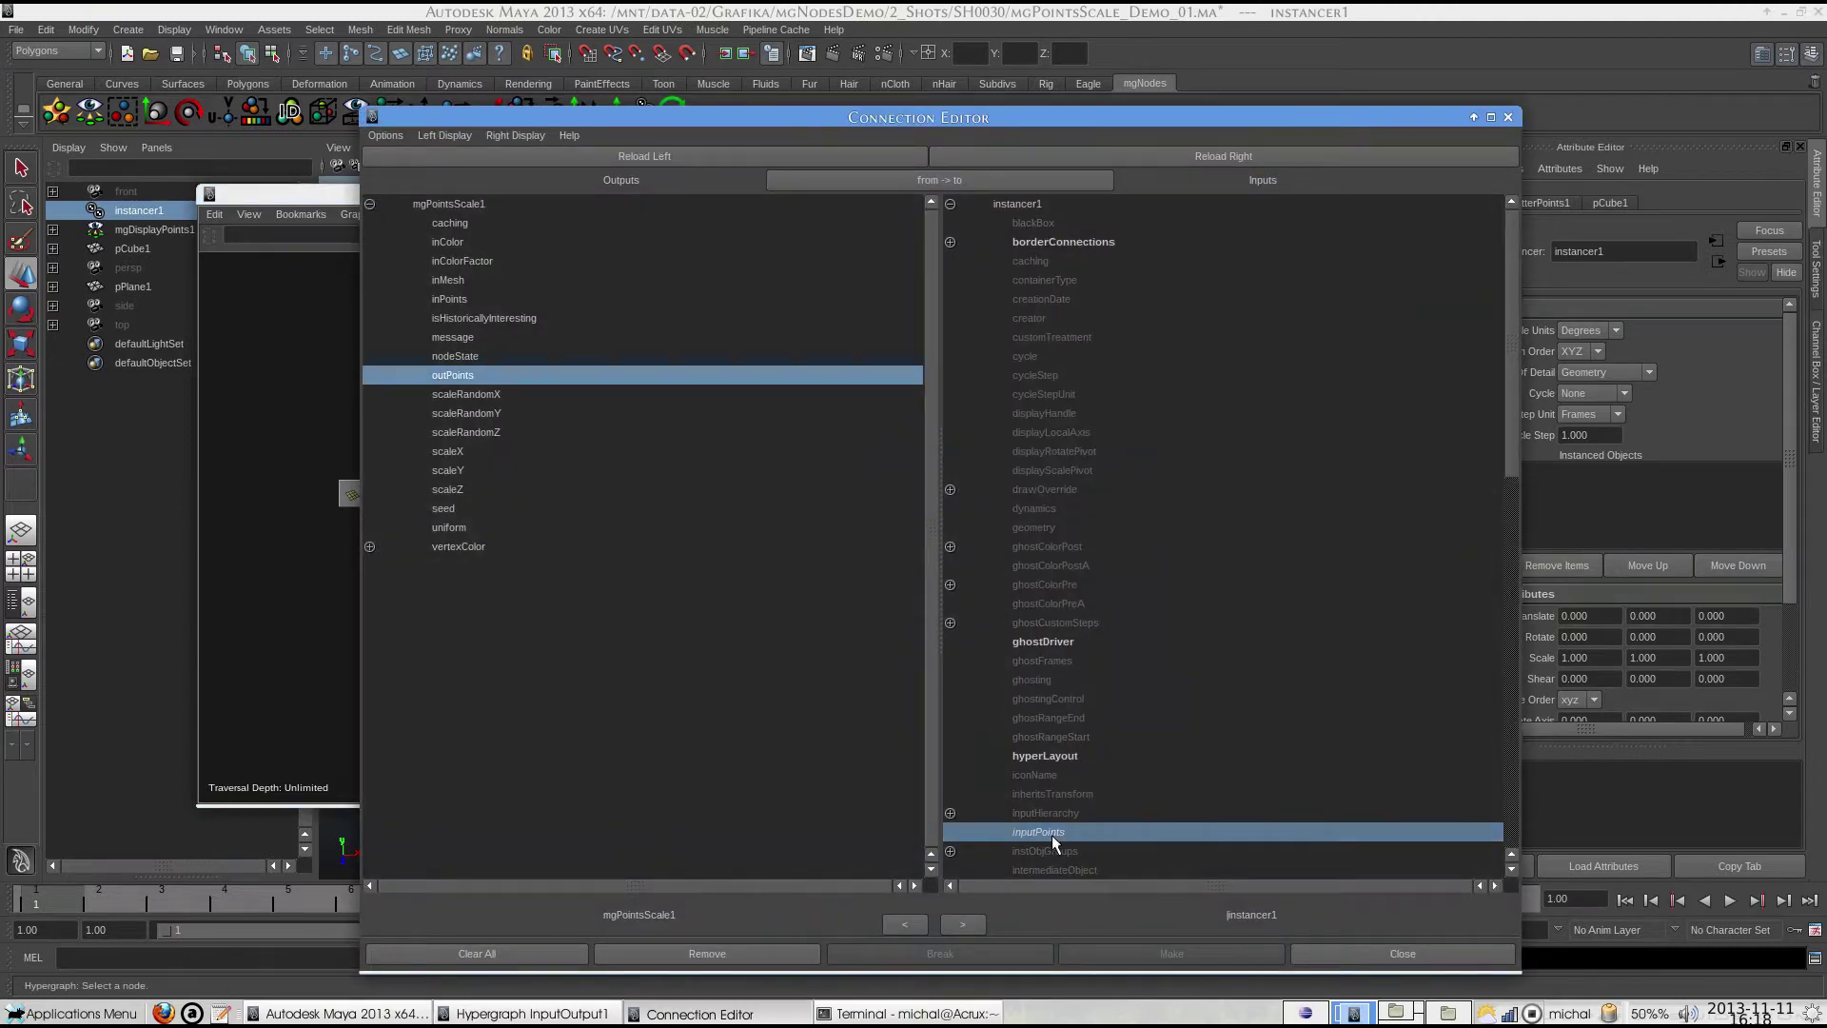
pyautogui.click(1351, 953)
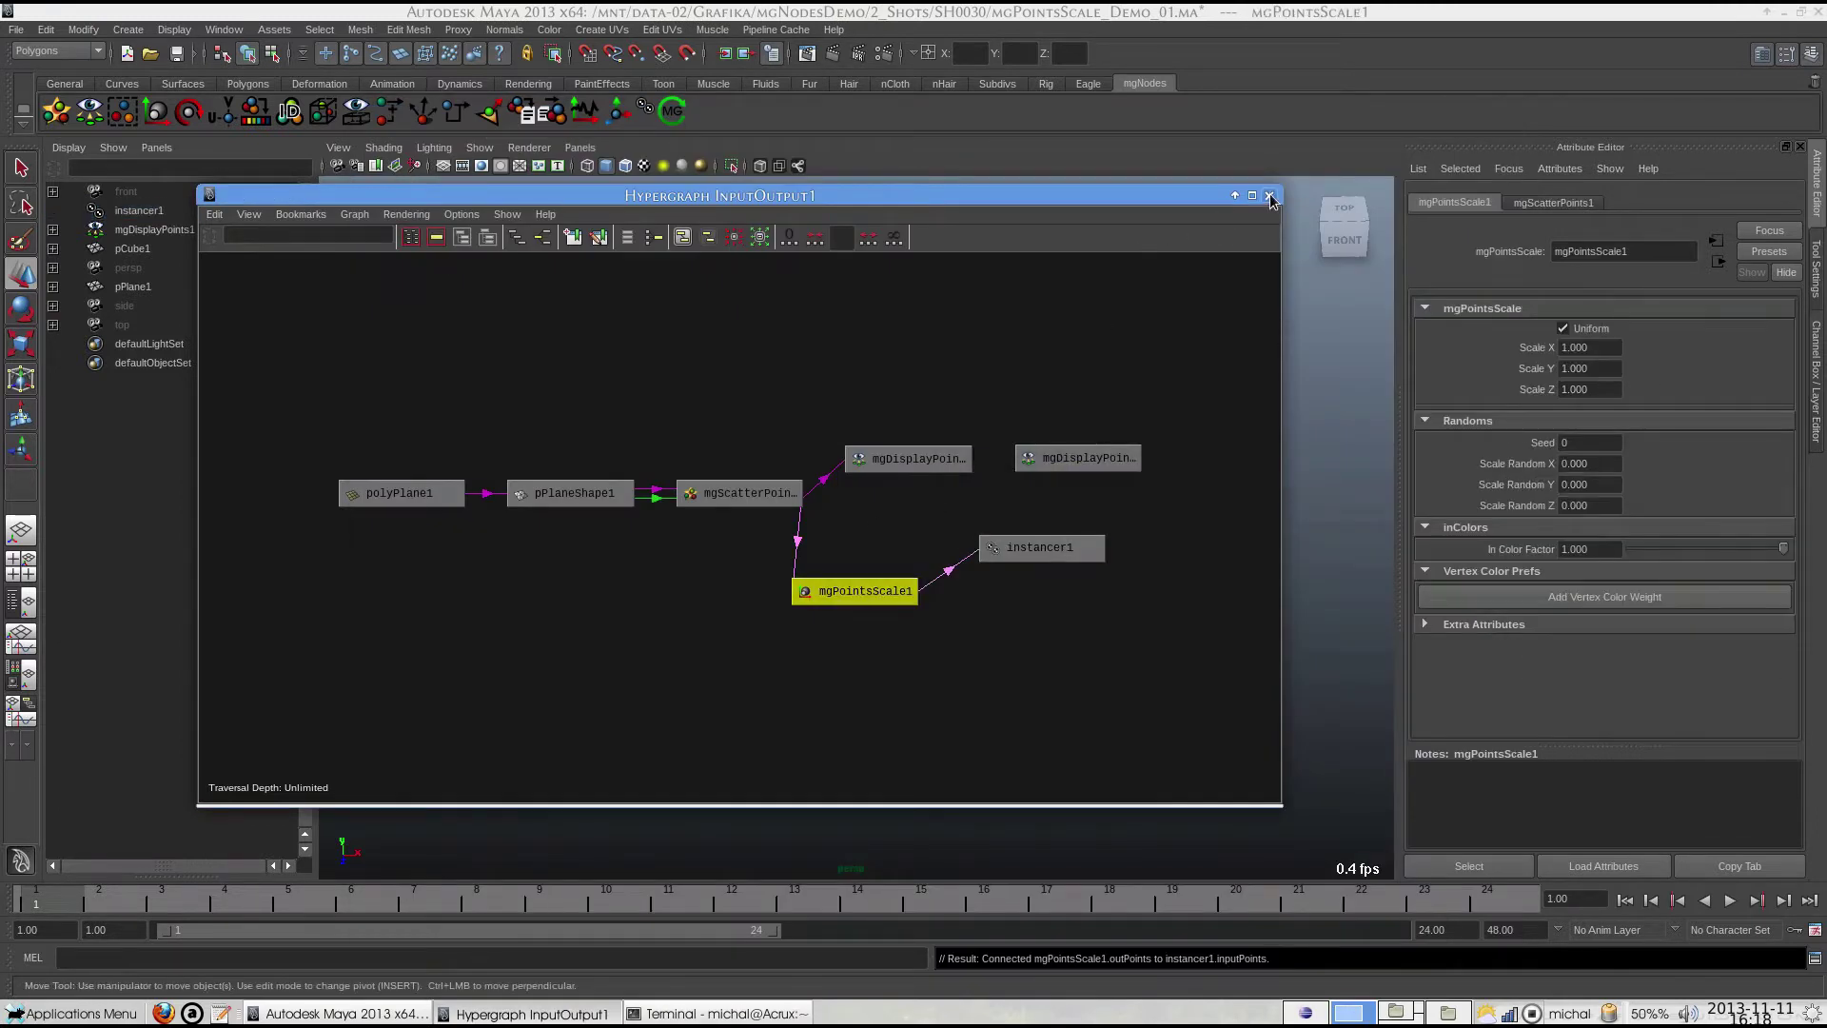
pyautogui.click(1269, 196)
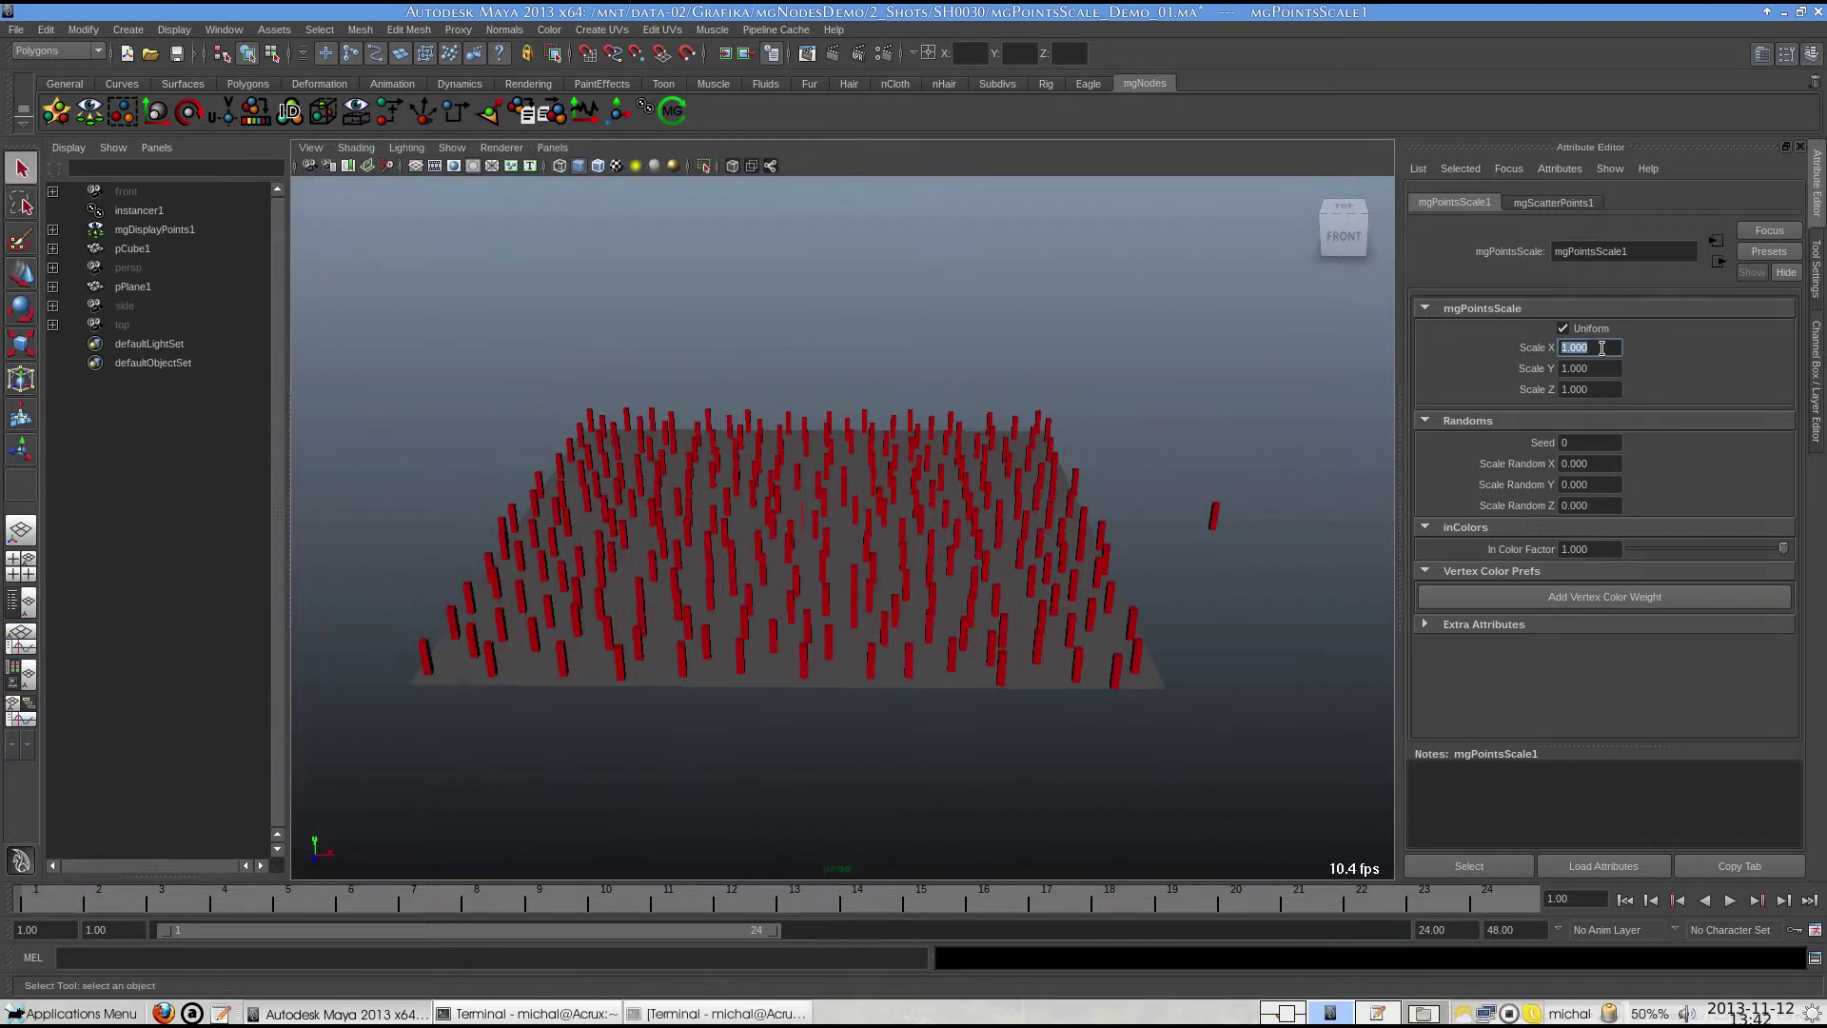
# Try a Scale X of 0.5 on mgPointsScale1, restore it to 1 and increase Scale Random X.
pyautogui.write('0.5')
pyautogui.press('Return')
pyautogui.write('0')
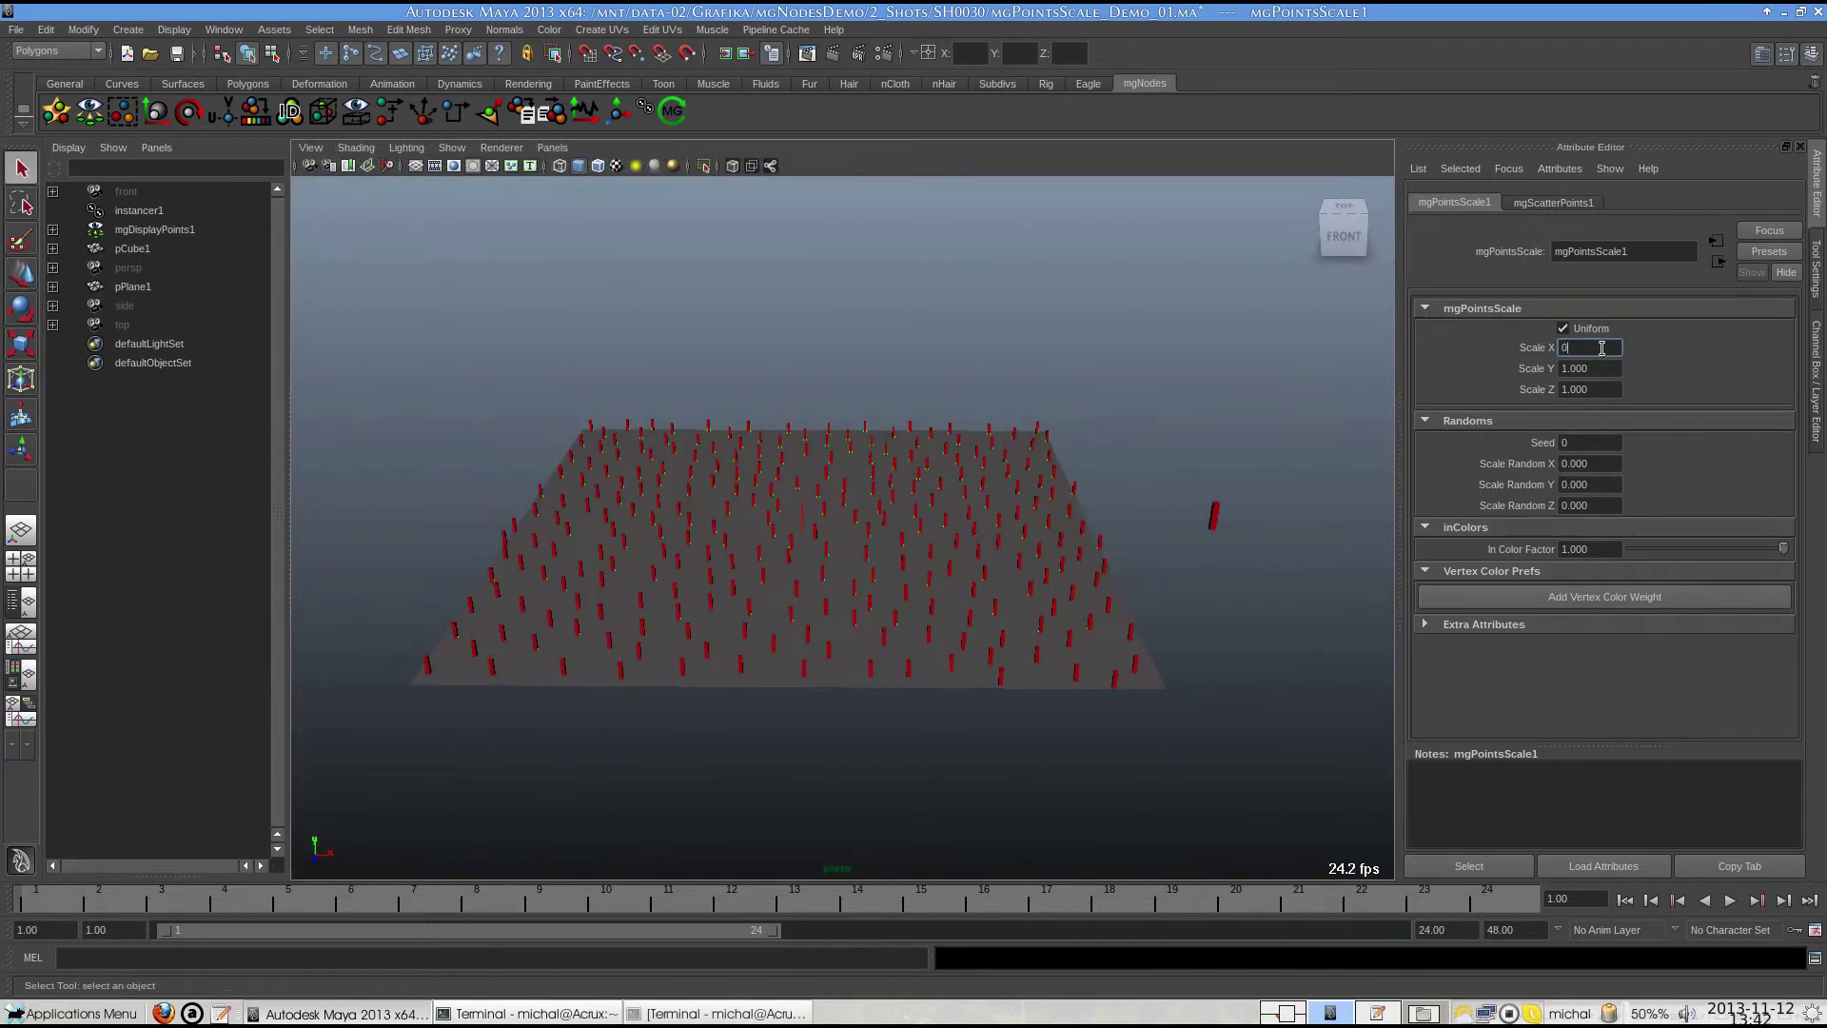
pyautogui.write('1')
pyautogui.press('Return')
pyautogui.write('1')
pyautogui.press('Return')
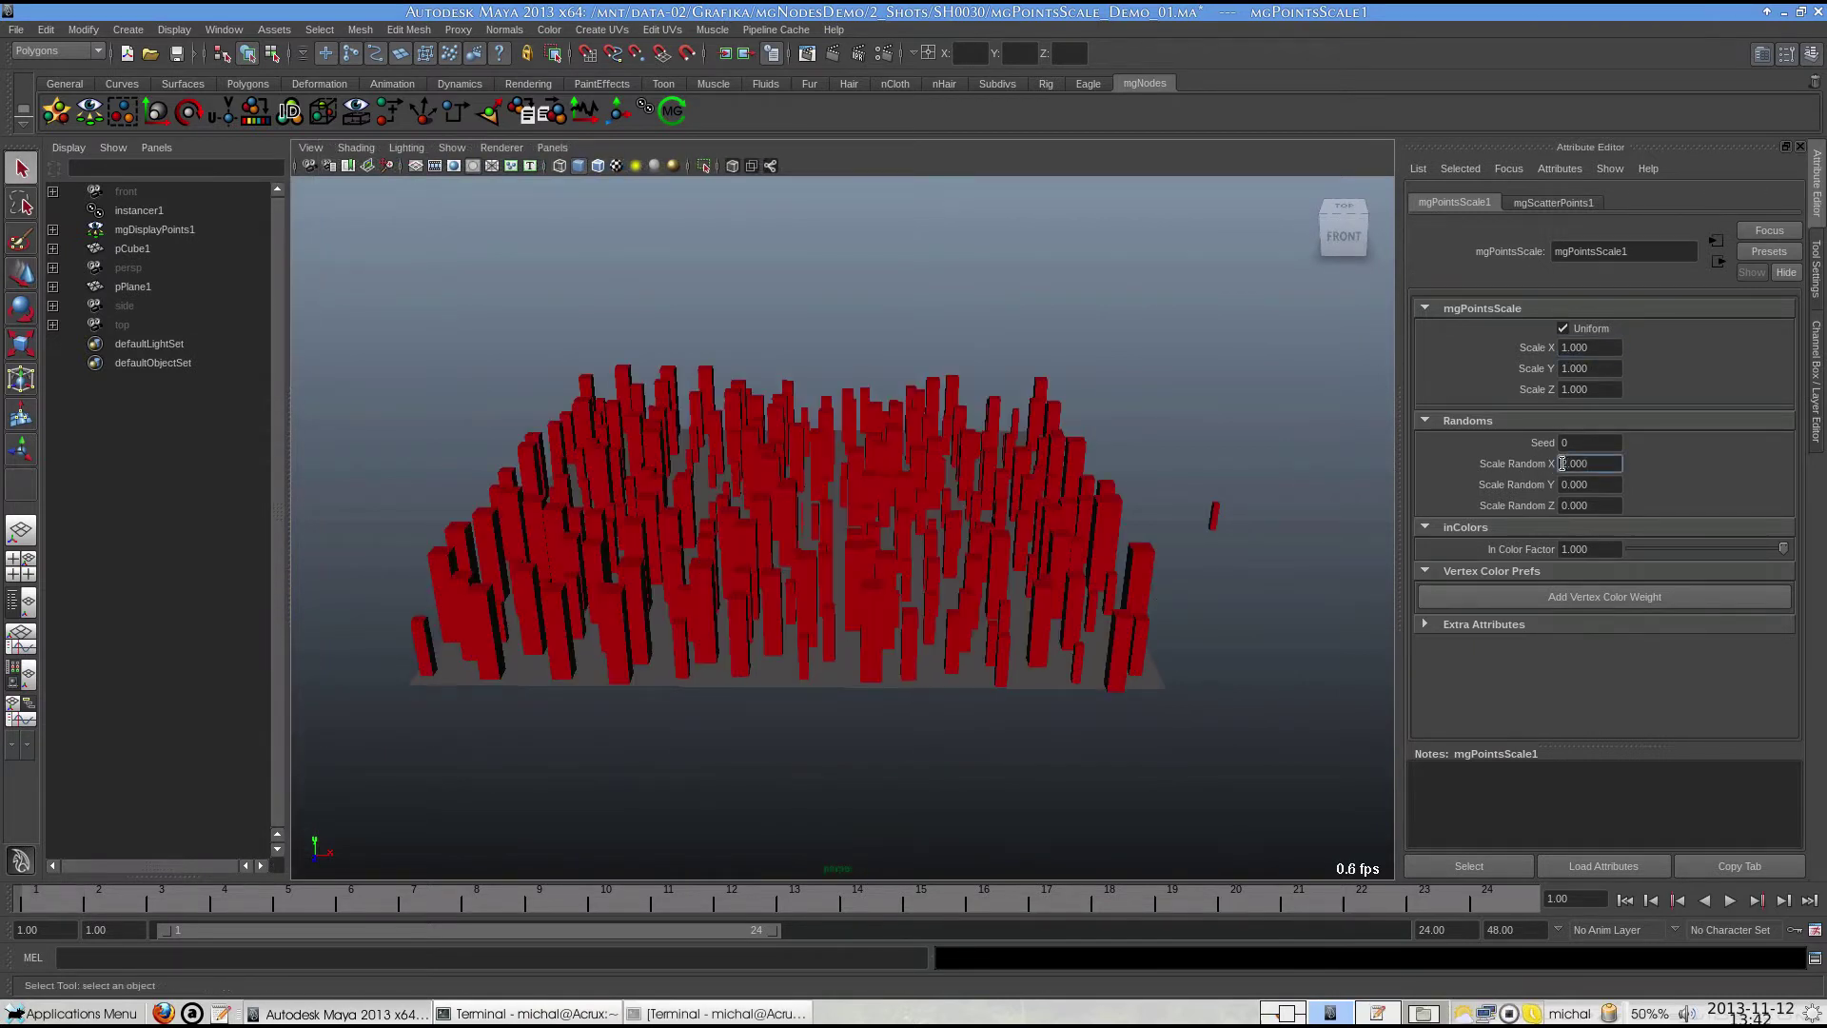
pyautogui.moveTo(1090, 542)
pyautogui.keyDown('alt'); pyautogui.mouseDown()
pyautogui.moveTo(893, 542)
pyautogui.moveTo(930, 562)
pyautogui.moveTo(1086, 534)
pyautogui.mouseUp(); pyautogui.keyUp('alt')
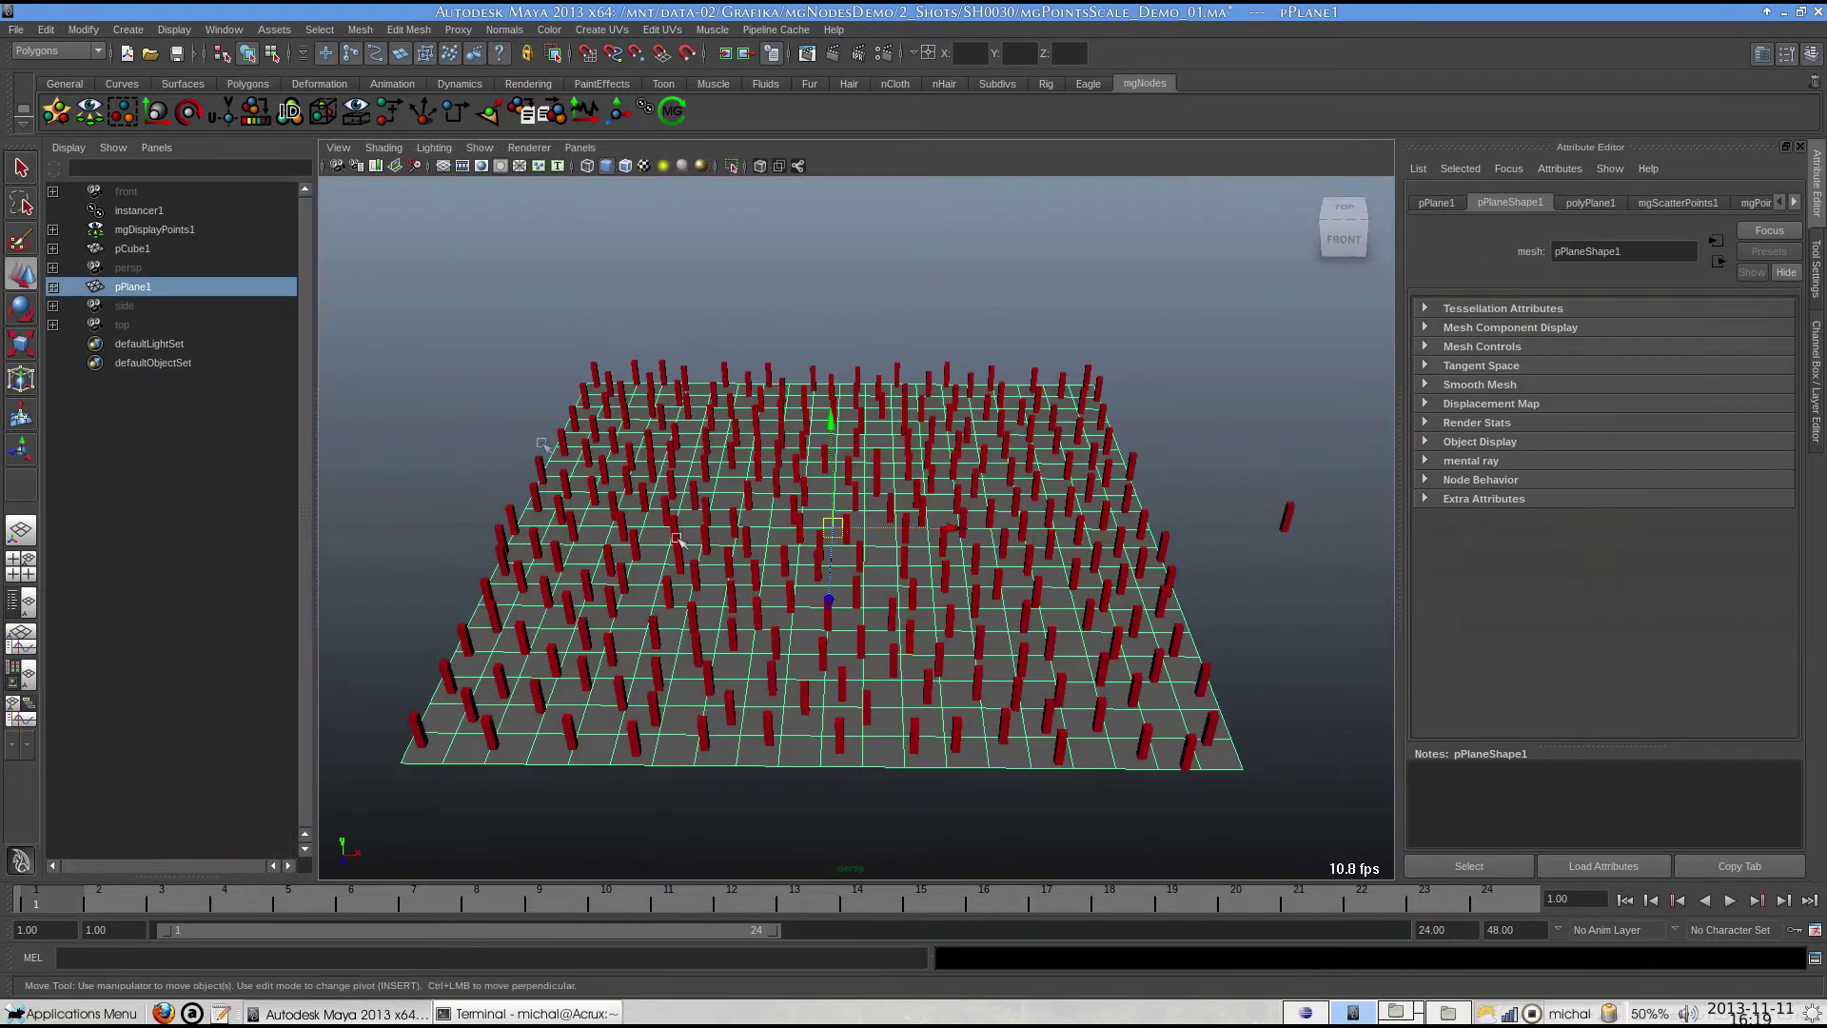
# Duplicate pPlane1 and hide the original plane.
pyautogui.hotkey('ctrl', 'd')
pyautogui.click(135, 285)
pyautogui.hotkey('ctrl', 'h')
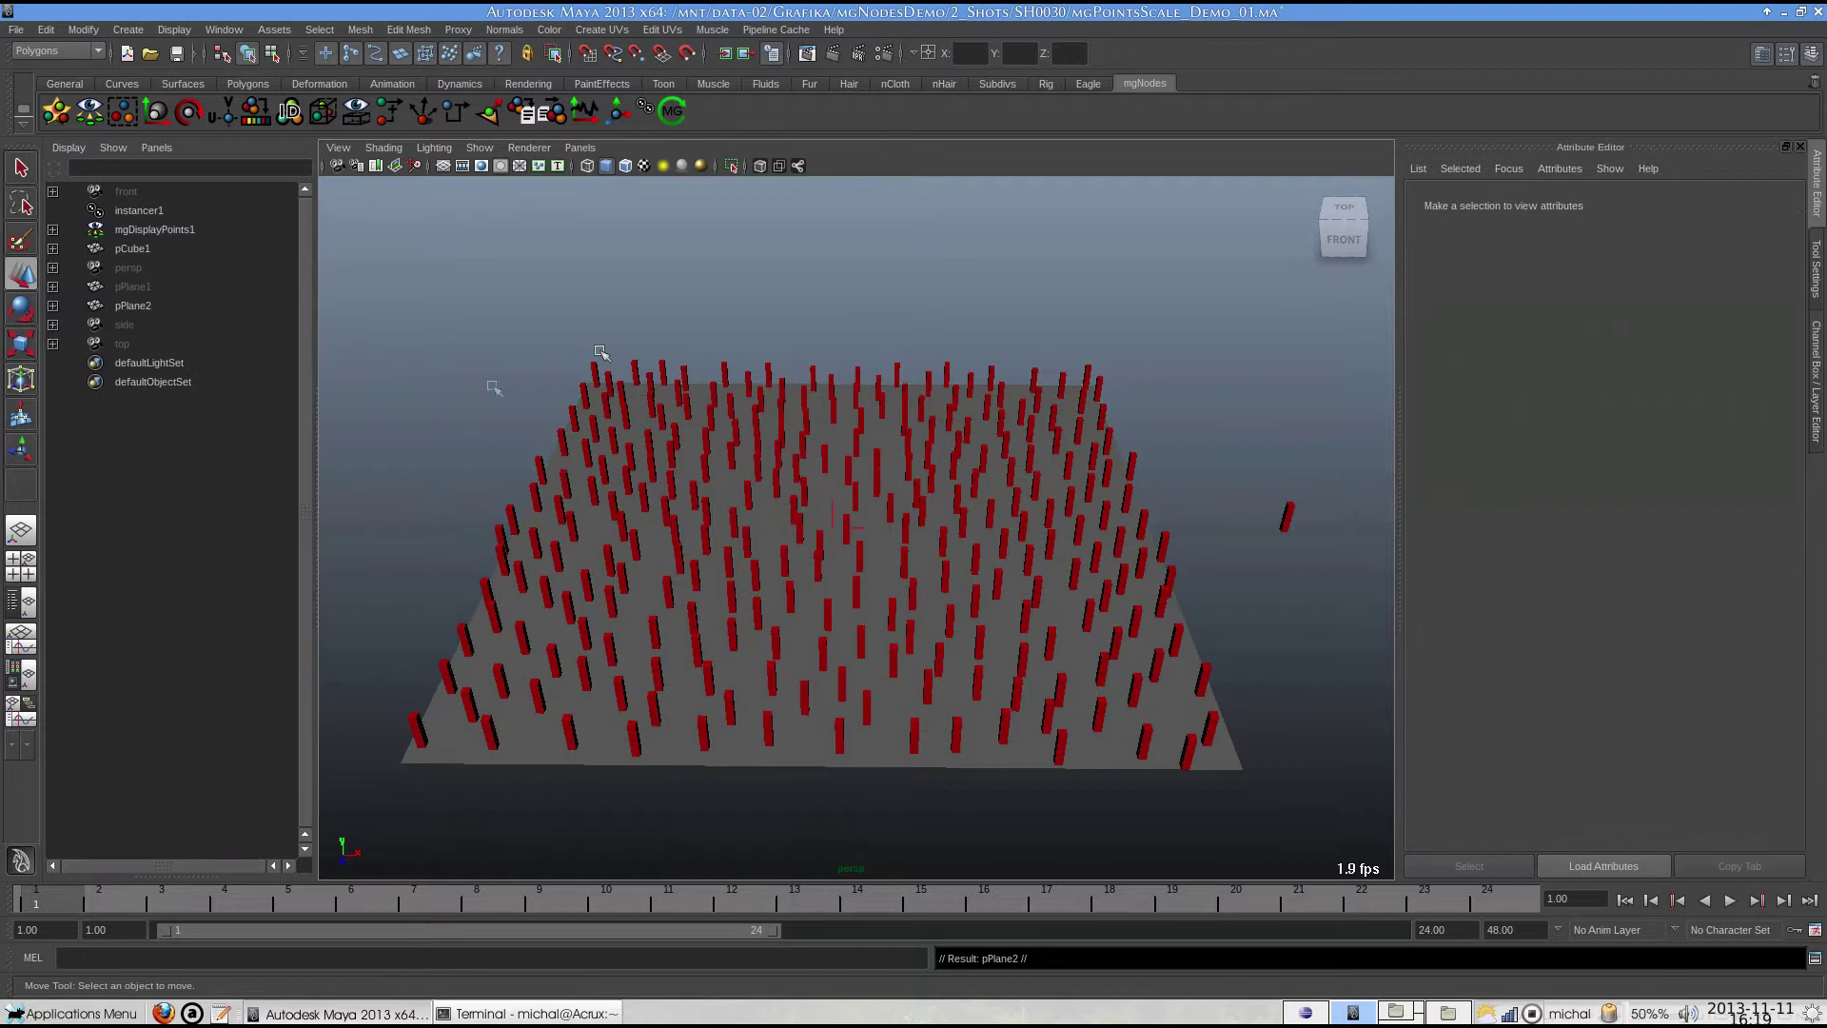
# Rename the duplicated plane as pPlaneScale.
pyautogui.click(133, 305)
pyautogui.write('ale')
pyautogui.press('Return')
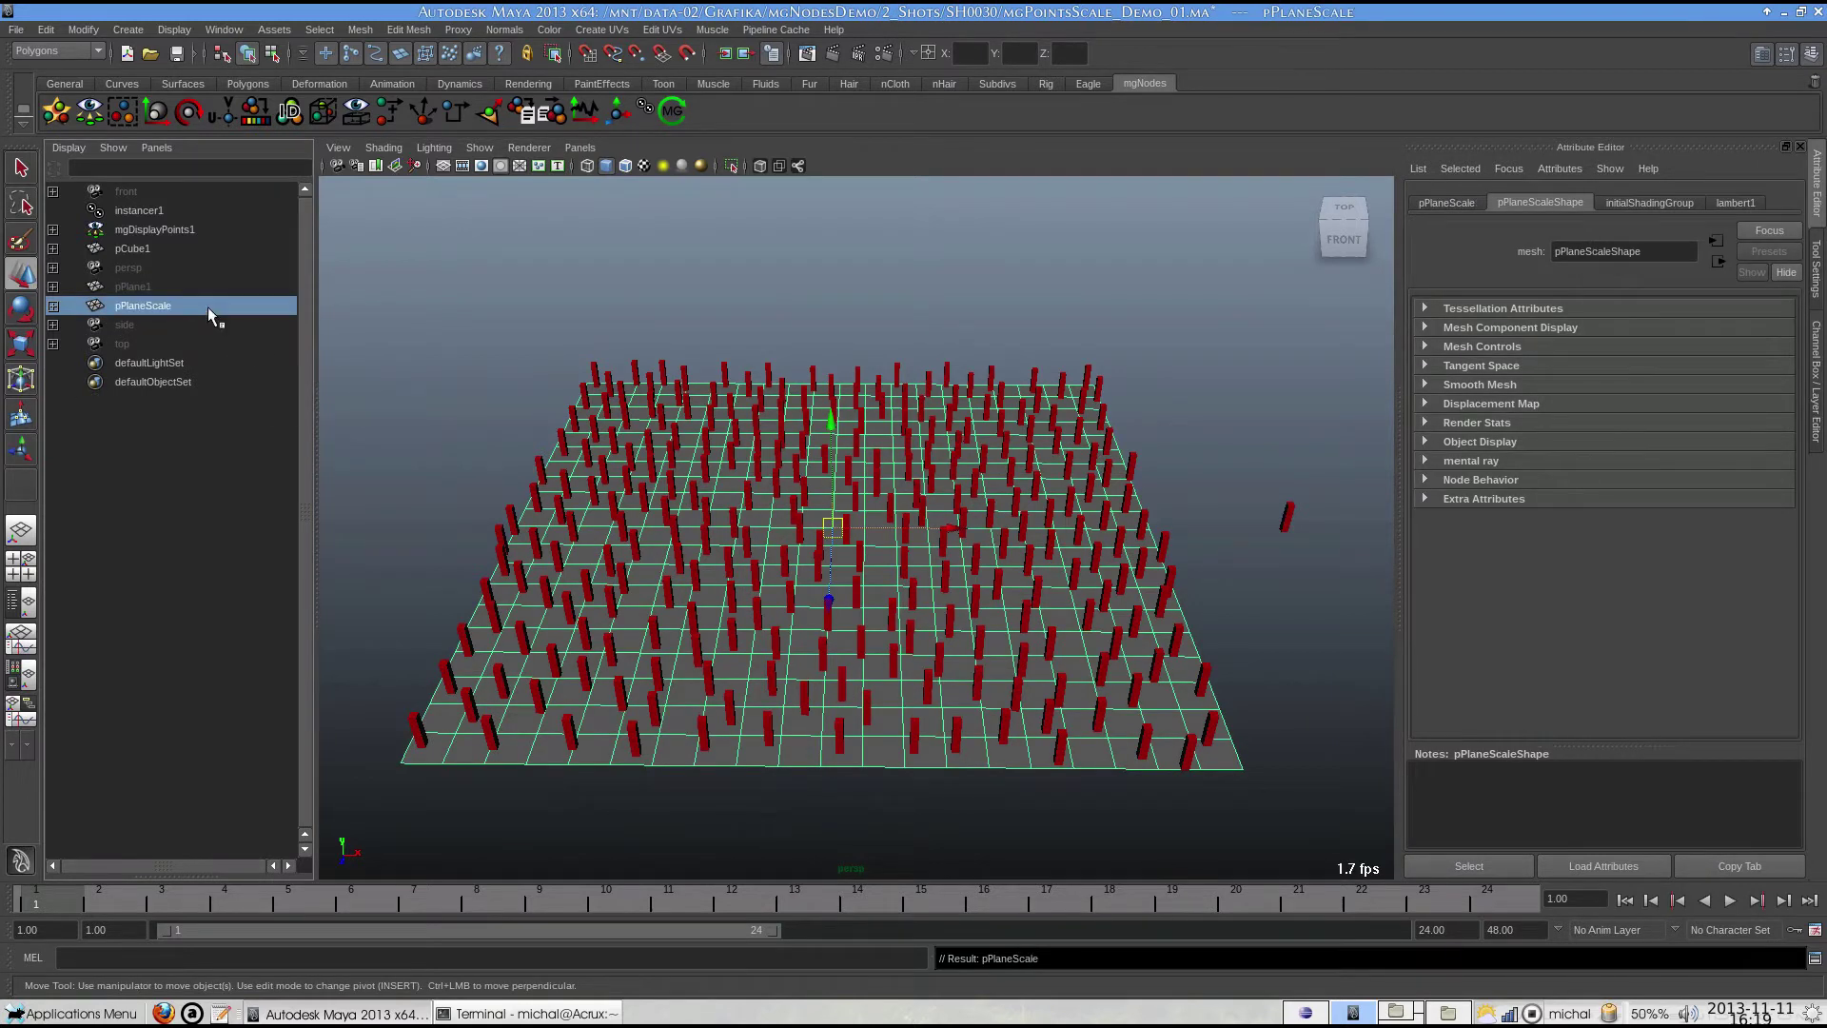
# Graph the connections of pPlaneScale together with mgScatterPoints1 in the Hypergraph.
pyautogui.keyDown('ctrl'); pyautogui.click(164, 233); pyautogui.keyUp('ctrl')
pyautogui.hotkey('shift', 'h')
pyautogui.keyDown('alt'); pyautogui.moveTo(971, 623); pyautogui.dragTo(949, 613, button='middle'); pyautogui.keyUp('alt')
pyautogui.click(1081, 616)
pyautogui.click(1193, 522)
pyautogui.moveTo(1193, 522); pyautogui.dragTo(804, 592)
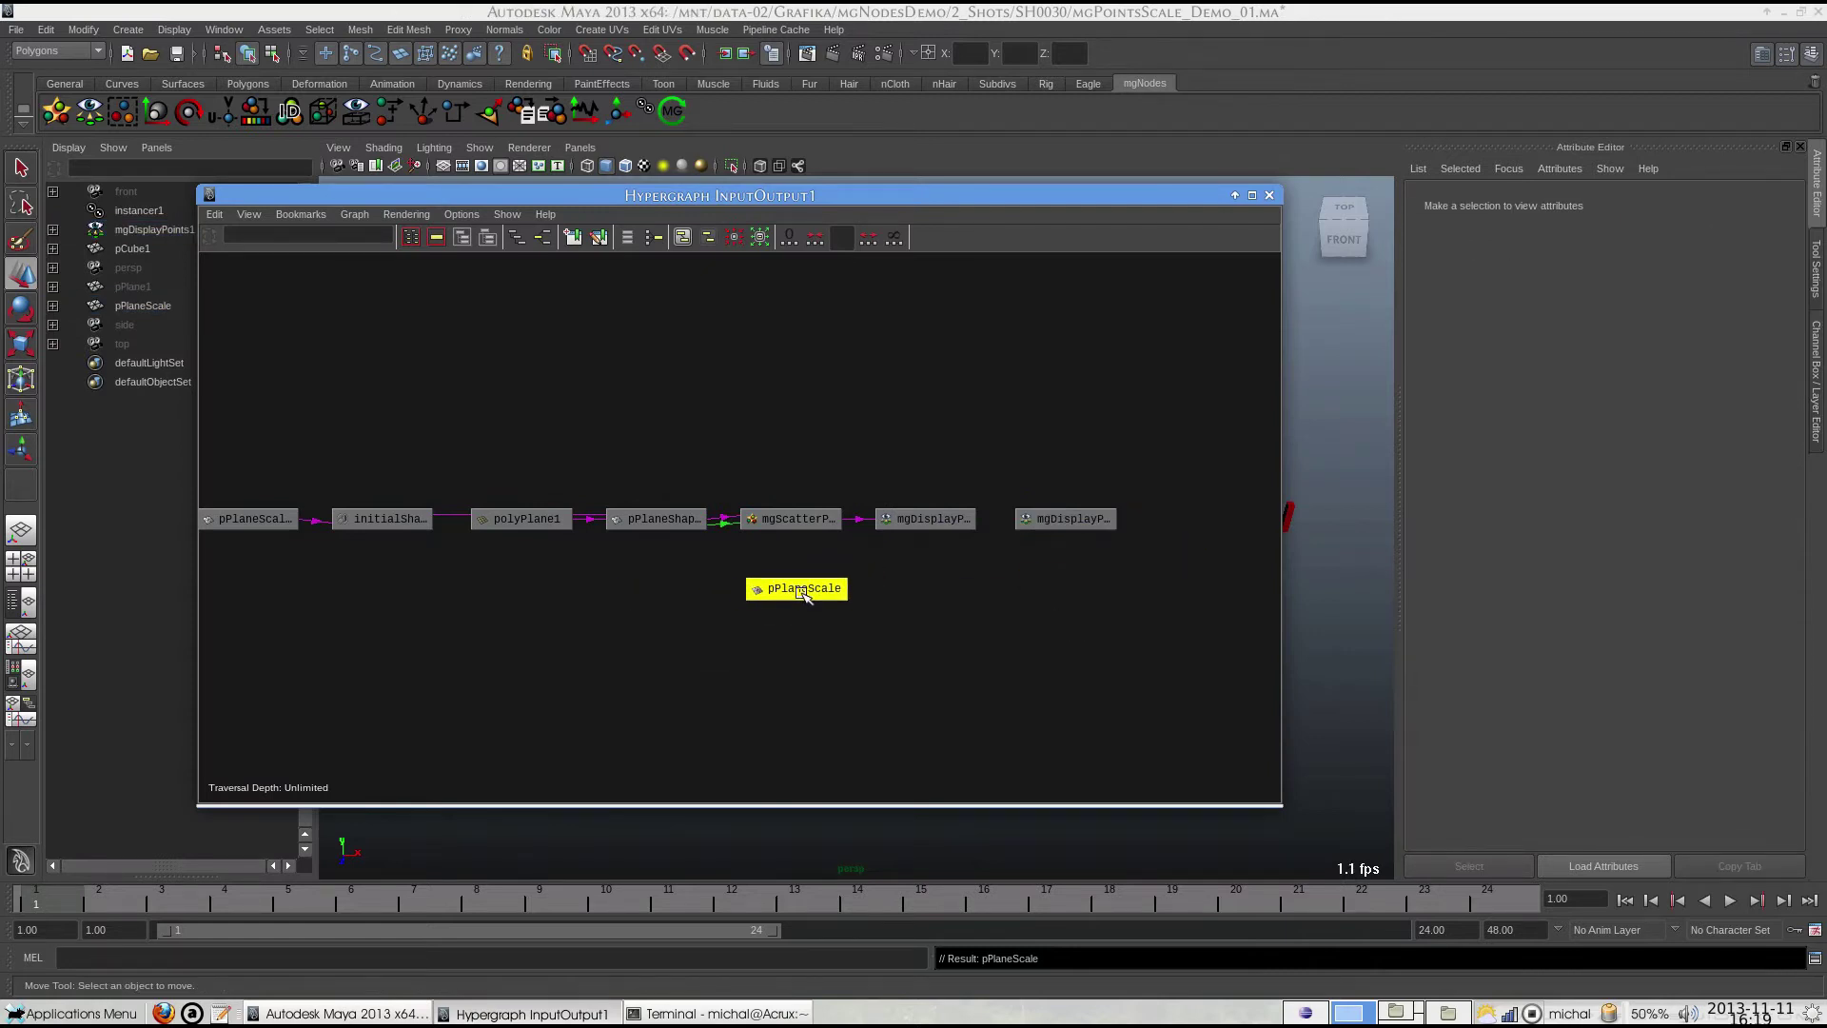
pyautogui.keyDown('shift'); pyautogui.click(790, 518); pyautogui.keyUp('shift')
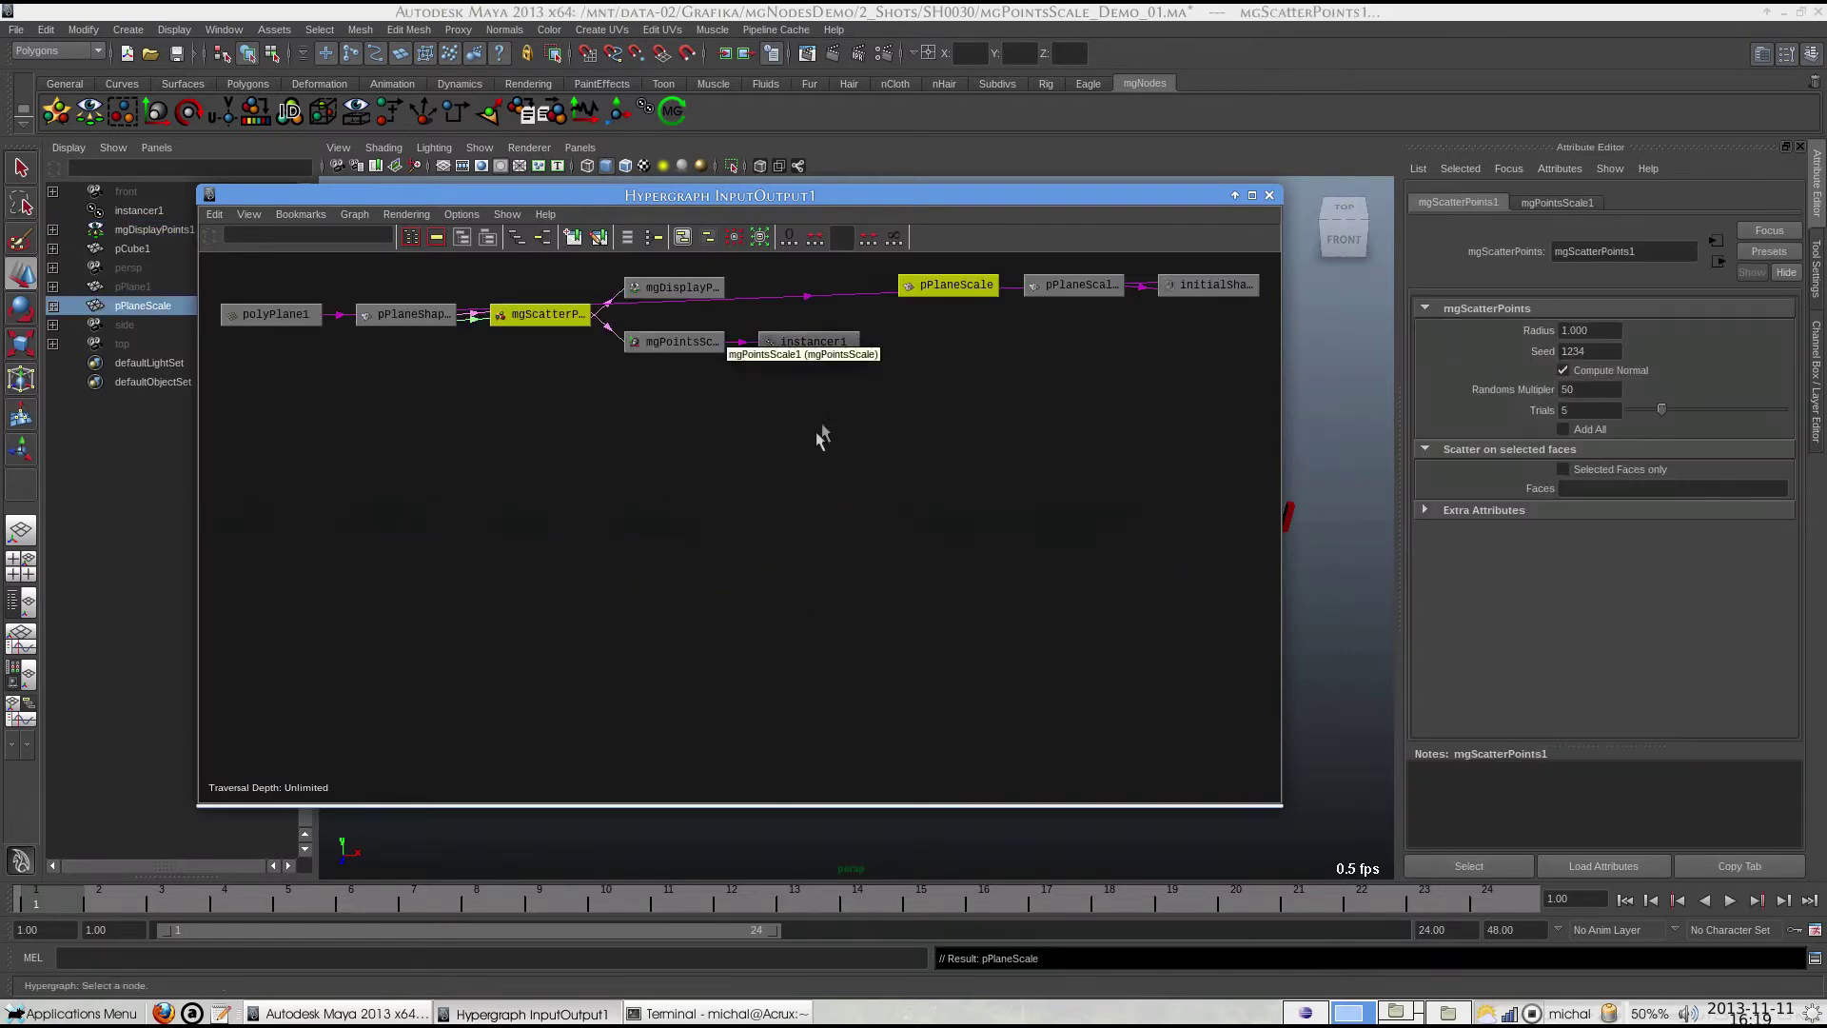
# Move the pPlaneScaleShape node near mgPointsScale1 and connect its outMesh to mgPointsScale1's inMesh.
pyautogui.click(1014, 542)
pyautogui.click(1035, 396)
pyautogui.moveTo(1035, 396); pyautogui.dragTo(590, 518)
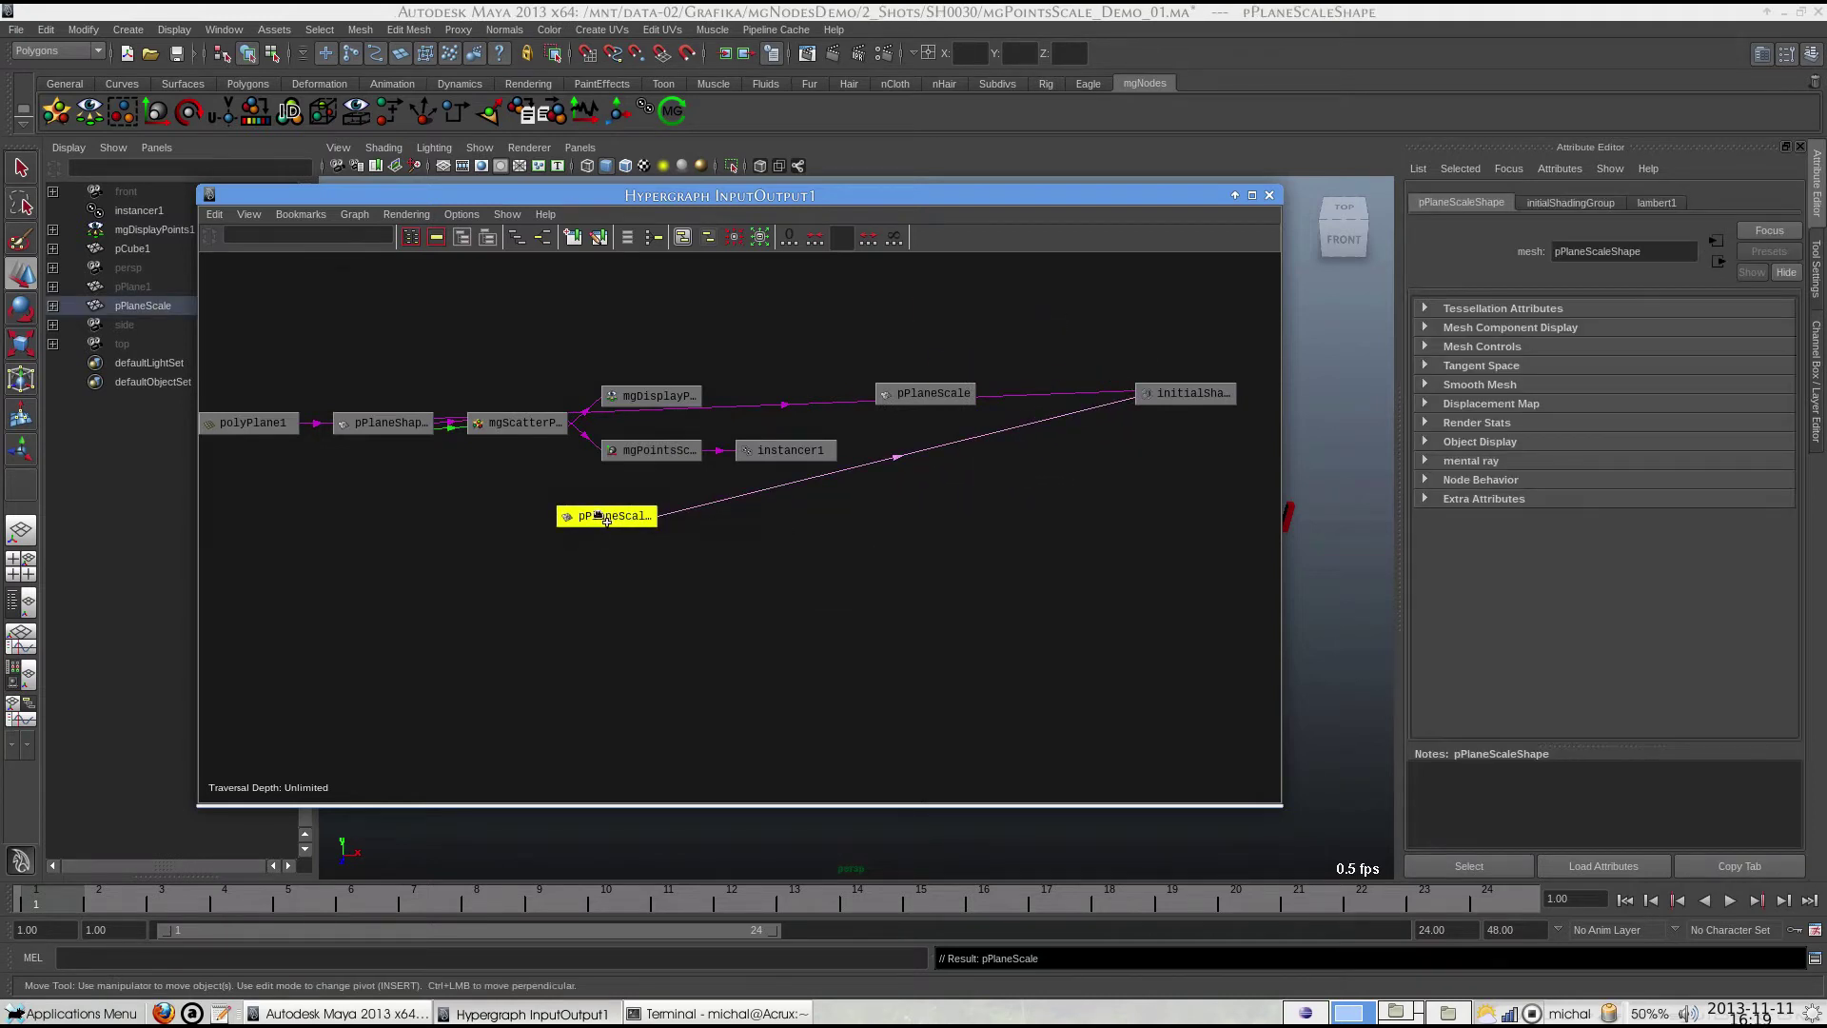
pyautogui.moveTo(606, 521); pyautogui.dragTo(645, 450, button='middle')
pyautogui.click(709, 512)
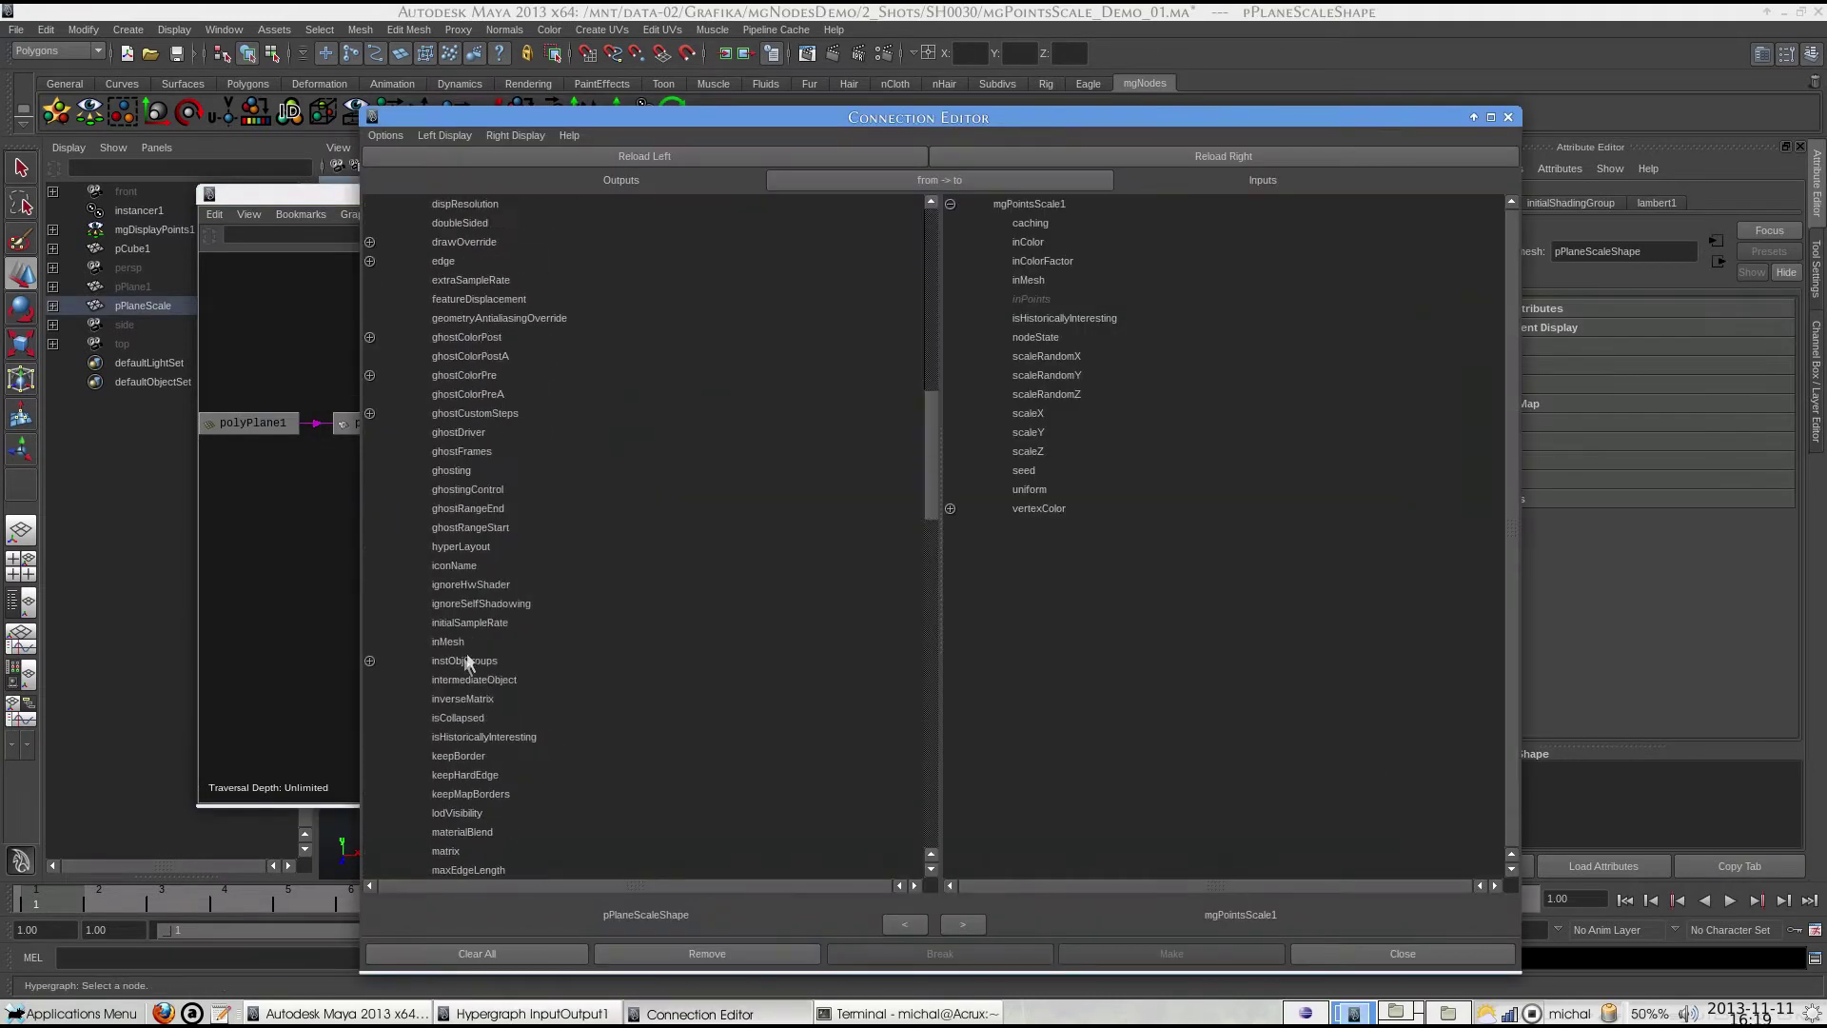
pyautogui.scroll(-10, 465, 660)
pyautogui.click(464, 660)
pyautogui.click(1029, 284)
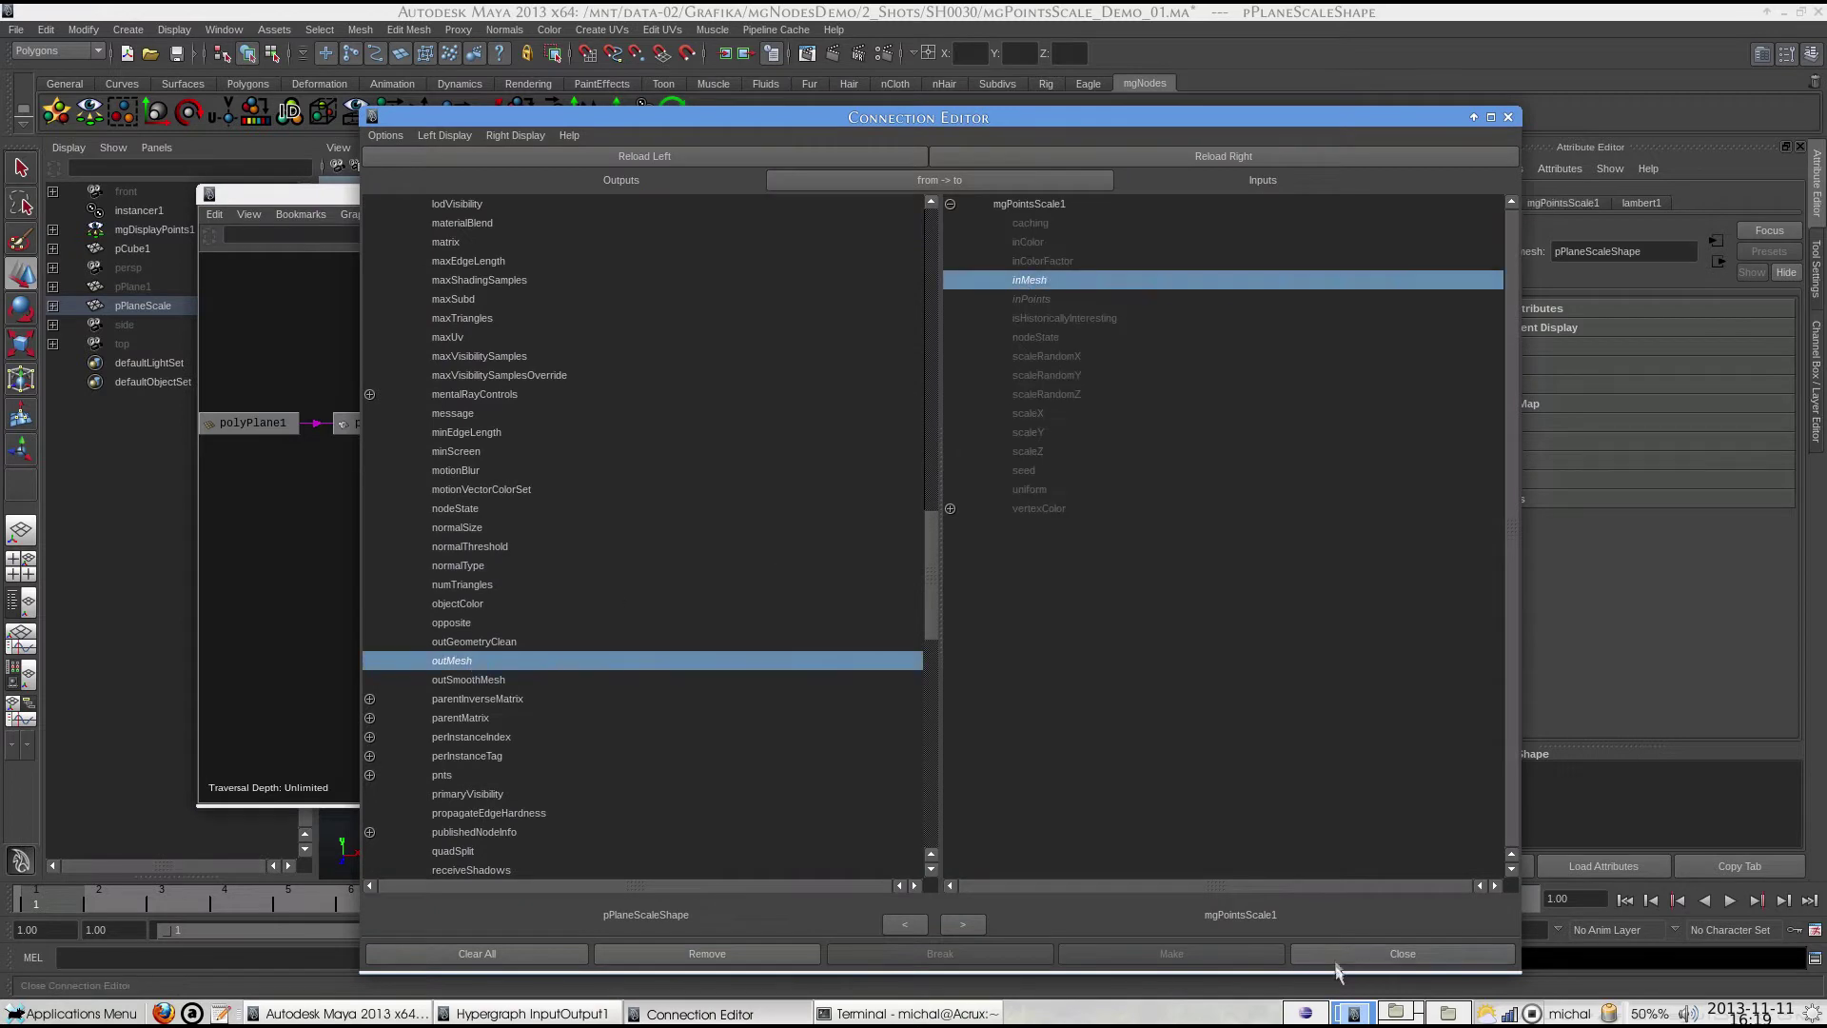
pyautogui.click(1336, 961)
# Select mgPointsScale1, close the Hypergraph and add a vertex color weight to the node.
pyautogui.click(632, 448)
pyautogui.click(1268, 195)
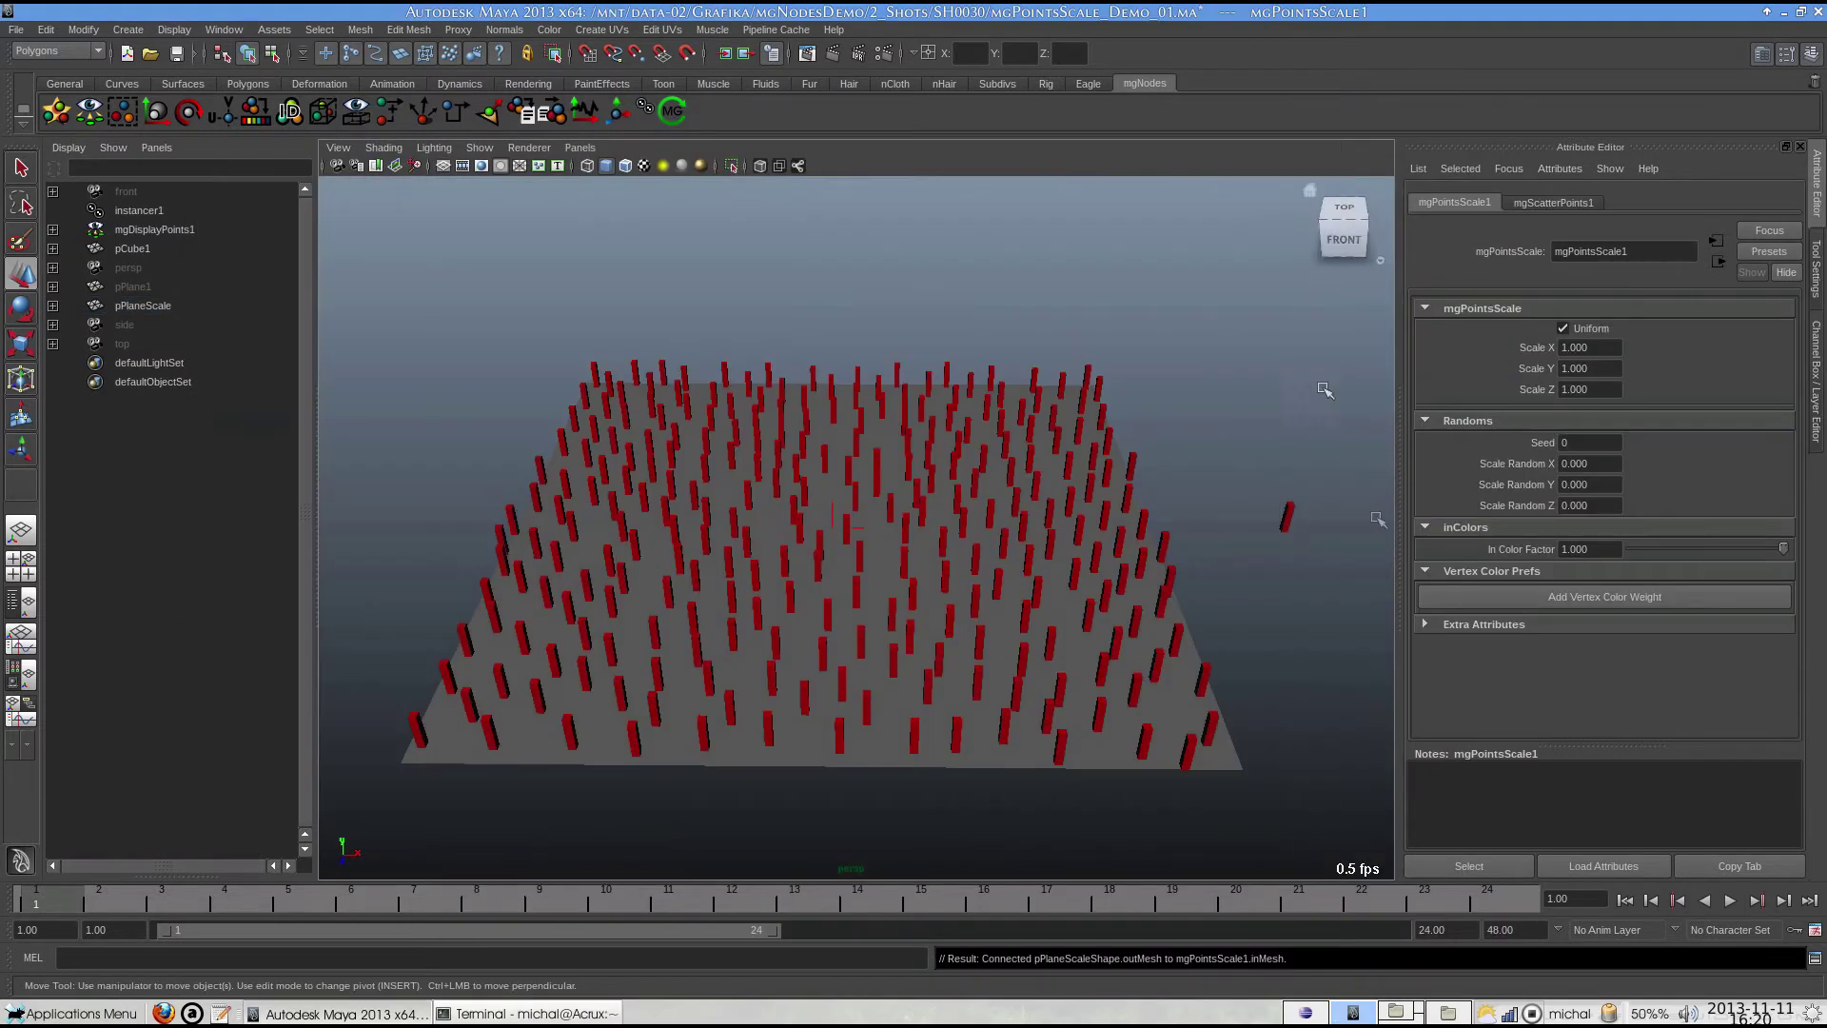
pyautogui.click(1551, 598)
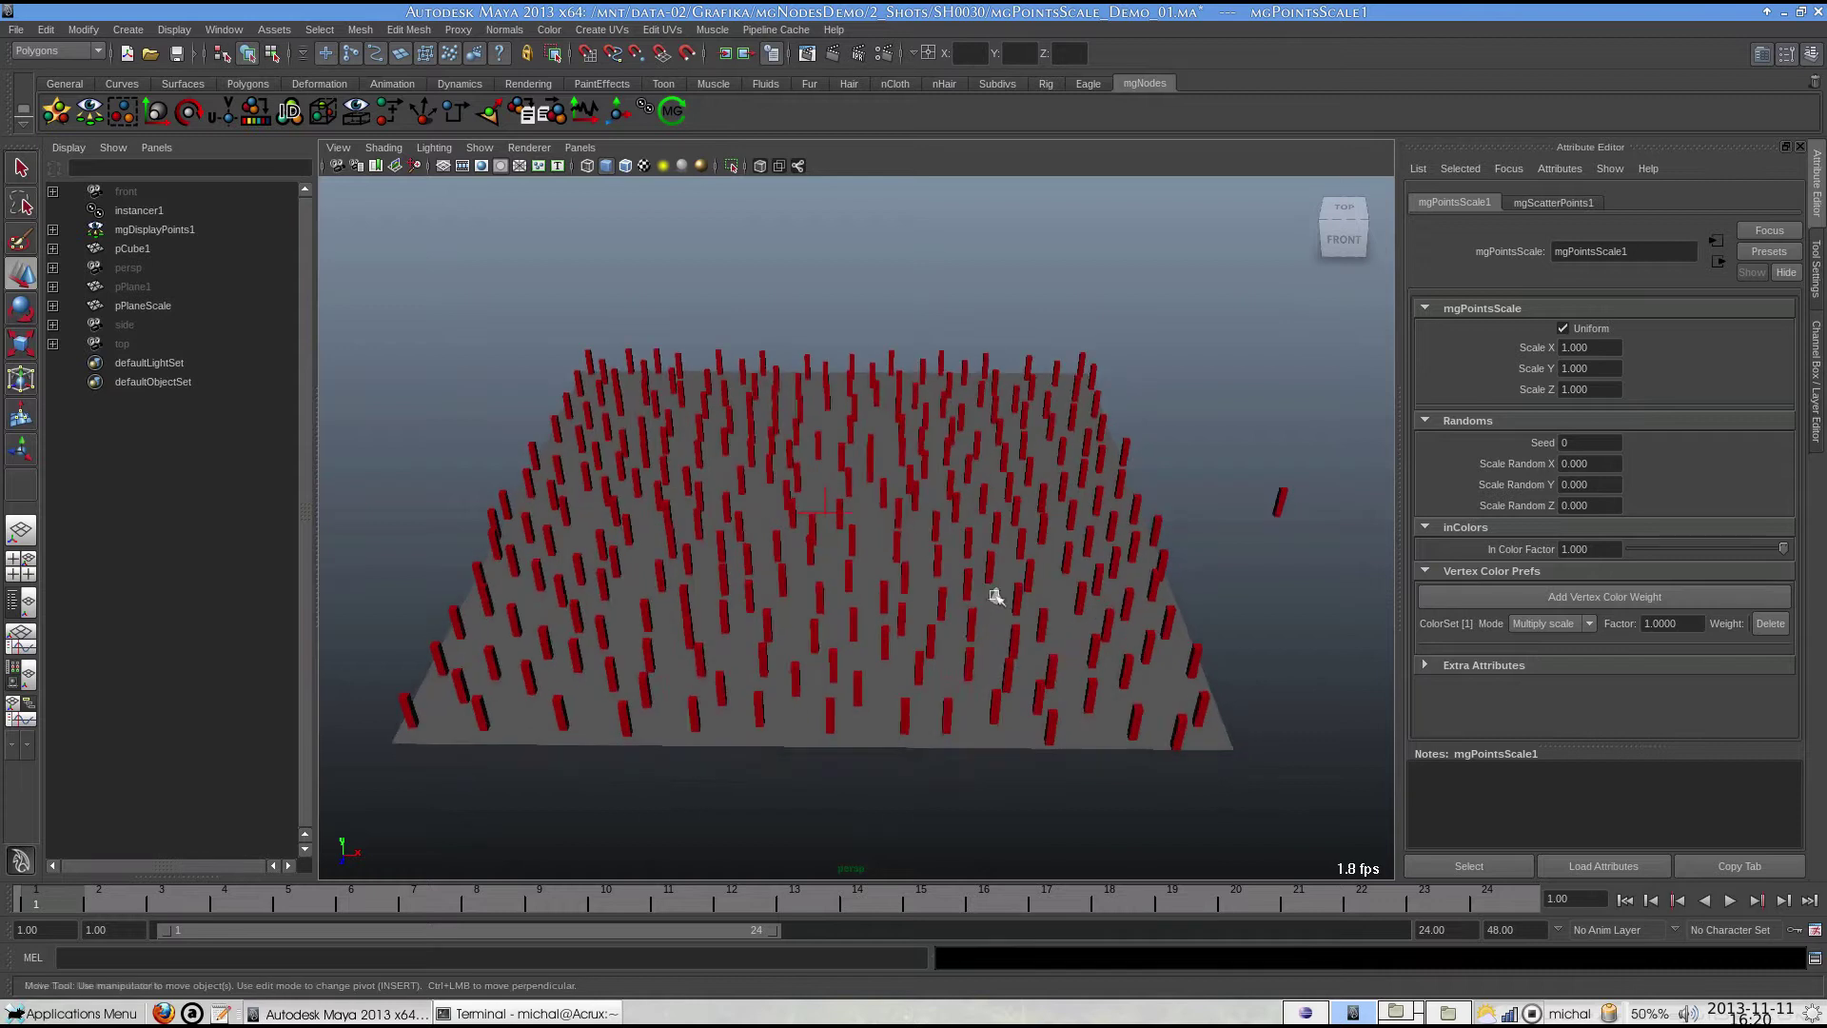
# Flood pPlaneScale's vertex colors with white and paint winding grey strokes across it using the Paint Vertex Color Tool.
pyautogui.click(152, 307)
pyautogui.keyDown('alt'); pyautogui.moveTo(754, 602); pyautogui.dragTo(761, 577); pyautogui.keyUp('alt')
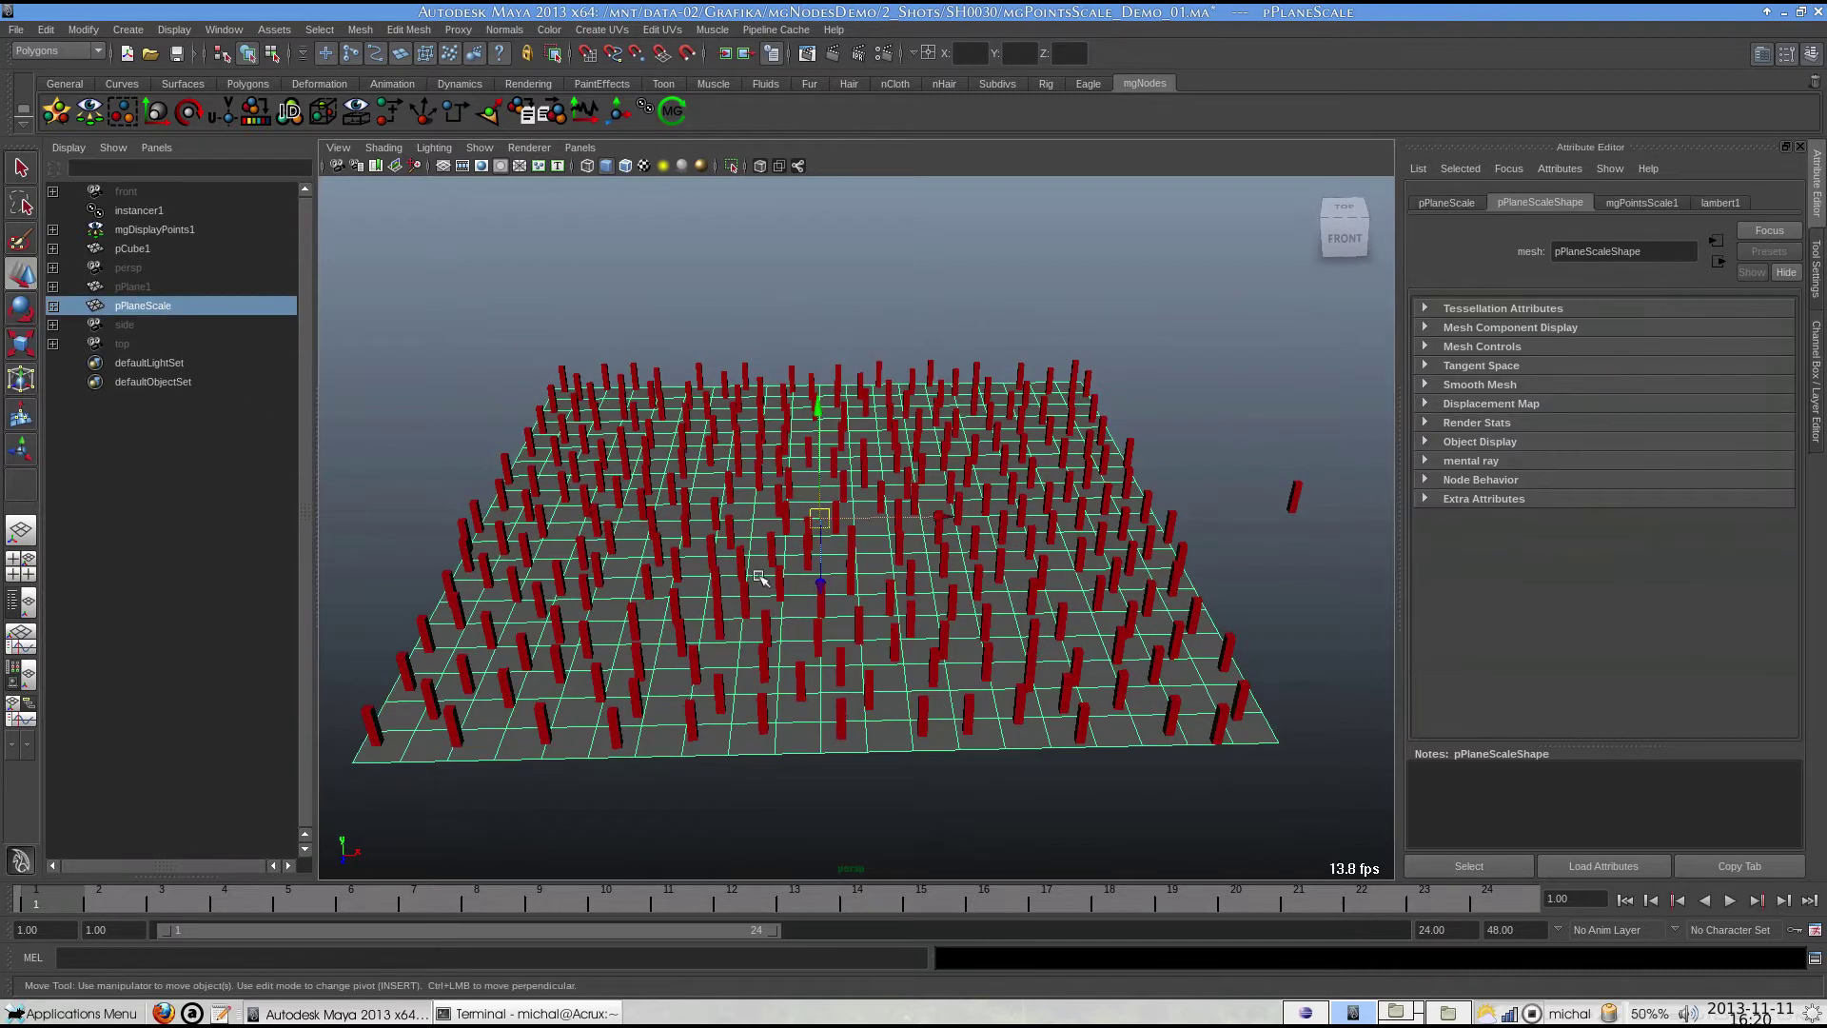
pyautogui.moveTo(761, 578)
pyautogui.mouseDown(button='right')
pyautogui.moveTo(761, 769)
pyautogui.moveTo(1007, 822)
pyautogui.mouseUp(button='right')
pyautogui.doubleClick(38, 488)
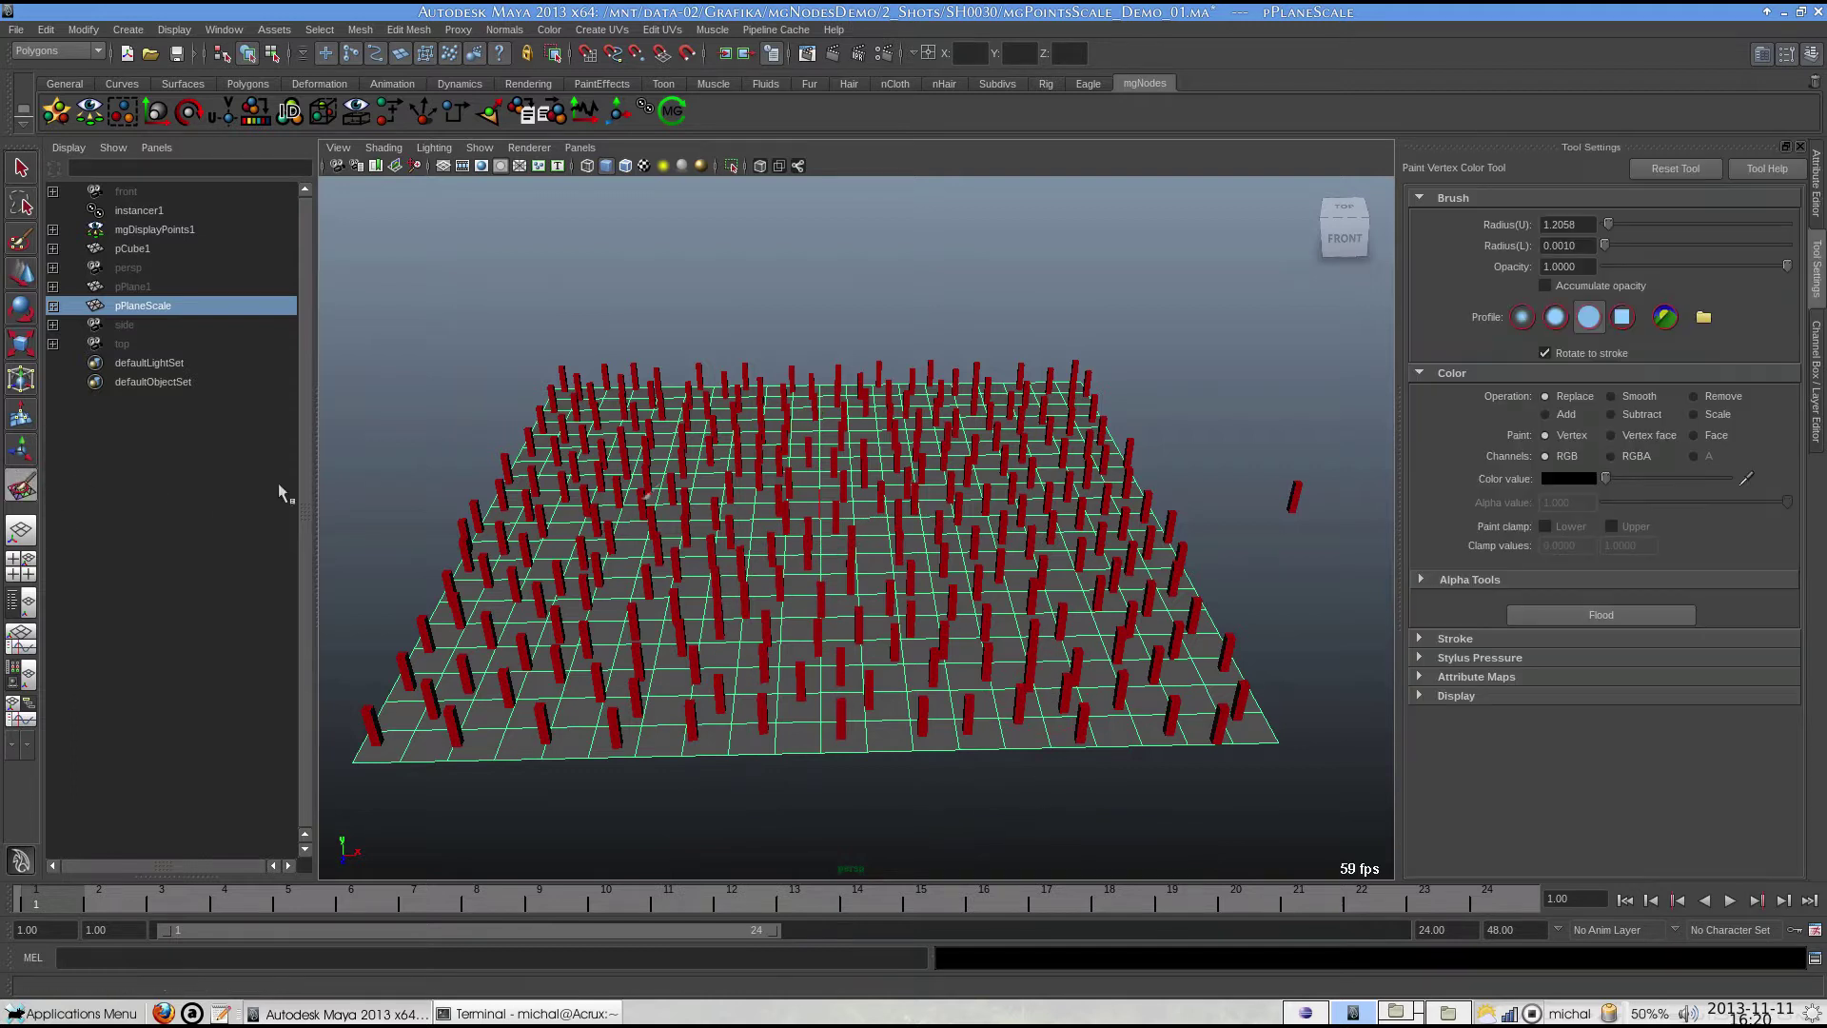
pyautogui.click(1622, 618)
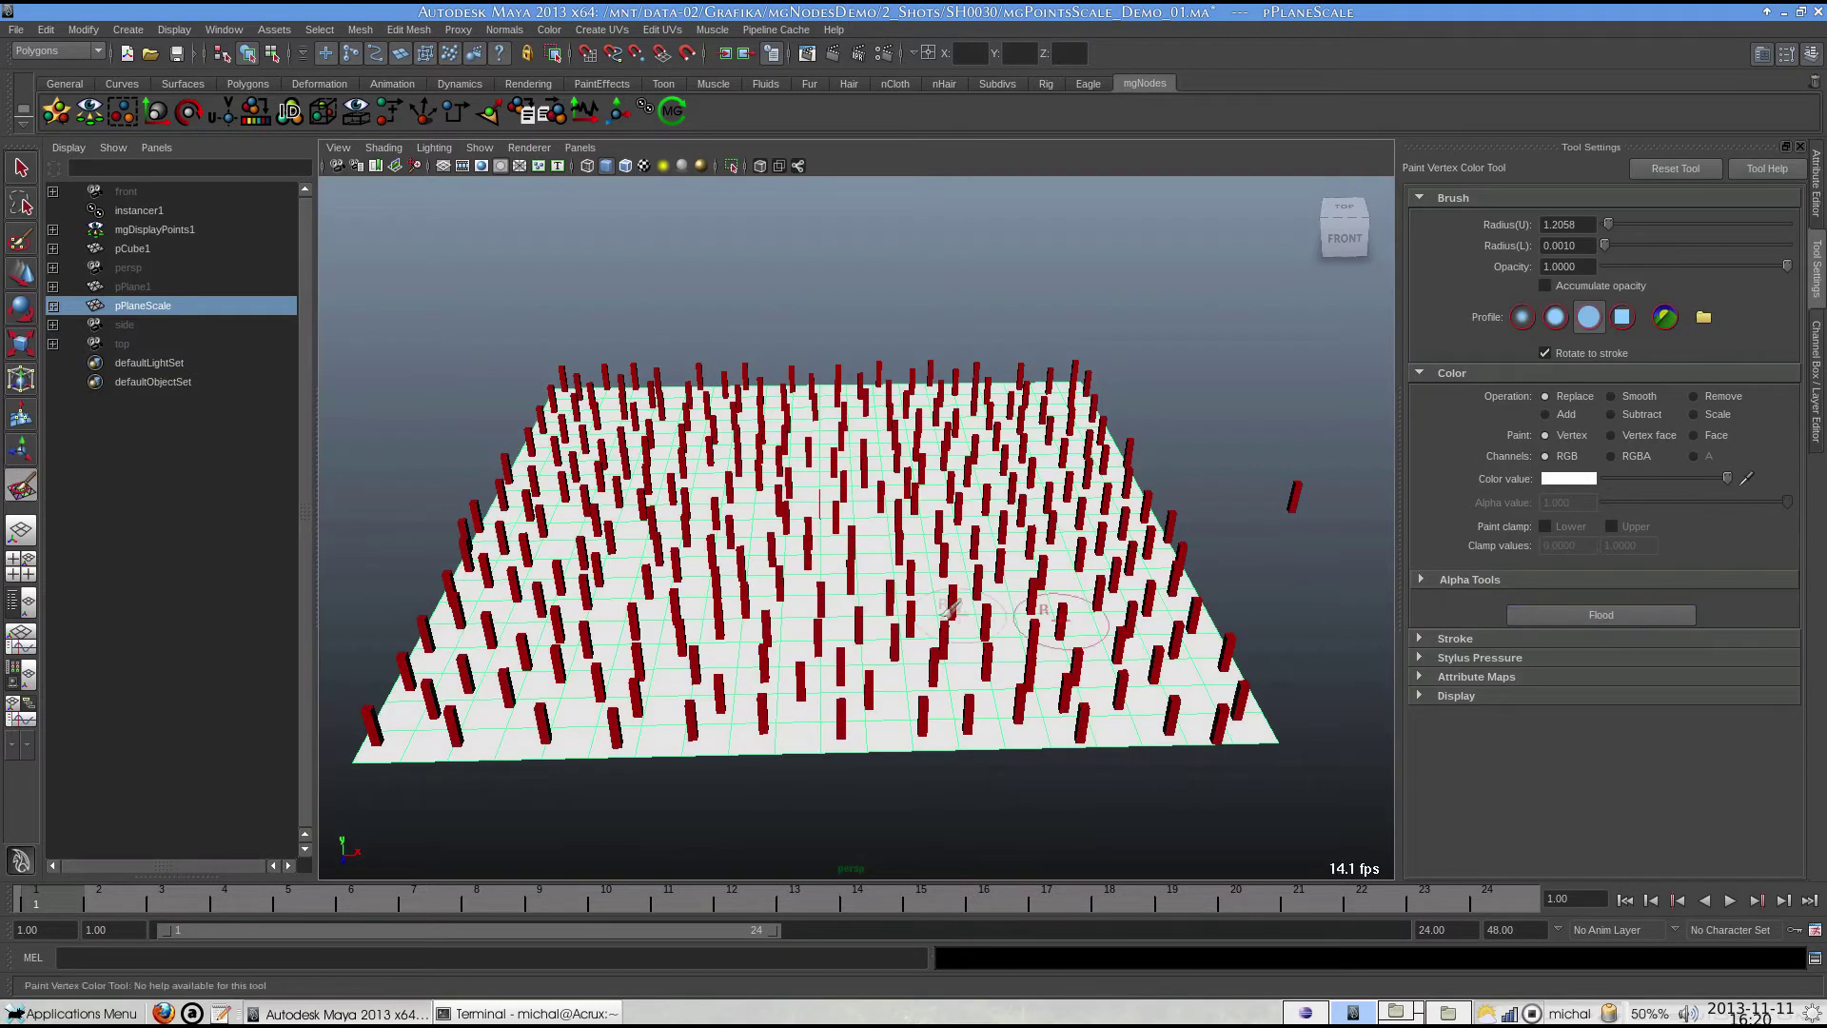
pyautogui.moveTo(1246, 714)
pyautogui.mouseDown()
pyautogui.moveTo(1113, 580)
pyautogui.moveTo(876, 538)
pyautogui.moveTo(640, 557)
pyautogui.moveTo(605, 402)
pyautogui.mouseUp()
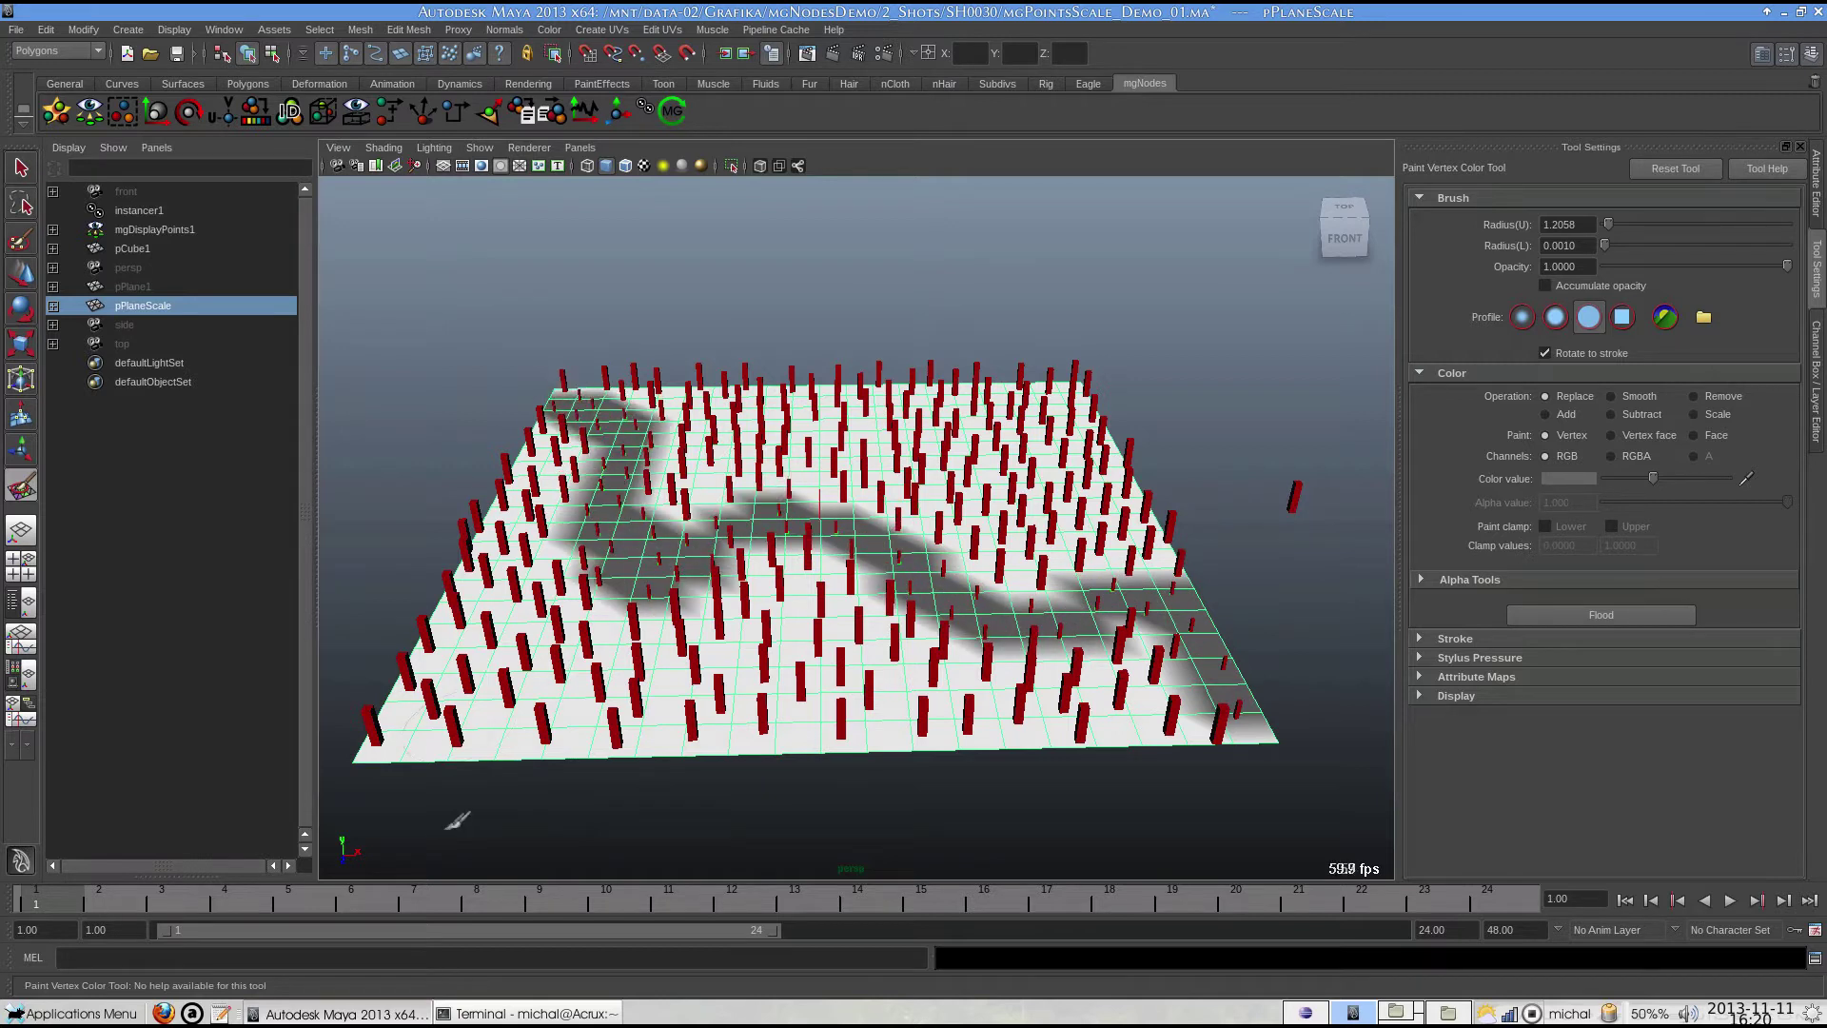
# Create an empty RGBA color set, unshared per instance, on pPlaneScale through the Color Set Editor.
pyautogui.click(549, 29)
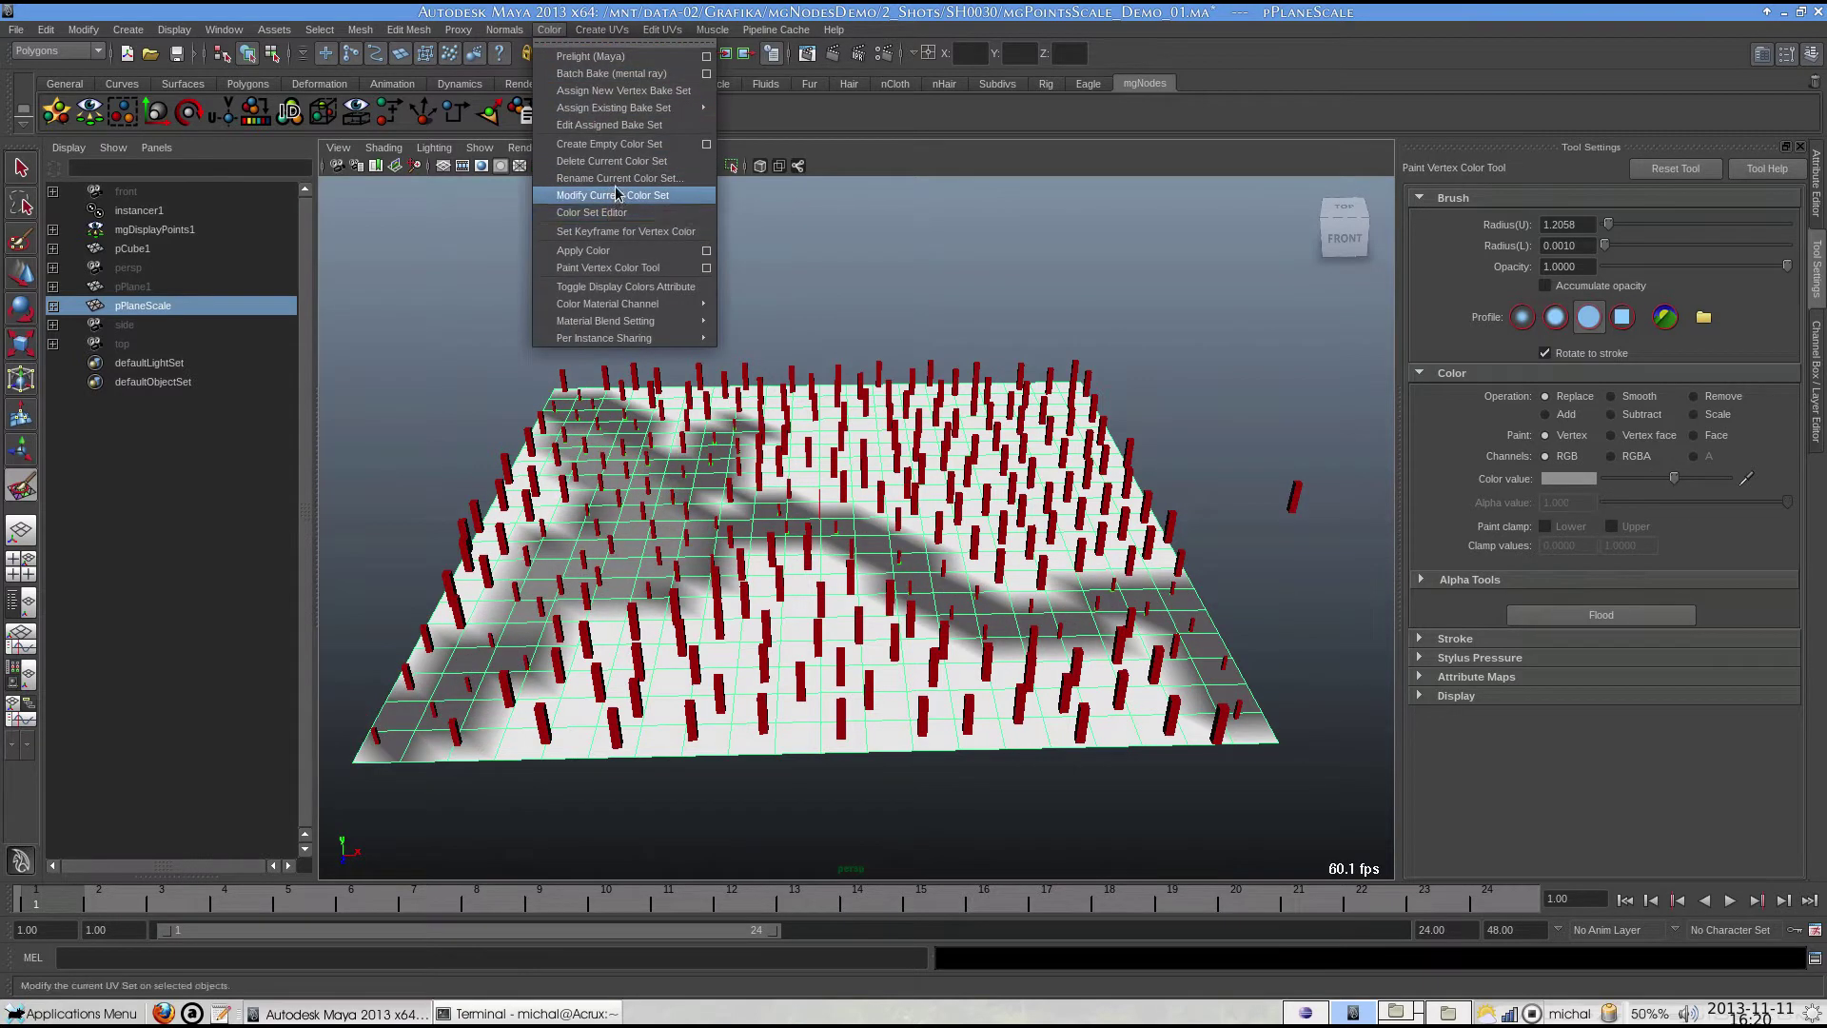
pyautogui.click(623, 212)
pyautogui.click(1183, 678)
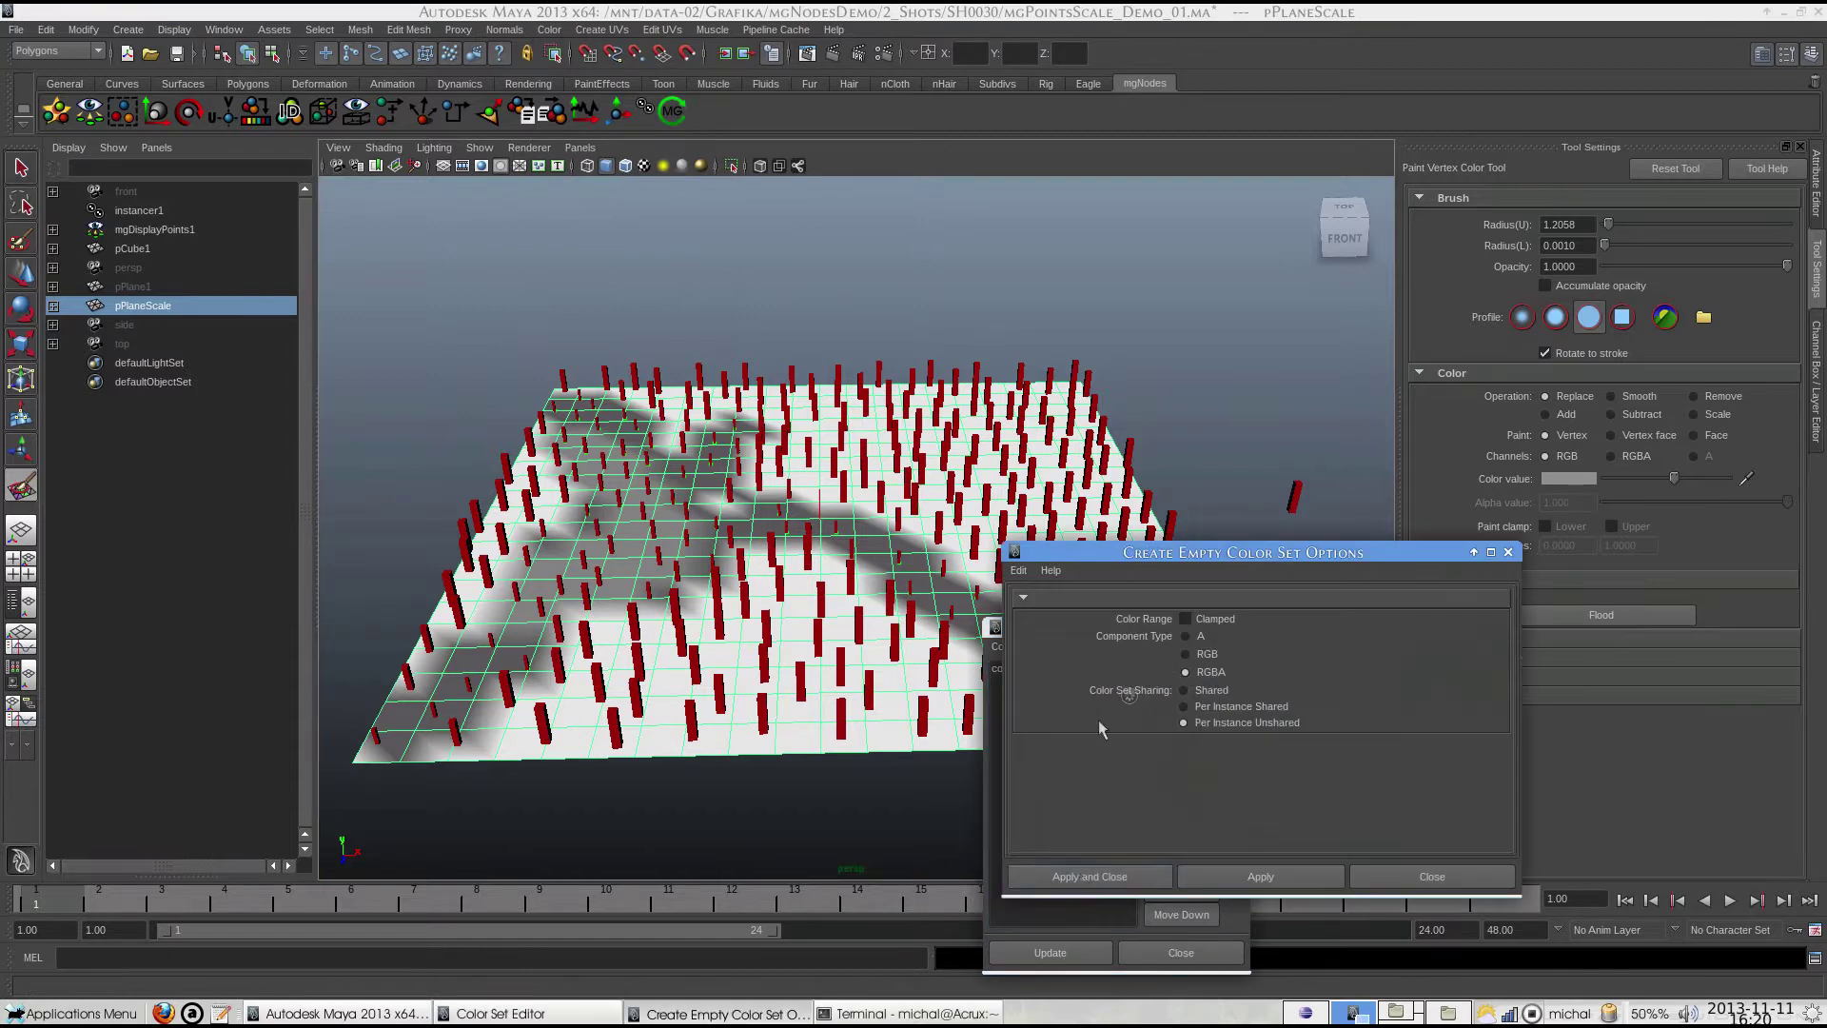
pyautogui.click(1084, 875)
pyautogui.click(1195, 952)
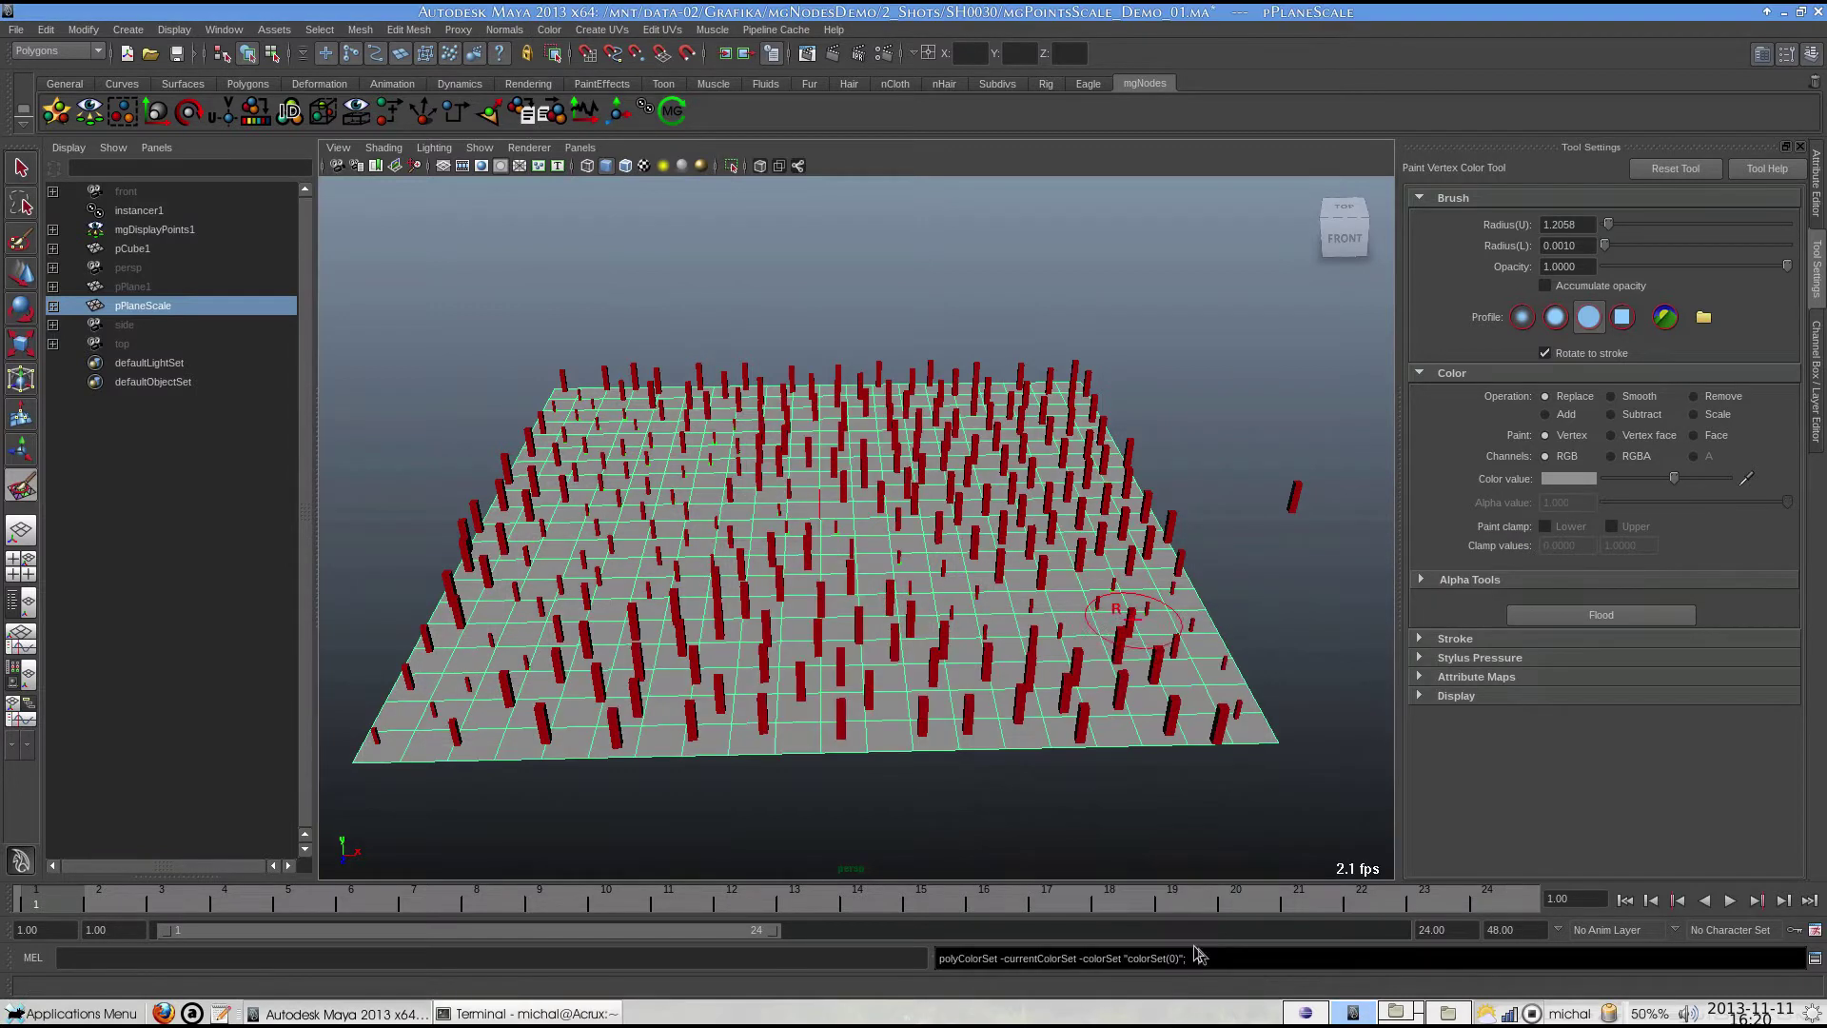
# Select mgPointsScale1 through the Hypergraph and add a second vertex color weight to it.
pyautogui.click(152, 229)
pyautogui.hotkey('ctrl', 'h')
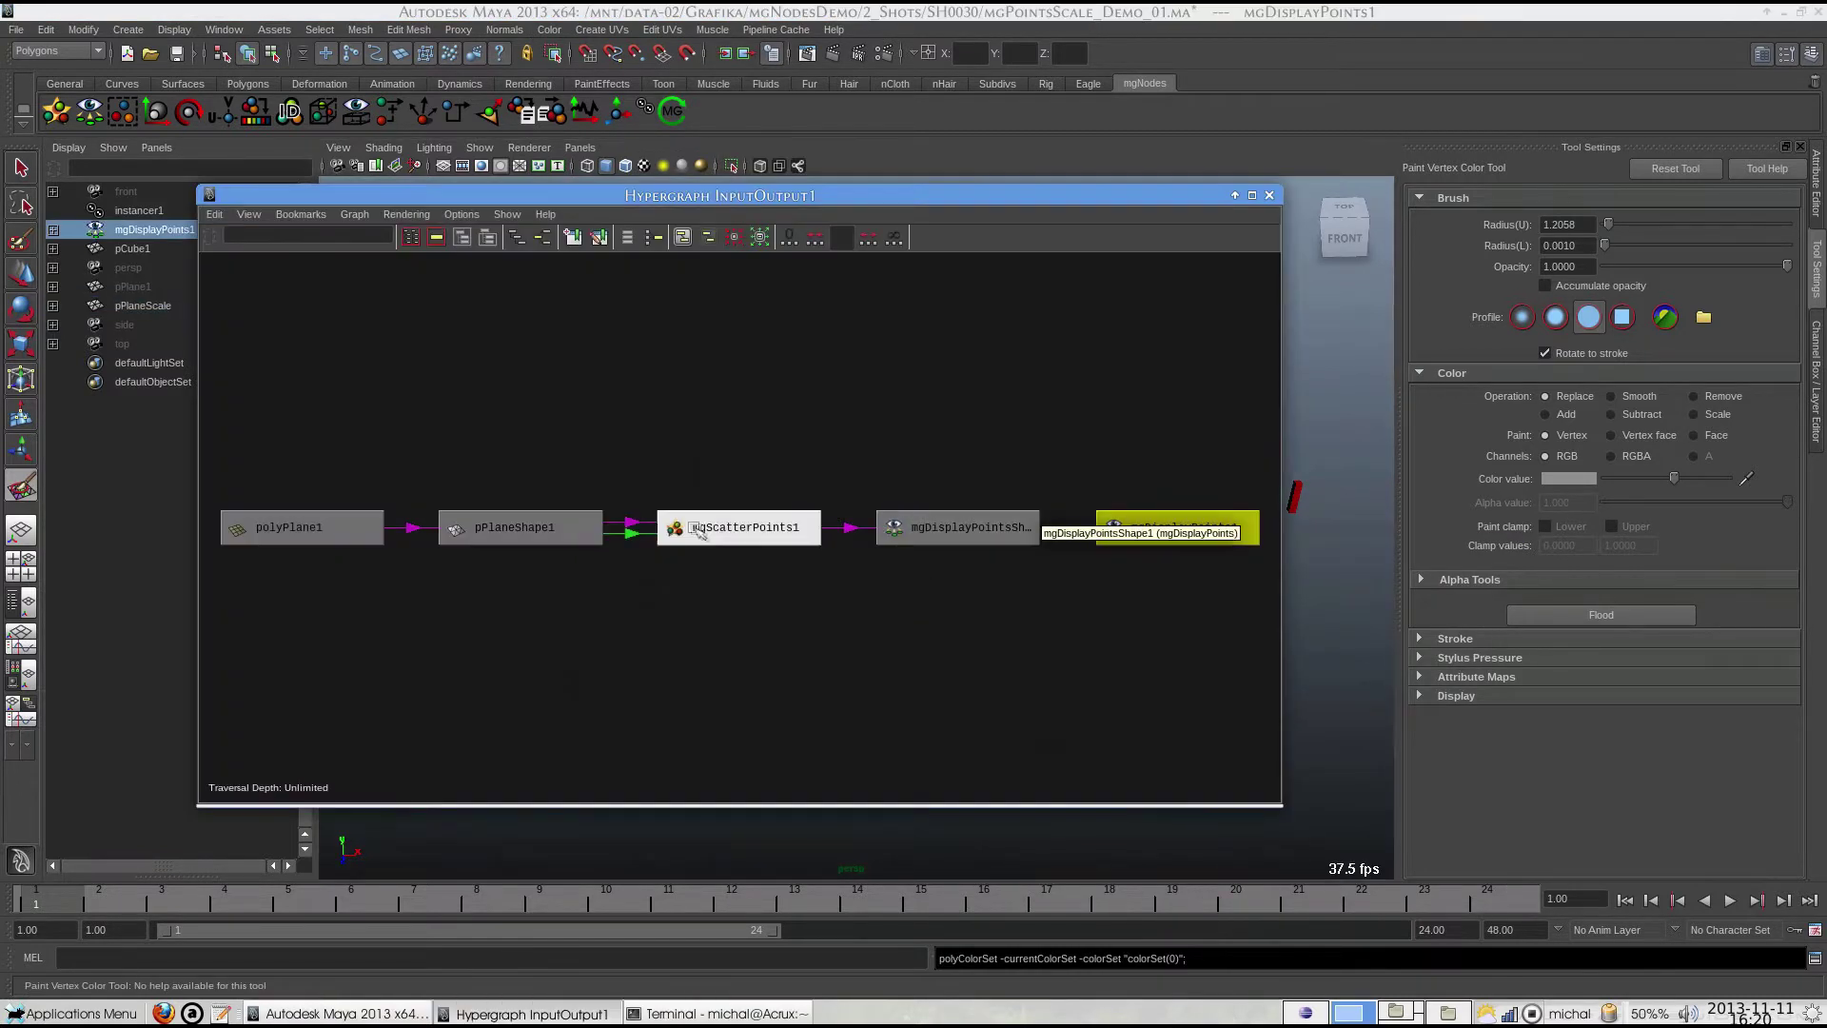
pyautogui.click(763, 521)
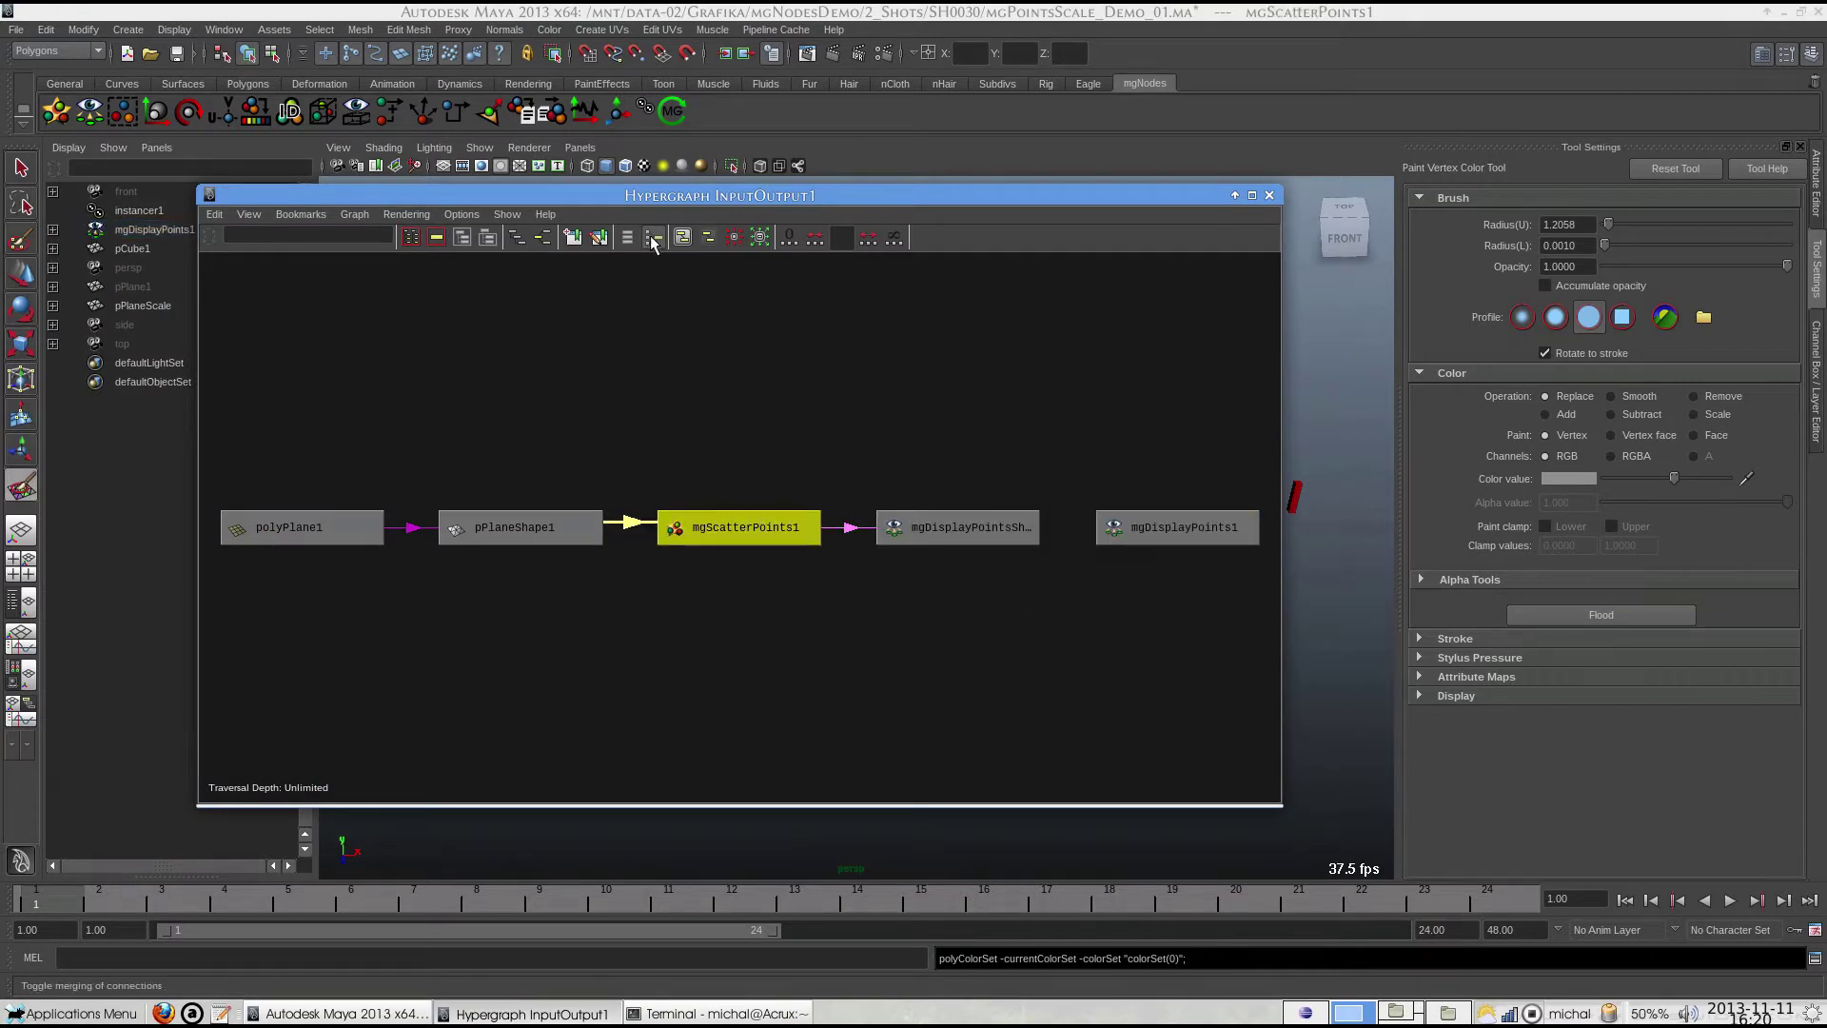
pyautogui.click(555, 241)
pyautogui.click(957, 383)
pyautogui.click(1269, 195)
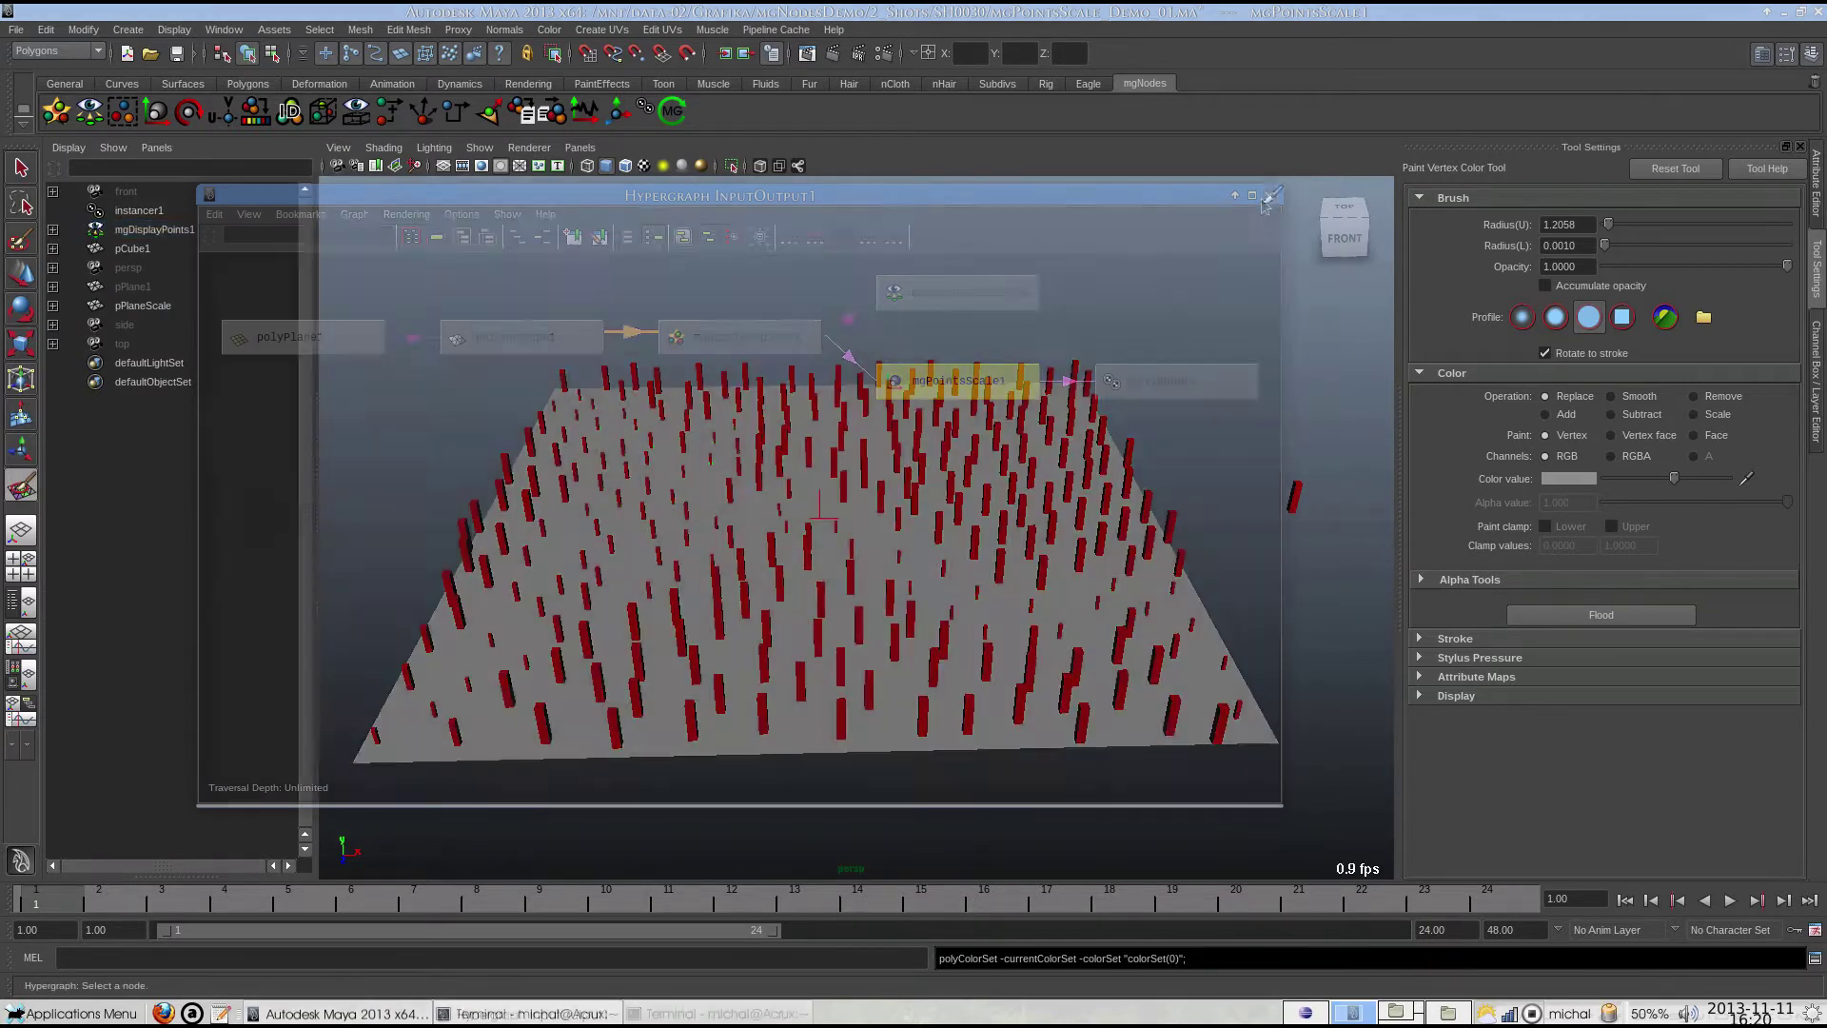
pyautogui.hotkey('ctrl', 'a')
pyautogui.click(1586, 600)
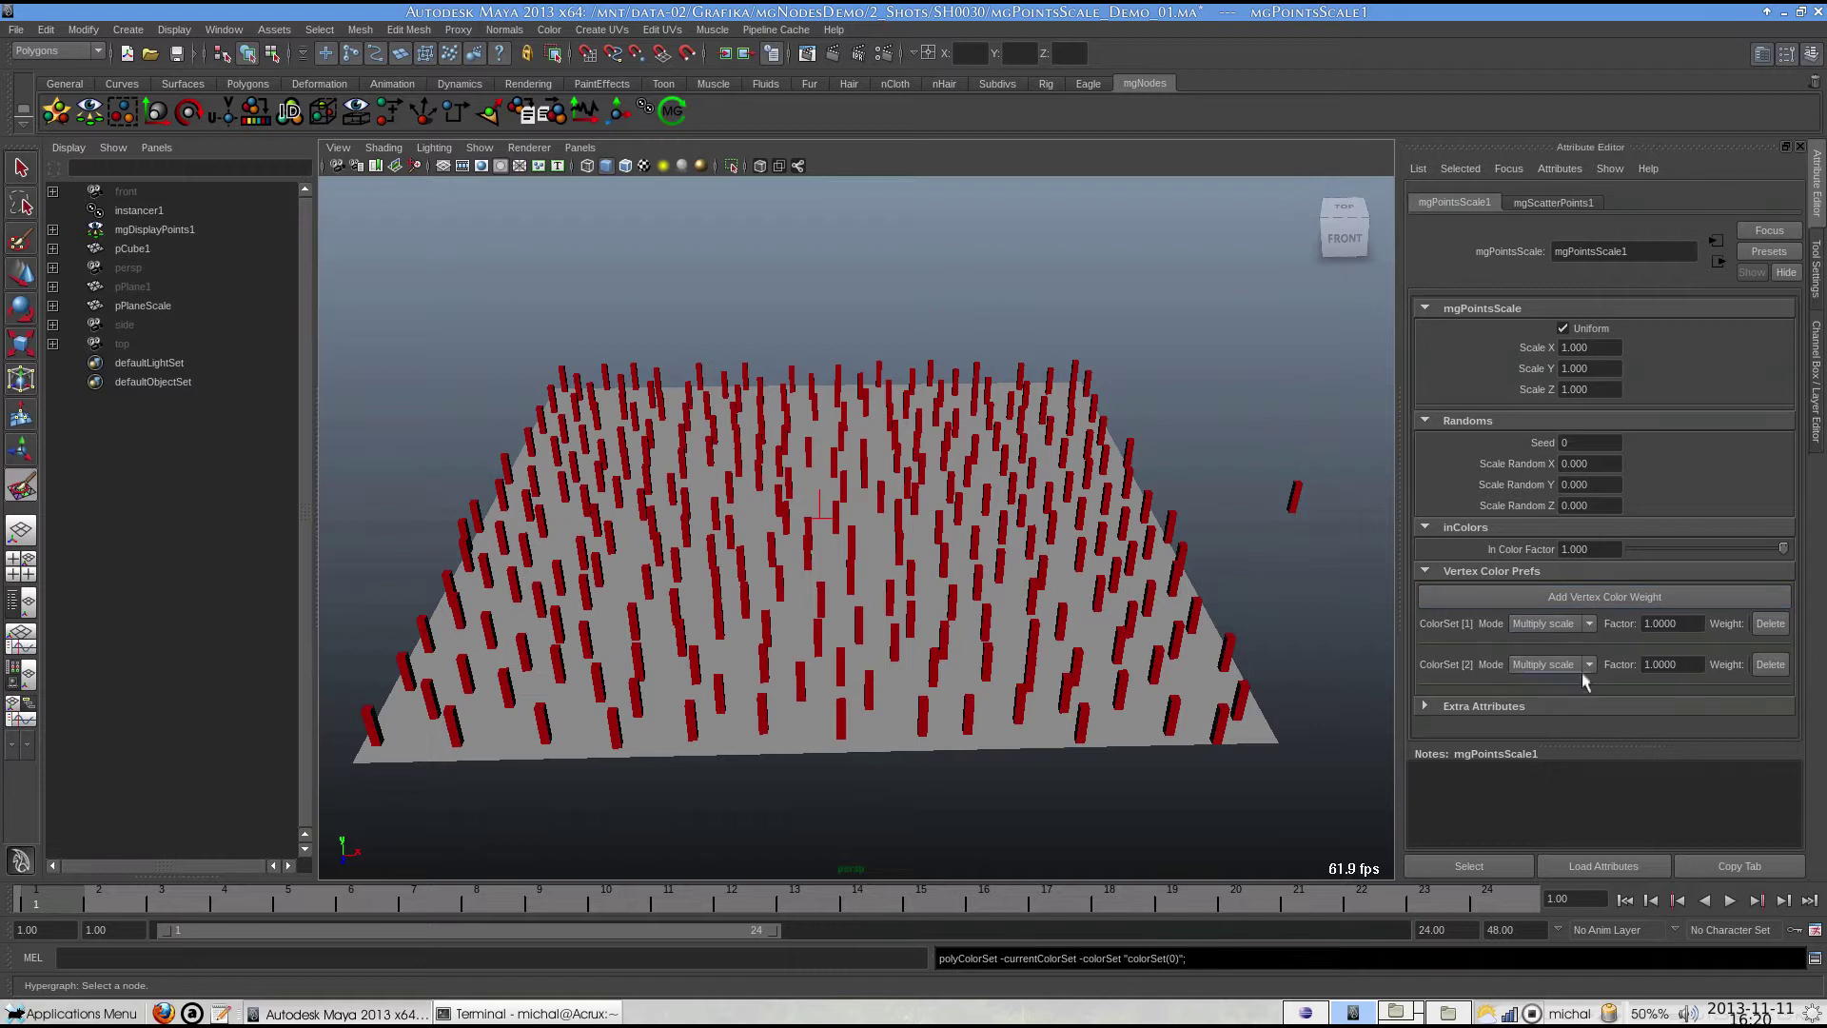
# Set ColorSet [2]'s mode to Add Factor and its weight to 0 on mgPointsScale1.
pyautogui.click(1572, 666)
pyautogui.click(1536, 687)
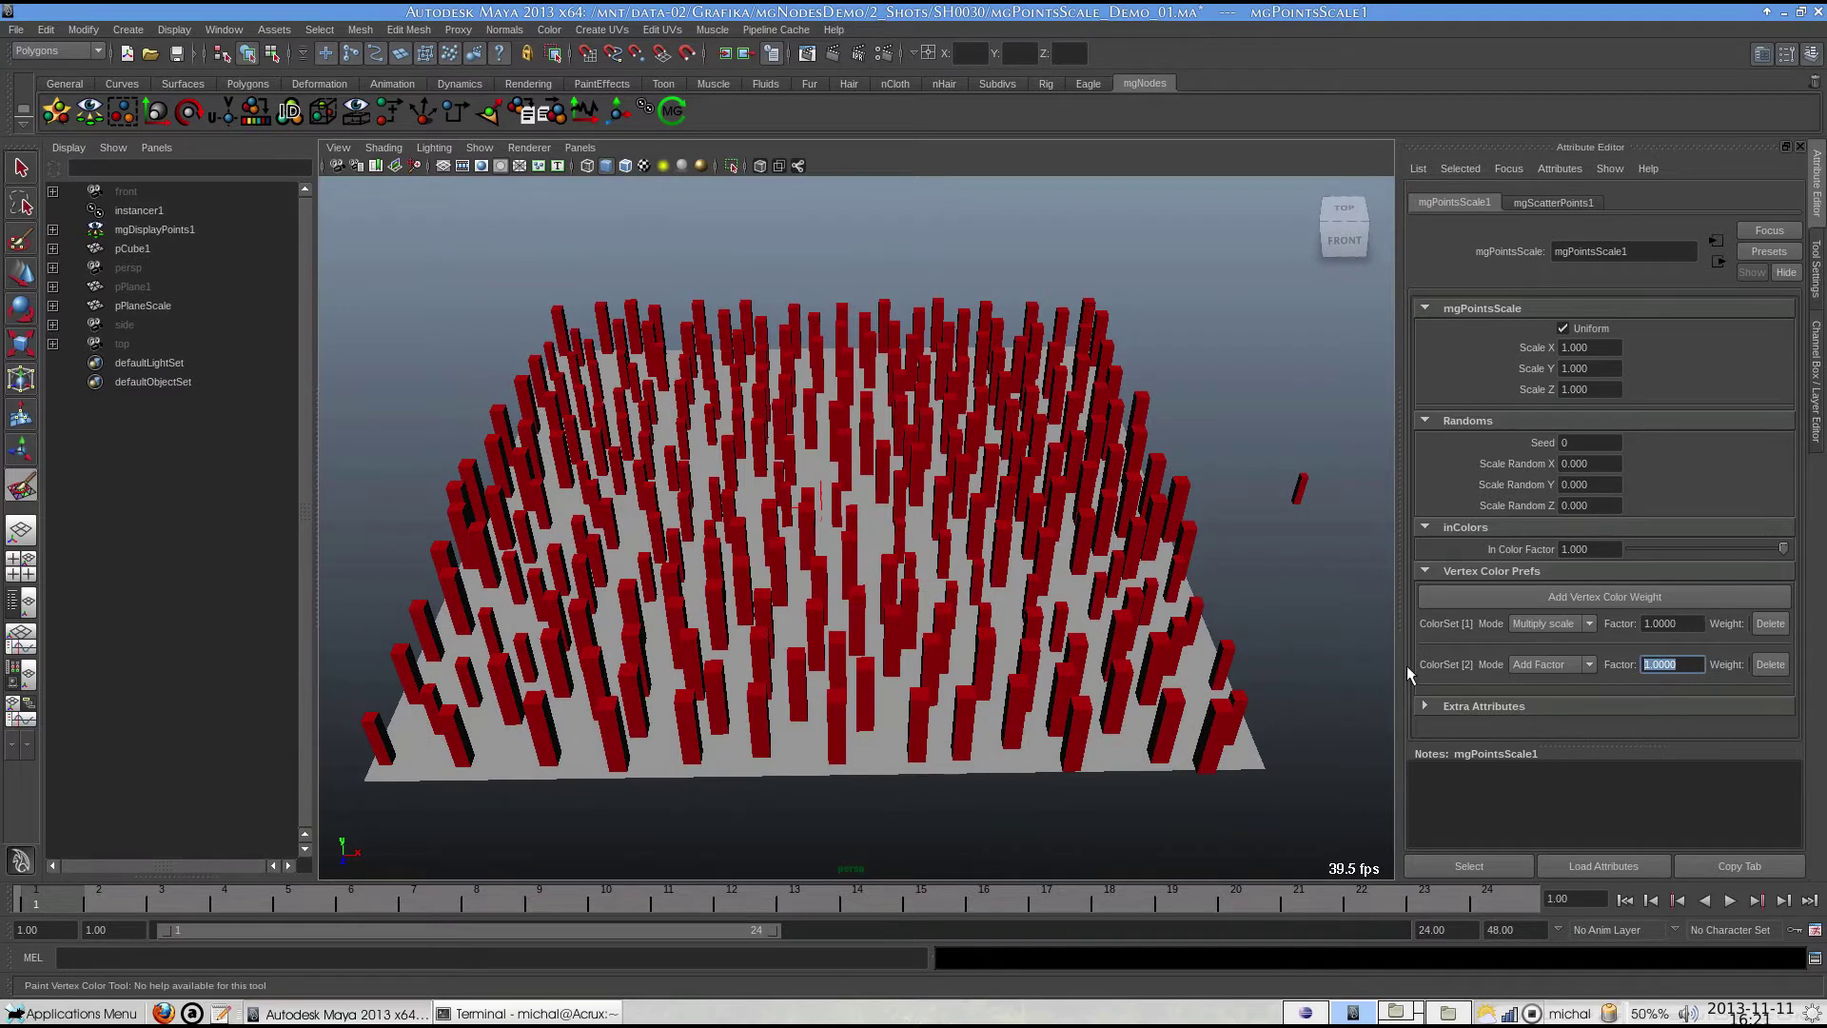
pyautogui.moveTo(1408, 674); pyautogui.dragTo(1310, 666)
pyautogui.moveTo(1733, 663); pyautogui.dragTo(1723, 663)
pyautogui.keyDown('alt'); pyautogui.moveTo(1122, 563); pyautogui.dragTo(1068, 549); pyautogui.keyUp('alt')
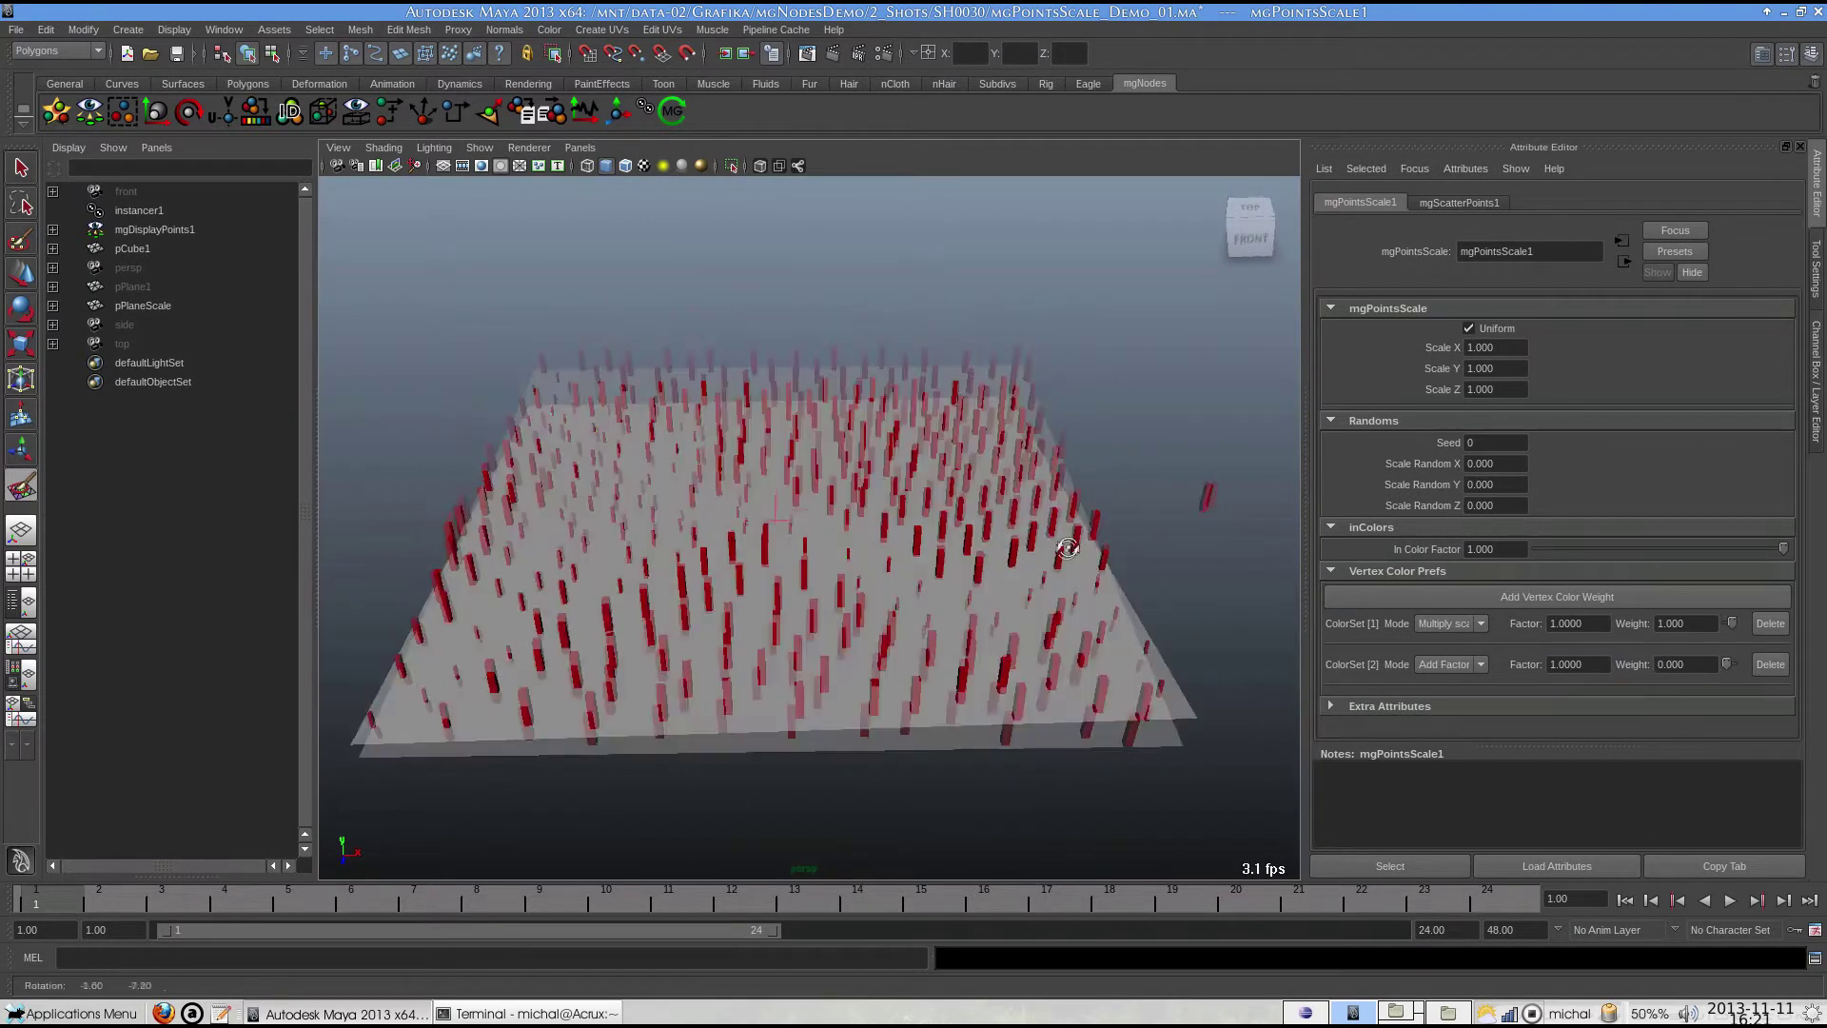
# Select pPlaneScale, start the Paint Vertex Color Tool and flood the new color set with black.
pyautogui.press('q')
pyautogui.click(654, 623)
pyautogui.keyDown('alt'); pyautogui.moveTo(654, 624); pyautogui.dragTo(685, 621); pyautogui.keyUp('alt')
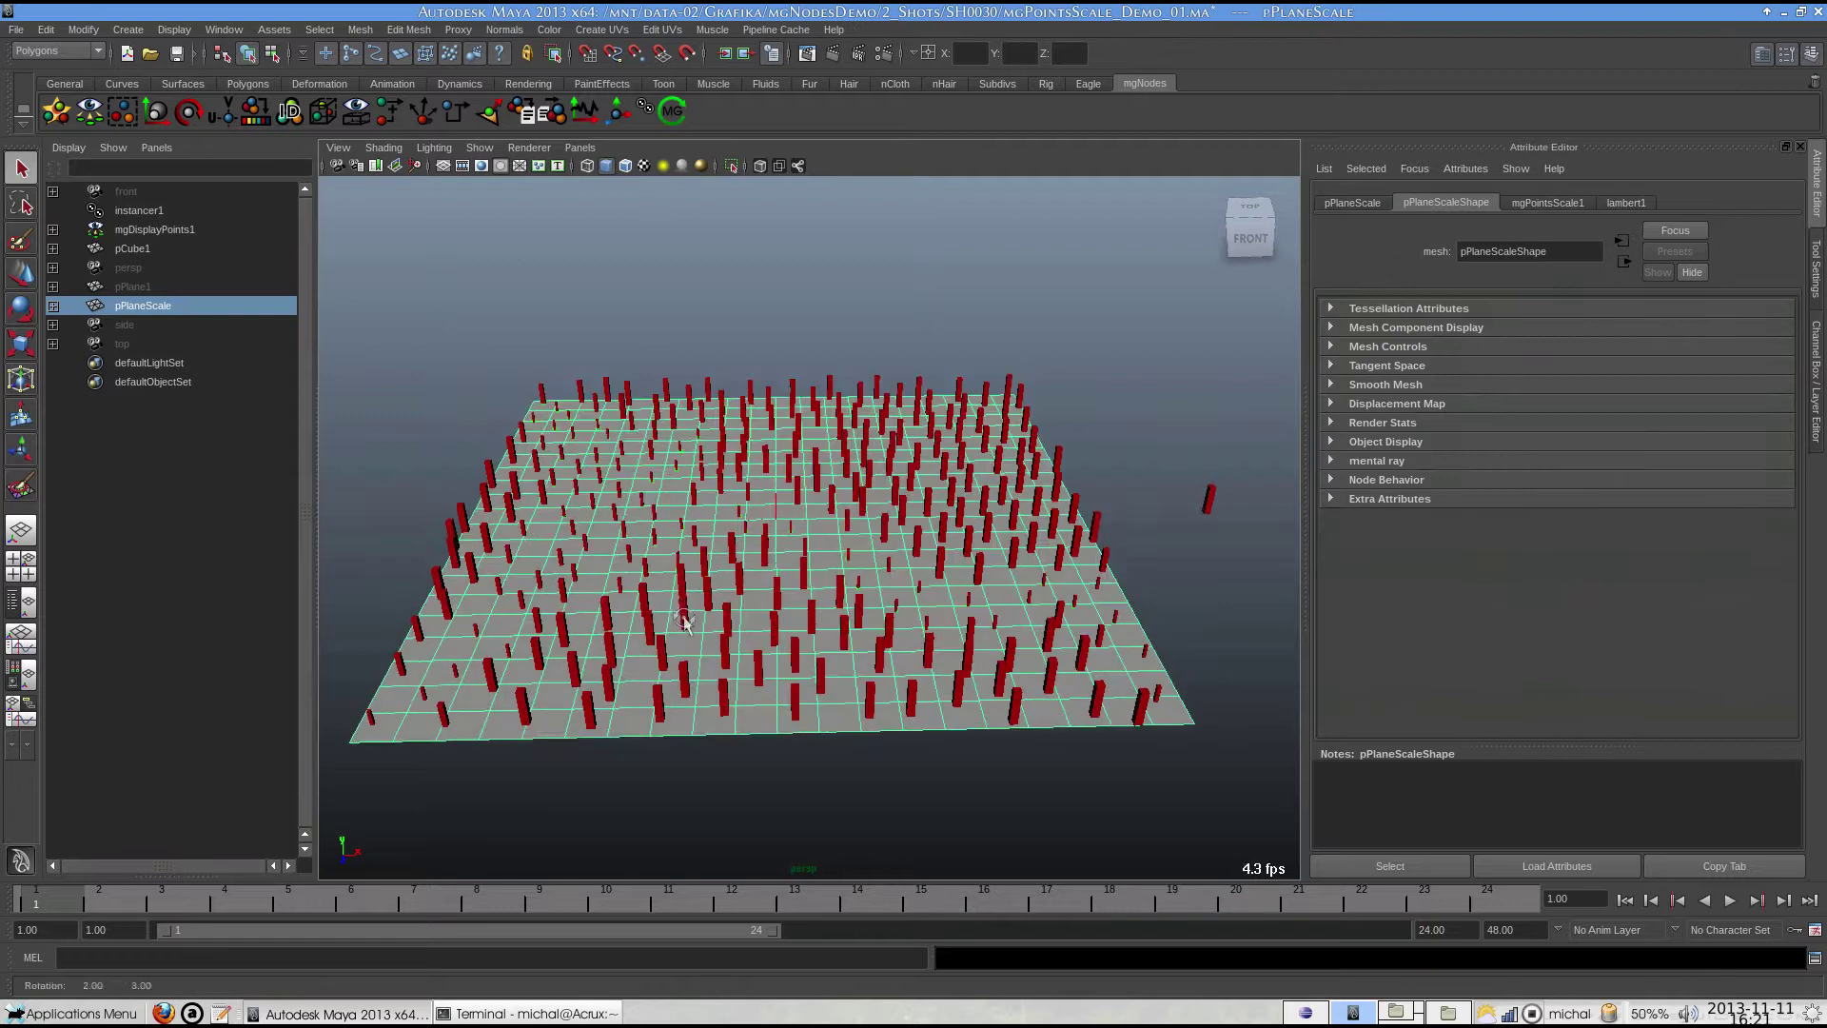
pyautogui.moveTo(702, 589)
pyautogui.mouseDown(button='right')
pyautogui.moveTo(708, 838)
pyautogui.moveTo(715, 783)
pyautogui.mouseUp(button='right')
pyautogui.moveTo(843, 834); pyautogui.dragTo(1007, 826, button='right')
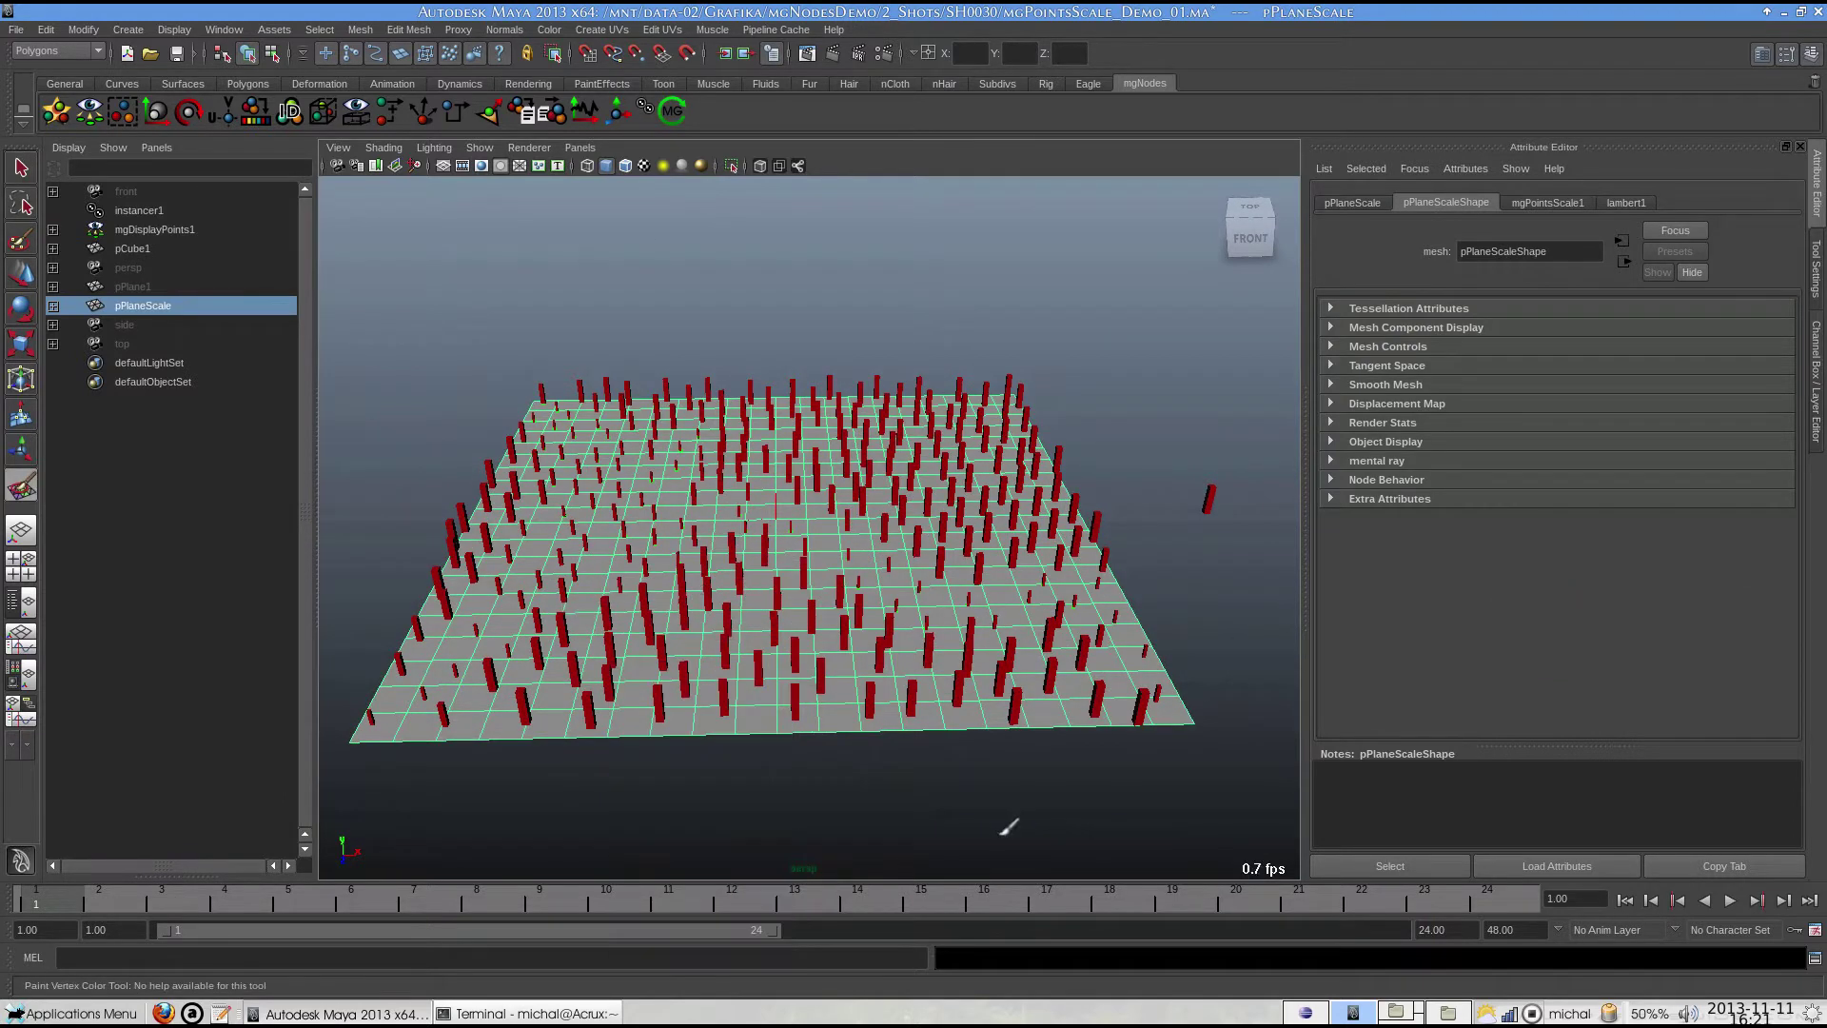
pyautogui.doubleClick(21, 486)
pyautogui.click(1548, 620)
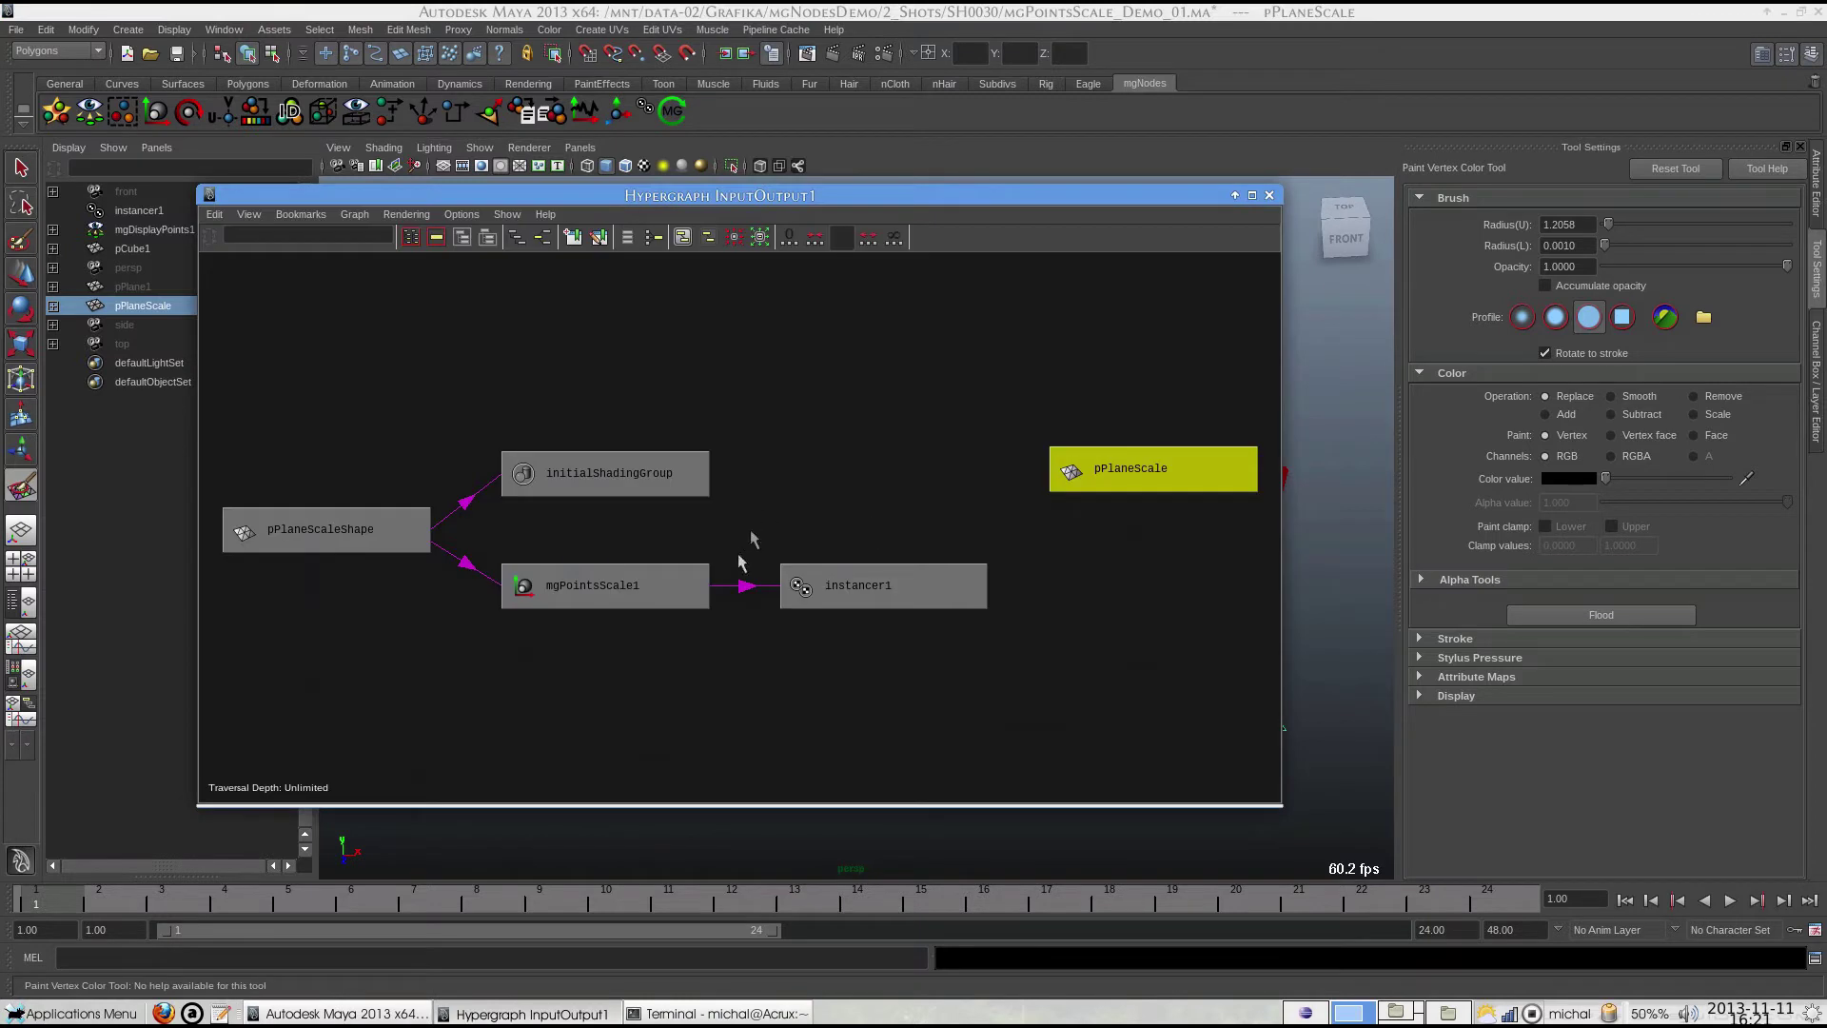
# Select mgPointsScale1 in the Hypergraph and set ColorSet [2]'s weight to 1.
pyautogui.click(609, 584)
pyautogui.click(1269, 195)
pyautogui.hotkey('ctrl', 'a')
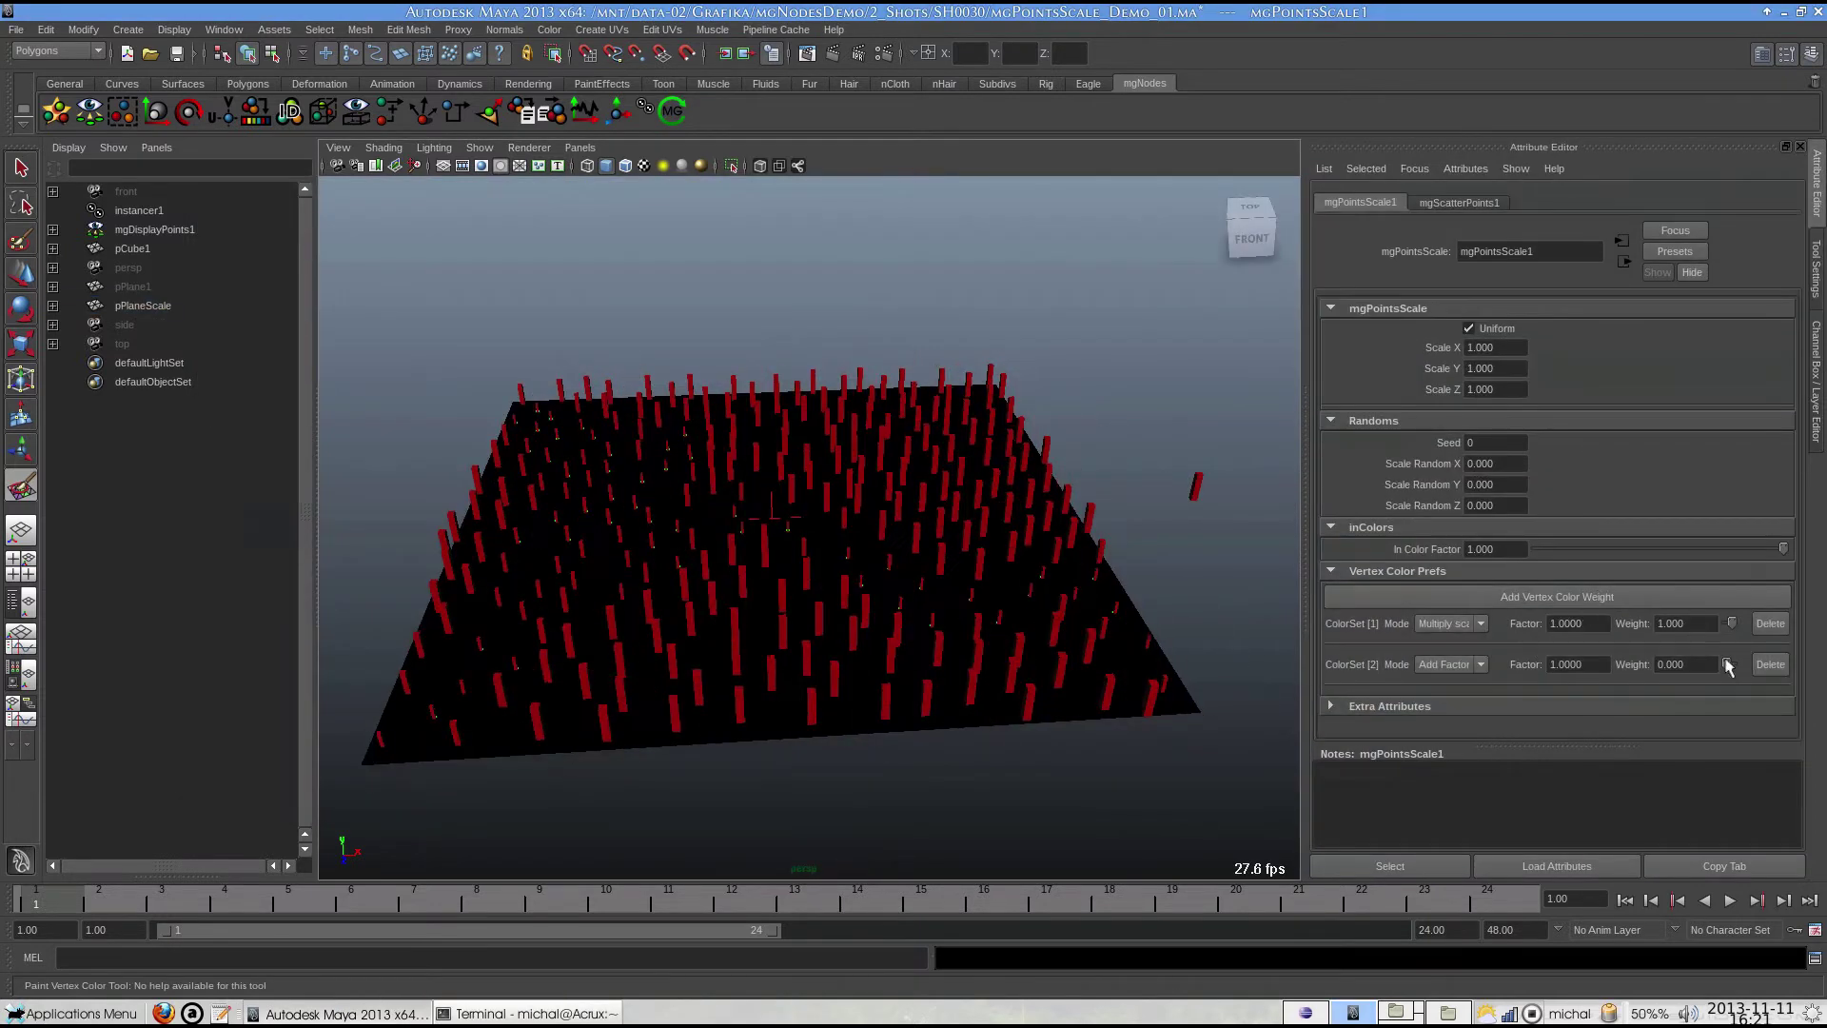
pyautogui.moveTo(1301, 628); pyautogui.dragTo(1233, 630)
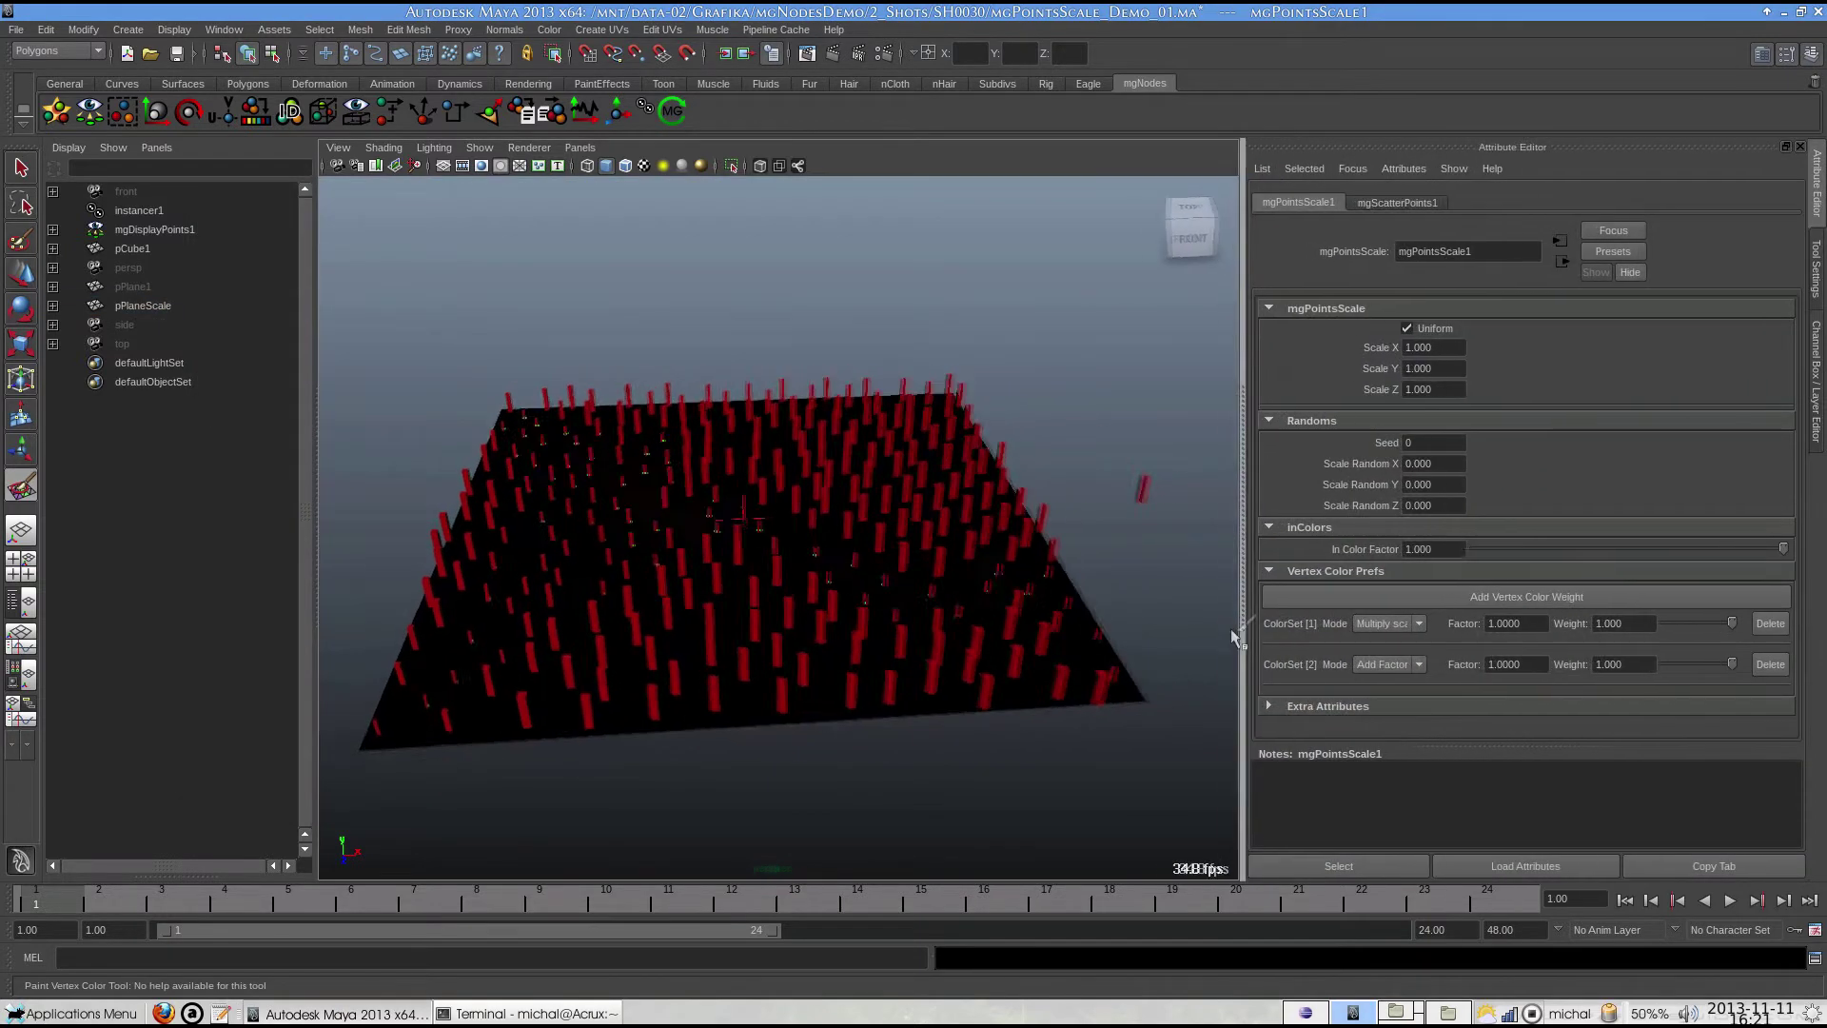
# Paint two white bands across pPlaneScale's black vertex colors with the Paint Vertex Color Tool.
pyautogui.scroll(2, 921, 573)
pyautogui.keyDown('alt'); pyautogui.moveTo(682, 529); pyautogui.dragTo(644, 534); pyautogui.keyUp('alt')
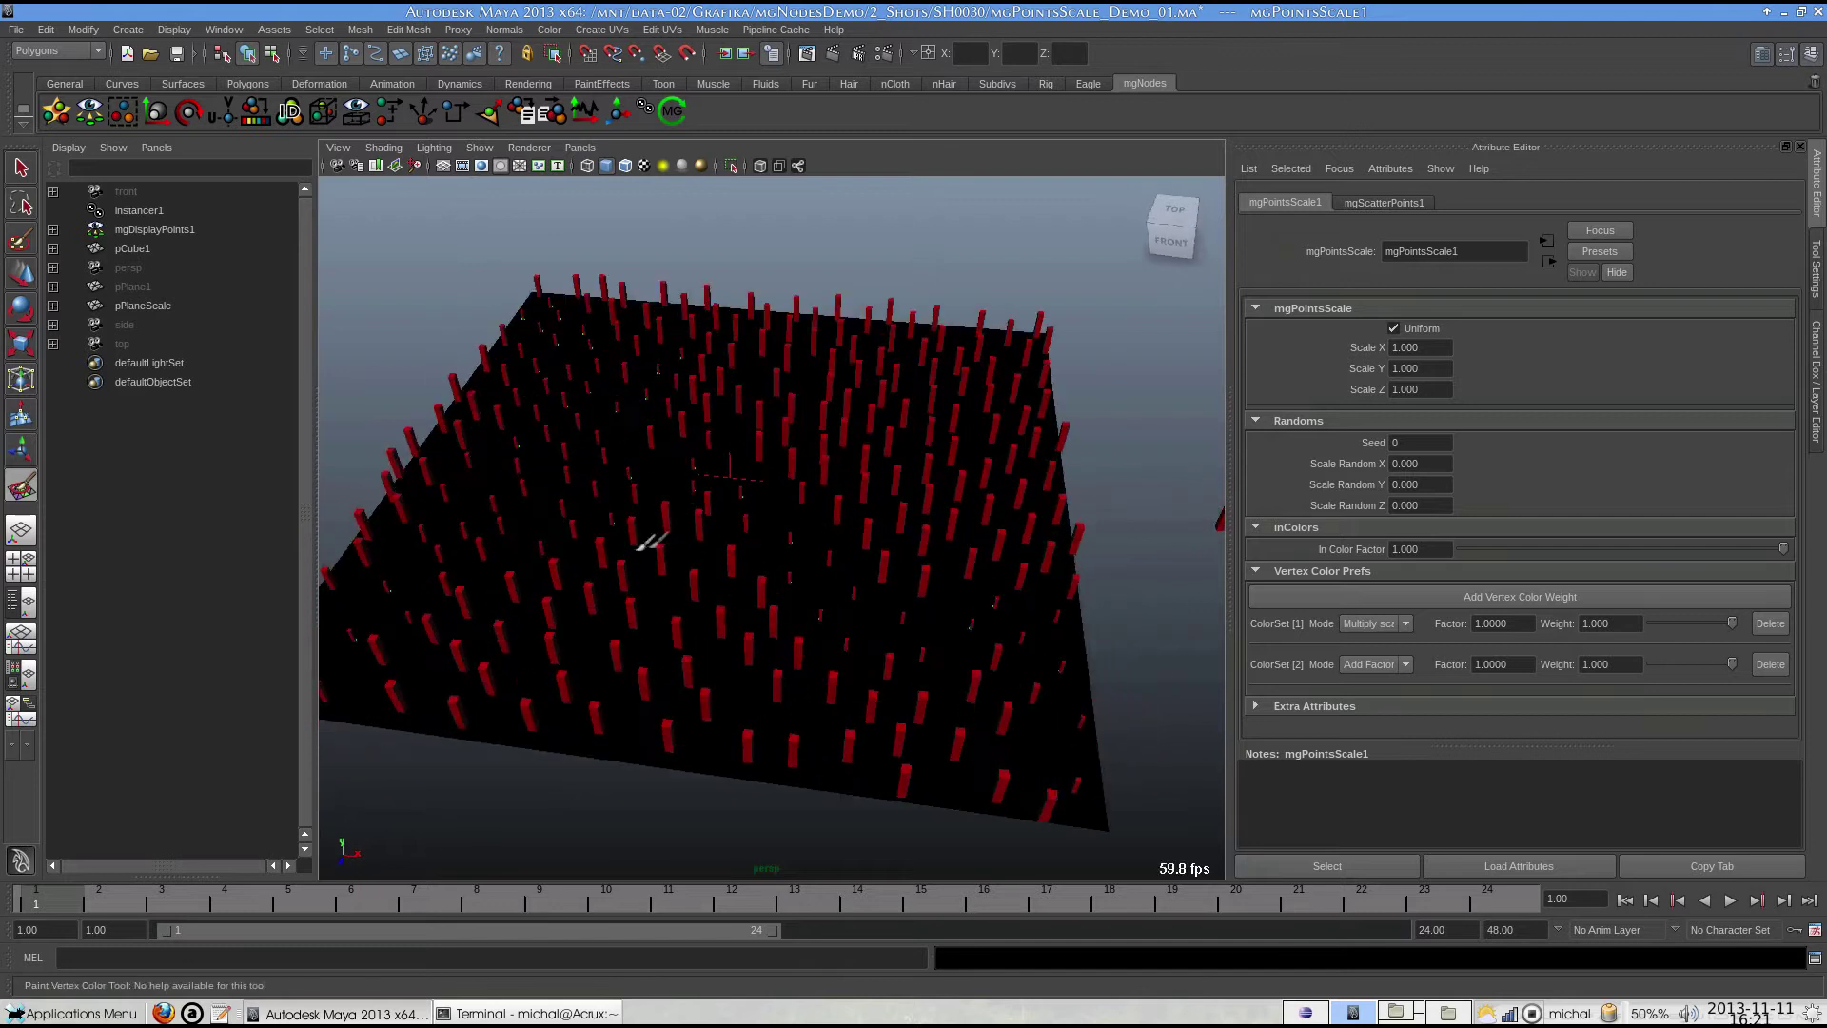
pyautogui.press('q')
pyautogui.click(647, 542)
pyautogui.press('y')
pyautogui.doubleClick(21, 486)
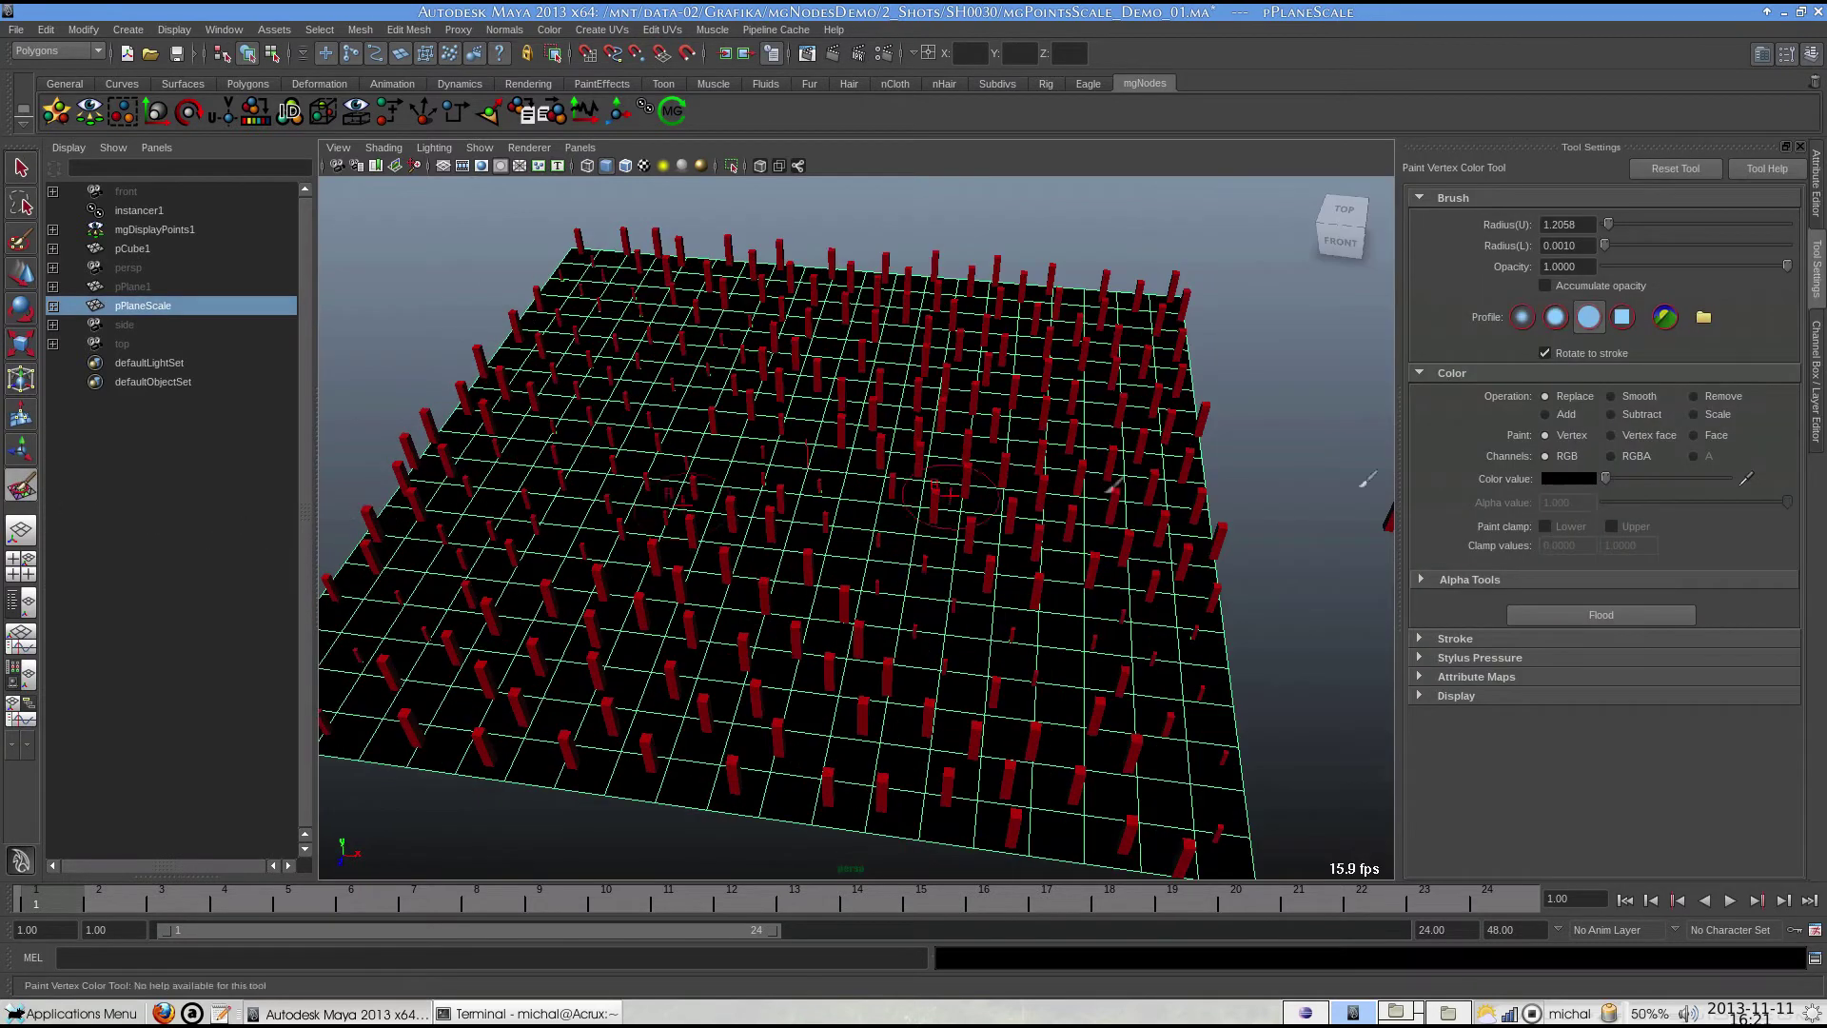
pyautogui.moveTo(1608, 477); pyautogui.dragTo(1727, 477)
pyautogui.moveTo(633, 766)
pyautogui.mouseDown()
pyautogui.moveTo(761, 504)
pyautogui.moveTo(842, 430)
pyautogui.moveTo(961, 249)
pyautogui.mouseUp()
pyautogui.moveTo(951, 532)
pyautogui.keyDown('alt'); pyautogui.mouseDown()
pyautogui.moveTo(850, 526)
pyautogui.moveTo(970, 580)
pyautogui.mouseUp(); pyautogui.keyUp('alt')
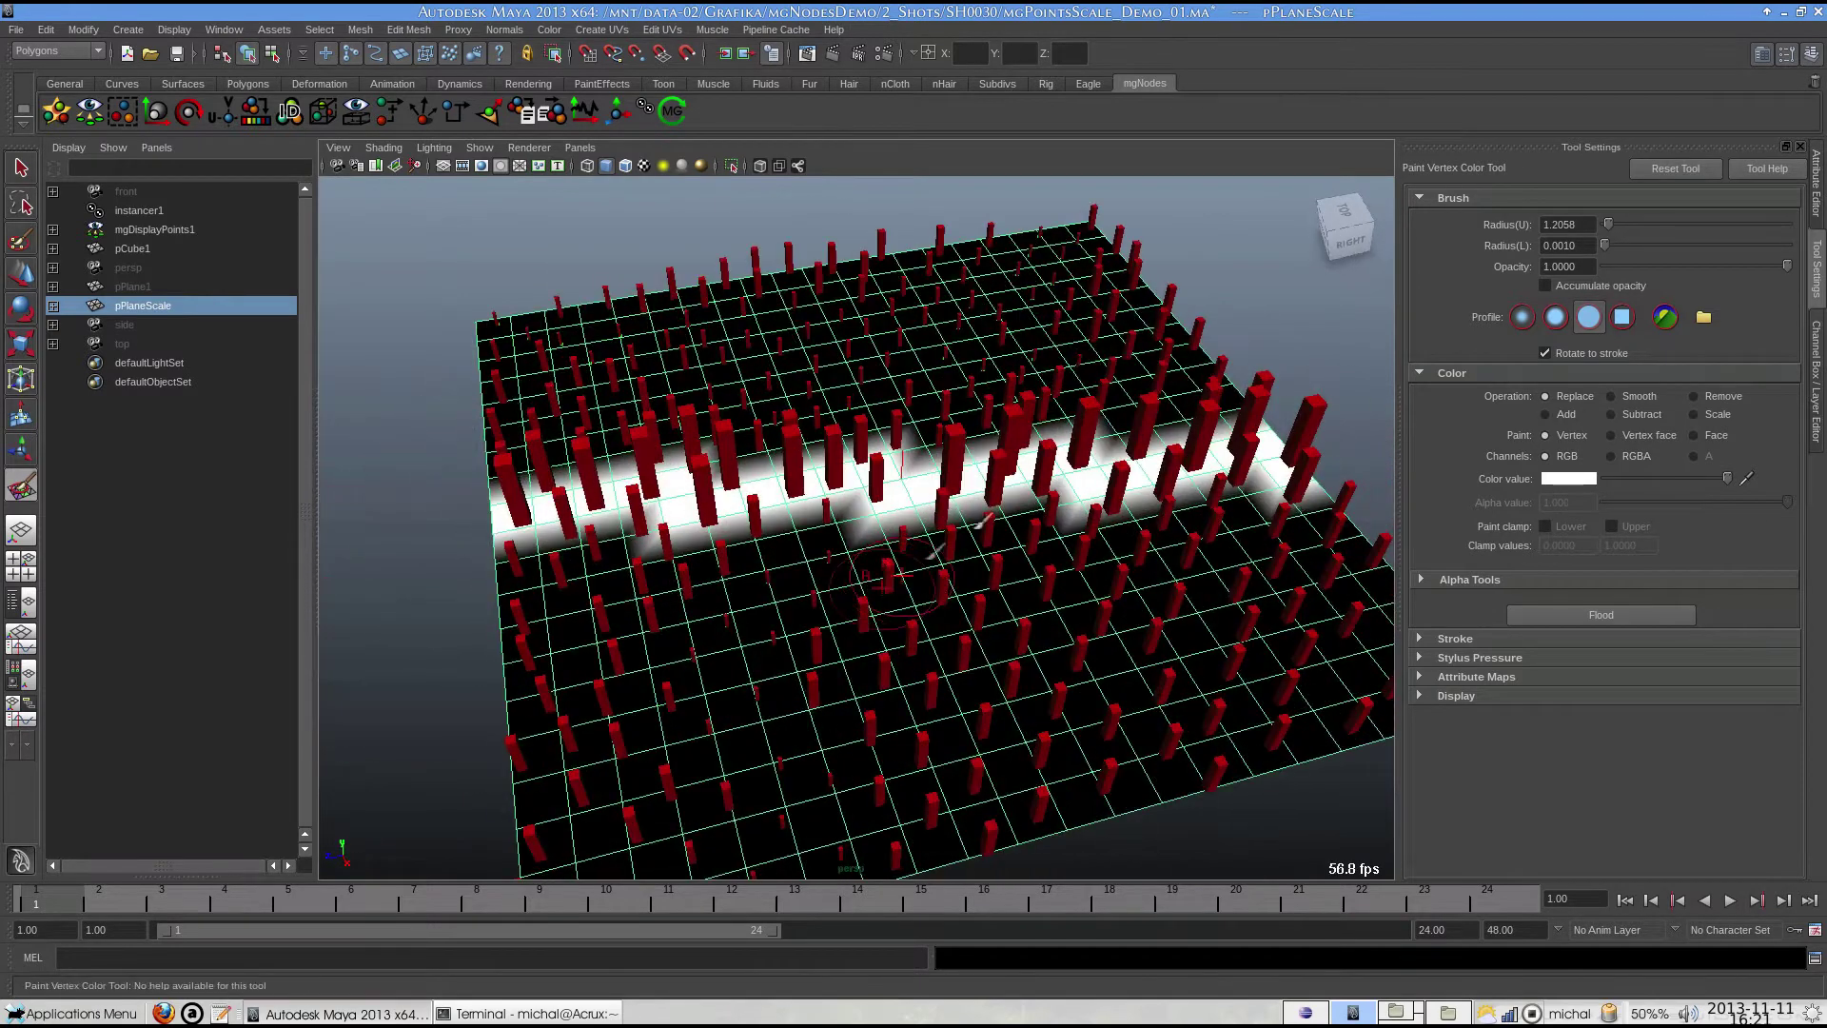
pyautogui.moveTo(535, 690); pyautogui.dragTo(1391, 581)
pyautogui.keyDown('alt'); pyautogui.moveTo(1046, 590); pyautogui.dragTo(552, 538); pyautogui.keyUp('alt')
# Select mgPointsScale1 through the Hypergraph and set ColorSet [2]'s factor to 2.
pyautogui.press('q')
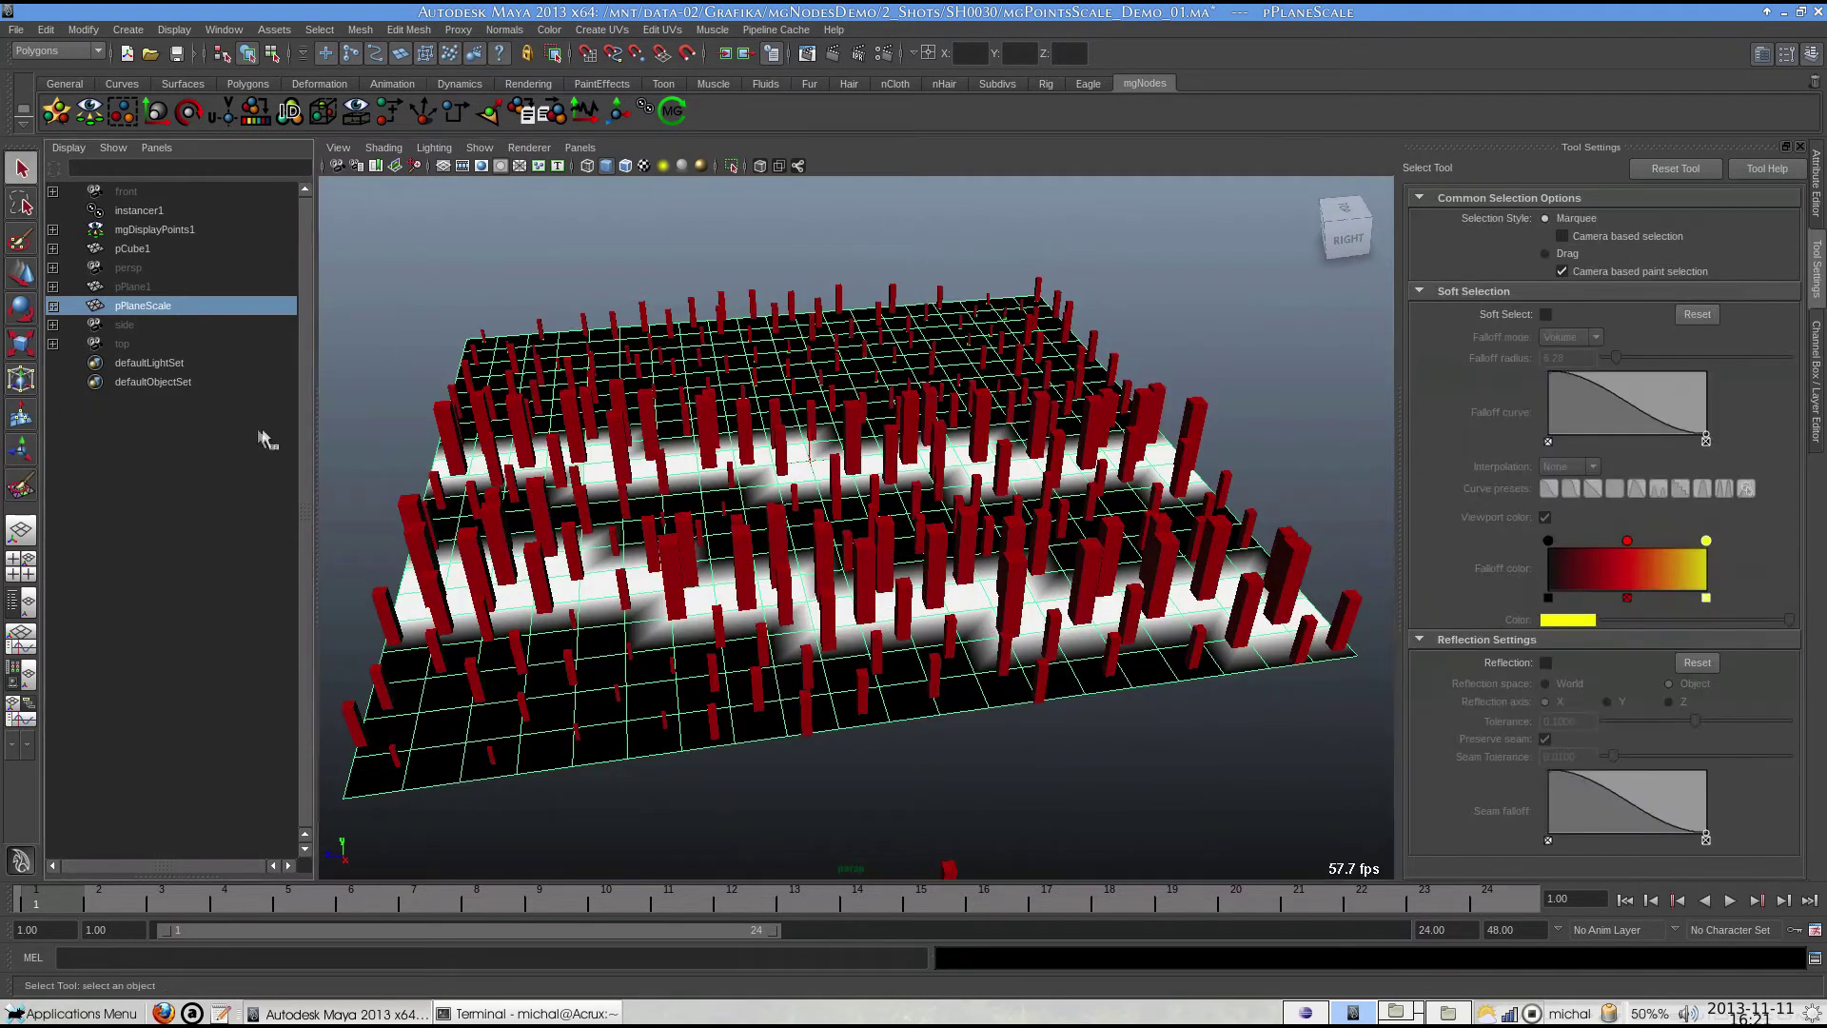
pyautogui.click(653, 600)
pyautogui.click(1269, 195)
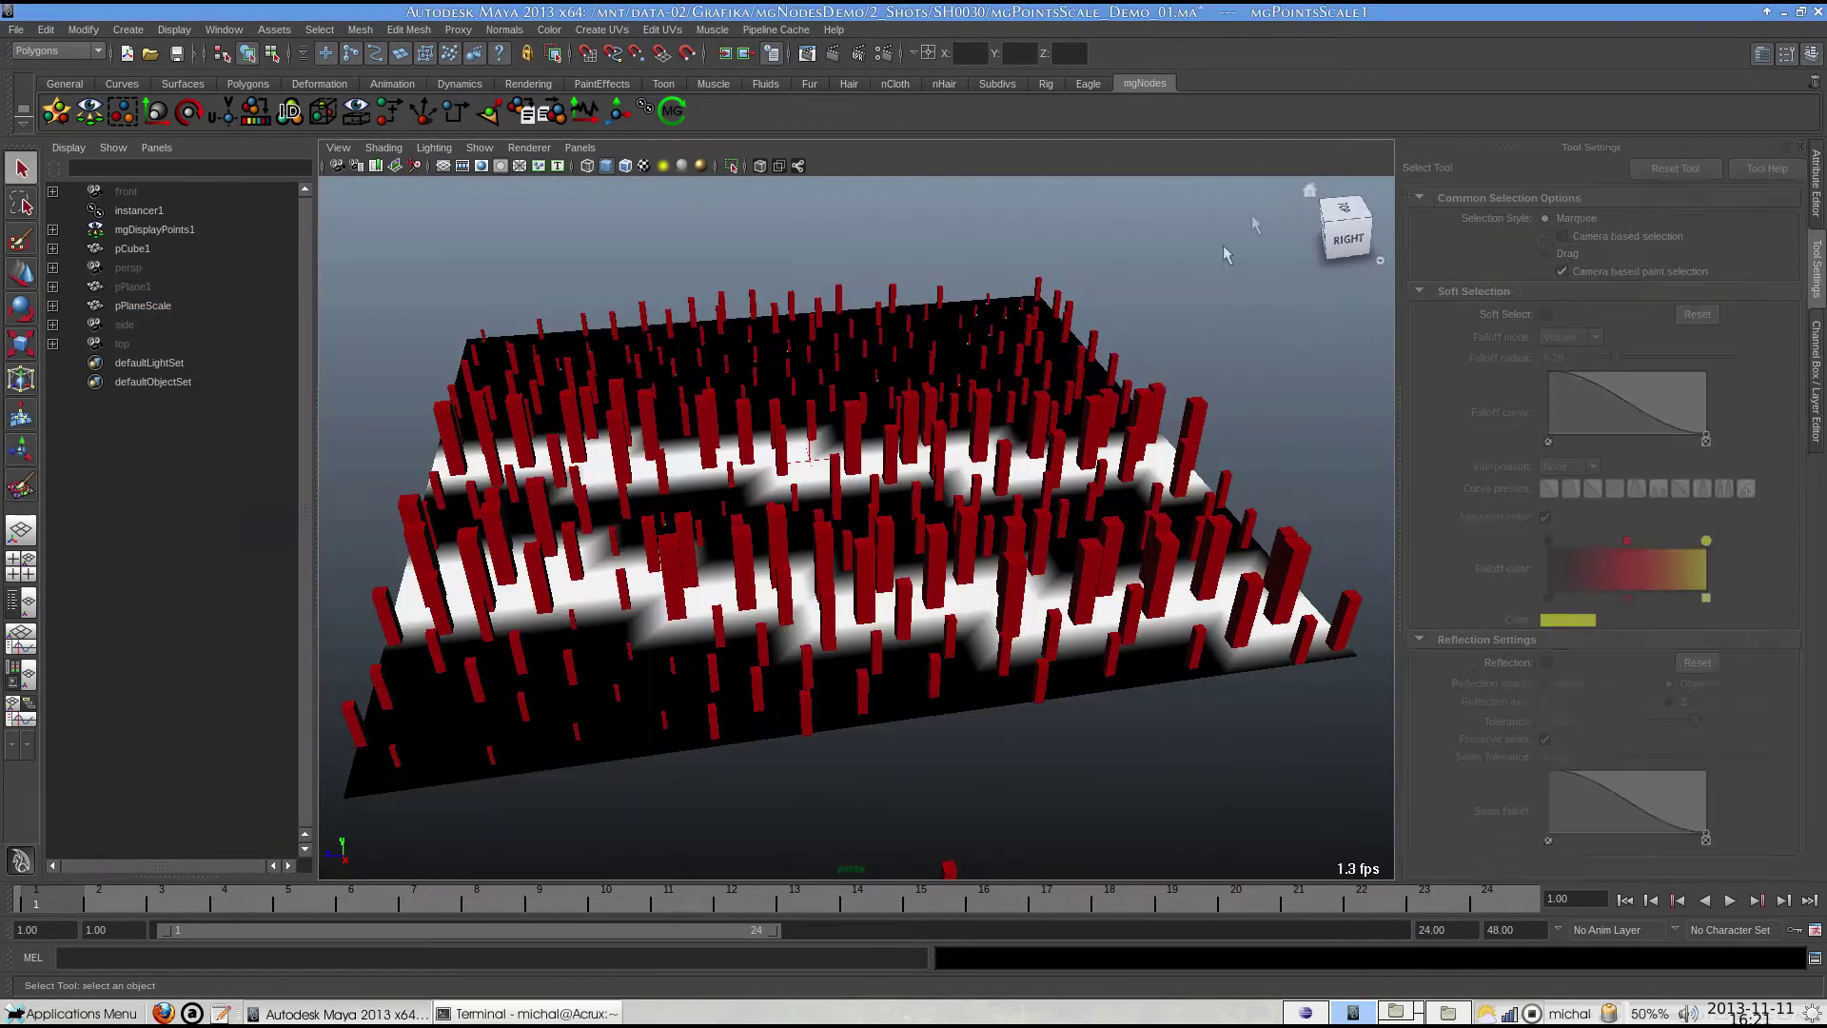
pyautogui.hotkey('ctrl', 'a')
pyautogui.doubleClick(1502, 665)
pyautogui.write('2')
pyautogui.press('Return')
# Vary ColorSet [2]'s weight, try its Multiply scale mode and switch the mode once more.
pyautogui.keyDown('alt'); pyautogui.moveTo(903, 514); pyautogui.dragTo(752, 476); pyautogui.keyUp('alt')
pyautogui.moveTo(1727, 664); pyautogui.dragTo(1755, 633)
pyautogui.click(1375, 664)
pyautogui.click(1390, 677)
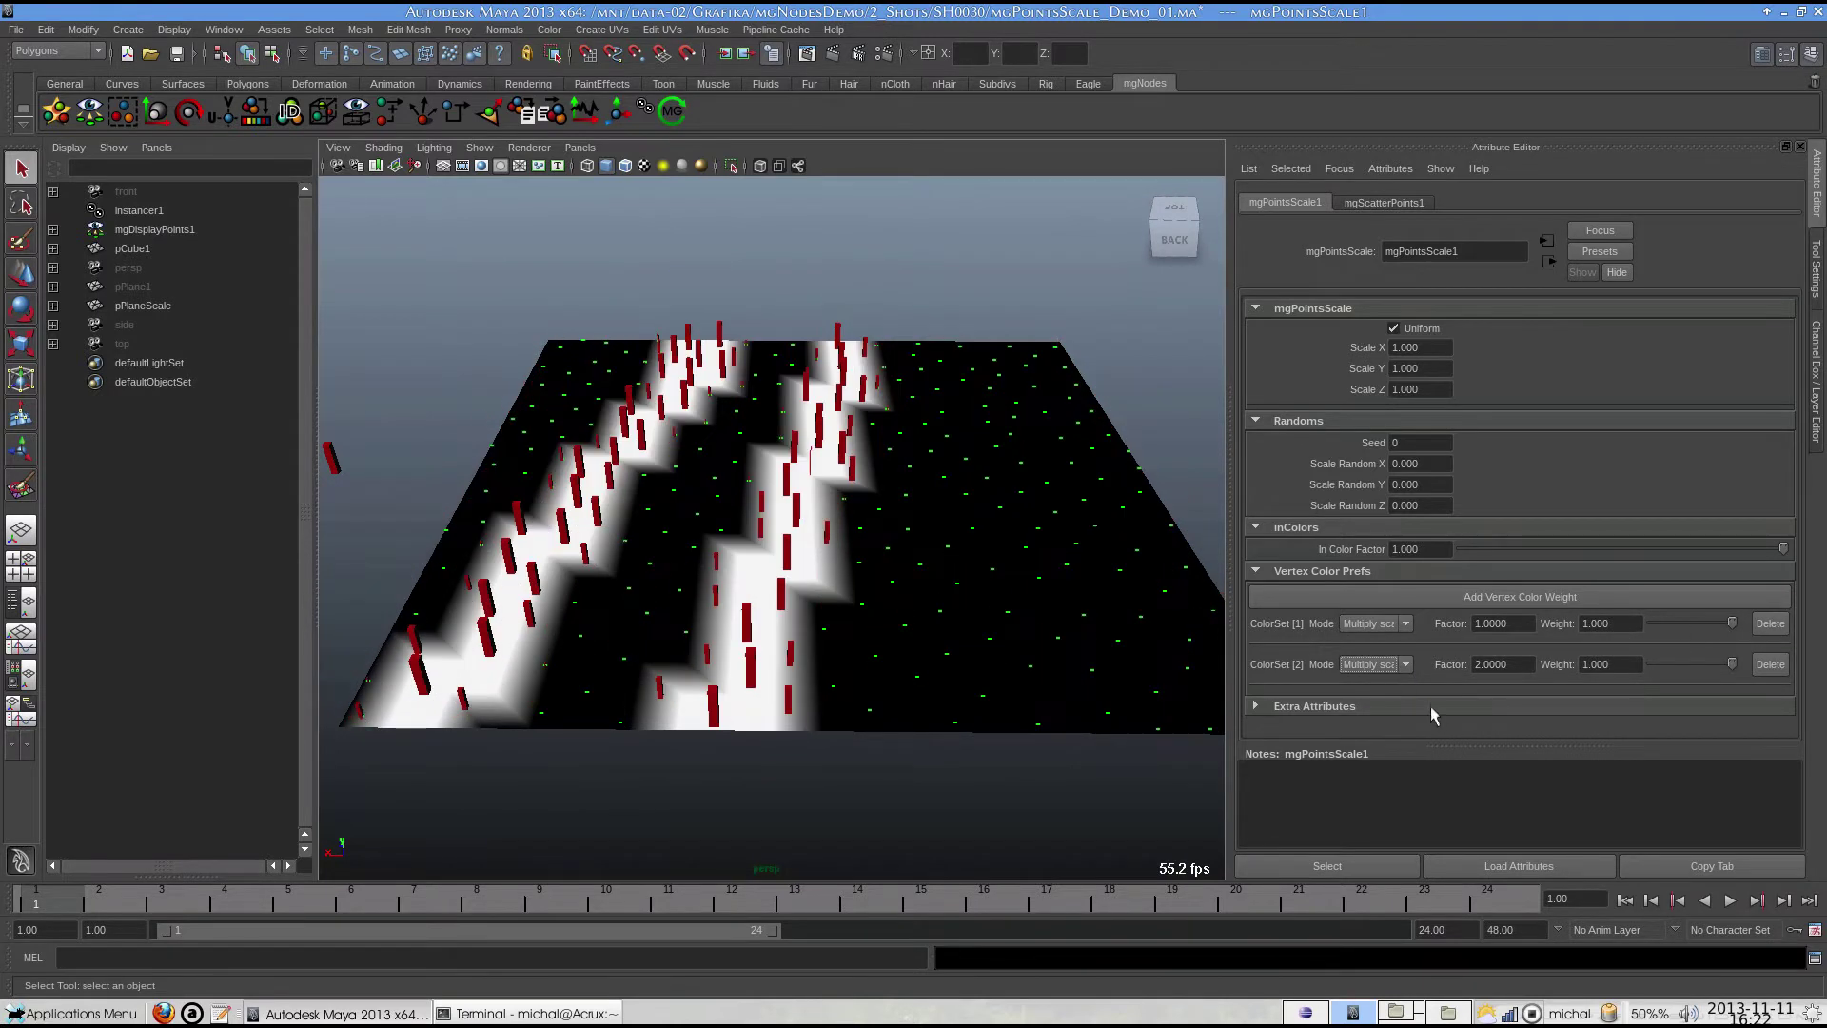
pyautogui.click(1370, 666)
pyautogui.click(1362, 693)
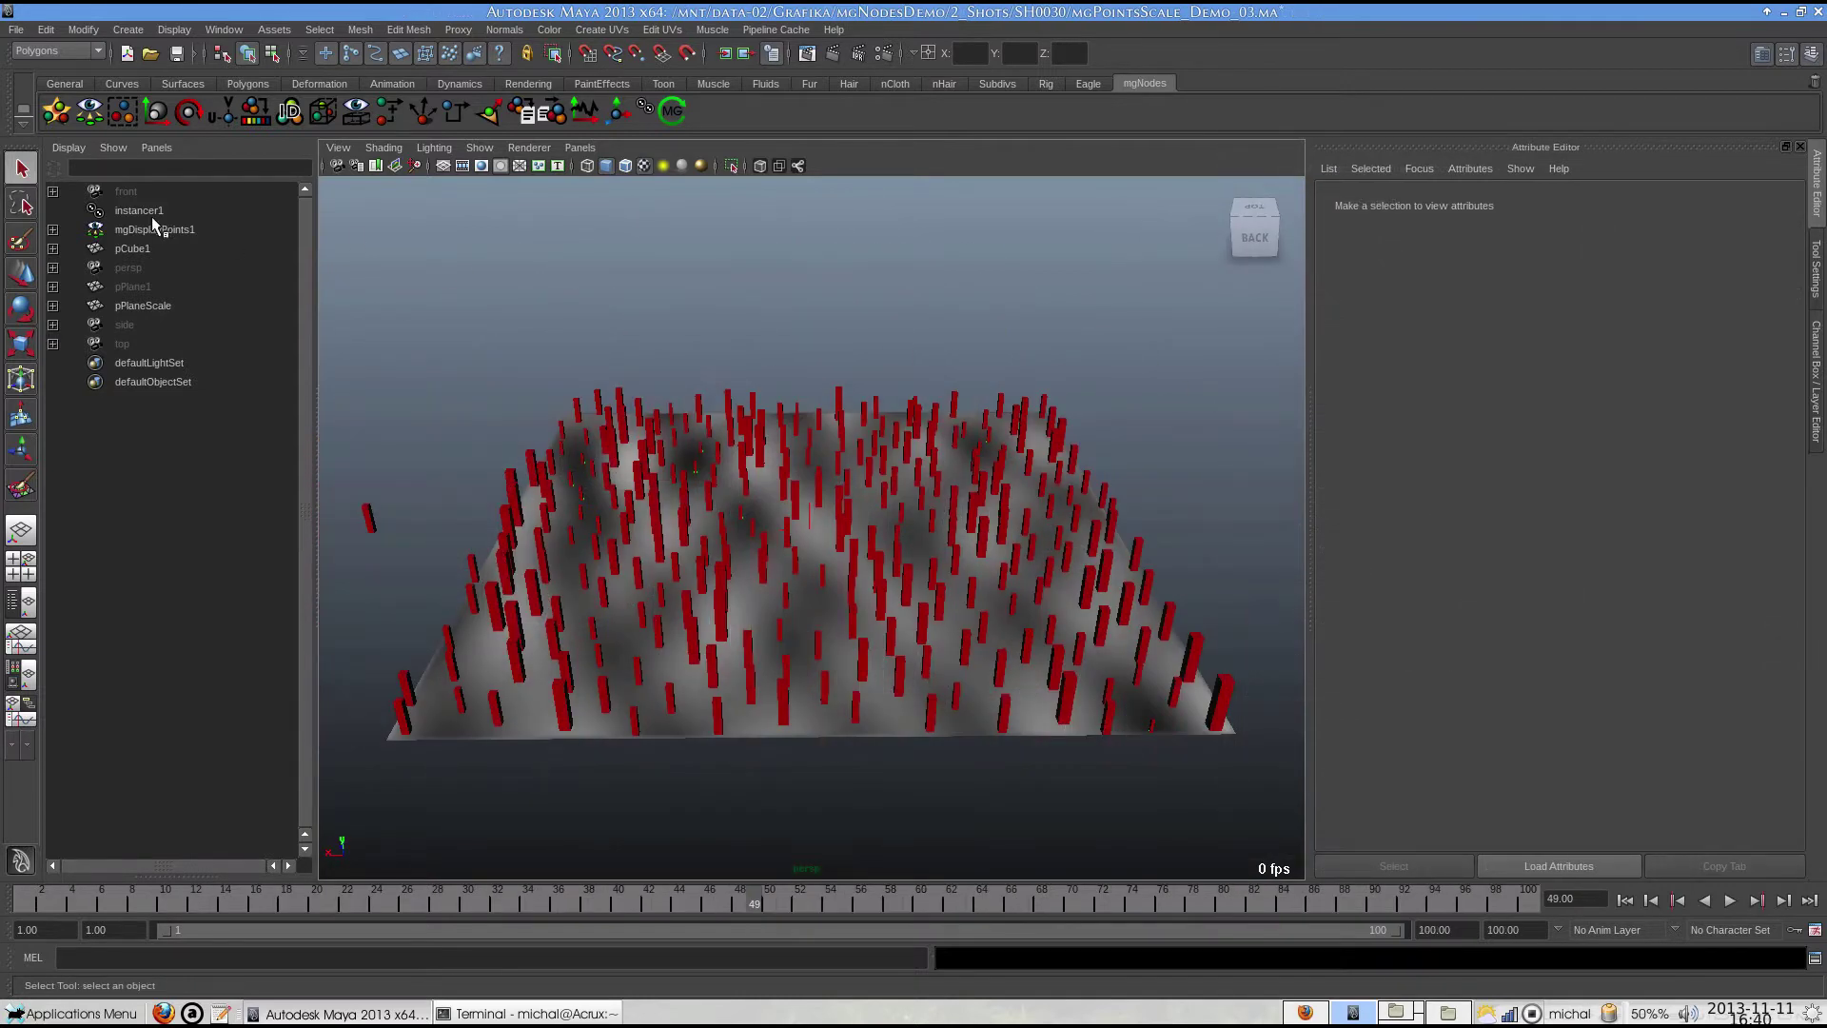
# Graph instancer1's connections in the Hypergraph and examine the attributes of the water1 texture.
pyautogui.click(152, 215)
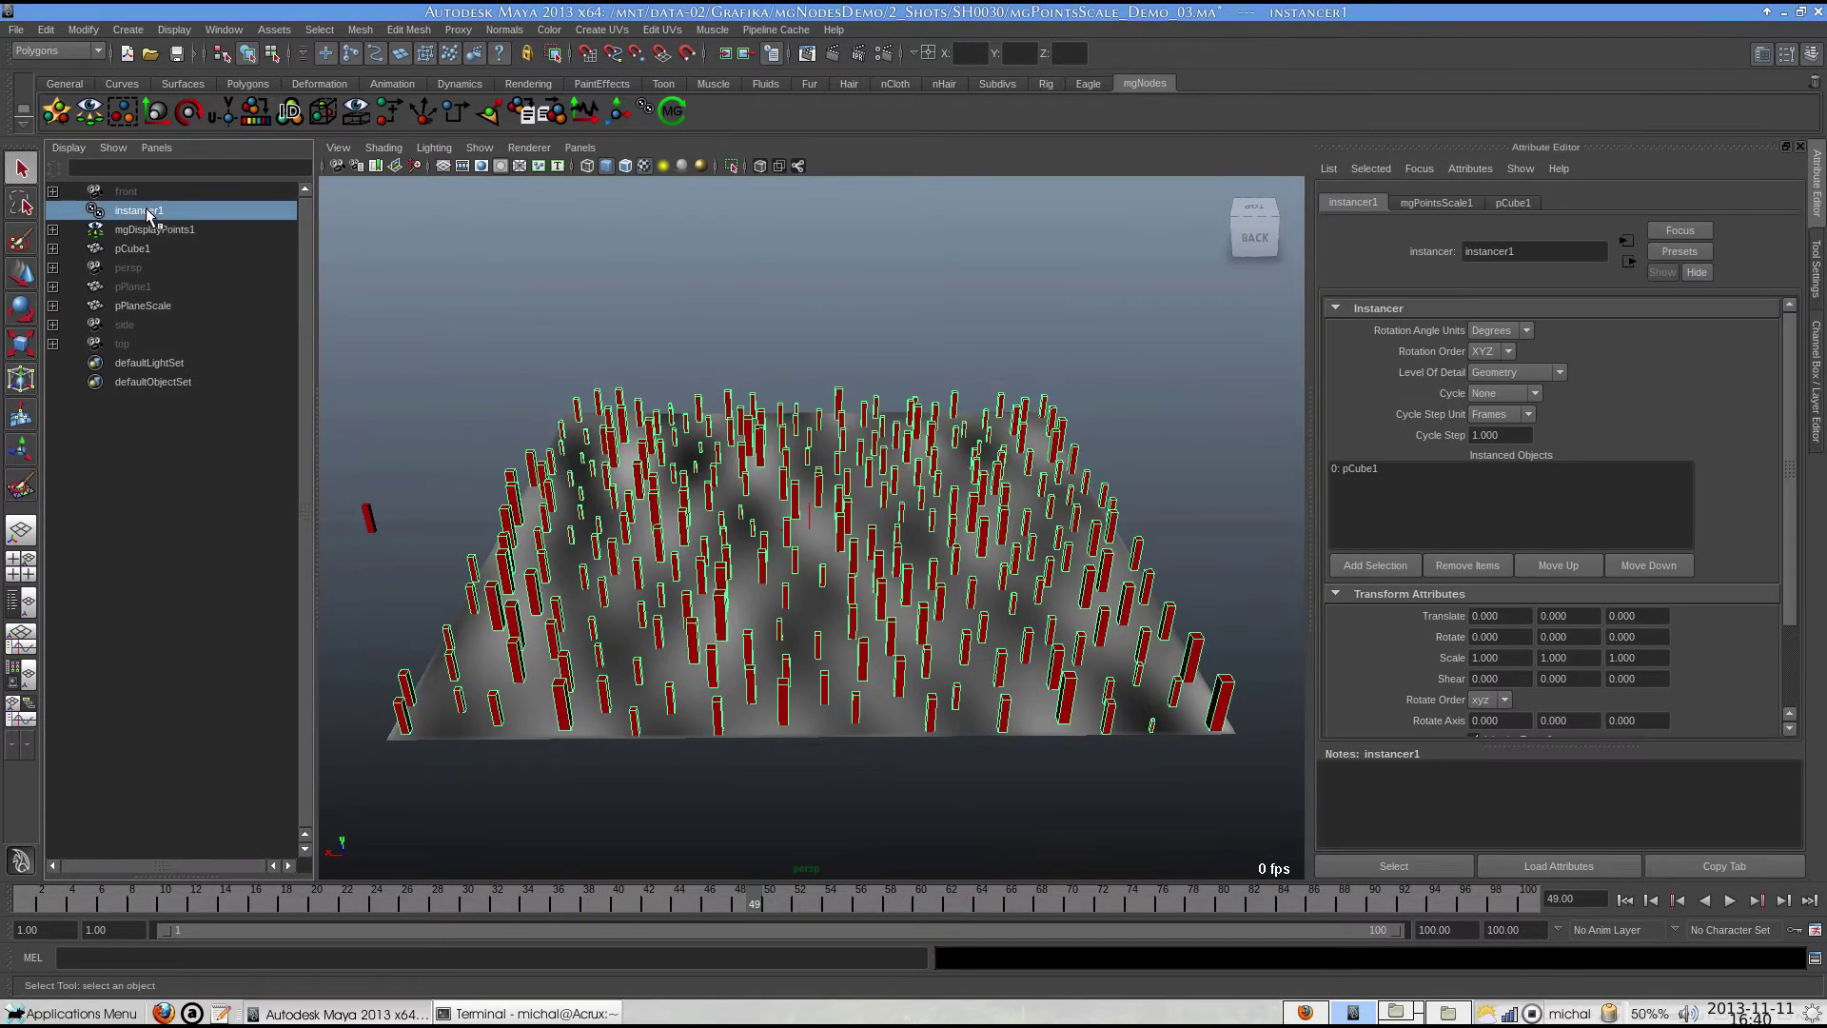
pyautogui.hotkey('ctrl', 'h')
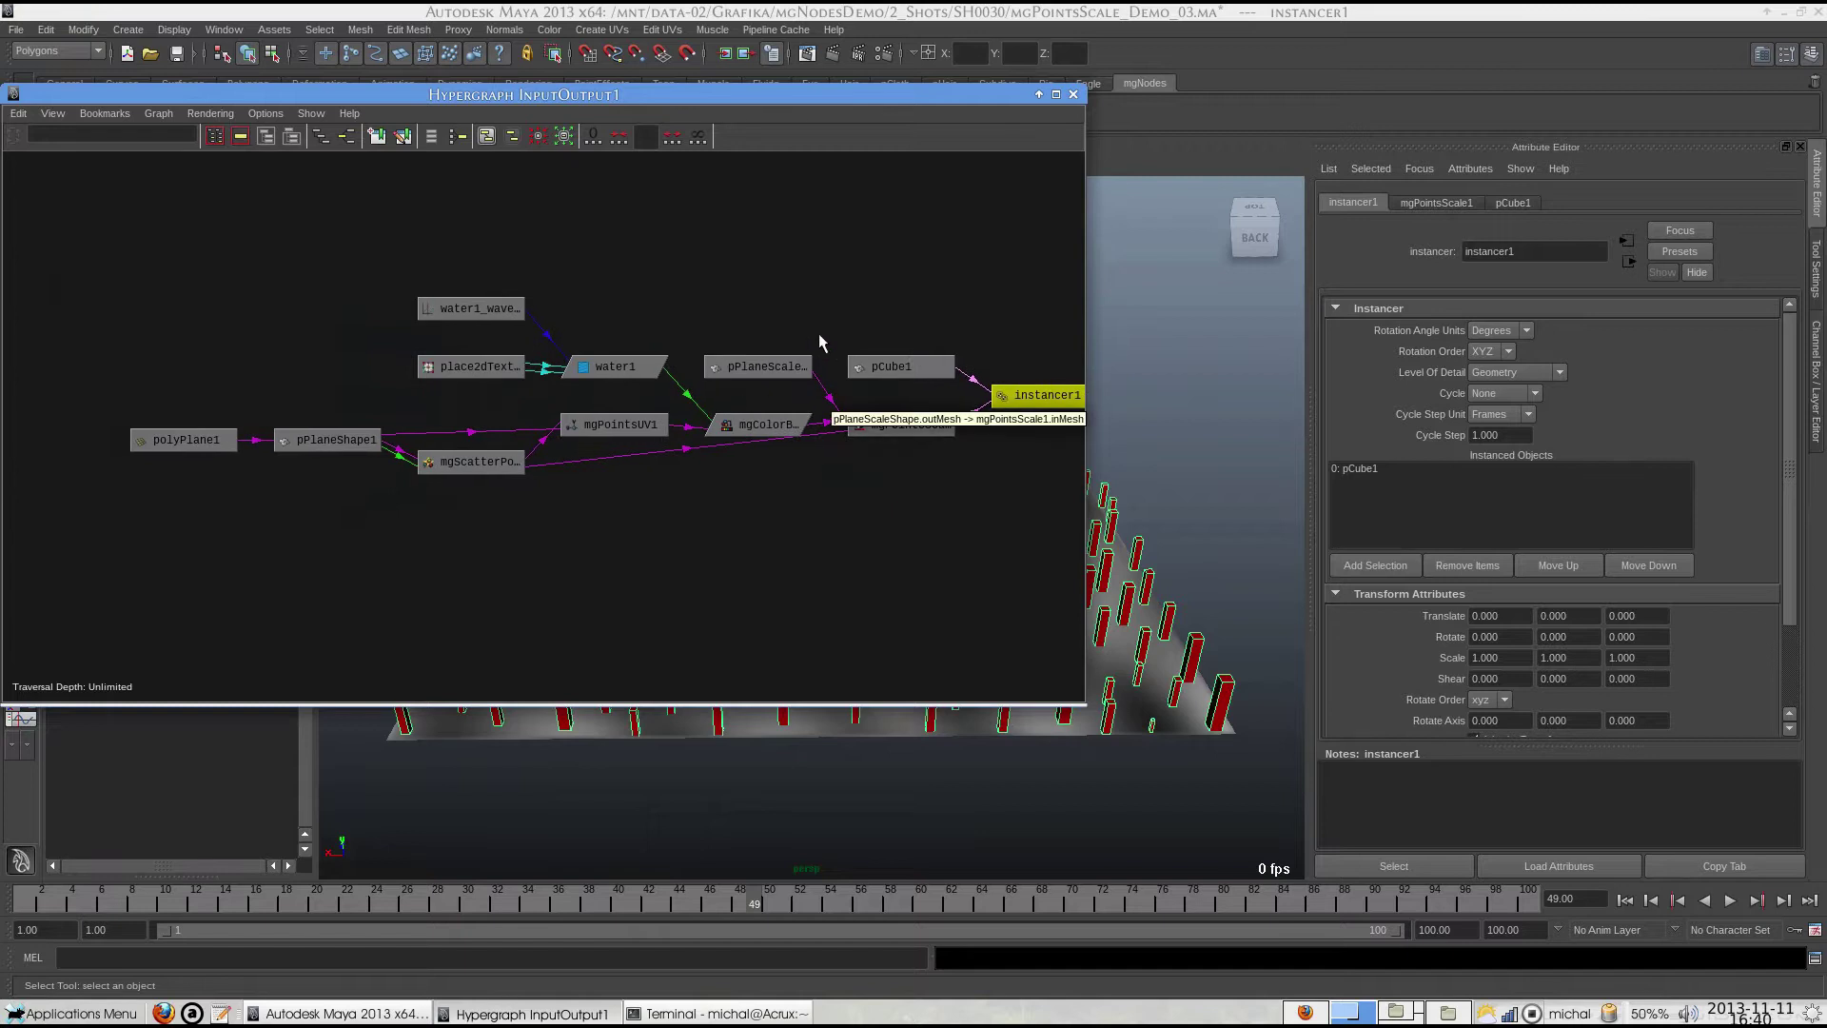
pyautogui.click(606, 369)
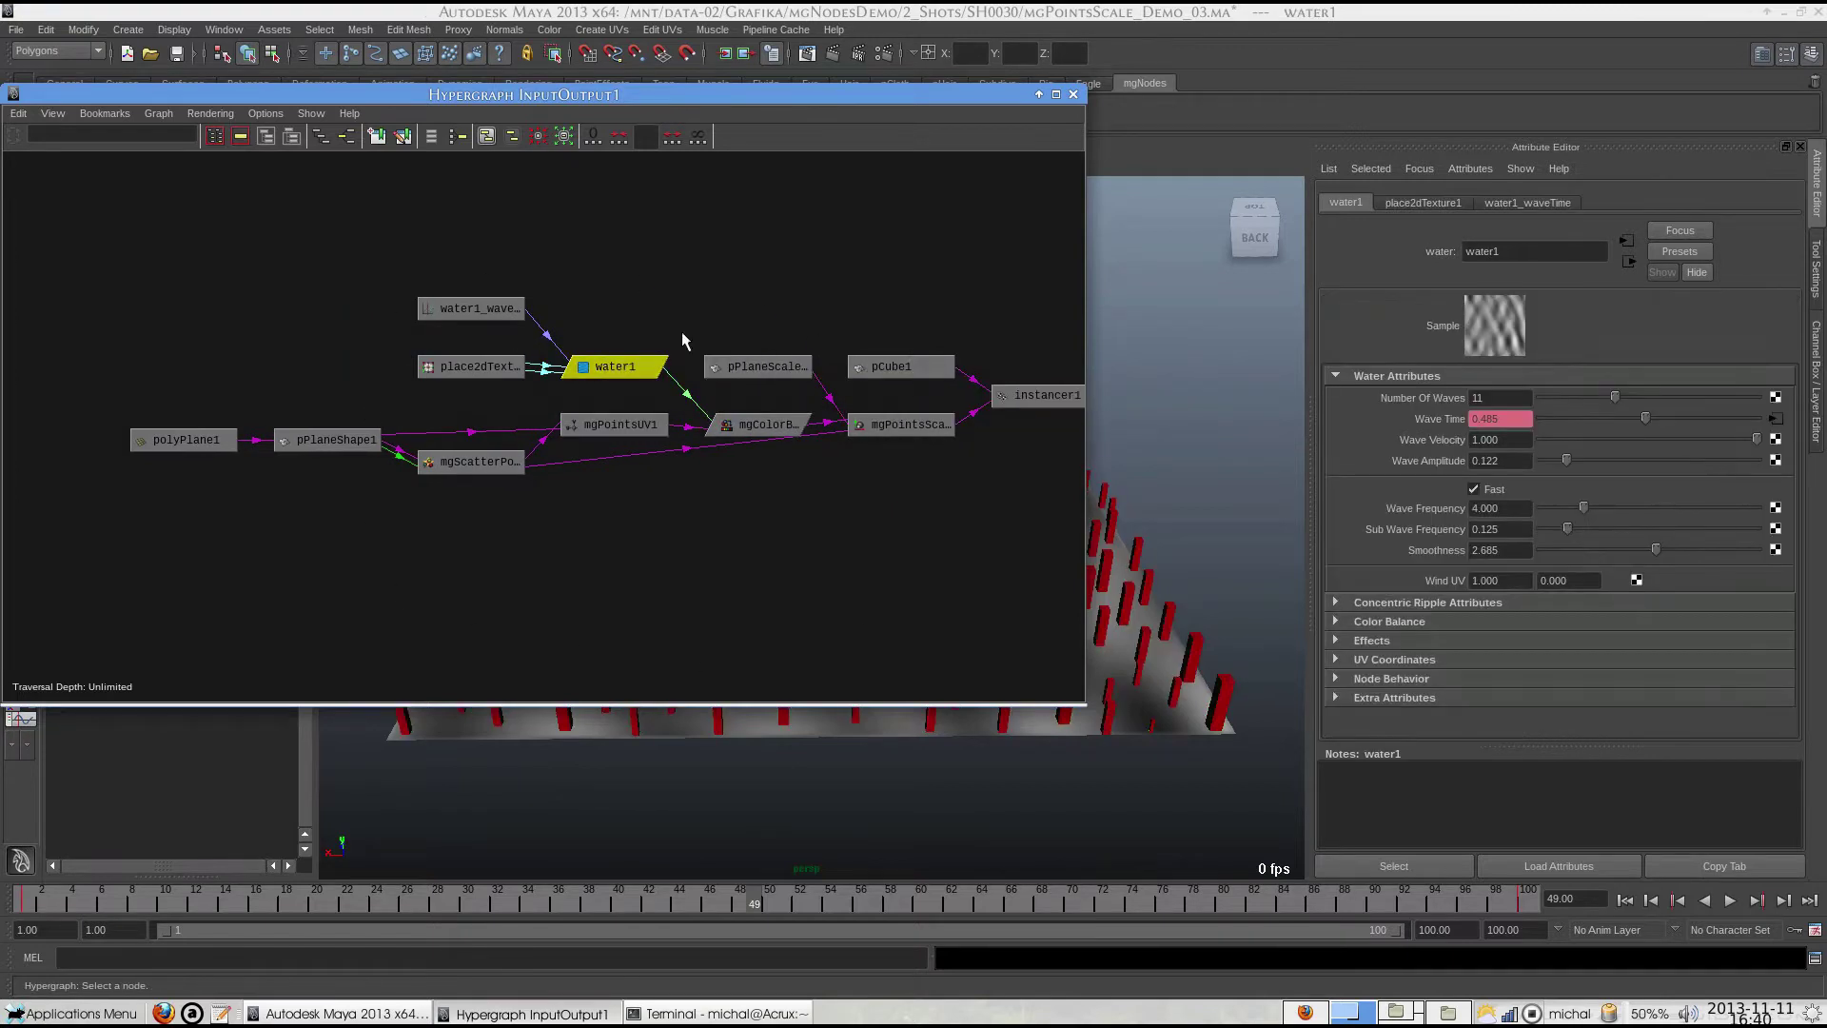
pyautogui.click(1075, 95)
pyautogui.click(976, 324)
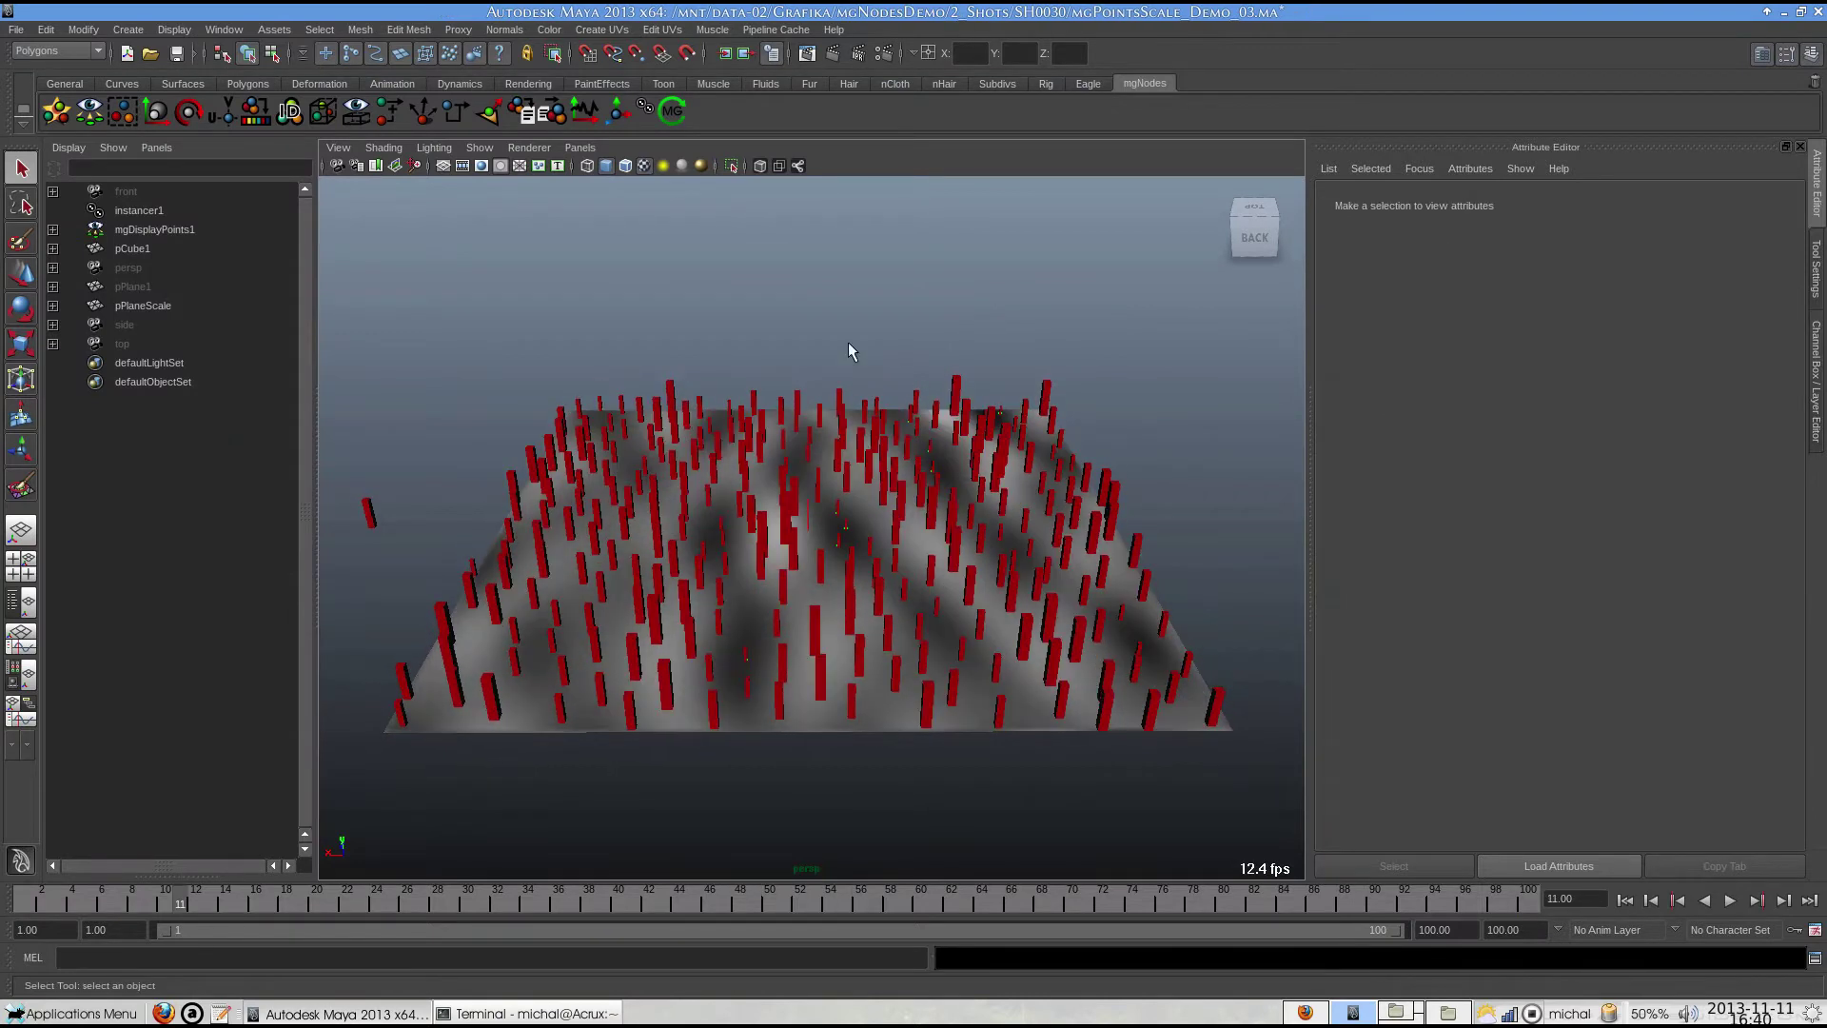
# Set the radius of mgScatterPoints1 to 0.3 through instancer1's Hypergraph network and play the animation.
pyautogui.click(140, 209)
pyautogui.hotkey('ctrl', 'h')
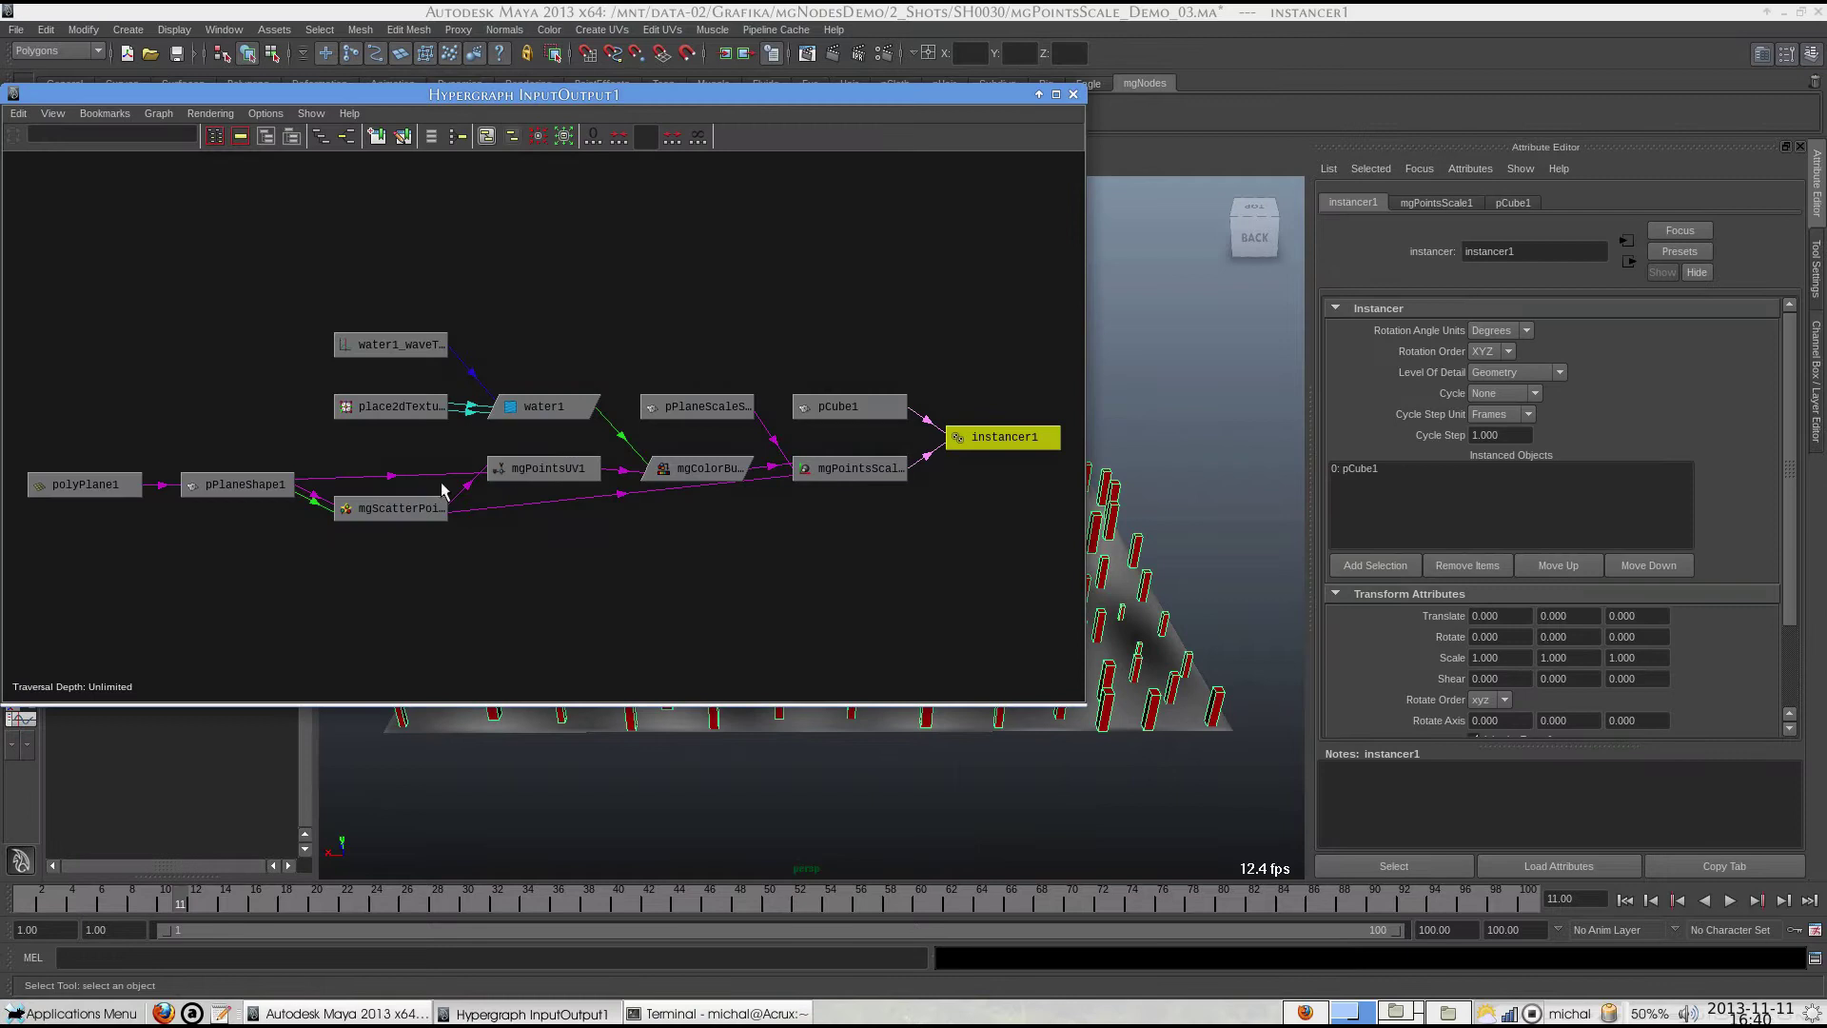
pyautogui.click(378, 519)
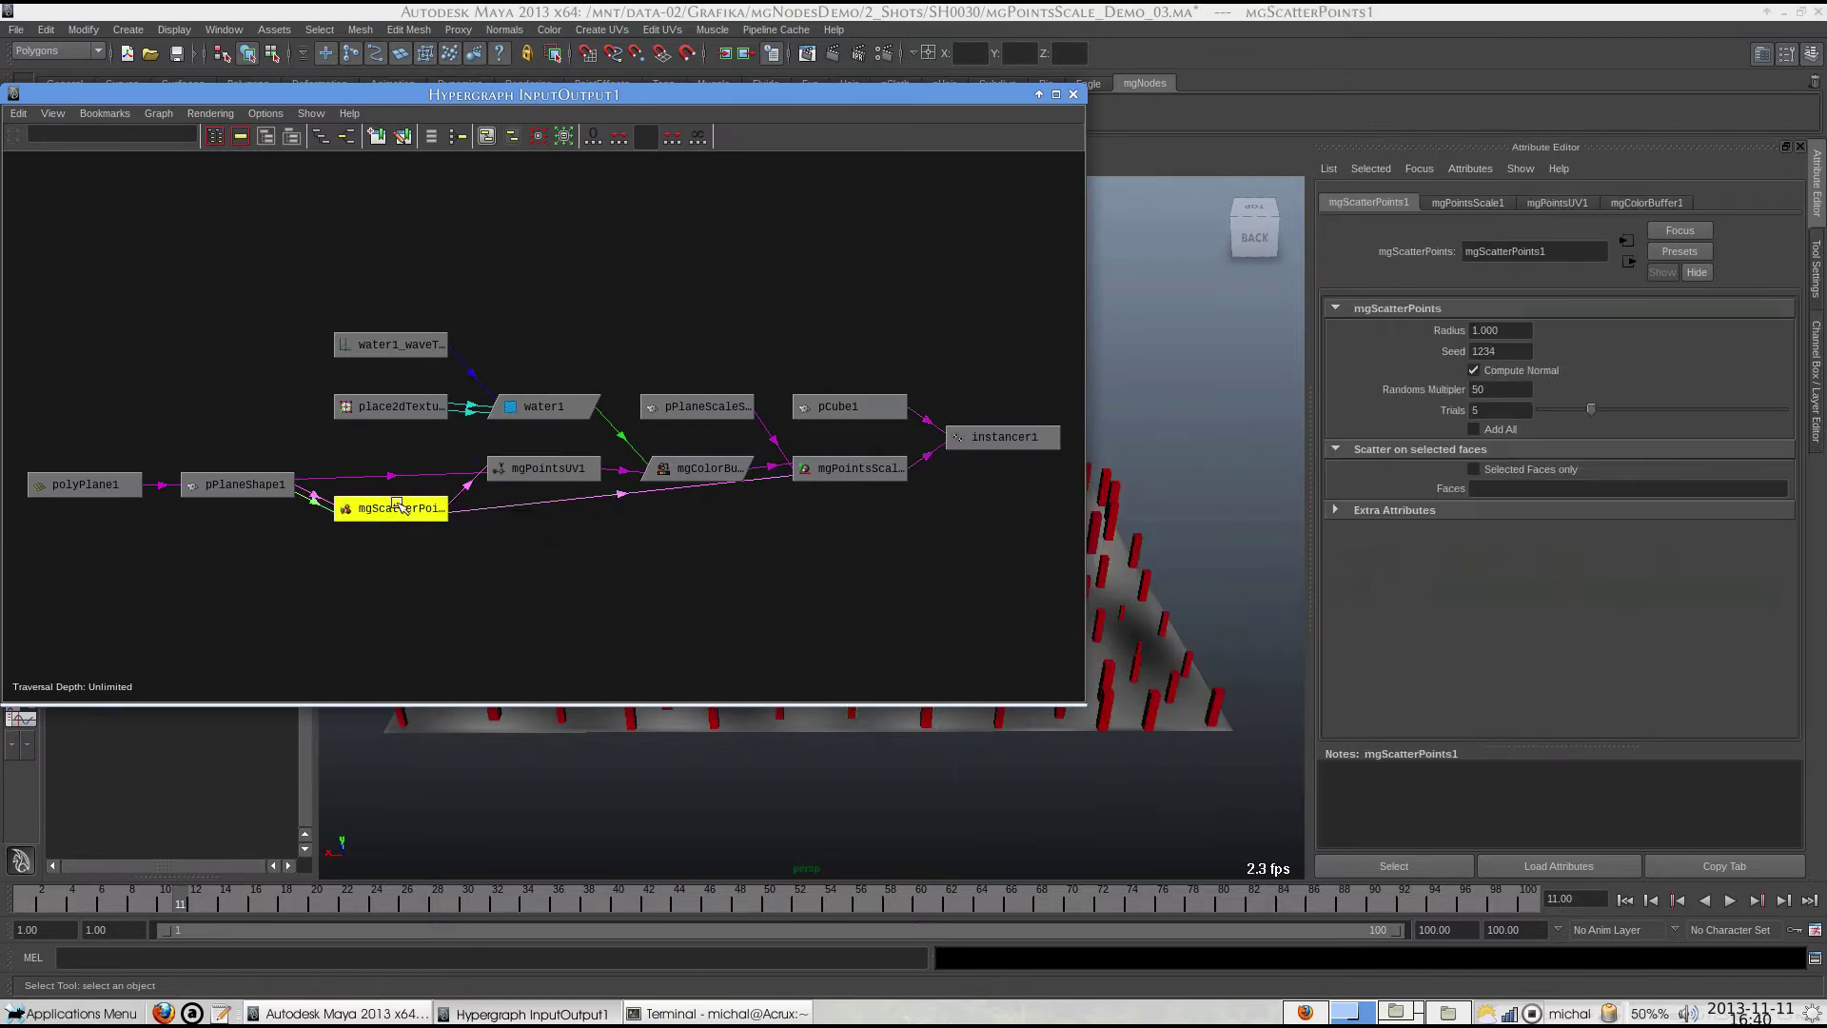
pyautogui.click(1073, 94)
pyautogui.doubleClick(1517, 329)
pyautogui.write('0.3')
pyautogui.press('Return')
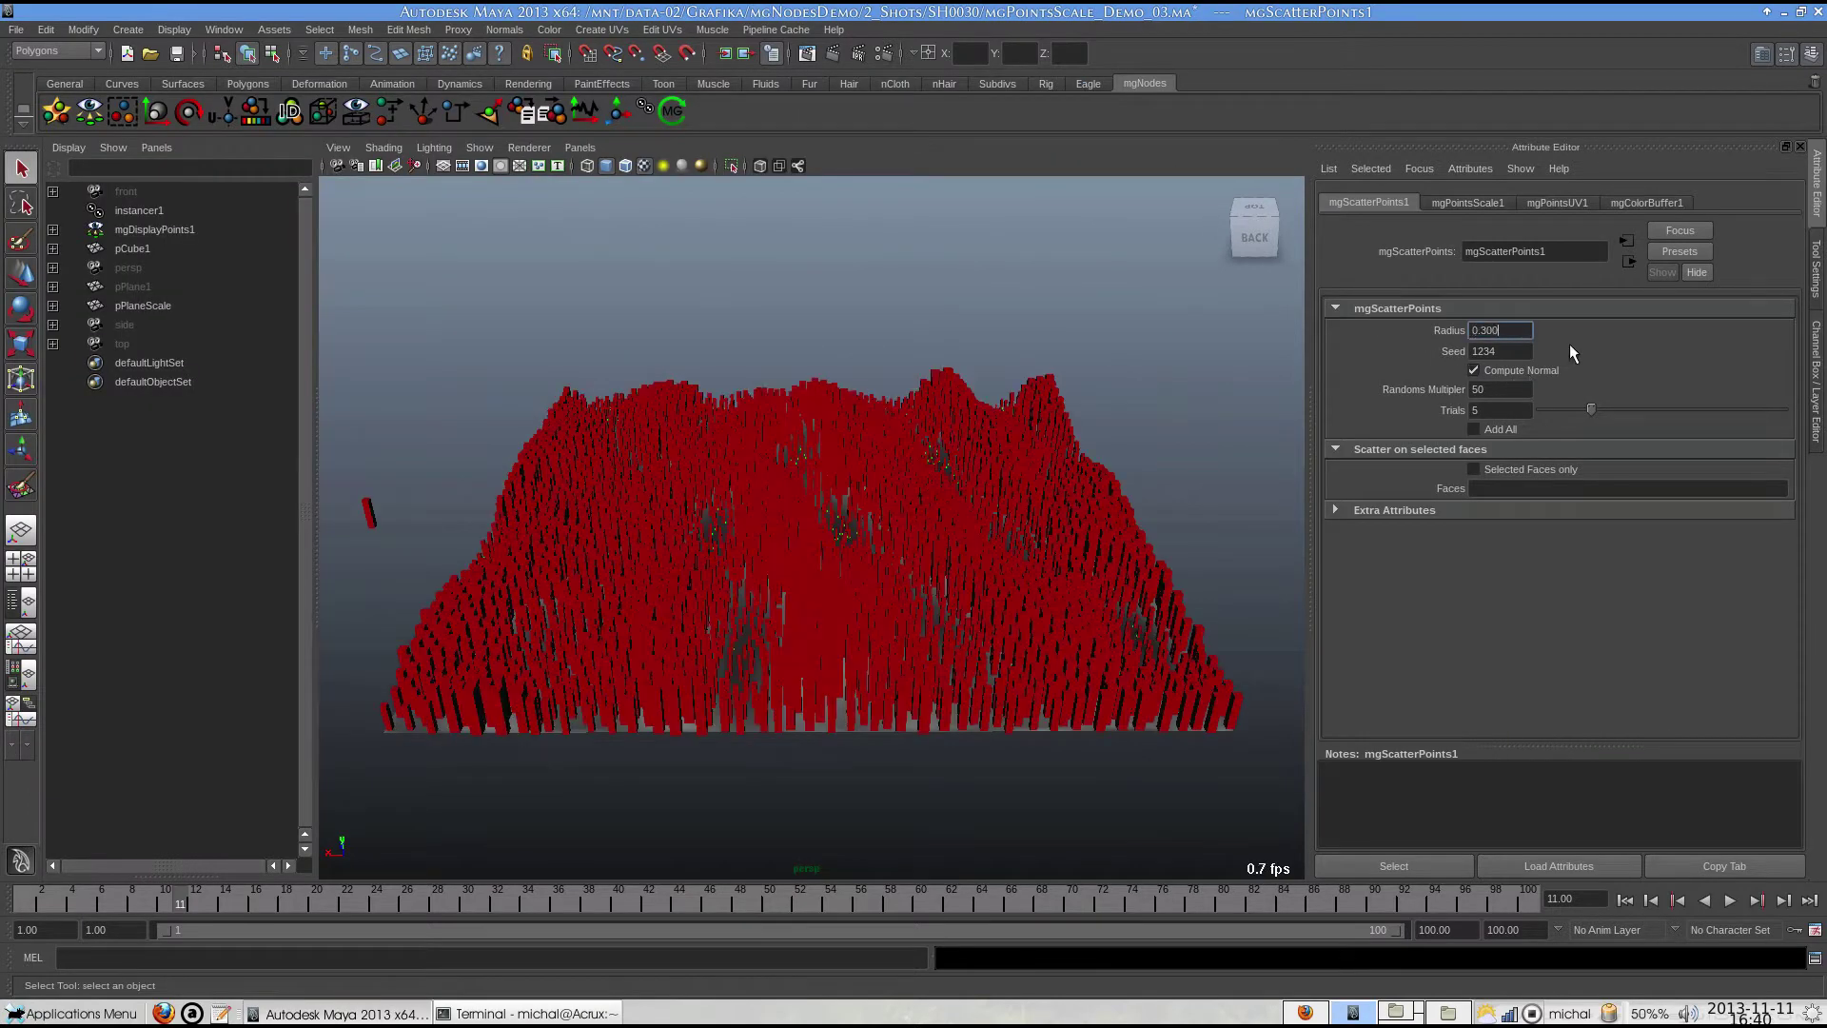
pyautogui.hotkey('alt', 'v')
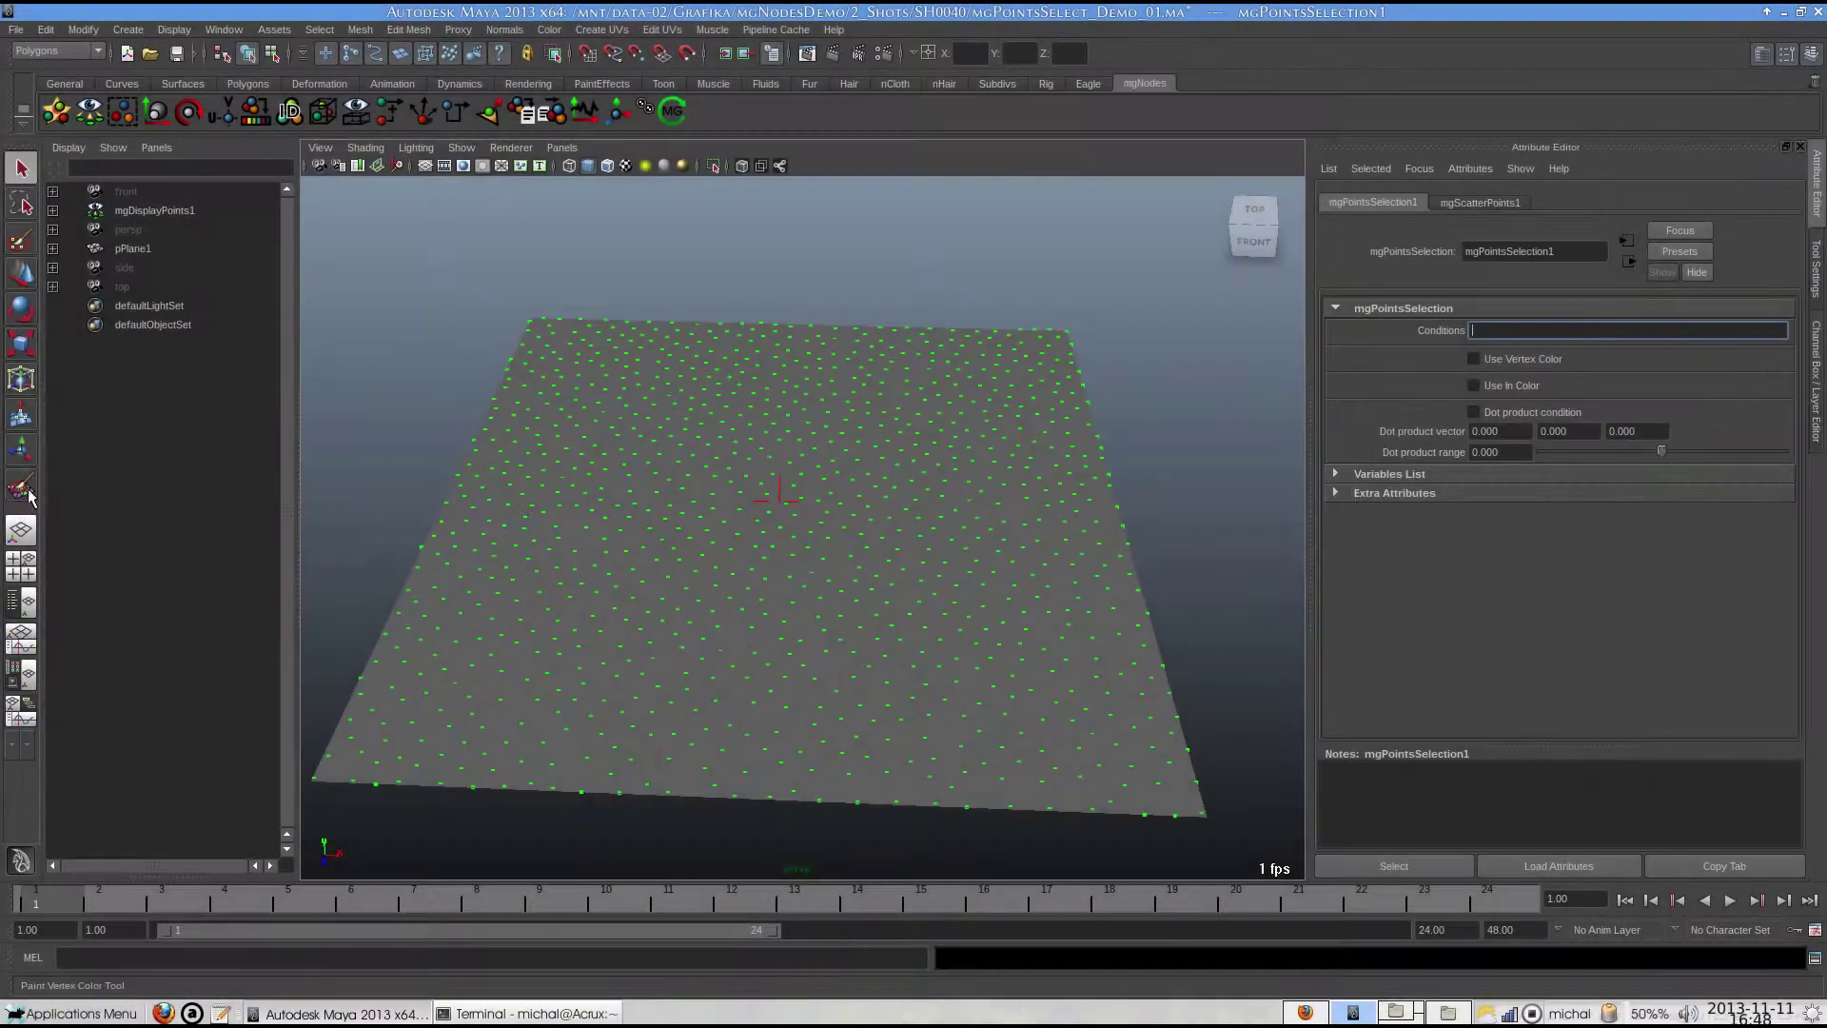
# Turn on attribute display for mgDisplayPoints1 with the point ID attribute as the attribute name.
pyautogui.click(155, 214)
pyautogui.click(1505, 481)
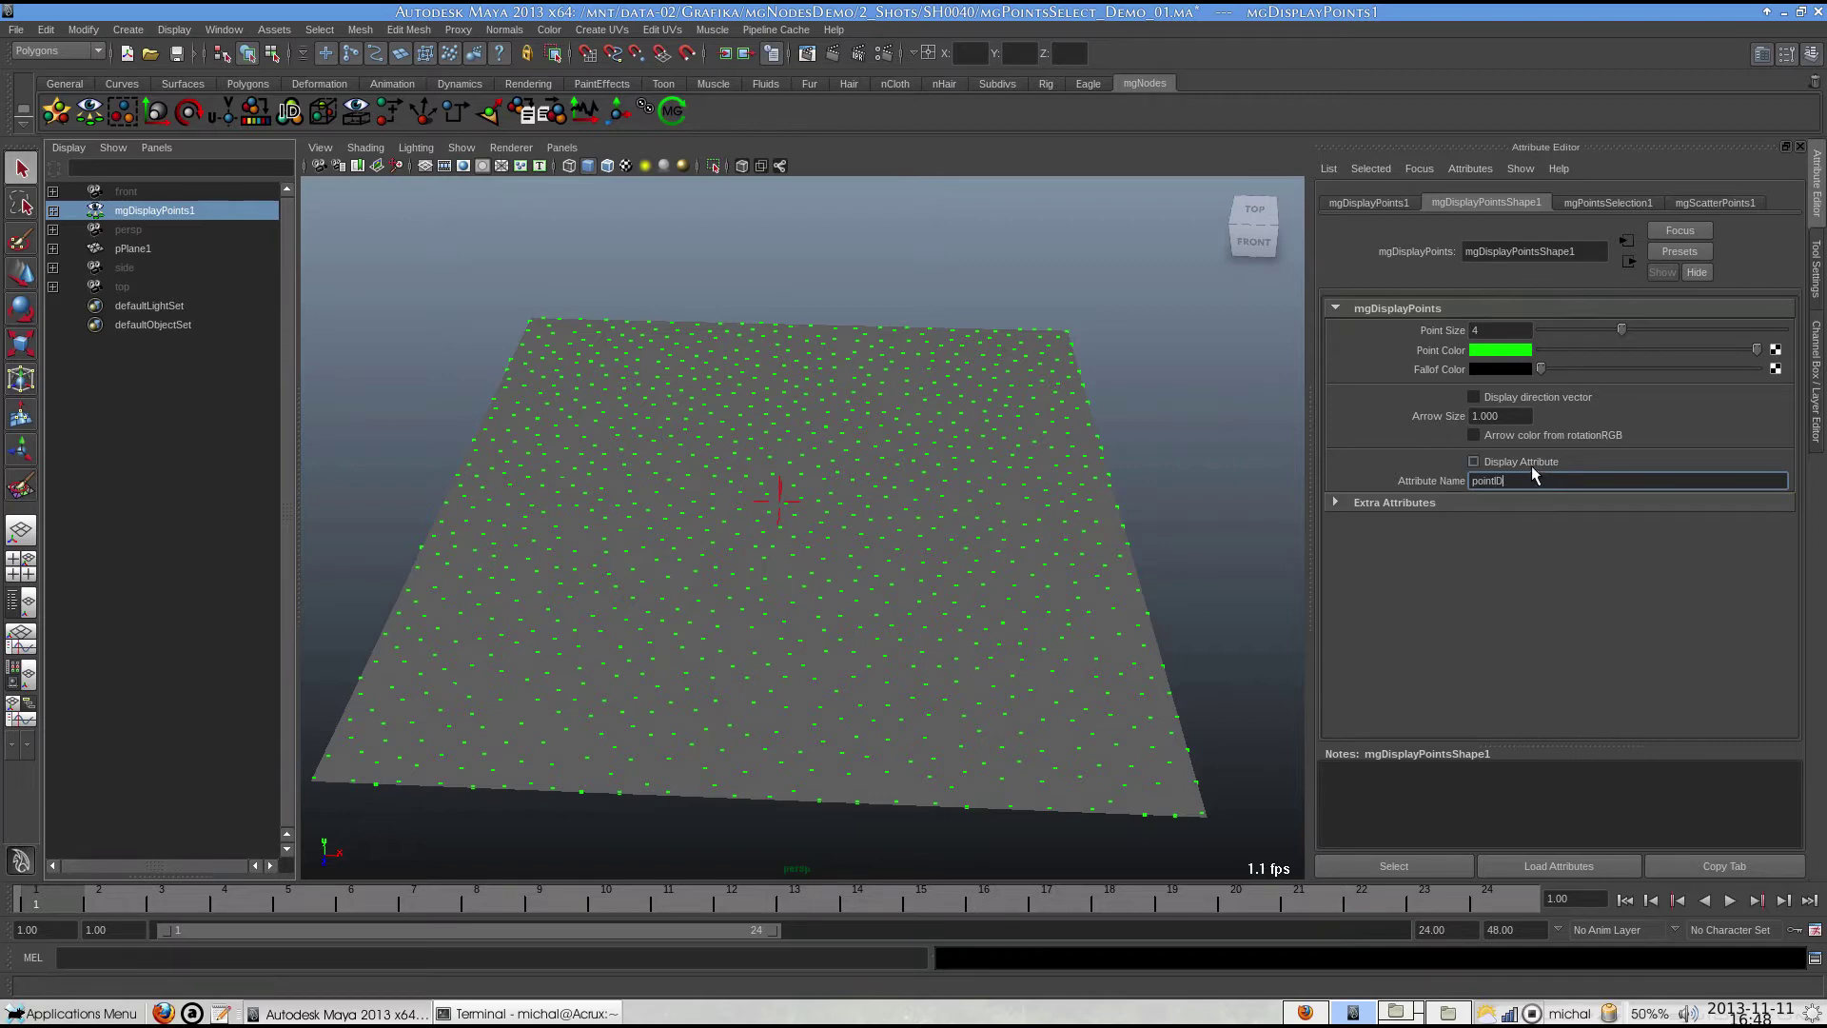
pyautogui.click(1527, 464)
pyautogui.keyDown('alt'); pyautogui.moveTo(1038, 582); pyautogui.dragTo(1039, 569); pyautogui.keyUp('alt')
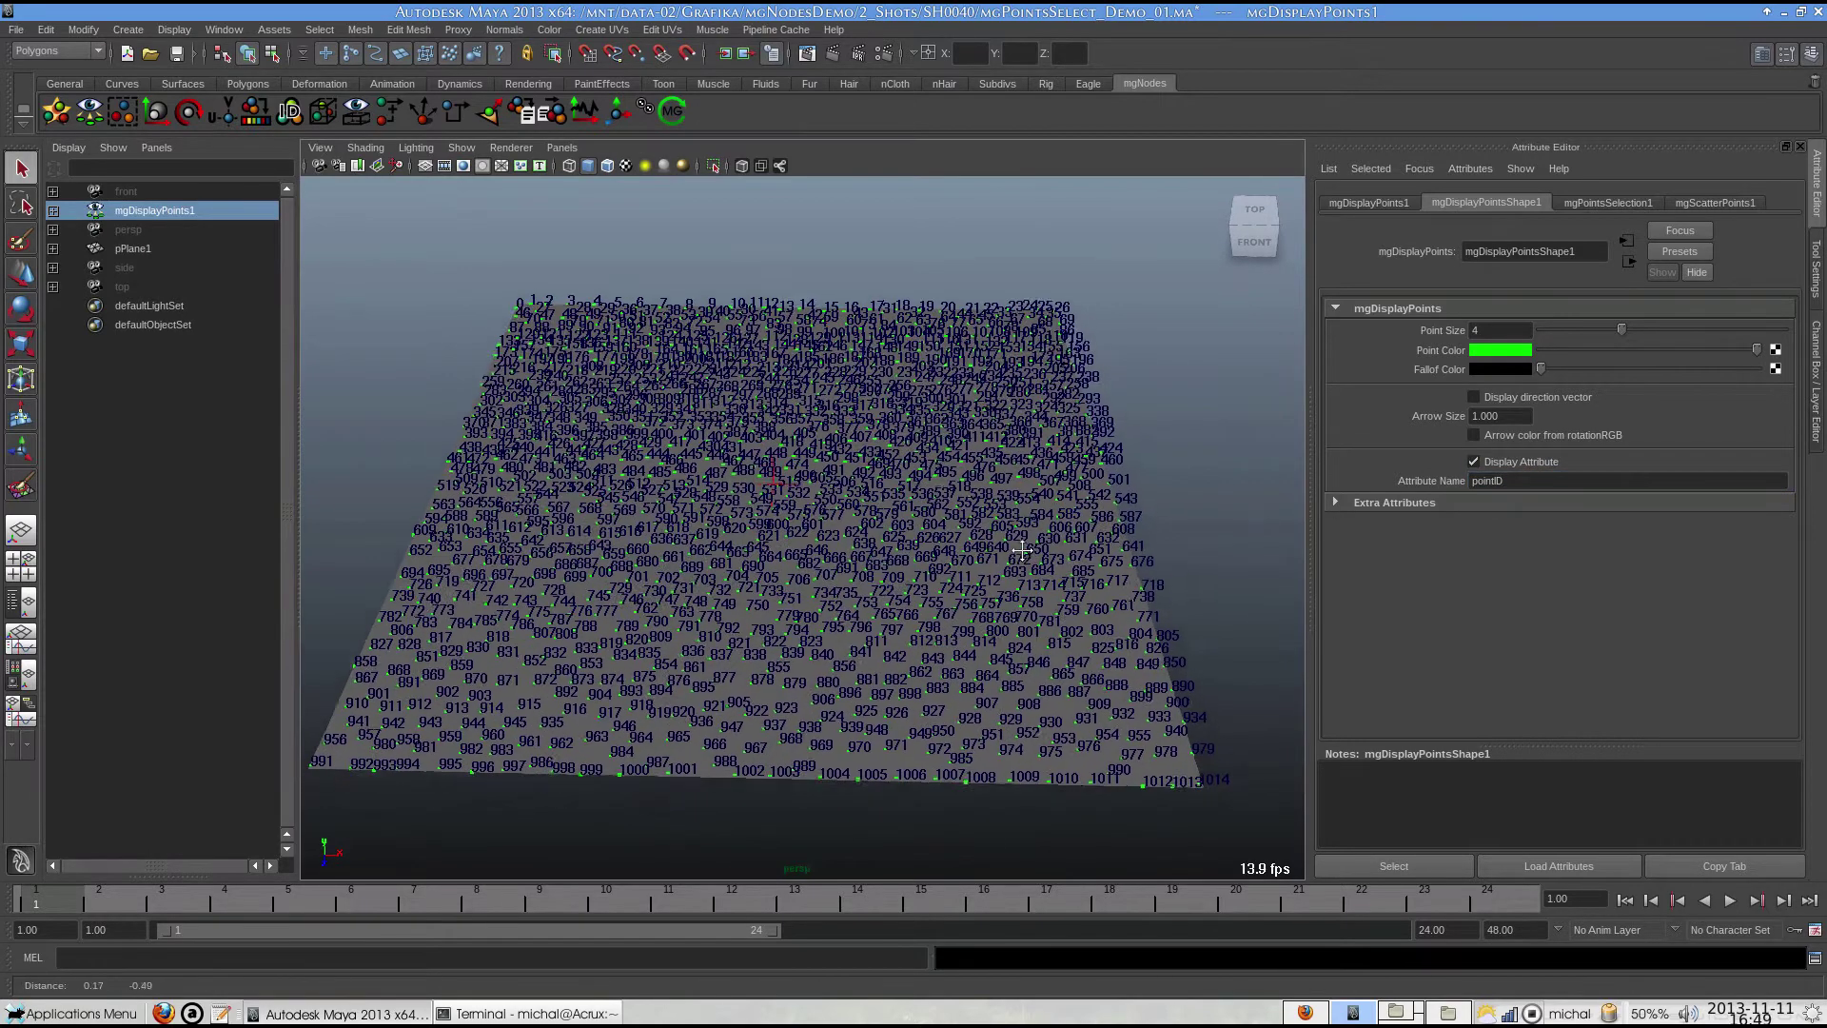
# Inspect the point IDs near the plane's corner and enter a position-based condition for mgPointsSelection1.
pyautogui.keyDown('alt'); pyautogui.moveTo(1039, 569); pyautogui.dragTo(1206, 571, button='right'); pyautogui.keyUp('alt')
pyautogui.keyDown('alt'); pyautogui.moveTo(1207, 571); pyautogui.dragTo(982, 349, button='middle'); pyautogui.keyUp('alt')
pyautogui.keyDown('alt'); pyautogui.moveTo(982, 349); pyautogui.dragTo(1090, 536); pyautogui.keyUp('alt')
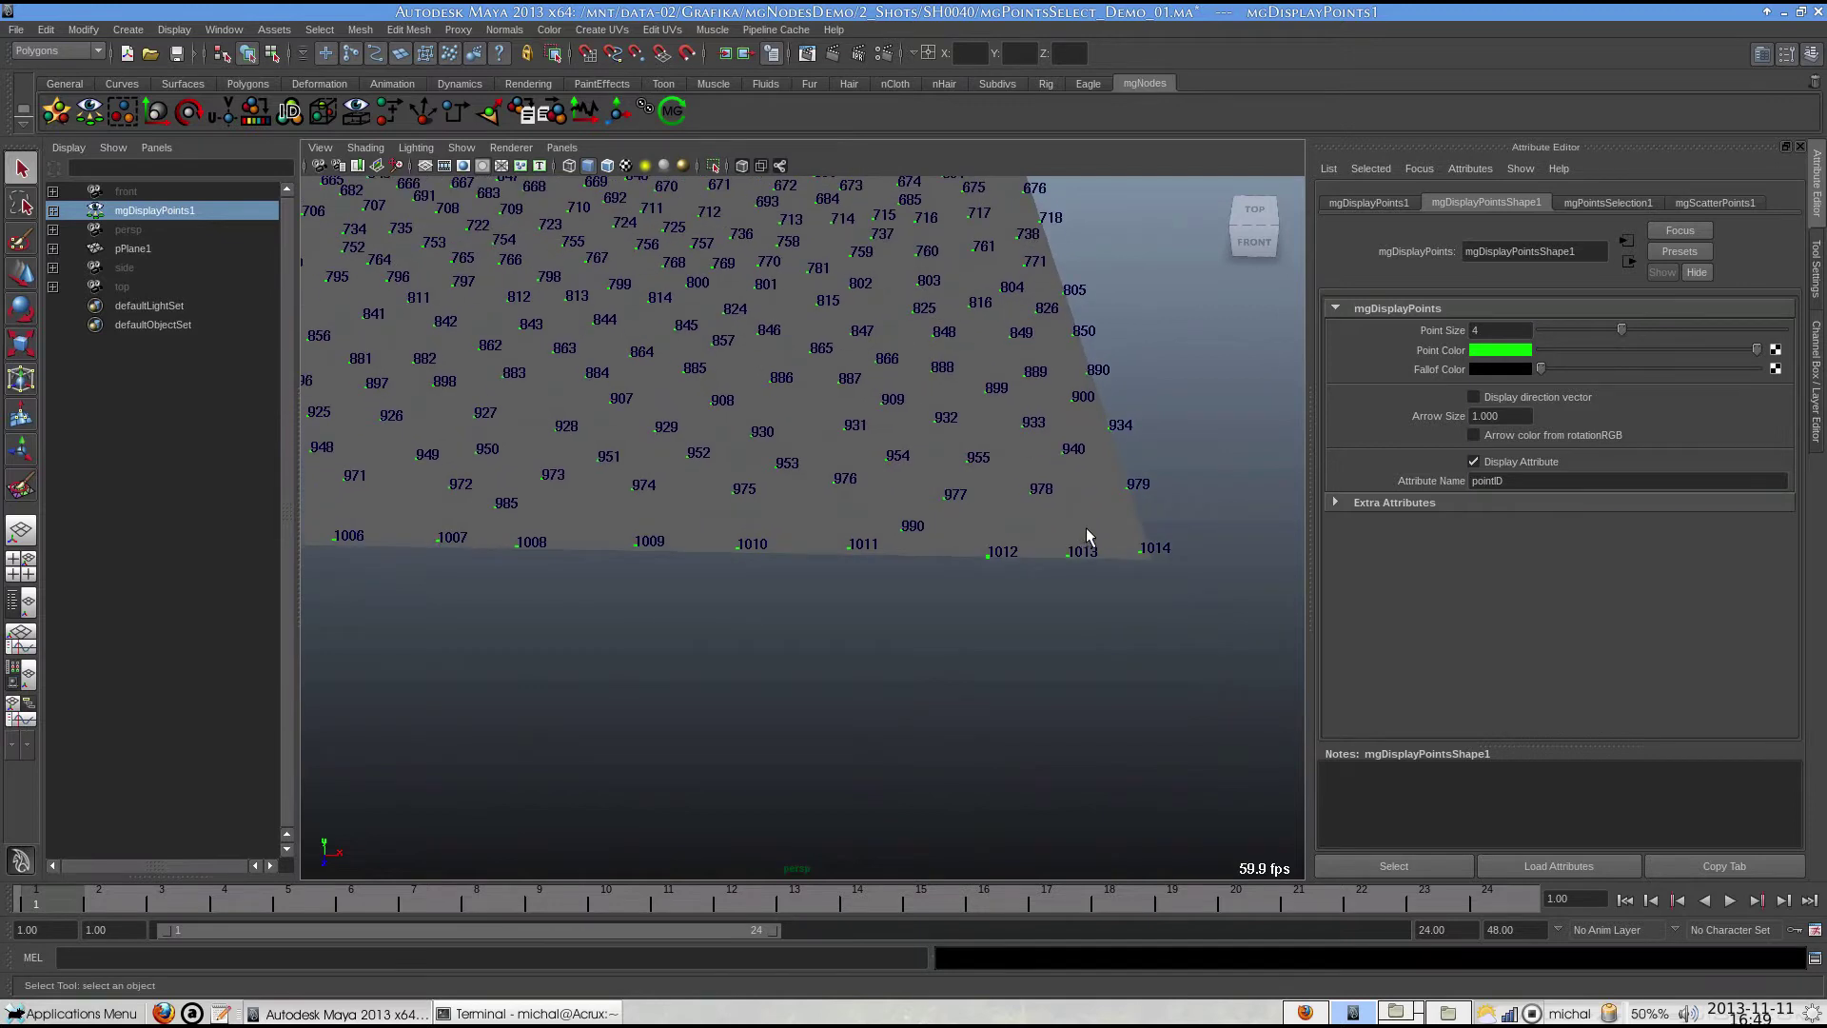
pyautogui.scroll(-10, 767, 447)
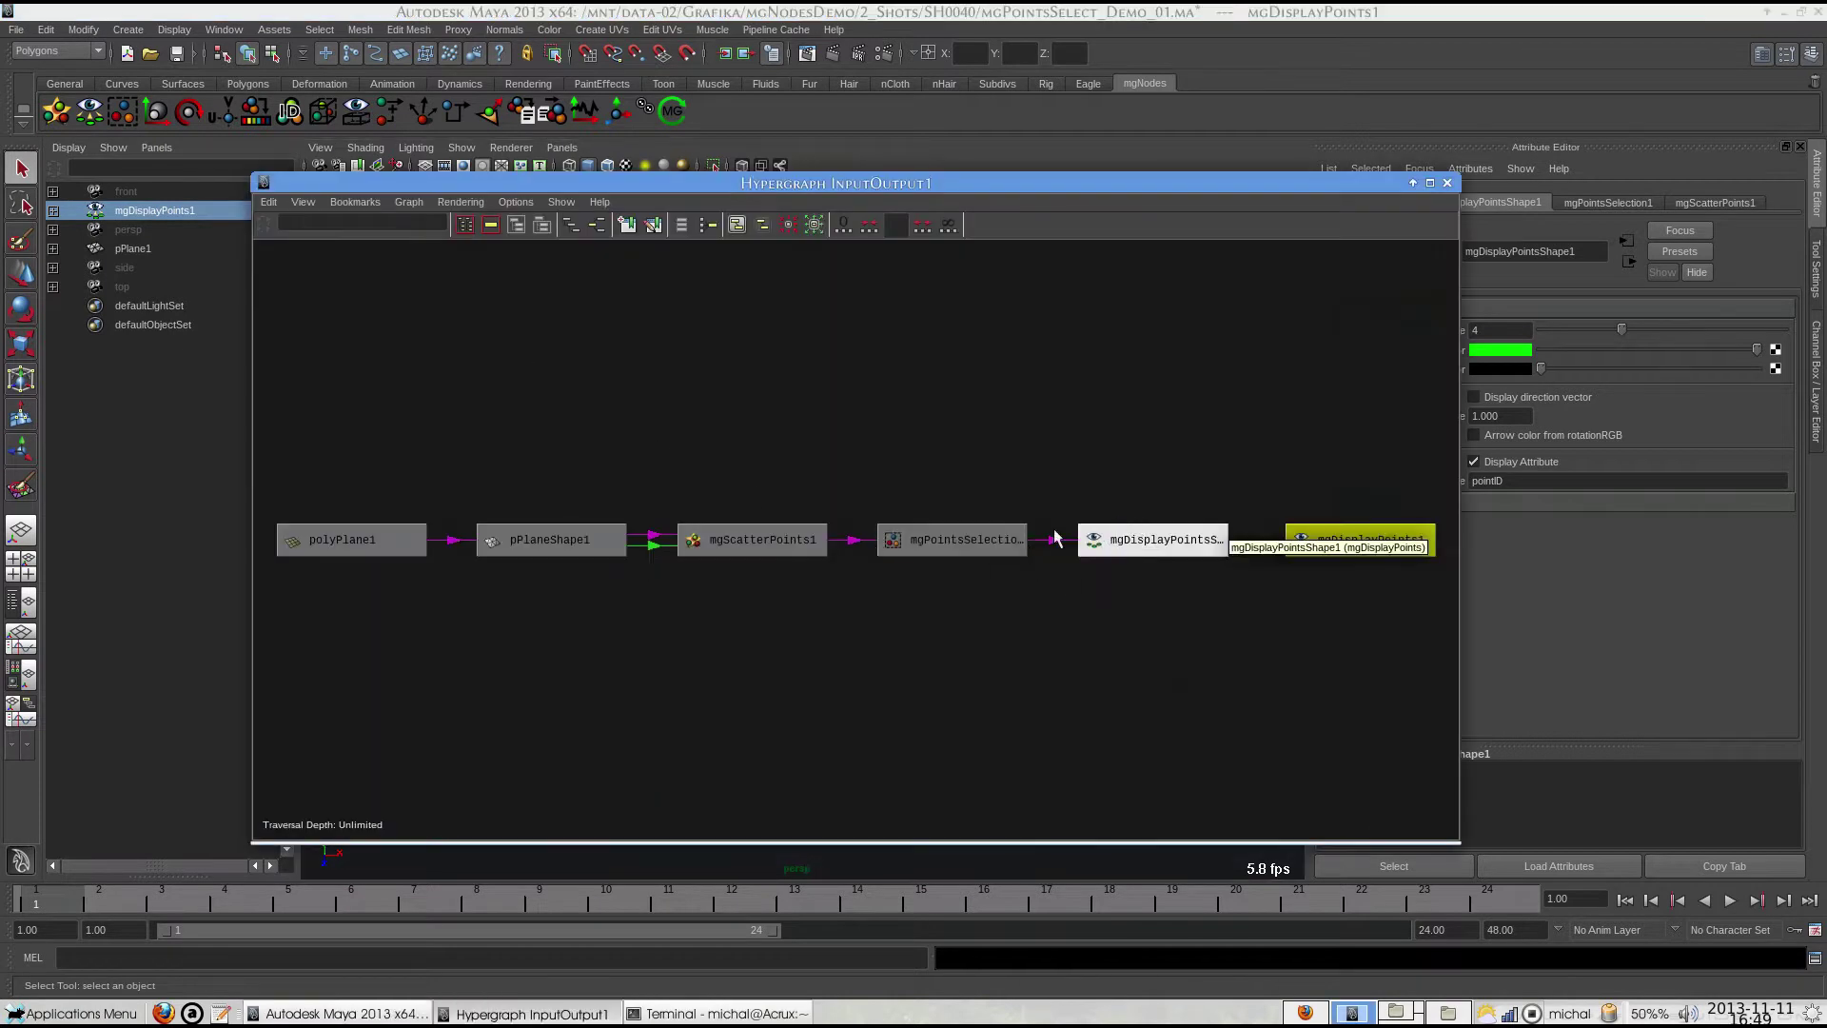
pyautogui.click(928, 543)
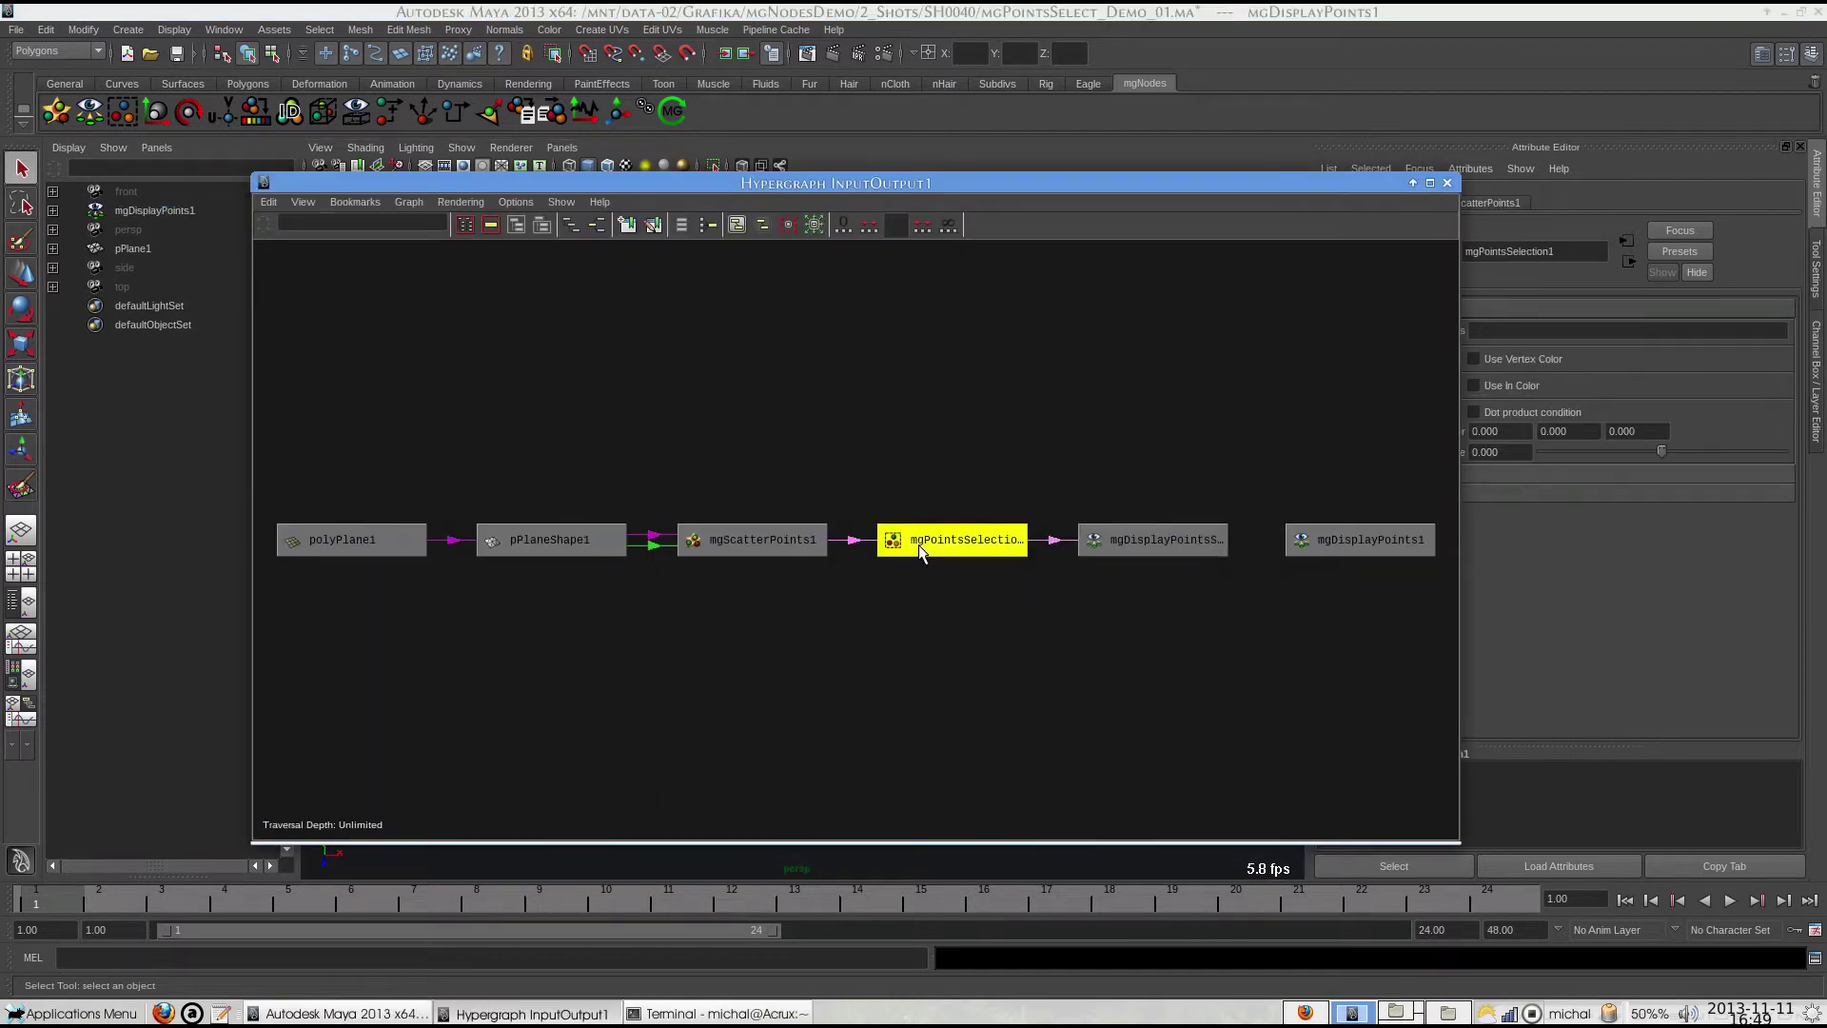
pyautogui.click(1448, 183)
pyautogui.click(1508, 331)
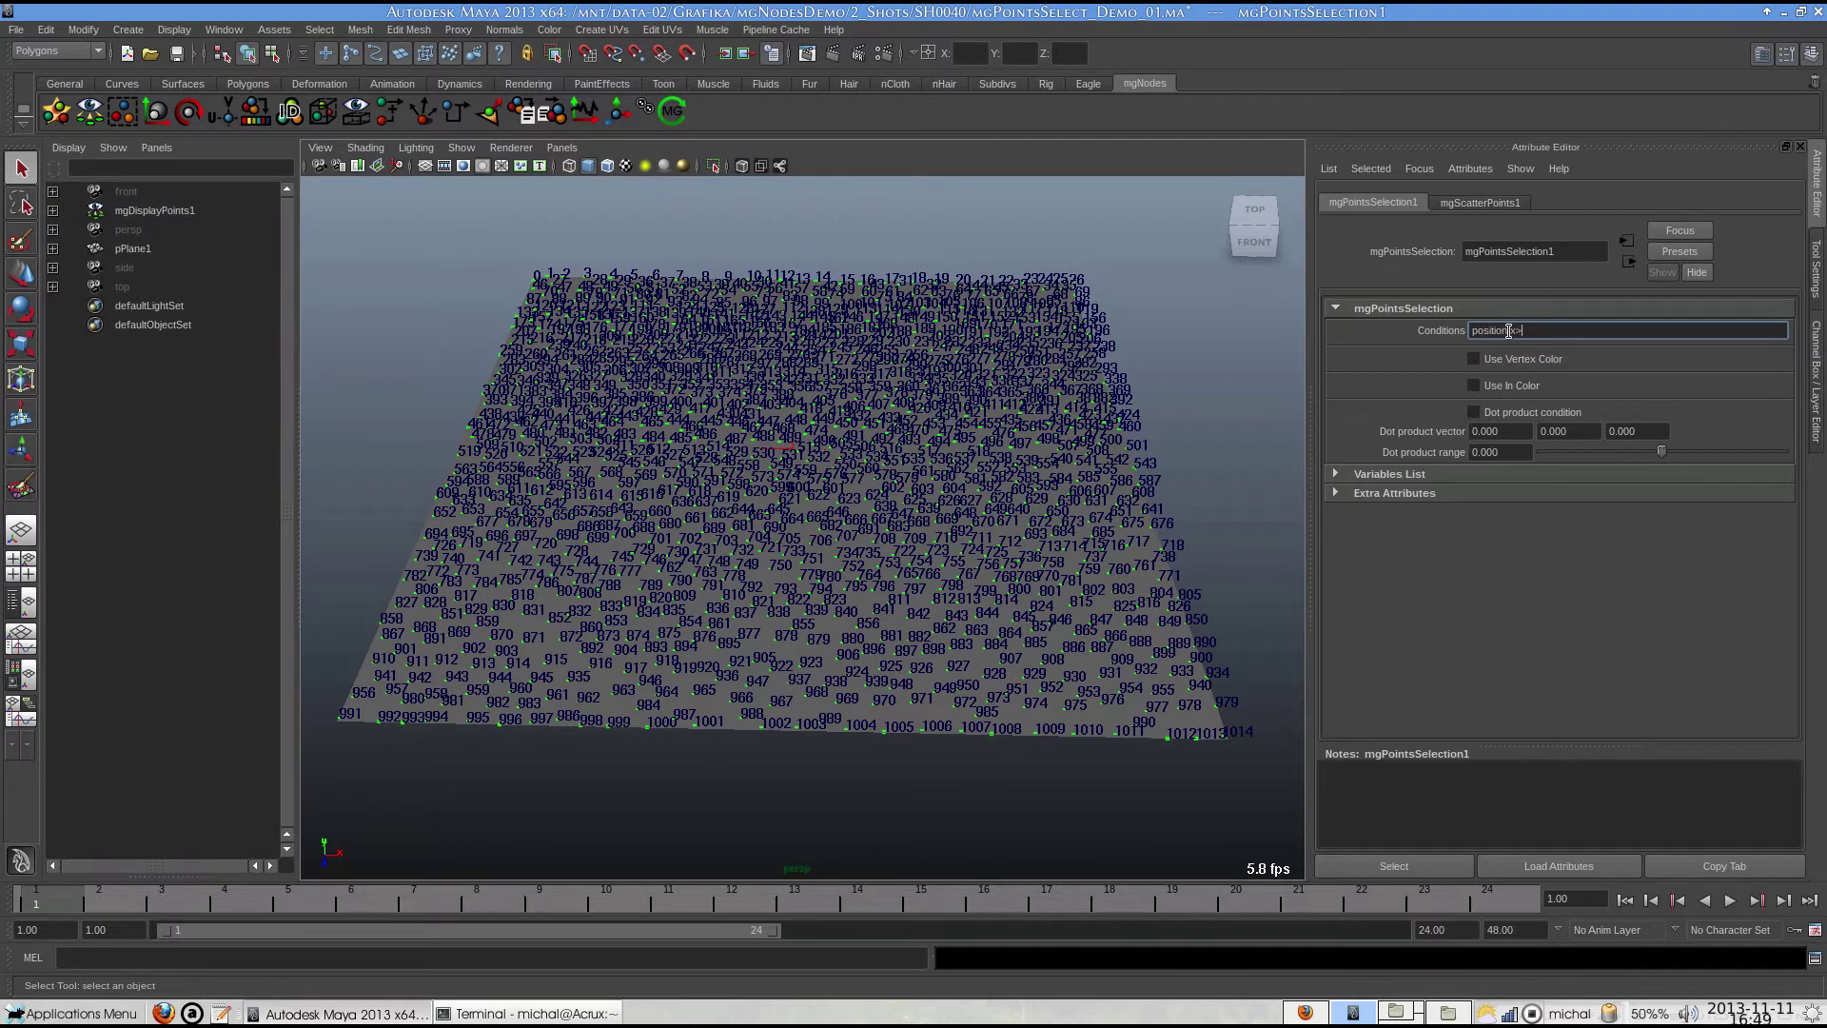
pyautogui.press('Return')
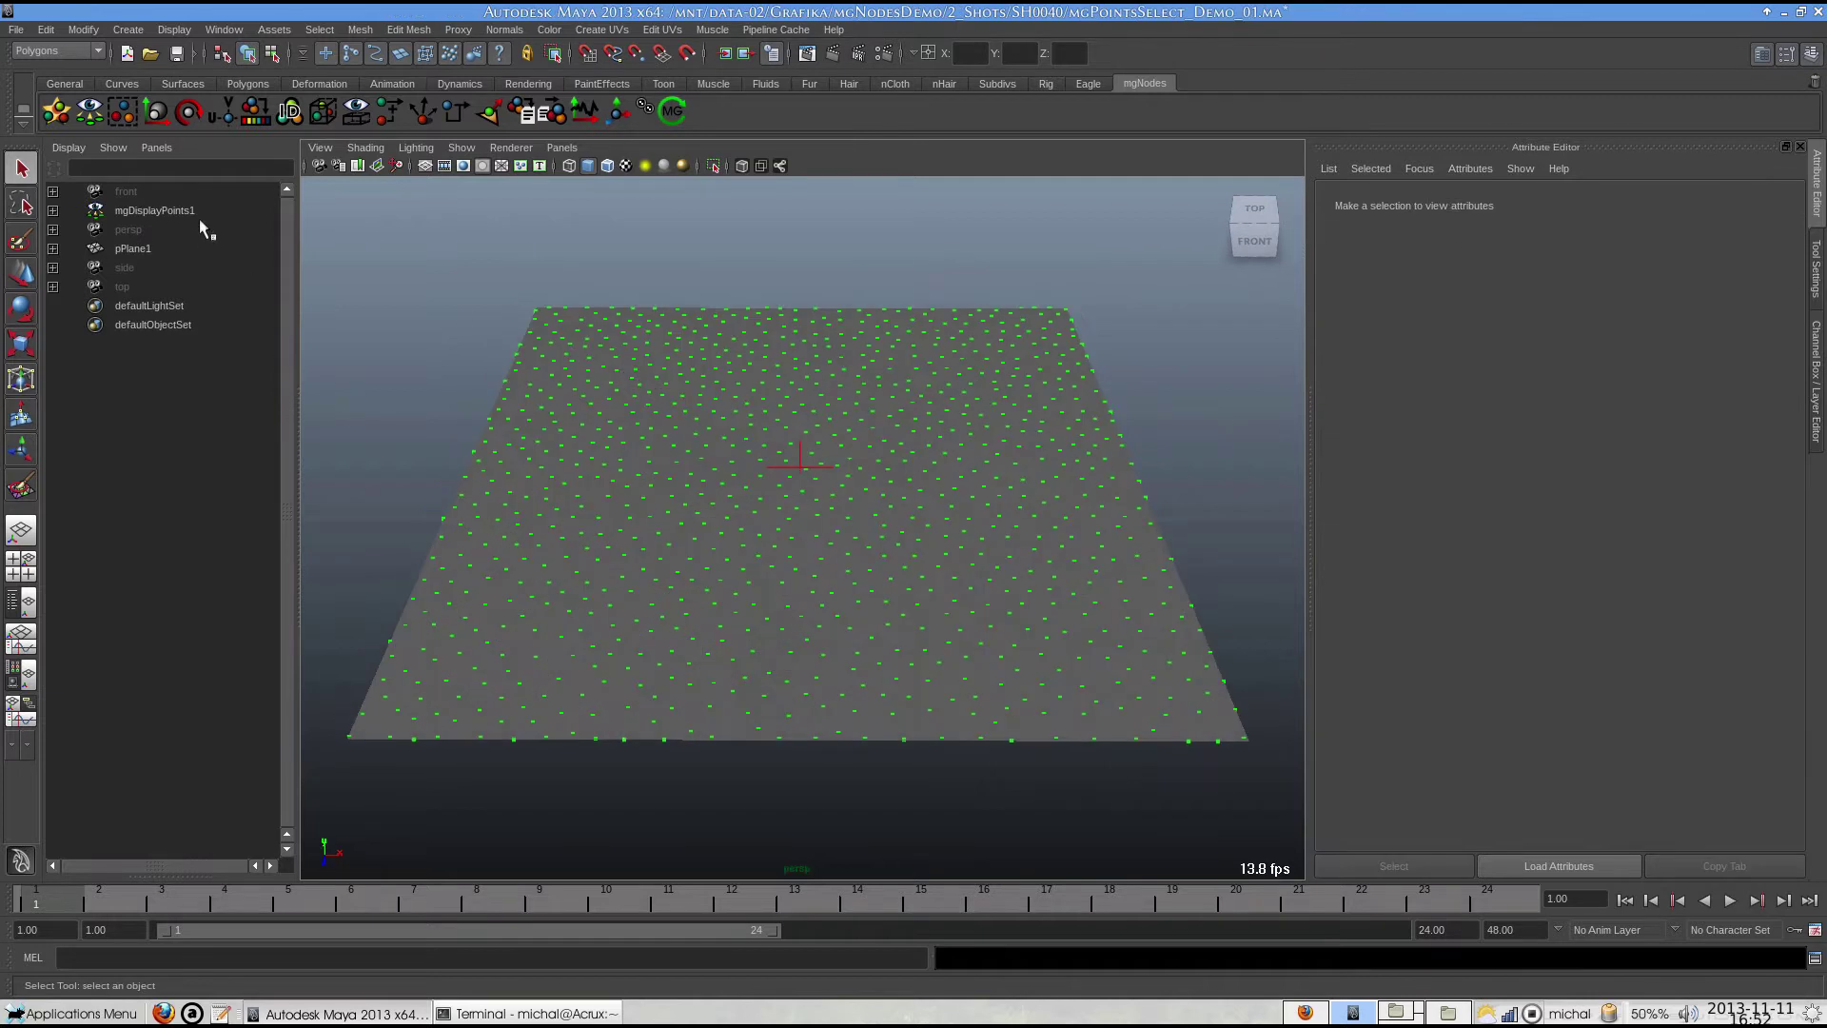
# Add a variable named border to mgPointsSelection1's variables list.
pyautogui.click(203, 213)
pyautogui.click(951, 539)
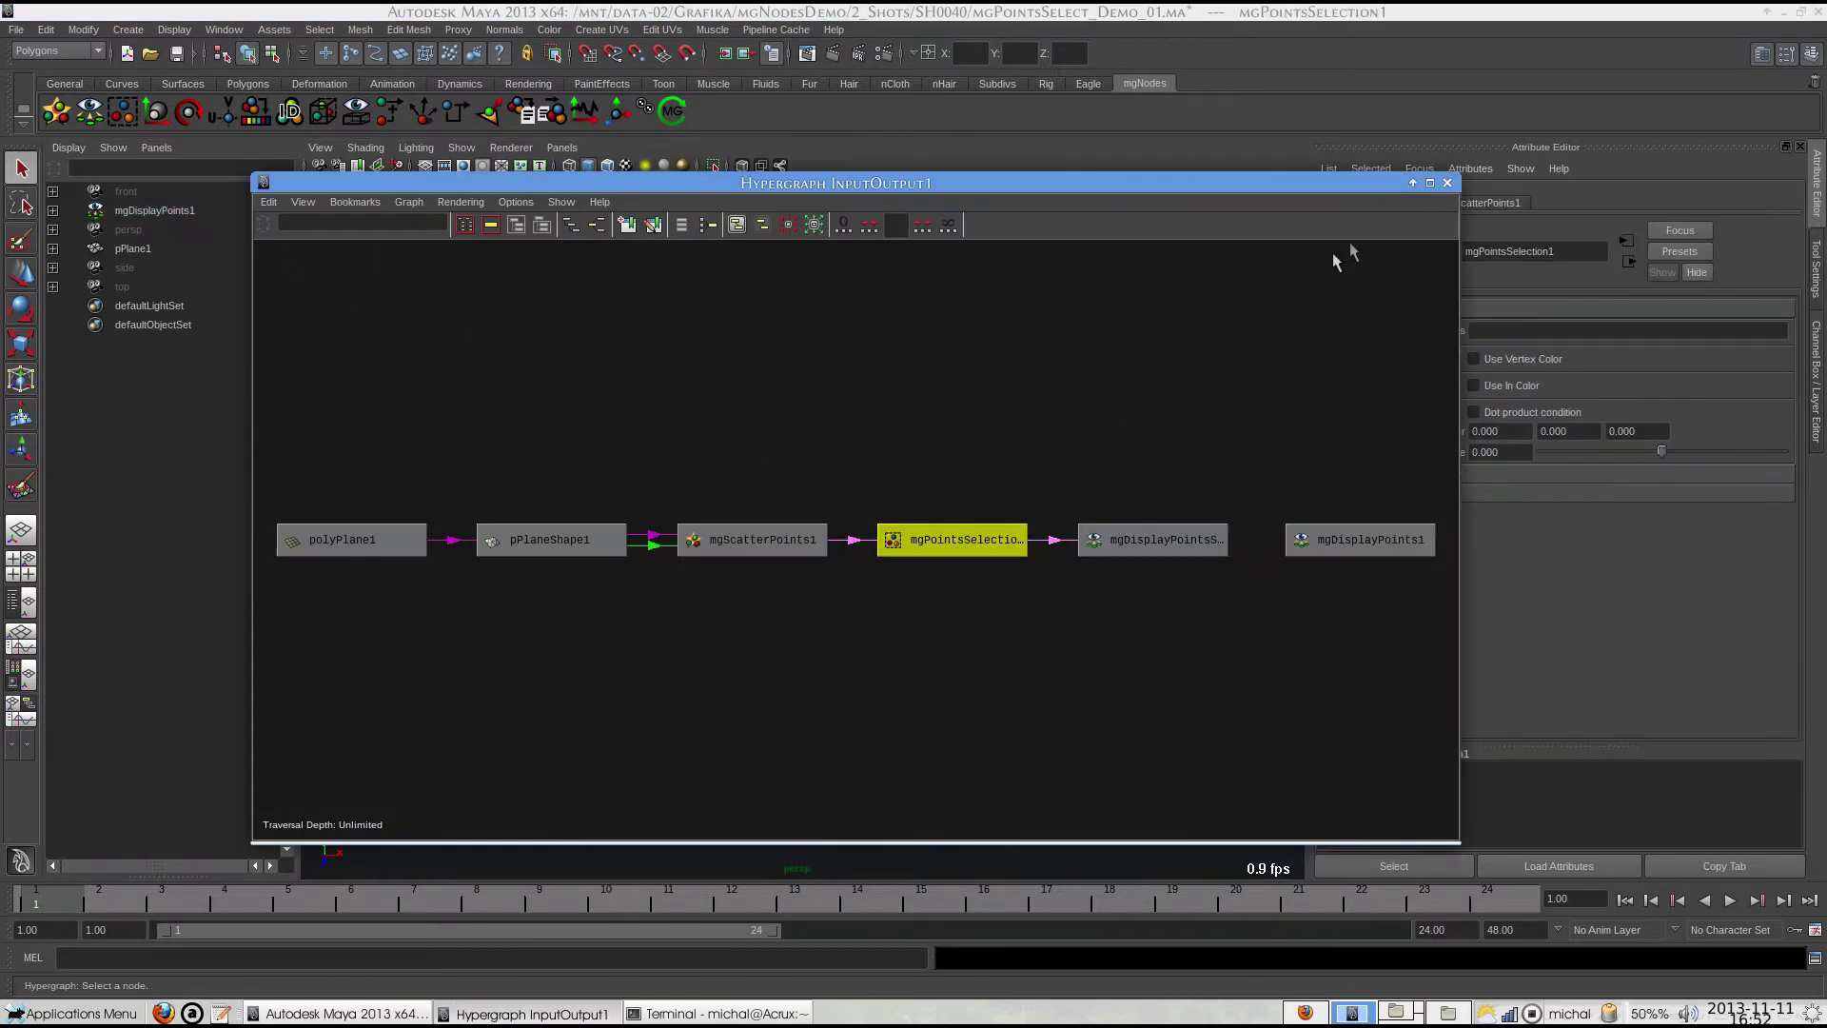
pyautogui.click(1448, 183)
pyautogui.click(1423, 475)
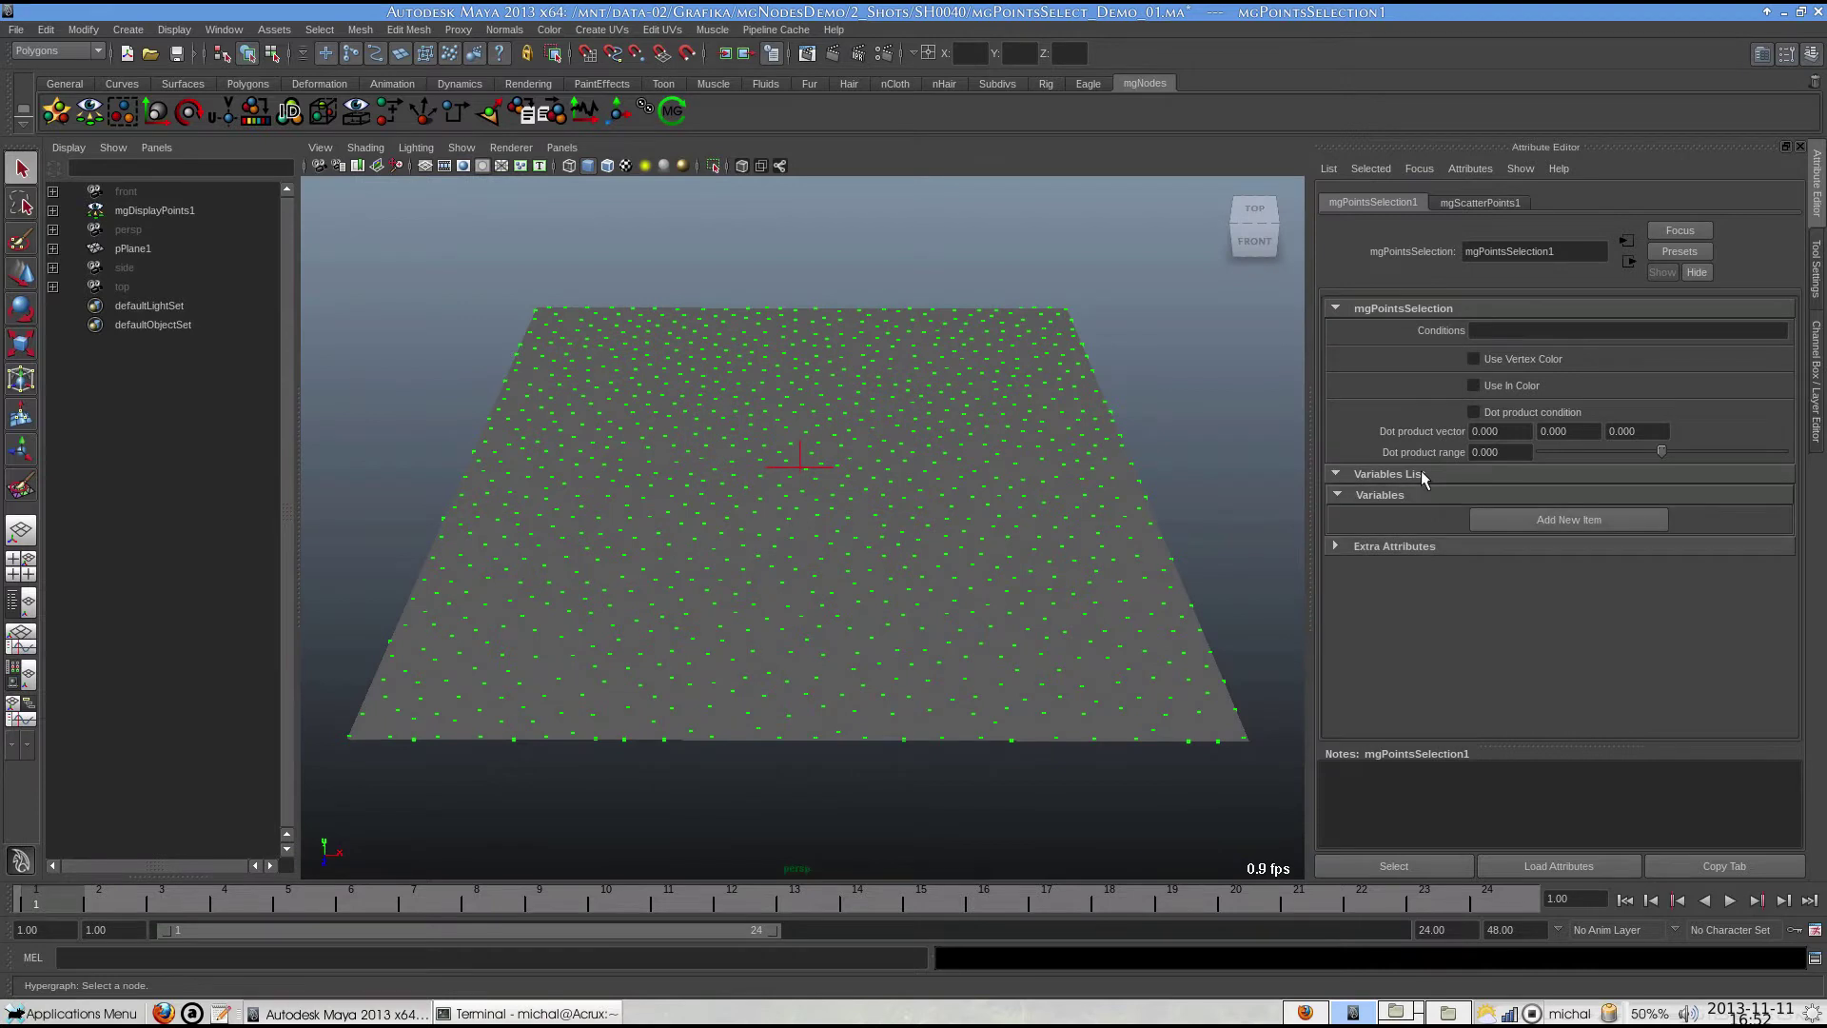
pyautogui.click(1557, 523)
pyautogui.write('border')
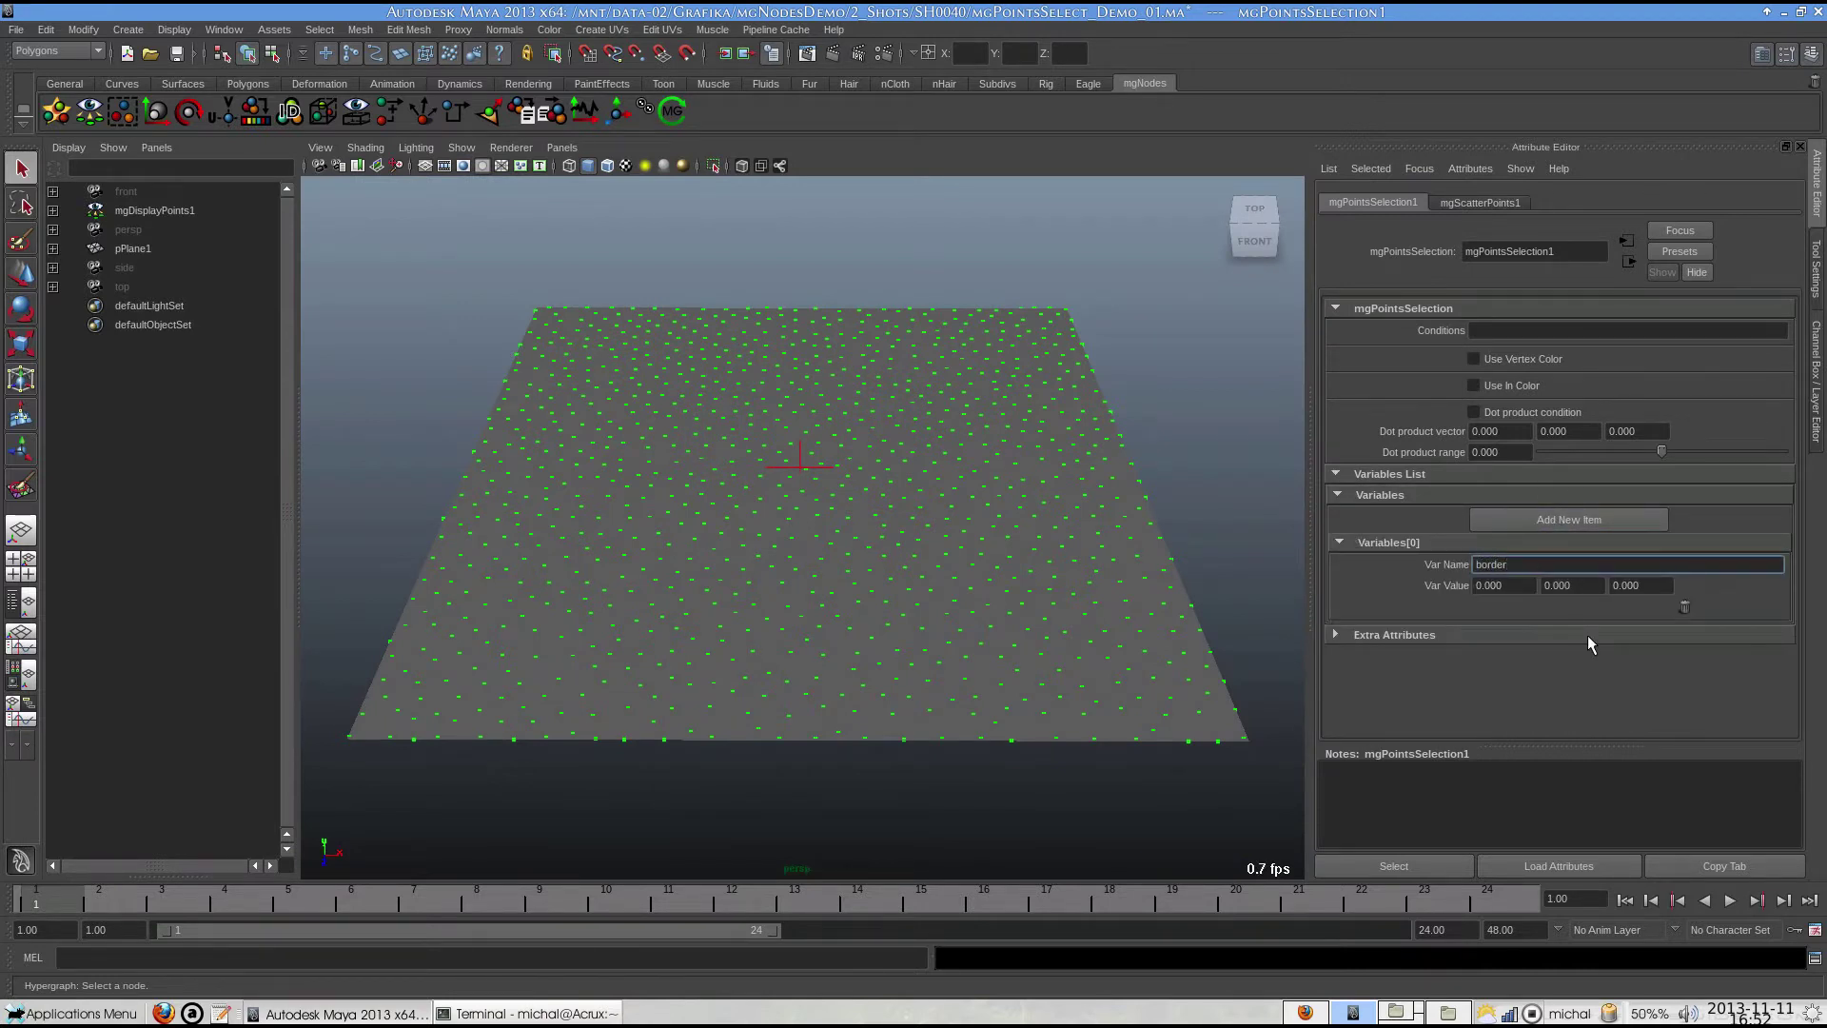
# Write a selection condition with position.x>border.x, a comparison of position.z with border.z, and the point ID 1014.
pyautogui.click(1506, 331)
pyautogui.write('position.x>border.x, position.z')
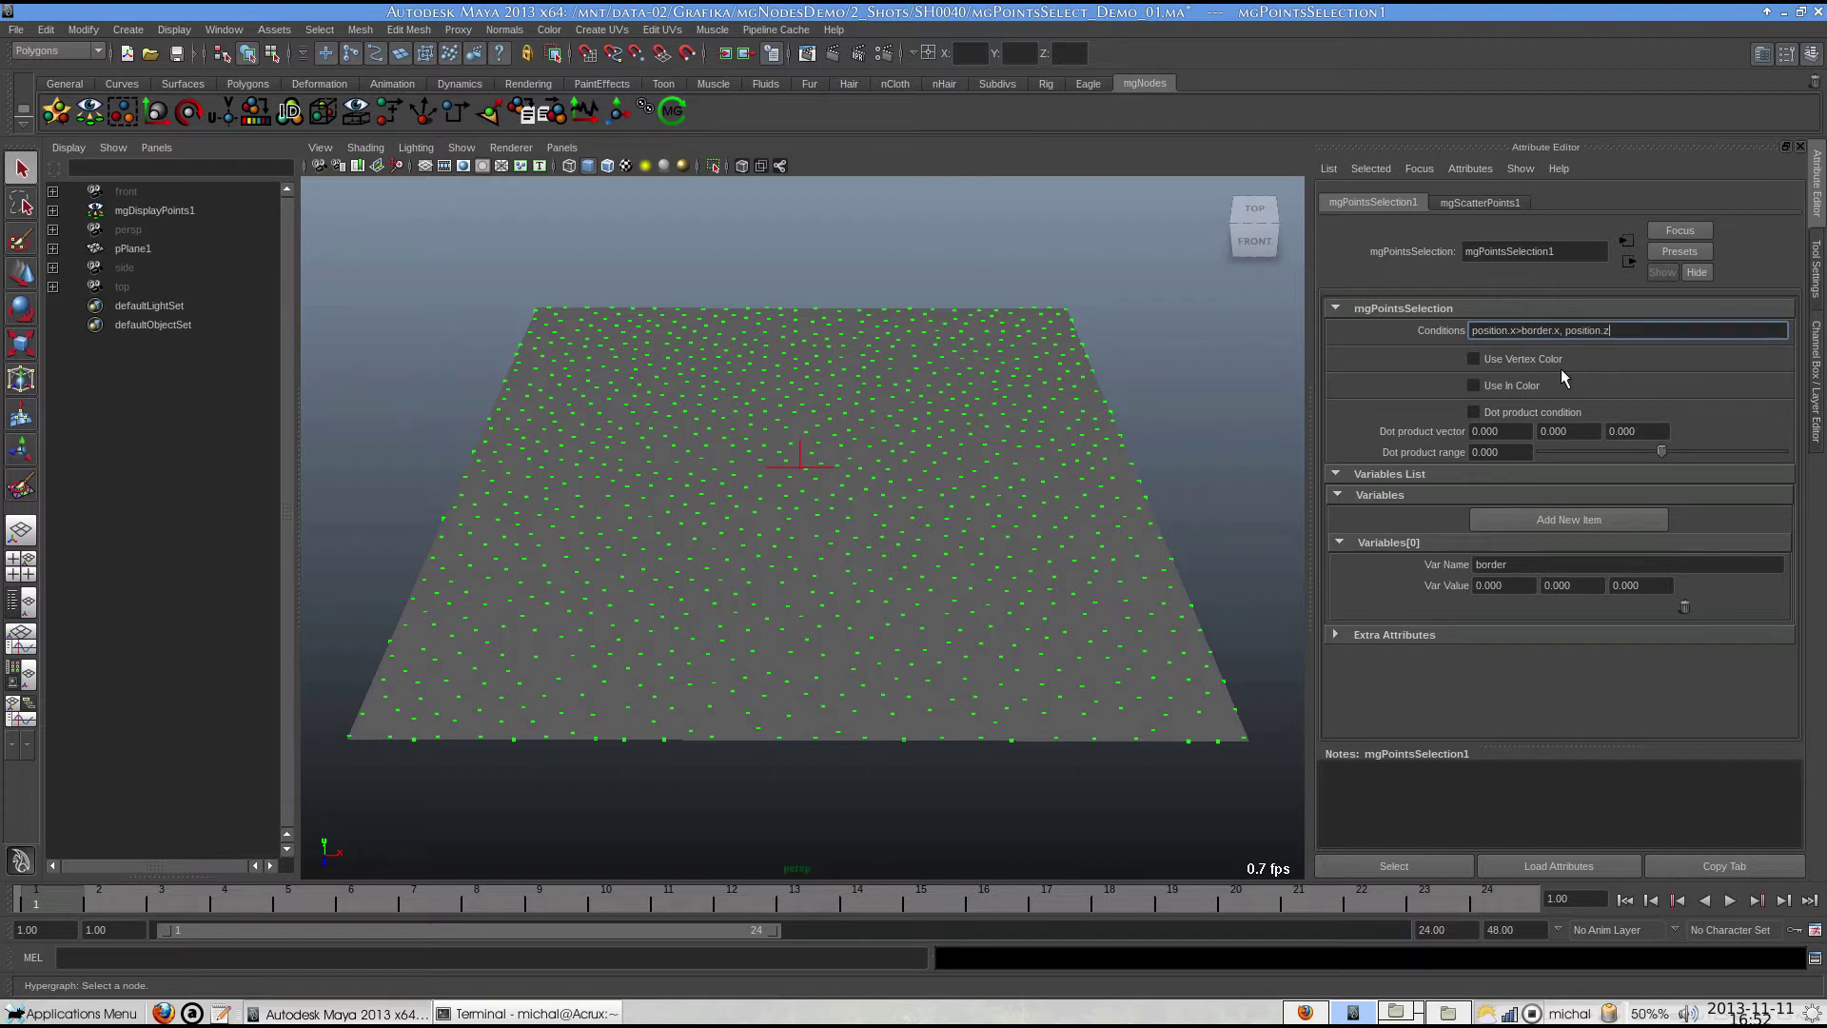
pyautogui.write('border.z,1014')
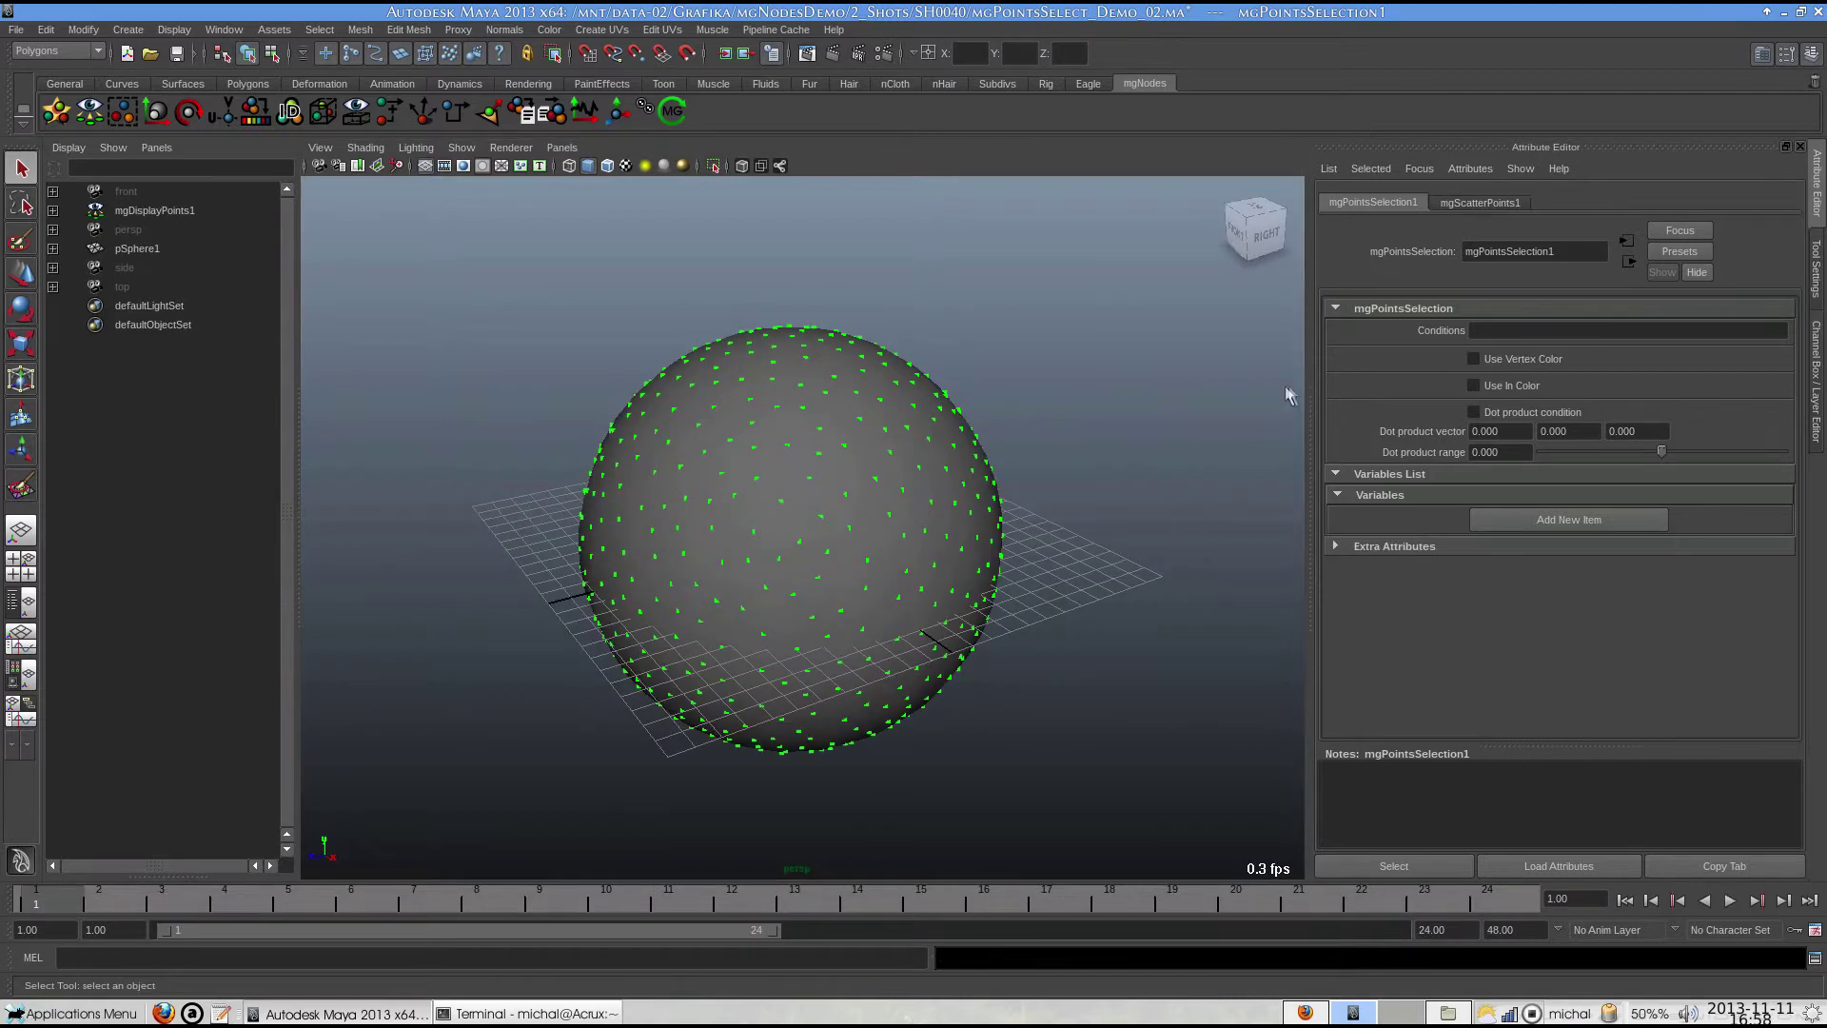
# Graph the sphere's mgPointsSelection1 network in the Hypergraph and create a locator.
pyautogui.press('h')
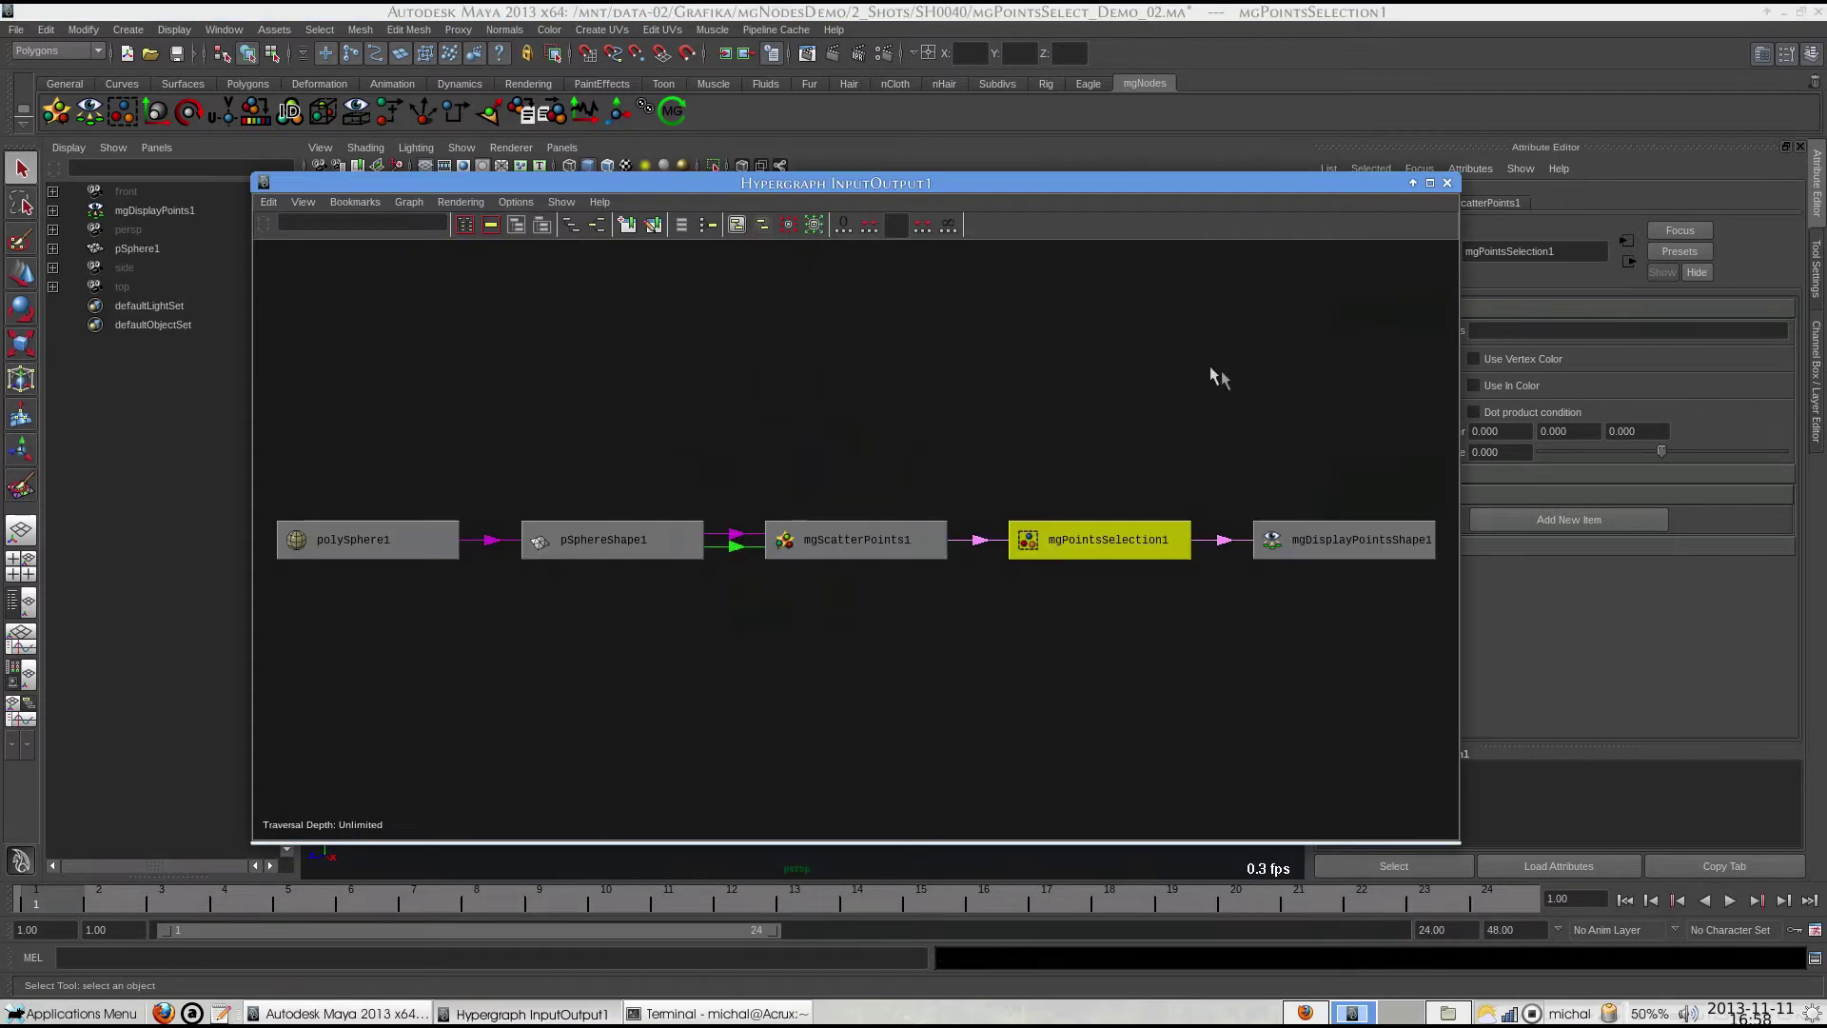
pyautogui.click(128, 29)
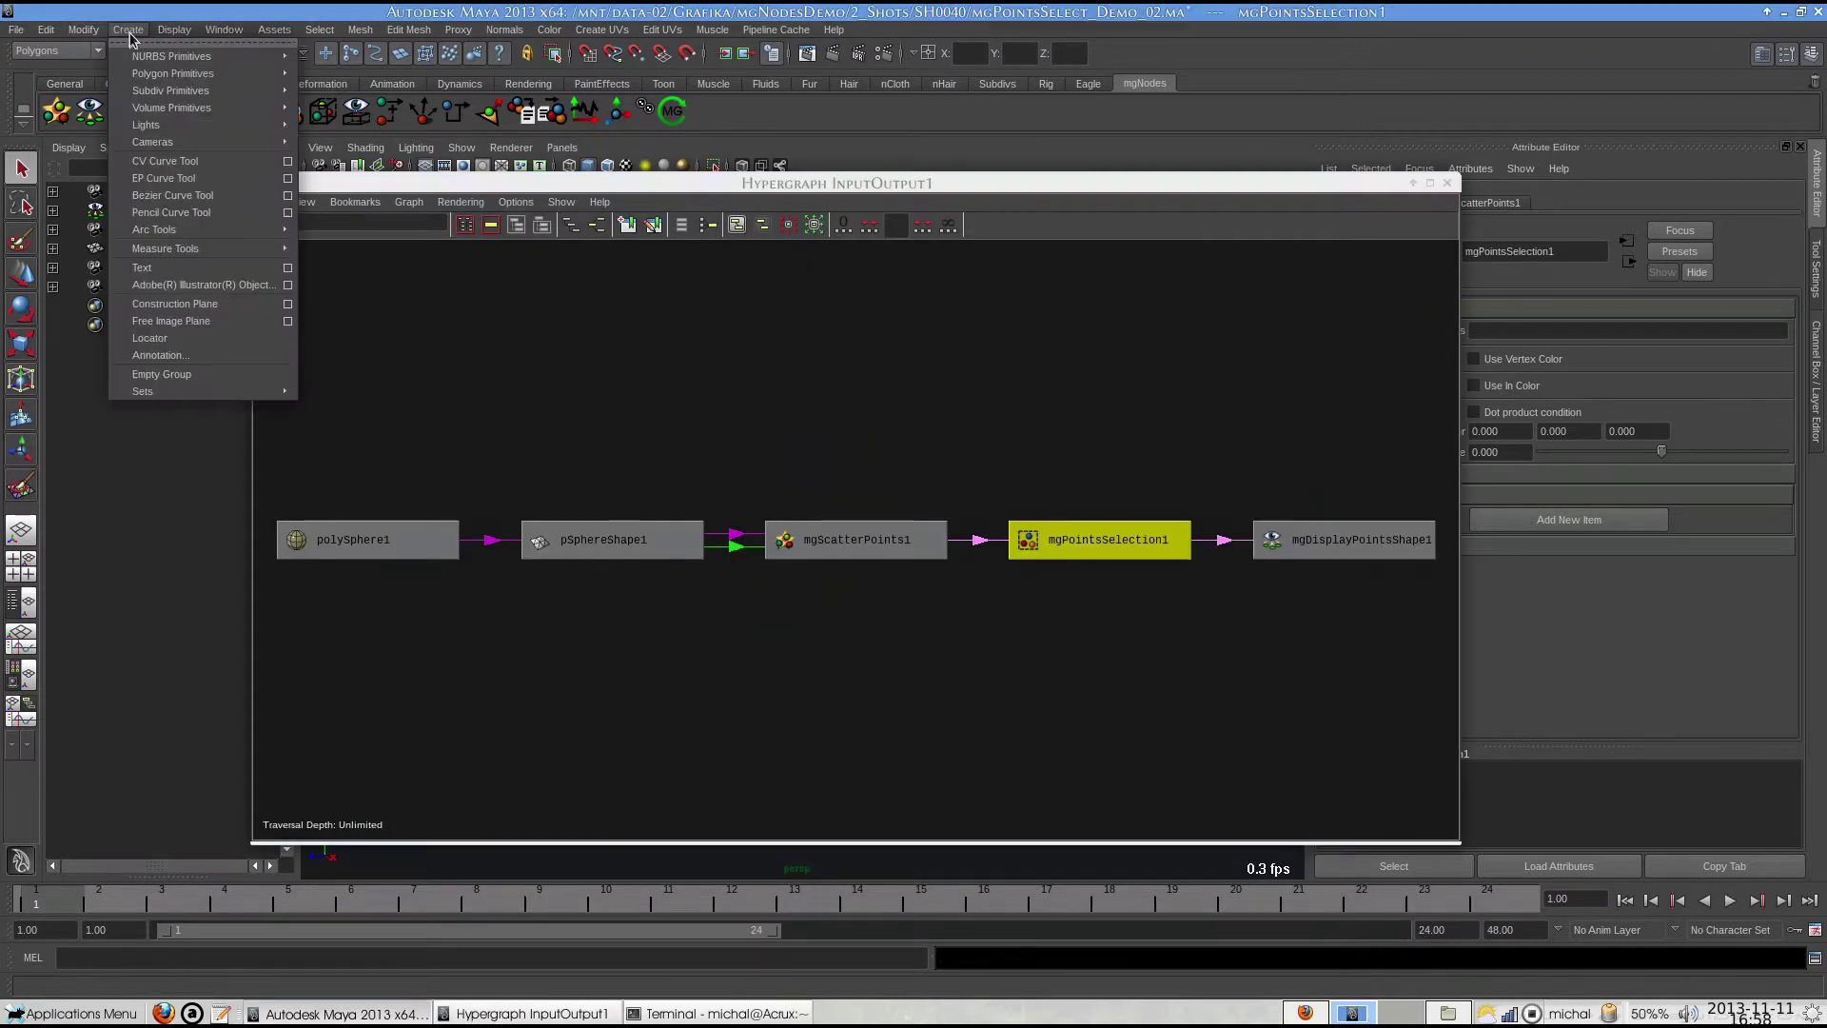
pyautogui.click(153, 328)
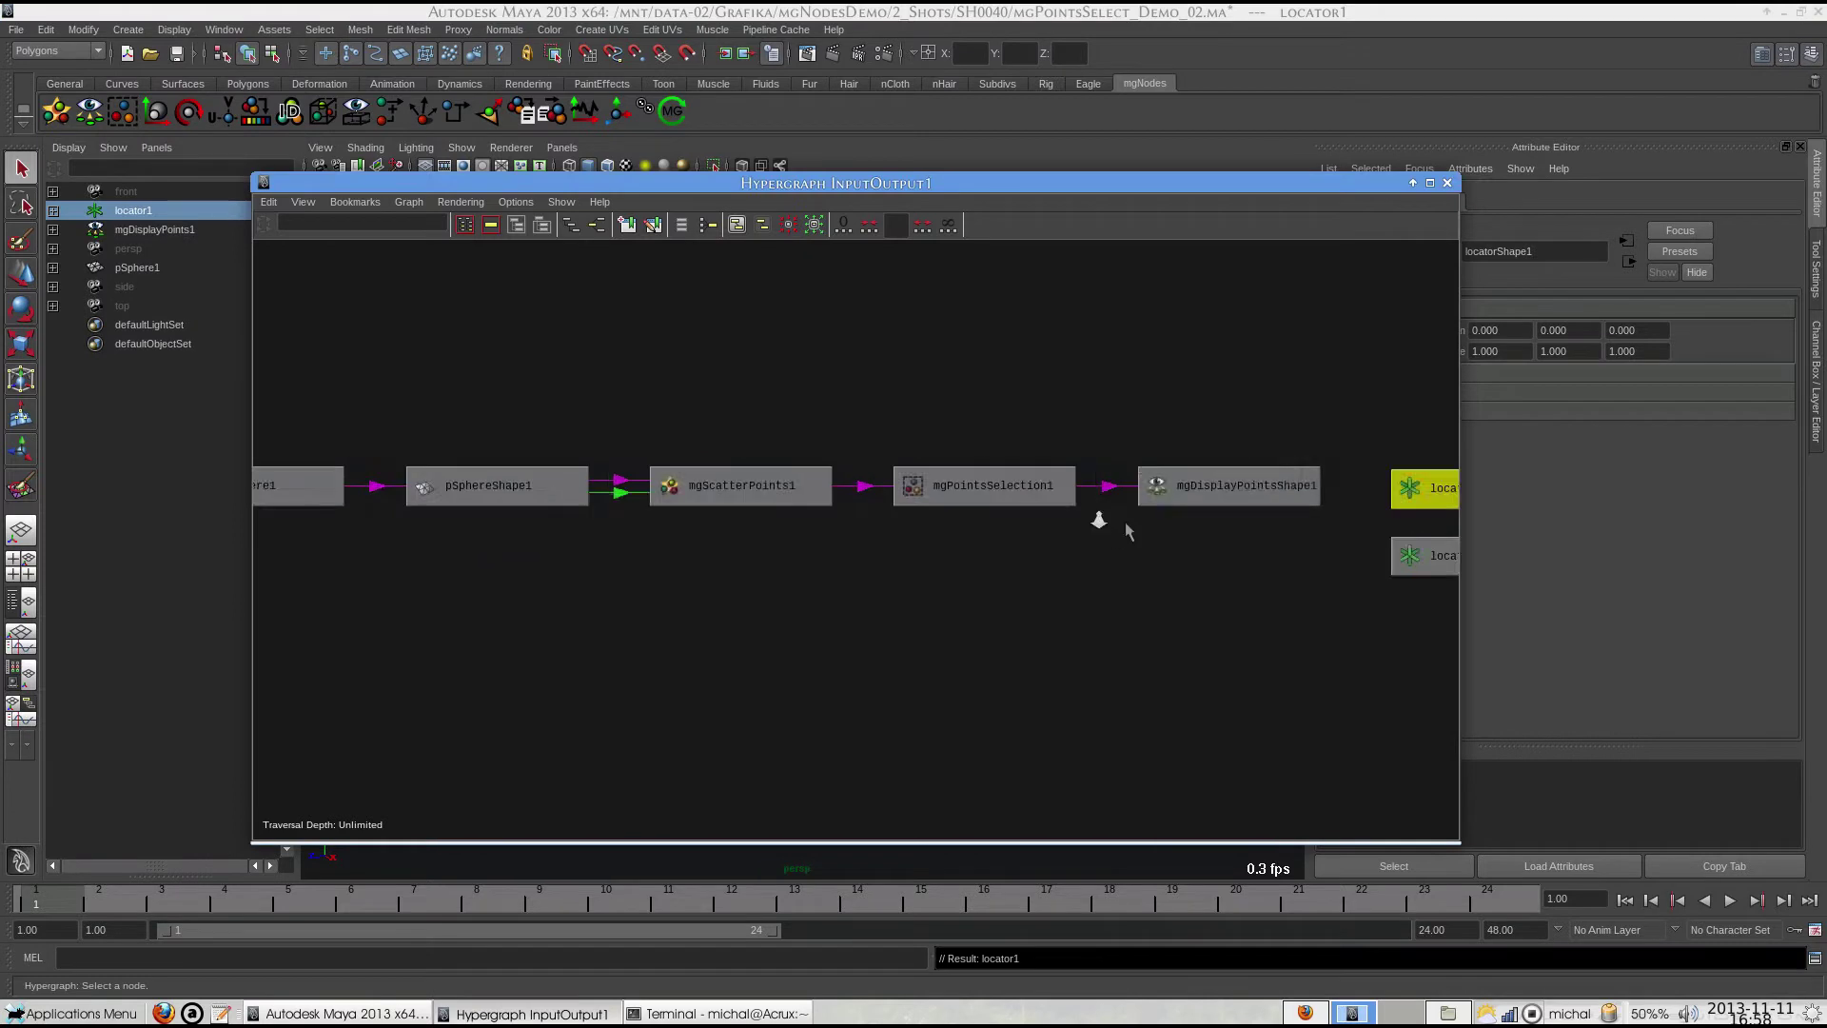
# Connect locator1's translate to mgPointsSelection1's dotProdVector and enable the dot product condition.
pyautogui.moveTo(1294, 498); pyautogui.dragTo(880, 388)
pyautogui.moveTo(876, 379); pyautogui.dragTo(942, 499, button='middle')
pyautogui.click(987, 575)
pyautogui.scroll(-8, 466, 835)
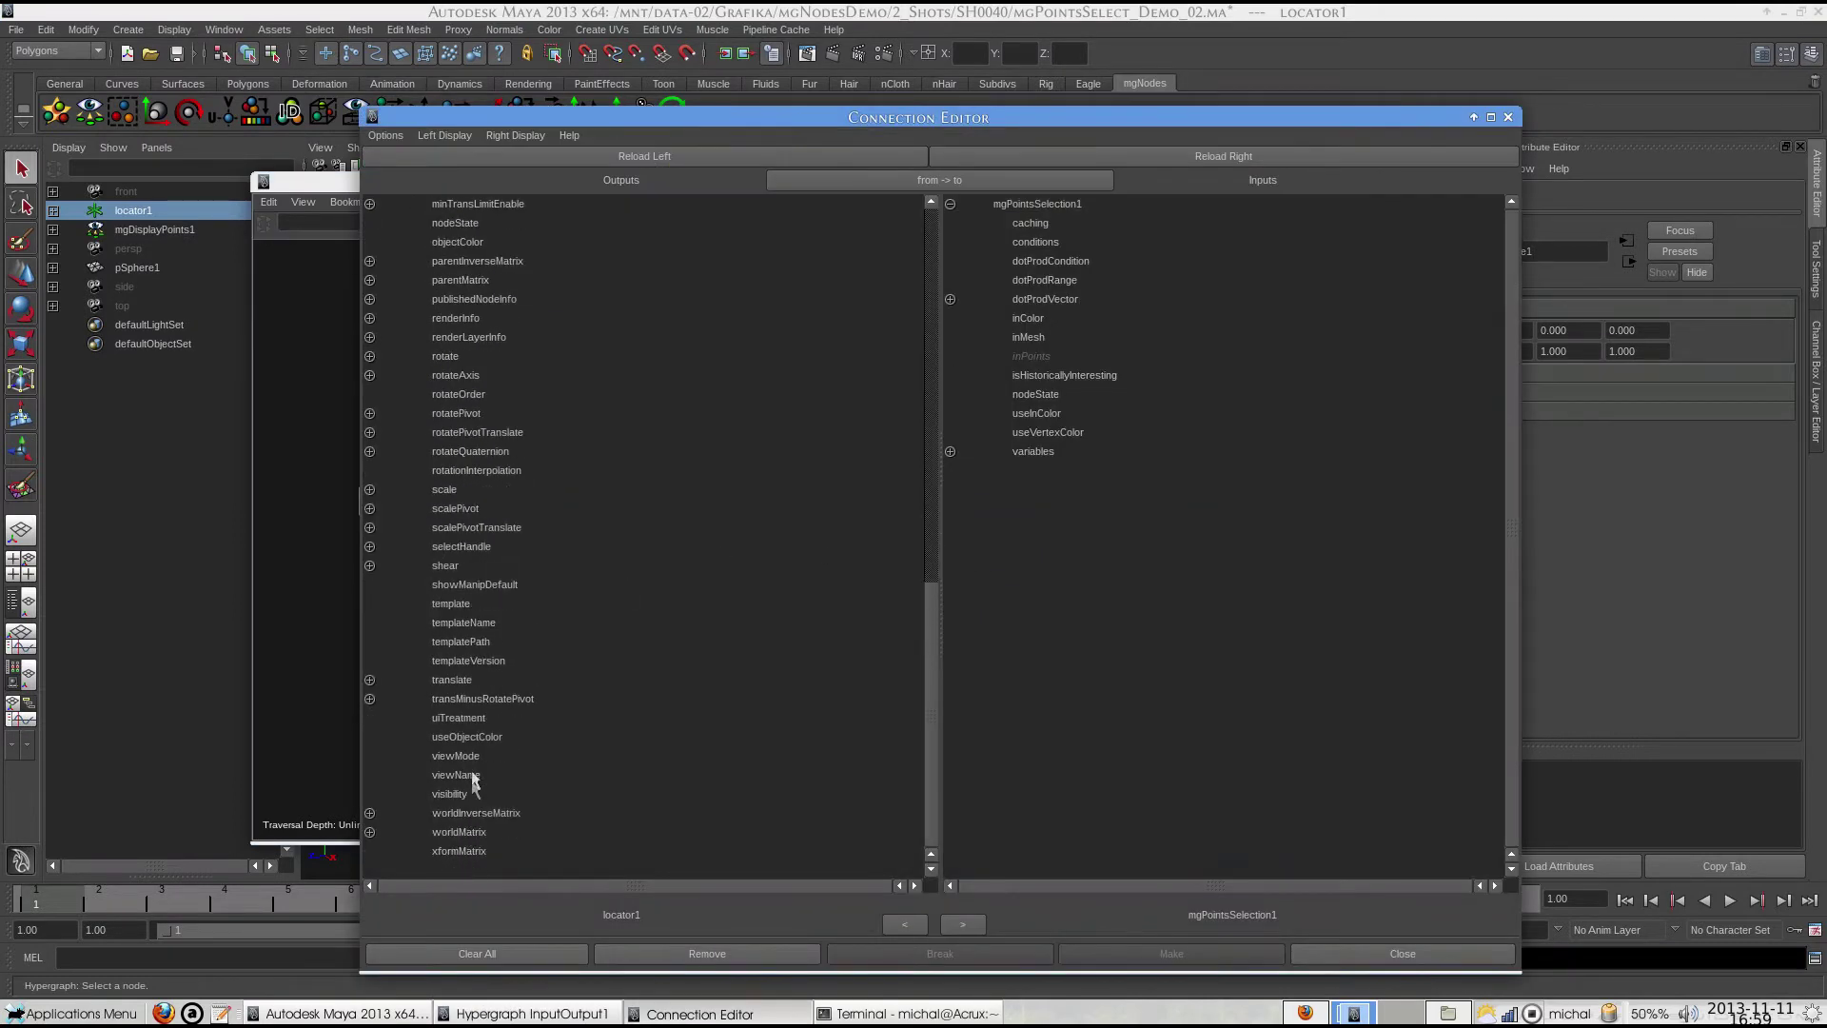
pyautogui.click(463, 678)
pyautogui.click(1049, 299)
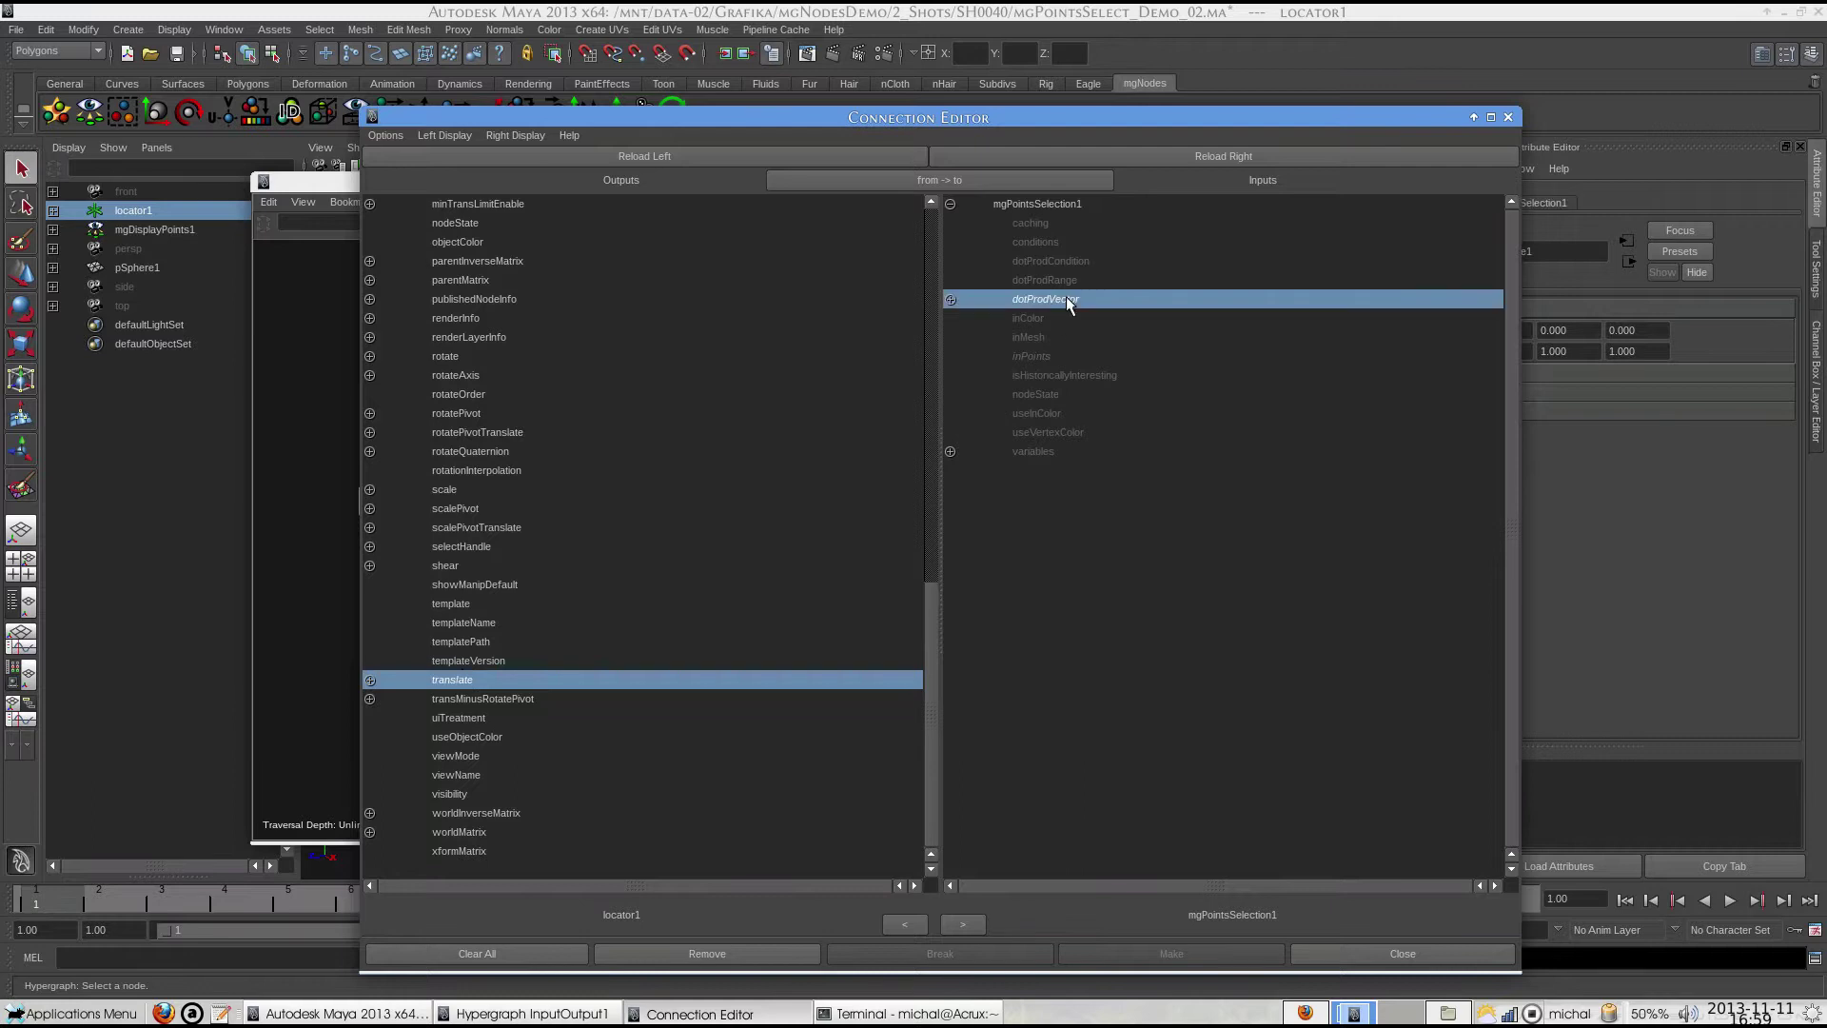
pyautogui.click(1391, 951)
pyautogui.click(932, 504)
pyautogui.click(1448, 182)
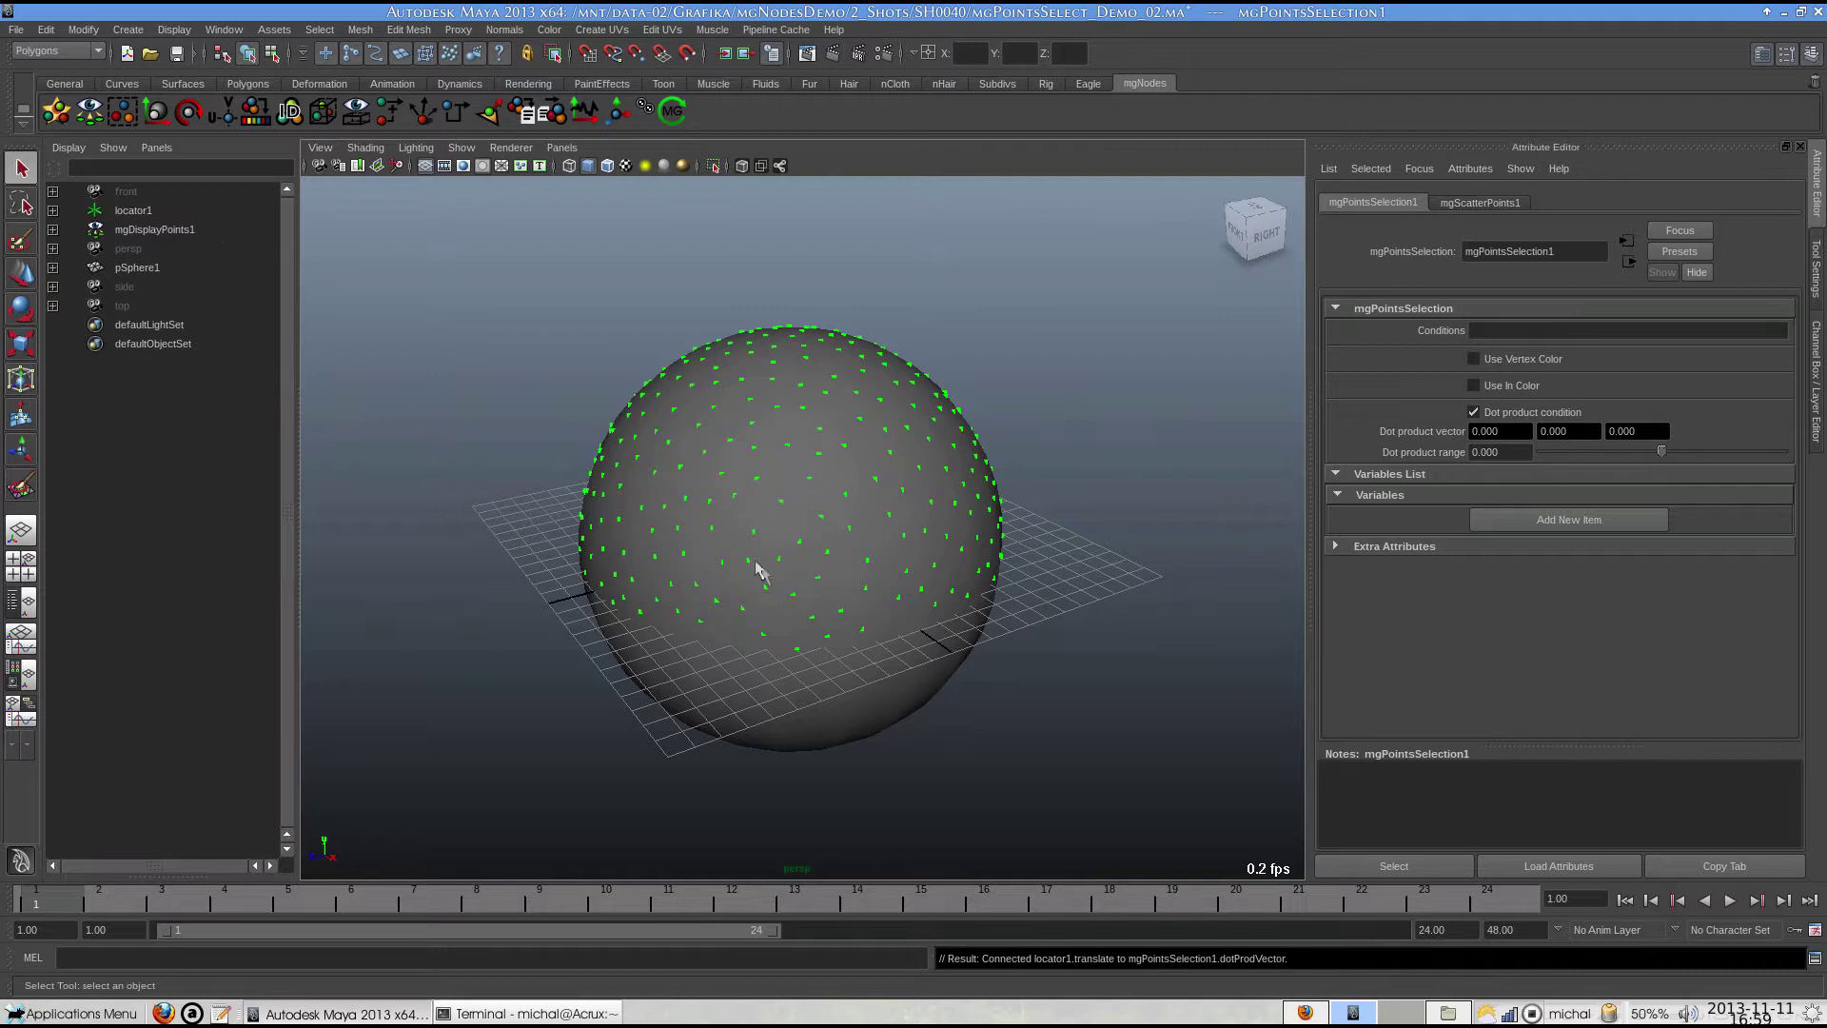
# Move locator1 above the sphere and off to its side, and vary mgPointsSelection1's dot product range.
pyautogui.click(133, 210)
pyautogui.press('w')
pyautogui.moveTo(790, 442); pyautogui.dragTo(789, 276)
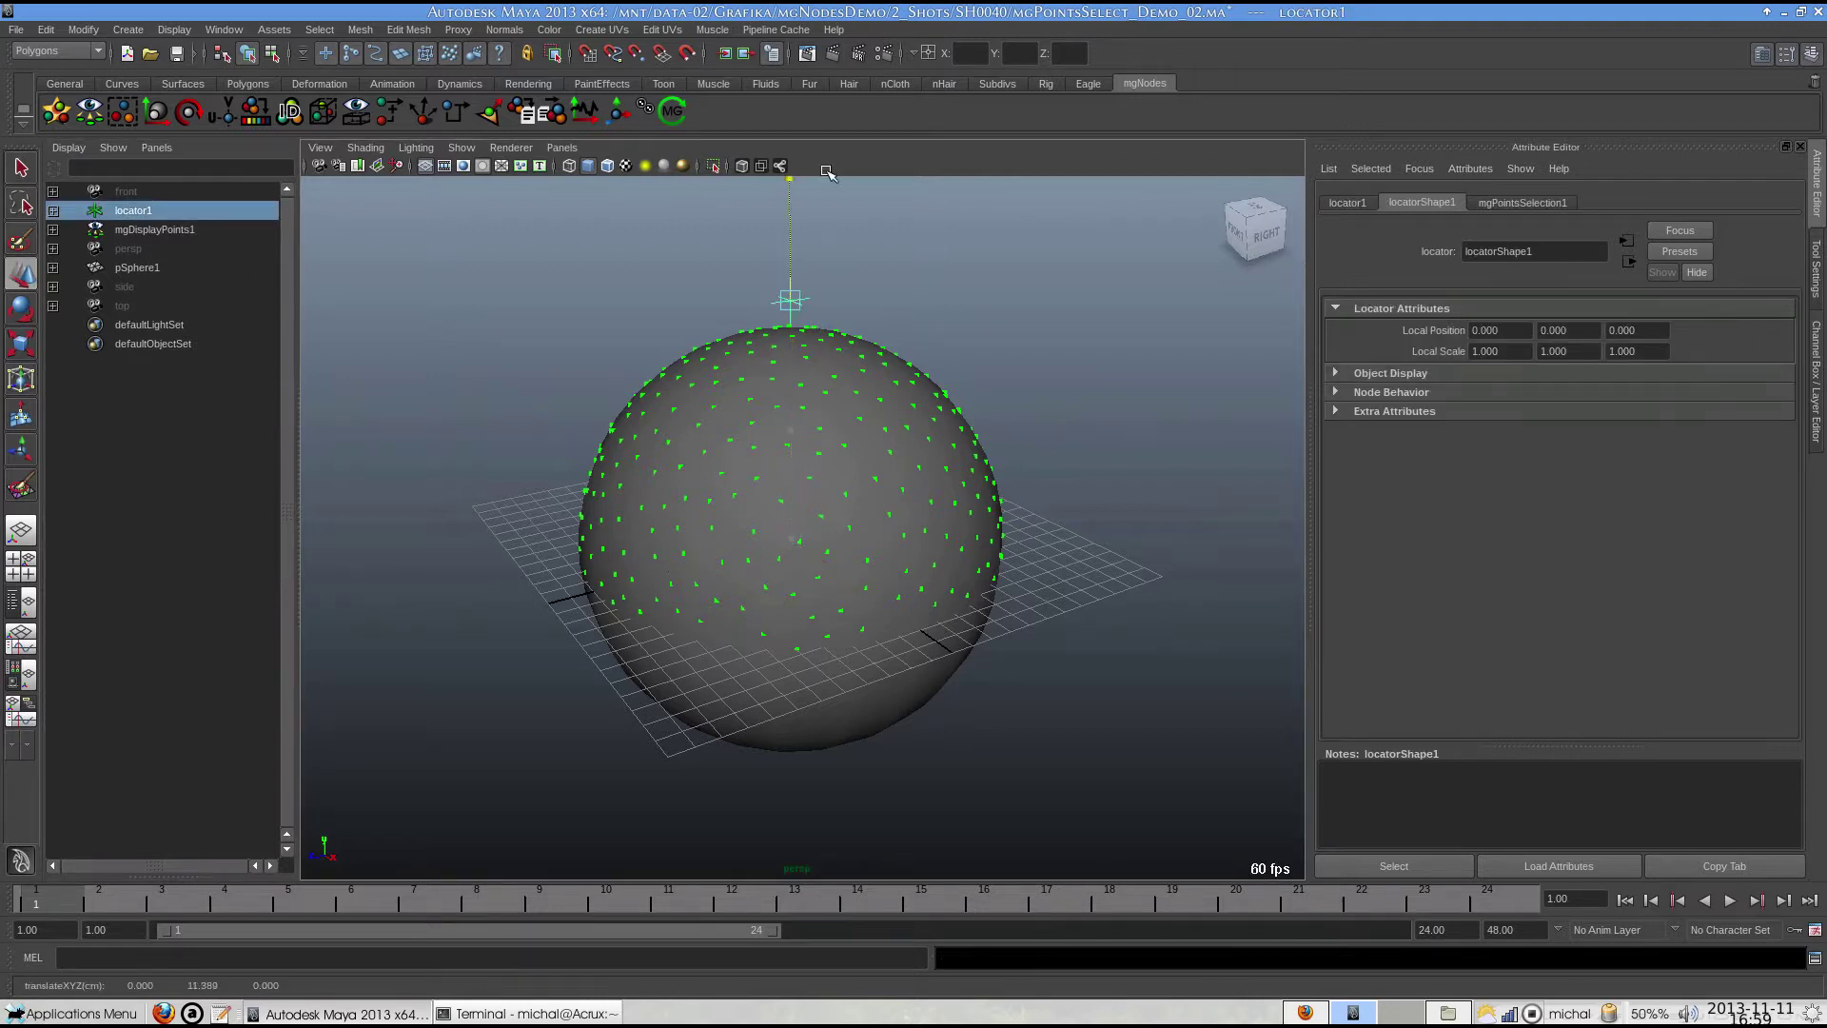
pyautogui.moveTo(700, 315); pyautogui.dragTo(1227, 295)
pyautogui.moveTo(1673, 451); pyautogui.dragTo(1595, 464)
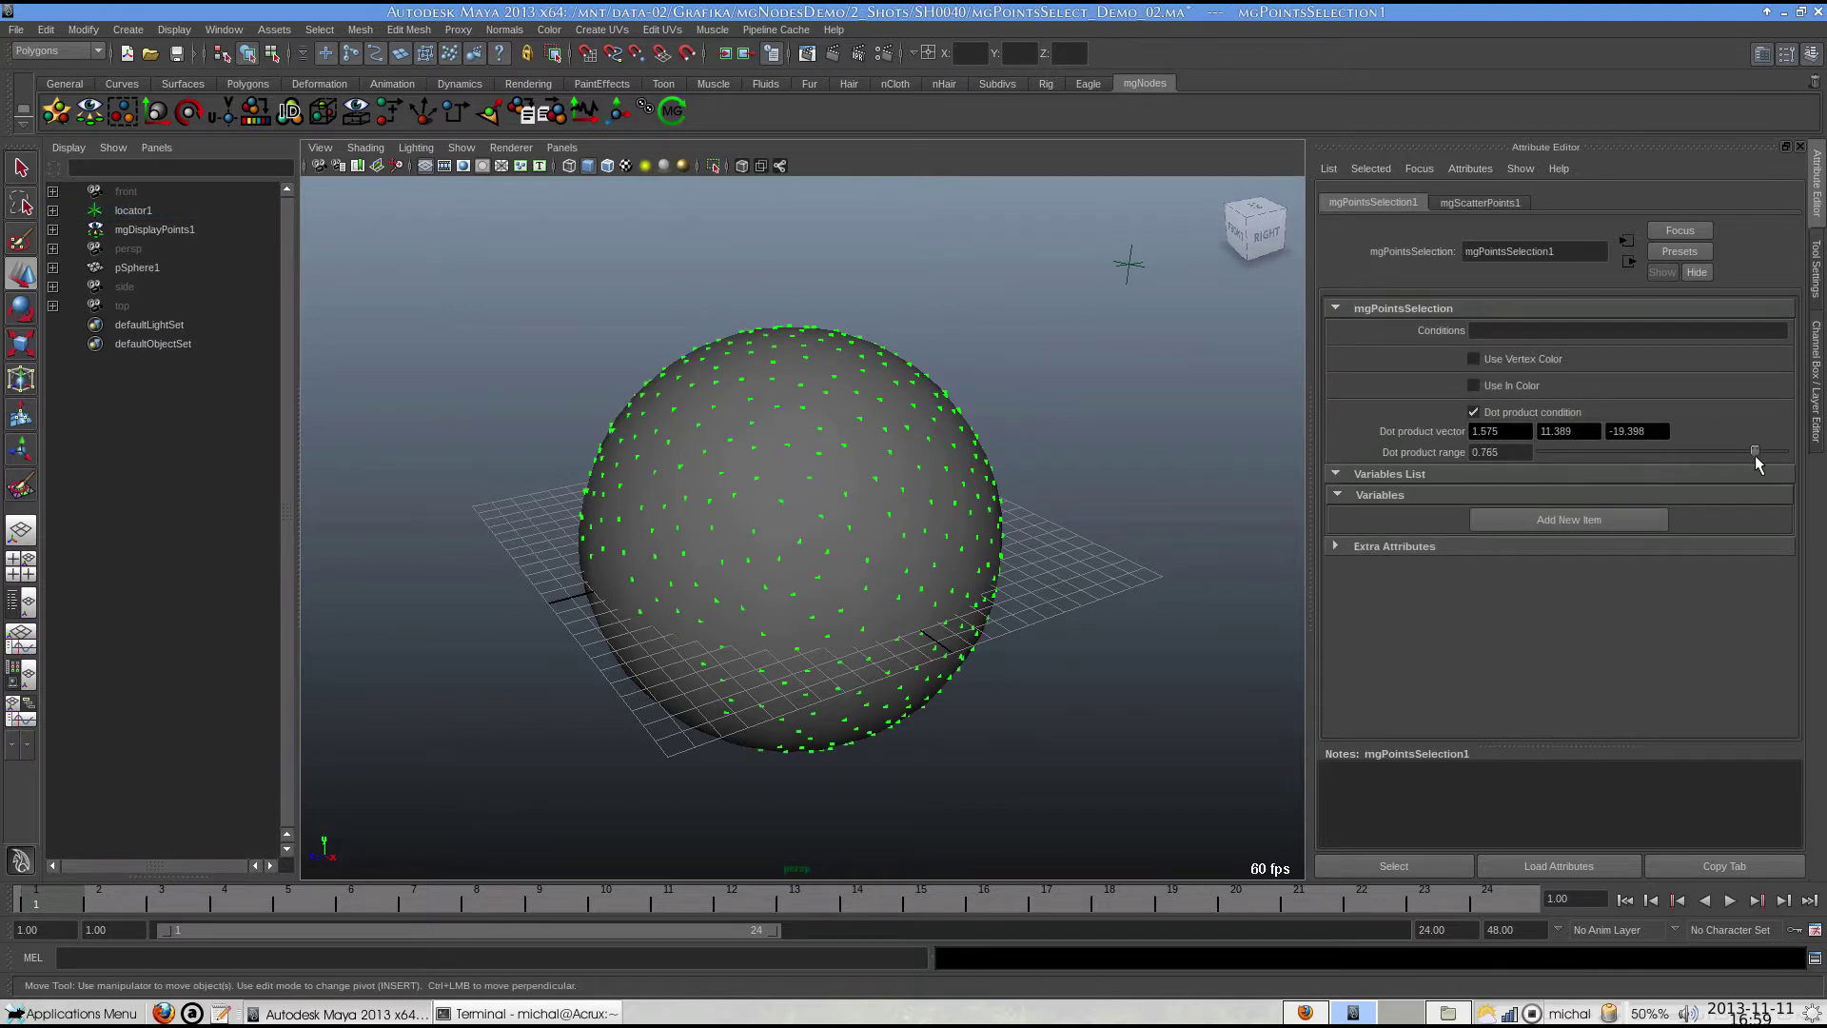
pyautogui.keyDown('alt'); pyautogui.moveTo(857, 495); pyautogui.dragTo(783, 420); pyautogui.keyUp('alt')
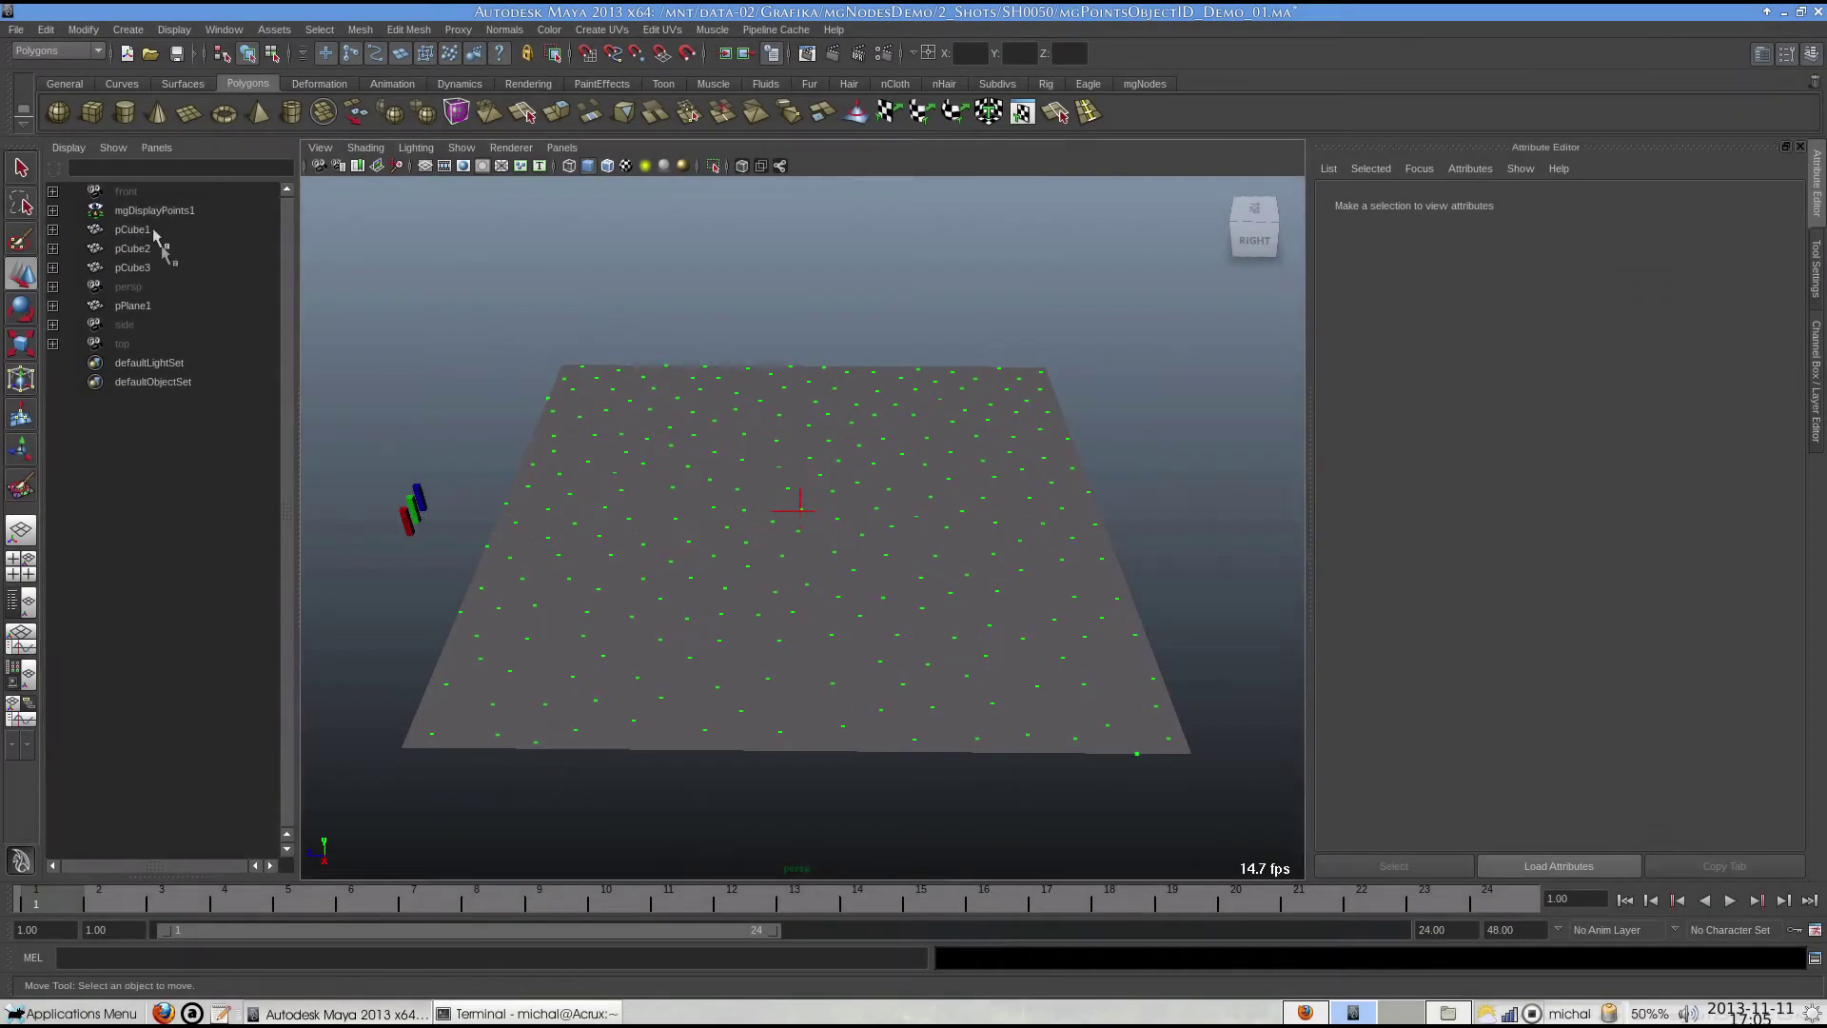
# Graph mgDisplayPoints1's network in the Hypergraph and create an instancer.
pyautogui.click(154, 210)
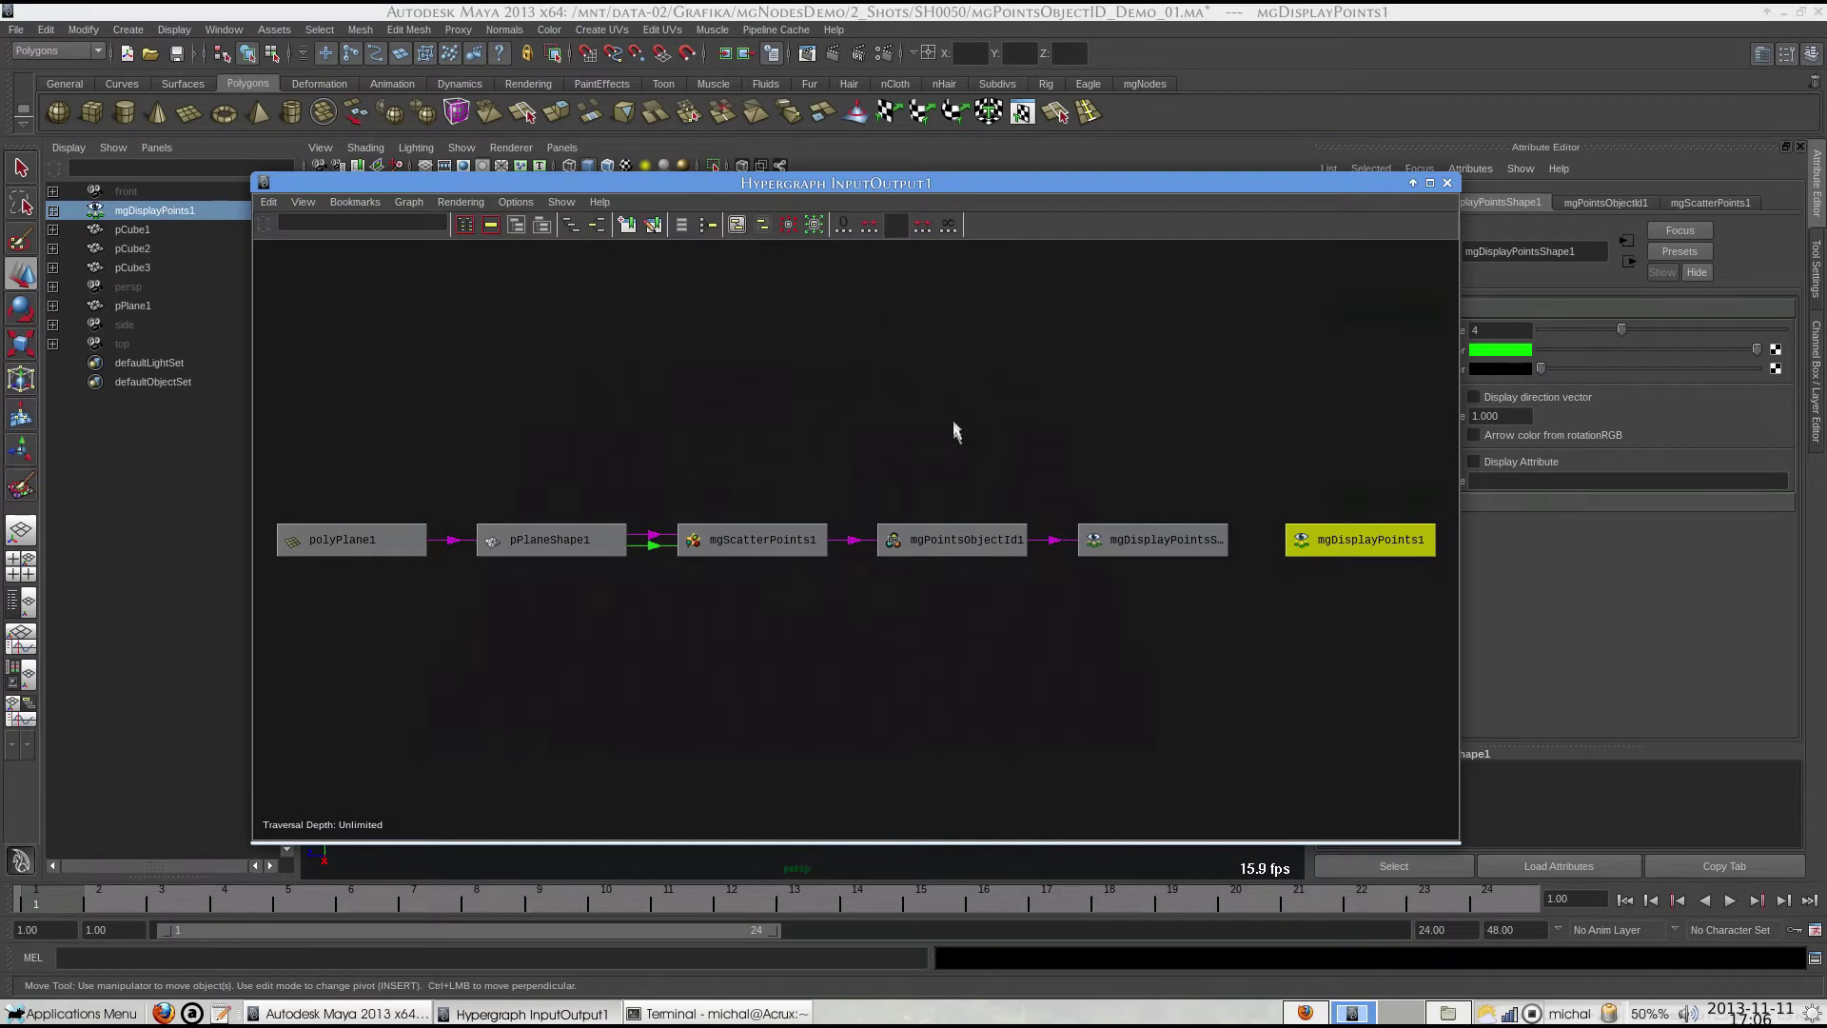
pyautogui.click(1141, 85)
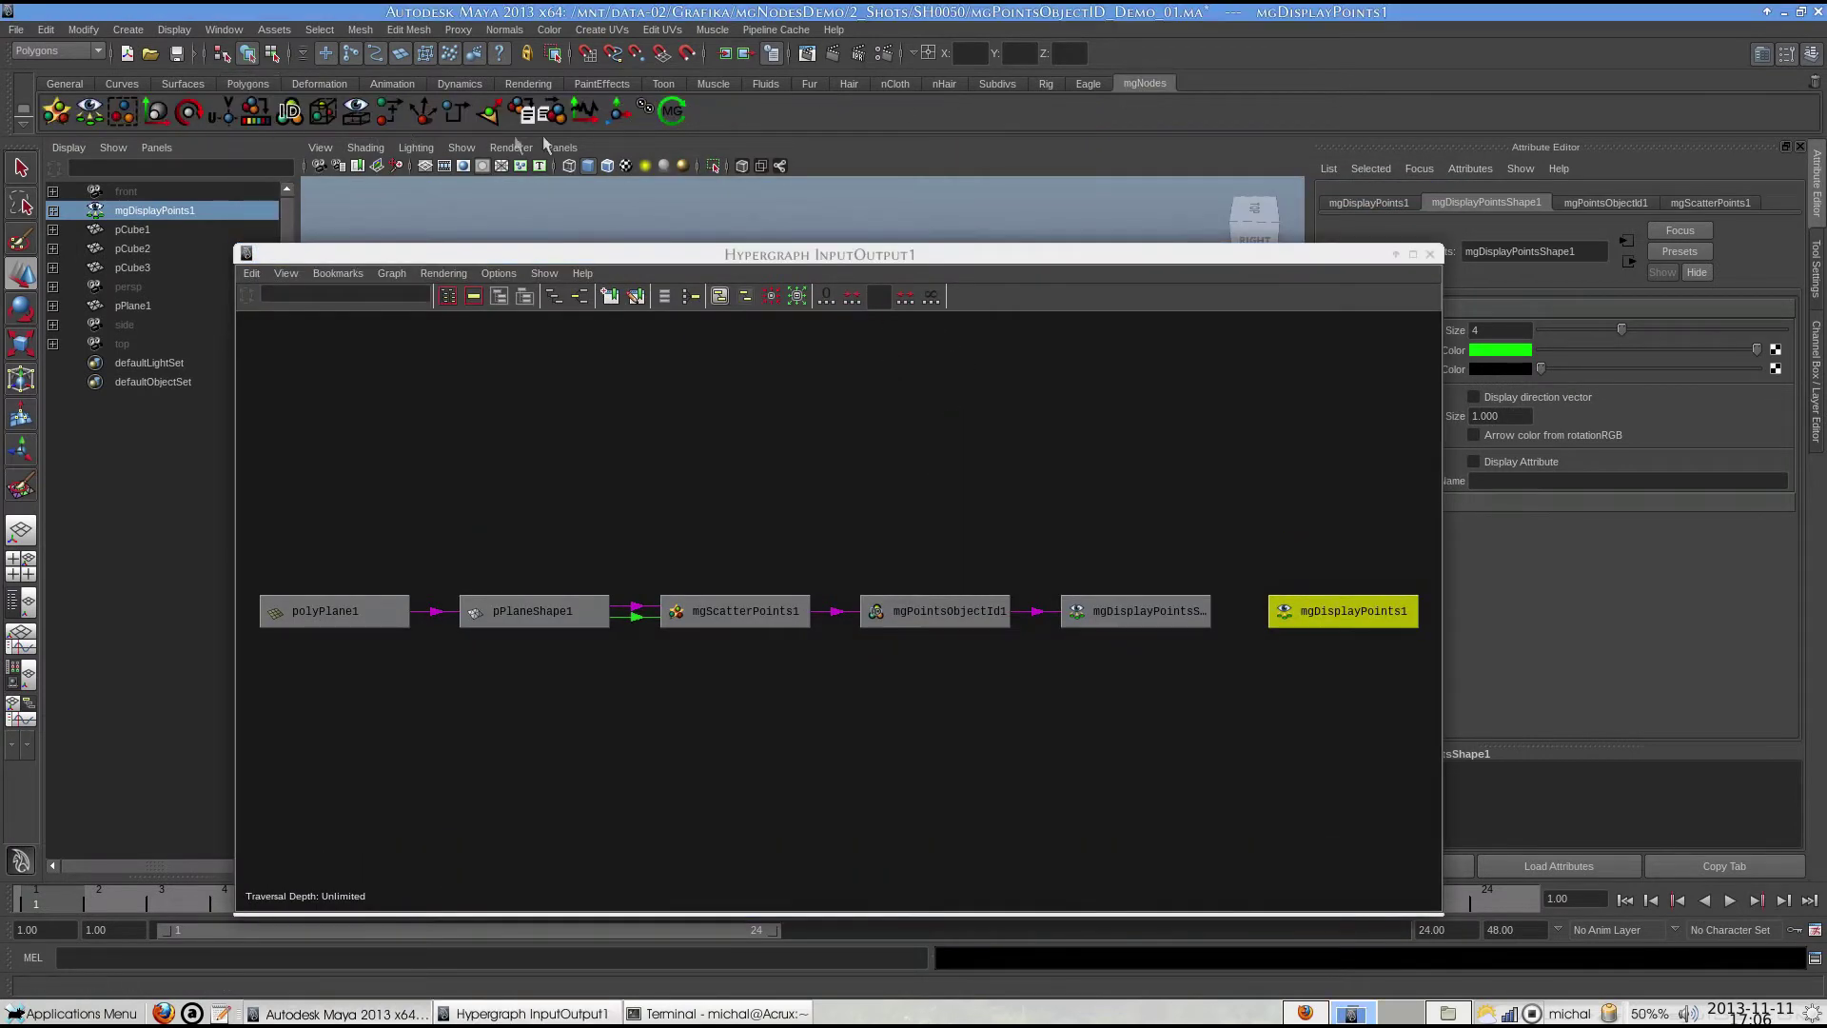
pyautogui.click(645, 110)
# Connect mgPointsObjectId1's outPoints to instancer1's inputPoints.
pyautogui.moveTo(1346, 550); pyautogui.dragTo(1109, 653)
pyautogui.moveTo(1109, 652); pyautogui.dragTo(1053, 651, button='middle')
pyautogui.click(1122, 829)
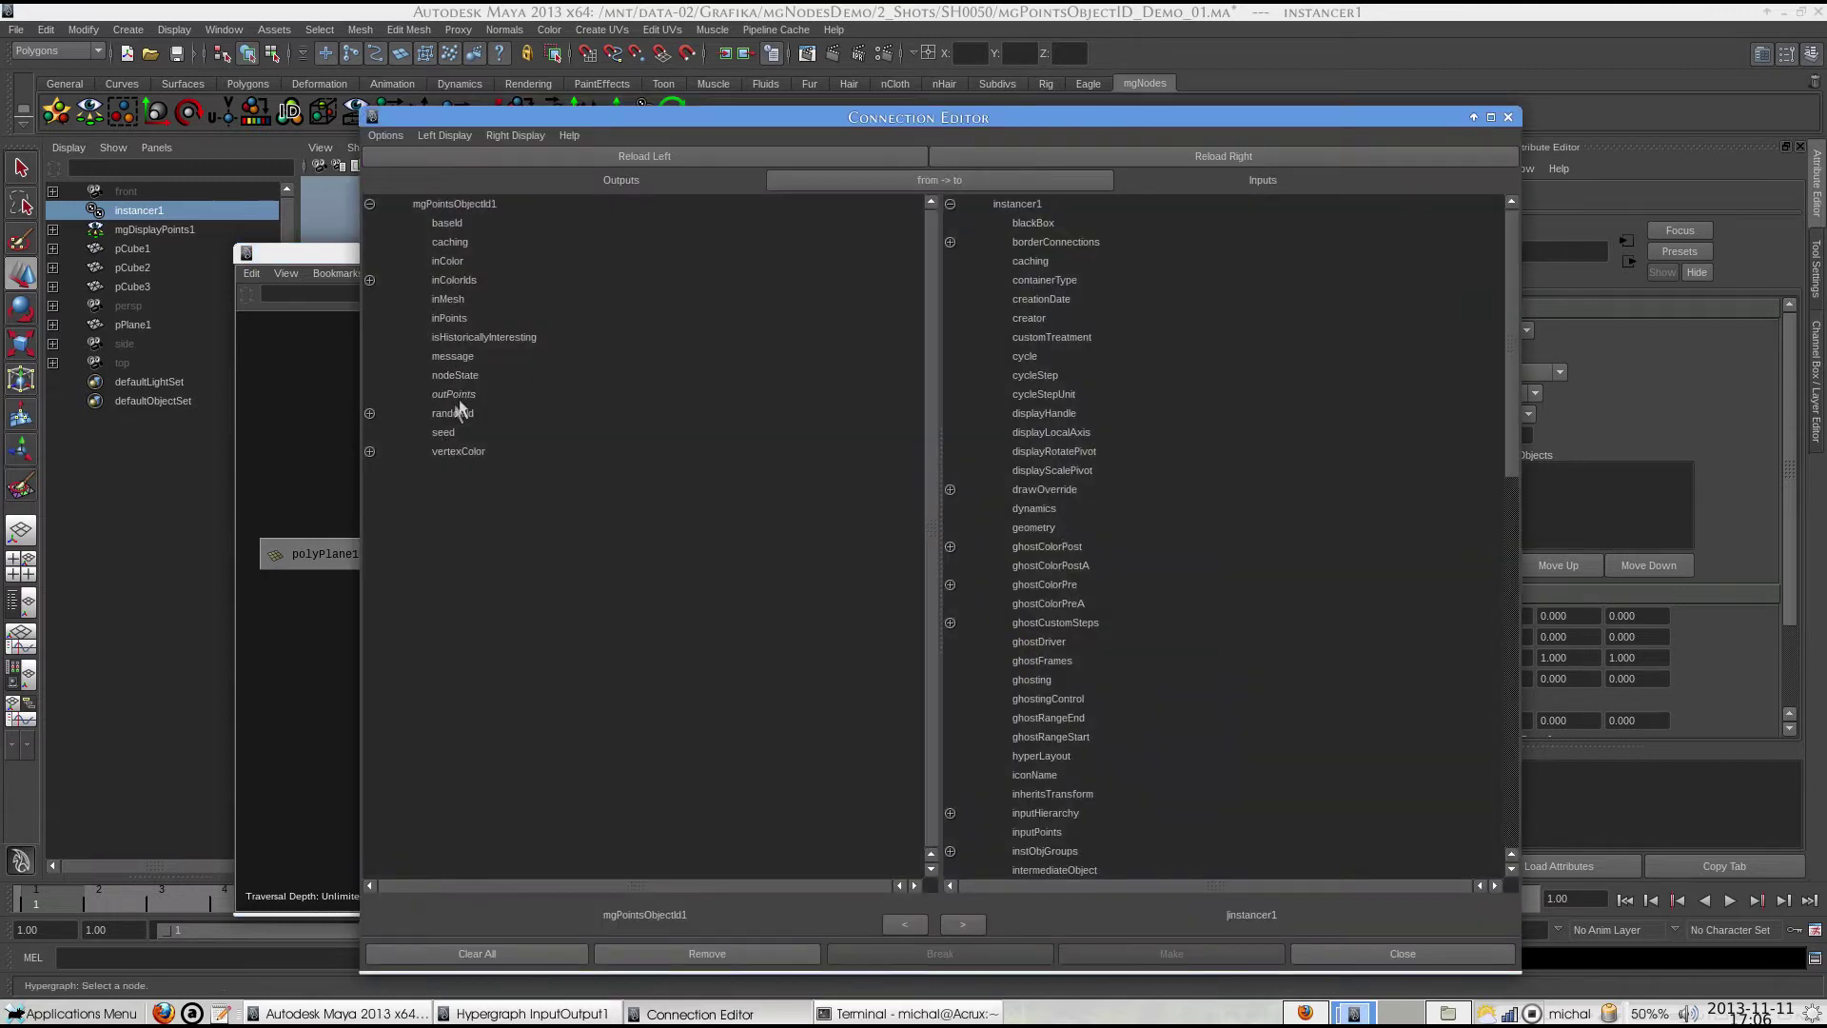
pyautogui.click(454, 394)
pyautogui.click(1046, 831)
pyautogui.click(1403, 954)
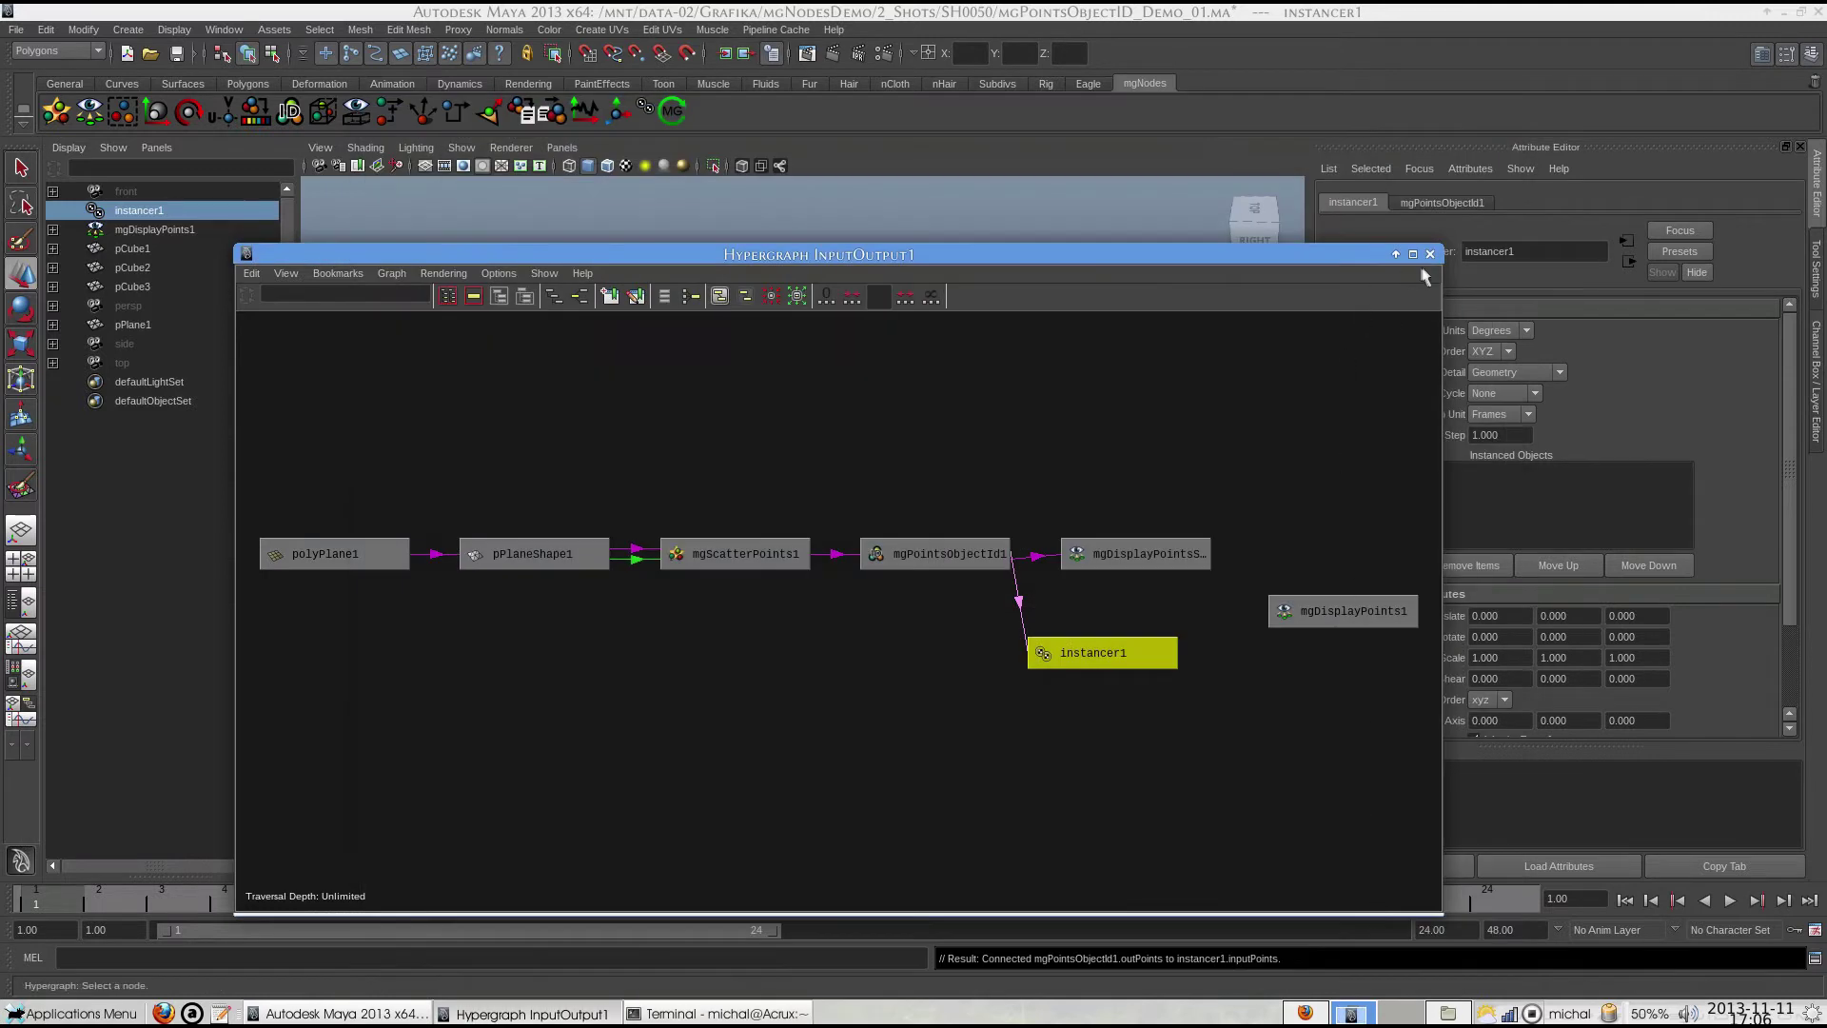
# Add pCube1, pCube2 and pCube3 to instancer1 as its instanced objects.
pyautogui.click(1429, 254)
pyautogui.keyDown('ctrl'); pyautogui.click(132, 248); pyautogui.keyUp('ctrl')
pyautogui.keyDown('ctrl'); pyautogui.click(132, 268); pyautogui.keyUp('ctrl')
pyautogui.keyDown('ctrl'); pyautogui.click(133, 287); pyautogui.keyUp('ctrl')
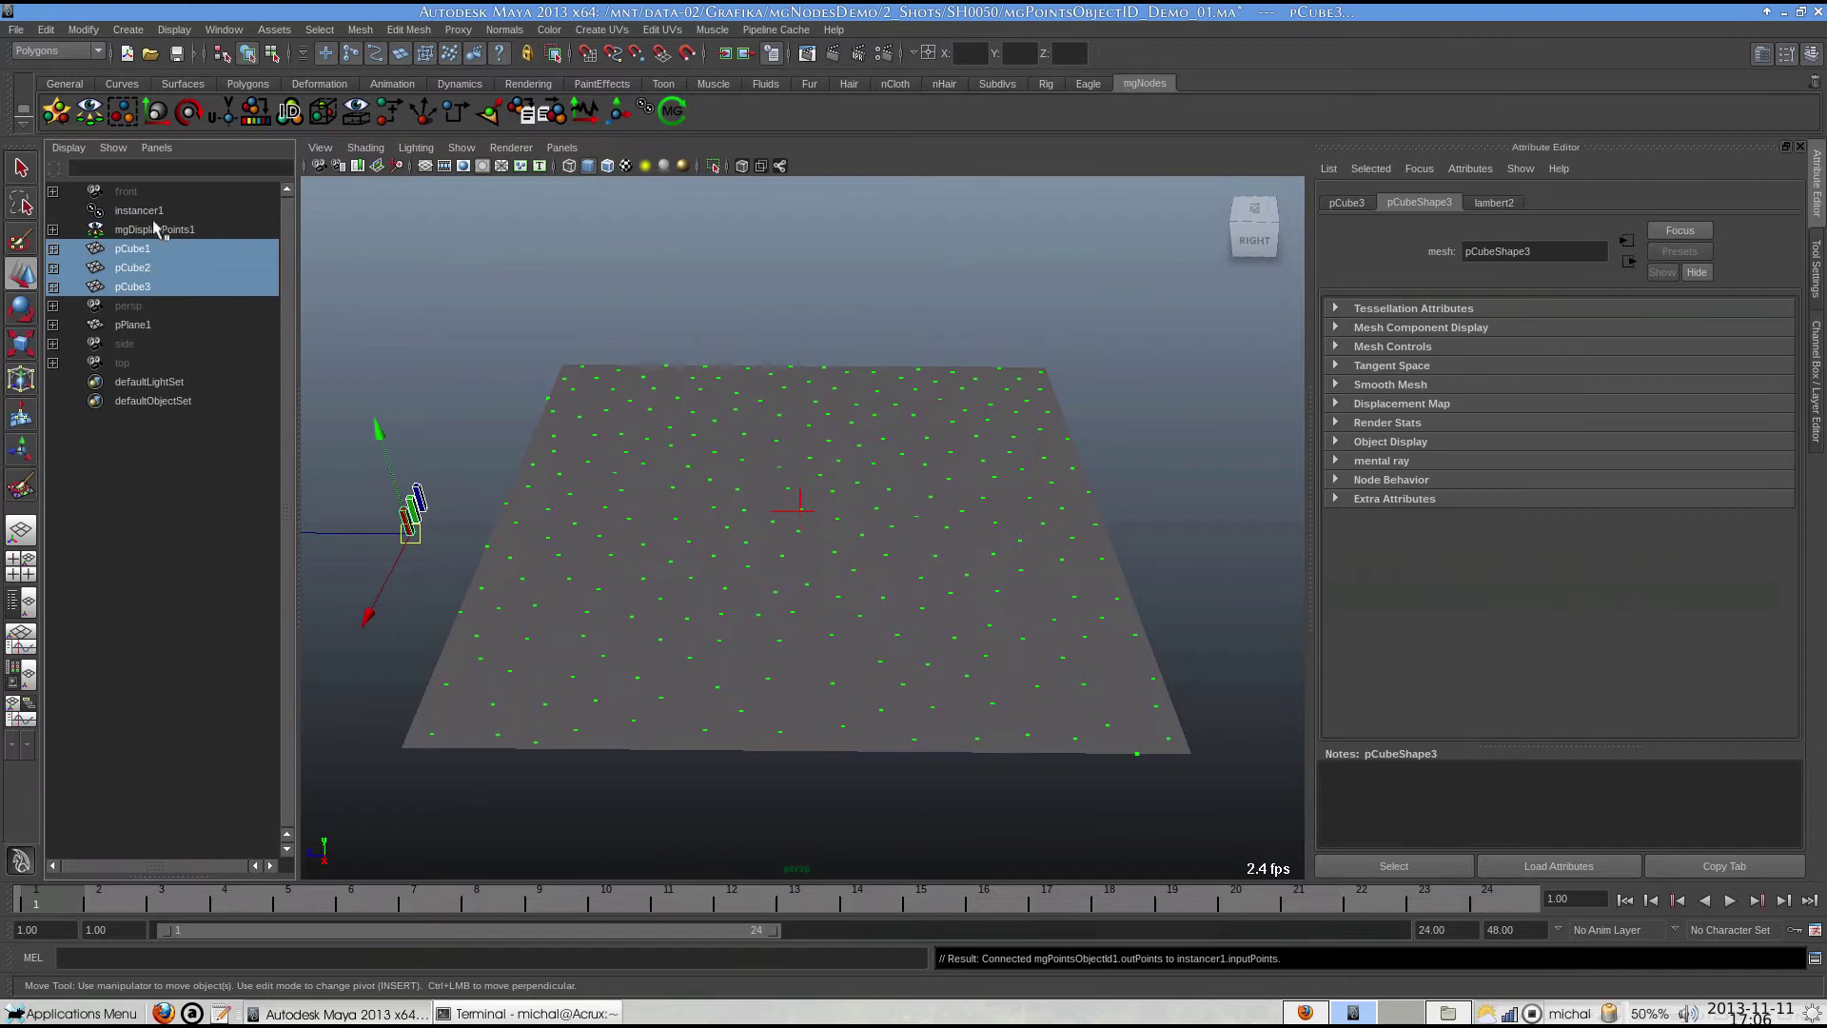
pyautogui.click(1353, 201)
pyautogui.click(1375, 566)
pyautogui.click(1284, 571)
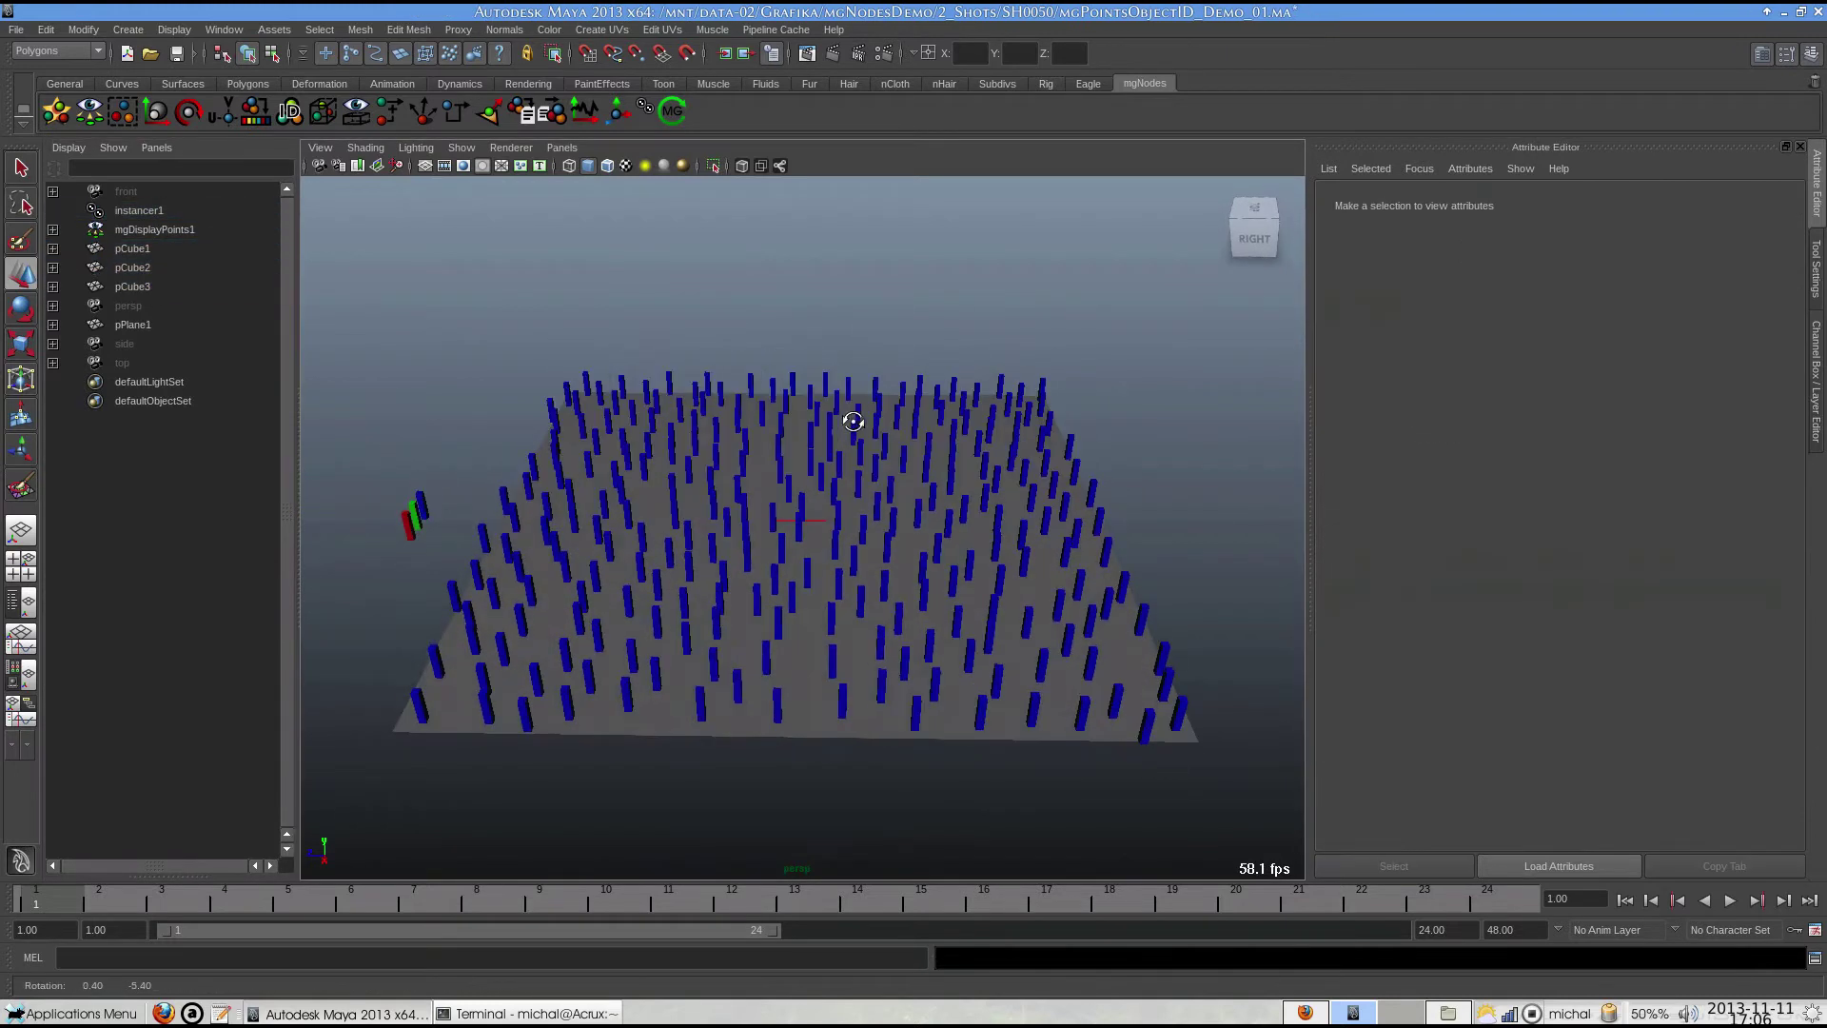
# Try a Base Id of 2 on mgPointsObjectId1 and return it to 0.
pyautogui.click(143, 210)
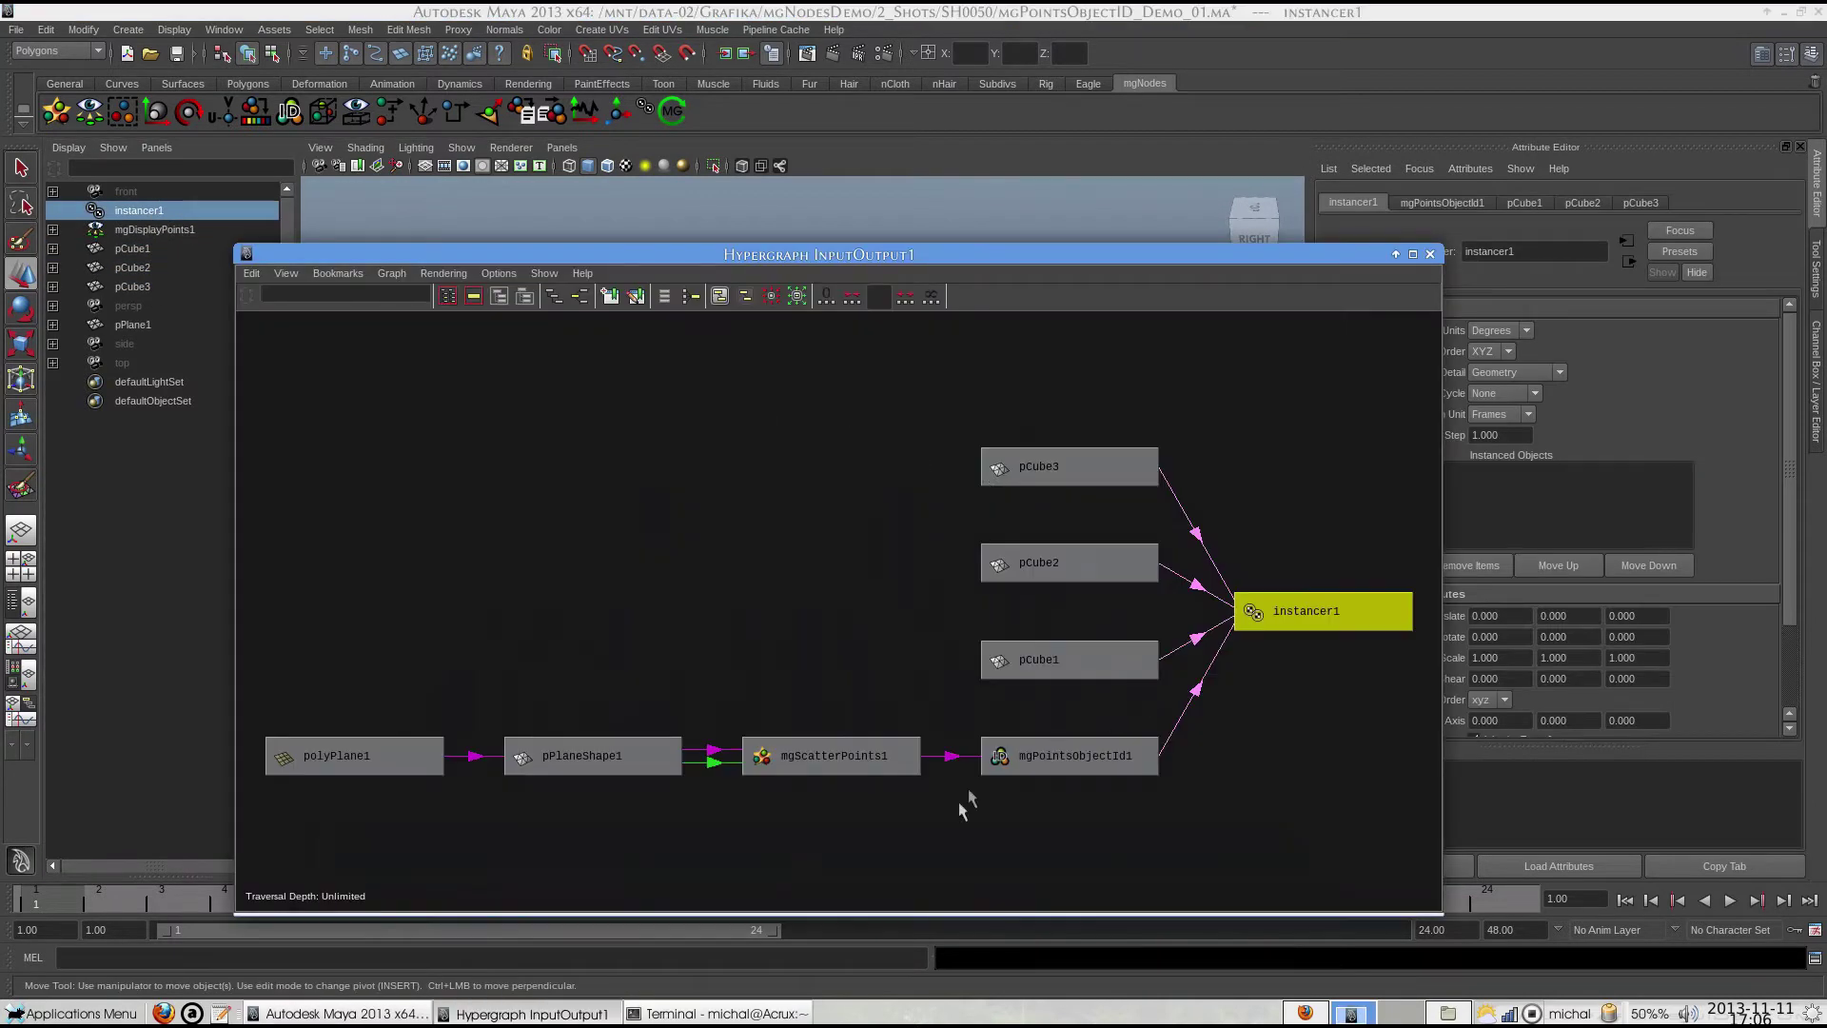
pyautogui.click(1047, 756)
pyautogui.click(1430, 254)
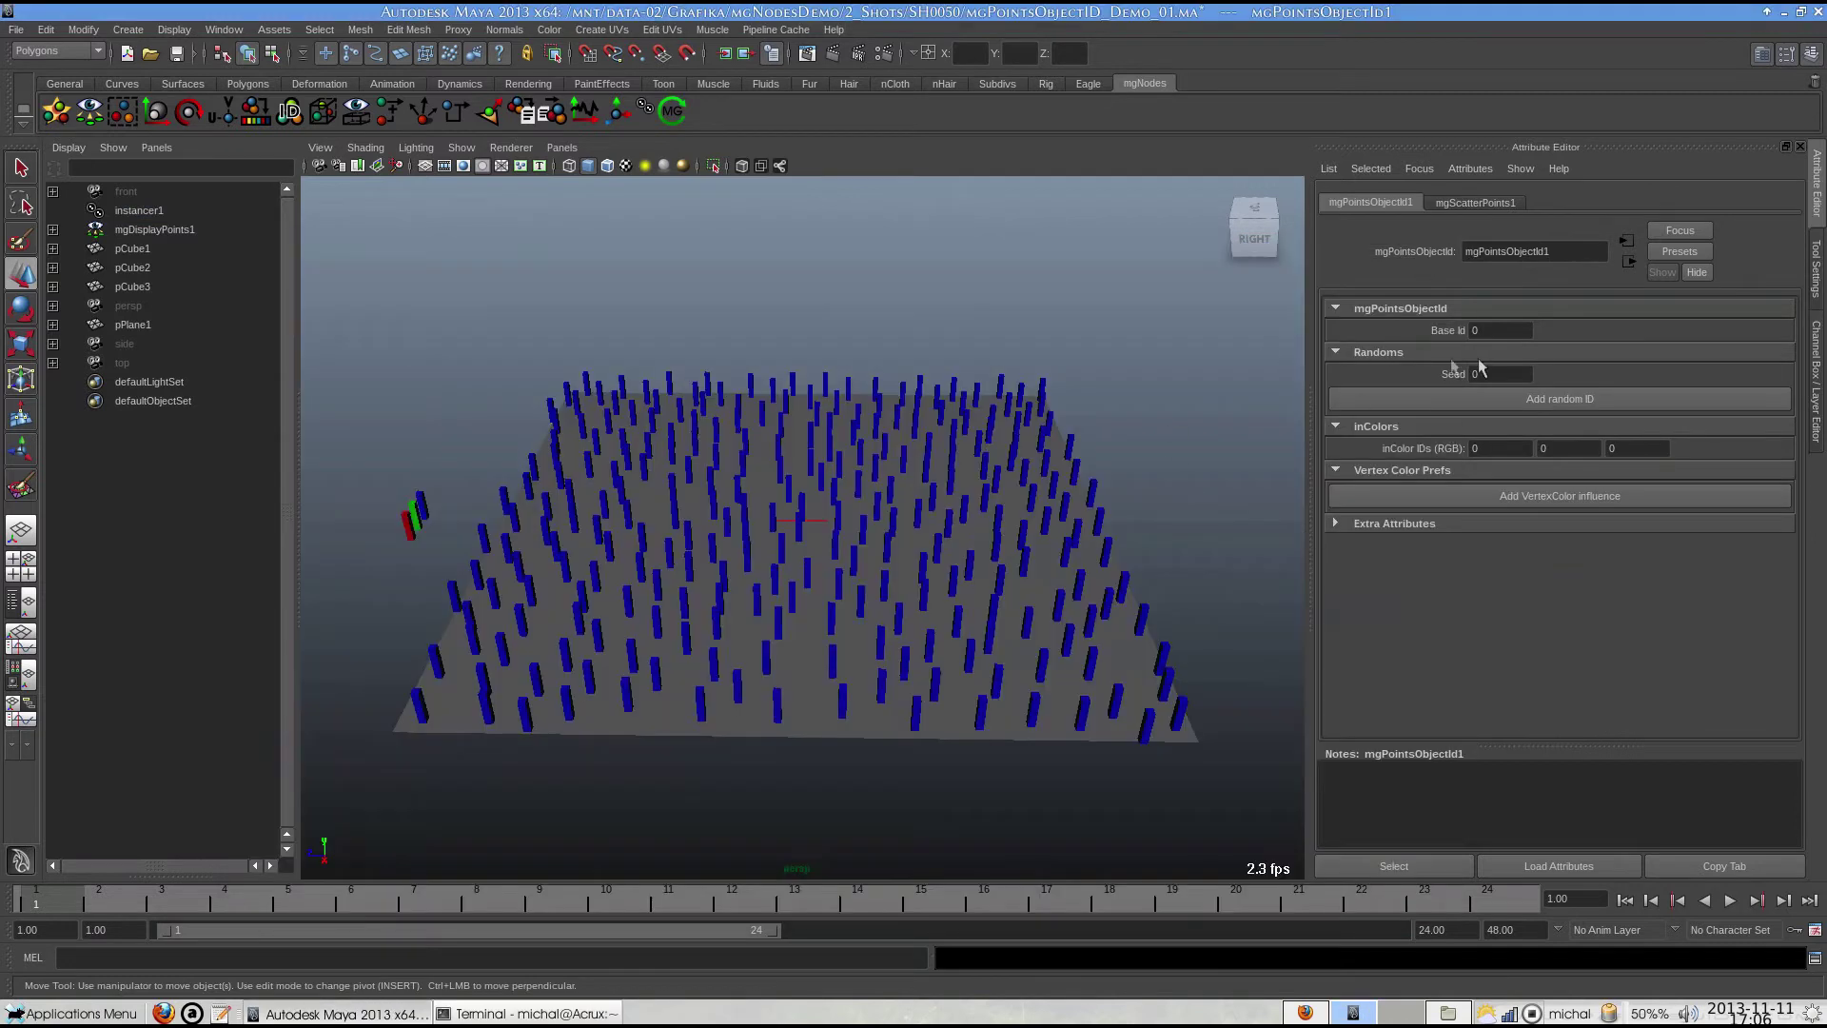
pyautogui.write('2')
pyautogui.press('Return')
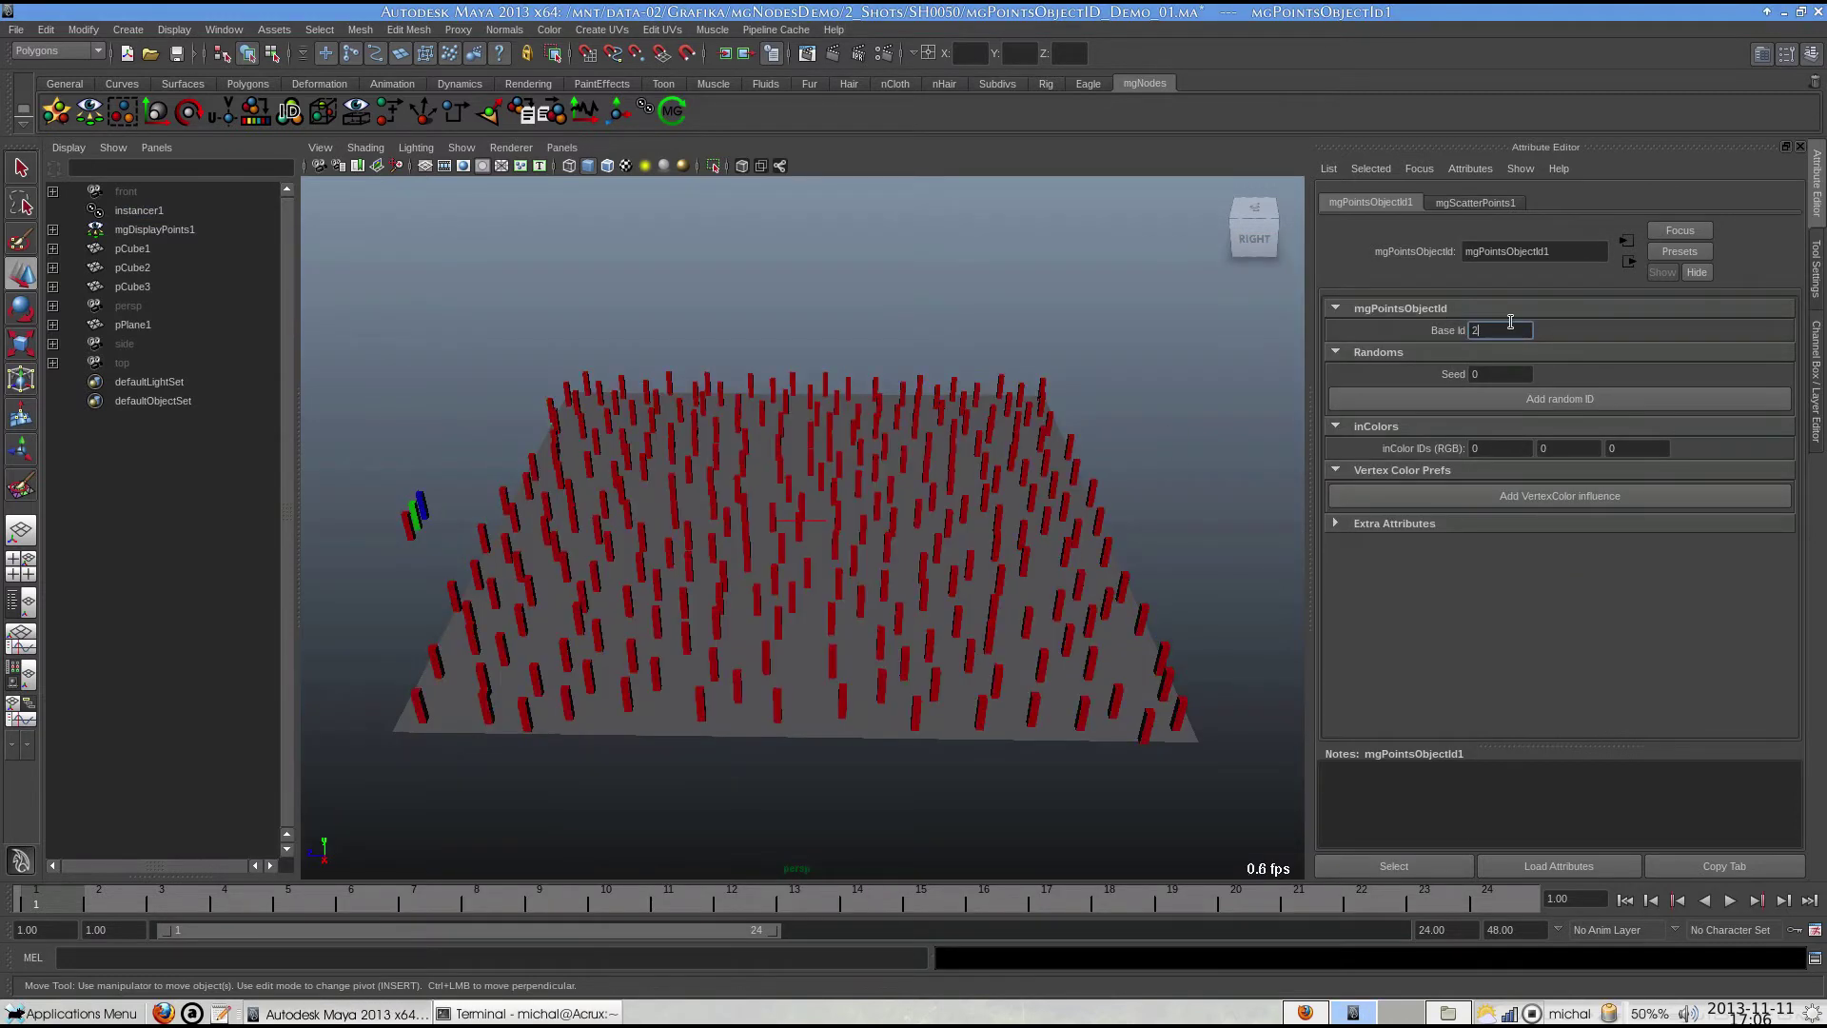
pyautogui.write('0')
pyautogui.press('Return')
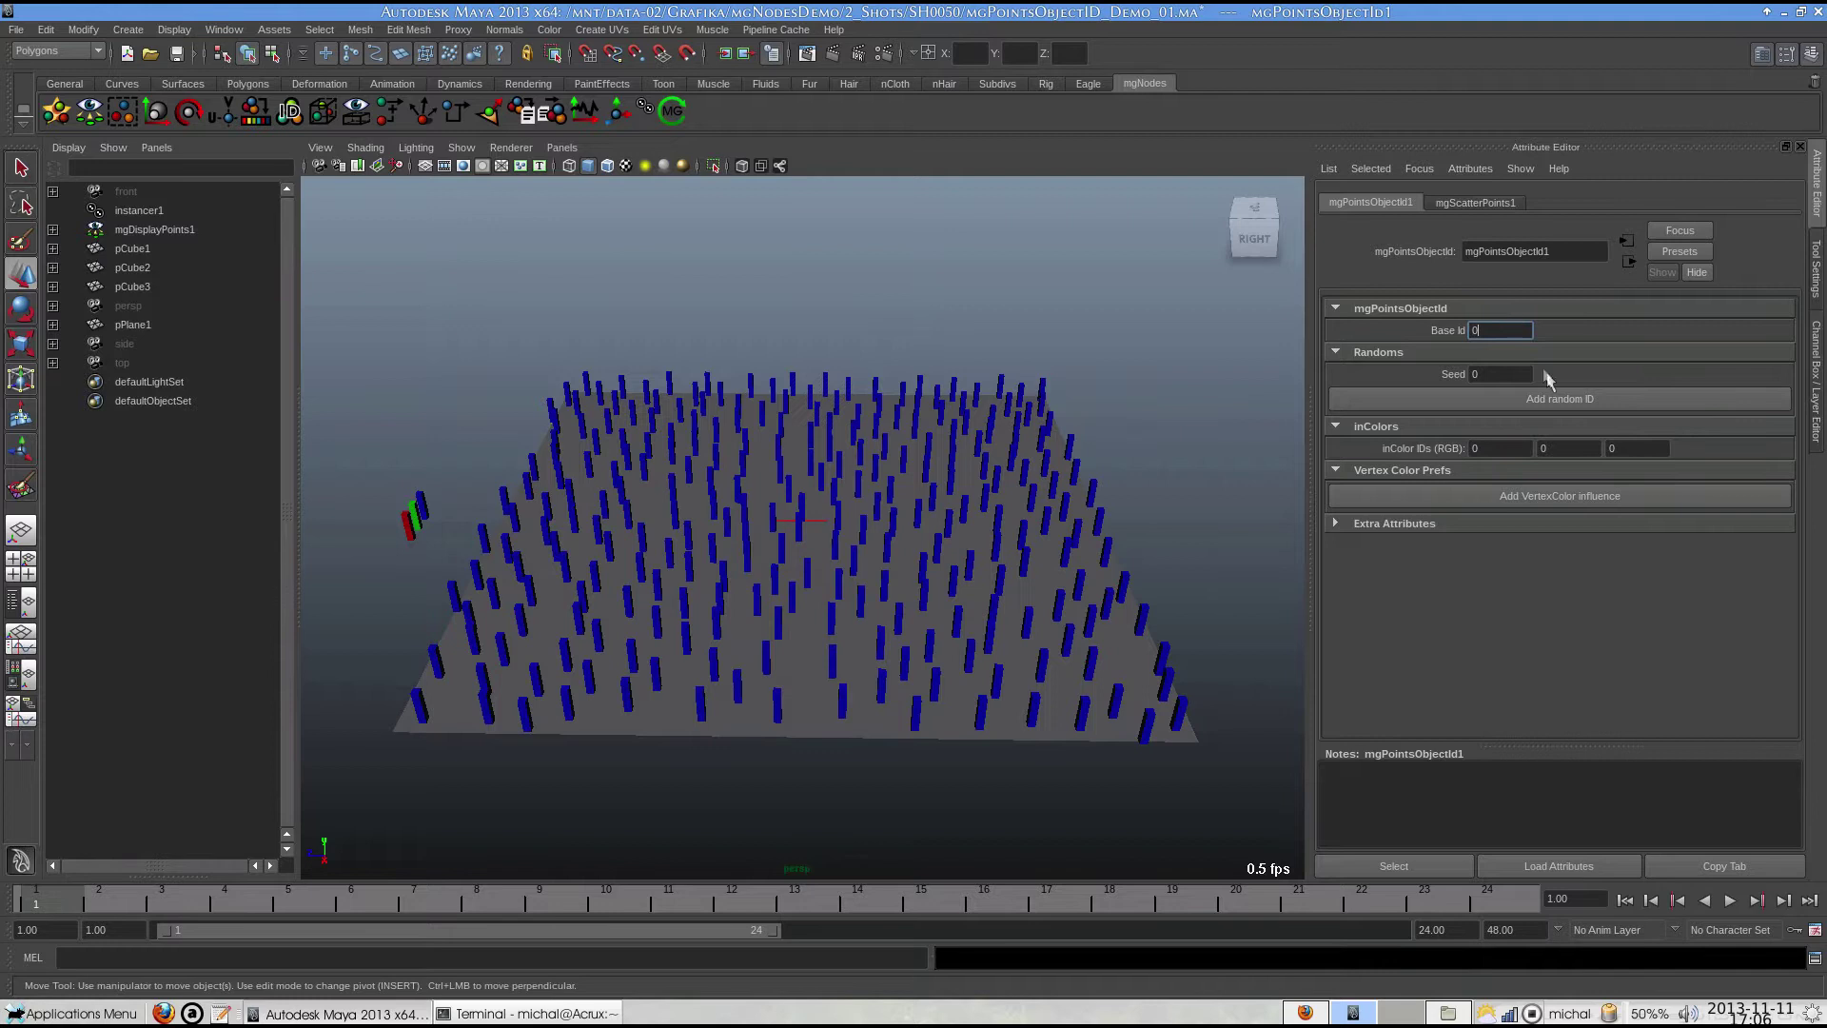
# Add three random IDs to mgPointsObjectId1, using the IDs 0, 1 and 2.
pyautogui.click(1560, 399)
pyautogui.click(1560, 399)
pyautogui.click(1560, 398)
pyautogui.click(1422, 466)
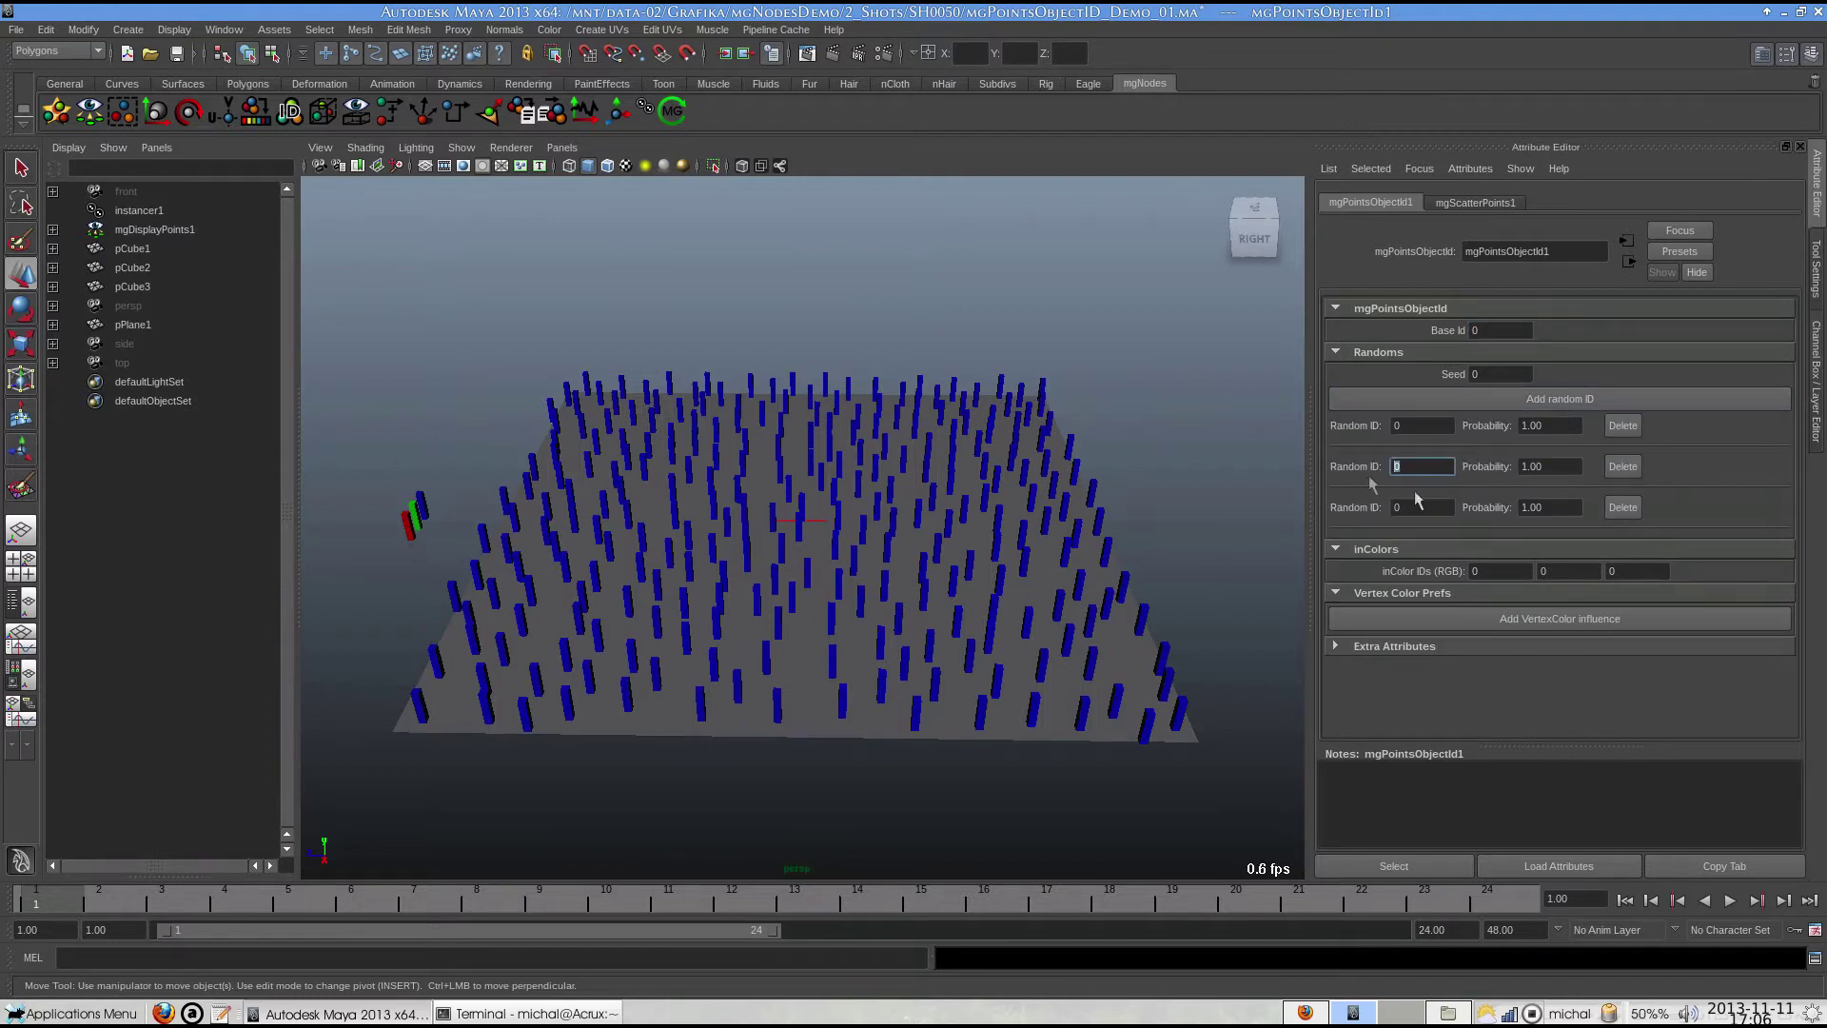
pyautogui.write('1')
pyautogui.press('Return')
pyautogui.click(1417, 507)
pyautogui.write('2')
pyautogui.press('Return')
# Set the probability of random ID 2 to 0.2 and orbit around the instanced cubes.
pyautogui.click(1546, 507)
pyautogui.write('0.2')
pyautogui.press('Return')
pyautogui.keyDown('alt'); pyautogui.moveTo(868, 469); pyautogui.dragTo(1071, 478); pyautogui.keyUp('alt')
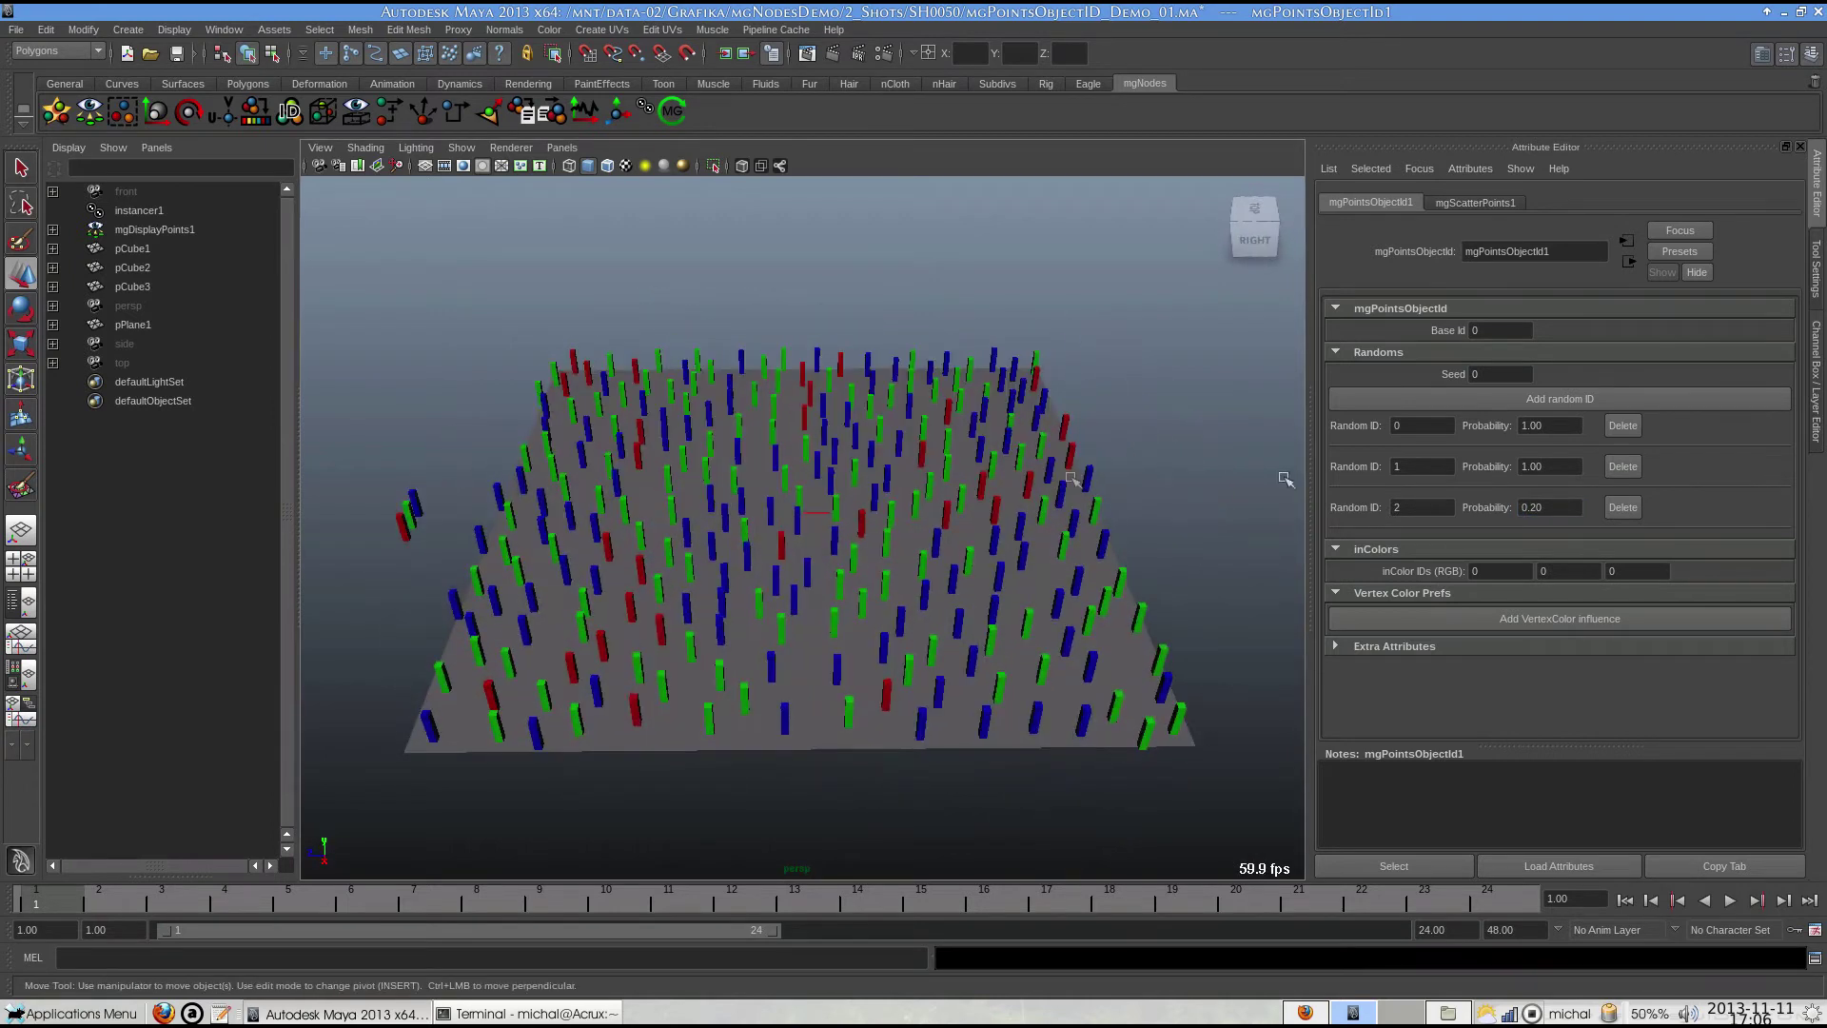
# Delete all three random IDs from mgPointsObjectId1.
pyautogui.click(1615, 507)
pyautogui.click(1619, 466)
pyautogui.click(1619, 426)
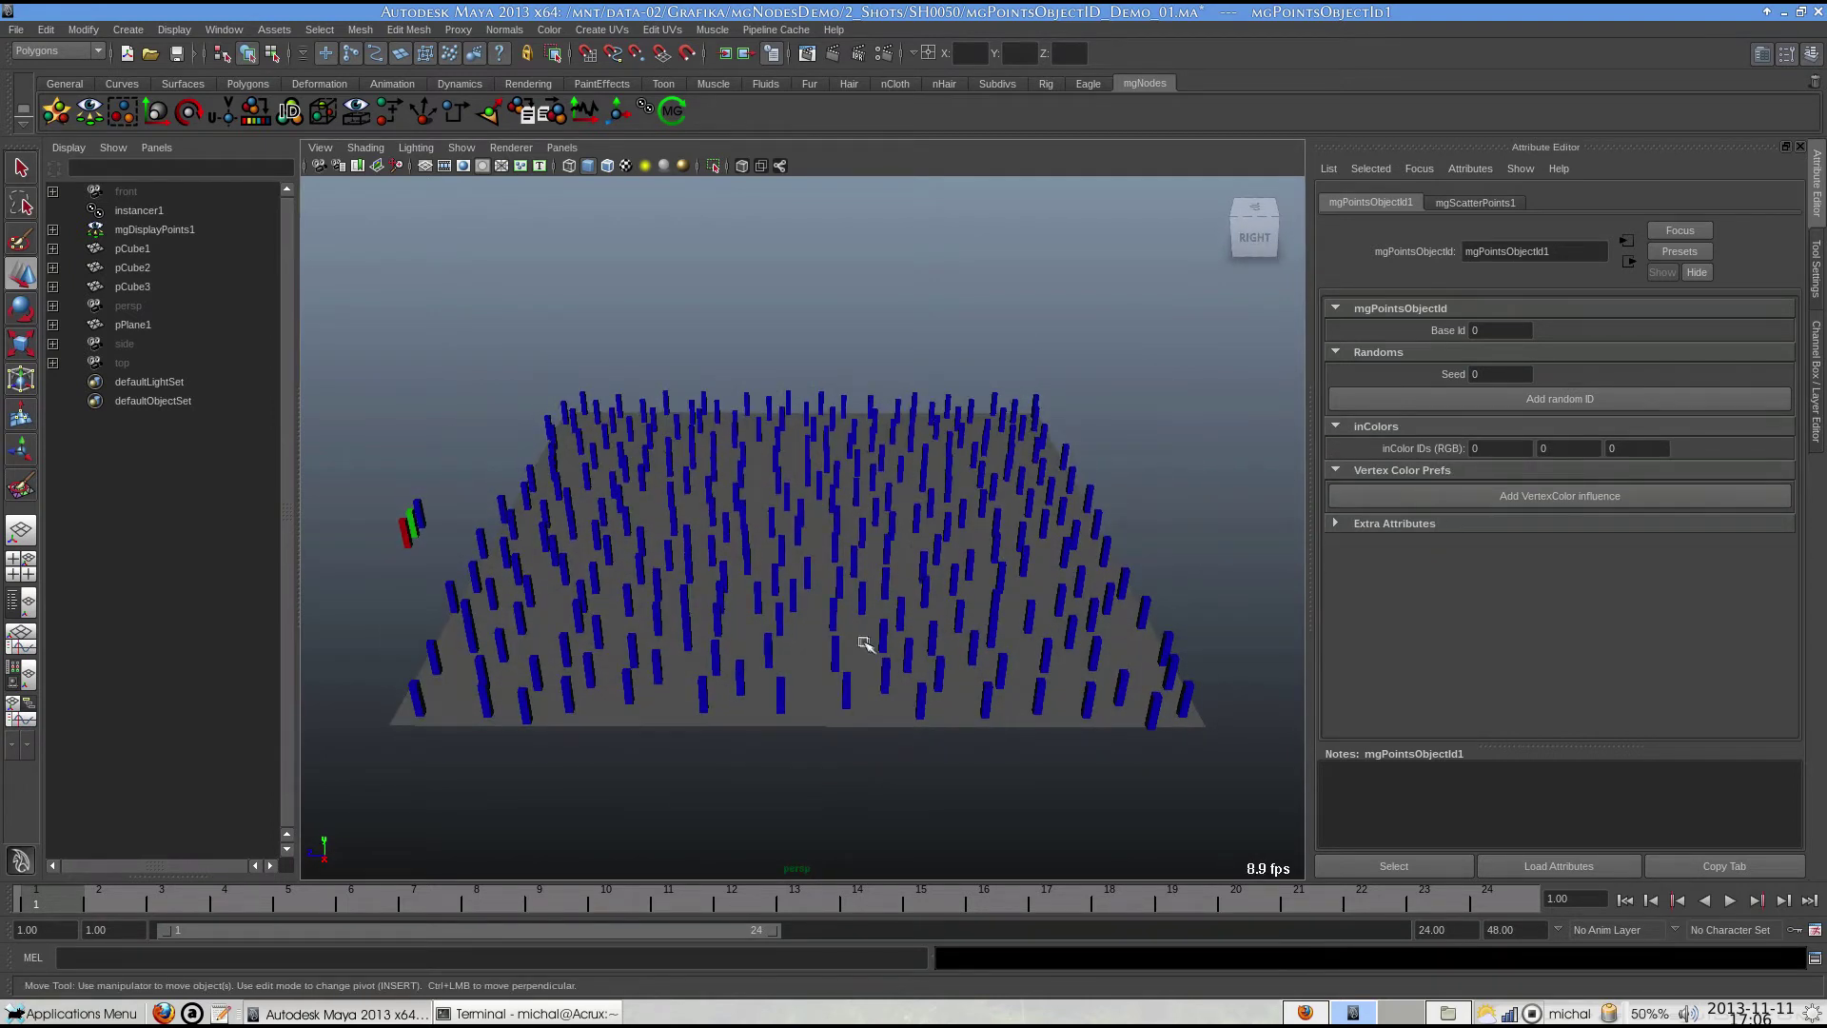
# Duplicate the ground plane pPlane1 and hide the original.
pyautogui.click(866, 643)
pyautogui.hotkey('ctrl', 'd')
pyautogui.click(482, 429)
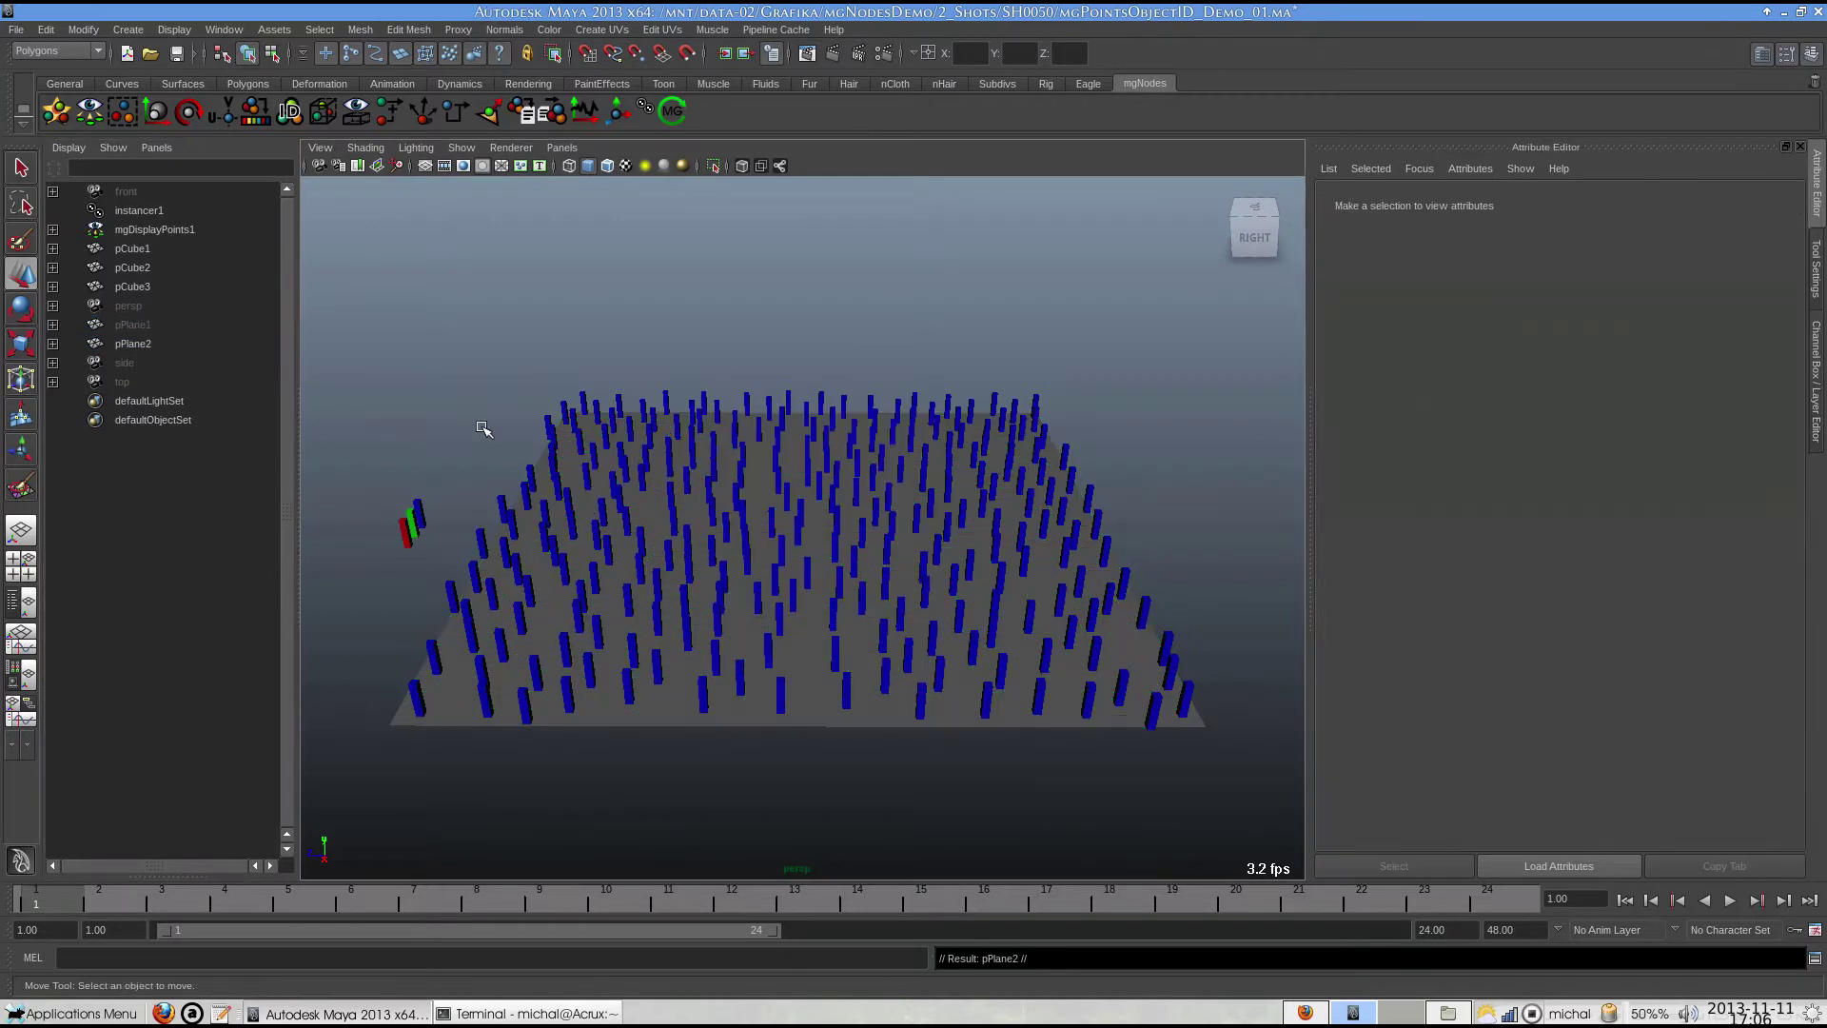
# Rename the duplicated plane as pPlaneID.
pyautogui.doubleClick(189, 343)
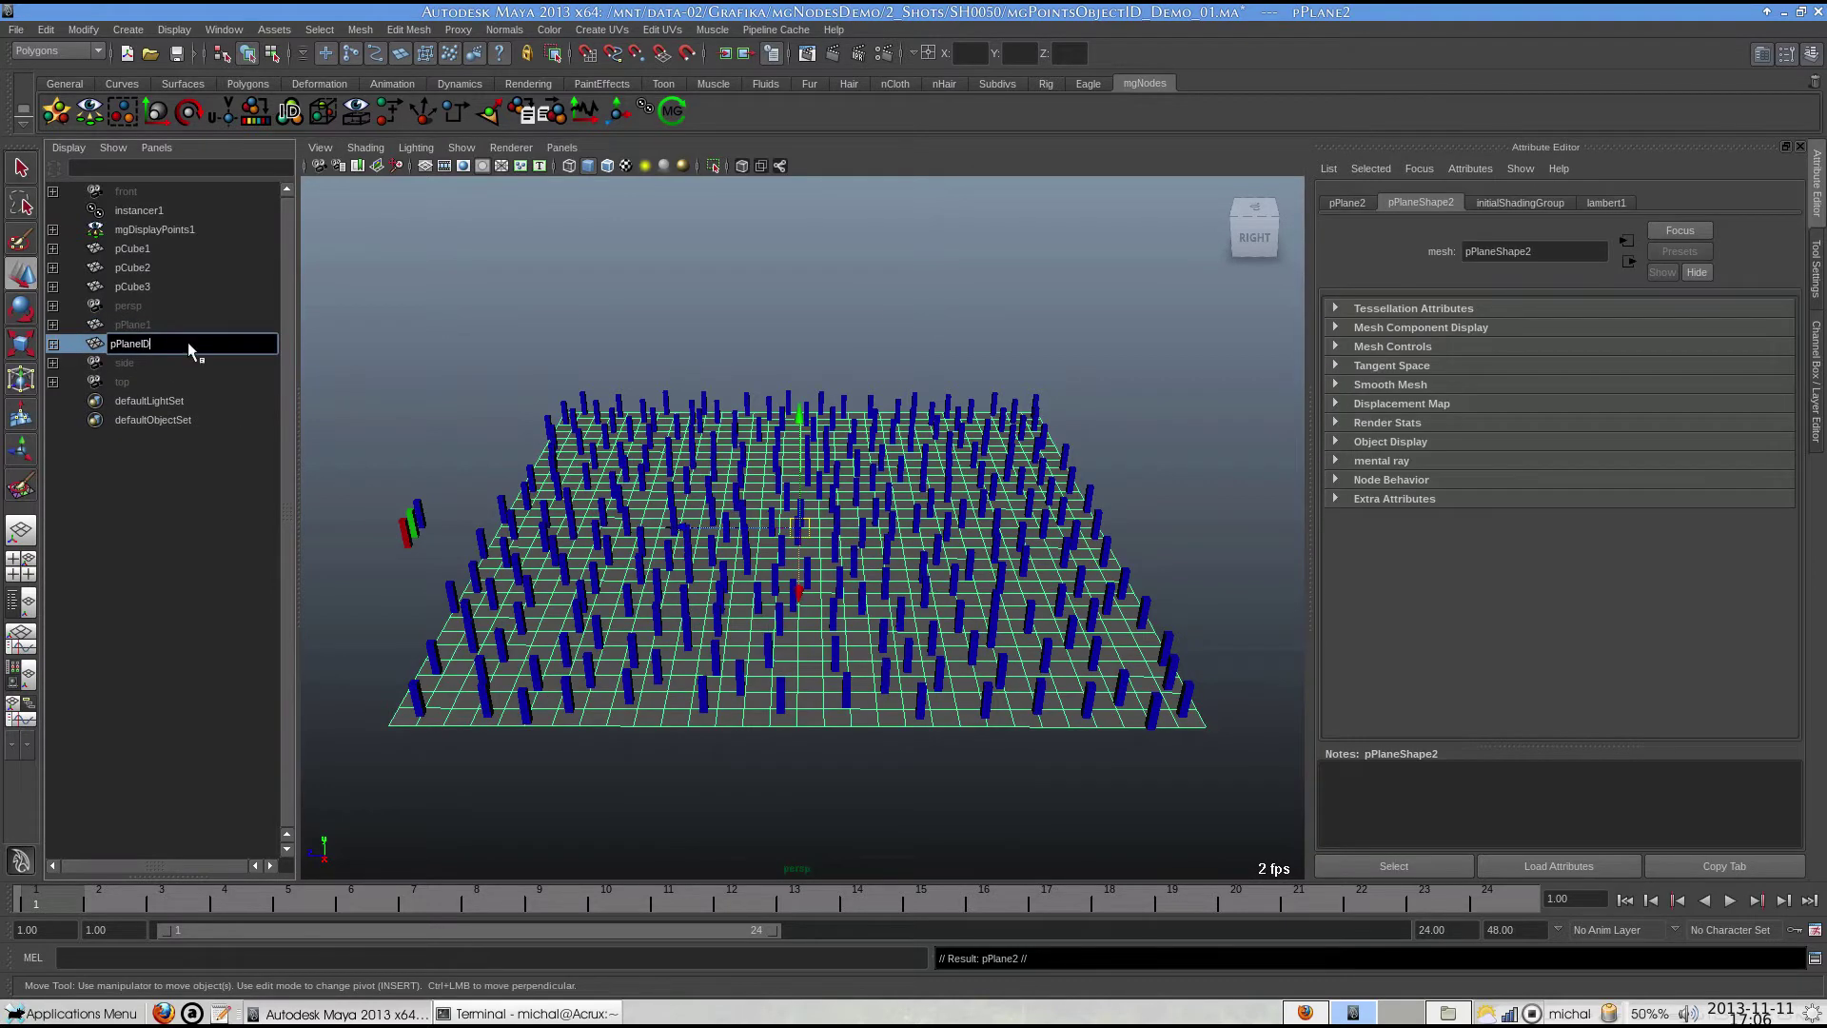
pyautogui.write('pPlaneID')
pyautogui.press('Return')
# Graph the connections of instancer1 and pPlaneID in the Hypergraph and place the pPlaneIDShape node below mgPointsObjectId1.
pyautogui.keyDown('ctrl'); pyautogui.click(152, 212); pyautogui.keyUp('ctrl')
pyautogui.press('h')
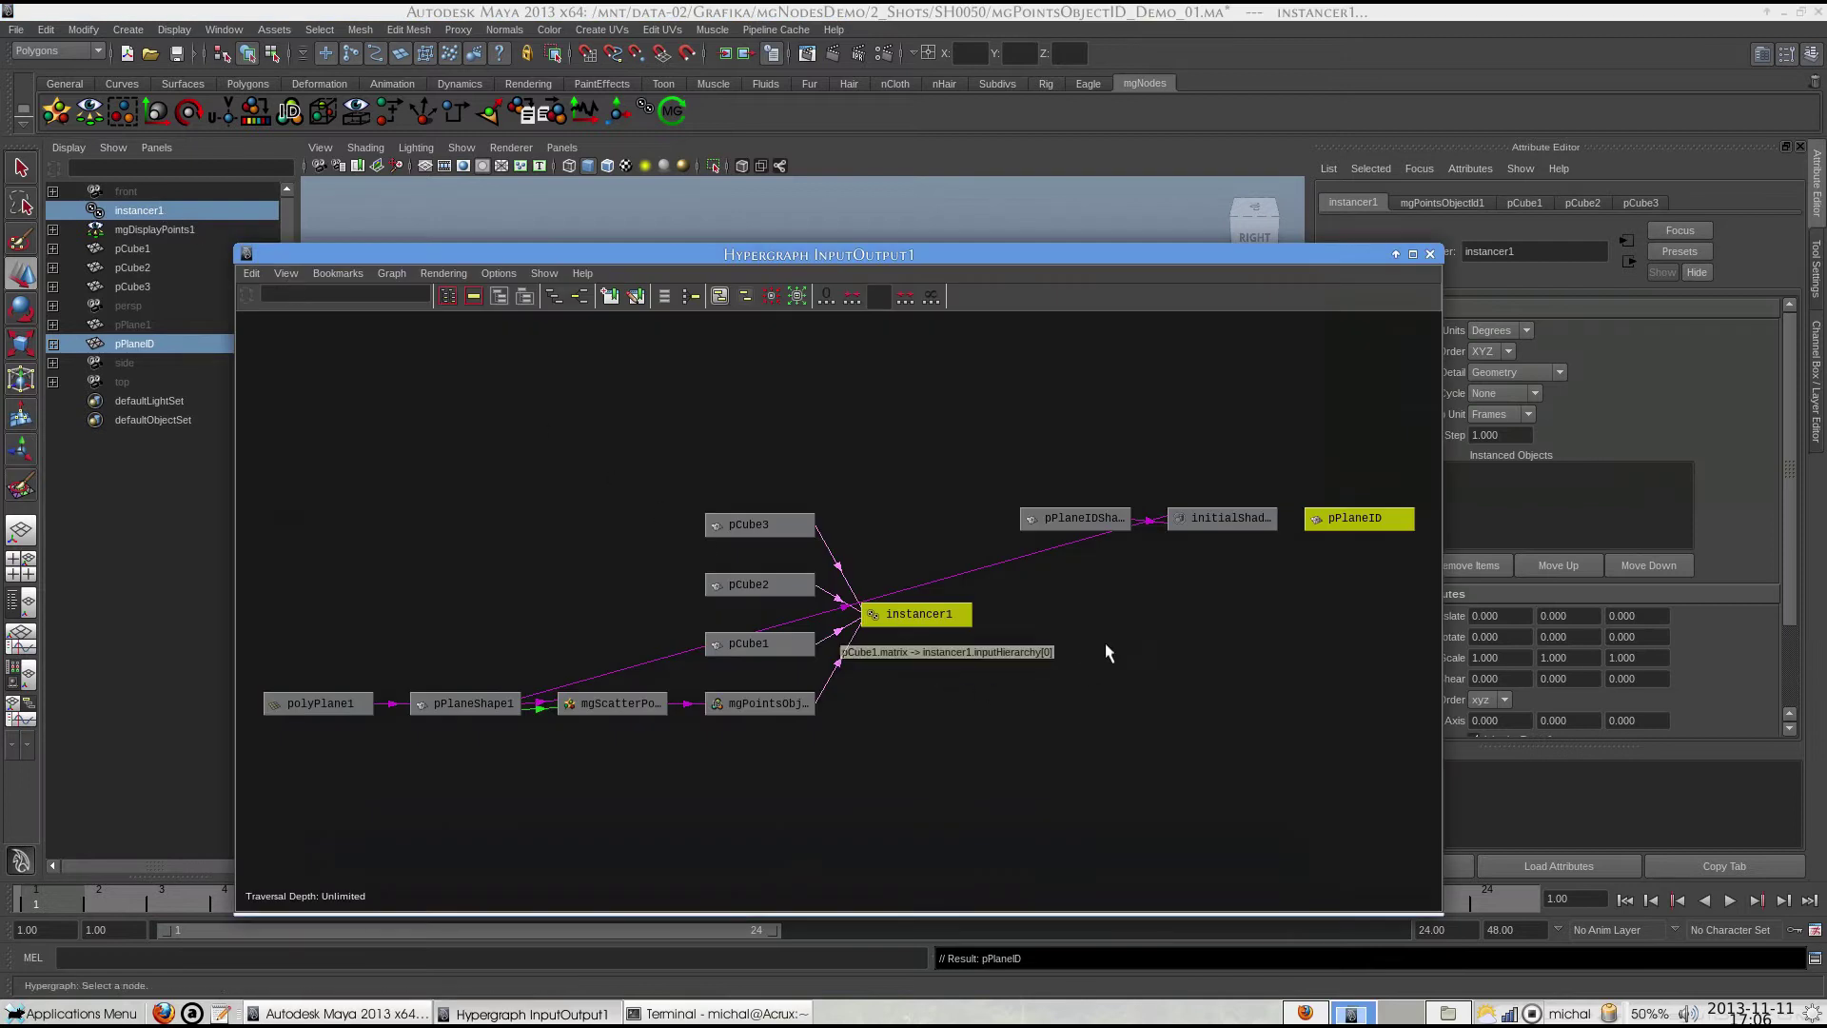
pyautogui.click(1105, 646)
pyautogui.moveTo(1104, 515); pyautogui.dragTo(1107, 516, button='middle')
pyautogui.moveTo(1107, 517); pyautogui.dragTo(772, 772)
# Connect pPlaneIDShape's outMesh to the inMesh of mgPointsObjectId1, close the Hypergraph and clear the selection.
pyautogui.moveTo(772, 773); pyautogui.dragTo(769, 719, button='middle')
pyautogui.click(809, 790)
pyautogui.scroll(-10, 495, 728)
pyautogui.click(473, 665)
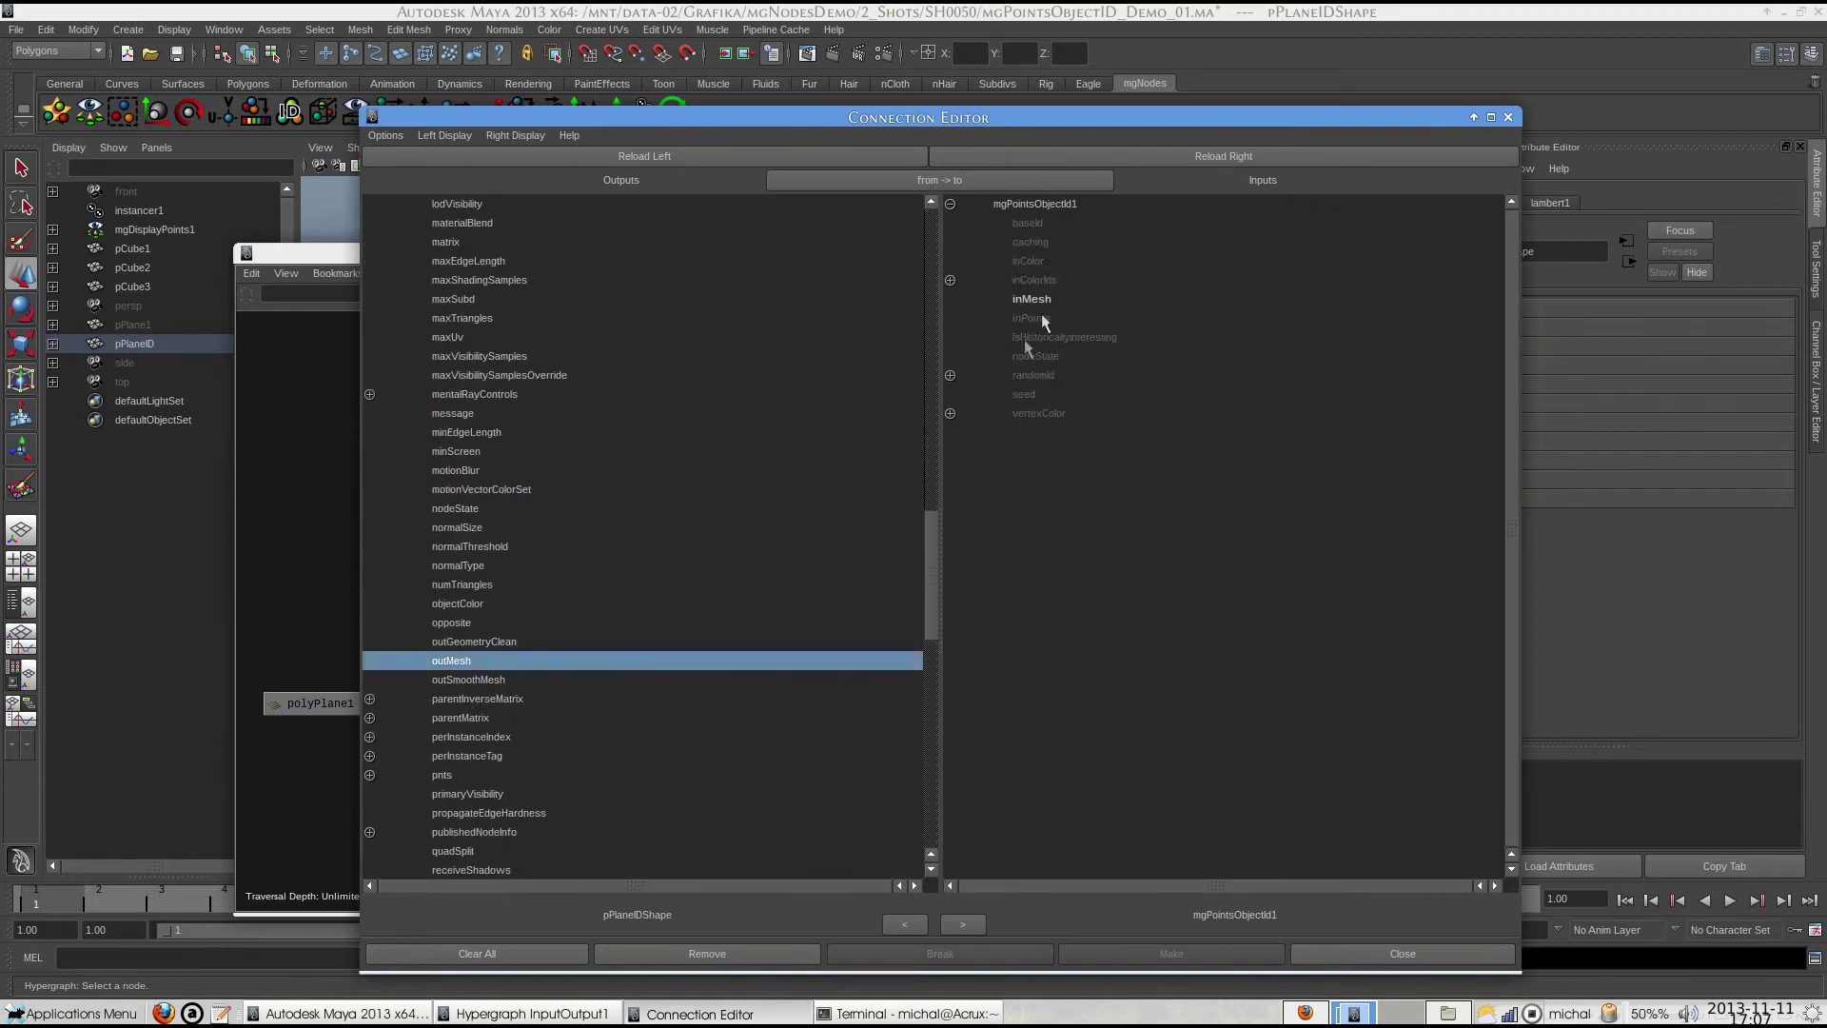
pyautogui.click(1037, 301)
pyautogui.click(1349, 955)
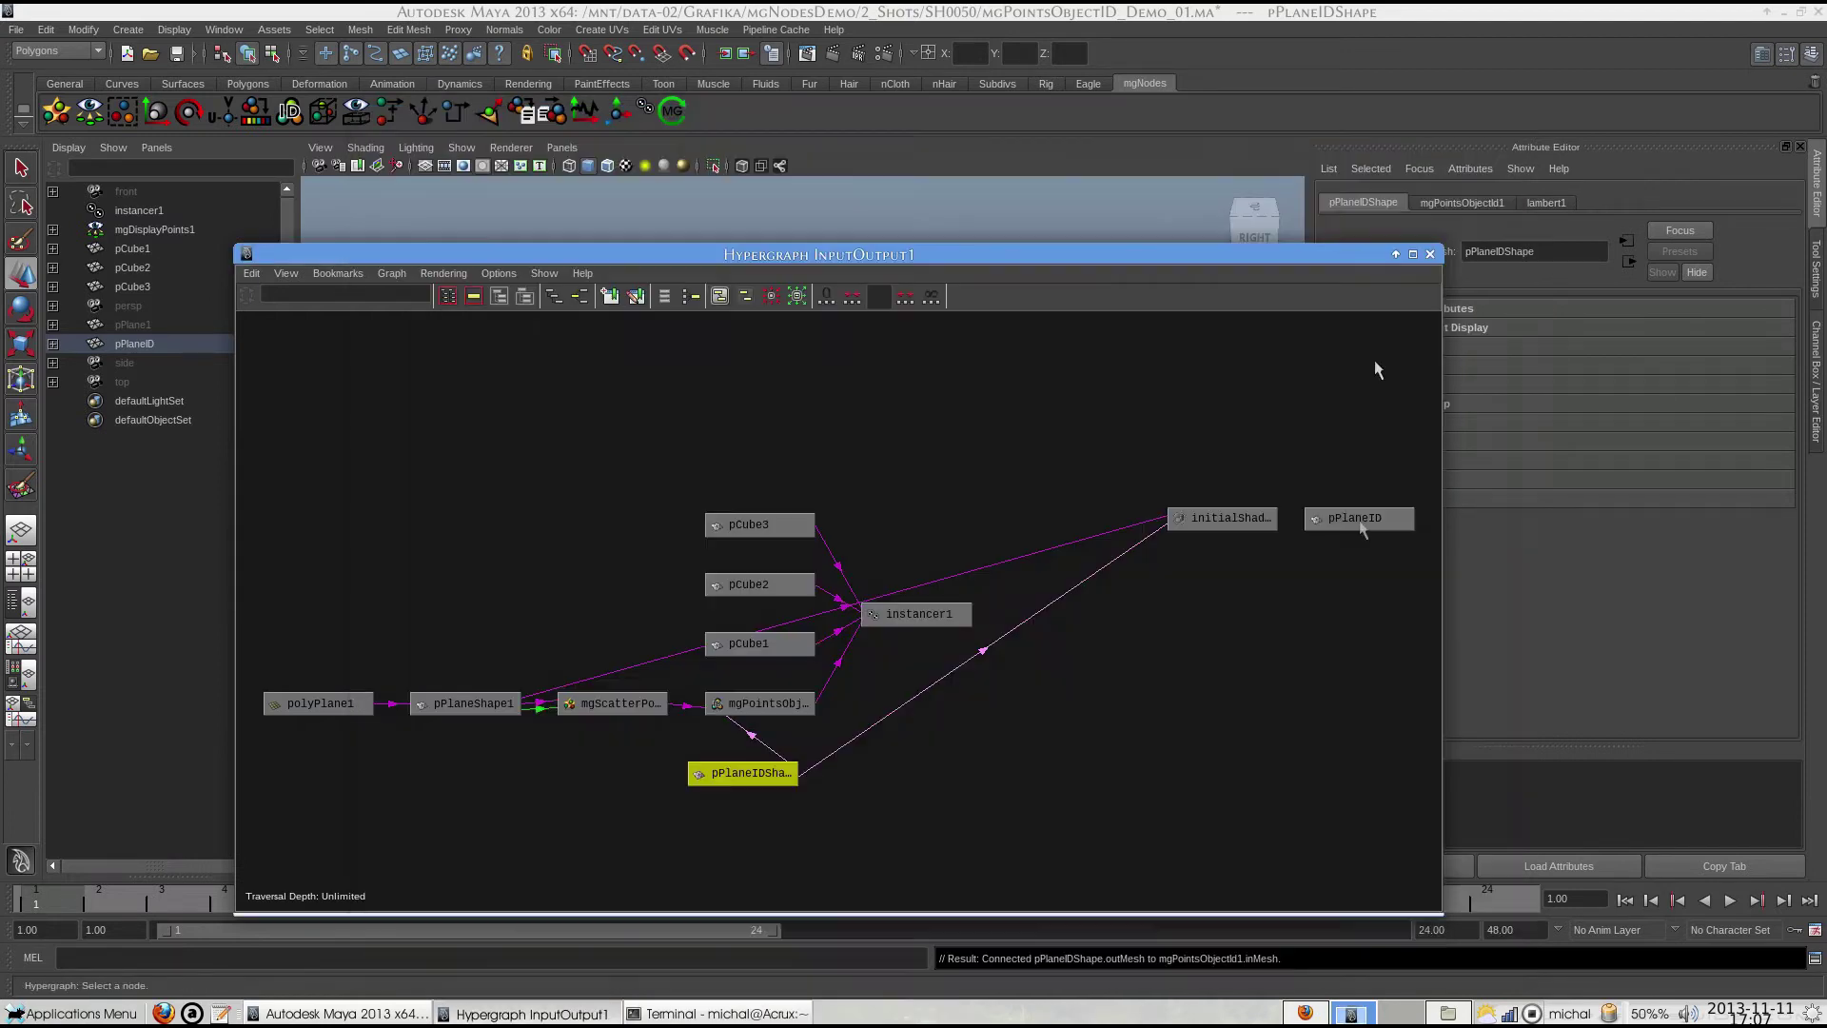
pyautogui.click(1430, 255)
pyautogui.click(804, 772)
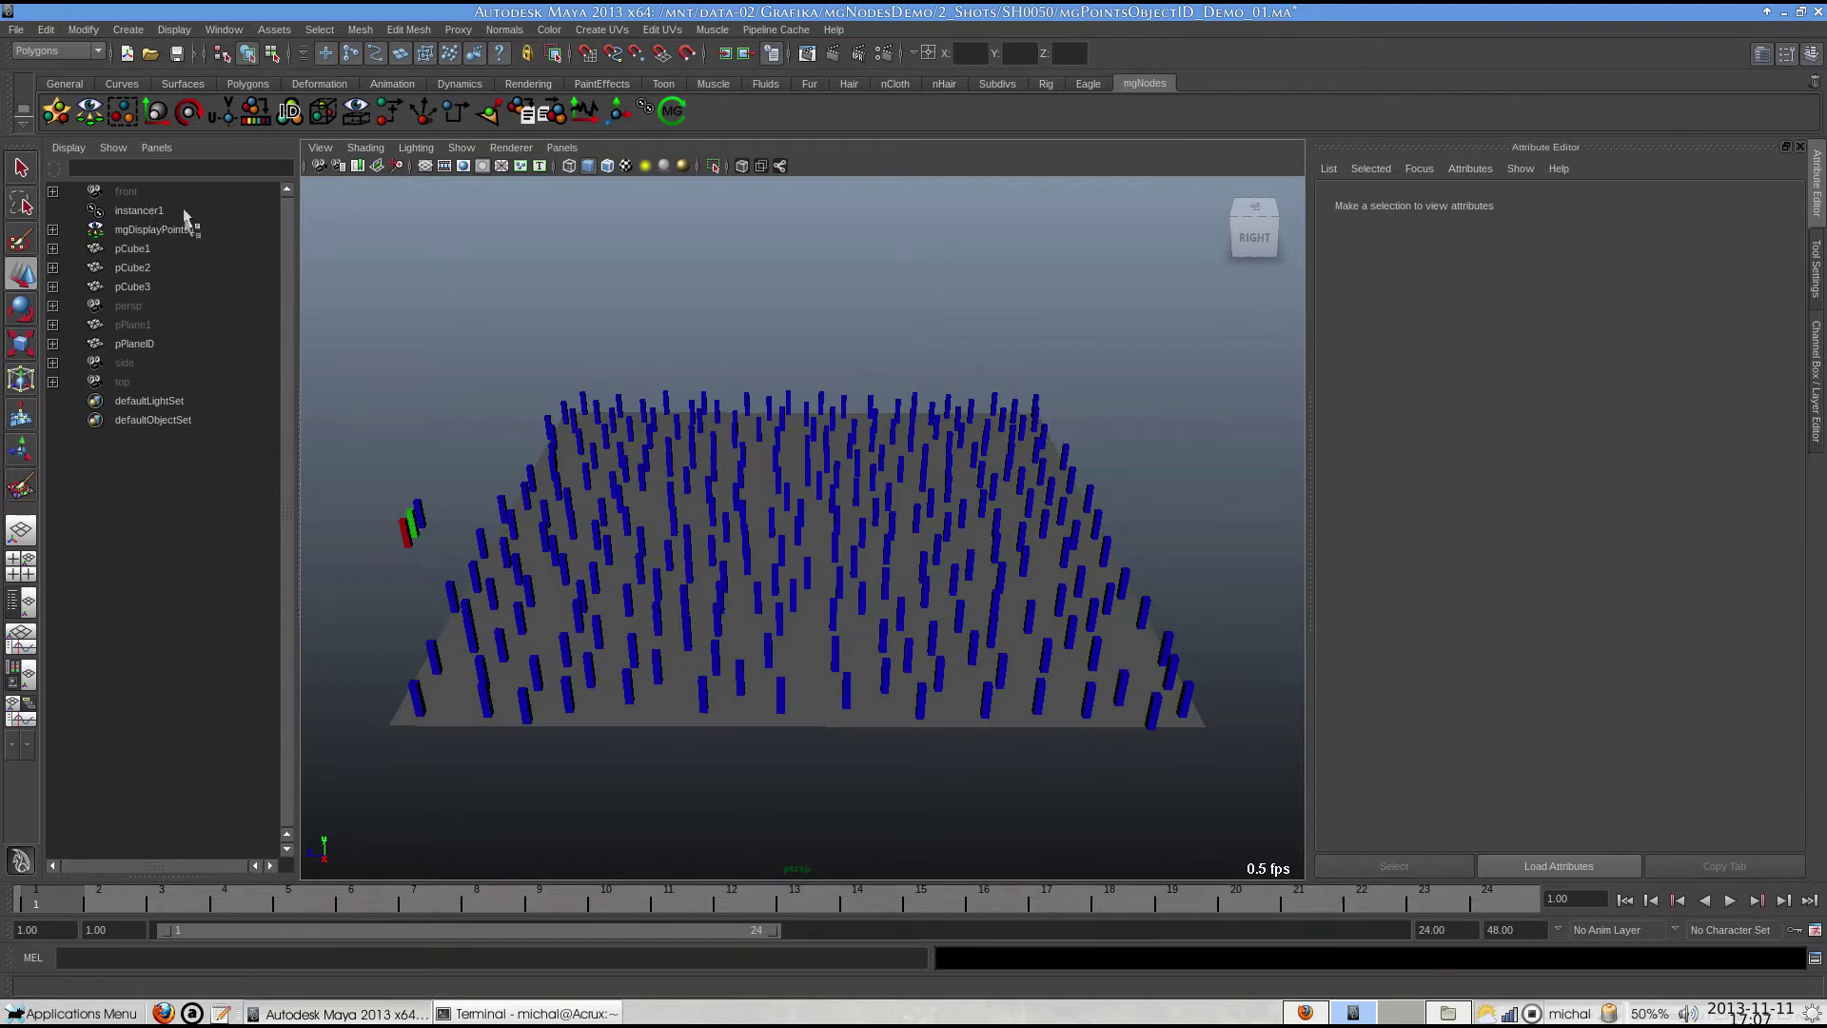
# Add a vertex color influence to instancer1's mgPointsObjectId1 node and enter a vertex color ID of 1.
pyautogui.click(139, 211)
pyautogui.click(1069, 731)
pyautogui.click(1430, 255)
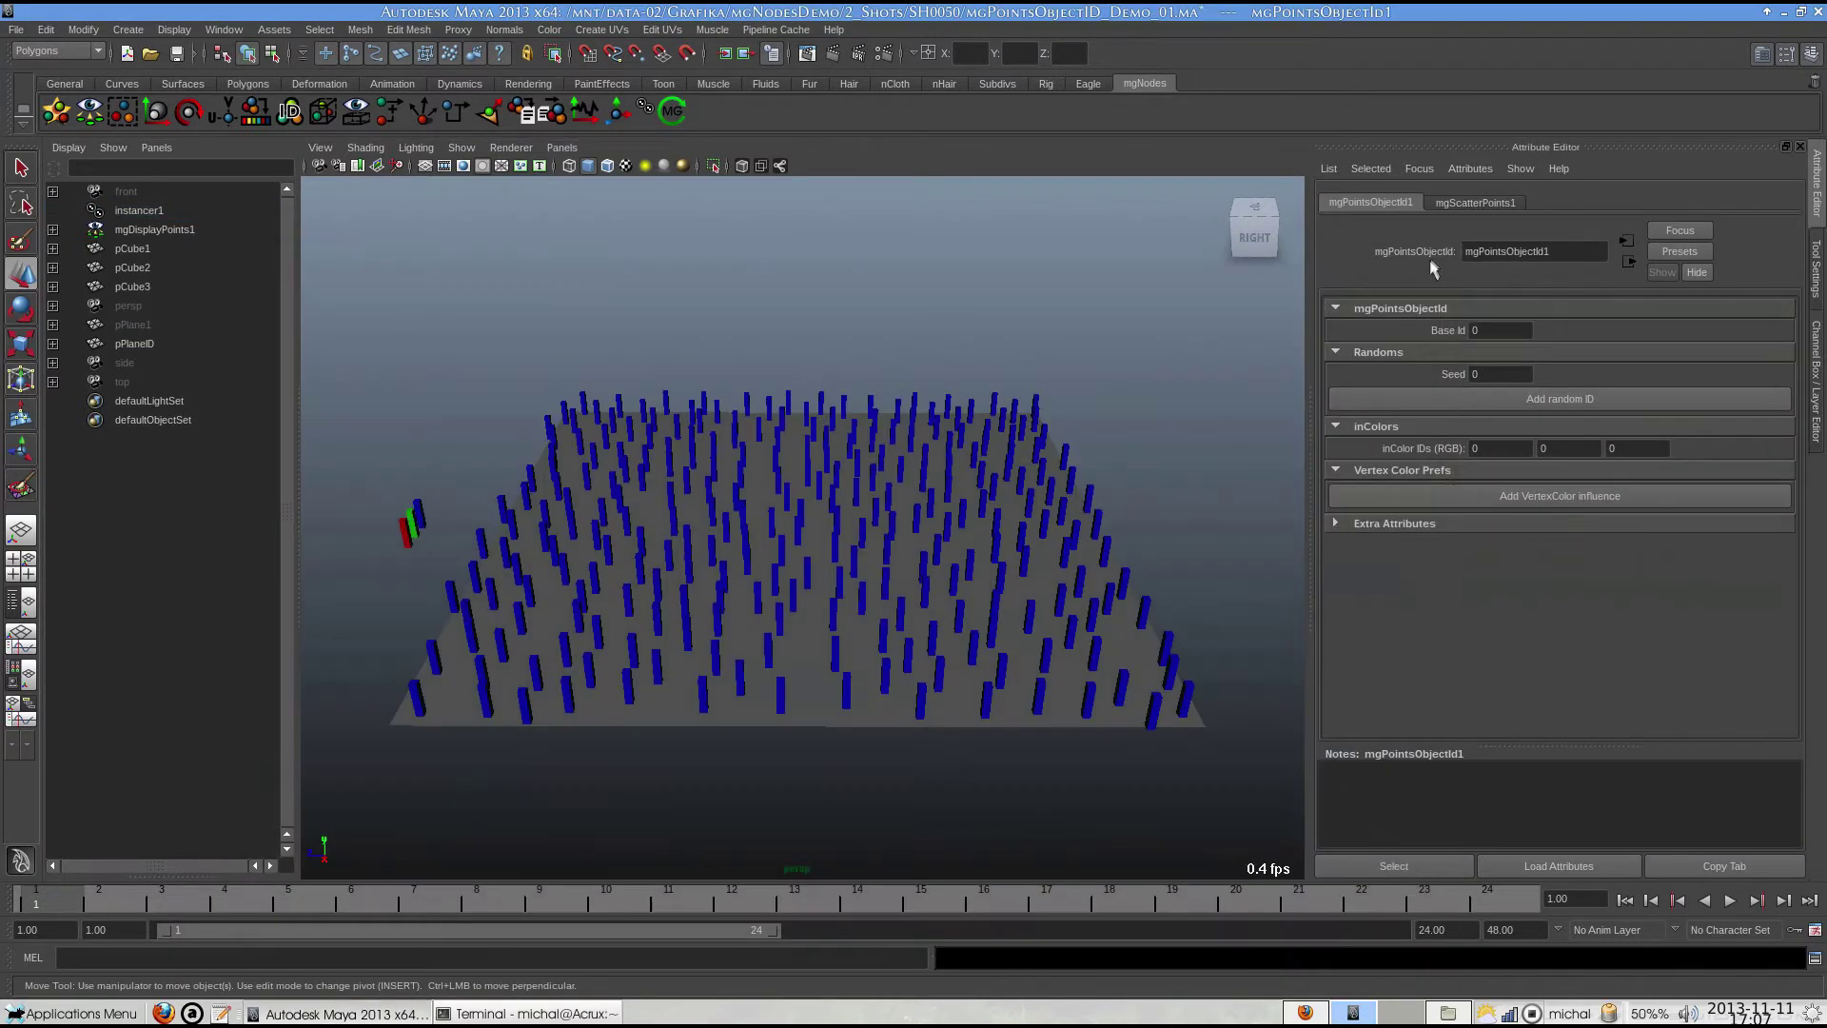
pyautogui.click(1556, 496)
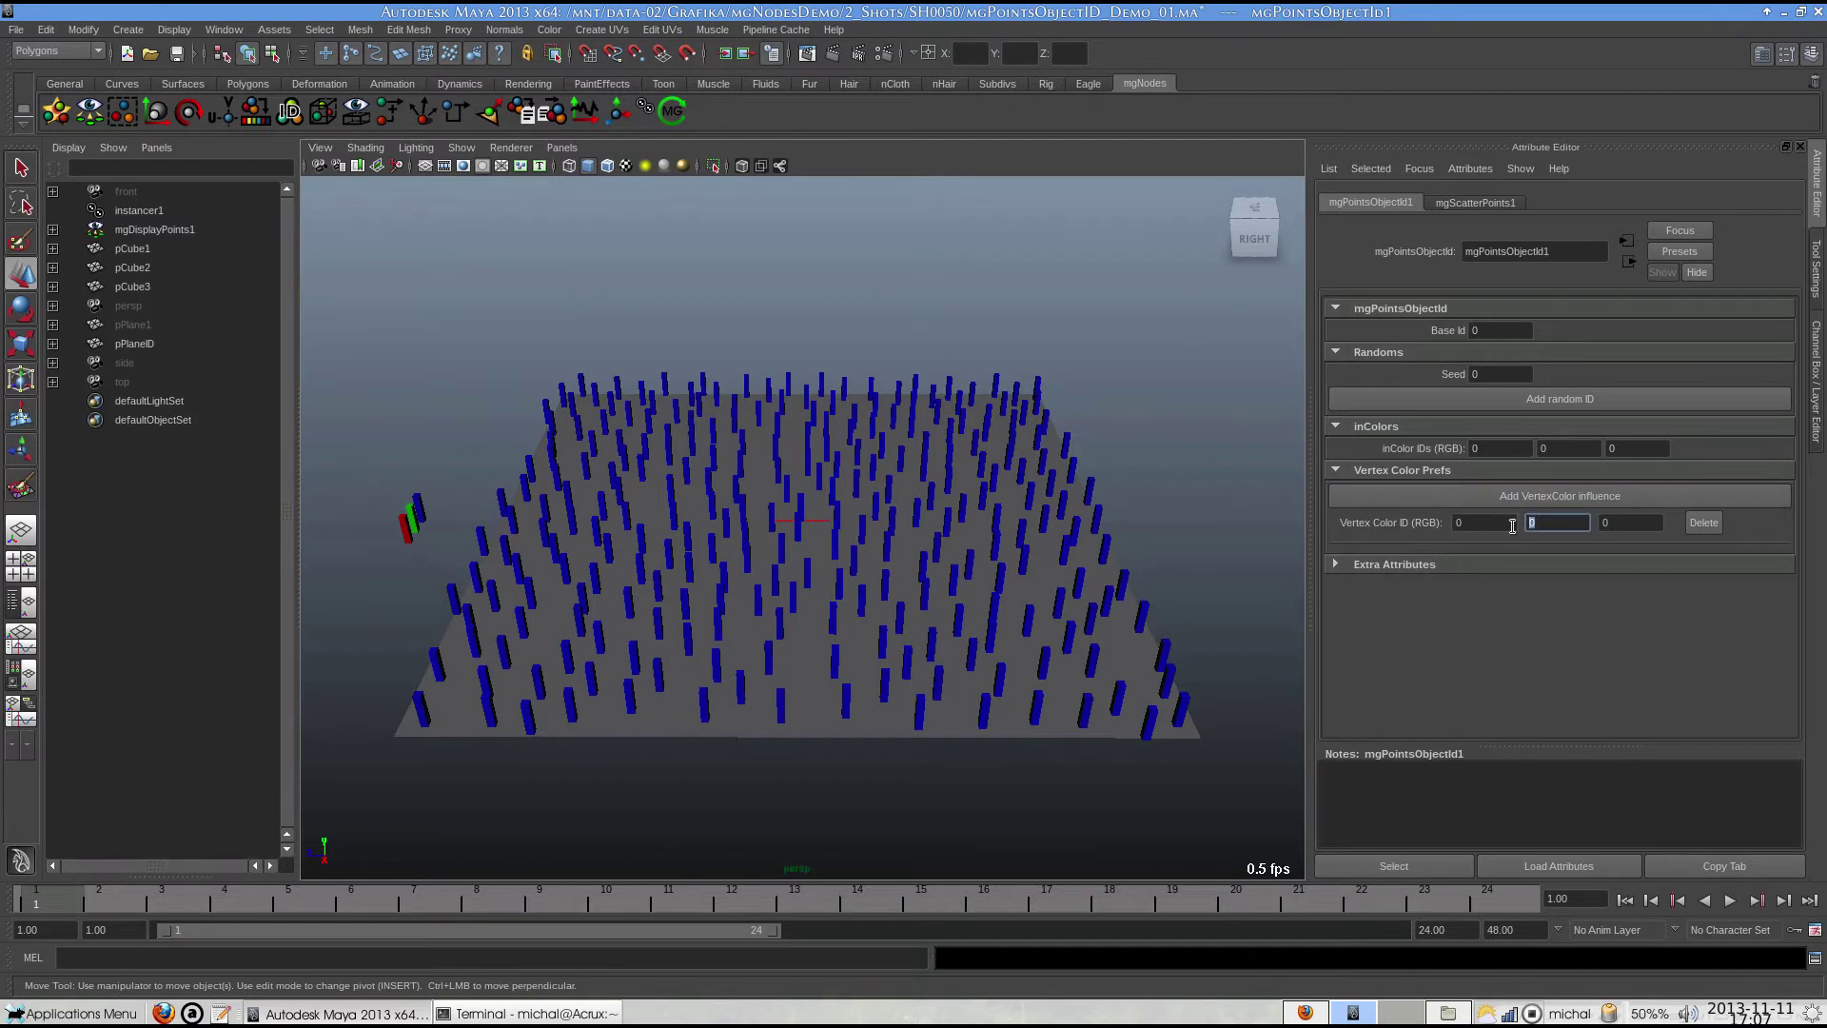
pyautogui.write('1')
pyautogui.press('Tab')
# Start the Paint Vertex Color Tool on pPlaneID and open its tool settings.
pyautogui.click(766, 695)
pyautogui.rightClick(768, 656)
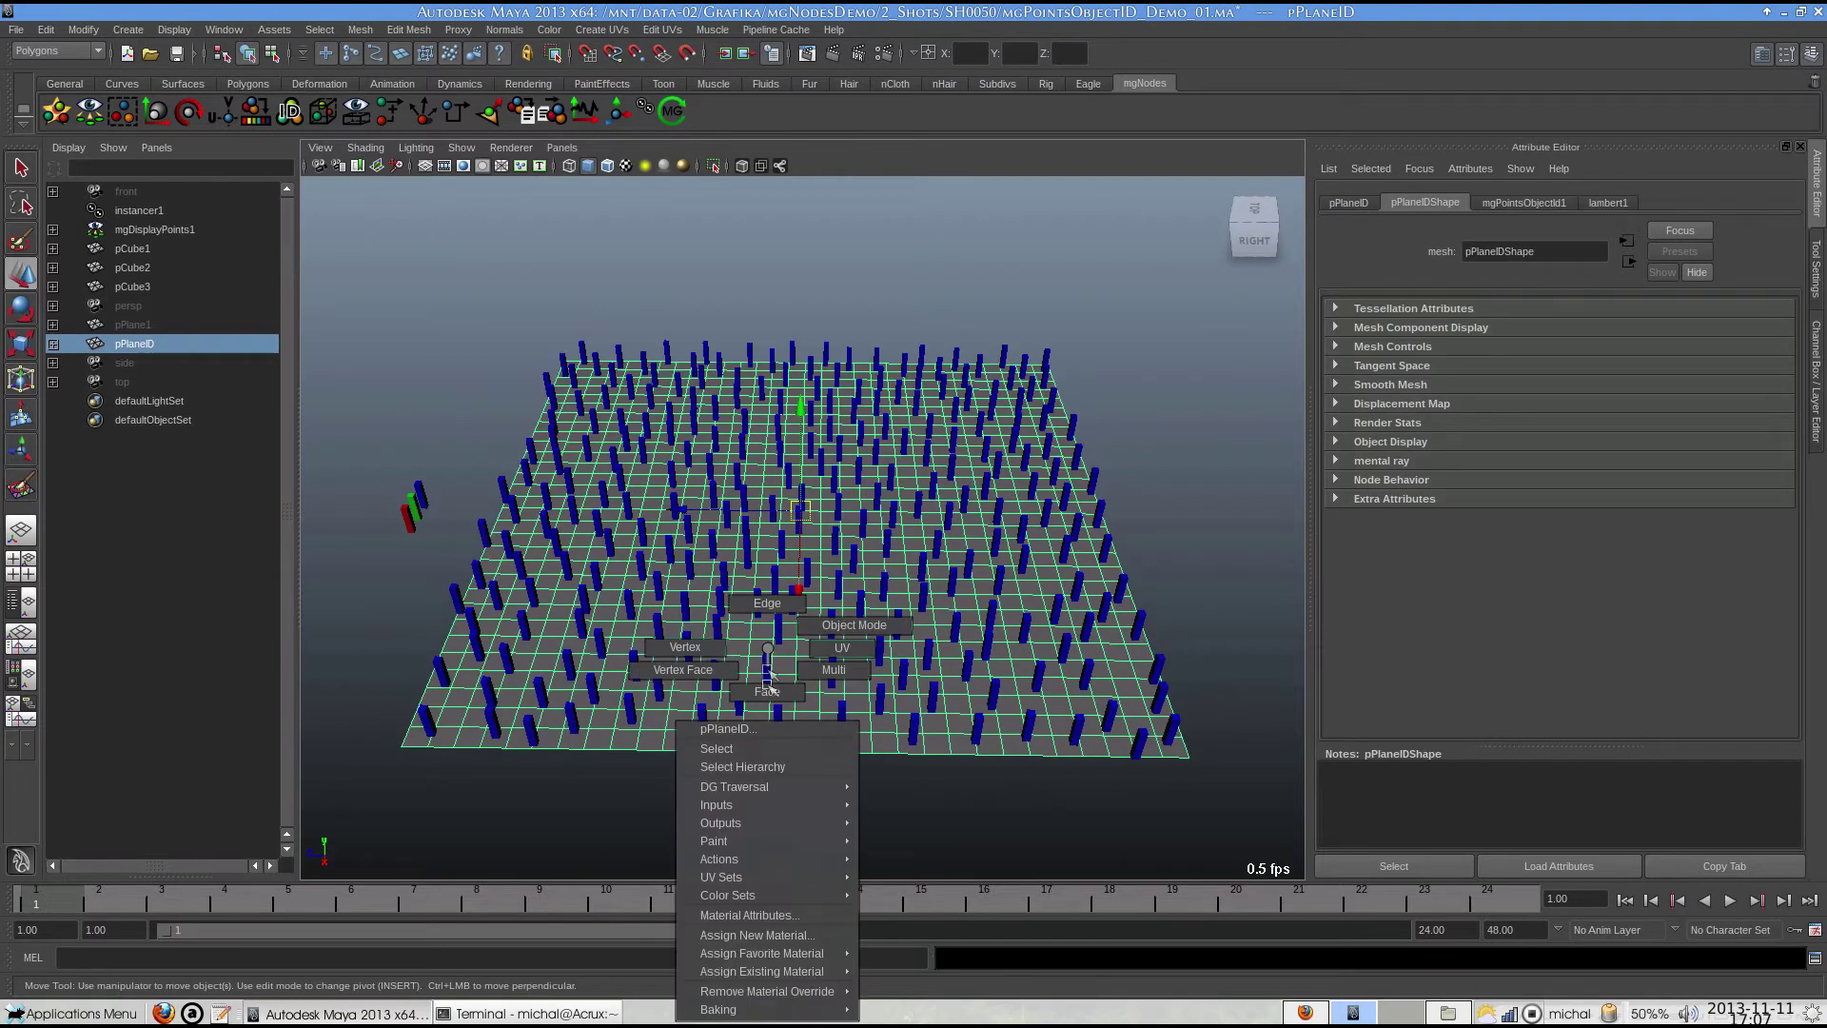
pyautogui.moveTo(792, 878)
pyautogui.moveTo(794, 842)
pyautogui.moveTo(925, 896)
pyautogui.click(1028, 913)
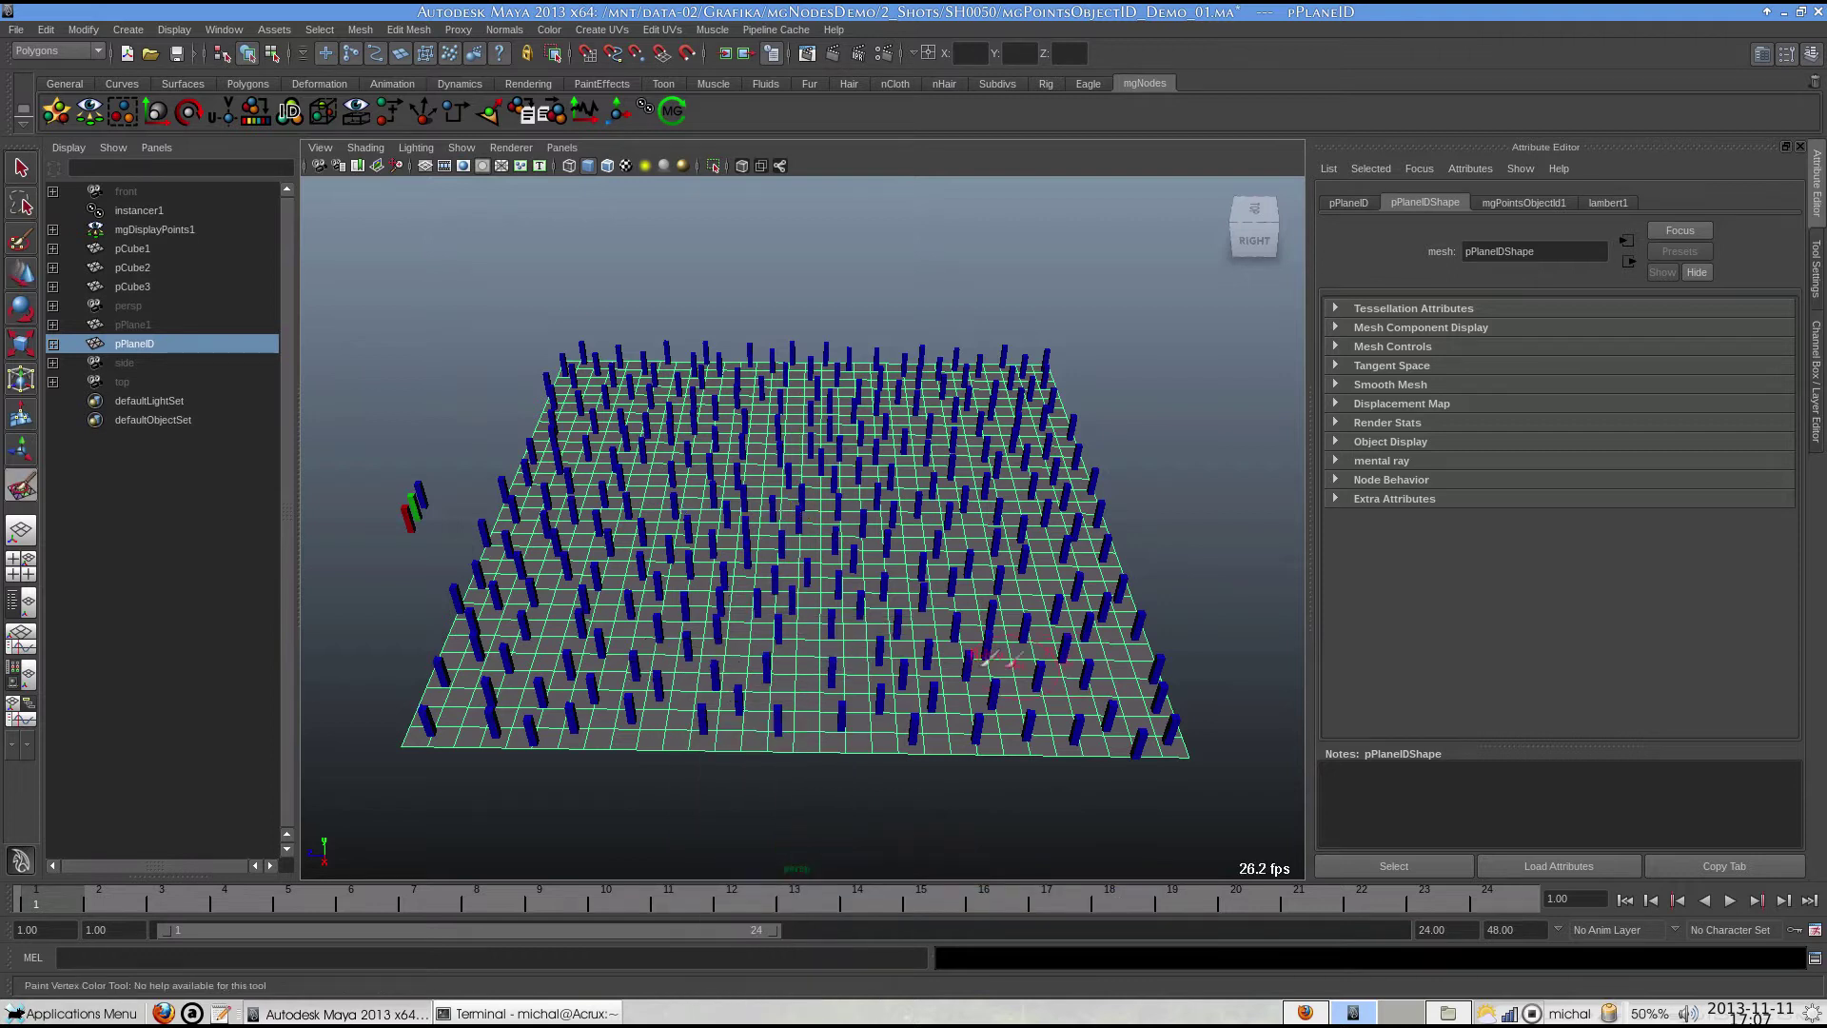
pyautogui.doubleClick(23, 487)
pyautogui.moveTo(887, 560)
pyautogui.keyDown('alt'); pyautogui.mouseDown()
pyautogui.moveTo(952, 559)
pyautogui.moveTo(921, 556)
pyautogui.mouseUp(); pyautogui.keyUp('alt')
# Set the paint color to red and paint strokes over the left half of pPlaneID.
pyautogui.click(1481, 483)
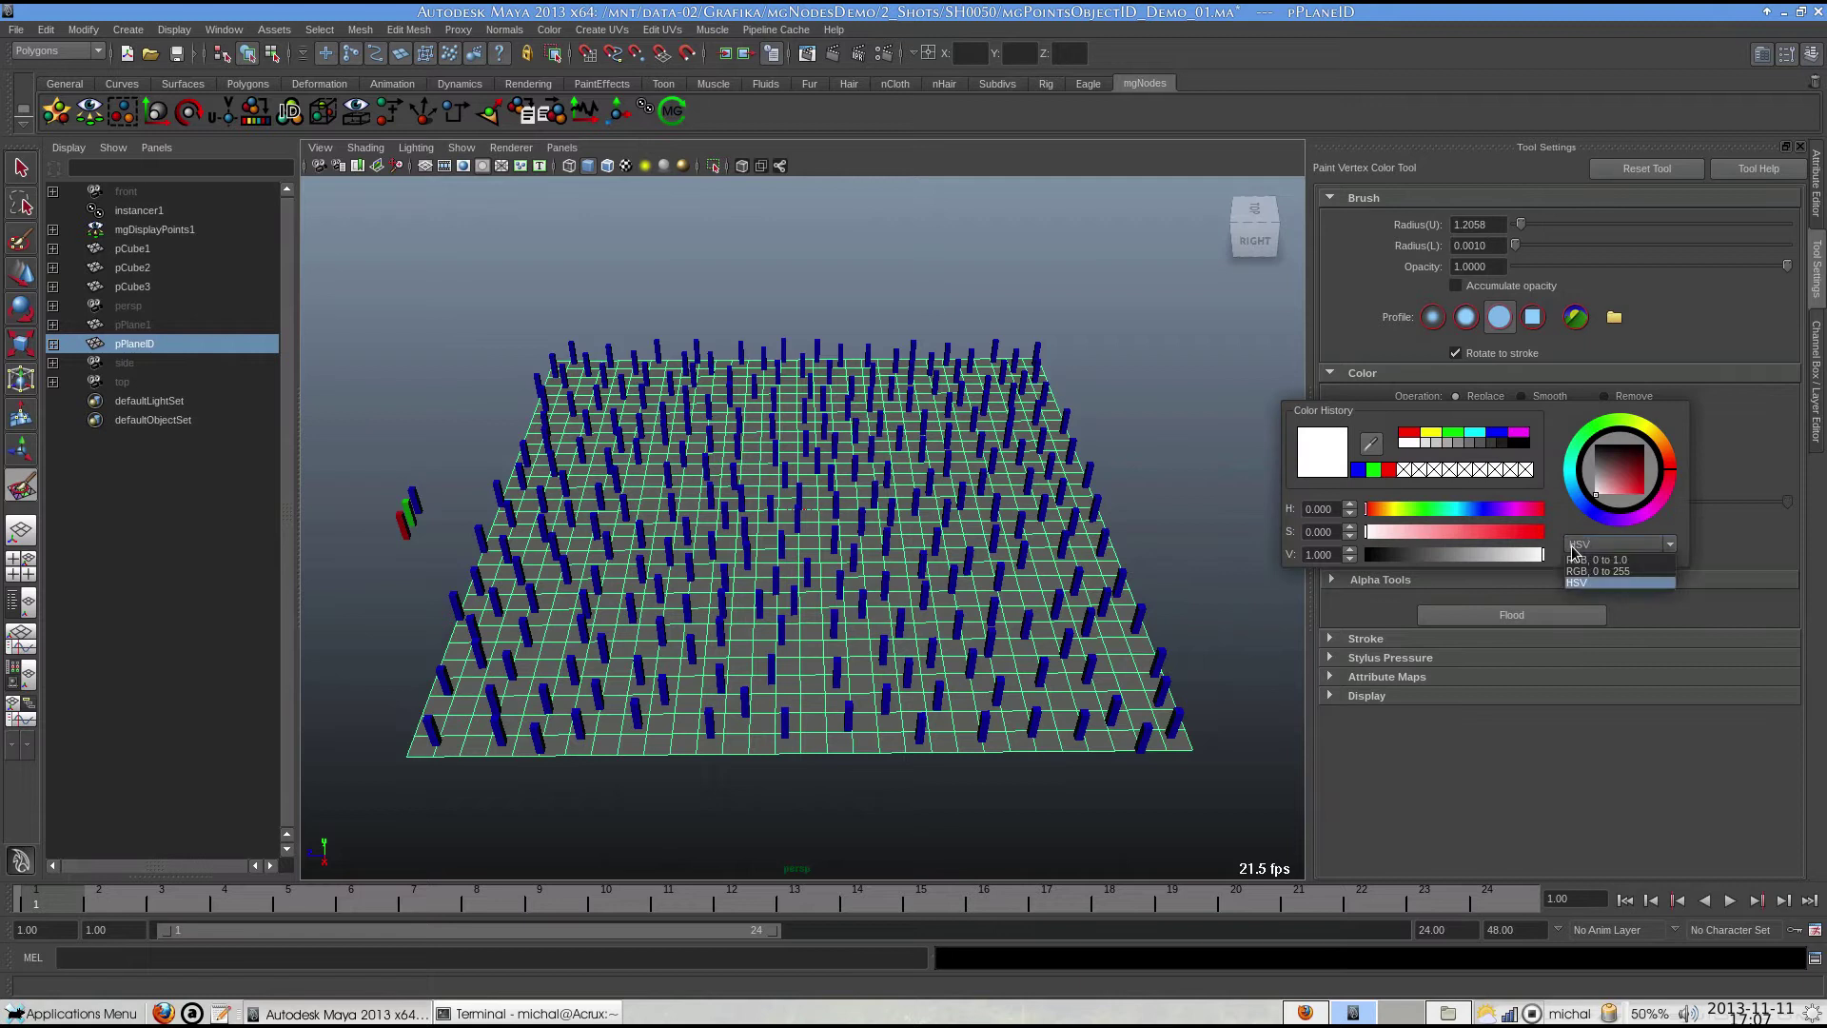
pyautogui.click(1392, 469)
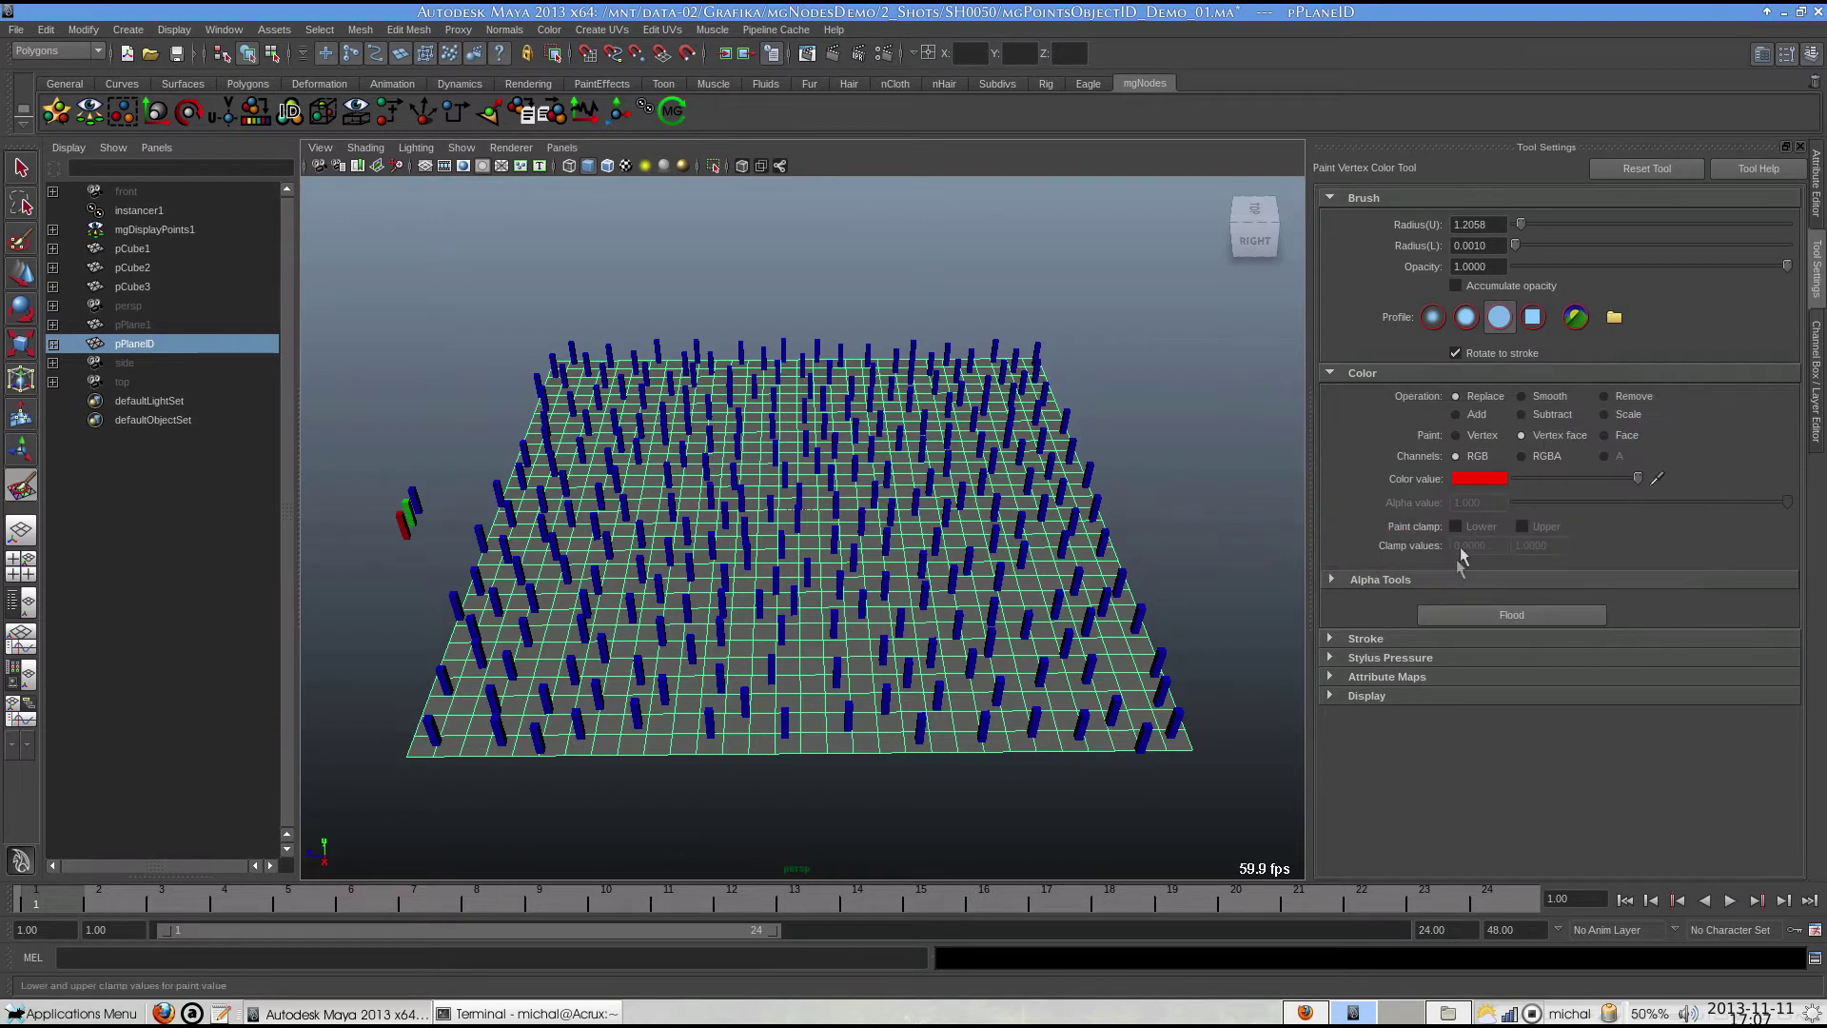
pyautogui.moveTo(459, 709)
pyautogui.mouseDown()
pyautogui.moveTo(585, 409)
pyautogui.moveTo(629, 546)
pyautogui.moveTo(718, 656)
pyautogui.moveTo(712, 519)
pyautogui.mouseUp()
pyautogui.keyDown('alt'); pyautogui.moveTo(972, 642); pyautogui.dragTo(963, 633); pyautogui.keyUp('alt')
# Set the paint color to green, paint winding strokes over the right half of pPlaneID and leave the paint tool.
pyautogui.click(1478, 481)
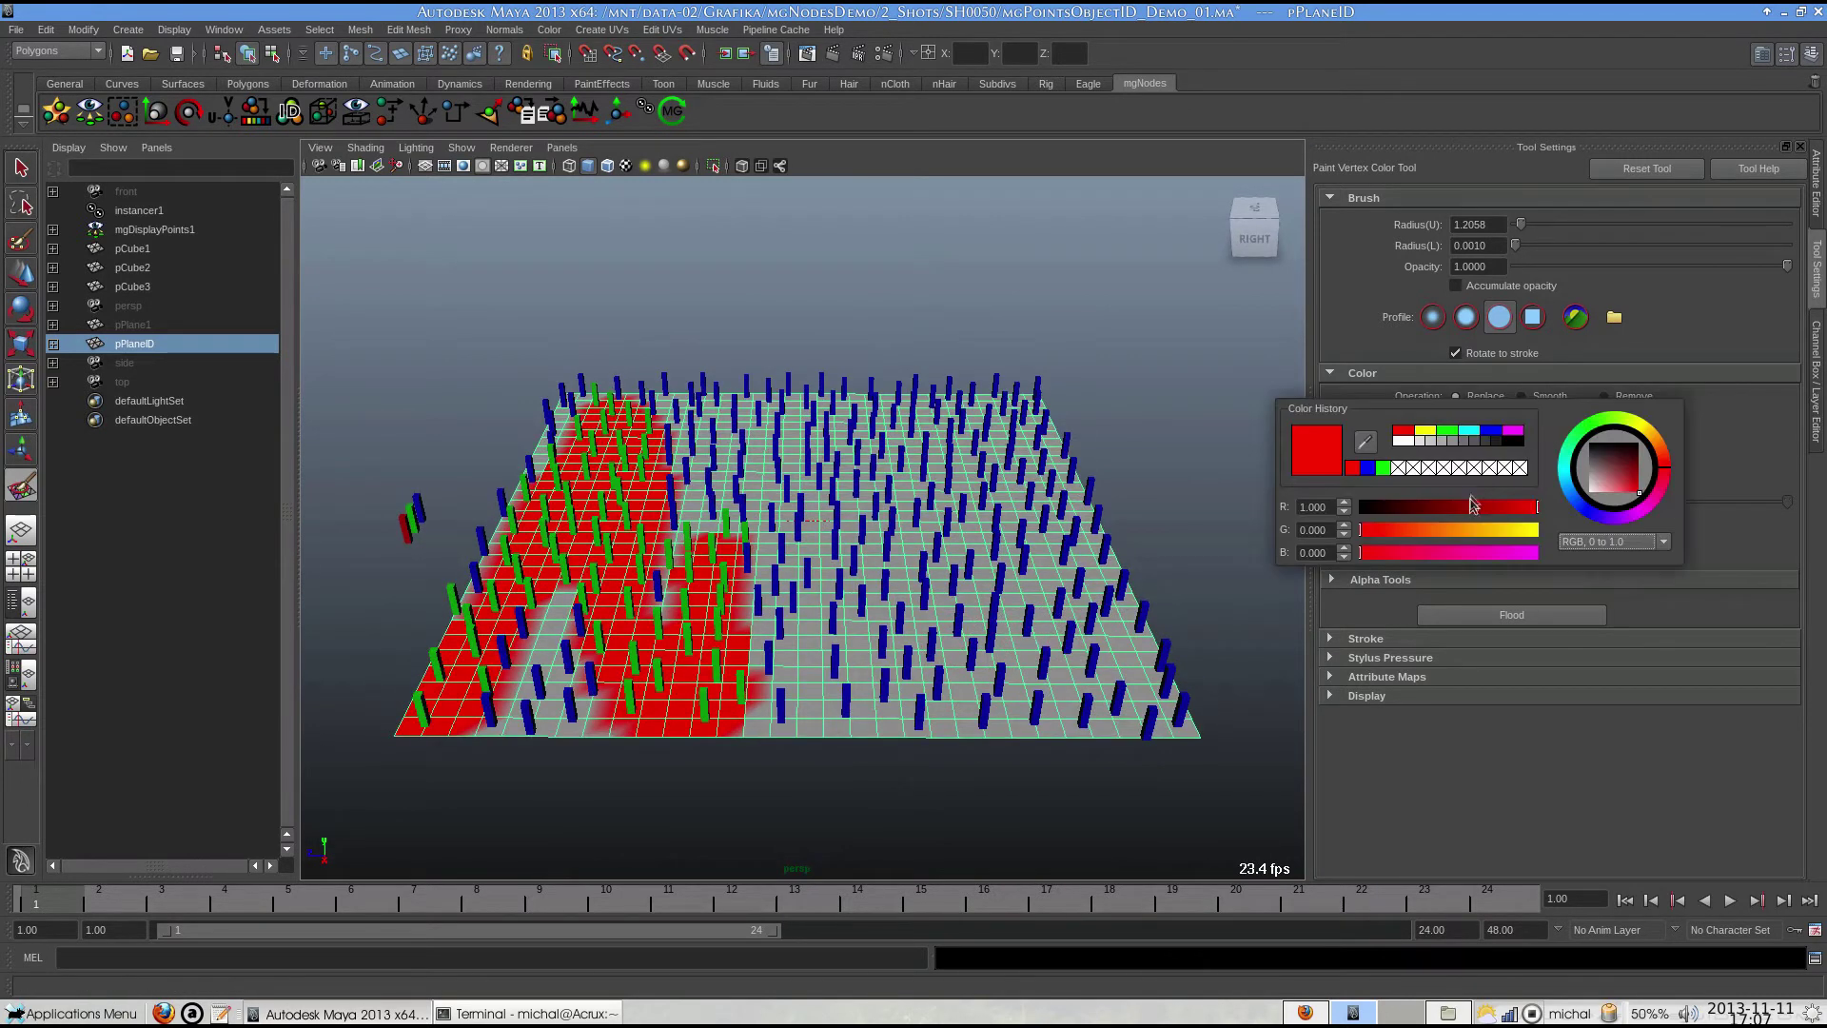
pyautogui.click(1448, 440)
pyautogui.moveTo(802, 423)
pyautogui.mouseDown()
pyautogui.moveTo(809, 619)
pyautogui.moveTo(919, 557)
pyautogui.mouseUp()
pyautogui.moveTo(1024, 533); pyautogui.dragTo(1128, 620)
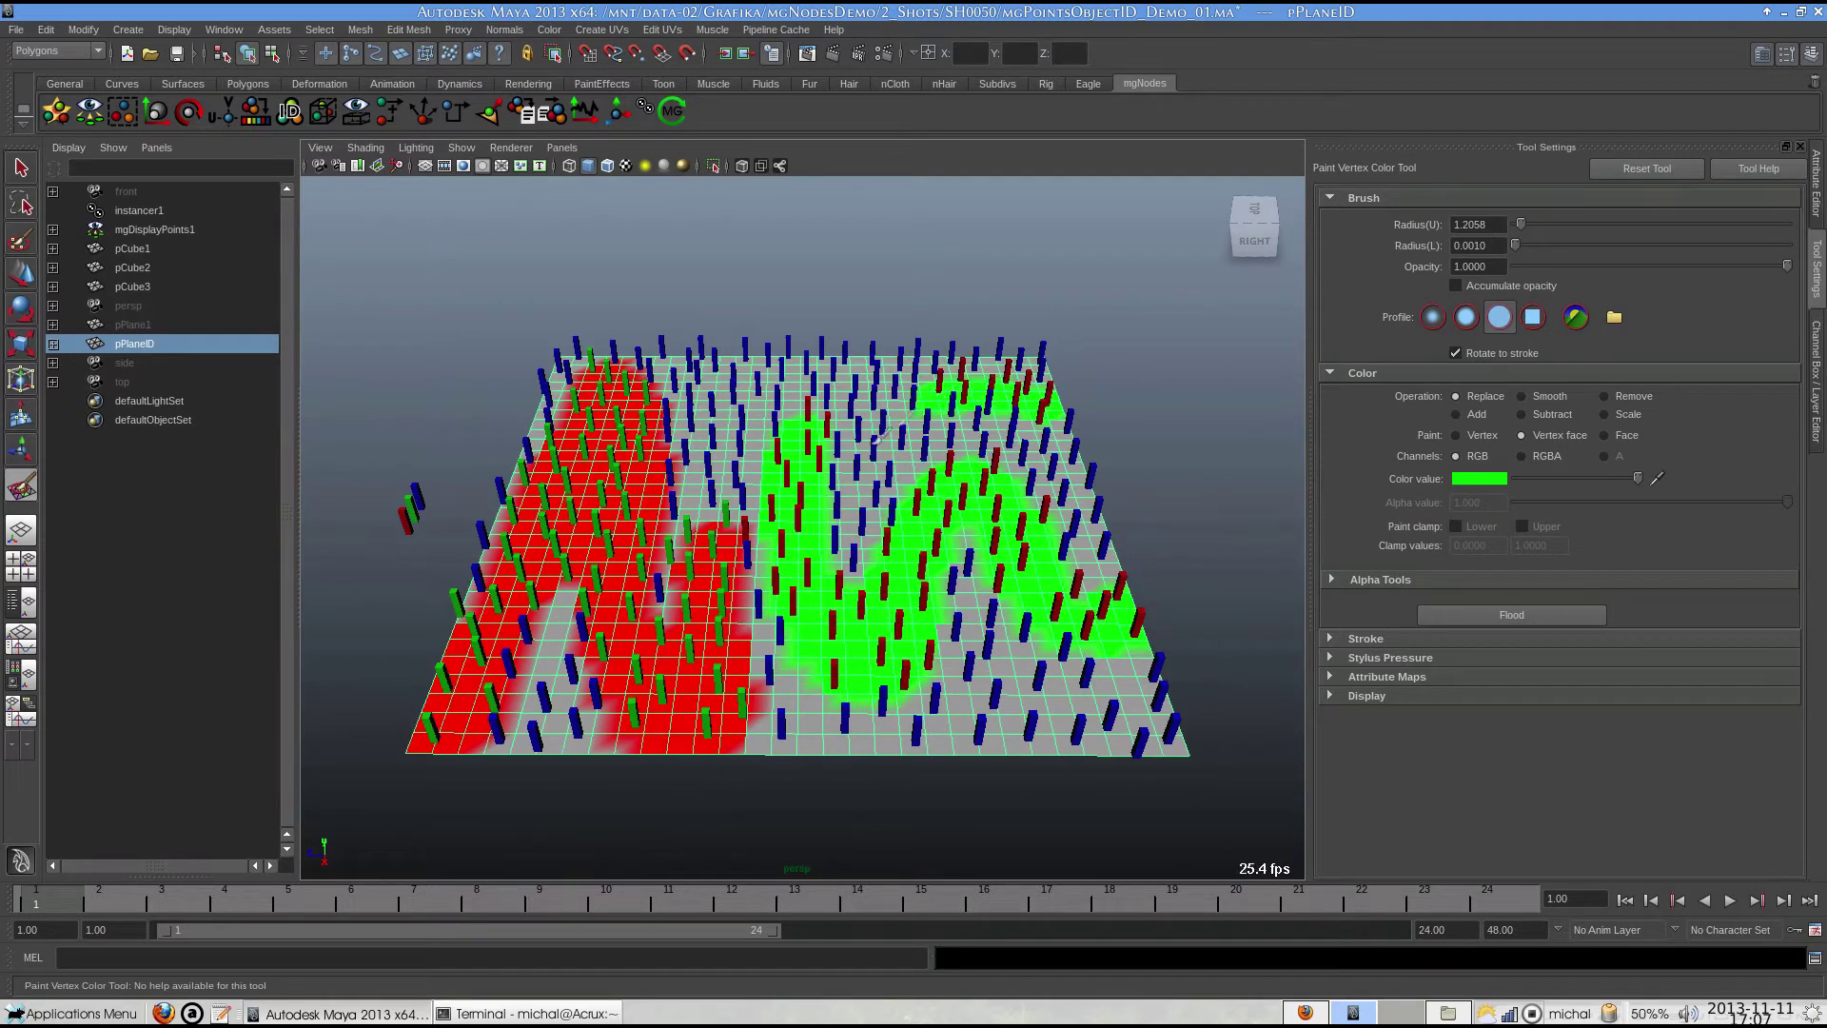
pyautogui.press('q')
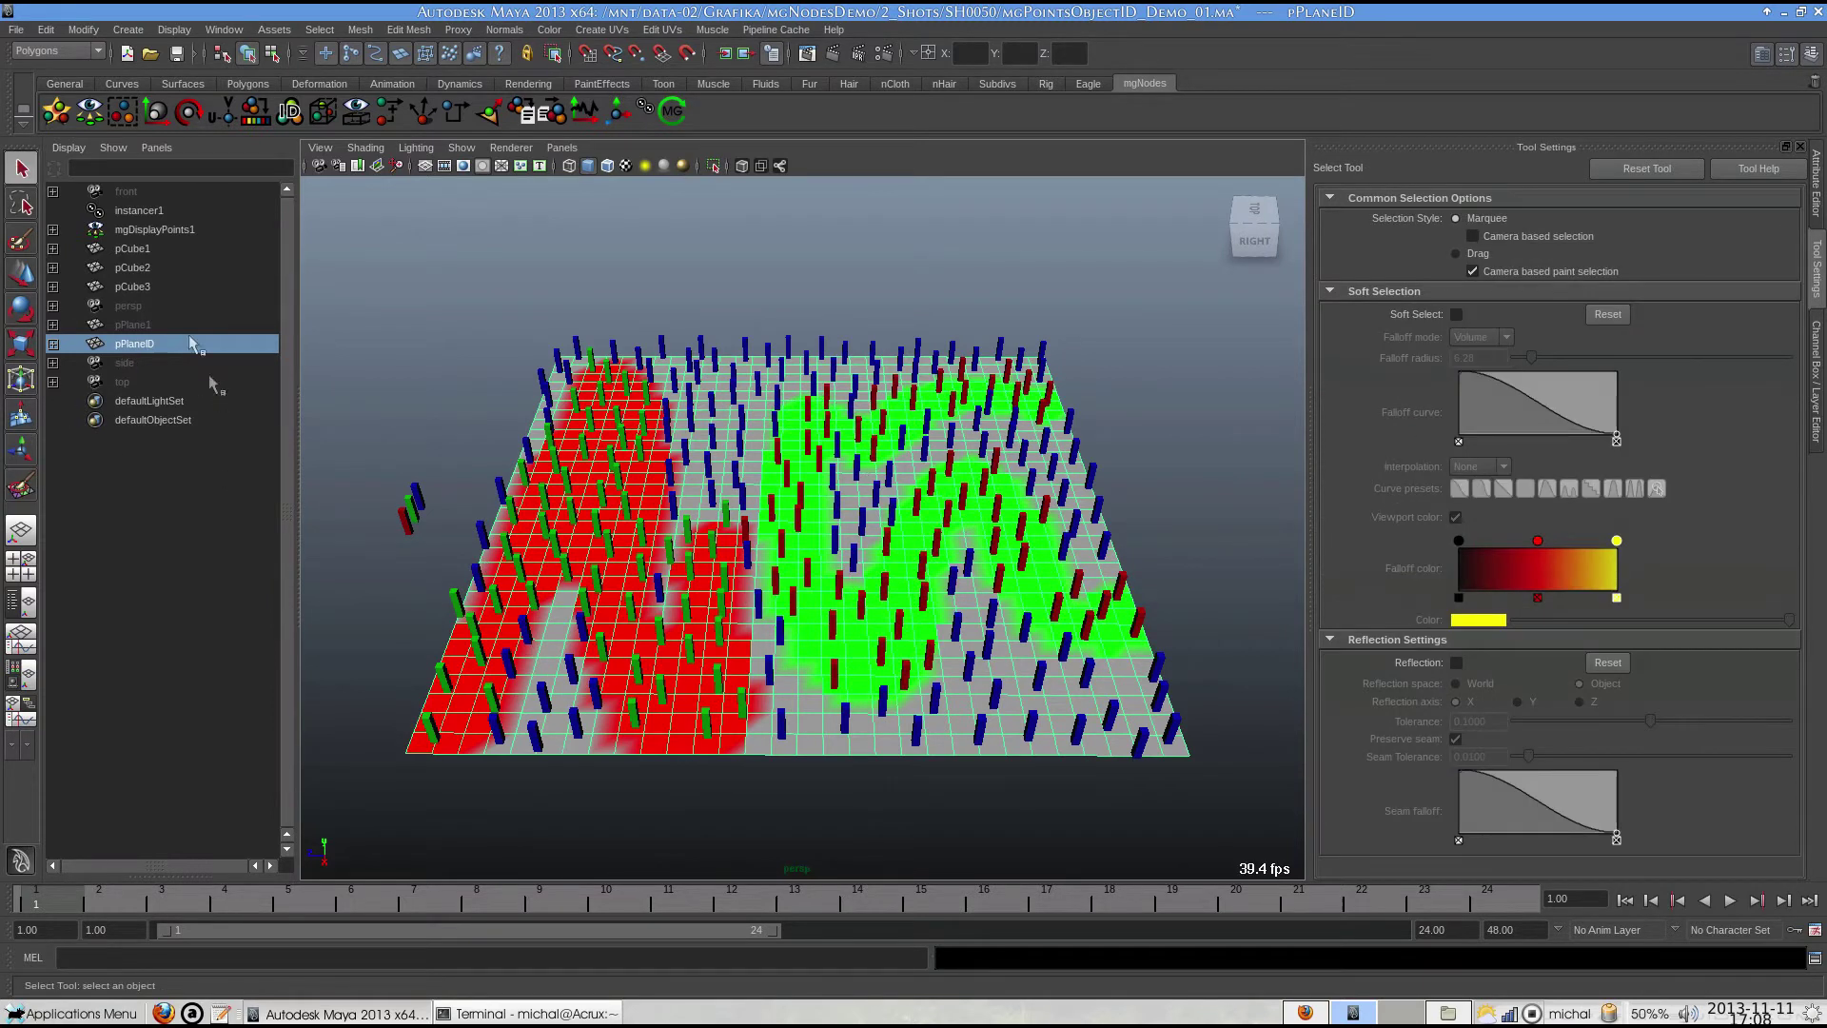
# Reopen the attributes of mgPointsObjectId1 from the Hypergraph, enter 1 for an ID value and orbit around the cubes.
pyautogui.hotkey('alt', 'h')
pyautogui.click(761, 652)
pyautogui.click(1430, 255)
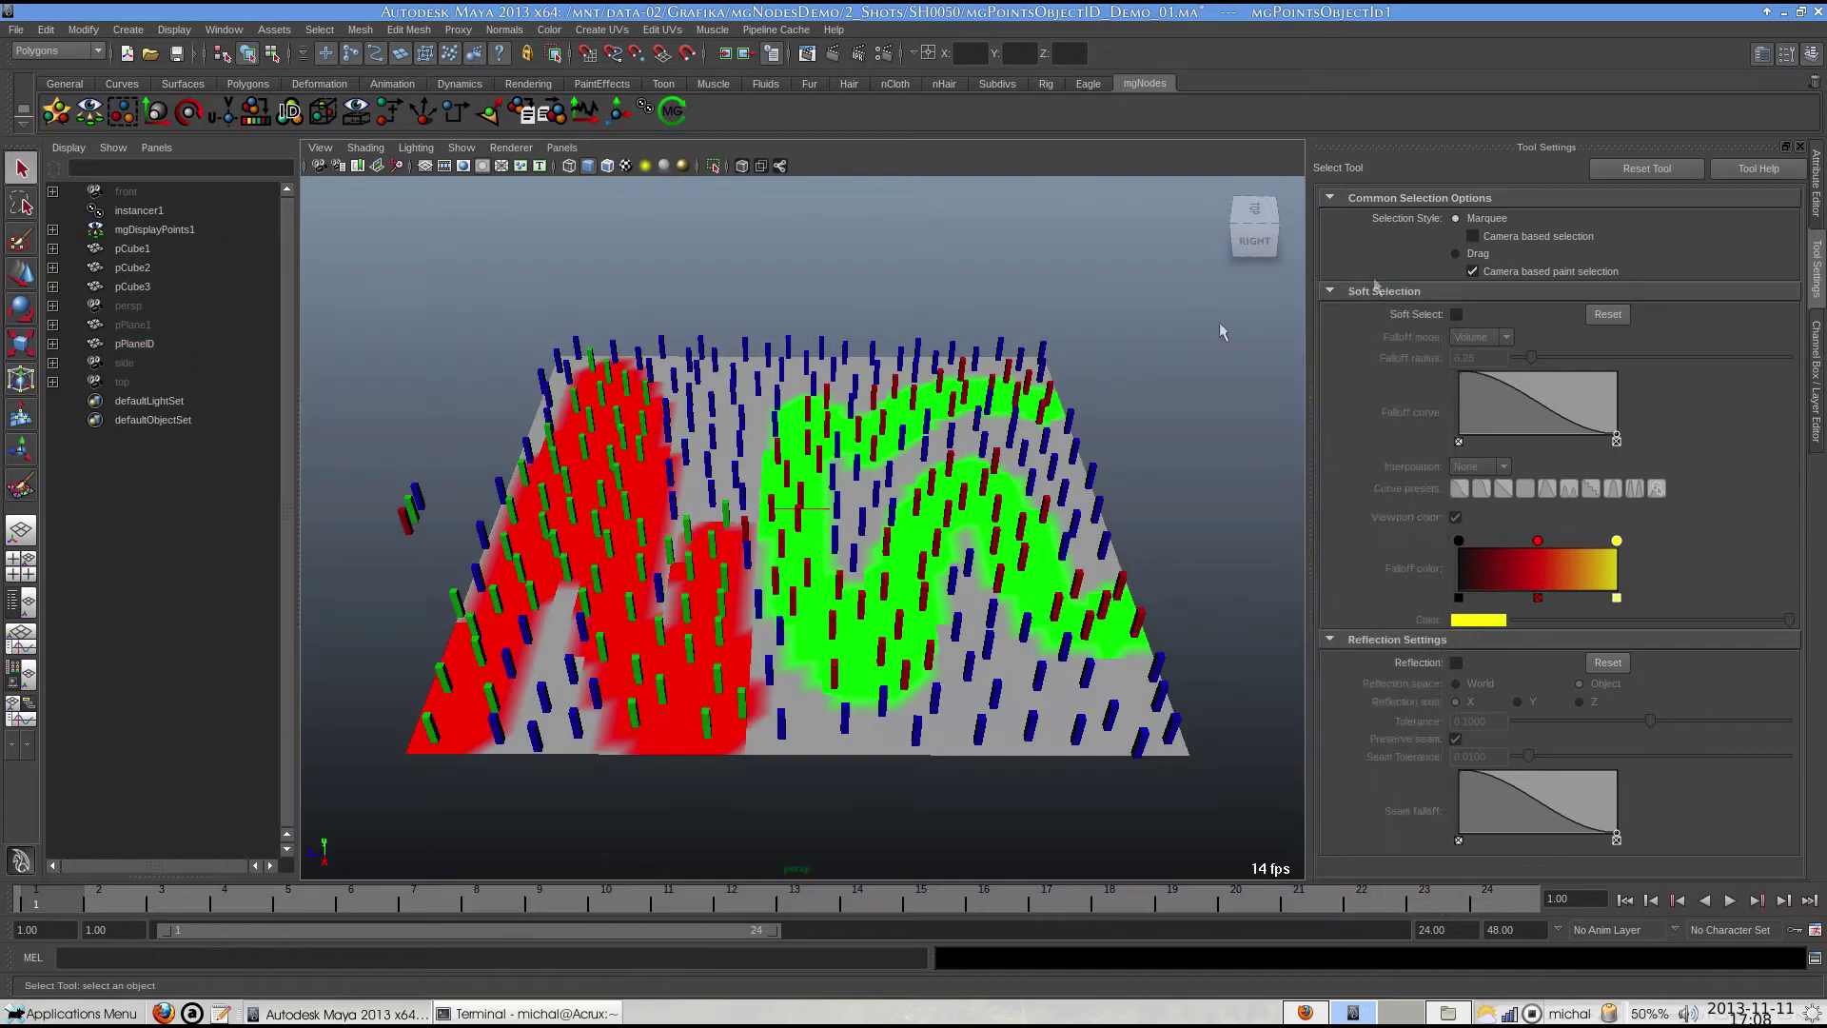
pyautogui.hotkey('ctrl', 'a')
pyautogui.press('Tab')
pyautogui.write('1')
pyautogui.press('Tab')
pyautogui.keyDown('alt'); pyautogui.moveTo(837, 571); pyautogui.dragTo(898, 591); pyautogui.keyUp('alt')
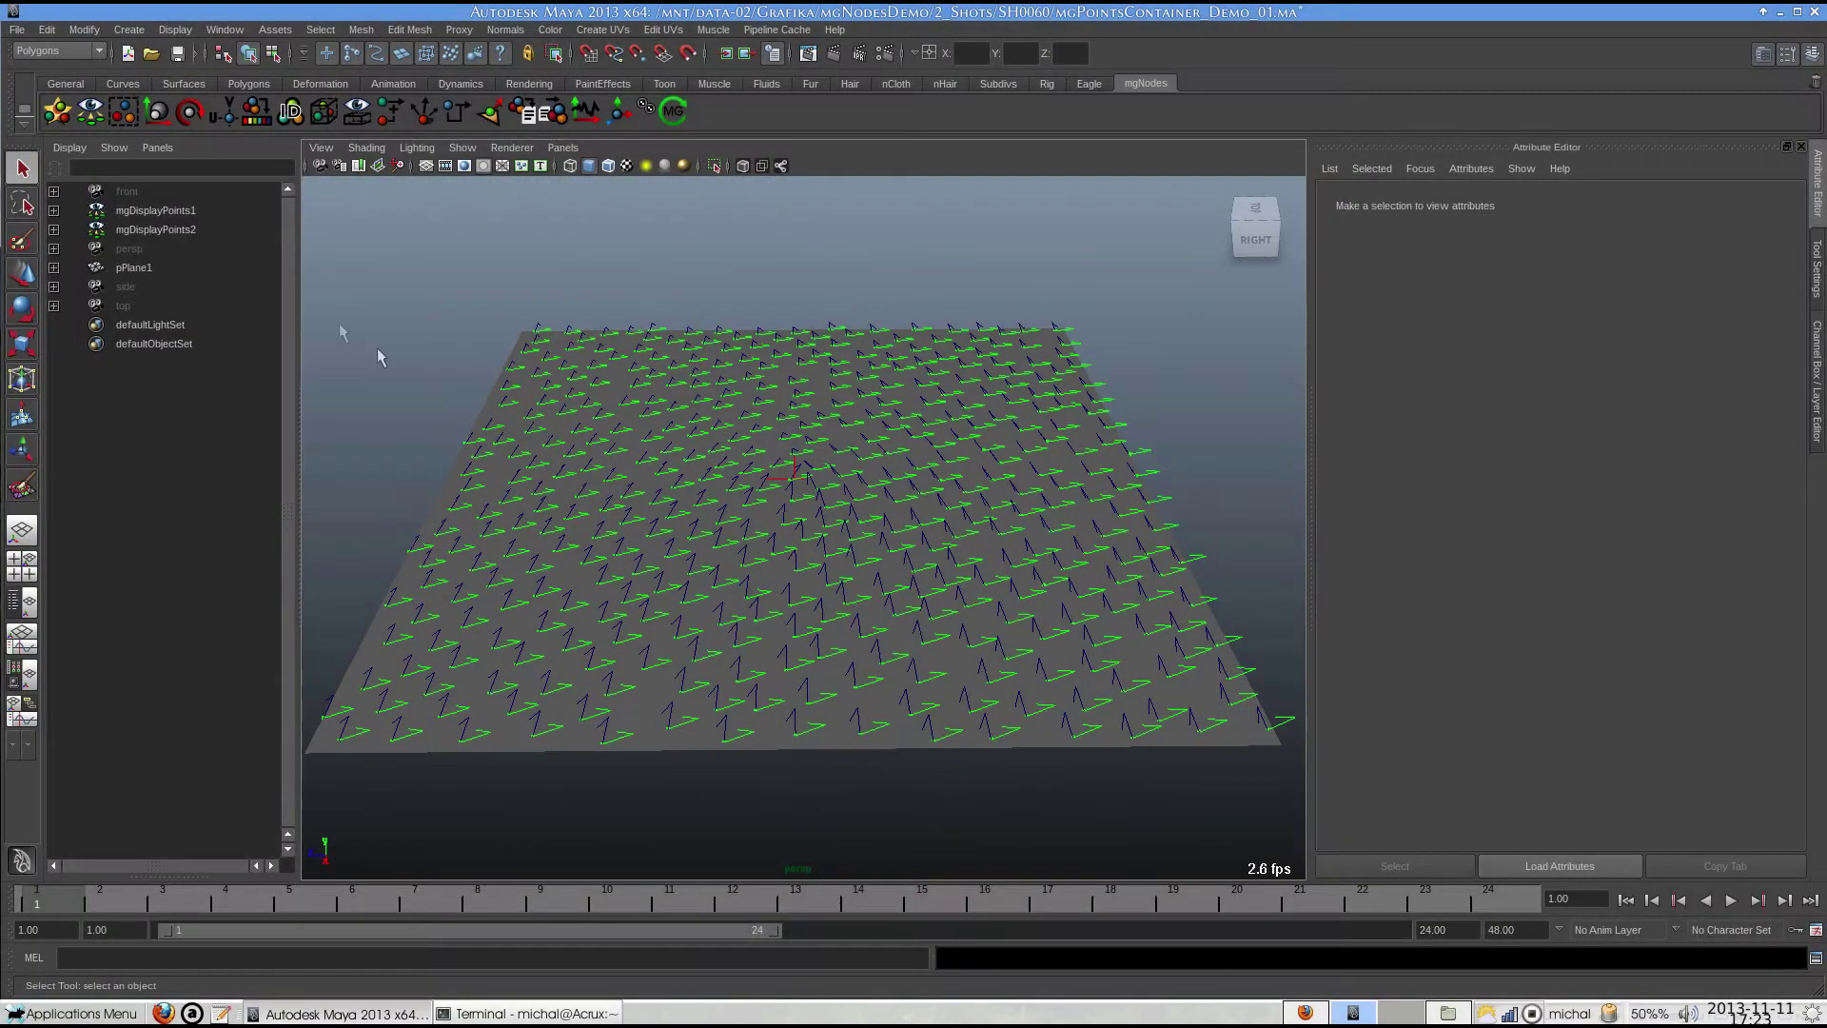
# Graph mgDisplayPoints1 and mgDisplayPoints2, create a points container with its display container, and place mgPointsContainer1 above the rotation nodes.
pyautogui.click(183, 229)
pyautogui.keyDown('ctrl'); pyautogui.click(181, 210); pyautogui.keyUp('ctrl')
pyautogui.hotkey('alt', 'h')
pyautogui.click(839, 429)
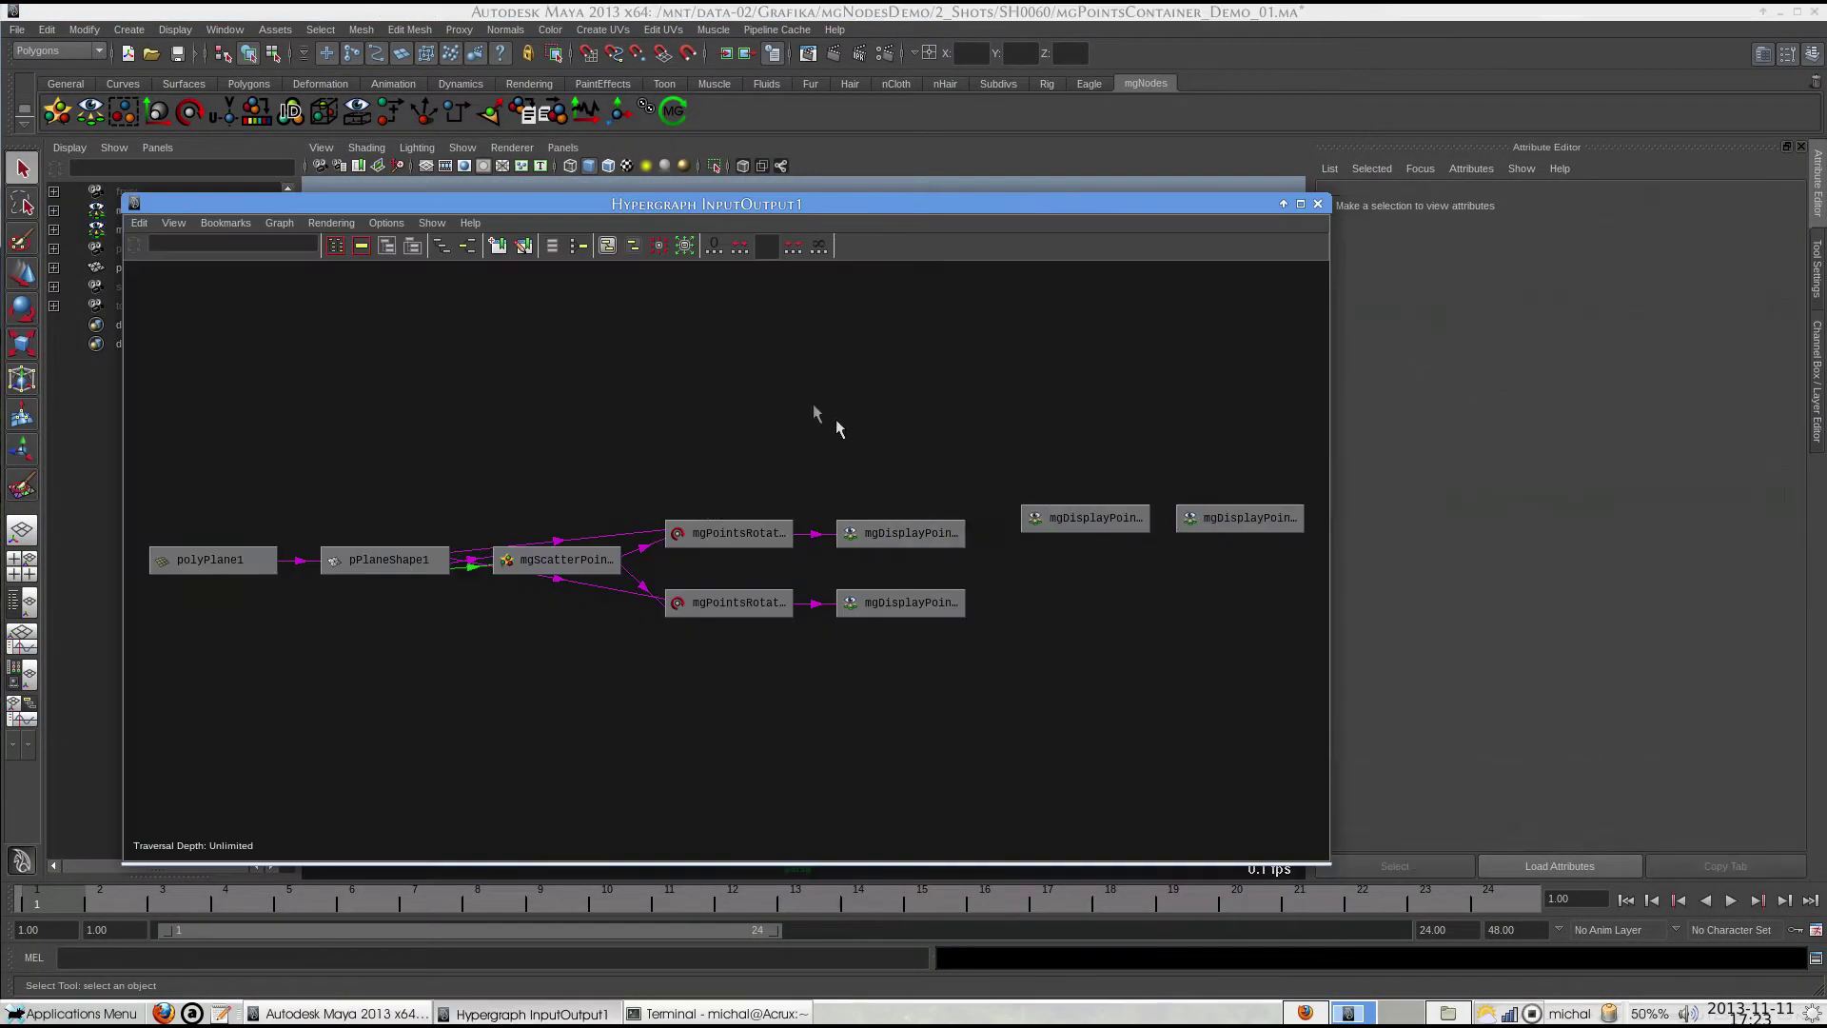
pyautogui.click(323, 114)
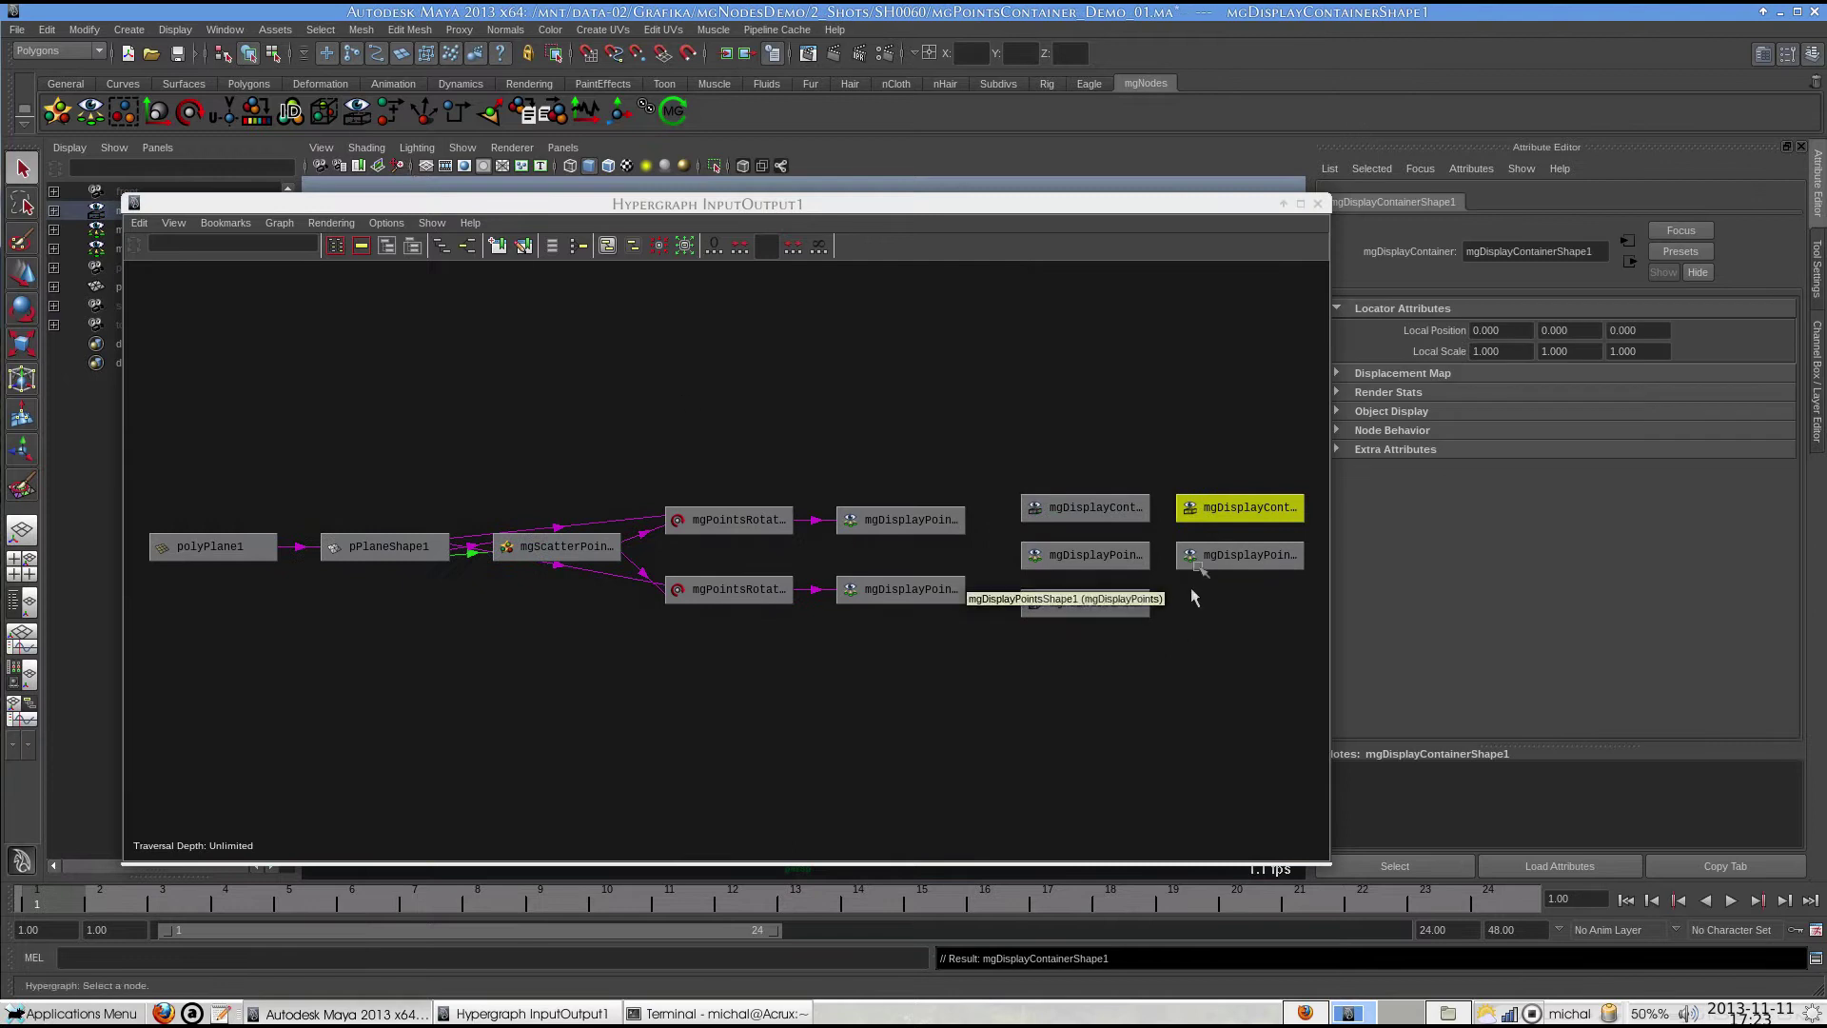
pyautogui.moveTo(1082, 609); pyautogui.dragTo(904, 441)
# Connect mgPointsRotation2's outPoints to the inPoints of mgPointsContainer1.
pyautogui.moveTo(728, 519); pyautogui.dragTo(892, 433, button='middle')
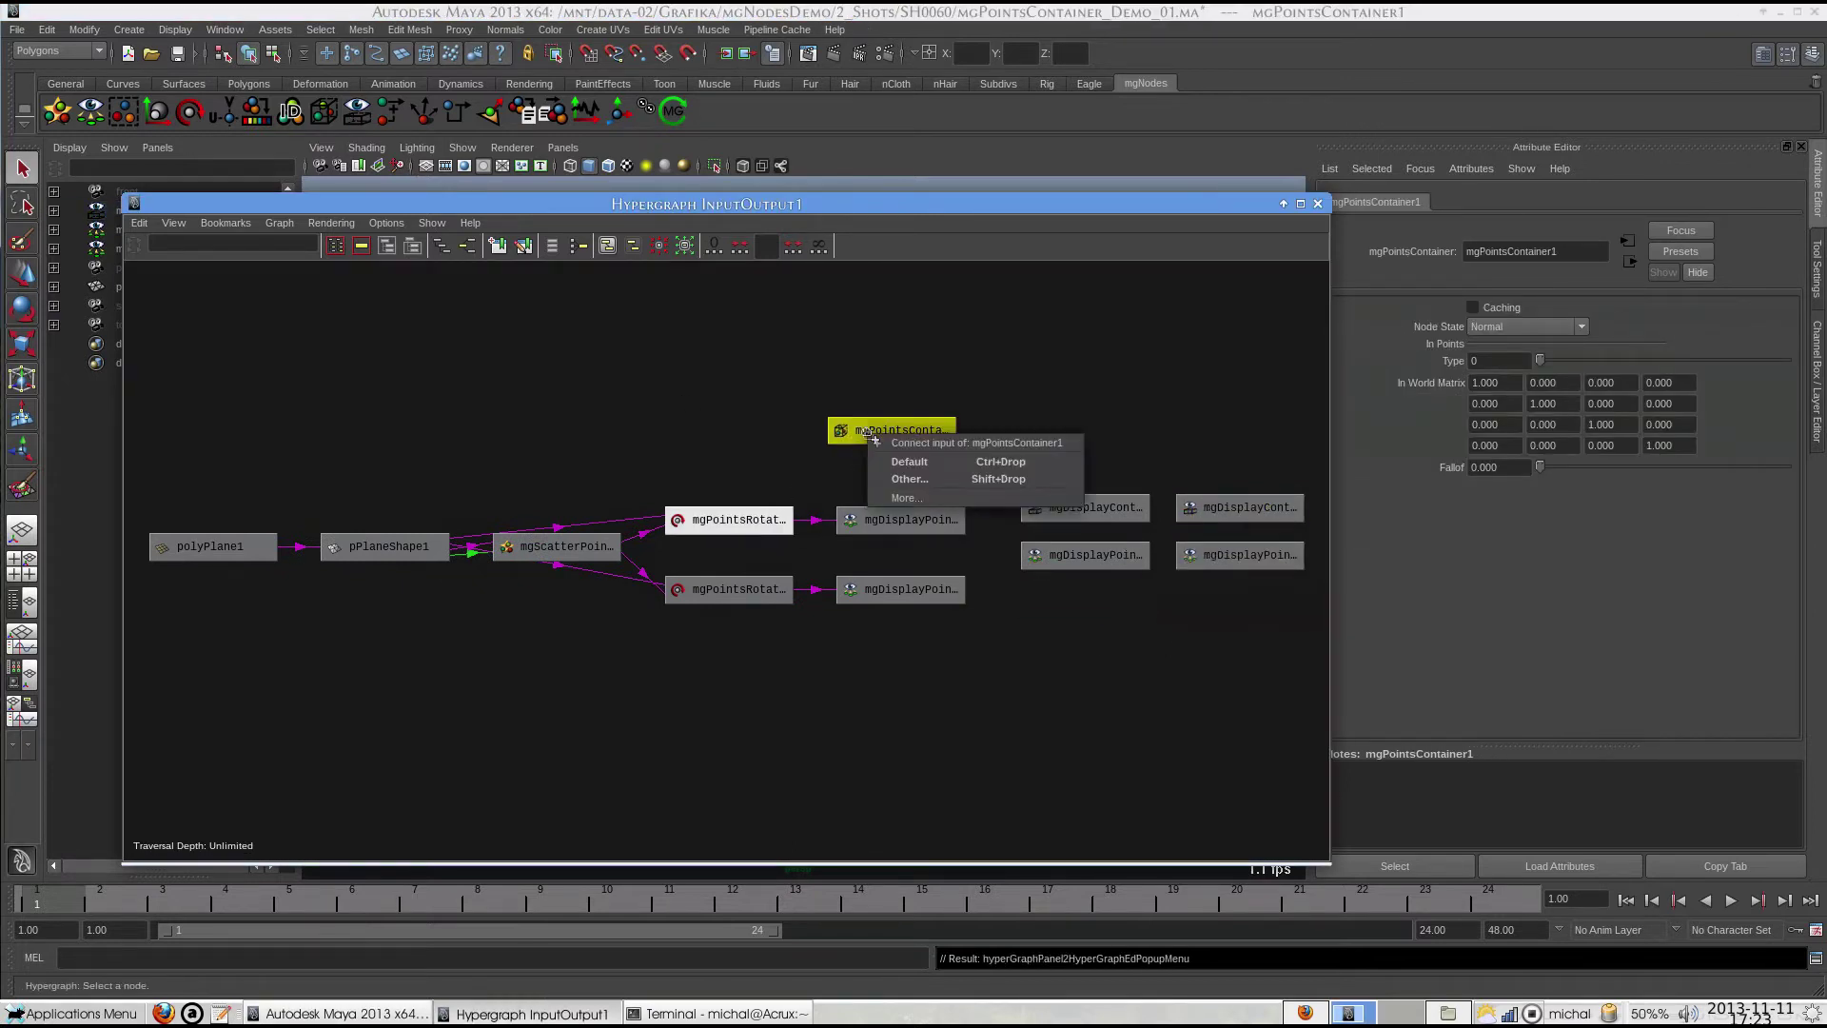
pyautogui.click(904, 475)
pyautogui.click(469, 604)
pyautogui.click(1029, 261)
pyautogui.click(1402, 953)
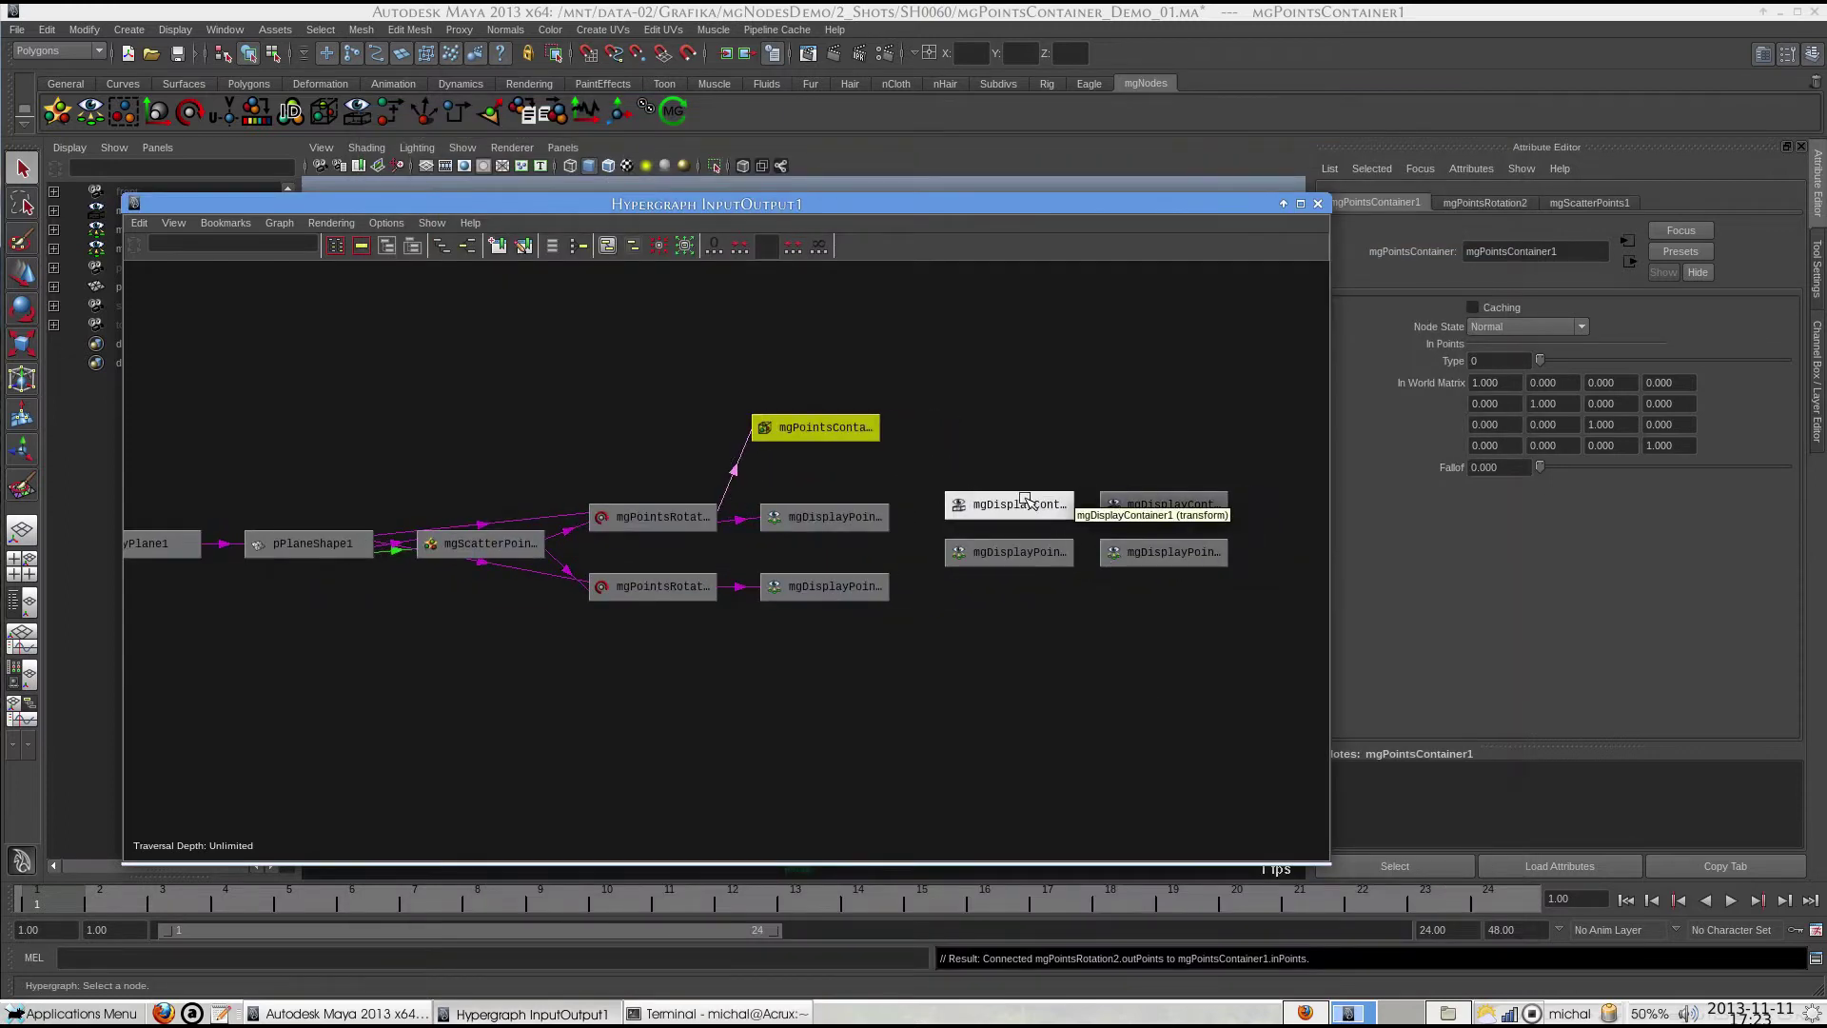
# Place mgDisplayContainerShape1 beside mgPointsContainer1 and connect its type attribute to the container's type.
pyautogui.moveTo(1170, 501); pyautogui.dragTo(631, 399)
pyautogui.moveTo(631, 399); pyautogui.dragTo(814, 437, button='middle')
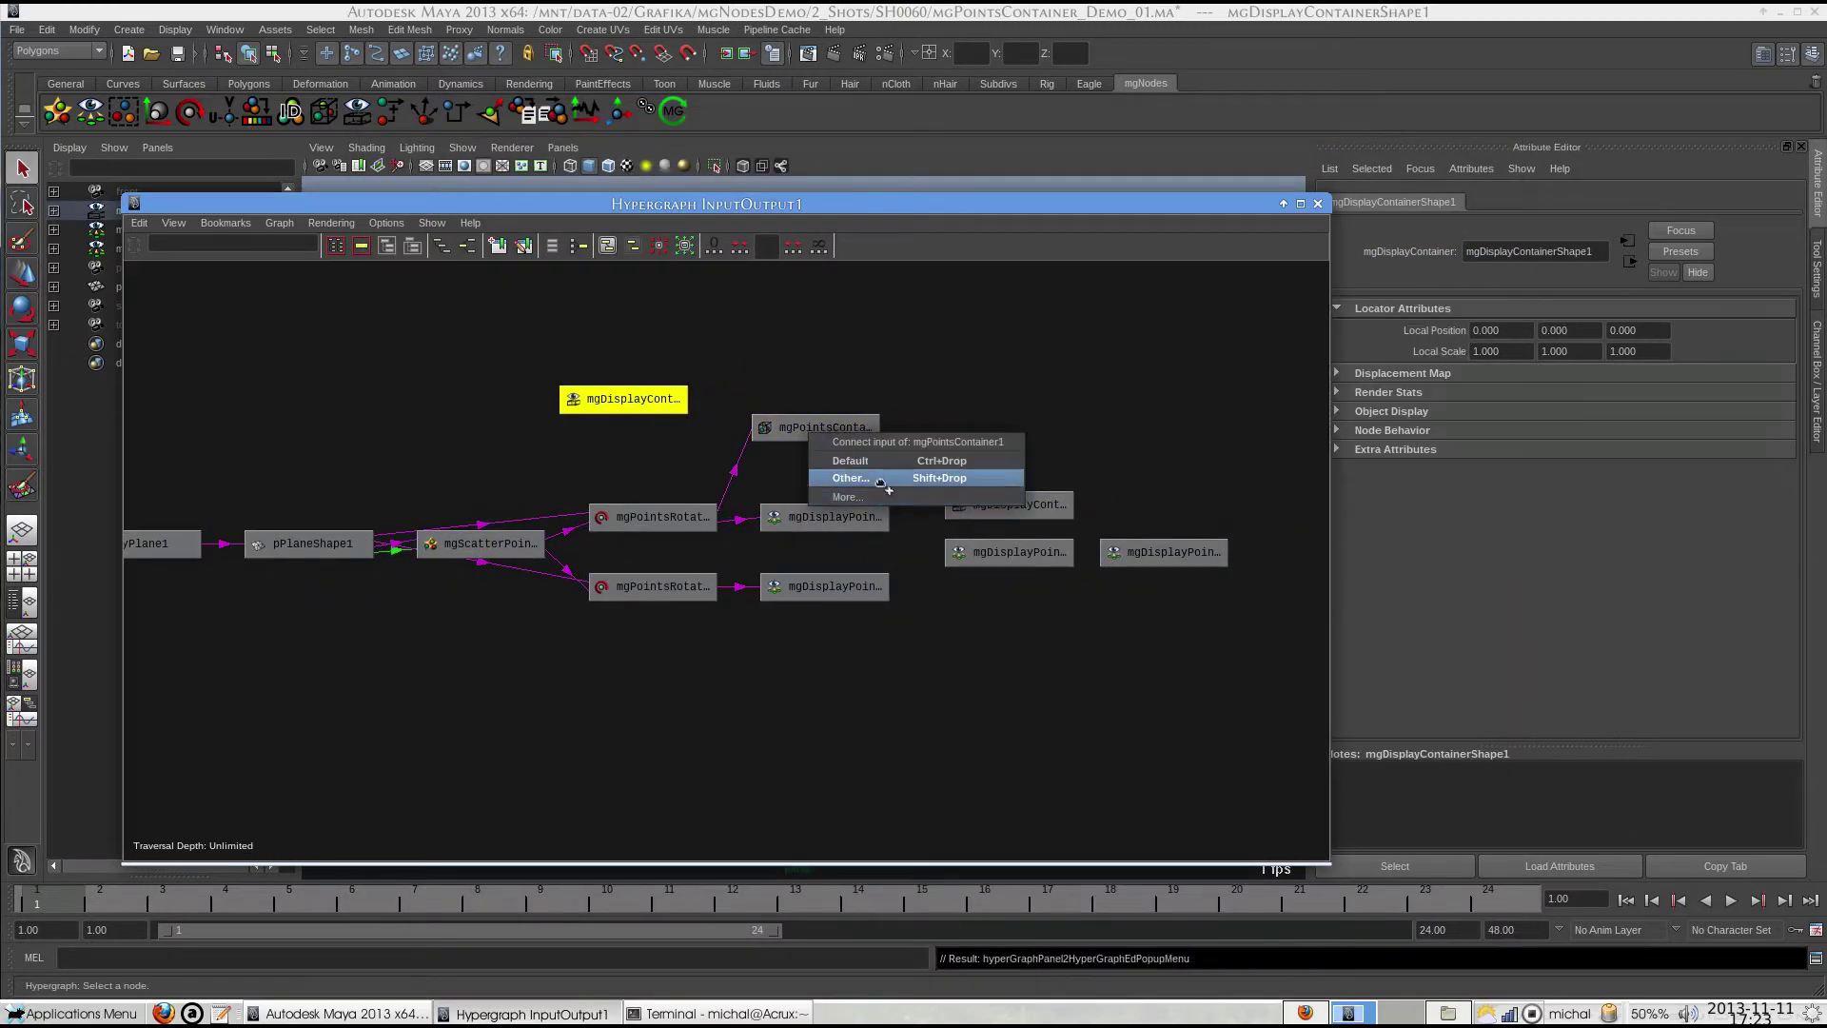
pyautogui.click(880, 479)
pyautogui.scroll(-12, 495, 413)
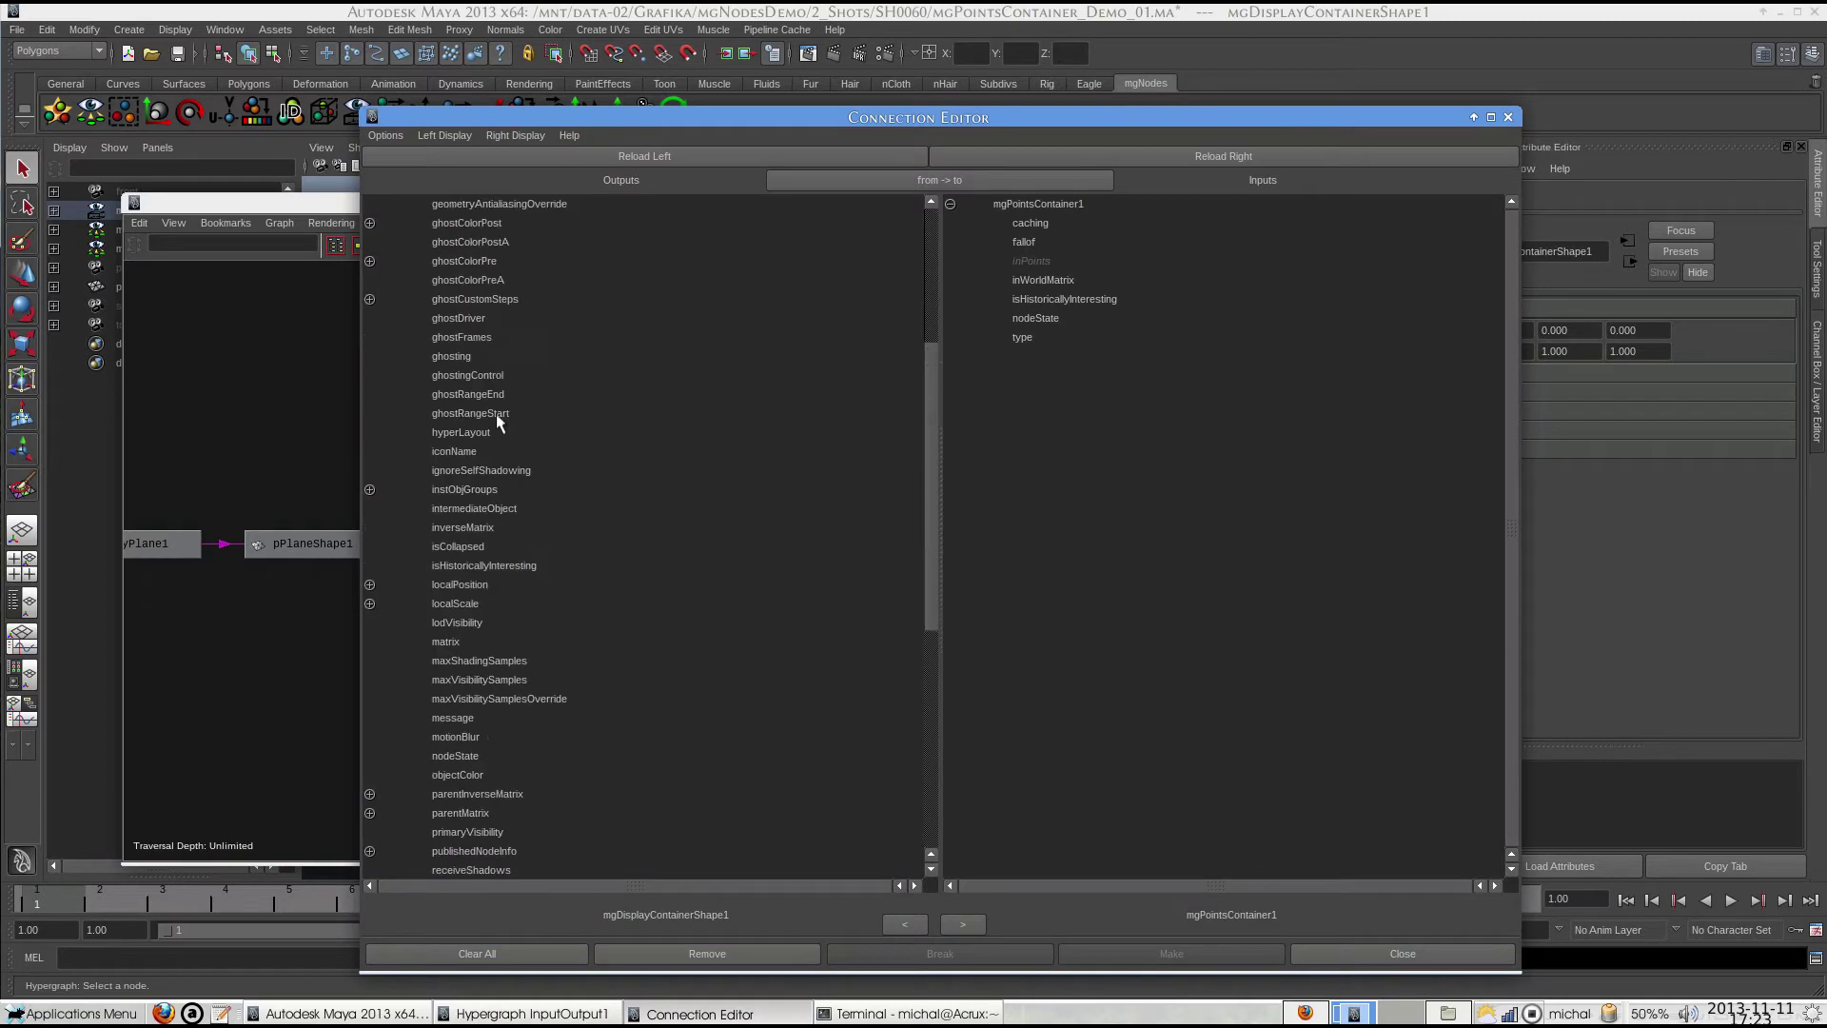
pyautogui.click(447, 641)
pyautogui.click(948, 339)
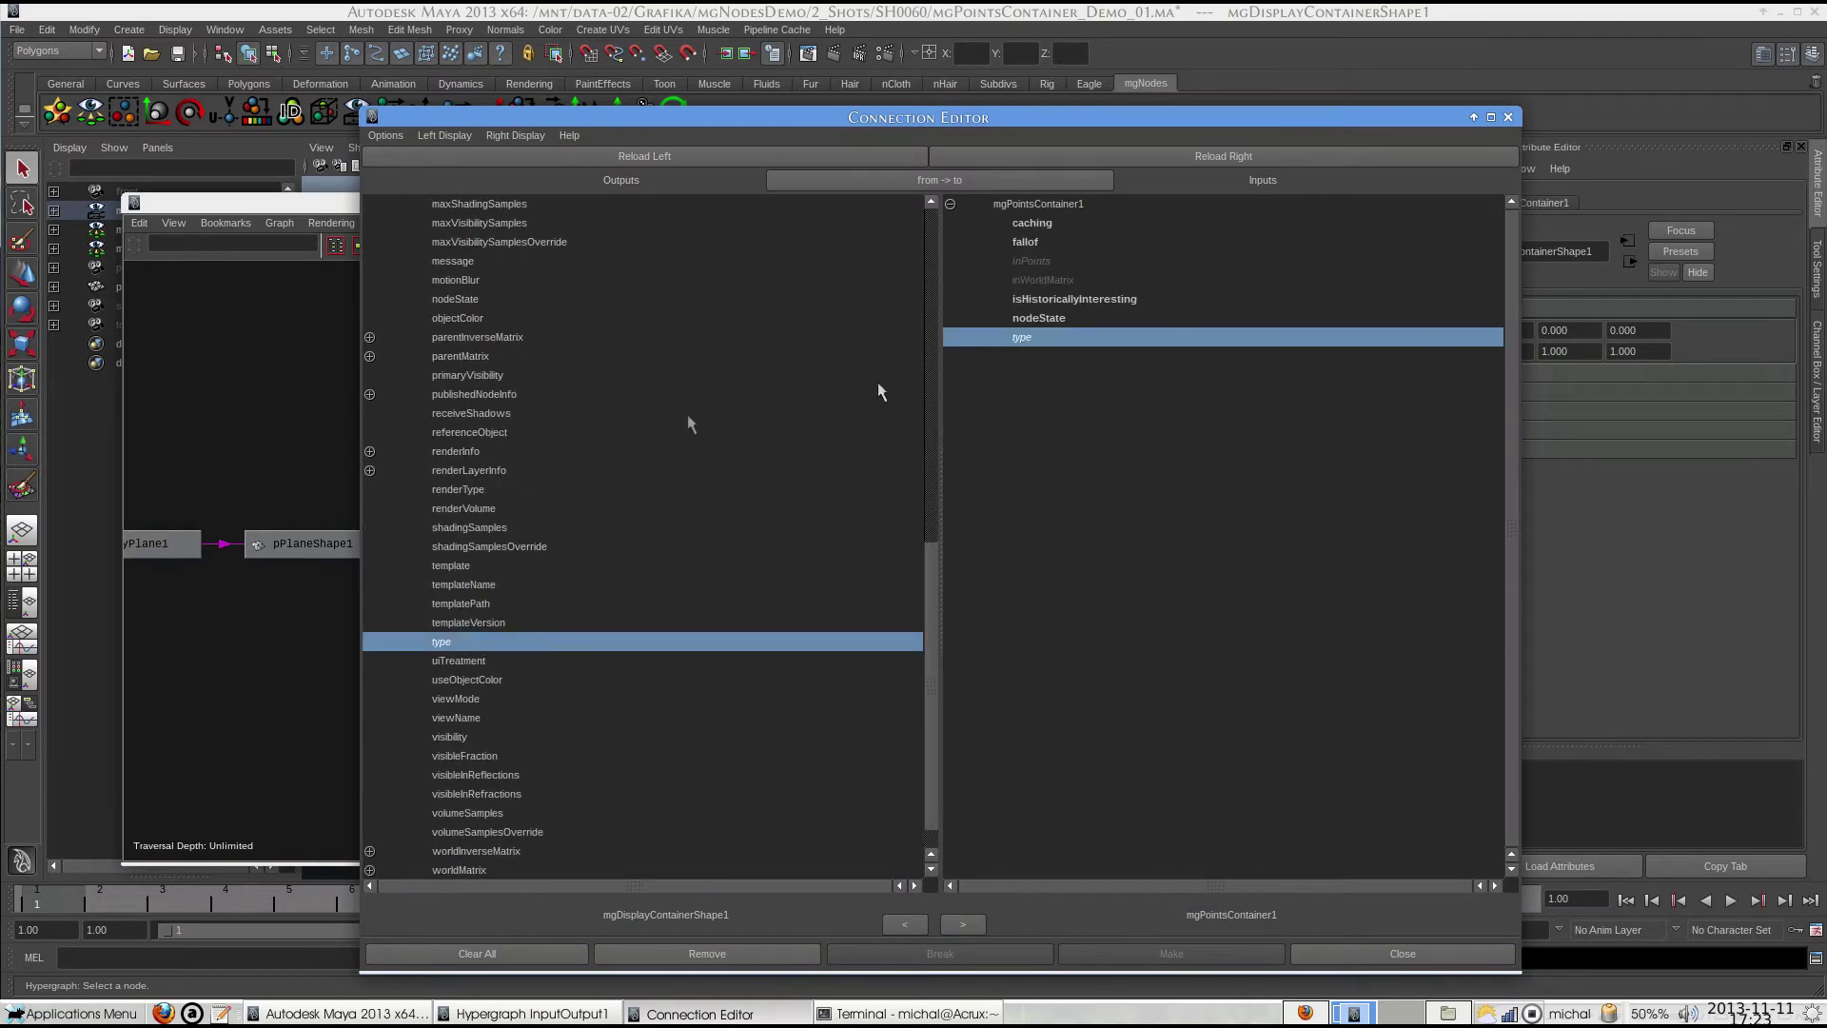
# Connect mgDisplayContainerShape1's fallof to mgPointsContainer1's fallof and its worldMatrix to inWorldMatrix.
pyautogui.scroll(12, 570, 420)
pyautogui.click(470, 488)
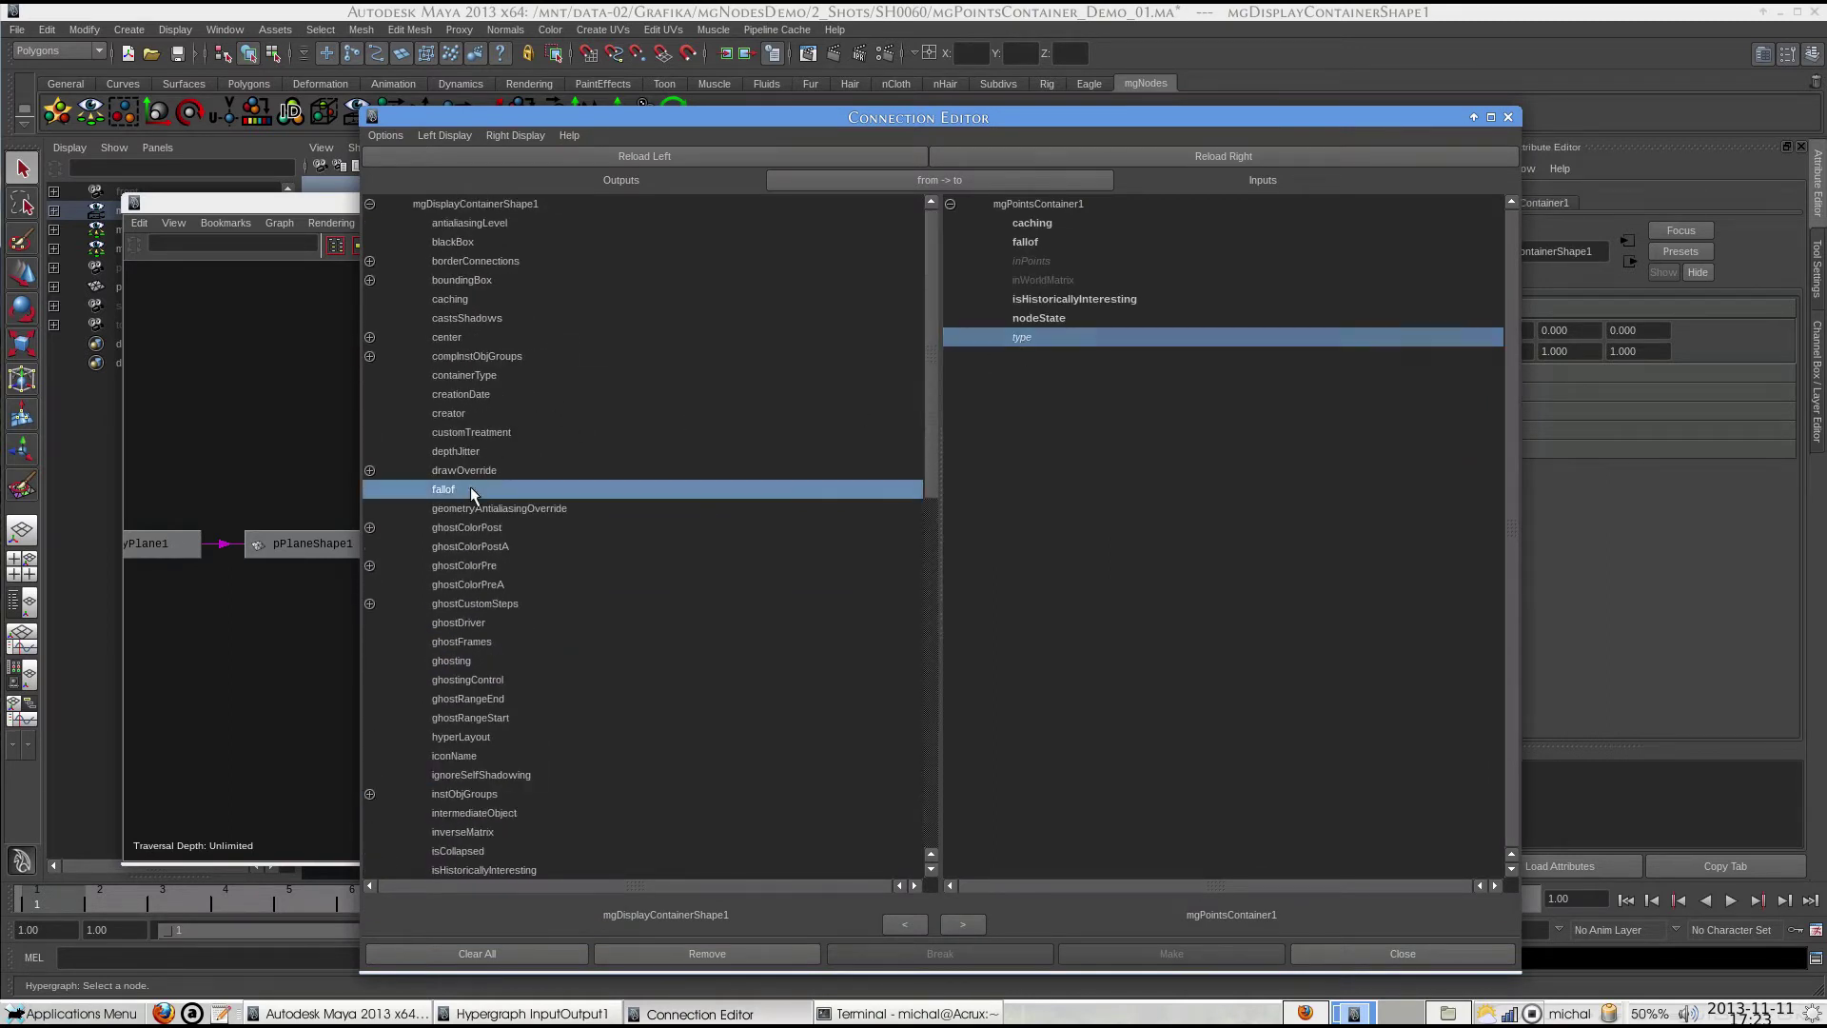
pyautogui.click(1026, 242)
pyautogui.scroll(-10, 505, 607)
pyautogui.click(466, 834)
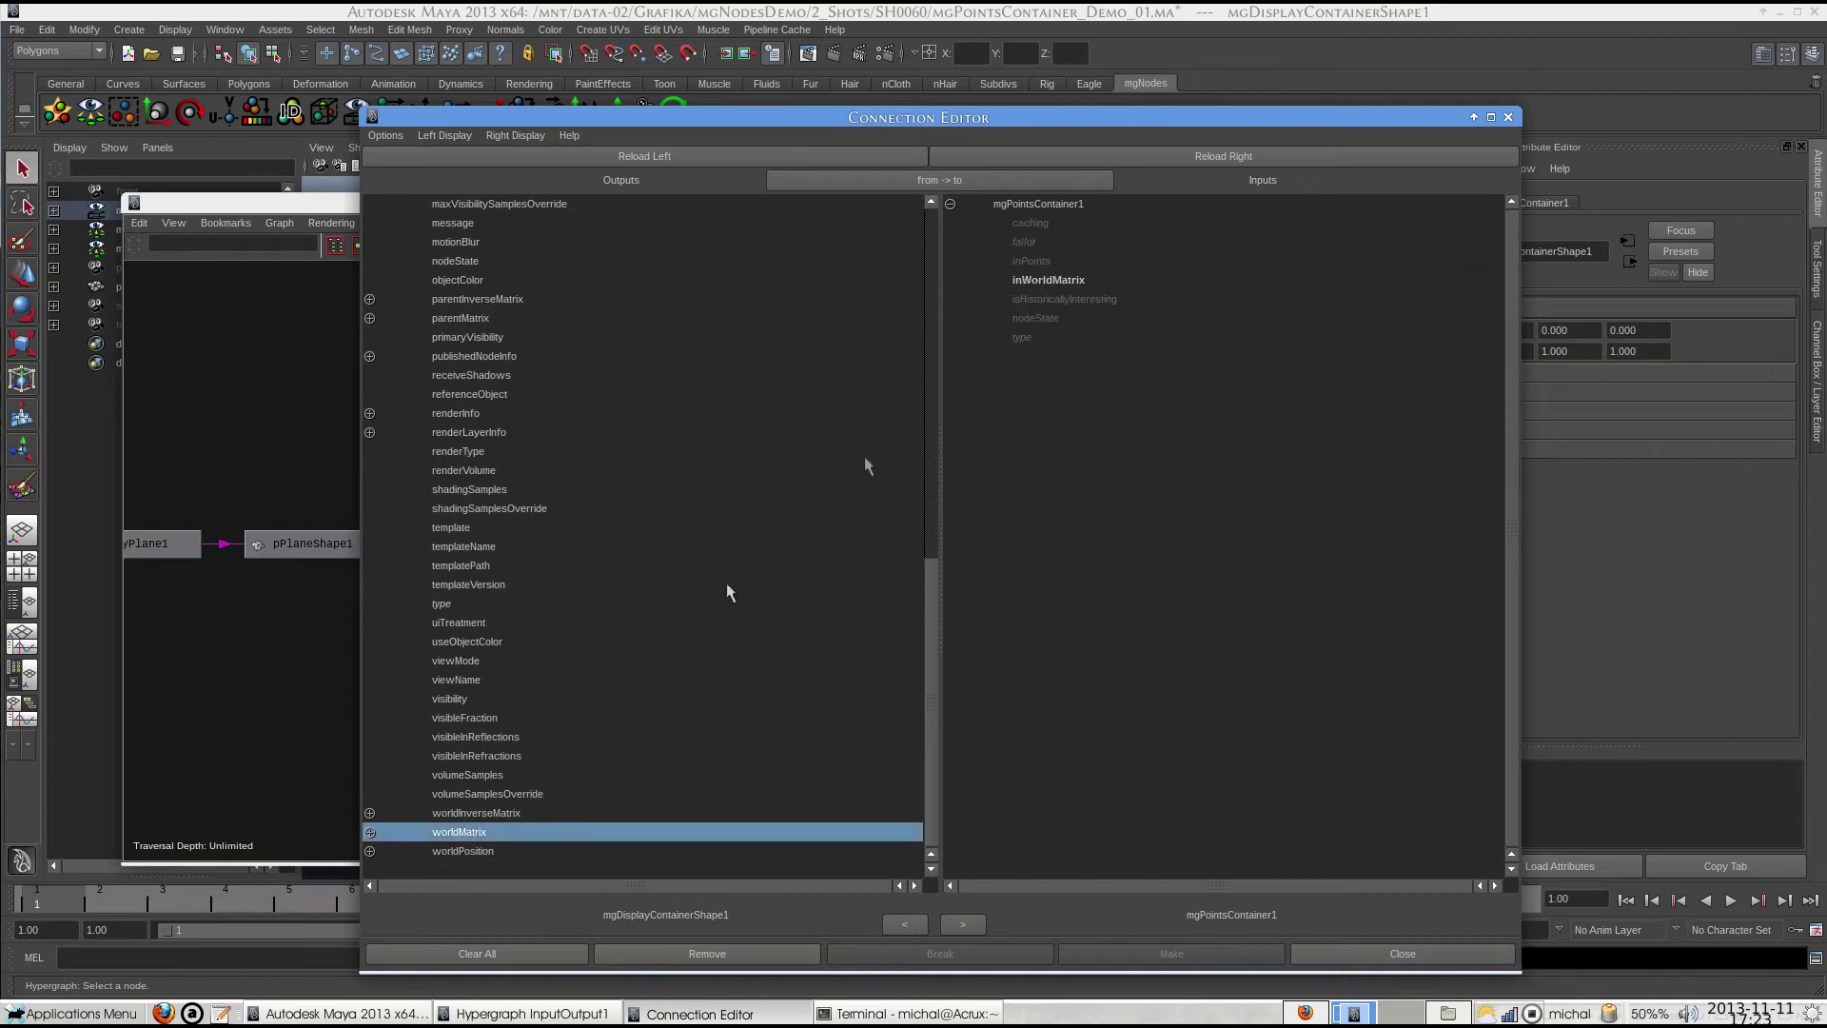
pyautogui.click(1047, 280)
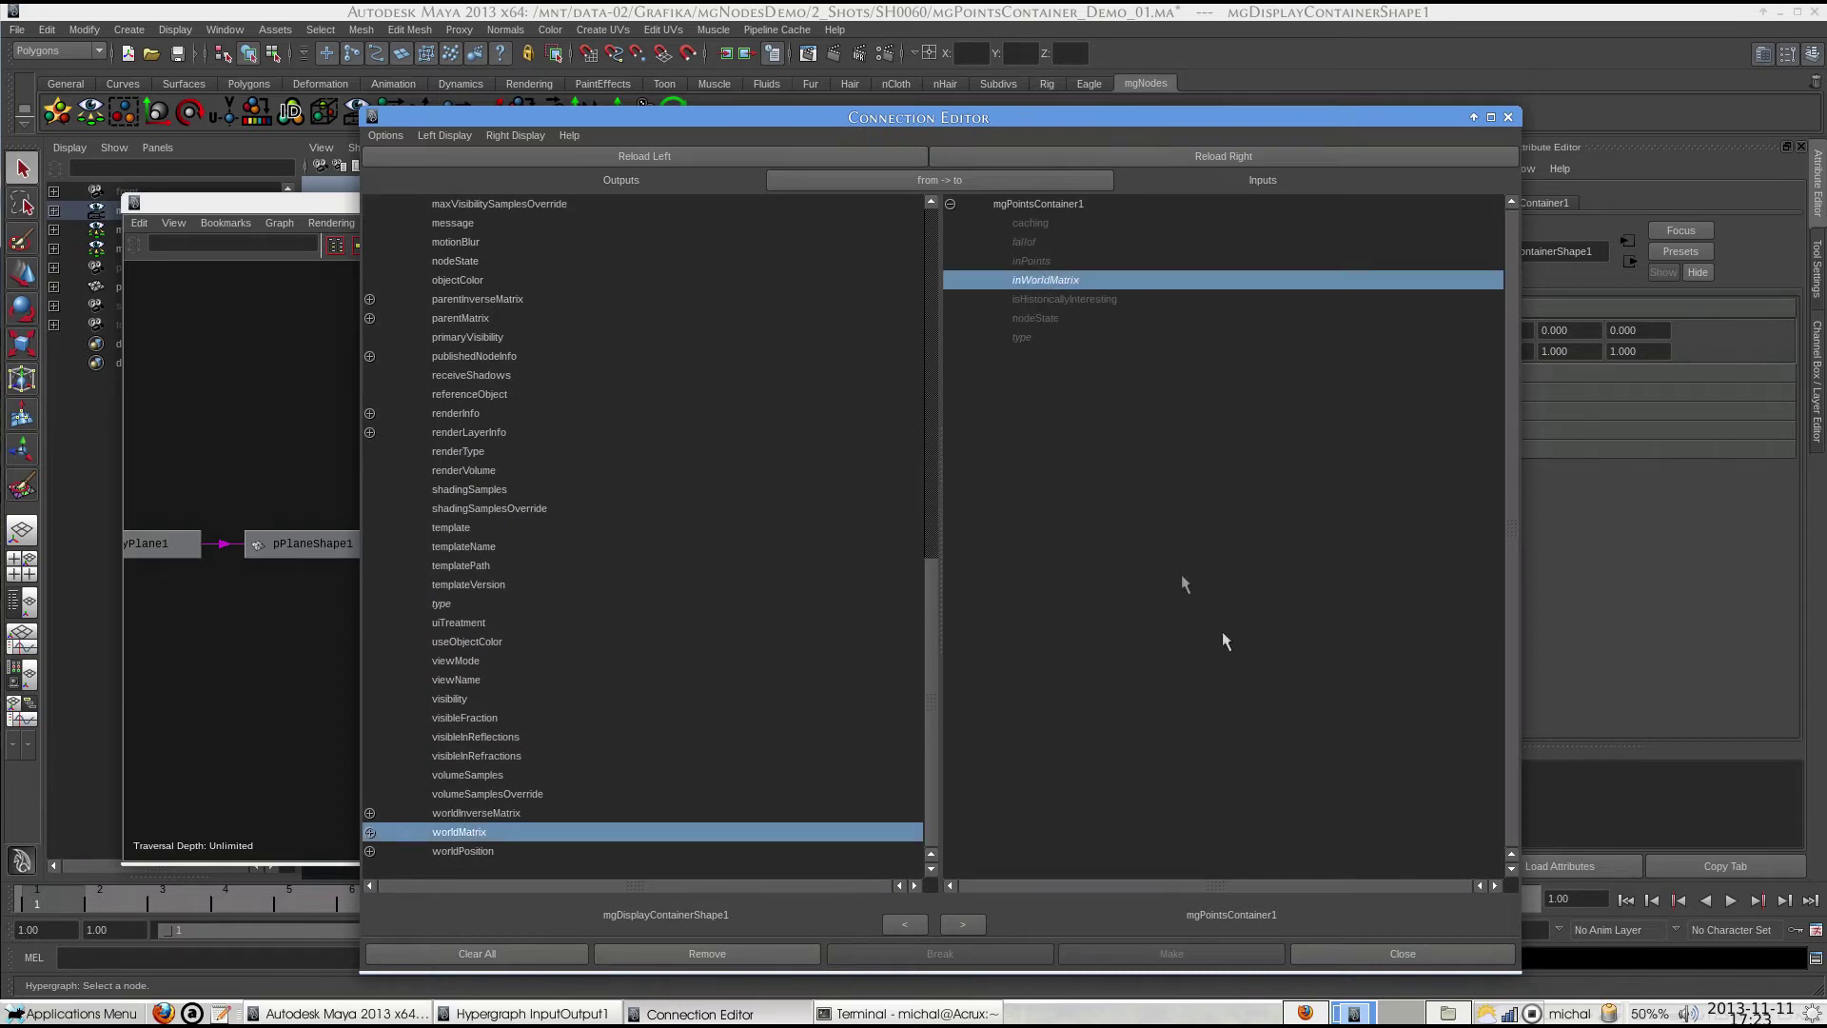
pyautogui.click(1343, 953)
pyautogui.click(1317, 204)
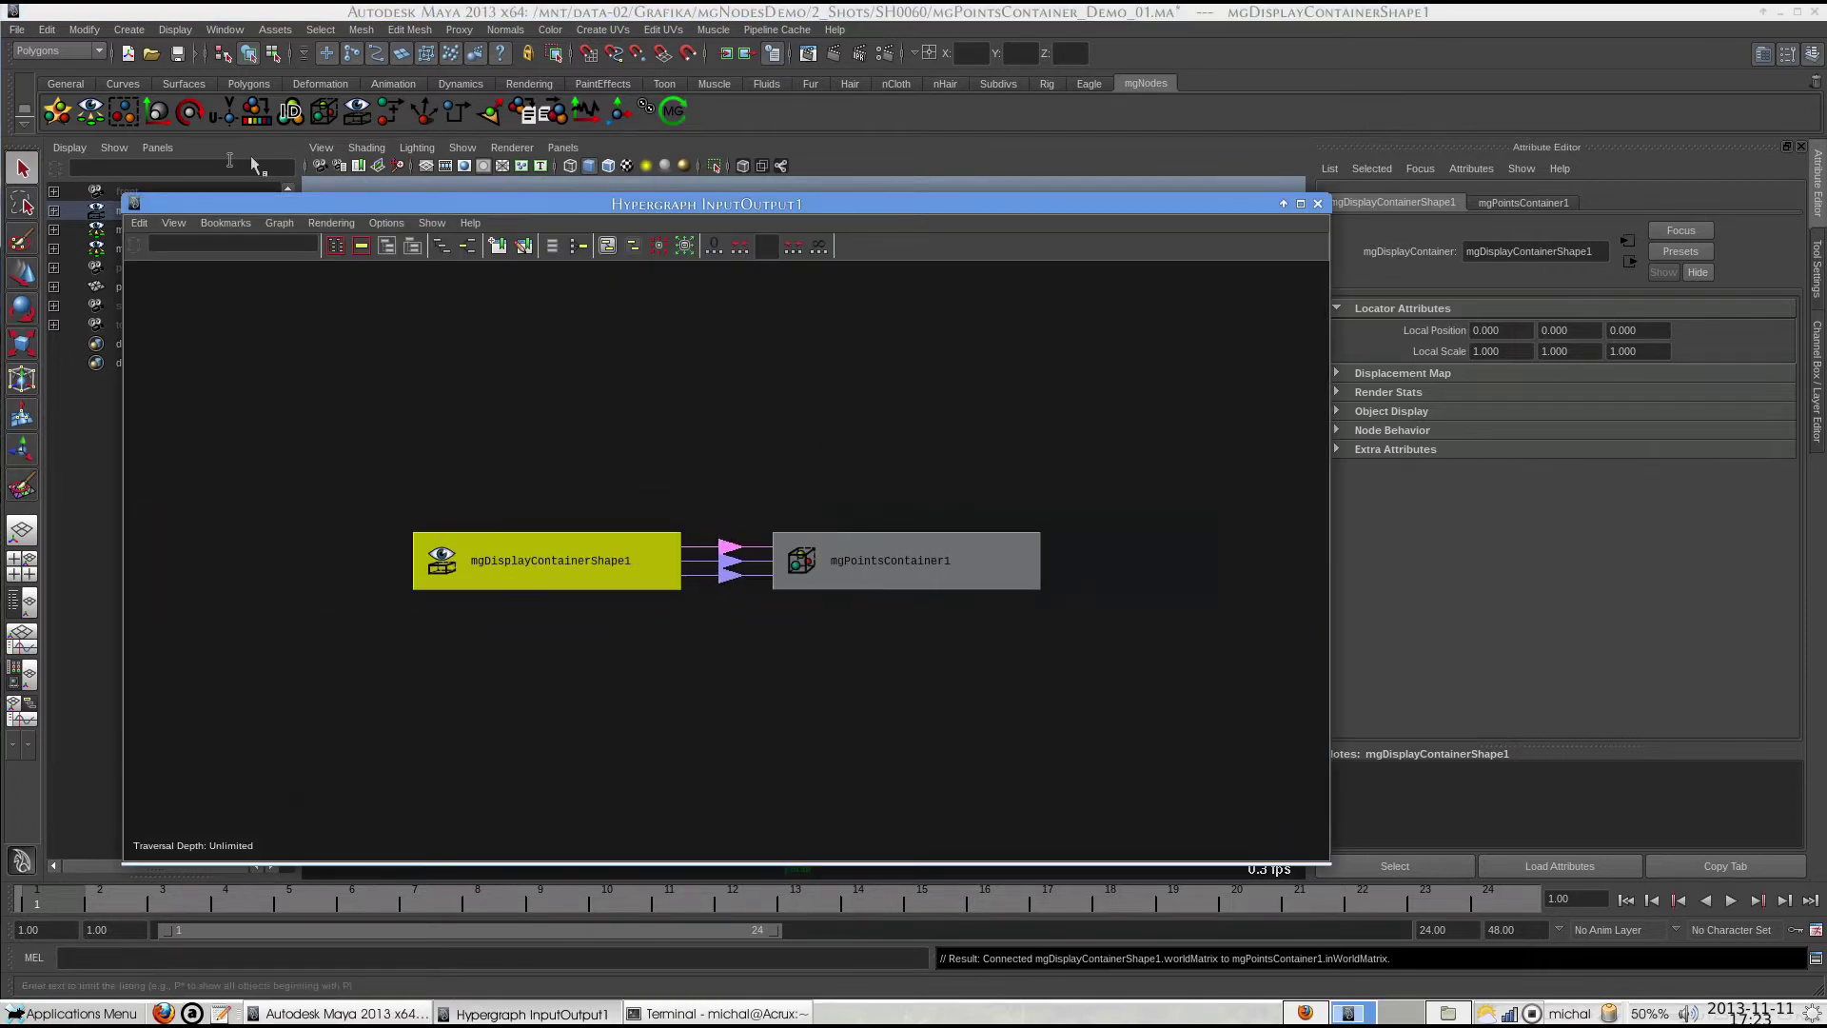
# Create another mgDisplayPoints node and connect mgPointsContainer1's outPoints to its inPoints.
pyautogui.click(96, 112)
pyautogui.click(1037, 476)
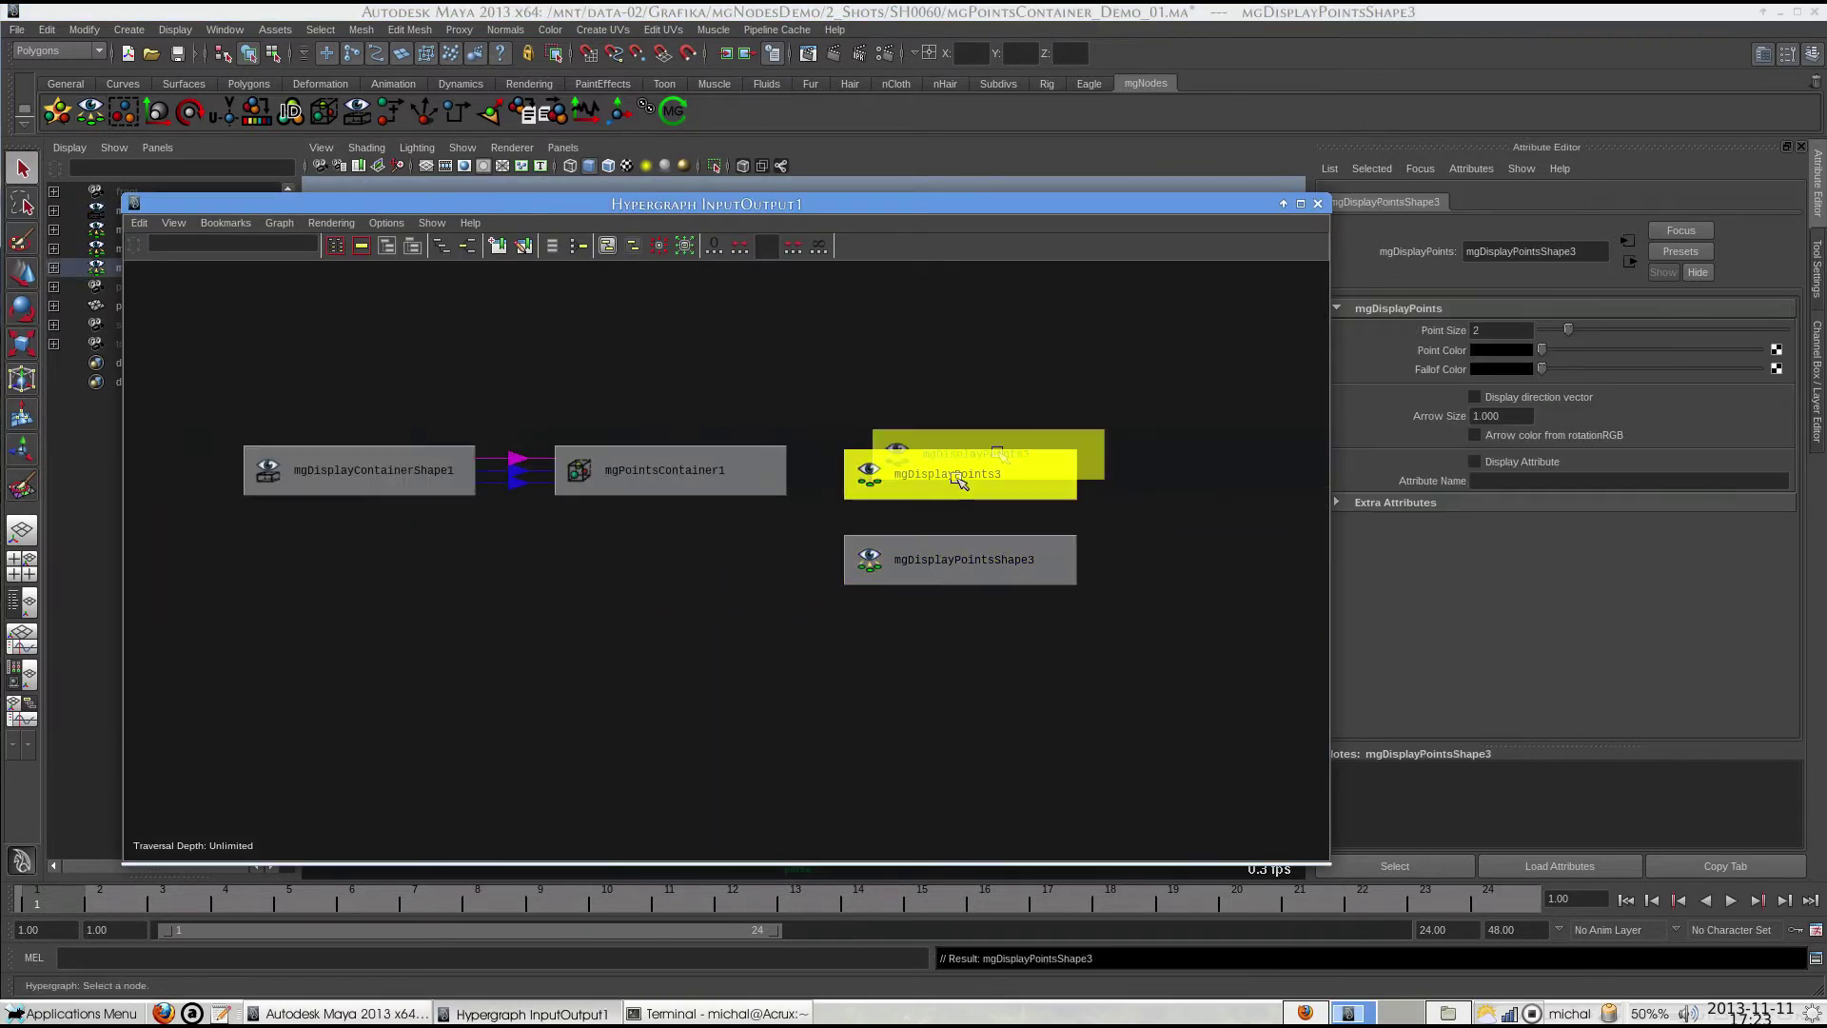
pyautogui.moveTo(666, 470); pyautogui.dragTo(947, 487, button='middle')
pyautogui.click(1008, 571)
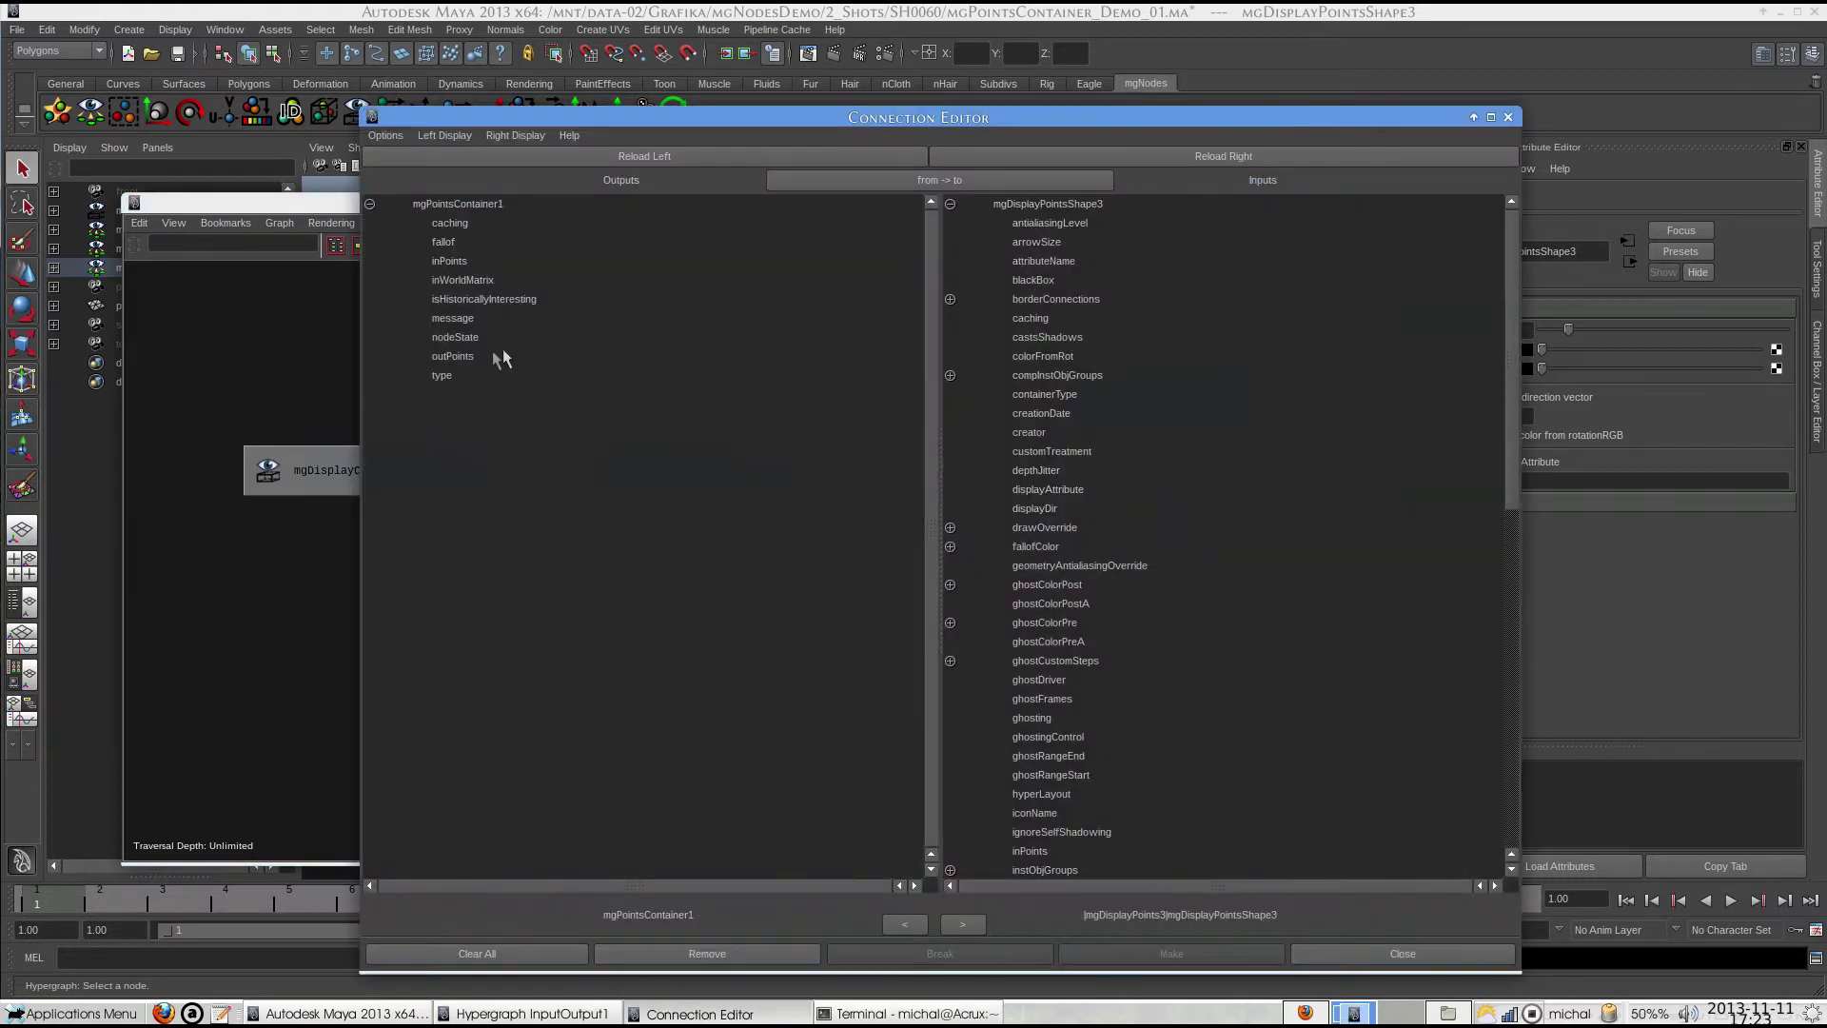
pyautogui.click(453, 355)
pyautogui.click(1058, 848)
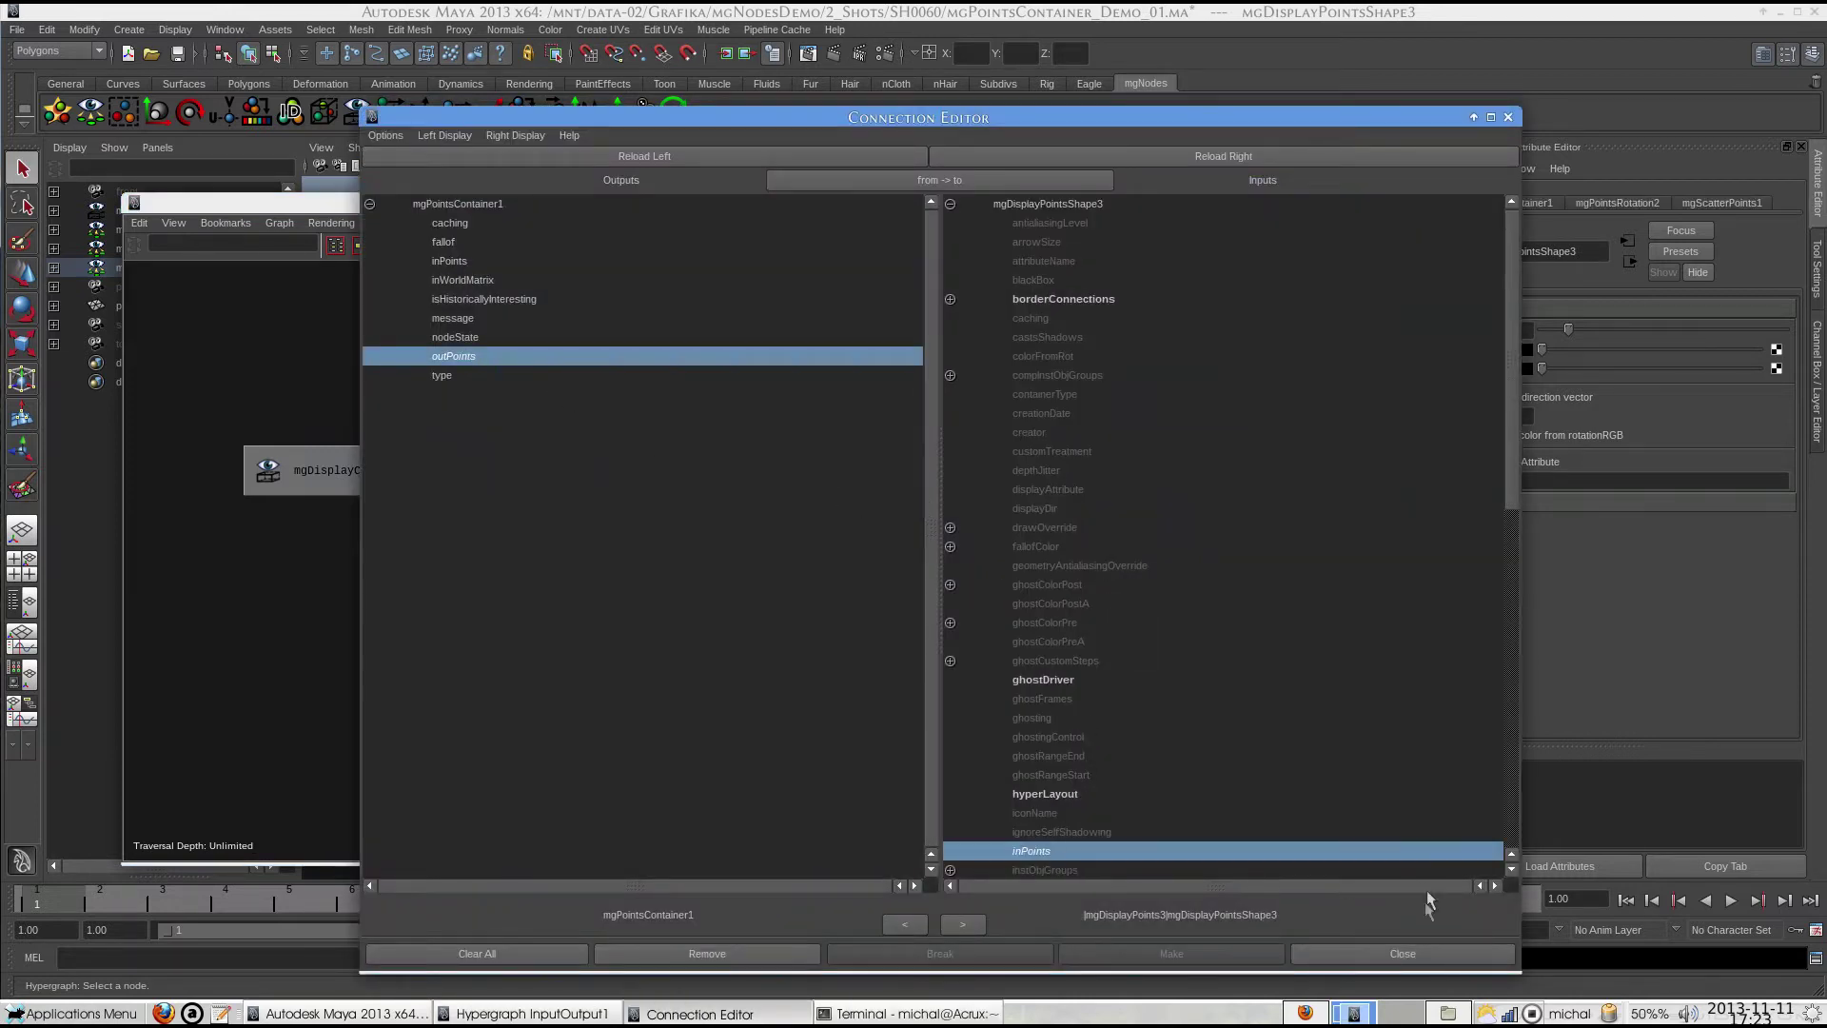
pyautogui.click(1403, 953)
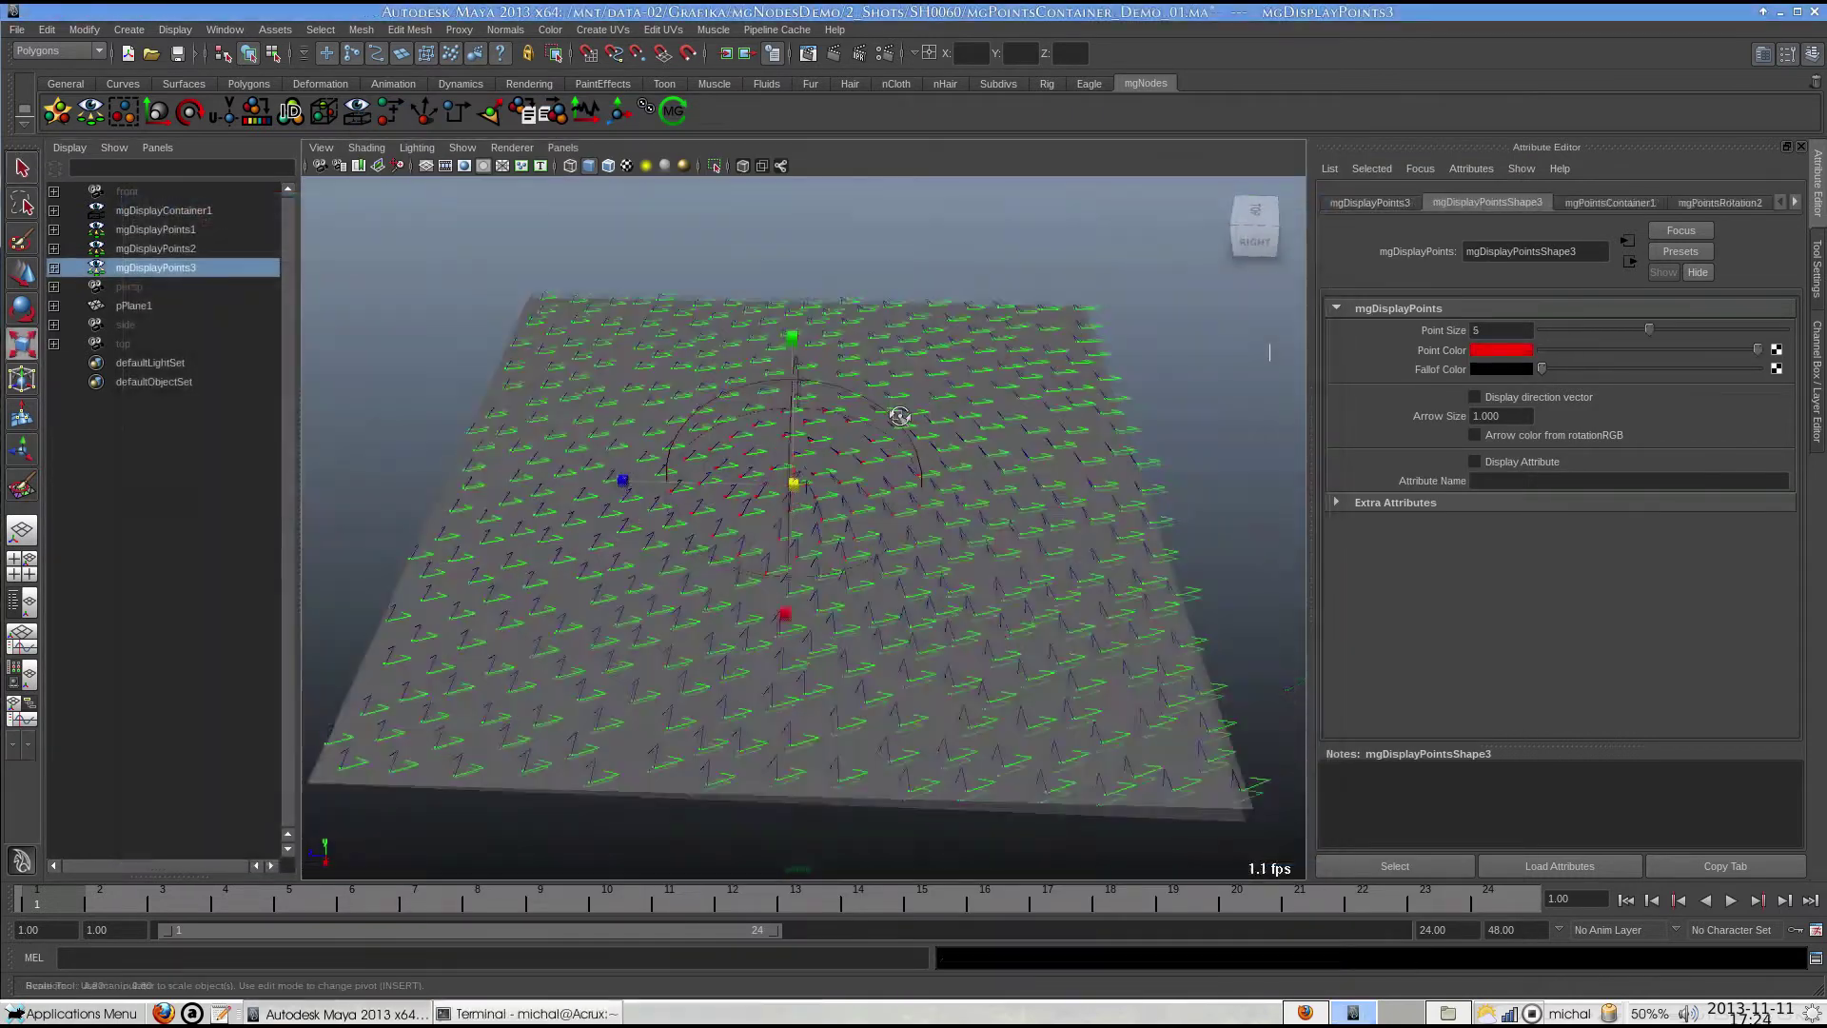
# Set mgDisplayPoints3's point size to 9 and switch the viewport to wireframe display.
pyautogui.keyDown('alt'); pyautogui.moveTo(898, 408); pyautogui.dragTo(1040, 428, button='right'); pyautogui.keyUp('alt')
pyautogui.moveTo(1649, 330); pyautogui.dragTo(1676, 330)
pyautogui.keyDown('alt'); pyautogui.moveTo(885, 379); pyautogui.dragTo(728, 385, button='right'); pyautogui.keyUp('alt')
pyautogui.keyDown('alt'); pyautogui.moveTo(728, 385); pyautogui.dragTo(712, 414); pyautogui.keyUp('alt')
pyautogui.press('4')
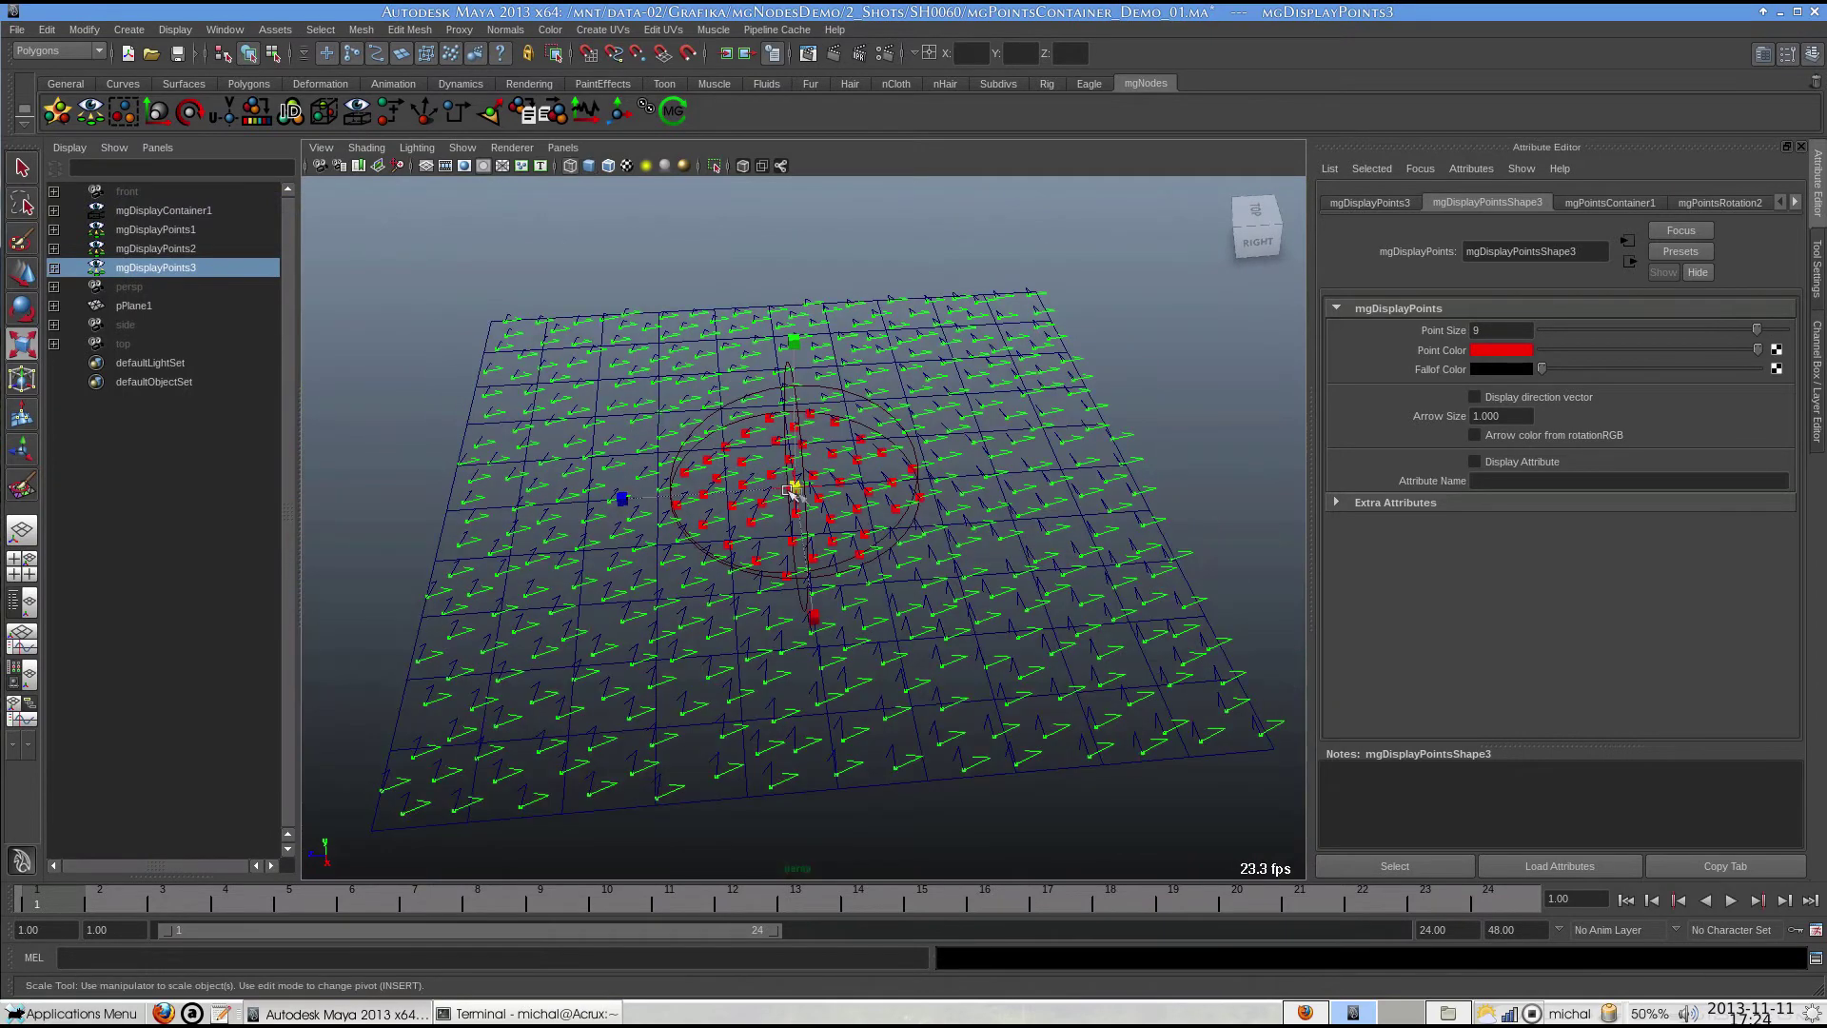
# Move the mgDisplayContainer1 sphere to different spots over the scattered points and return the viewport to shaded display.
pyautogui.click(792, 489)
pyautogui.press('w')
pyautogui.moveTo(678, 494); pyautogui.dragTo(715, 484)
pyautogui.keyDown('alt'); pyautogui.moveTo(785, 547); pyautogui.dragTo(880, 502); pyautogui.keyUp('alt')
pyautogui.keyDown('alt'); pyautogui.moveTo(881, 516); pyautogui.dragTo(856, 557); pyautogui.keyUp('alt')
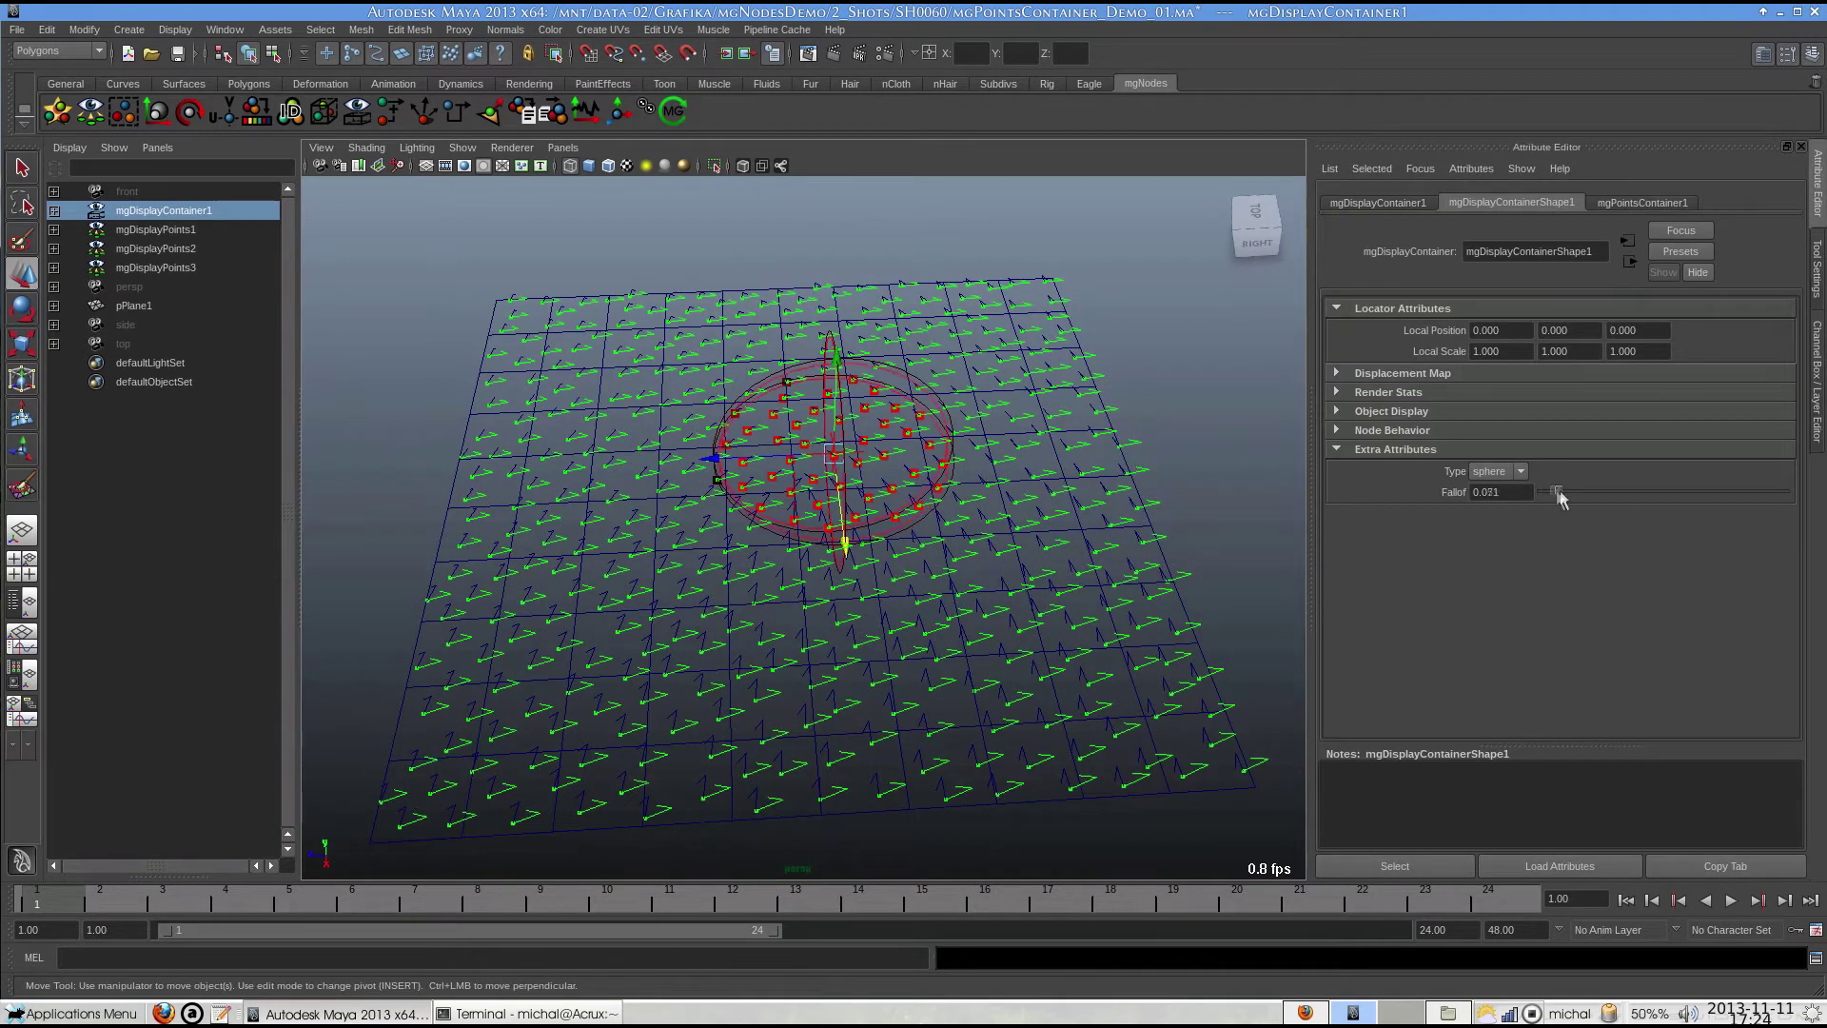
pyautogui.press('5')
pyautogui.moveTo(885, 460); pyautogui.dragTo(652, 463)
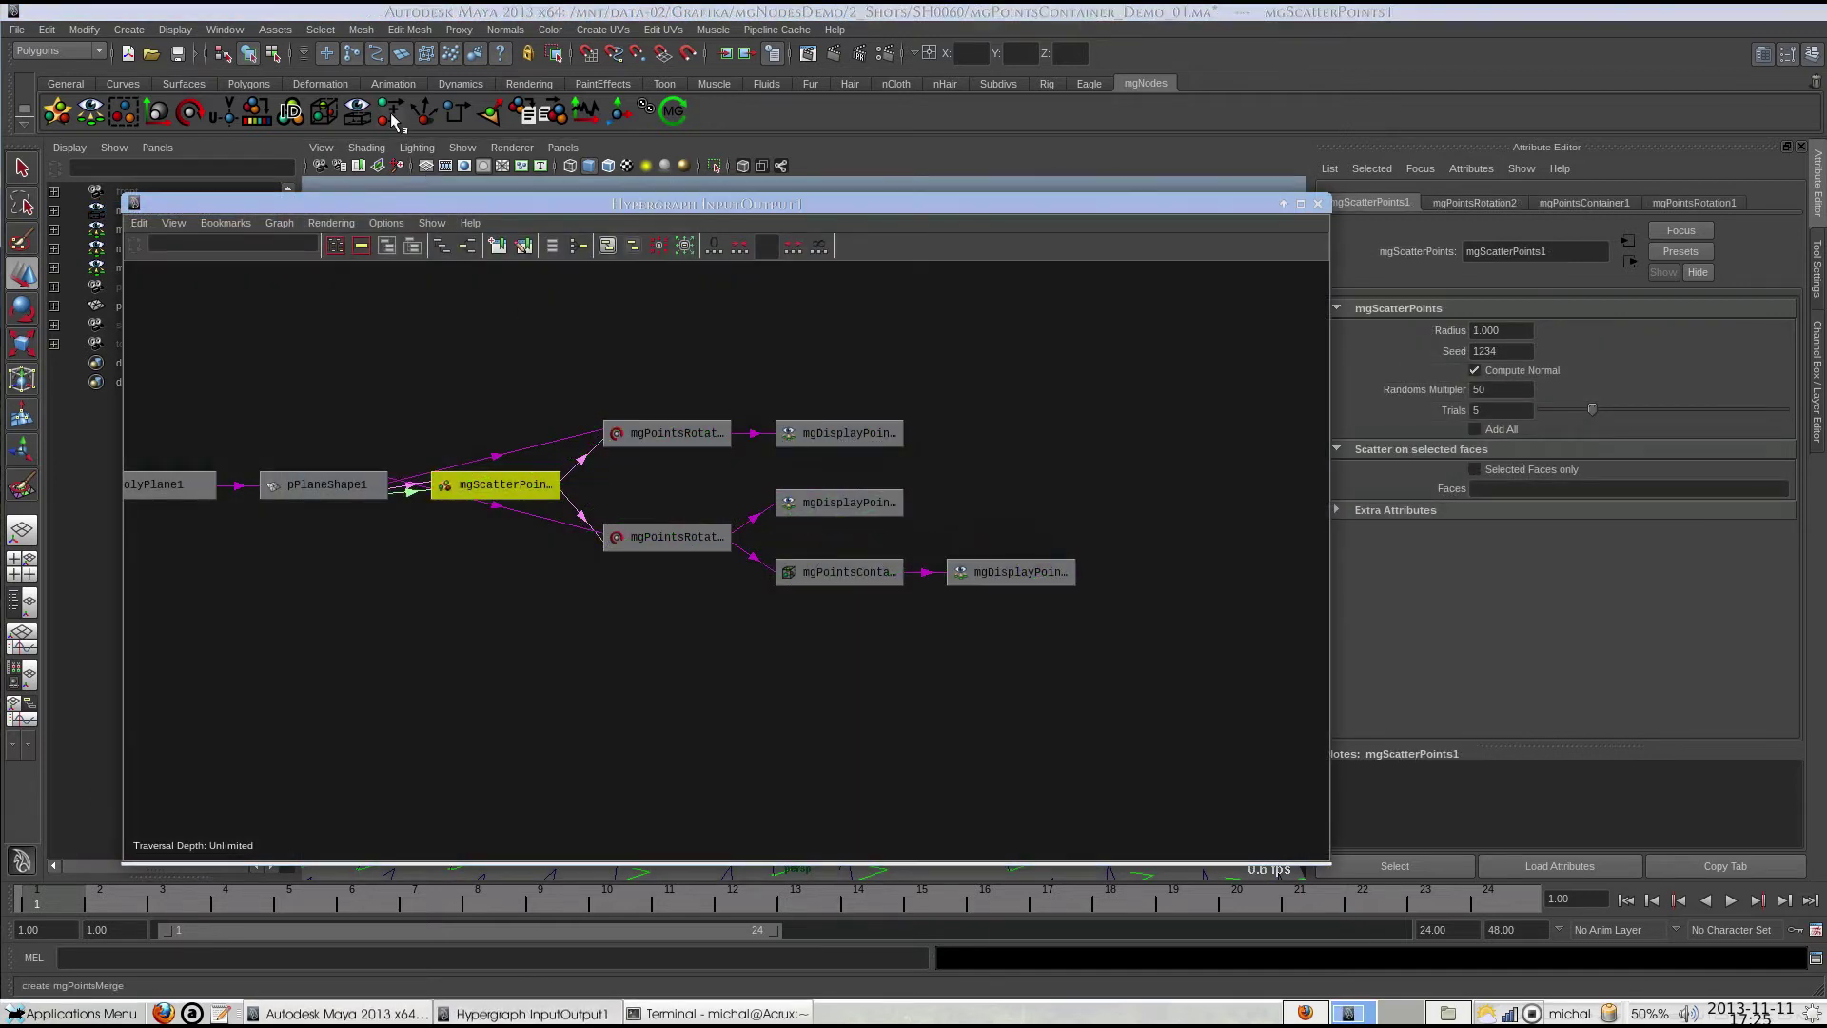
# Create an mgPointsMerge node and connect mgPointsRotation1's outPoints to its inPoints1.
pyautogui.click(390, 110)
pyautogui.moveTo(1063, 394); pyautogui.dragTo(844, 613)
pyautogui.moveTo(495, 546); pyautogui.dragTo(790, 610, button='middle')
pyautogui.click(859, 673)
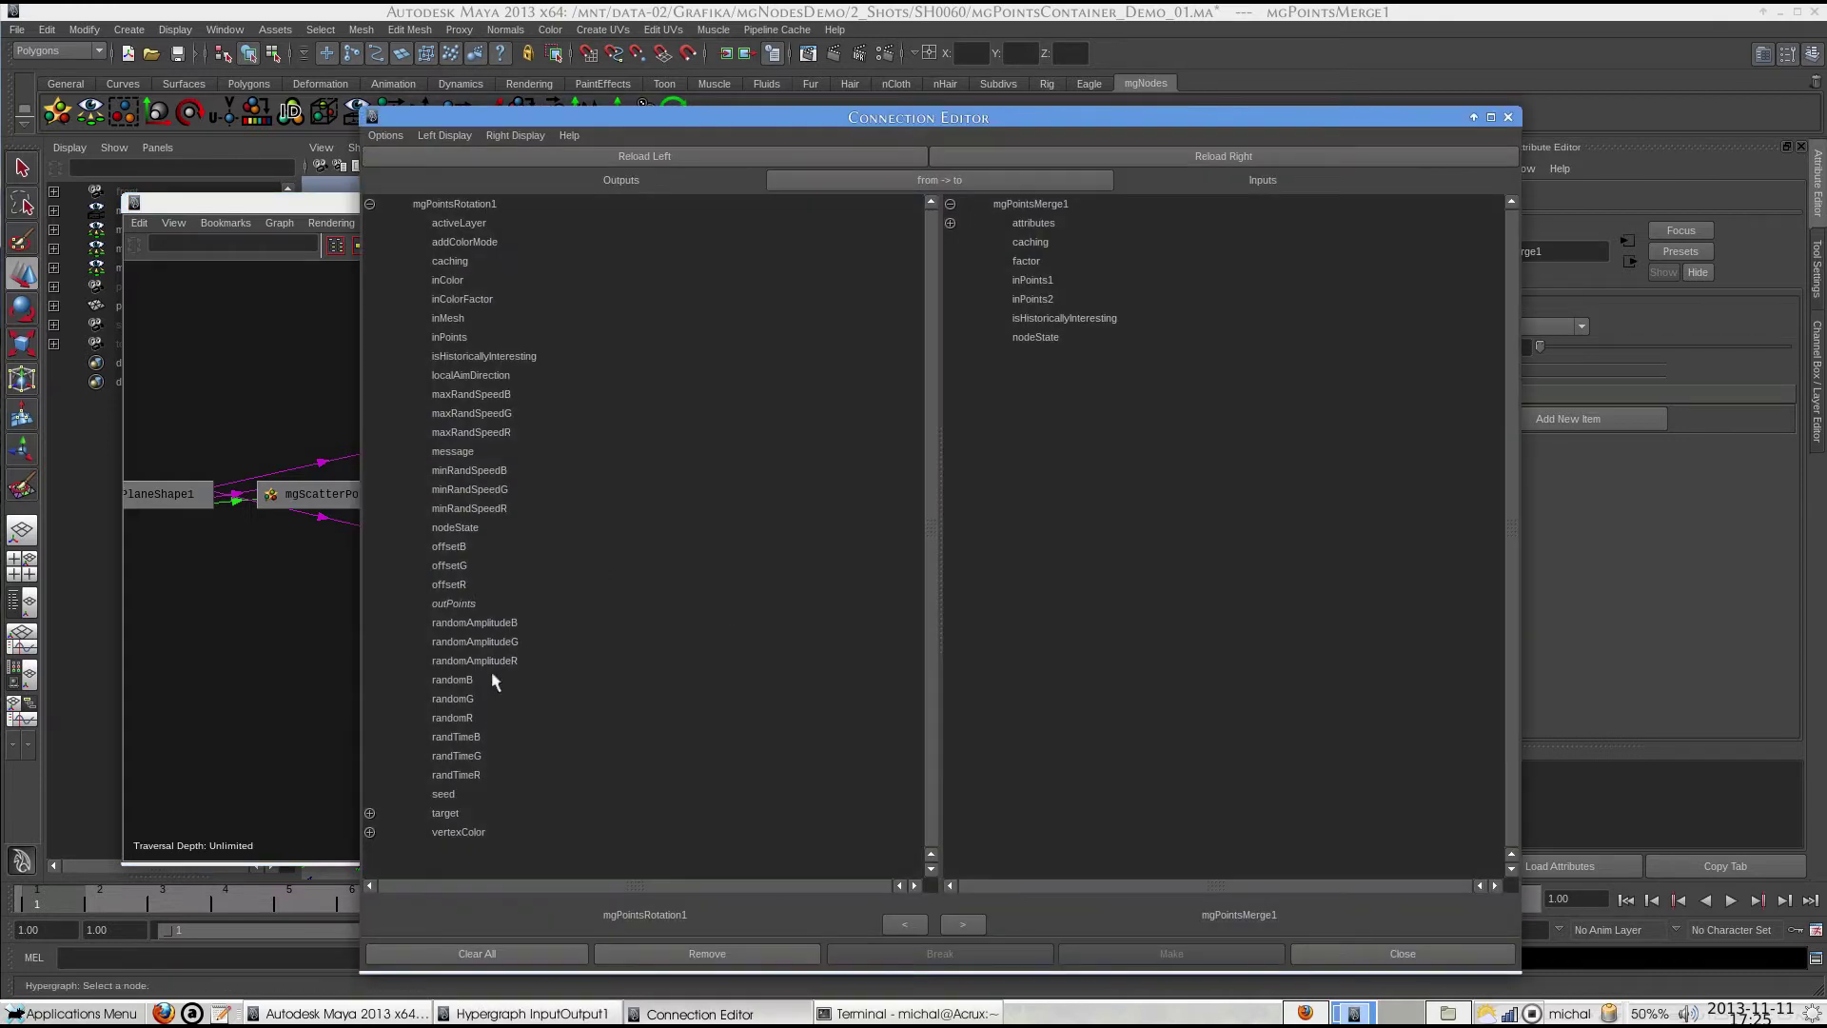
pyautogui.click(454, 603)
pyautogui.click(1032, 280)
pyautogui.click(1321, 952)
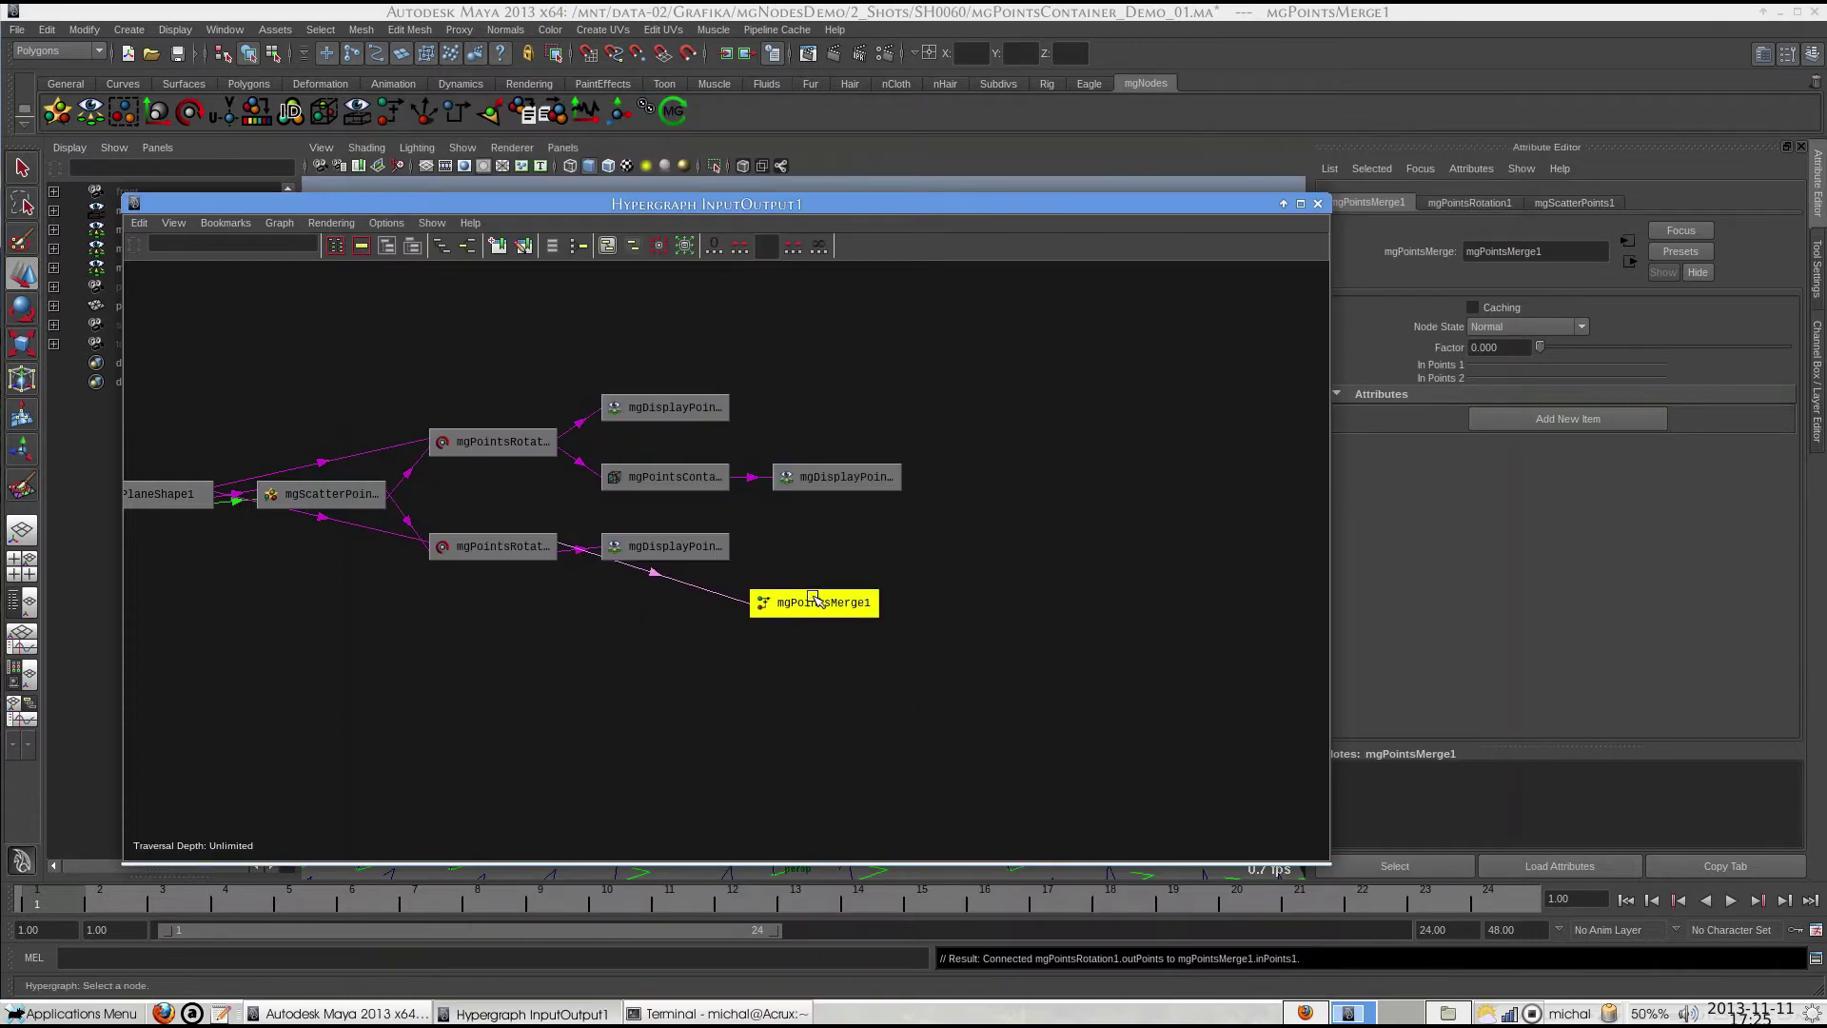
# Connect mgPointsContainer1's outPoints to the inPoints2 of mgPointsMerge1.
pyautogui.moveTo(666, 477); pyautogui.dragTo(826, 607, button='middle')
pyautogui.click(885, 620)
pyautogui.click(454, 356)
pyautogui.click(1033, 298)
pyautogui.click(1353, 948)
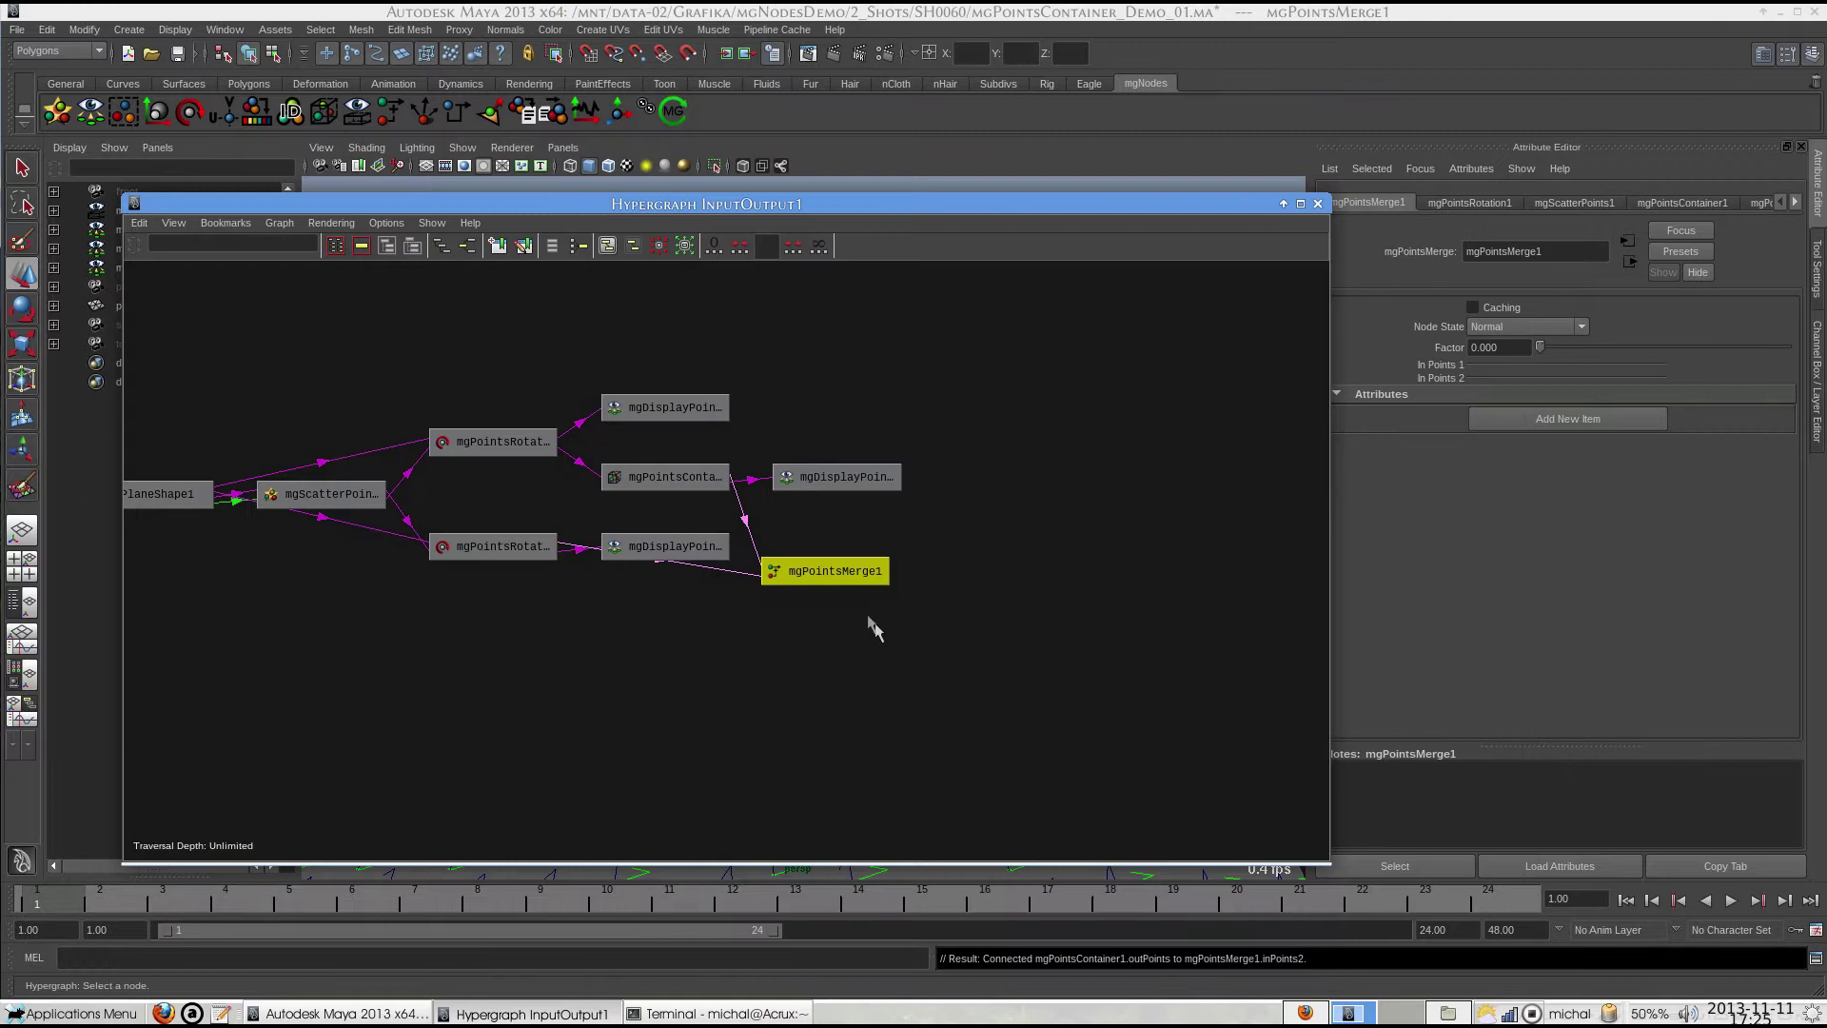
# Create another mgDisplayPoints node and connect mgPointsMerge1's outPoints to its inPoints.
pyautogui.click(91, 111)
pyautogui.moveTo(970, 440); pyautogui.dragTo(980, 526)
pyautogui.moveTo(790, 533); pyautogui.dragTo(972, 521, button='middle')
pyautogui.click(1095, 592)
pyautogui.click(495, 375)
pyautogui.scroll(-5, 1129, 625)
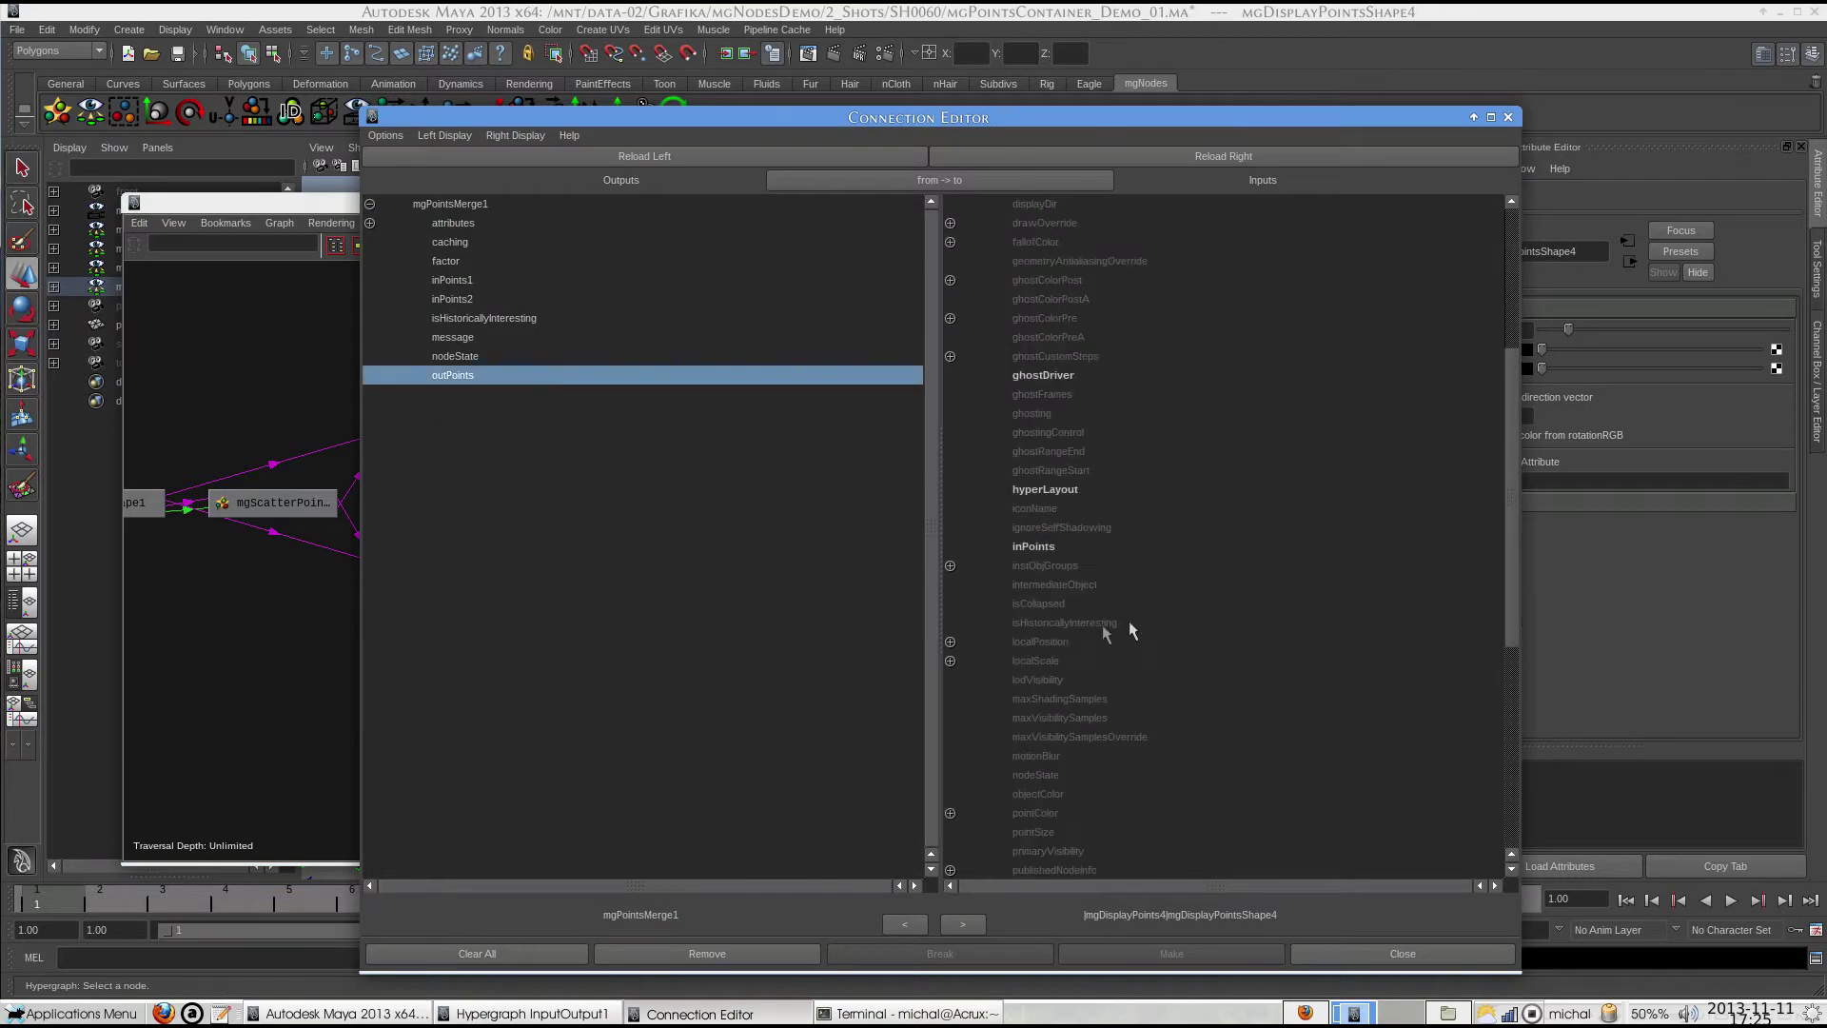
pyautogui.click(1048, 547)
pyautogui.click(1402, 955)
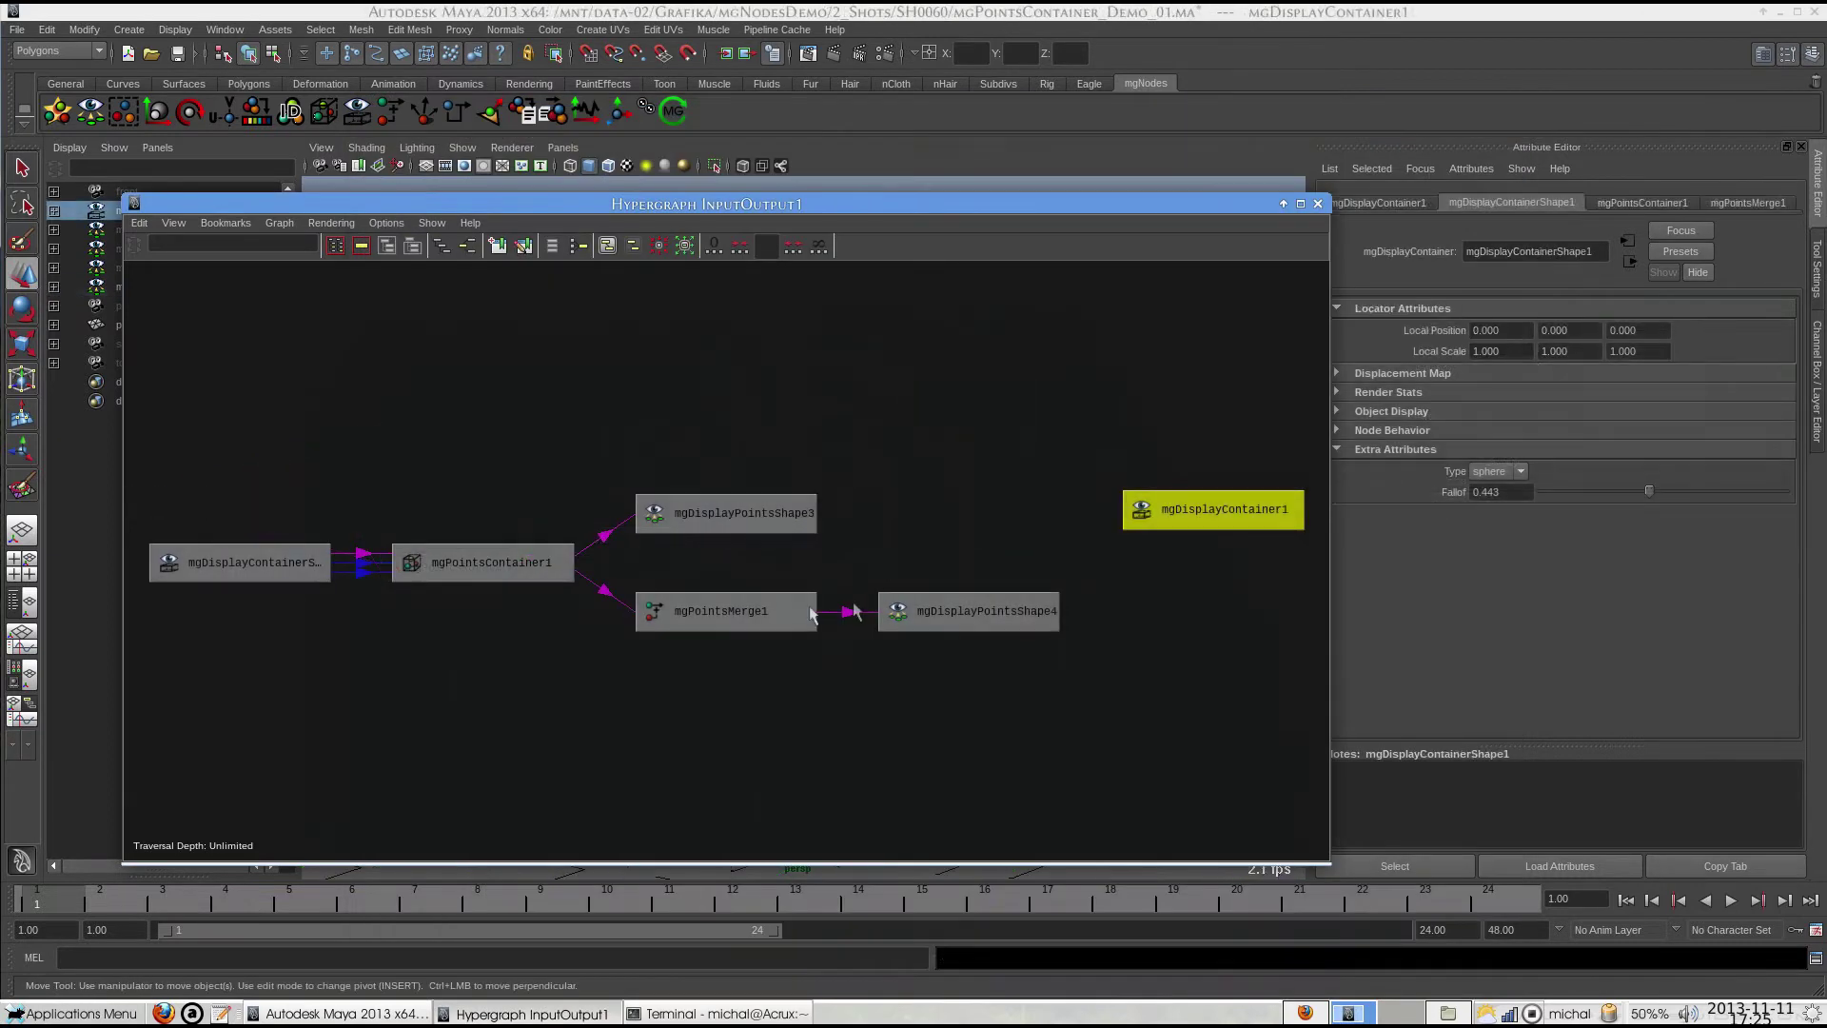
# Close the Hypergraph, add aimDirection to mgPointsMerge1's attributes and raise its Factor to the maximum.
pyautogui.click(1318, 204)
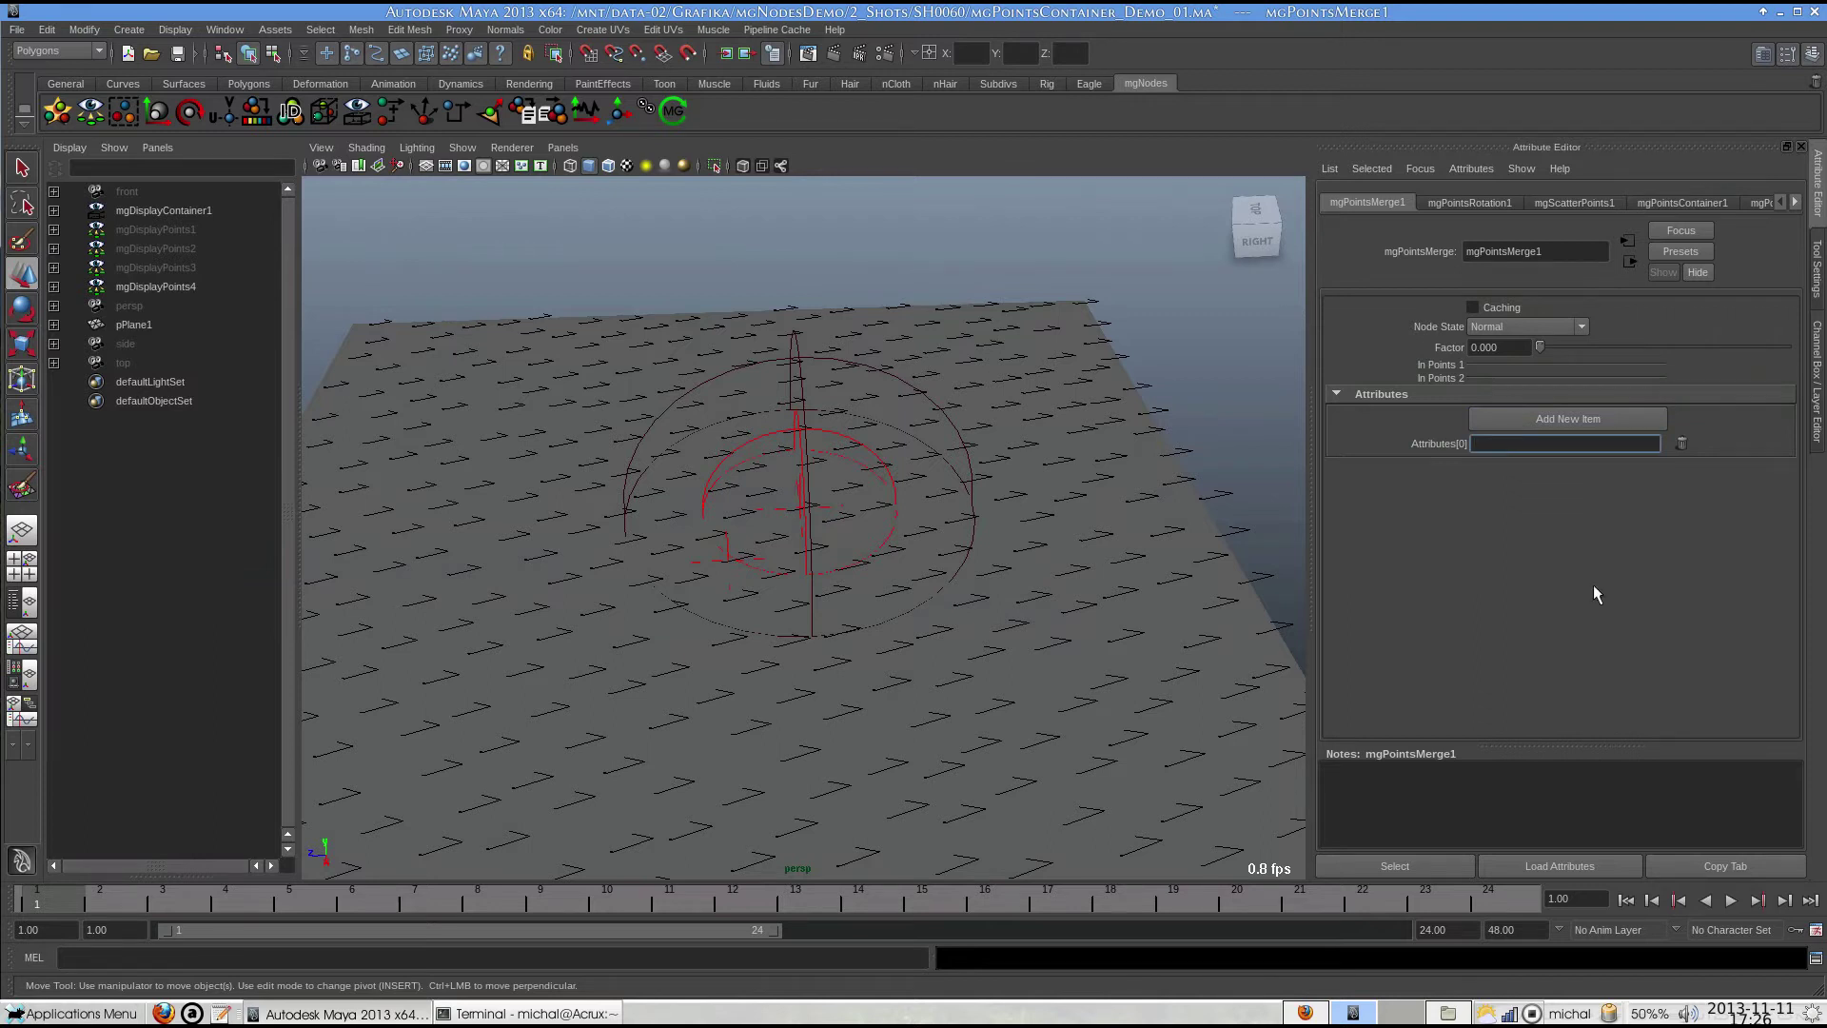
pyautogui.write('aimDirection')
pyautogui.moveTo(1564, 347); pyautogui.dragTo(1786, 347)
# Move the mgDisplayContainer1 sphere across the plane to try the merged directions at different spots.
pyautogui.keyDown('alt'); pyautogui.moveTo(894, 618); pyautogui.dragTo(871, 542); pyautogui.keyUp('alt')
pyautogui.click(207, 210)
pyautogui.moveTo(726, 505); pyautogui.dragTo(1180, 537)
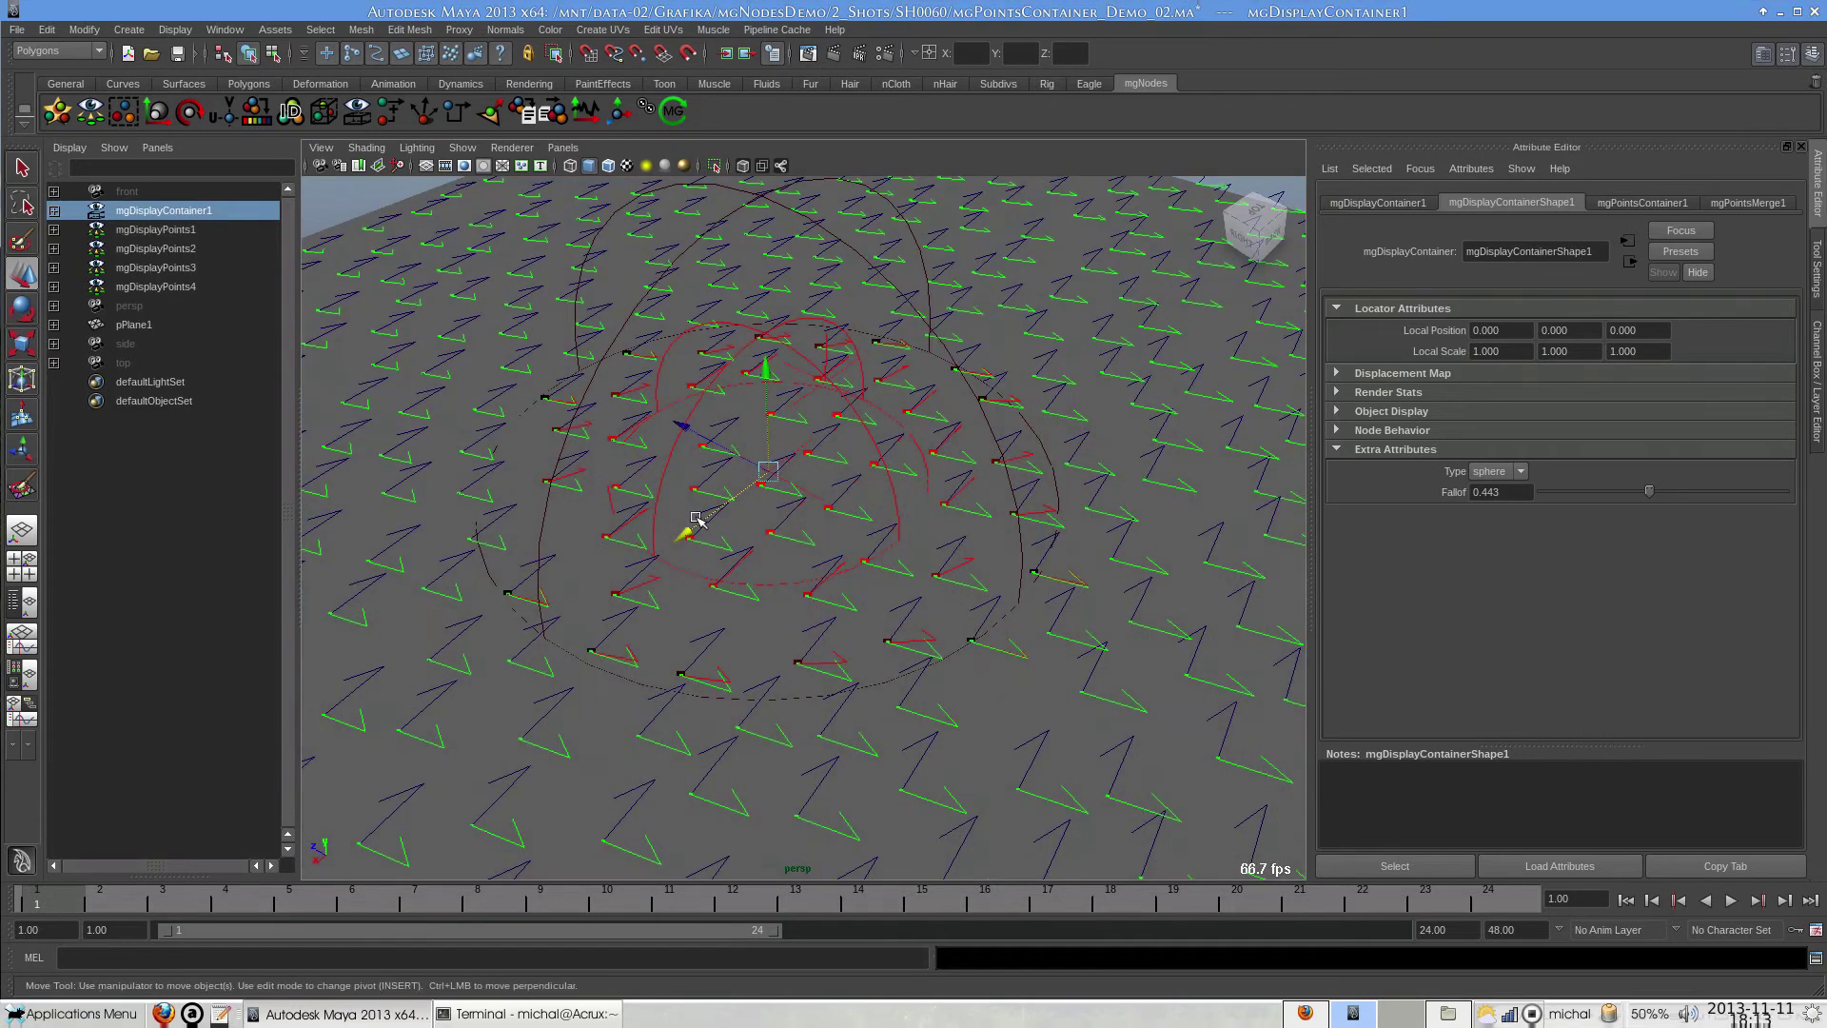
pyautogui.moveTo(685, 530); pyautogui.dragTo(599, 624)
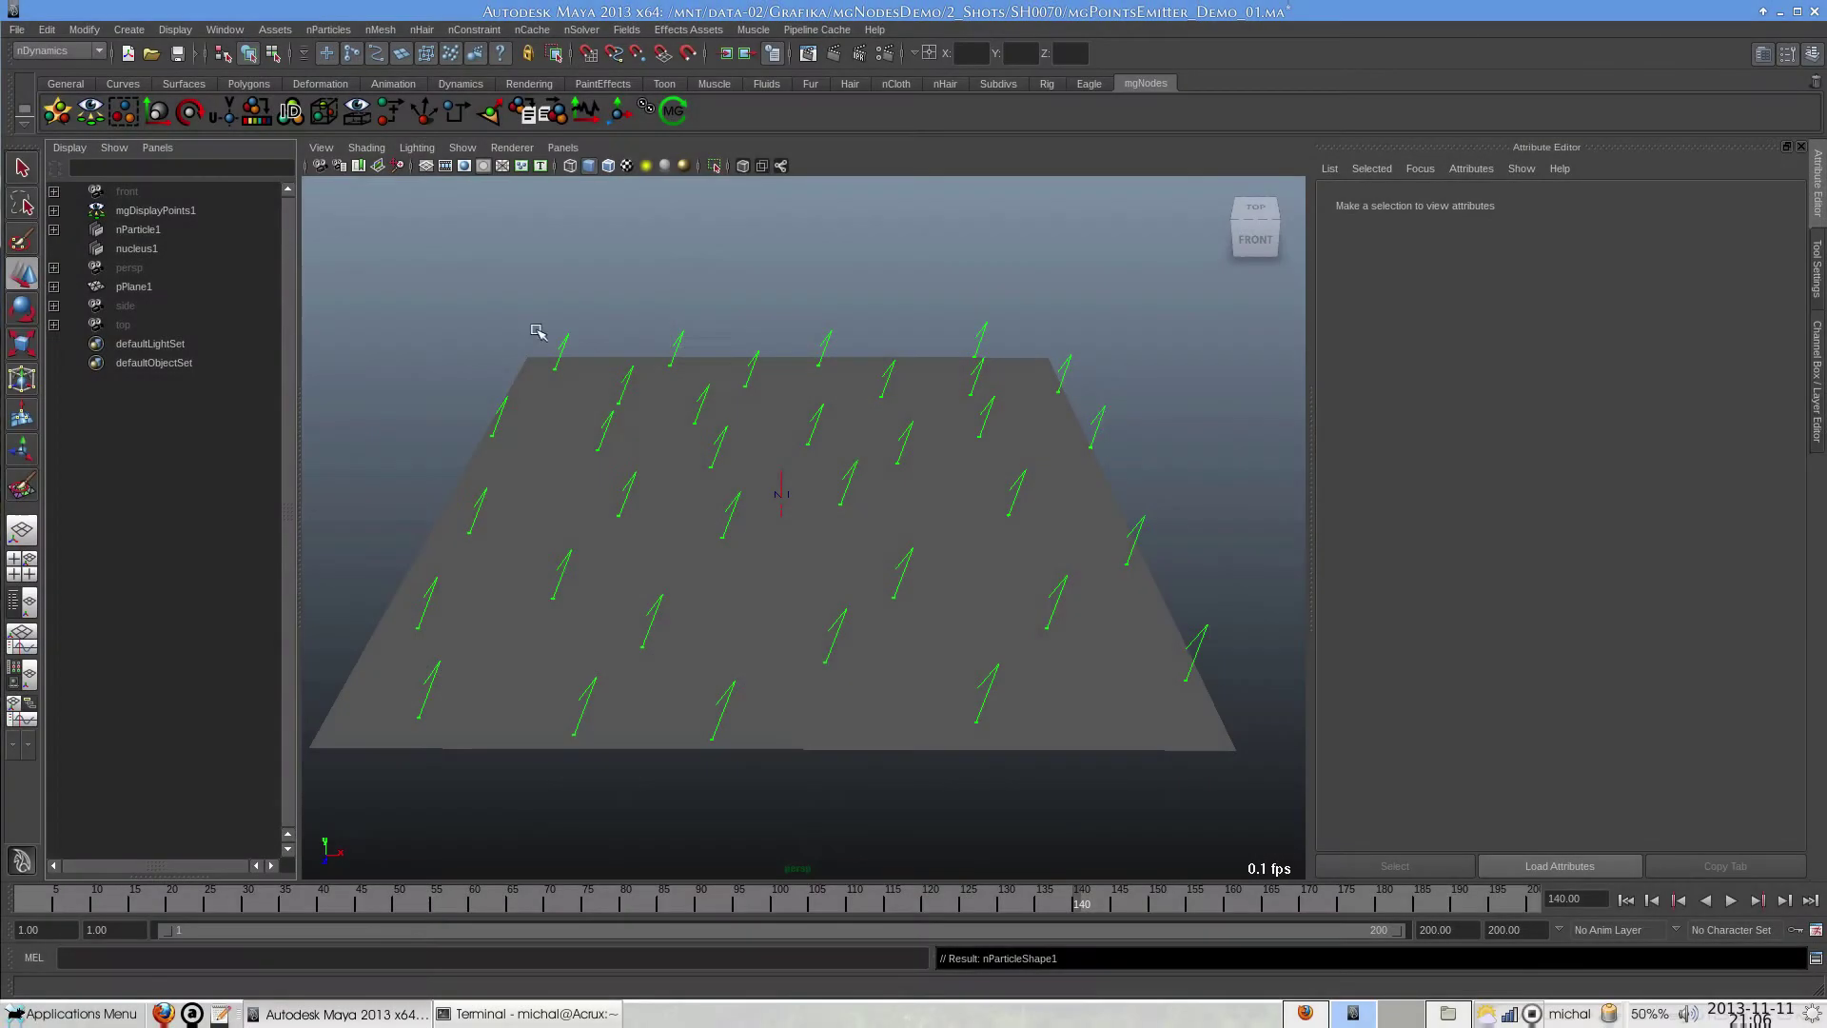
# Play back the animation to examine the rotating direction vectors of the scattered points.
pyautogui.hotkey('alt', 'v')
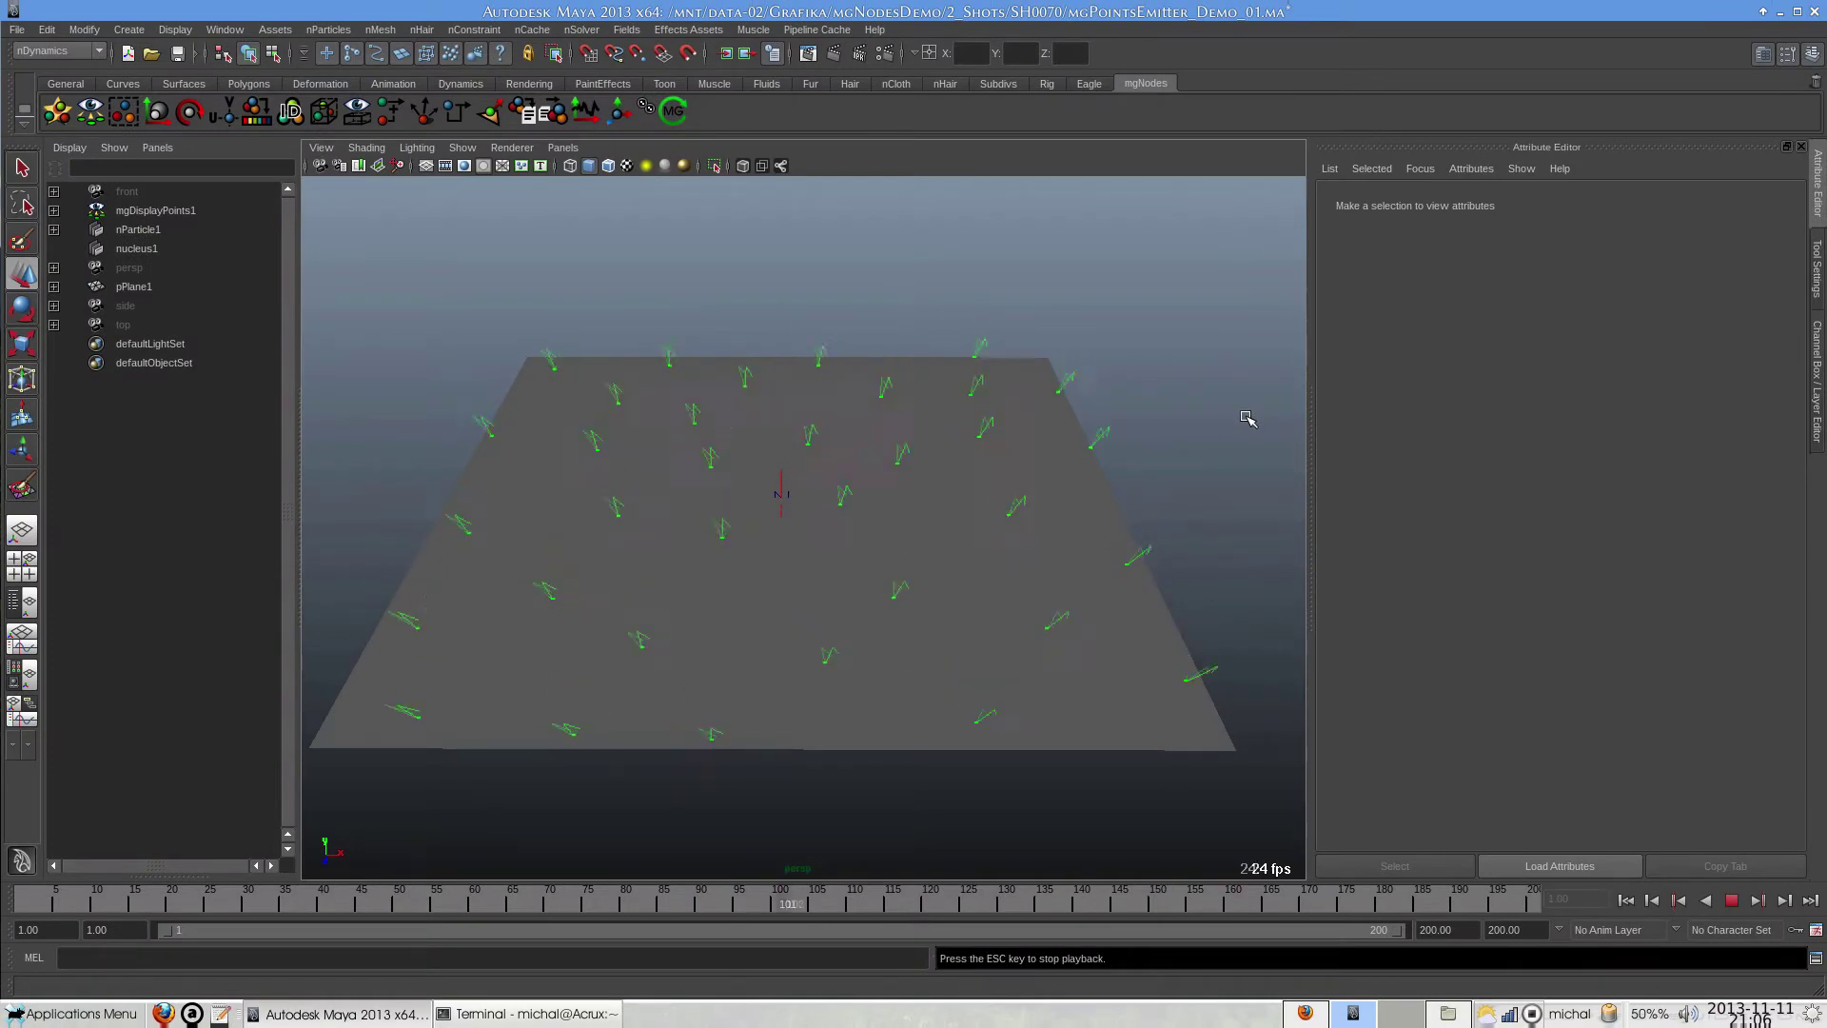
pyautogui.press('Escape')
# Create an mgPointsEmitter for the mgDisplayPoints1 network and connect mgPointsRotation1's outPoints to the emitter's inPoints.
pyautogui.click(124, 210)
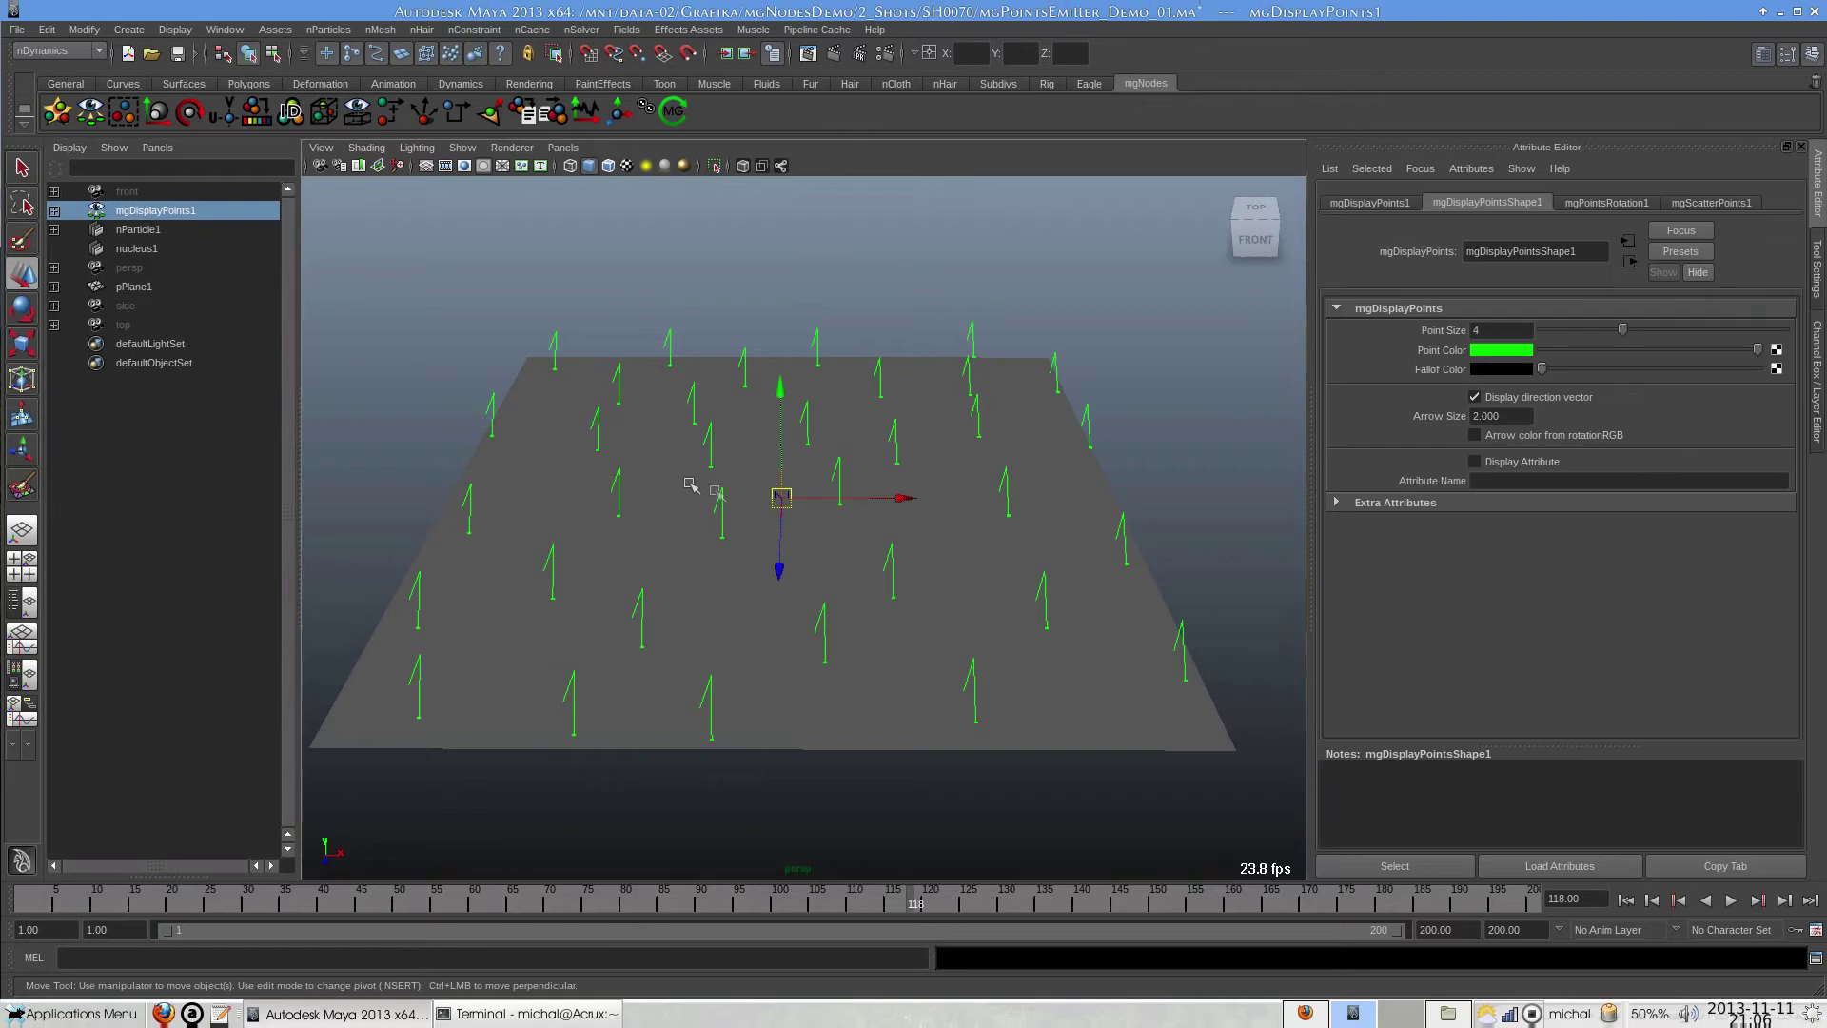
pyautogui.click(418, 114)
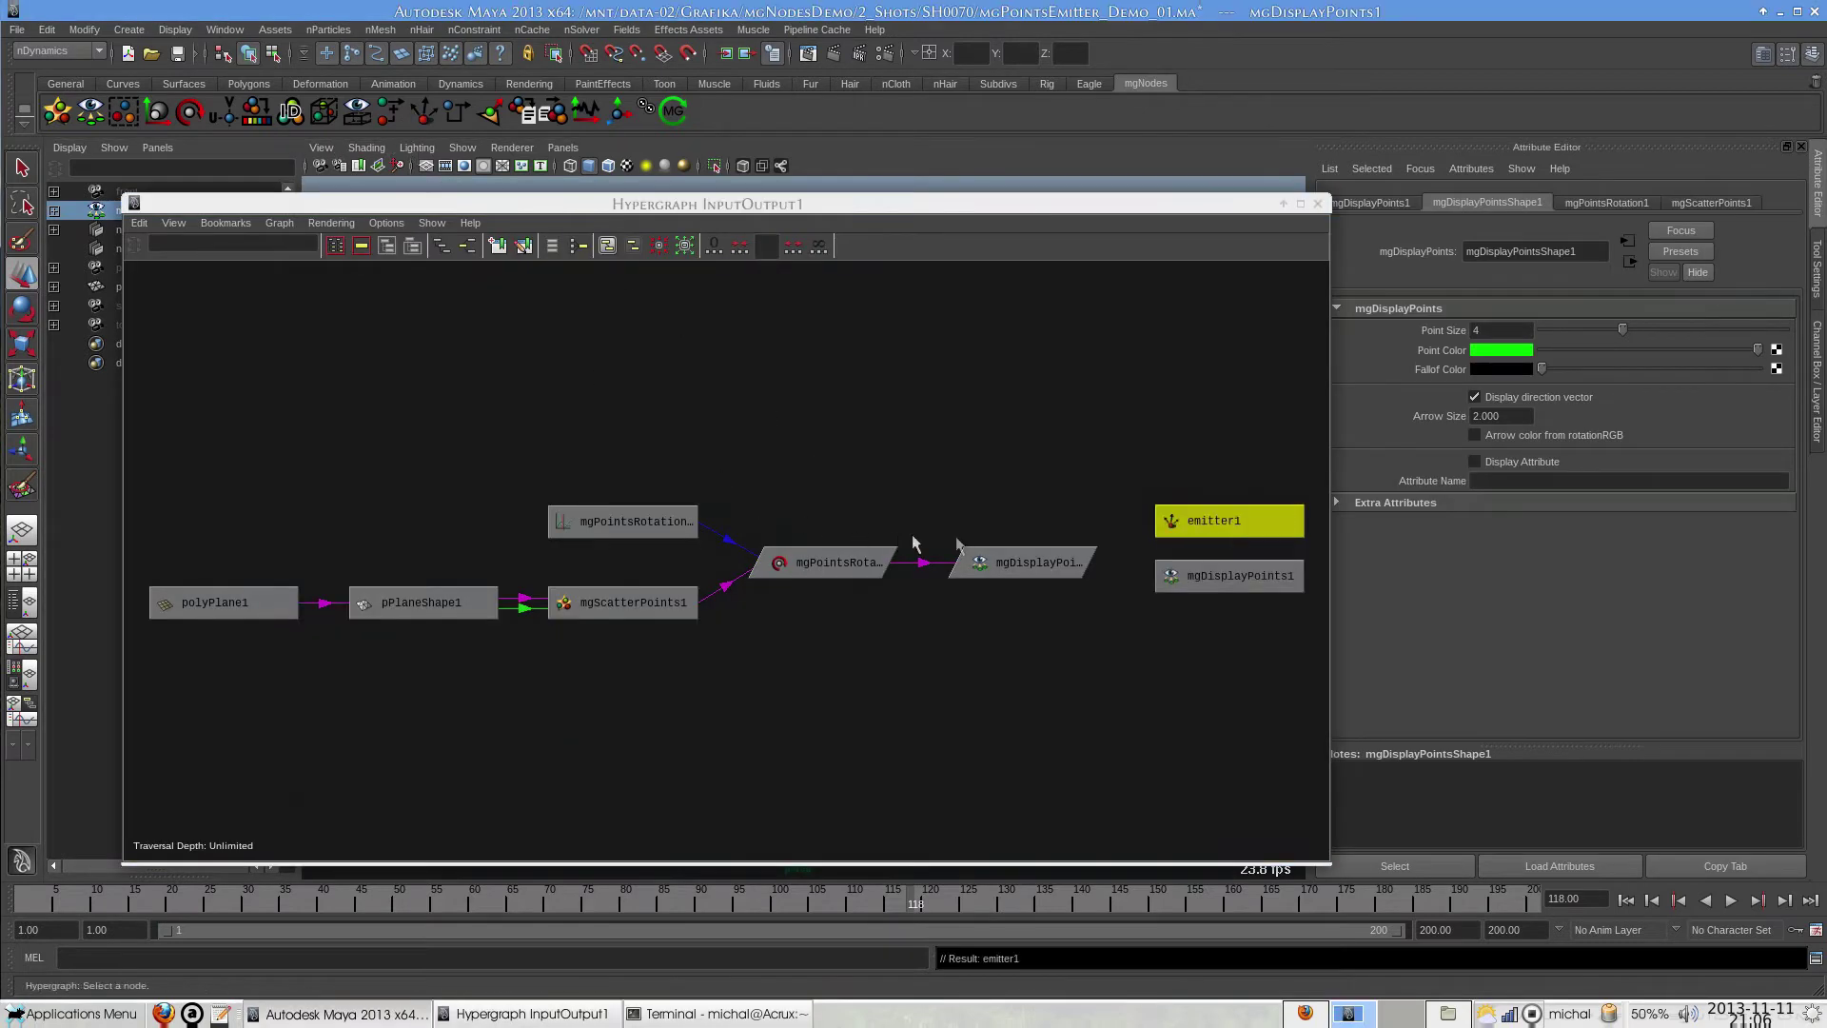
pyautogui.moveTo(761, 562); pyautogui.dragTo(947, 454, button='middle')
pyautogui.click(980, 675)
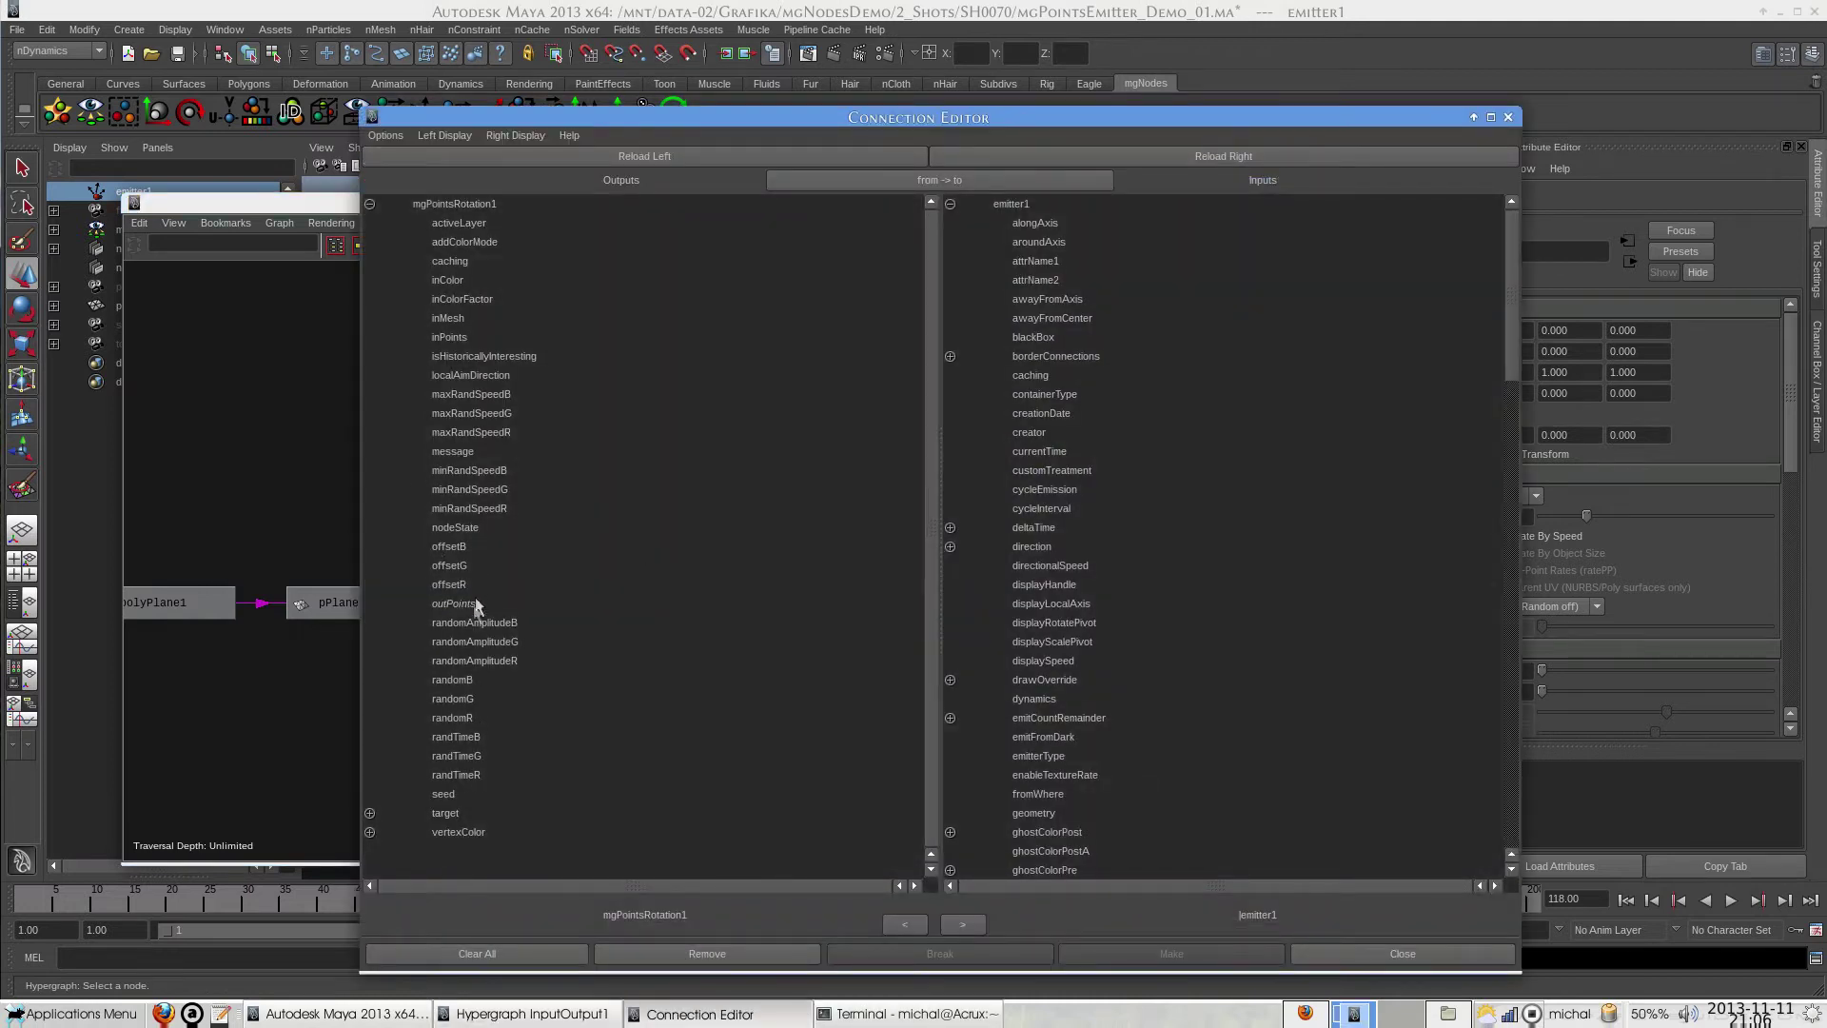
pyautogui.click(455, 603)
pyautogui.scroll(-8, 1104, 457)
pyautogui.click(1049, 701)
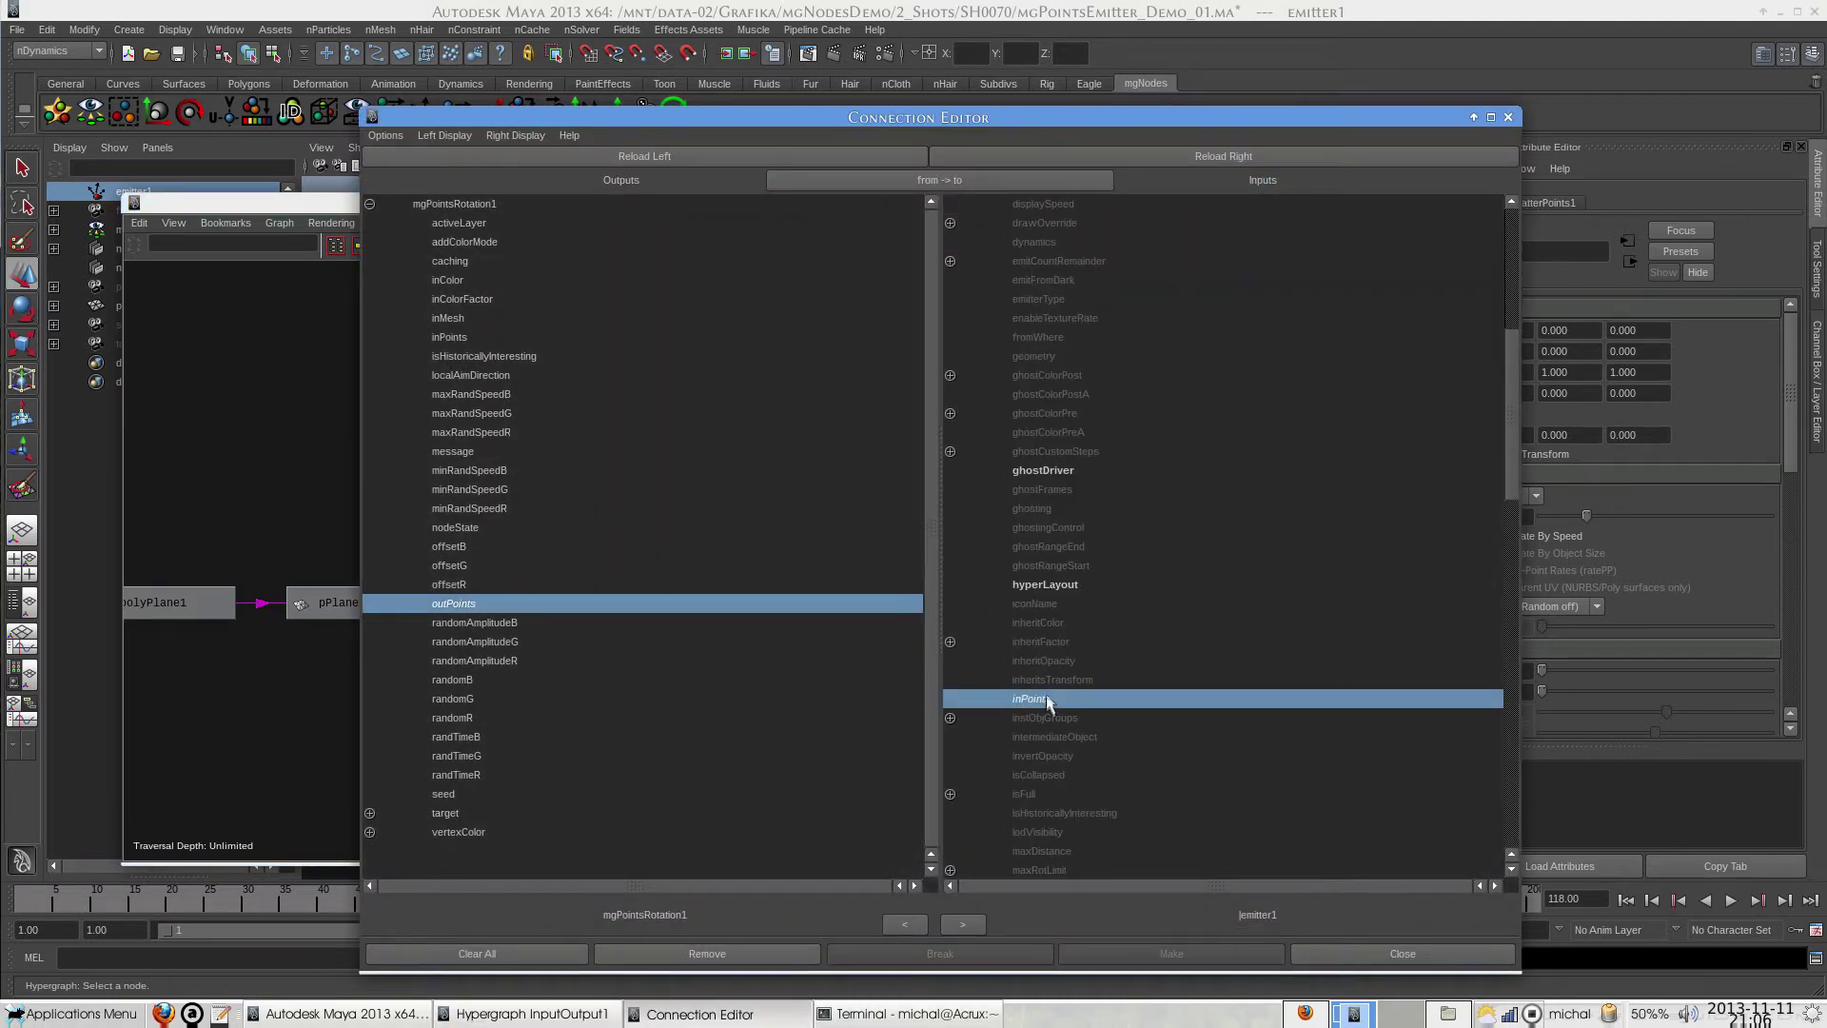
pyautogui.click(1394, 955)
pyautogui.click(1323, 202)
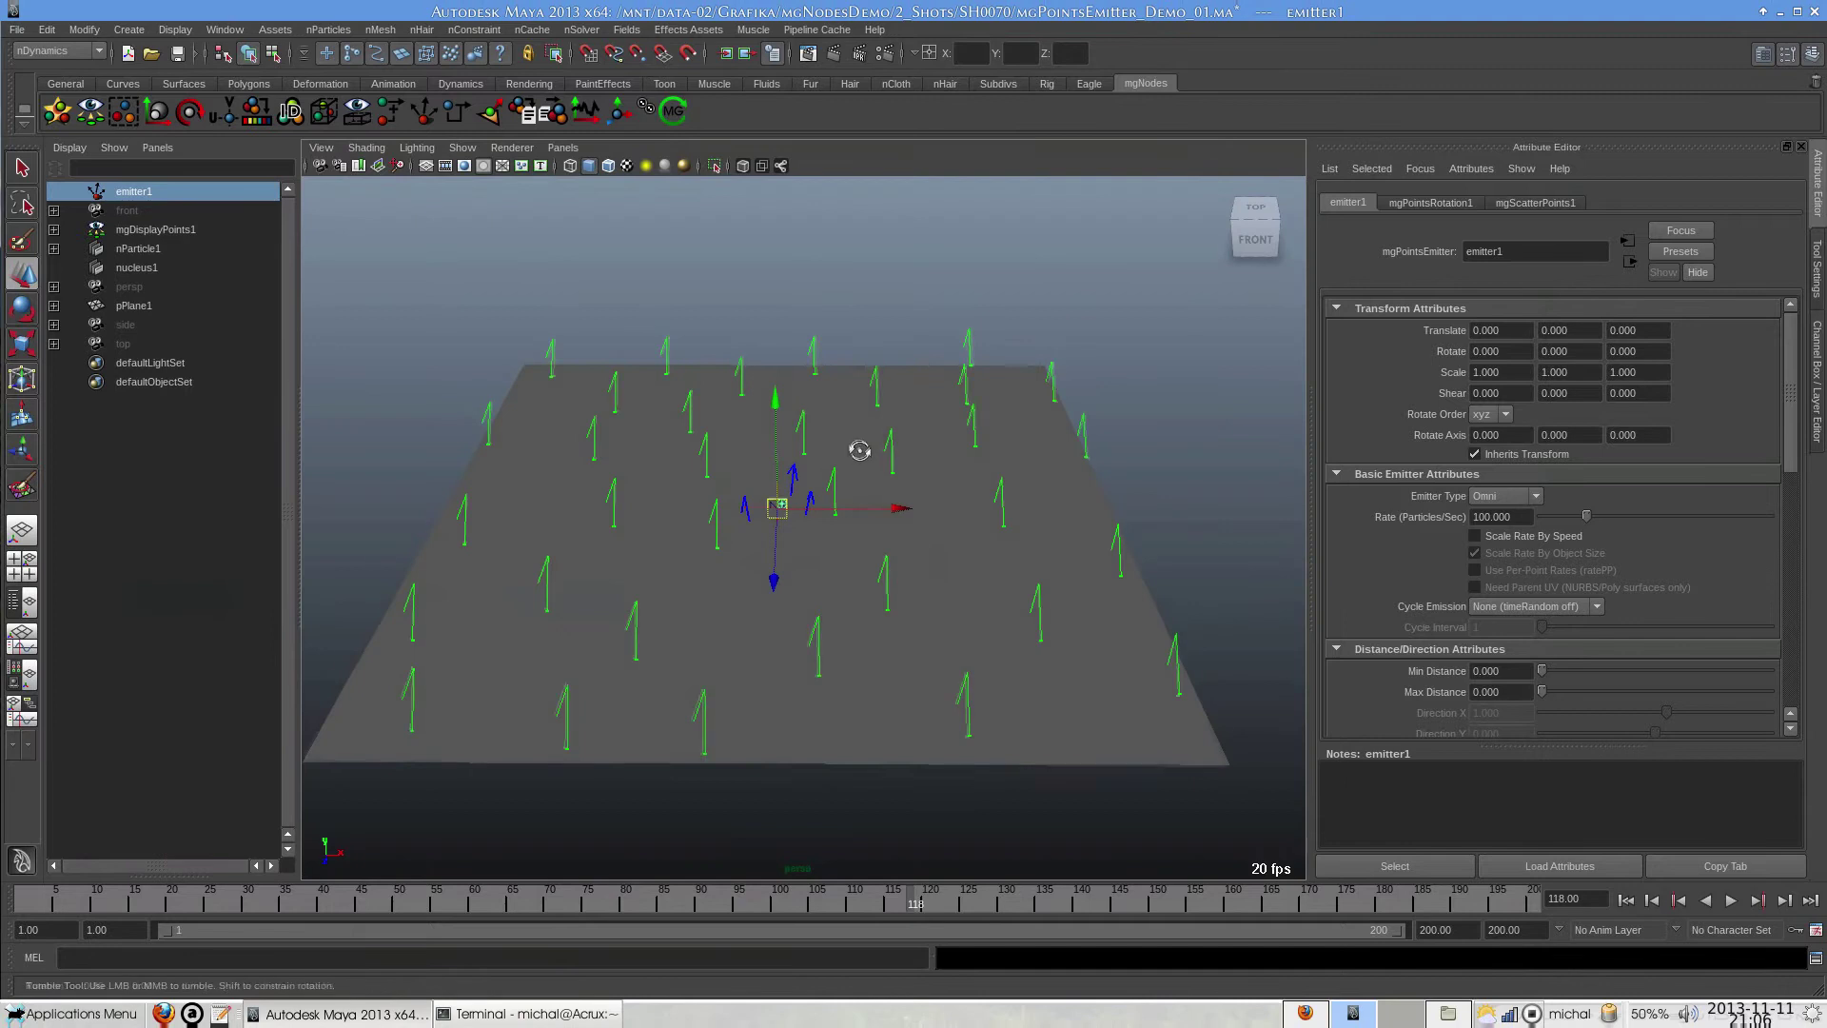
# Move emitter1 off the plane's far corner, to about X -13.5 and Z -13.3.
pyautogui.moveTo(888, 510); pyautogui.dragTo(419, 505)
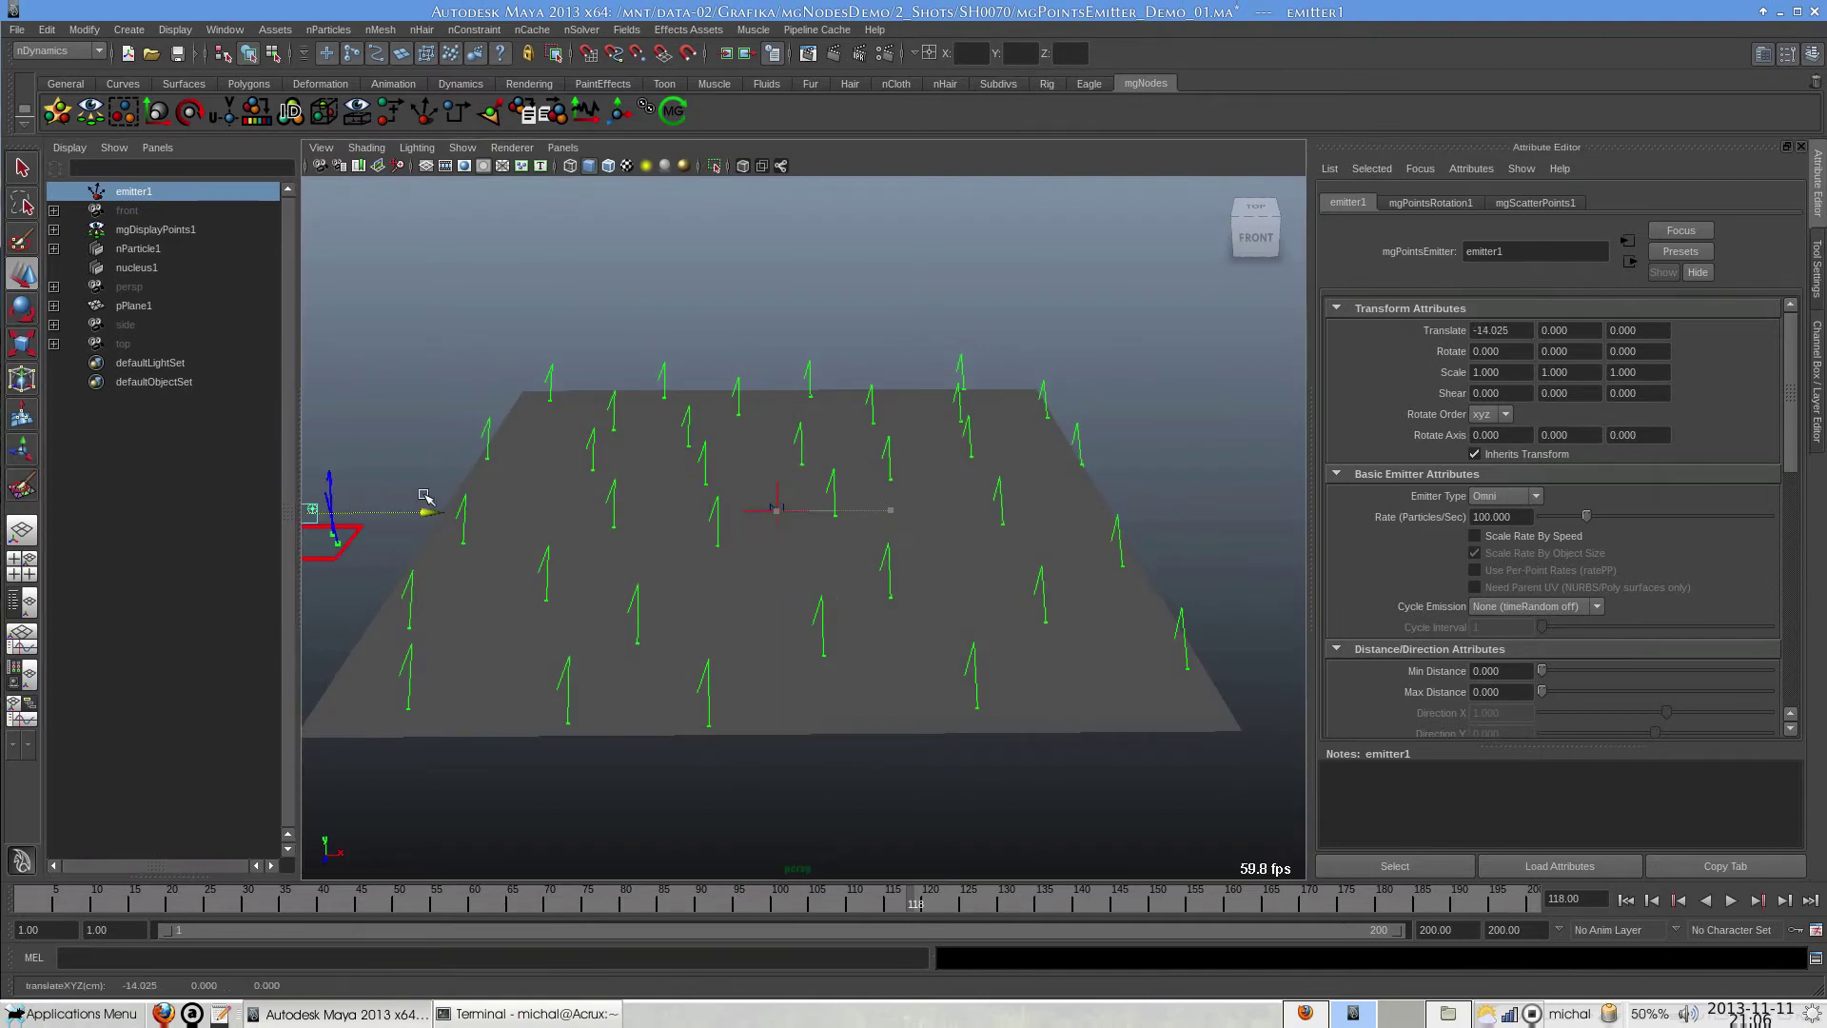
pyautogui.scroll(-2, 487, 533)
pyautogui.moveTo(342, 602); pyautogui.dragTo(476, 424)
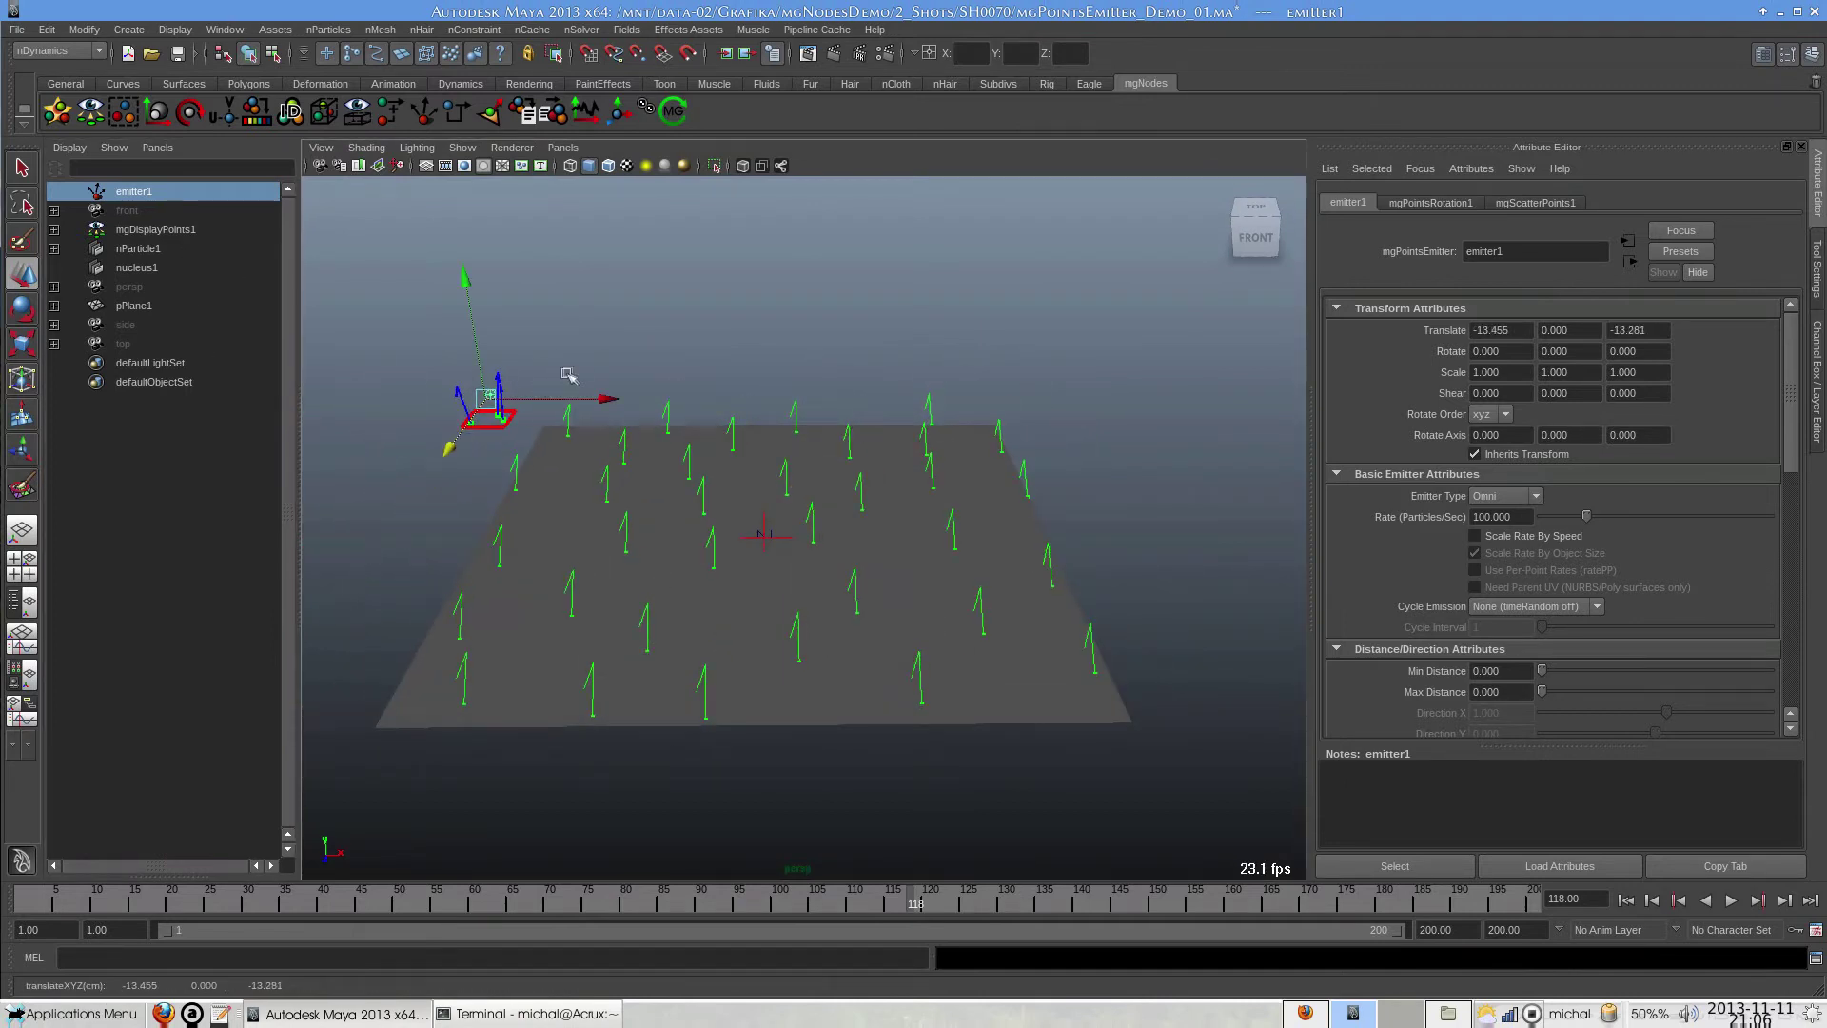
# Assign emitter1 as the emitter of nParticle1 in the Dynamic Relationships Editor and rewind to the start frame.
pyautogui.click(225, 29)
pyautogui.moveTo(371, 108)
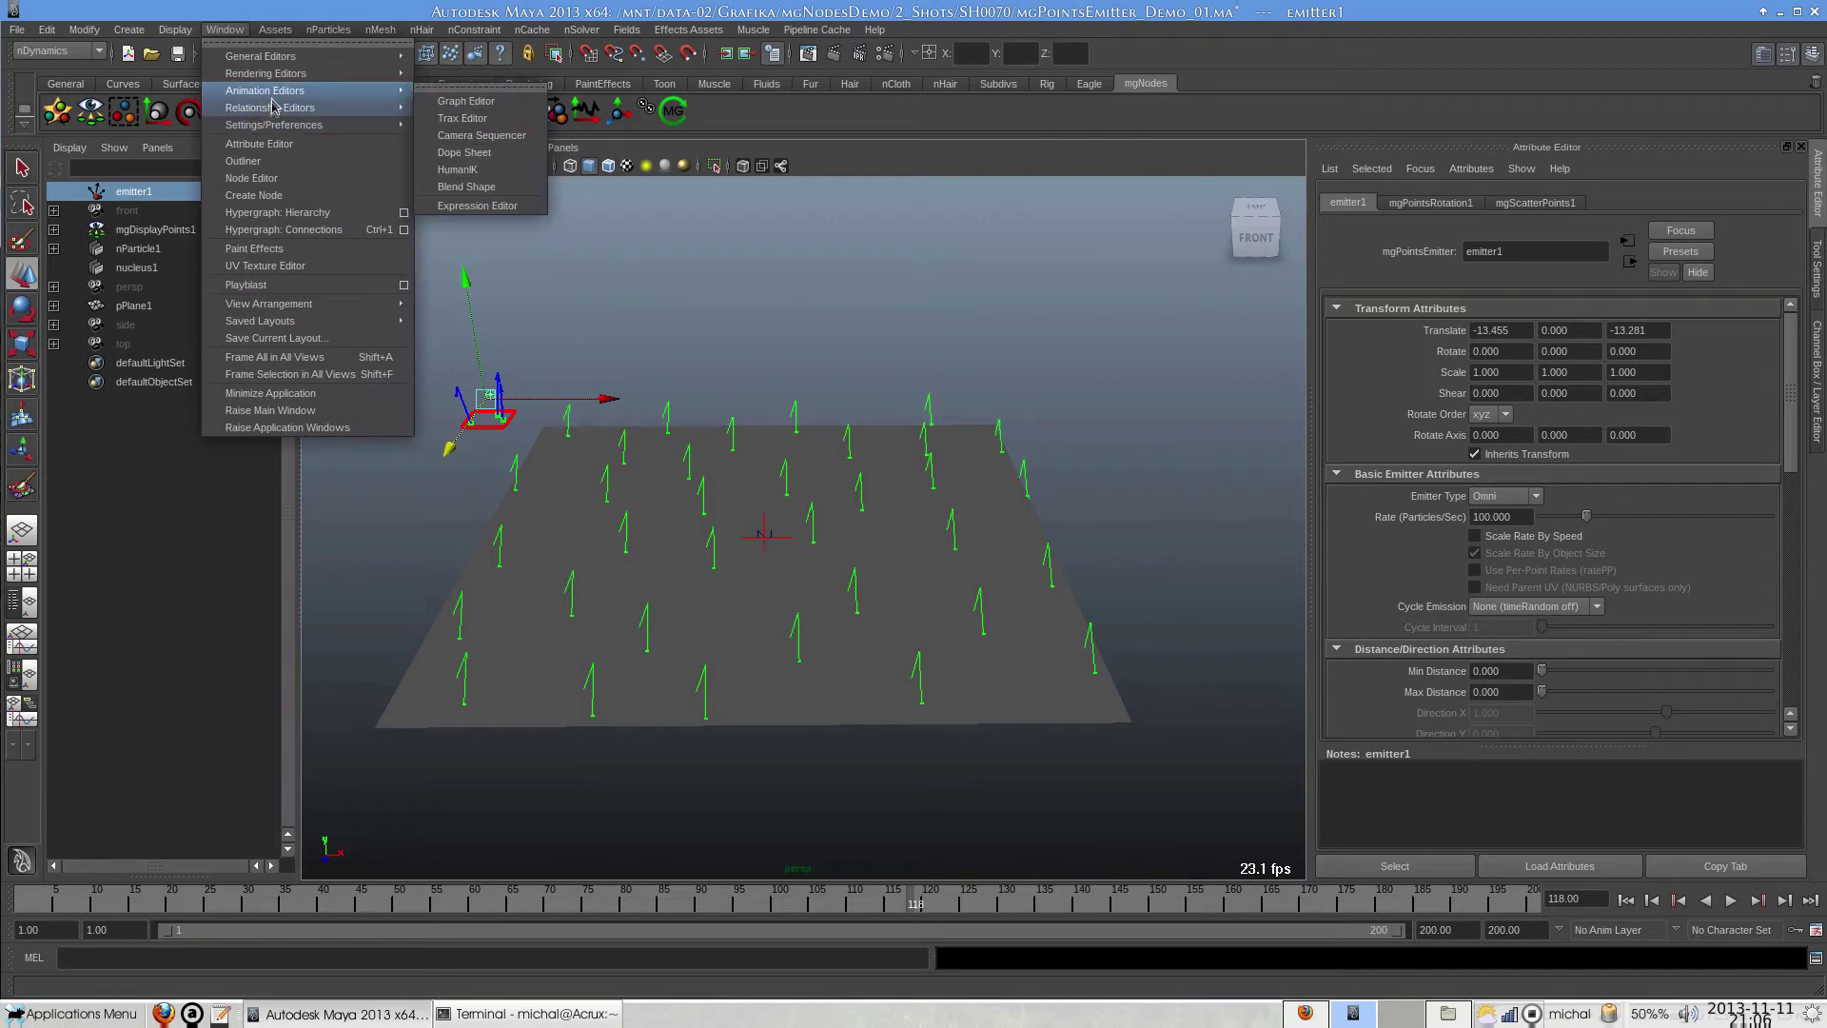
pyautogui.click(488, 272)
pyautogui.moveTo(818, 708); pyautogui.dragTo(695, 319)
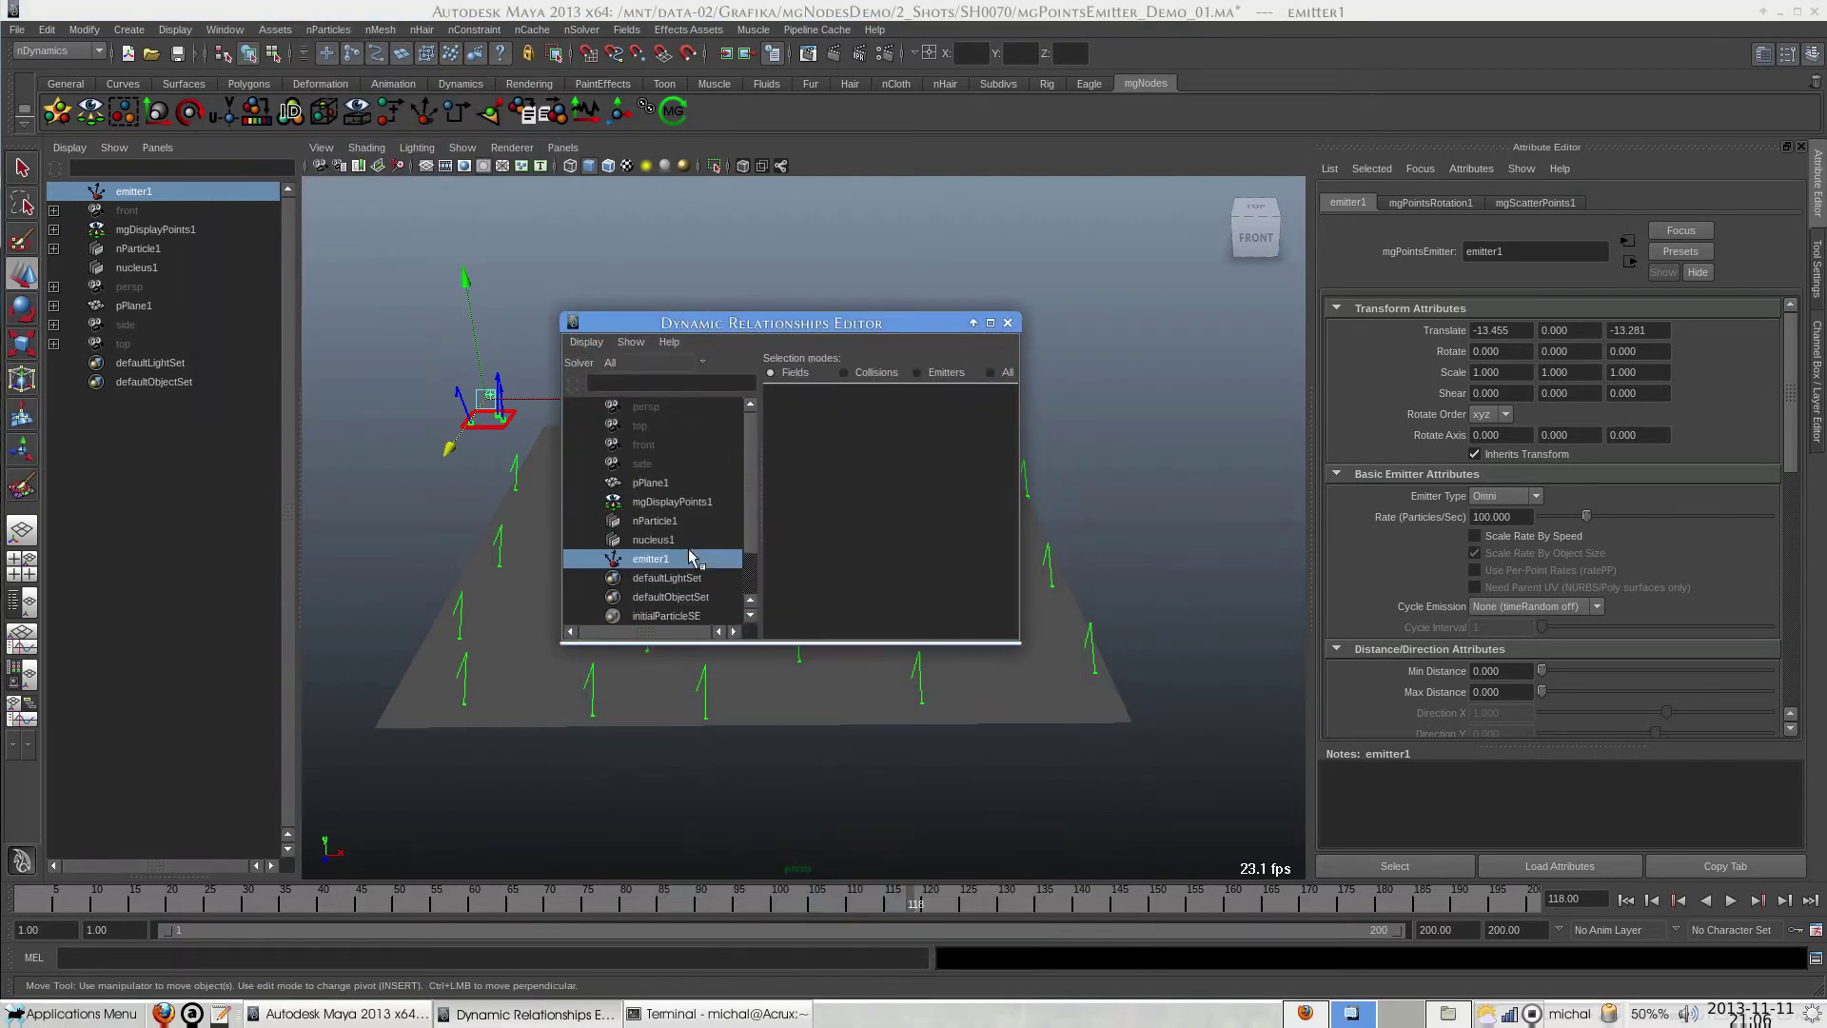
pyautogui.click(655, 521)
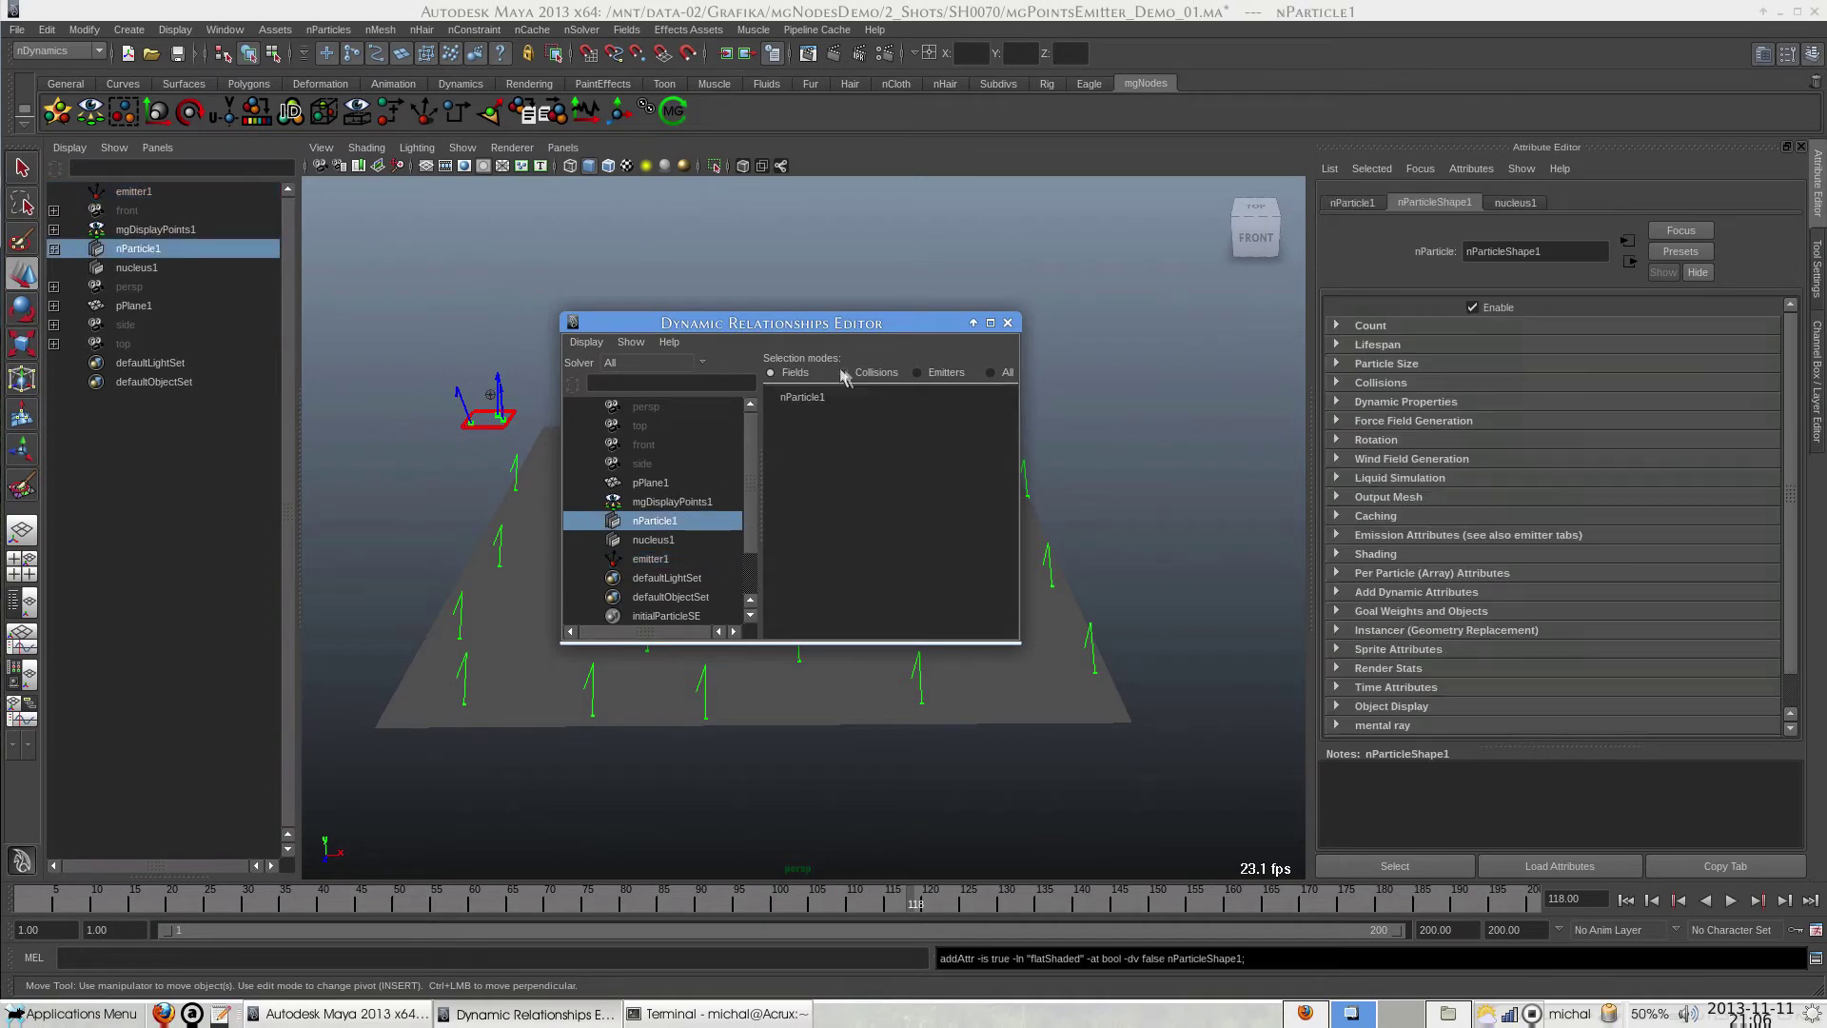
pyautogui.click(918, 372)
pyautogui.click(812, 421)
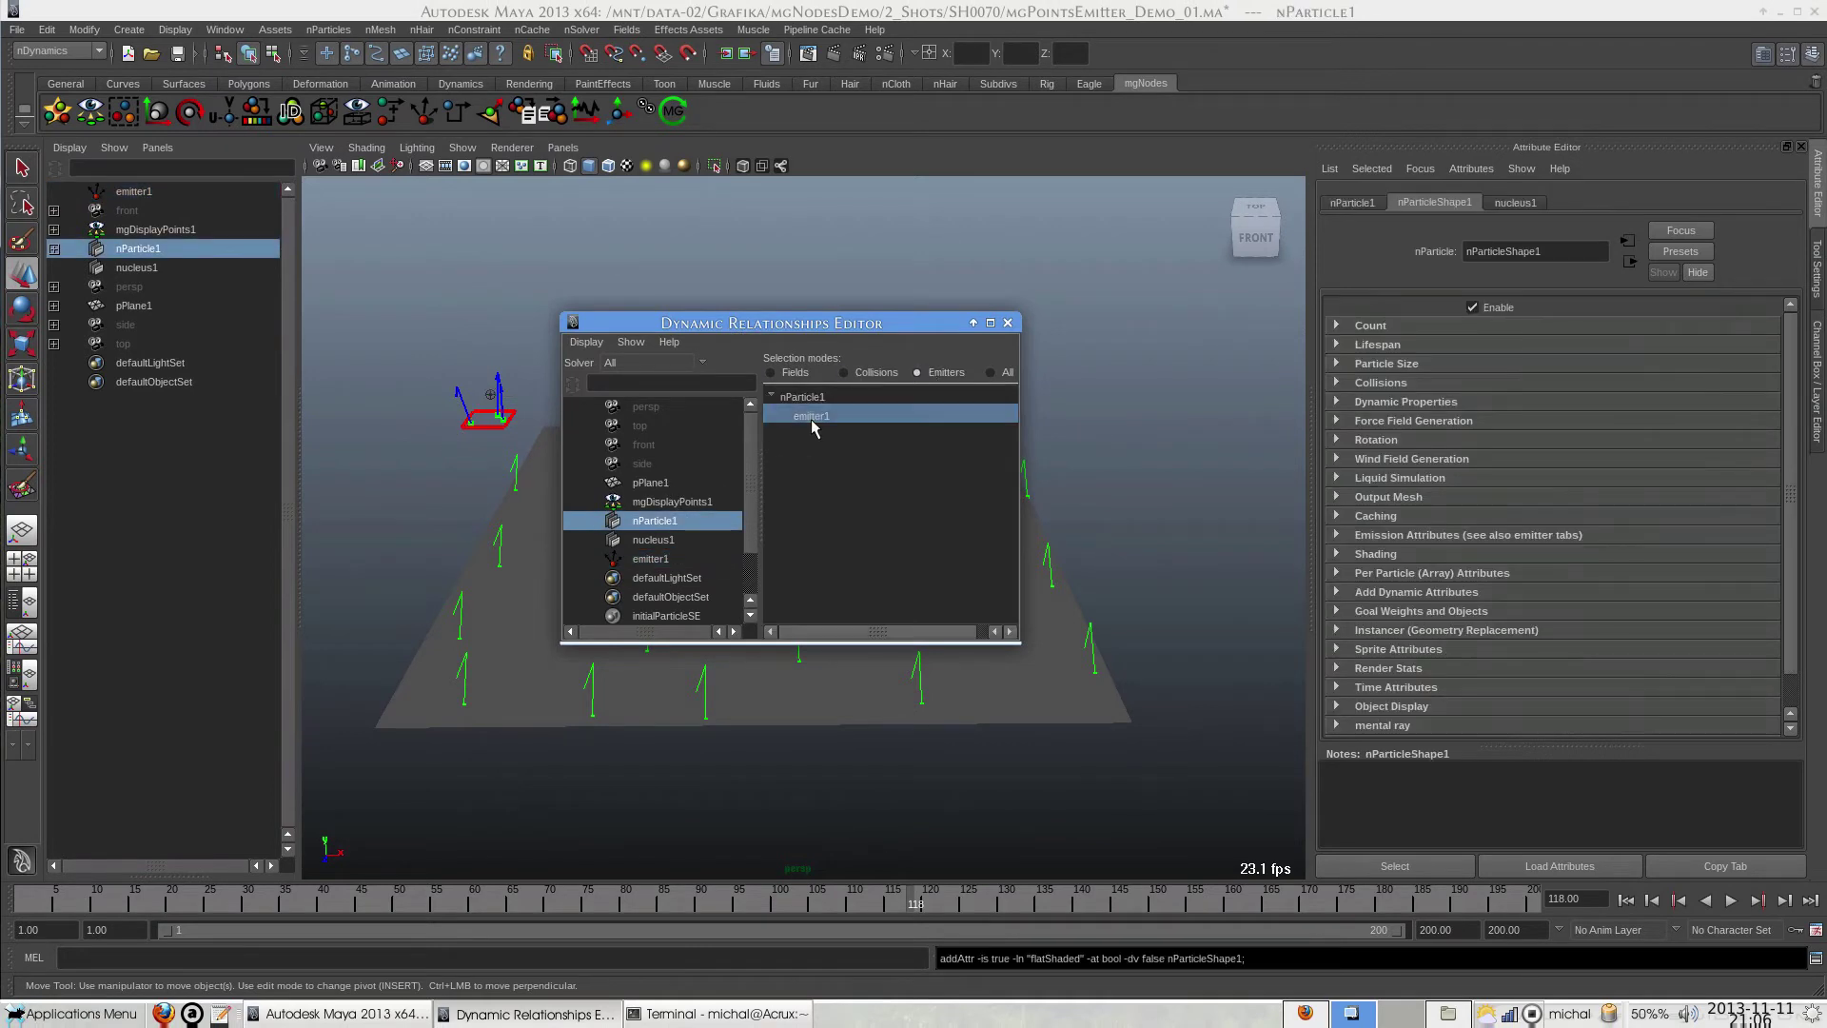
pyautogui.click(1007, 323)
pyautogui.click(759, 747)
pyautogui.hotkey('alt', 'shift', 'v')
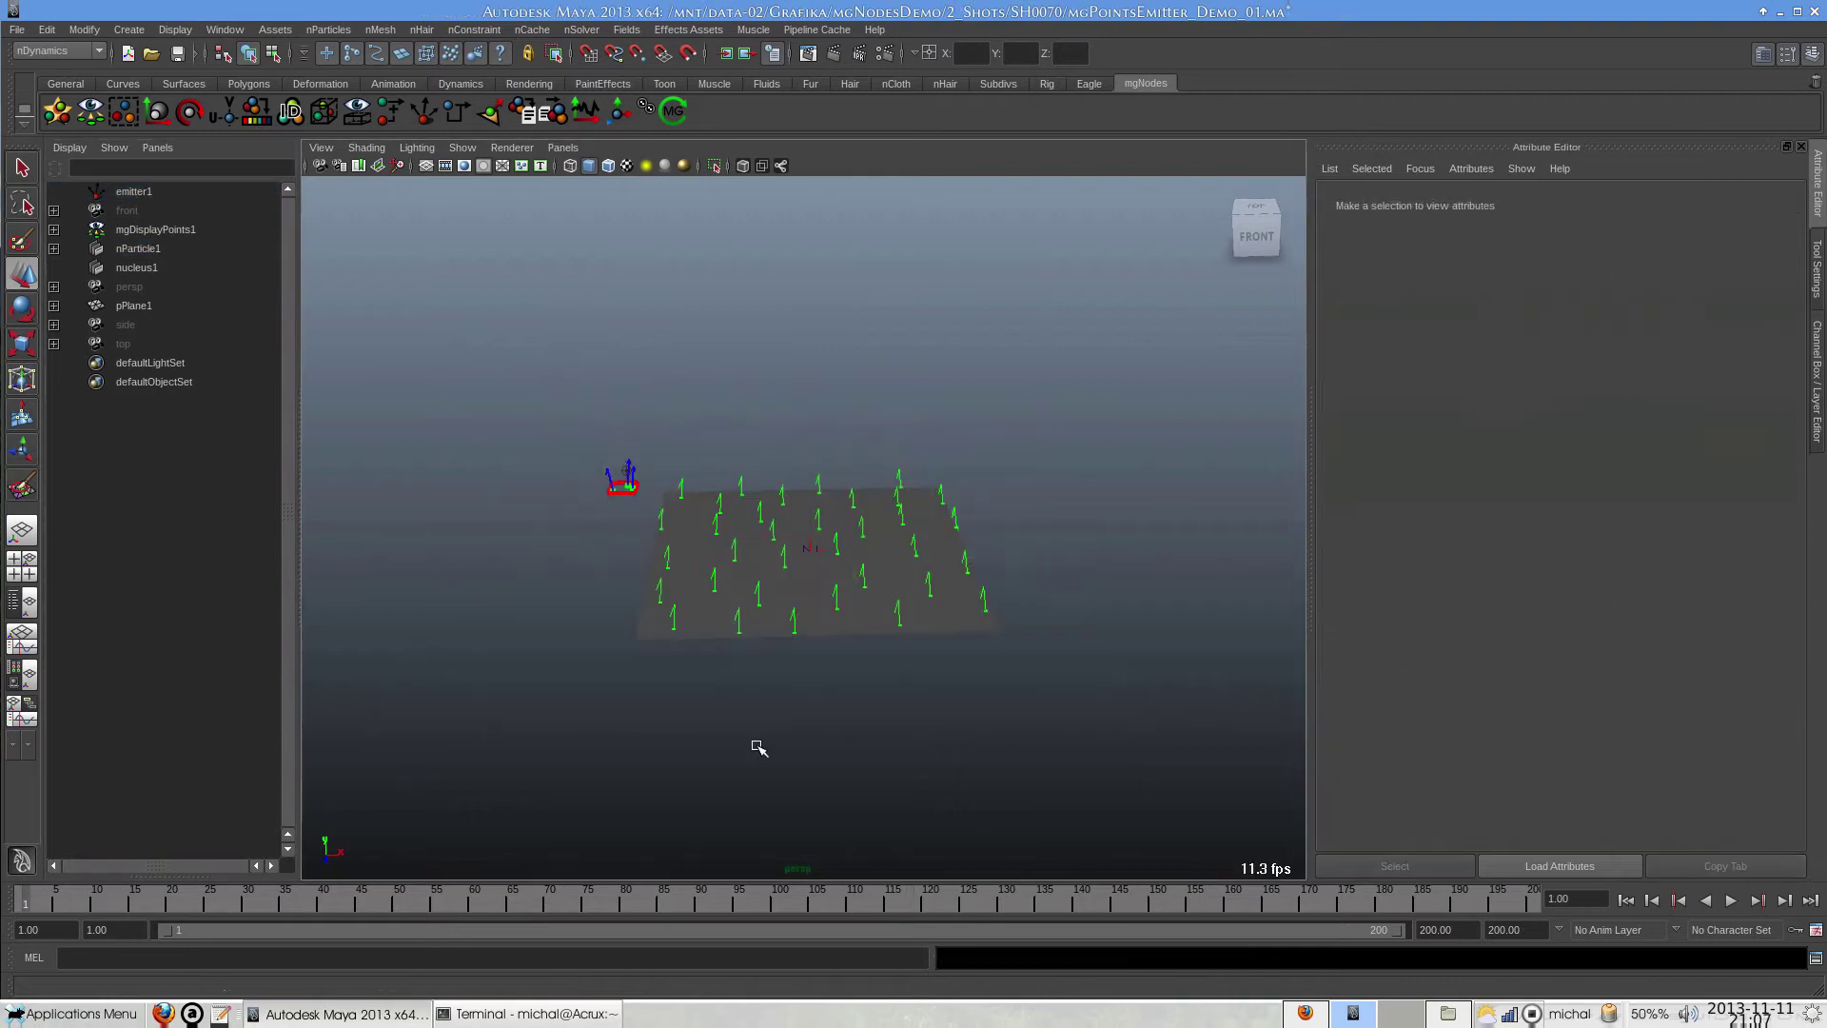
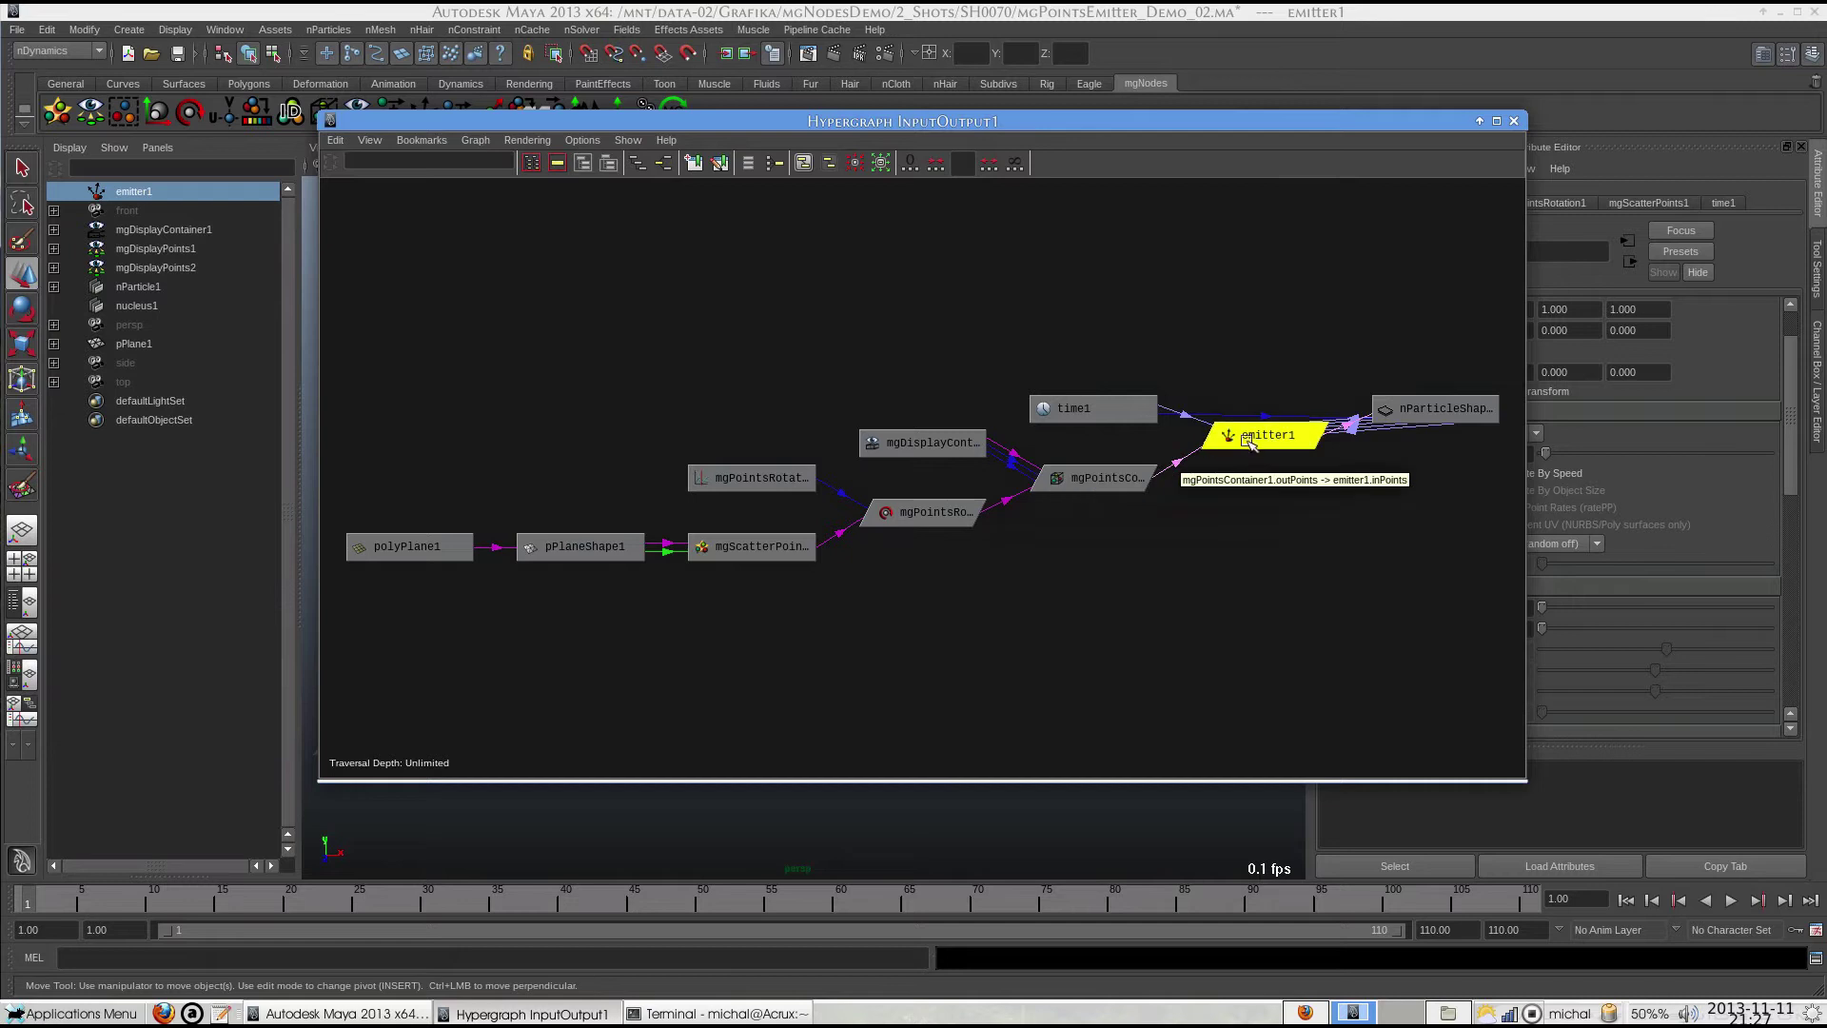
# Close the Hypergraph, play the particle emission from the moving container and rewind to the start frame.
pyautogui.click(1514, 121)
pyautogui.keyDown('alt'); pyautogui.moveTo(992, 401); pyautogui.dragTo(998, 404); pyautogui.keyUp('alt')
pyautogui.hotkey('alt', 'v')
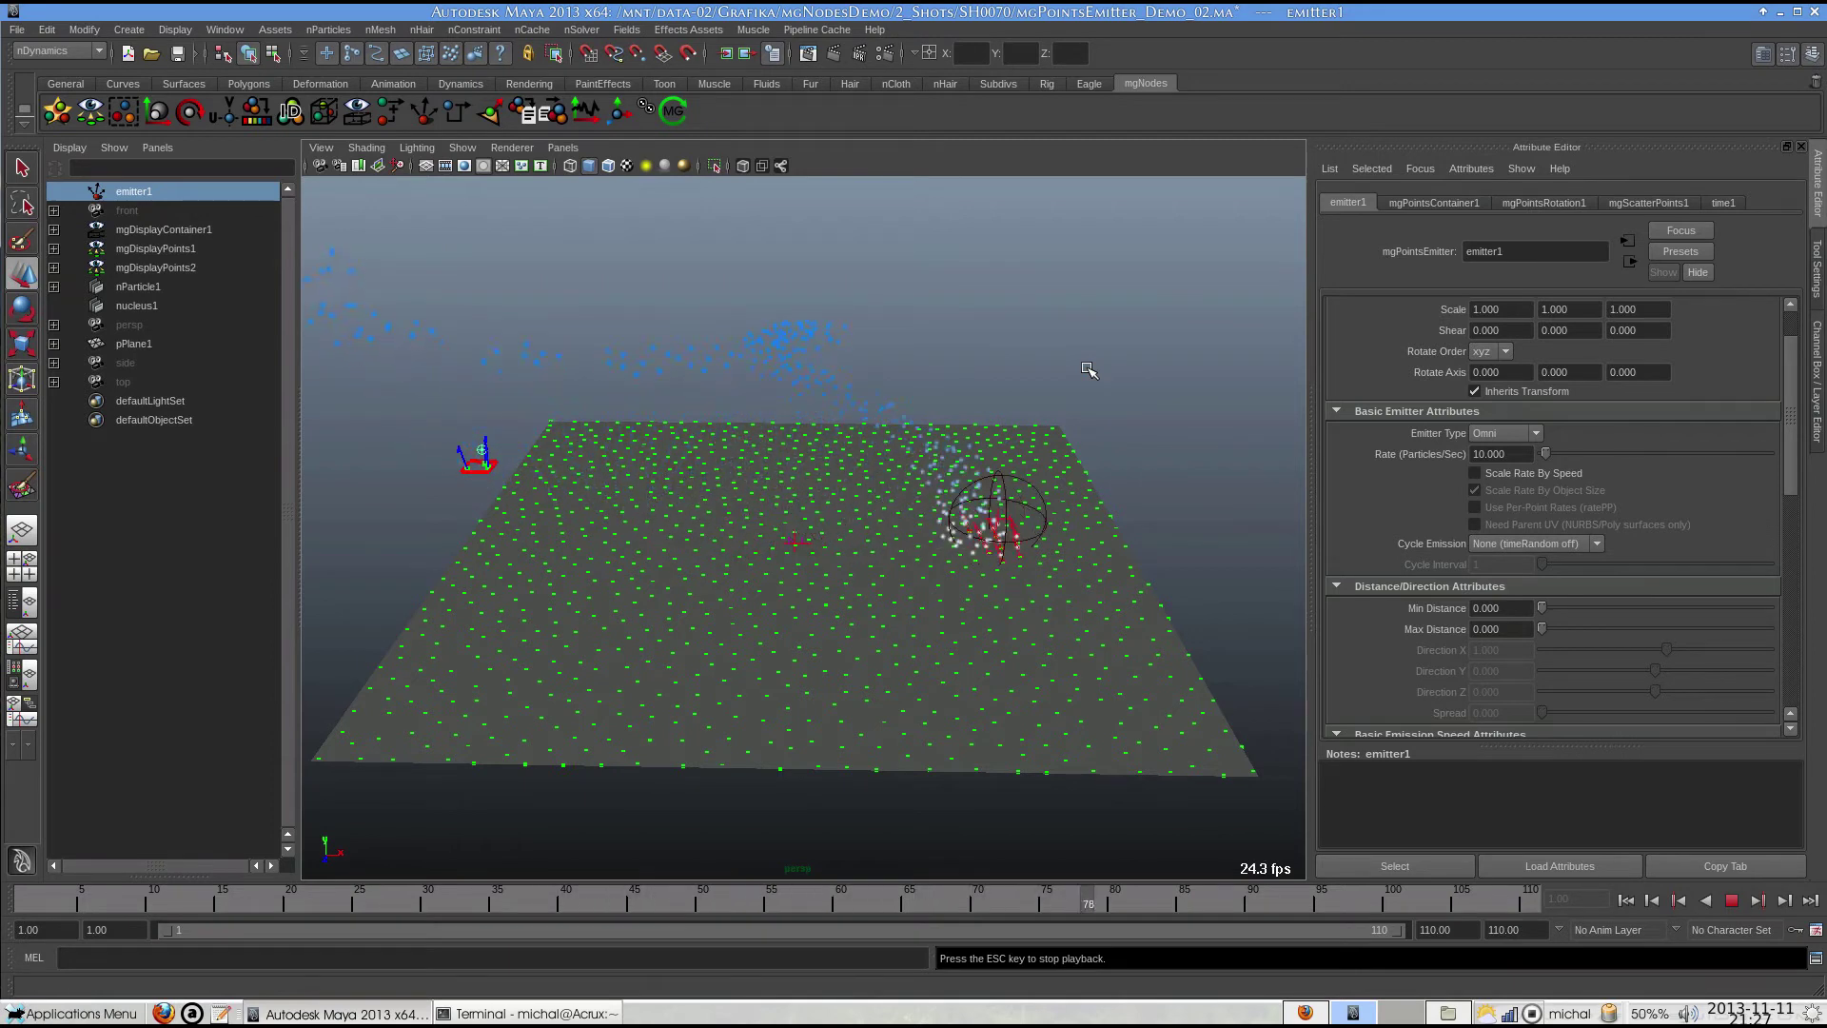
pyautogui.press('Escape')
pyautogui.hotkey('alt', 'shift', 'v')
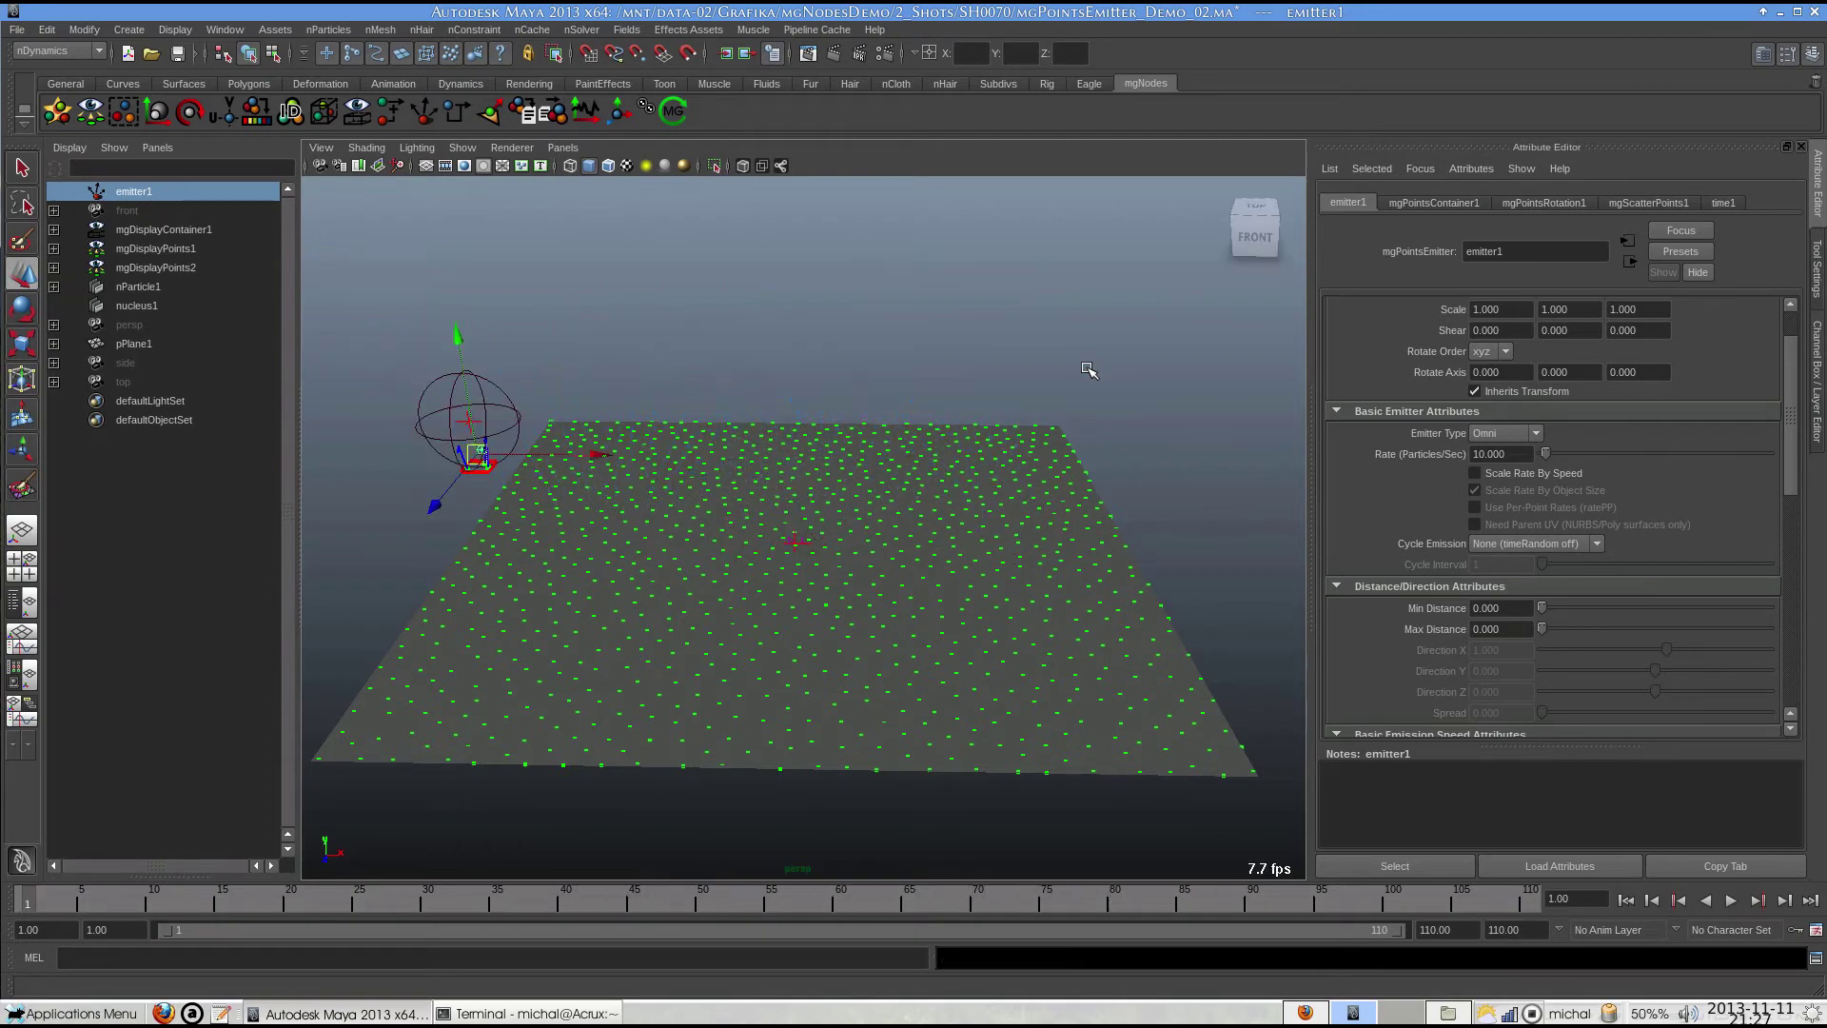
# Enable emitter1's opacity inheritance by running setAttr "emitter1.inheritOpacity" 1; and set Pass Attr In Opacity with Attr Name 2 as pointID.
pyautogui.click(160, 193)
pyautogui.scroll(-10, 1444, 609)
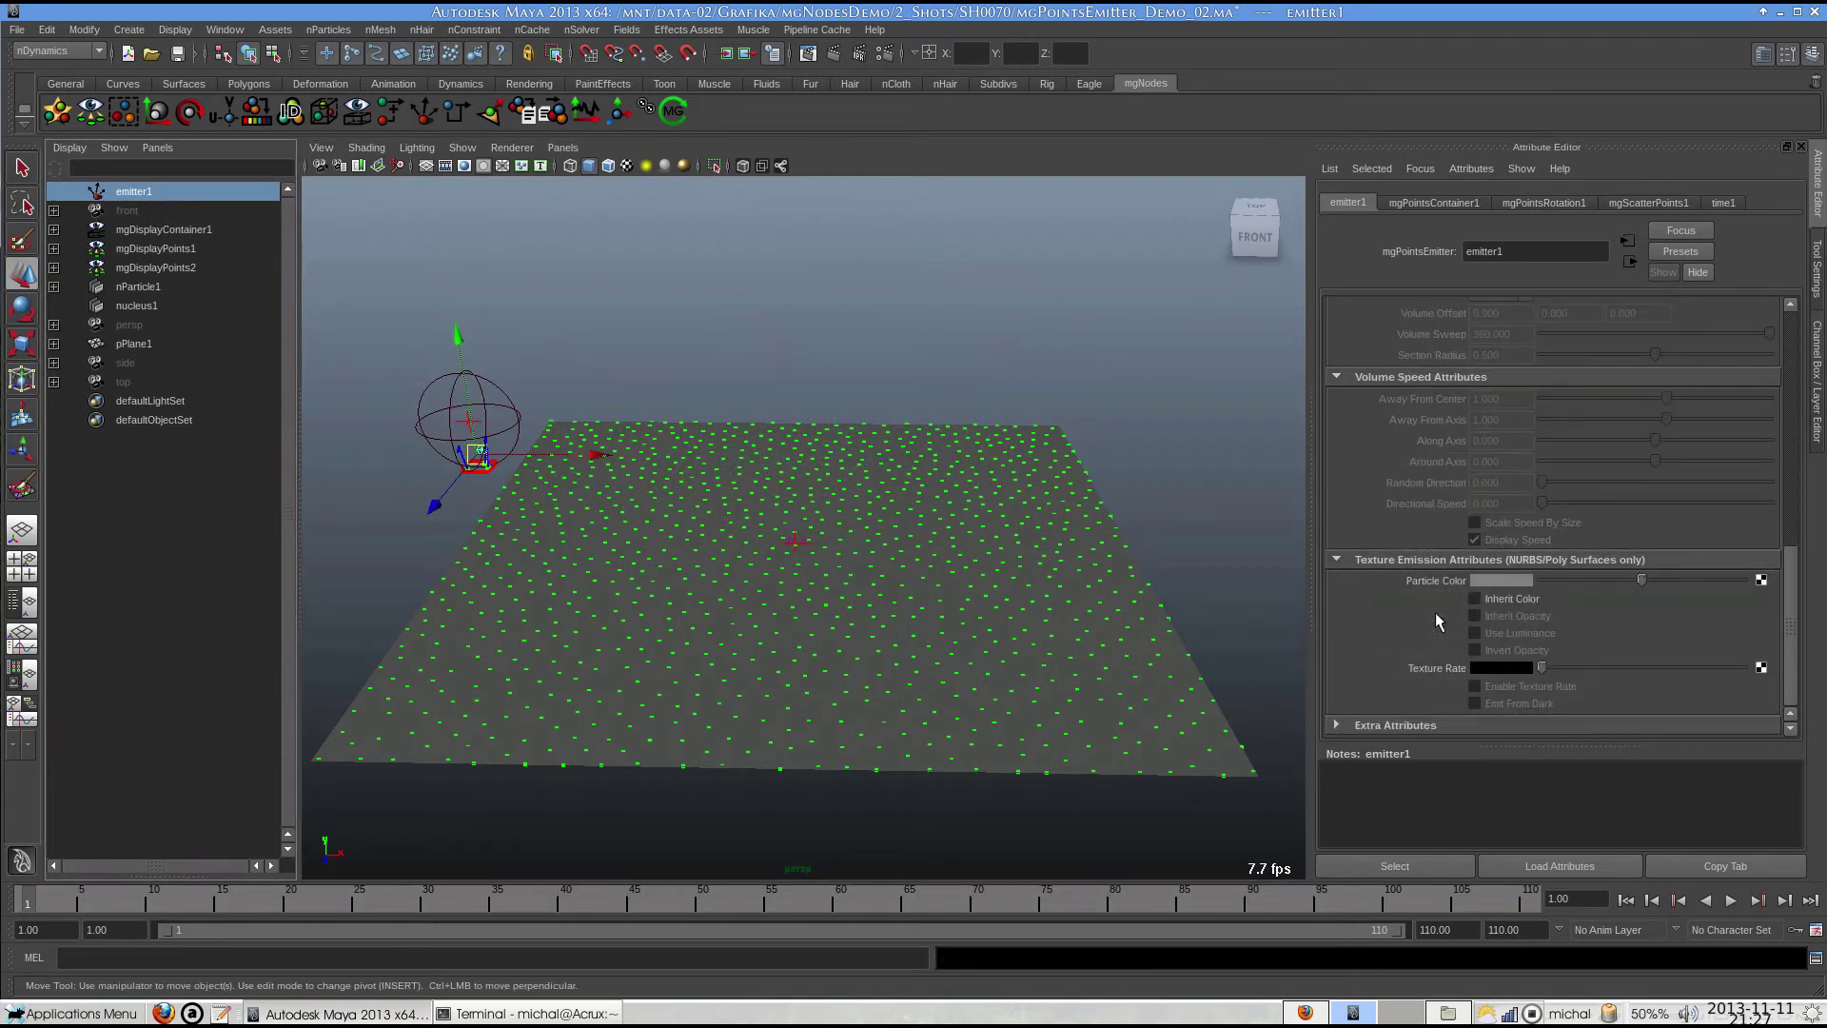
pyautogui.scroll(-3, 1398, 729)
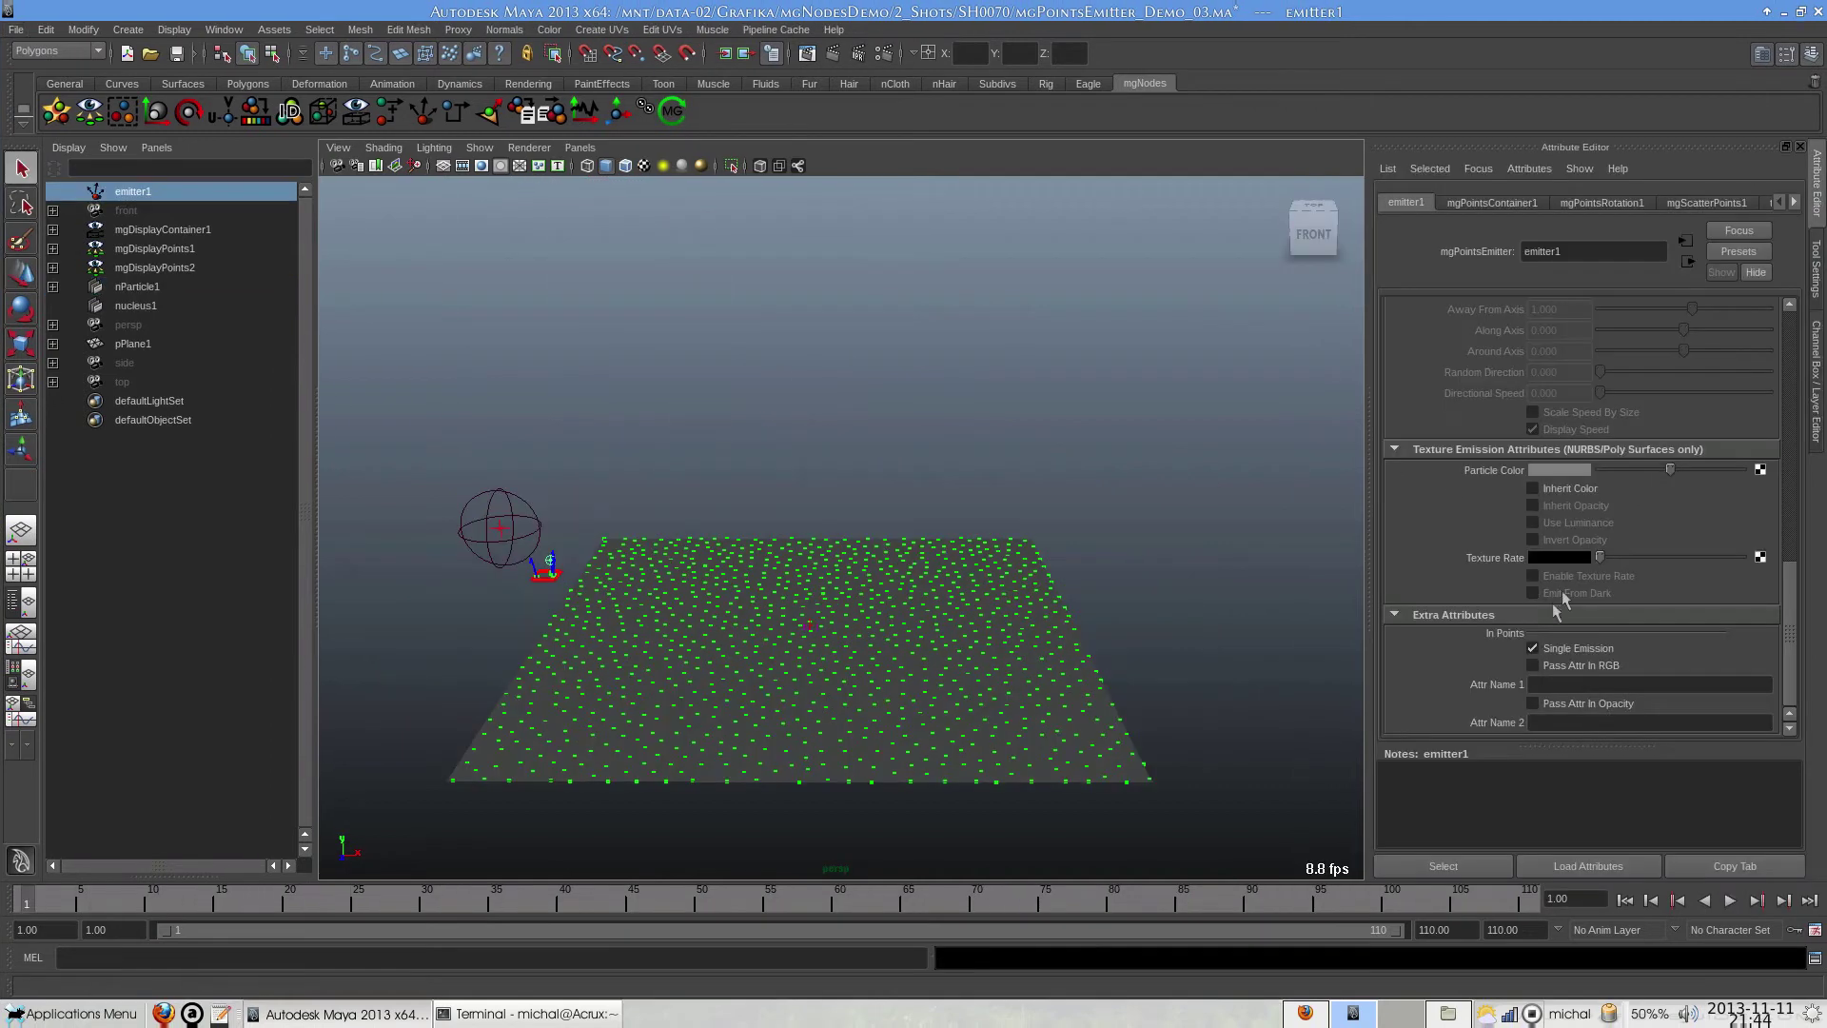
pyautogui.click(1533, 488)
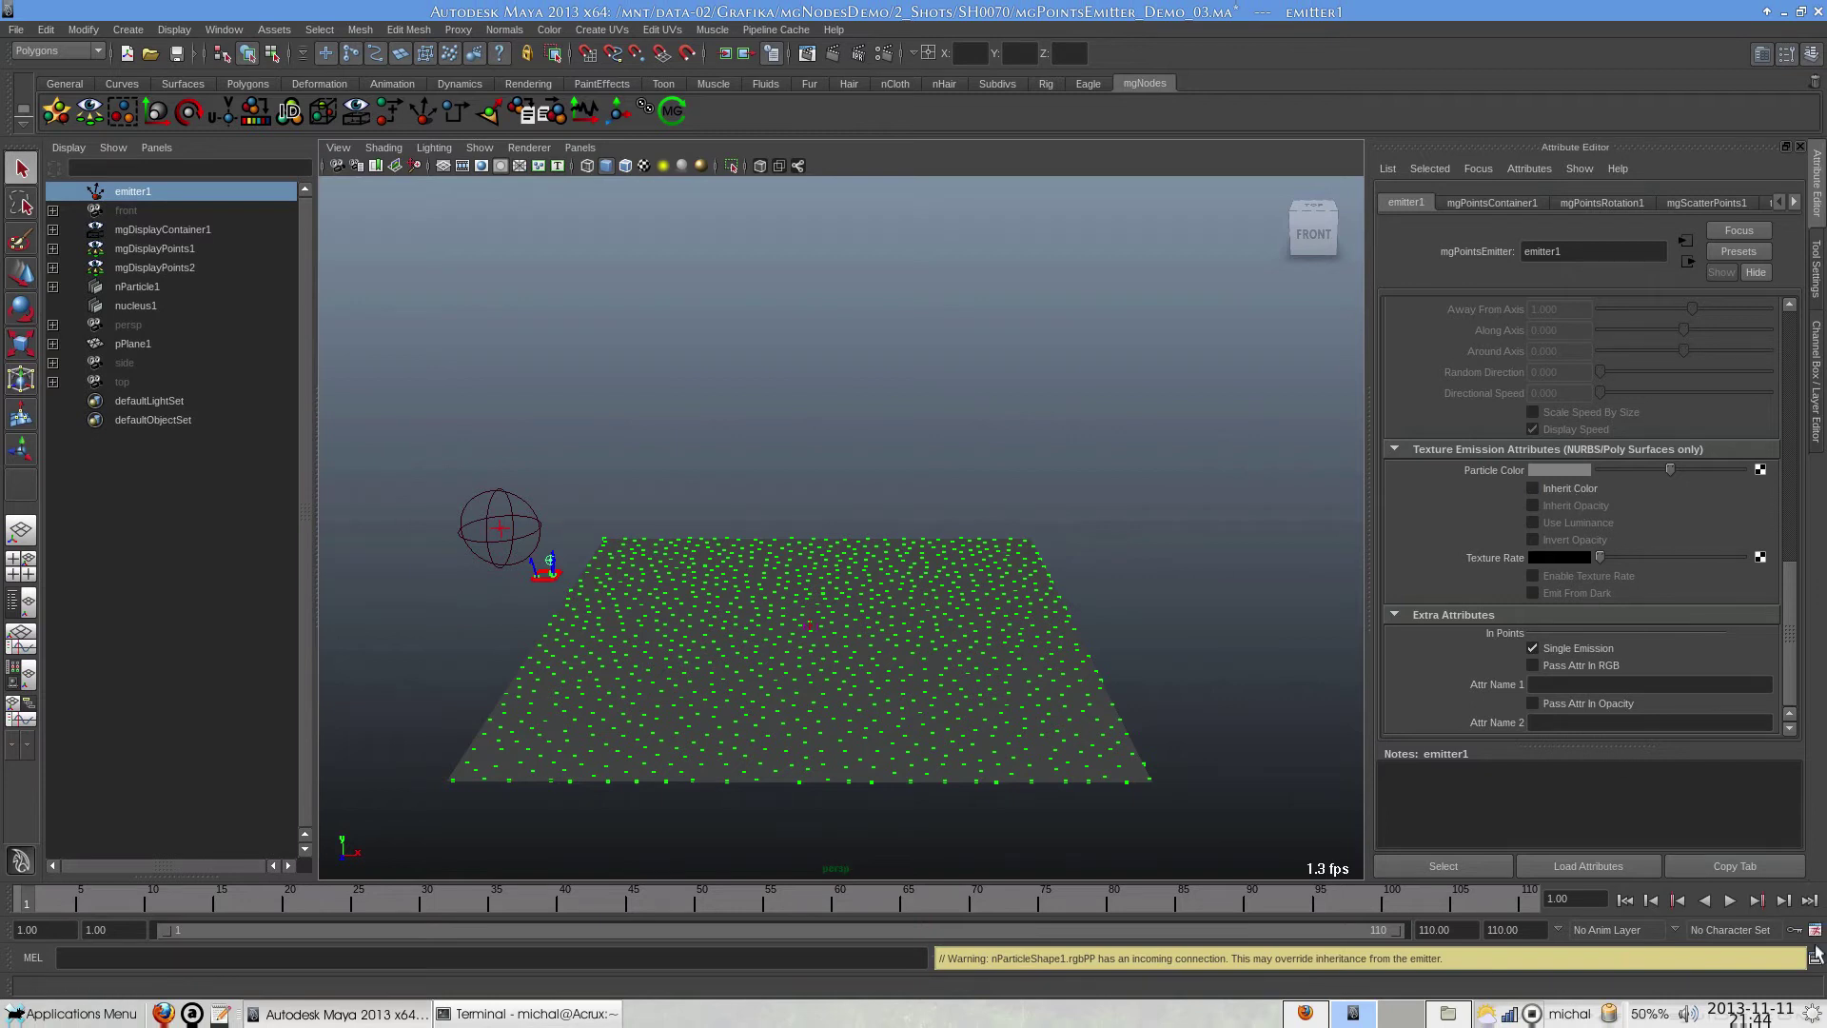
pyautogui.click(1814, 956)
pyautogui.moveTo(340, 560); pyautogui.dragTo(507, 645)
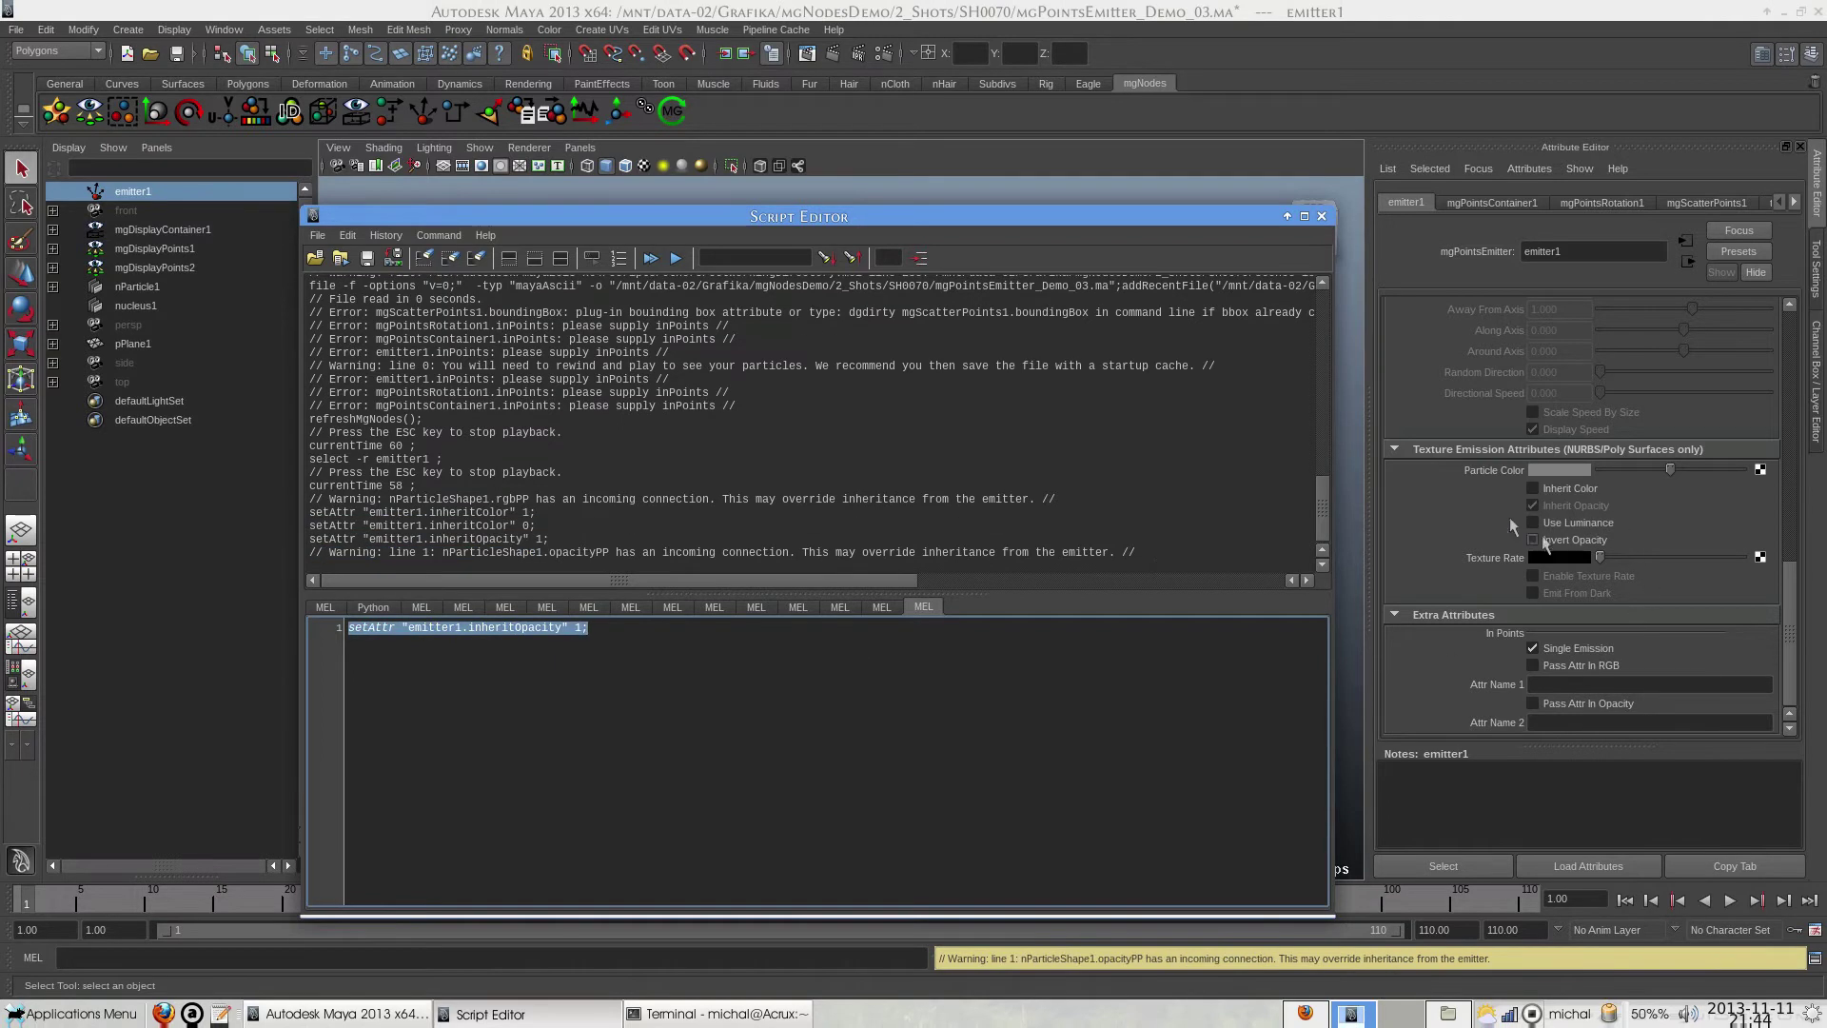
pyautogui.click(1322, 216)
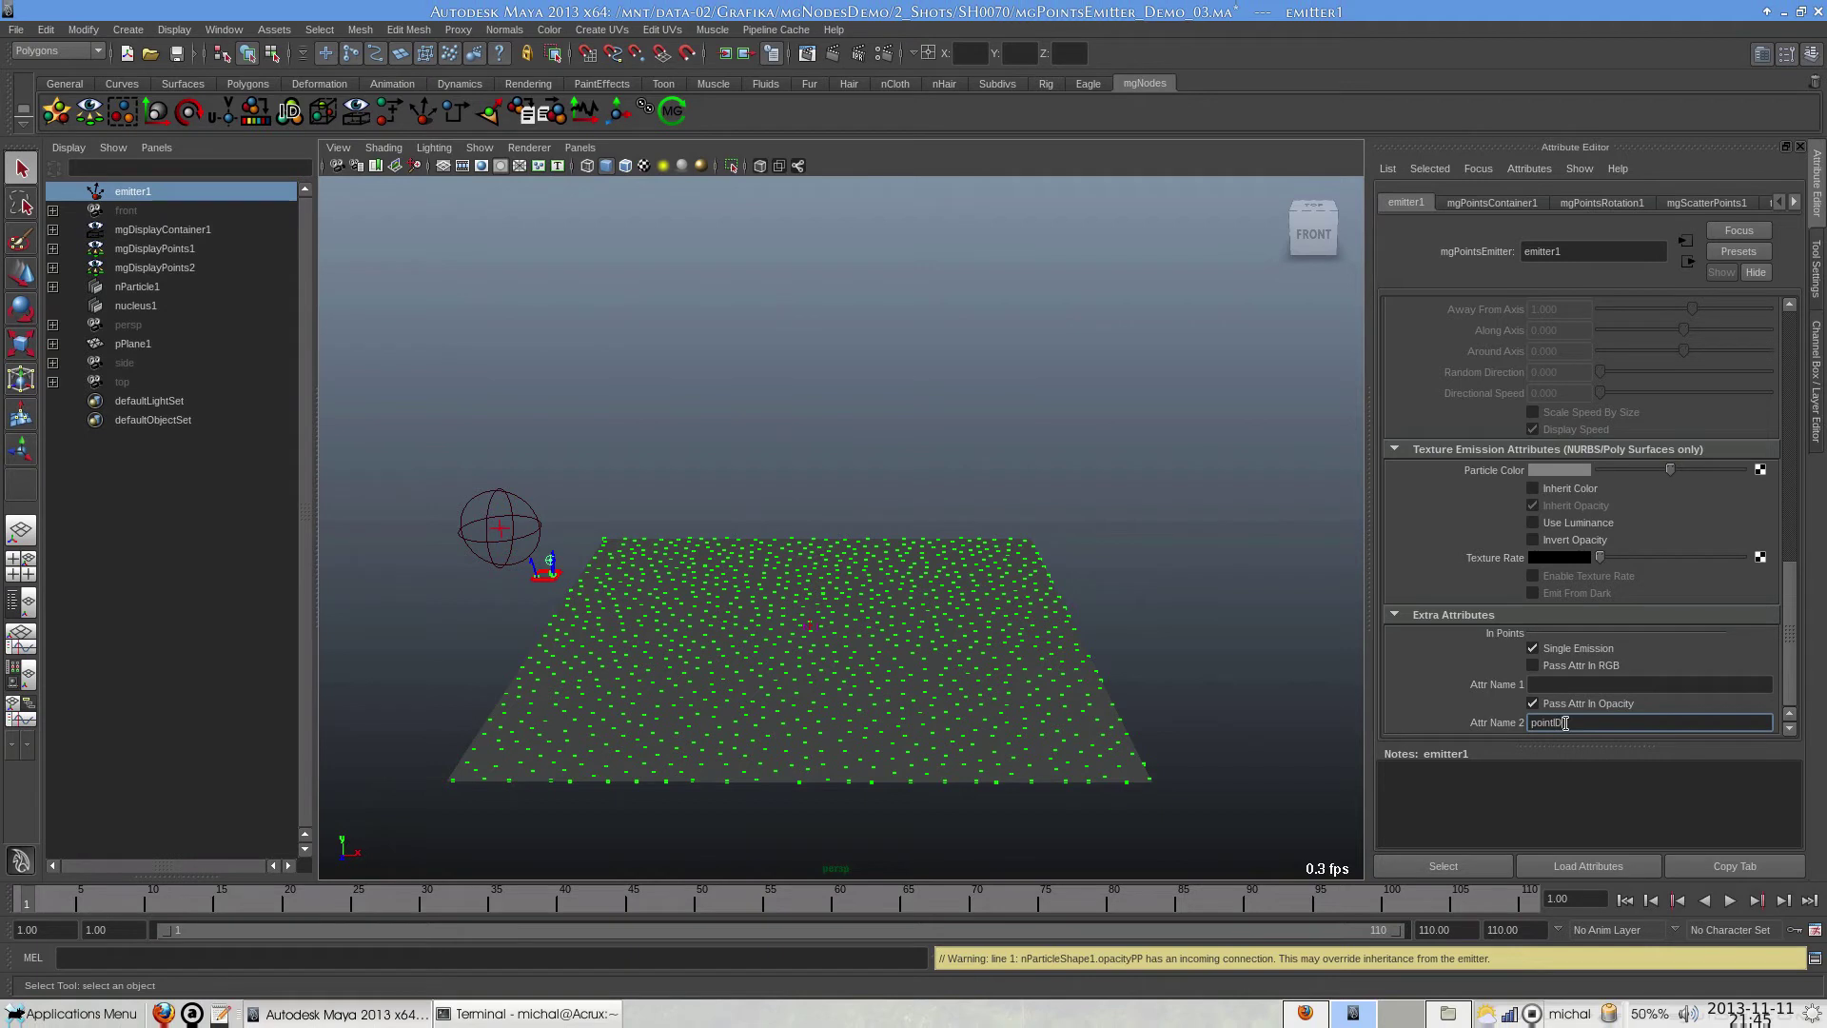
pyautogui.press('Return')
# Remove the internal opacity ramp connection from nParticle1's per-particle Opacity PP attribute.
pyautogui.click(143, 287)
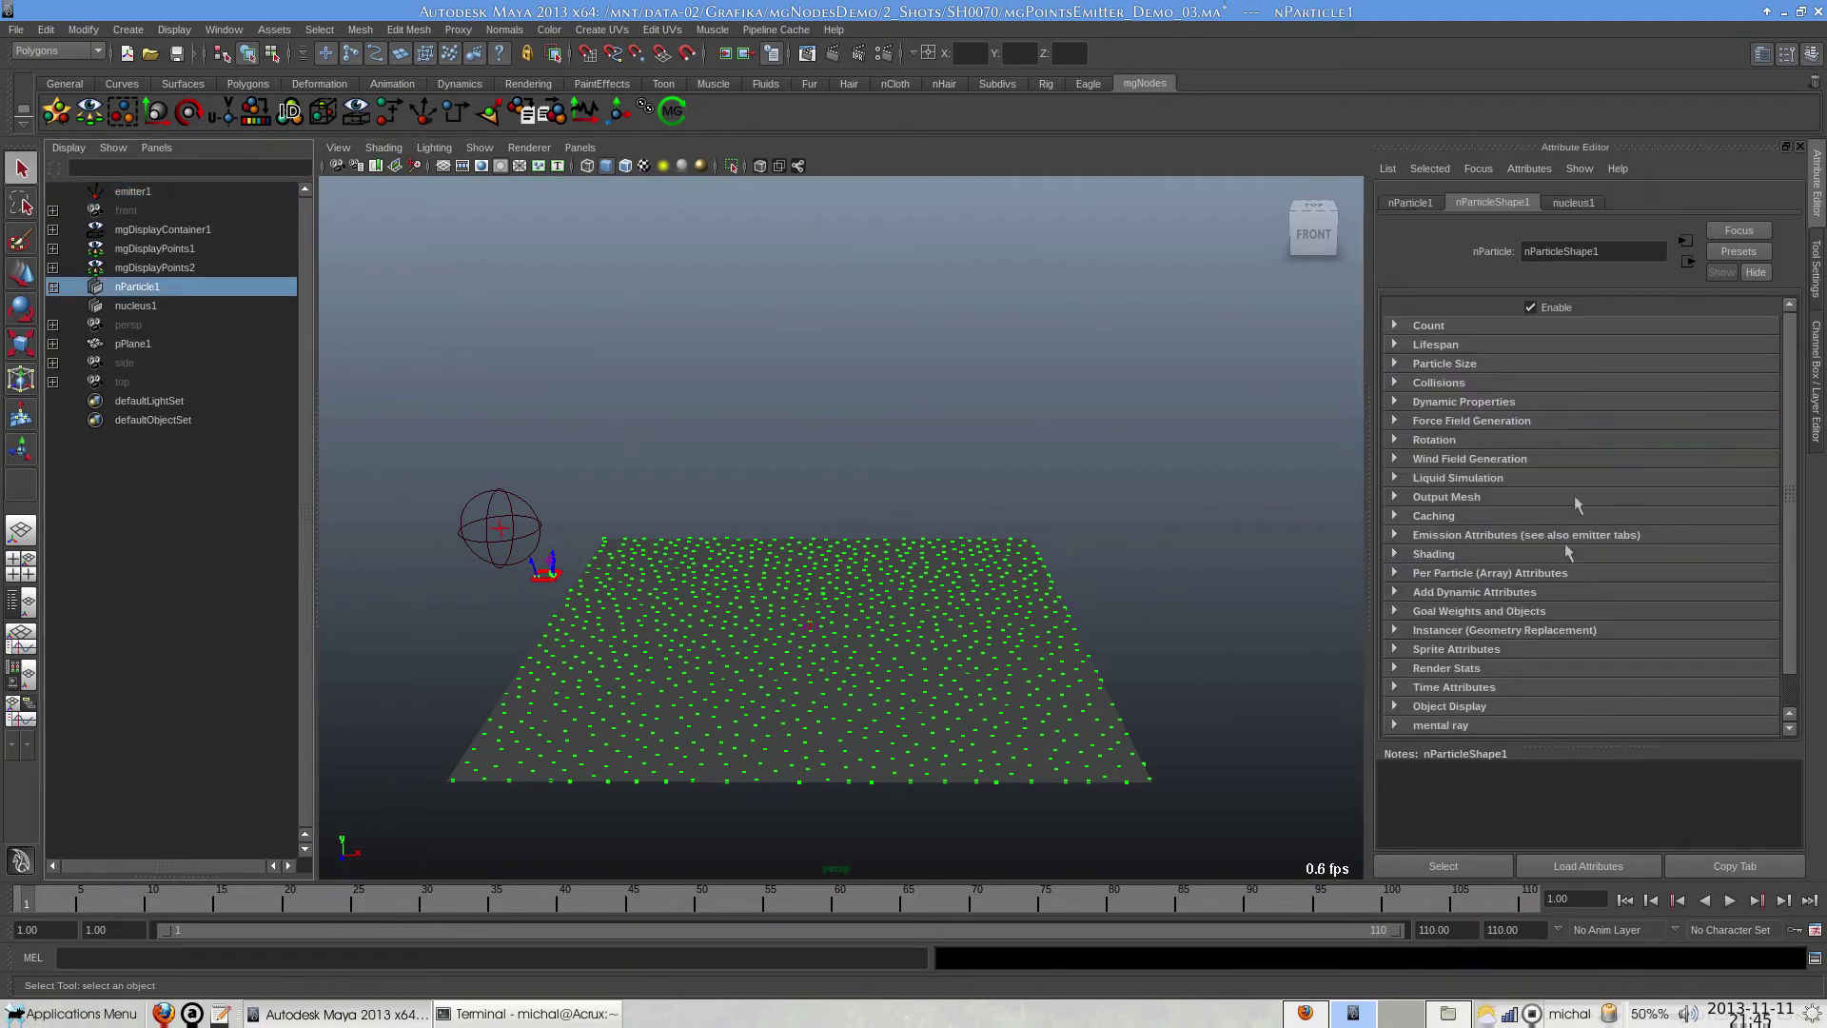
pyautogui.click(1461, 574)
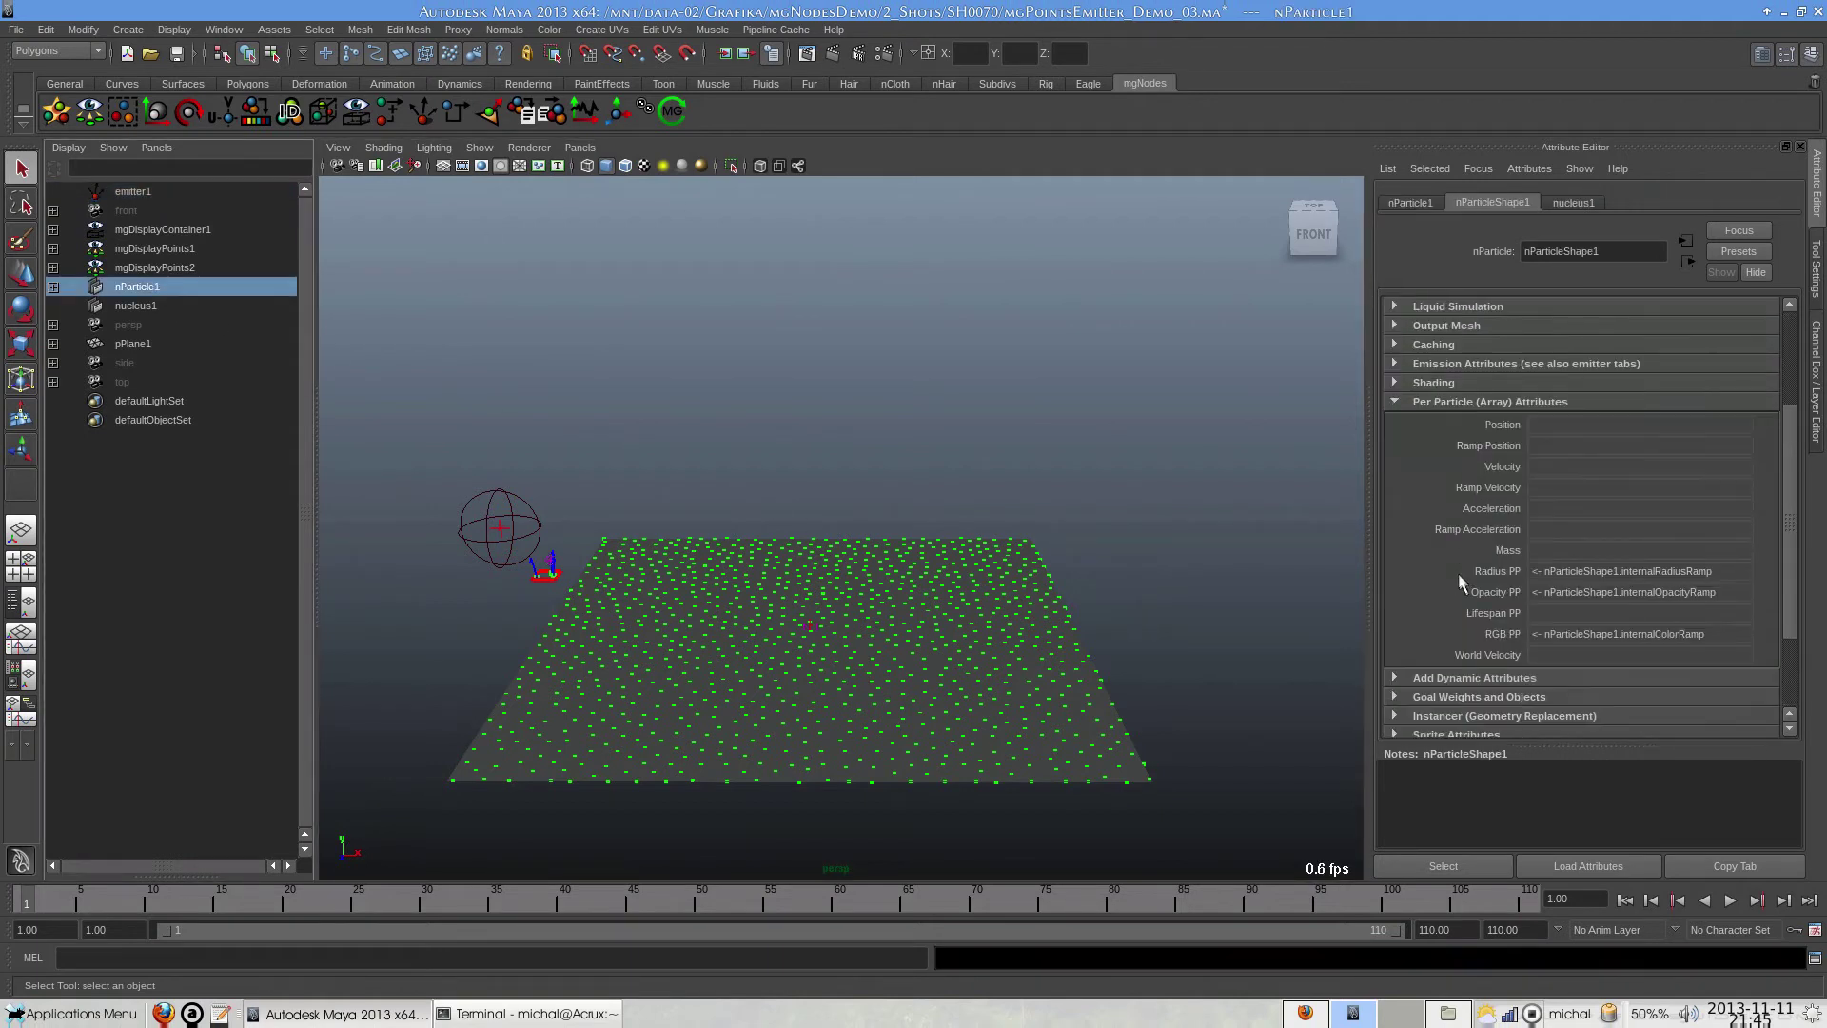
pyautogui.rightClick(1546, 595)
pyautogui.click(1538, 617)
# Add a per-particle float attribute named pointID to nParticleShape1.
pyautogui.click(1436, 678)
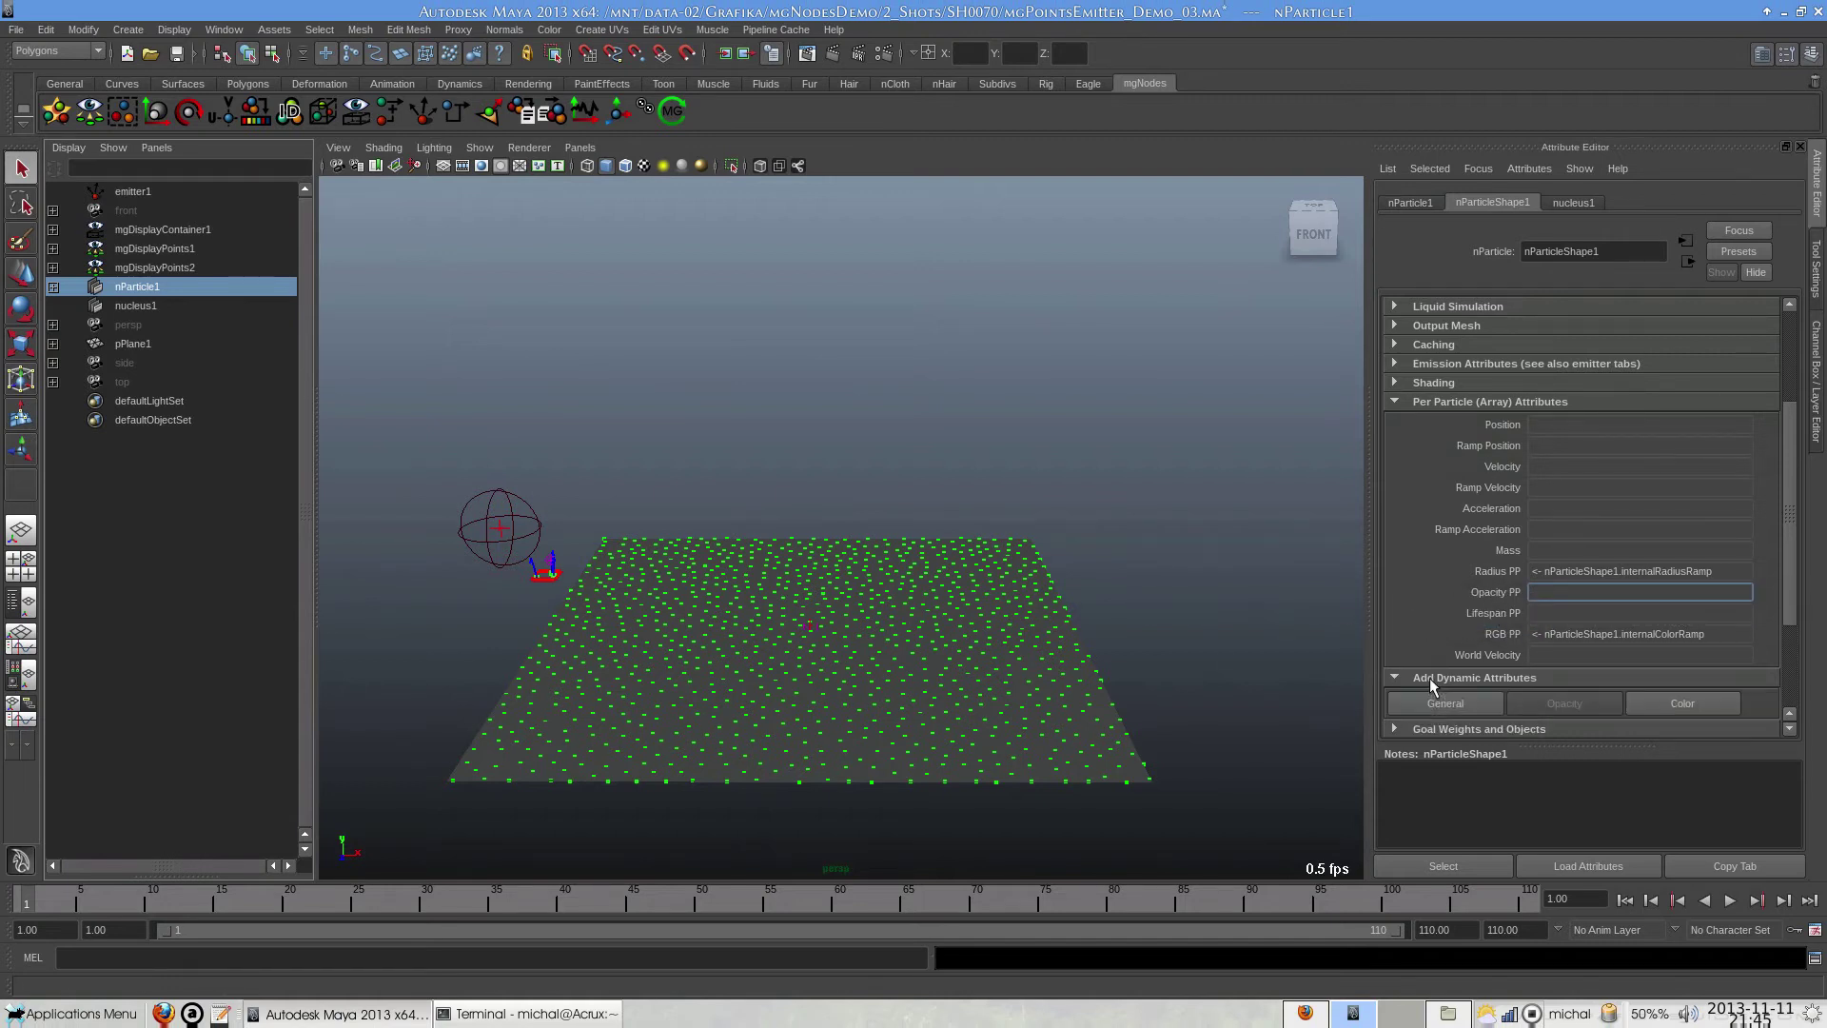
pyautogui.click(1445, 647)
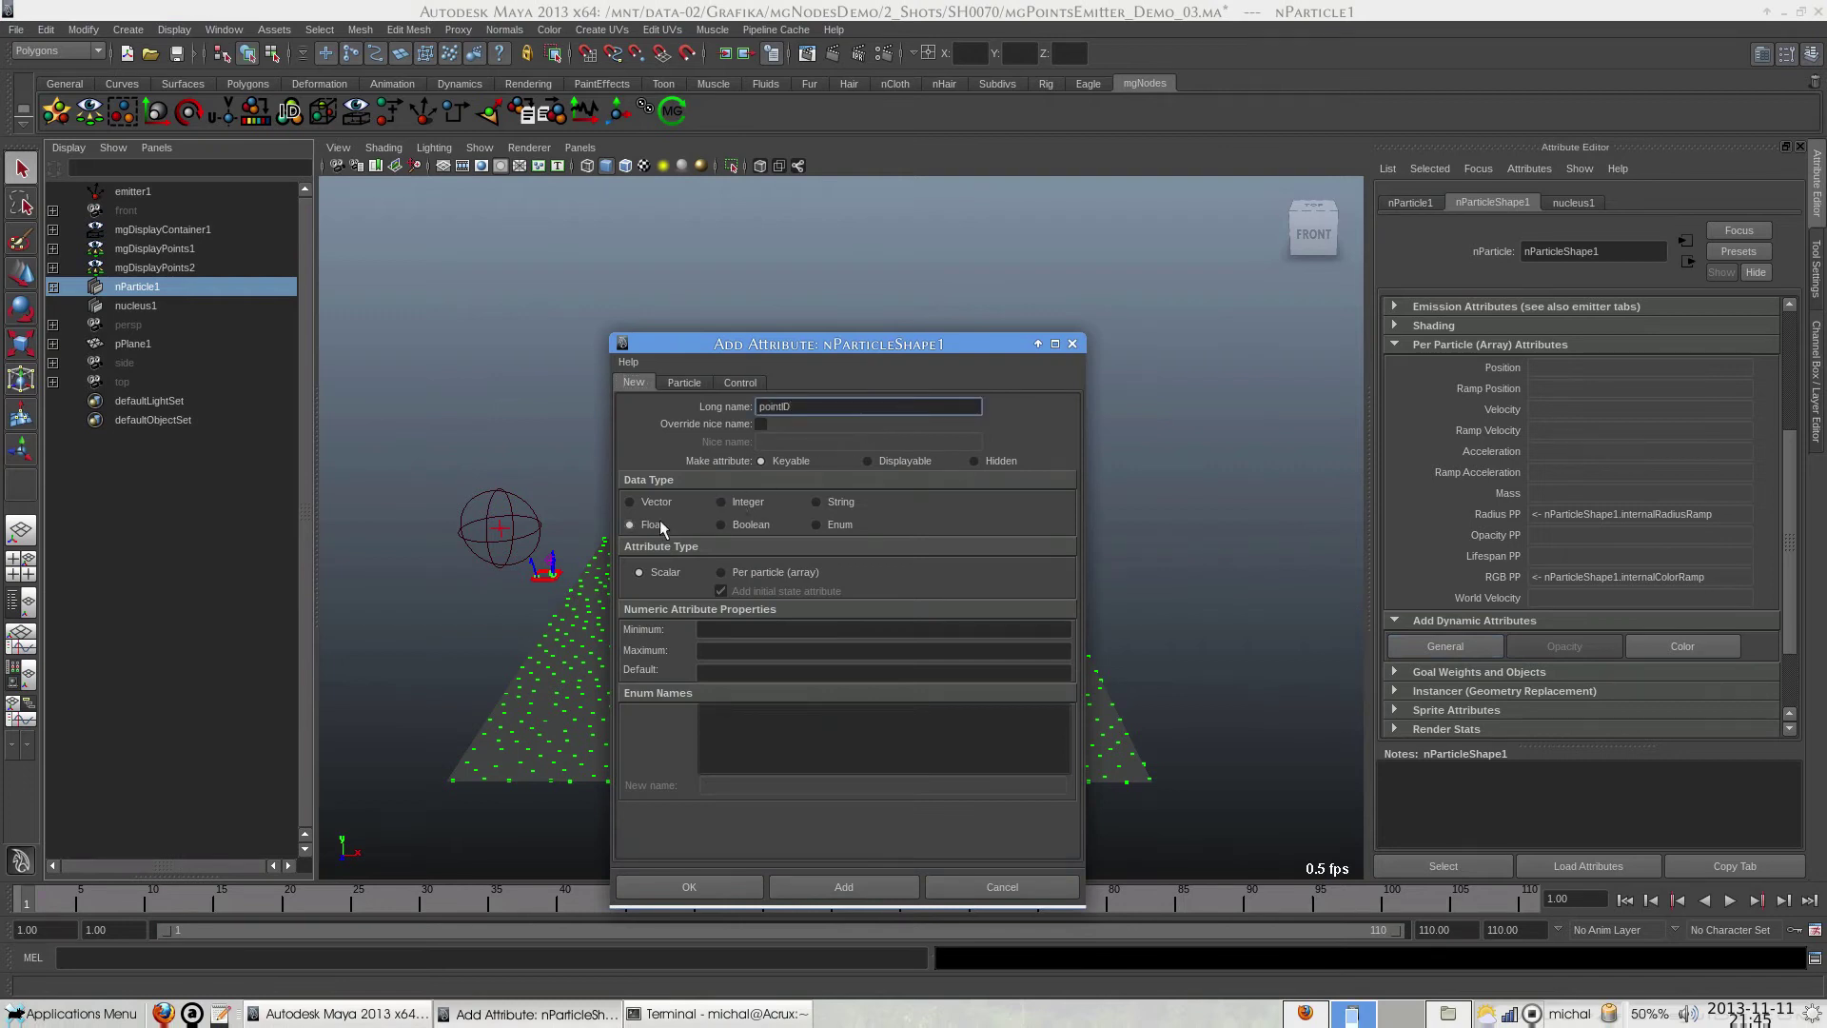
pyautogui.click(720, 572)
pyautogui.click(679, 889)
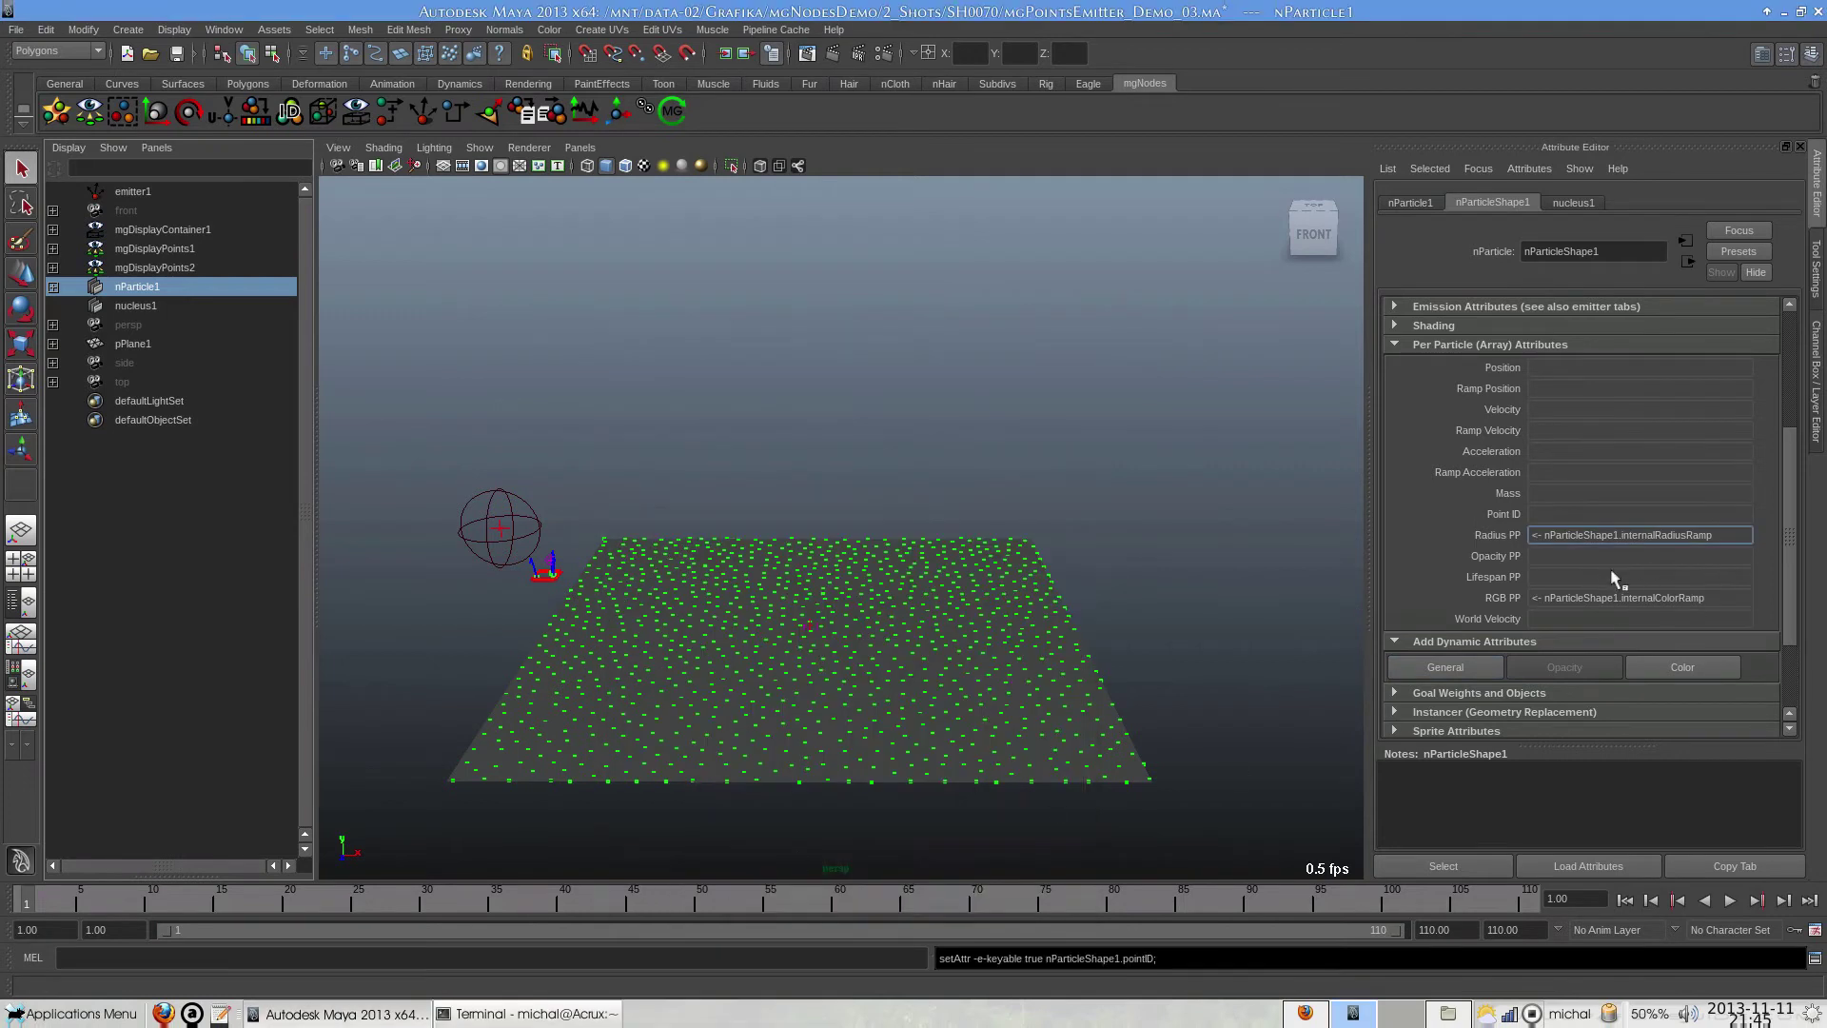
# Create a runtime-before-dynamics expression for pointID: nParticleShape1.pointID=nParticleShape1.opacityPP;.
pyautogui.rightClick(1558, 515)
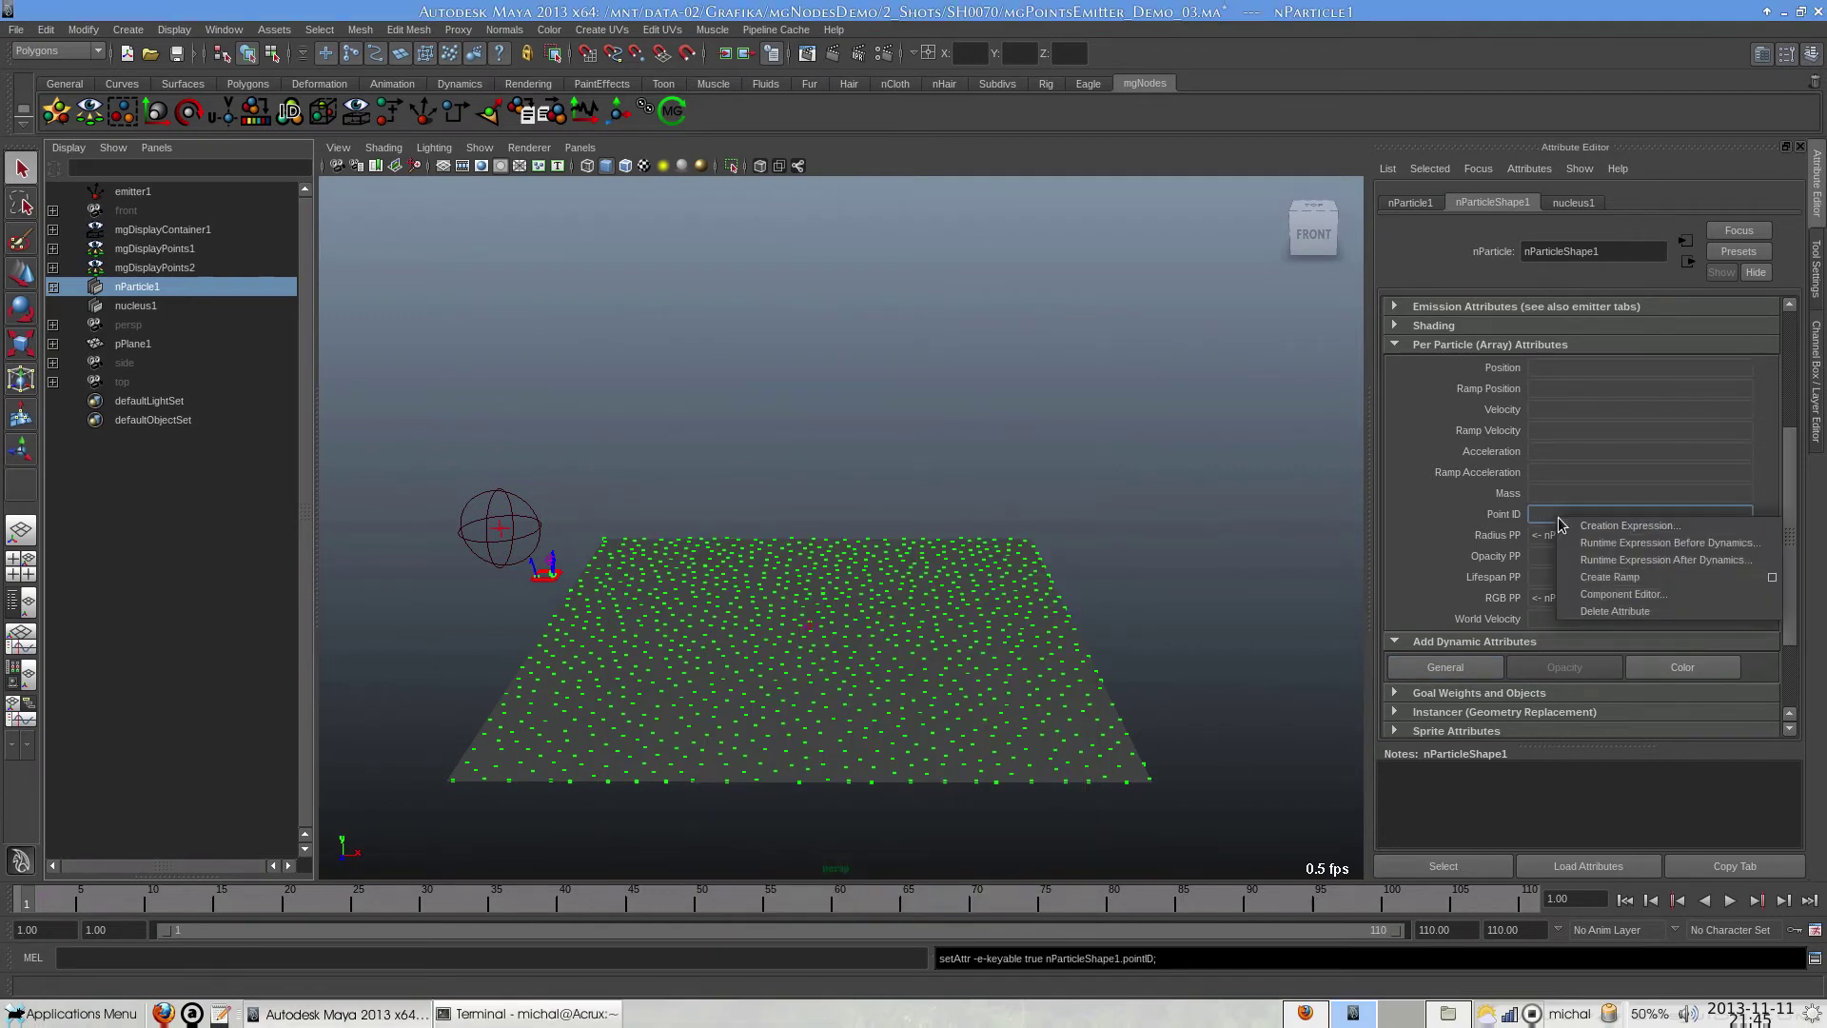
pyautogui.click(1670, 544)
pyautogui.click(684, 730)
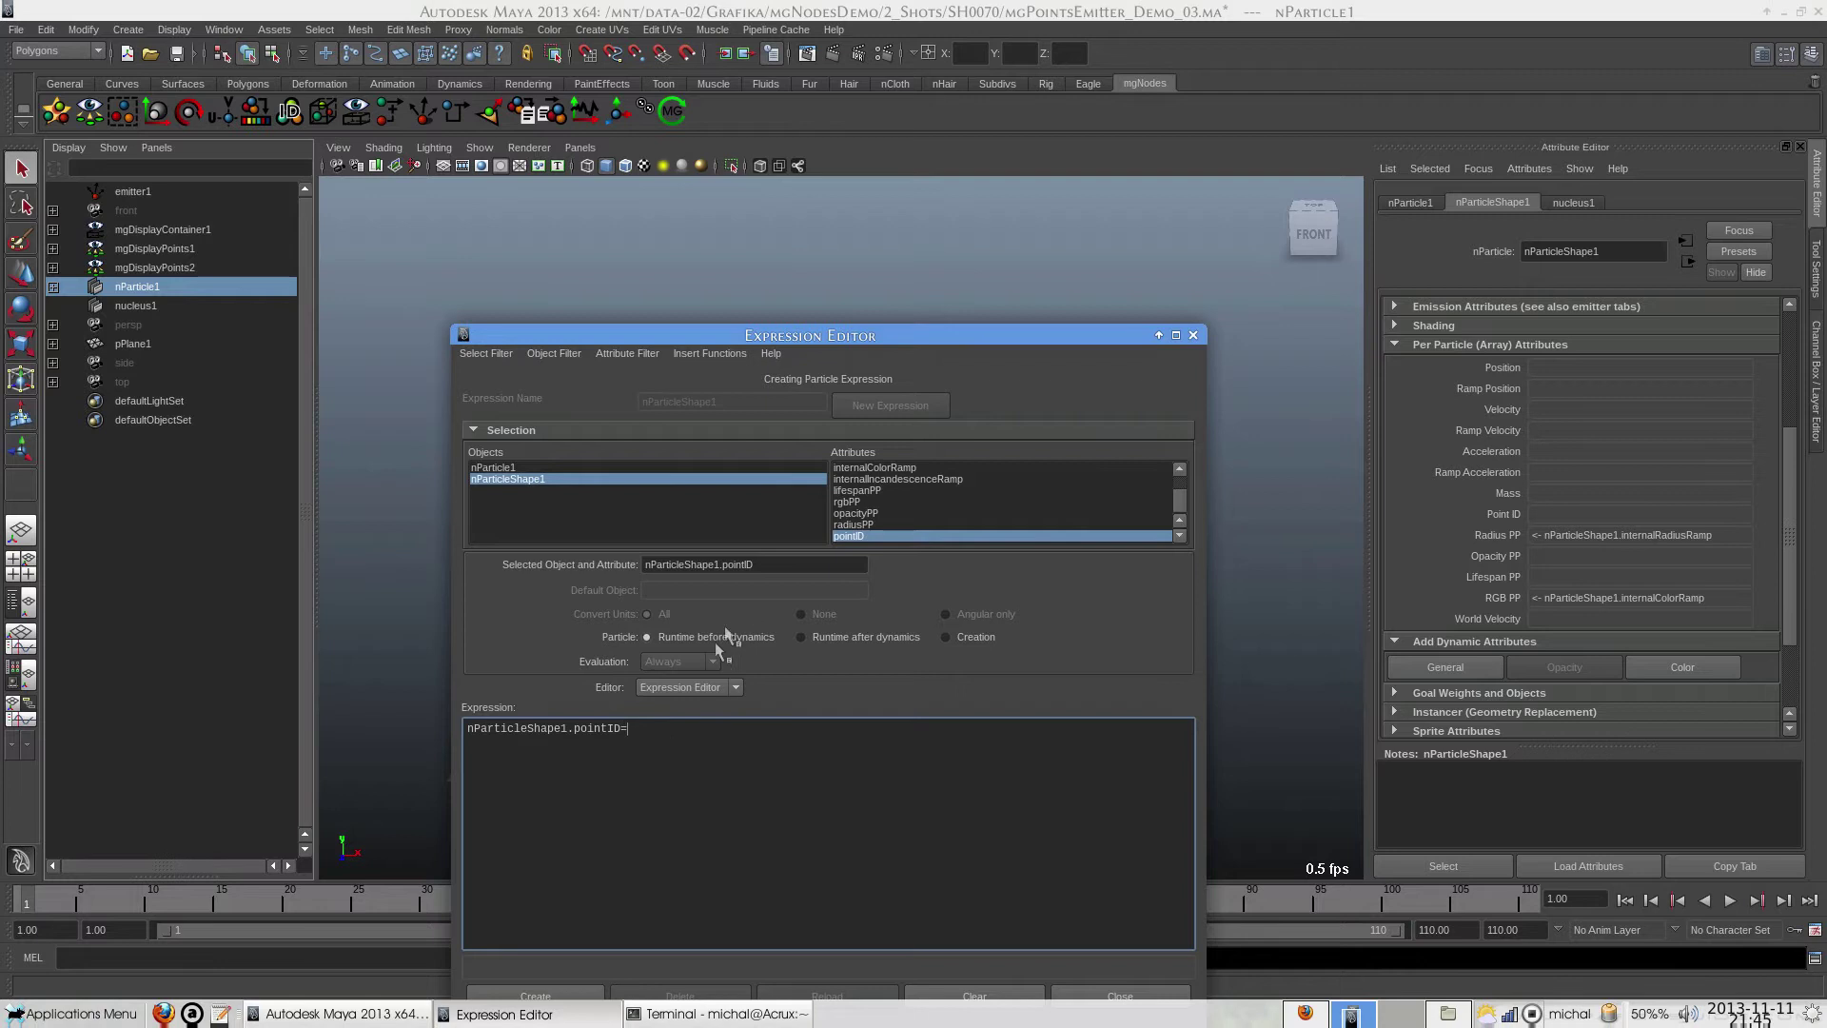
pyautogui.moveTo(761, 564); pyautogui.dragTo(616, 565)
pyautogui.click(748, 728)
pyautogui.moveTo(759, 339); pyautogui.dragTo(774, 233)
pyautogui.click(550, 891)
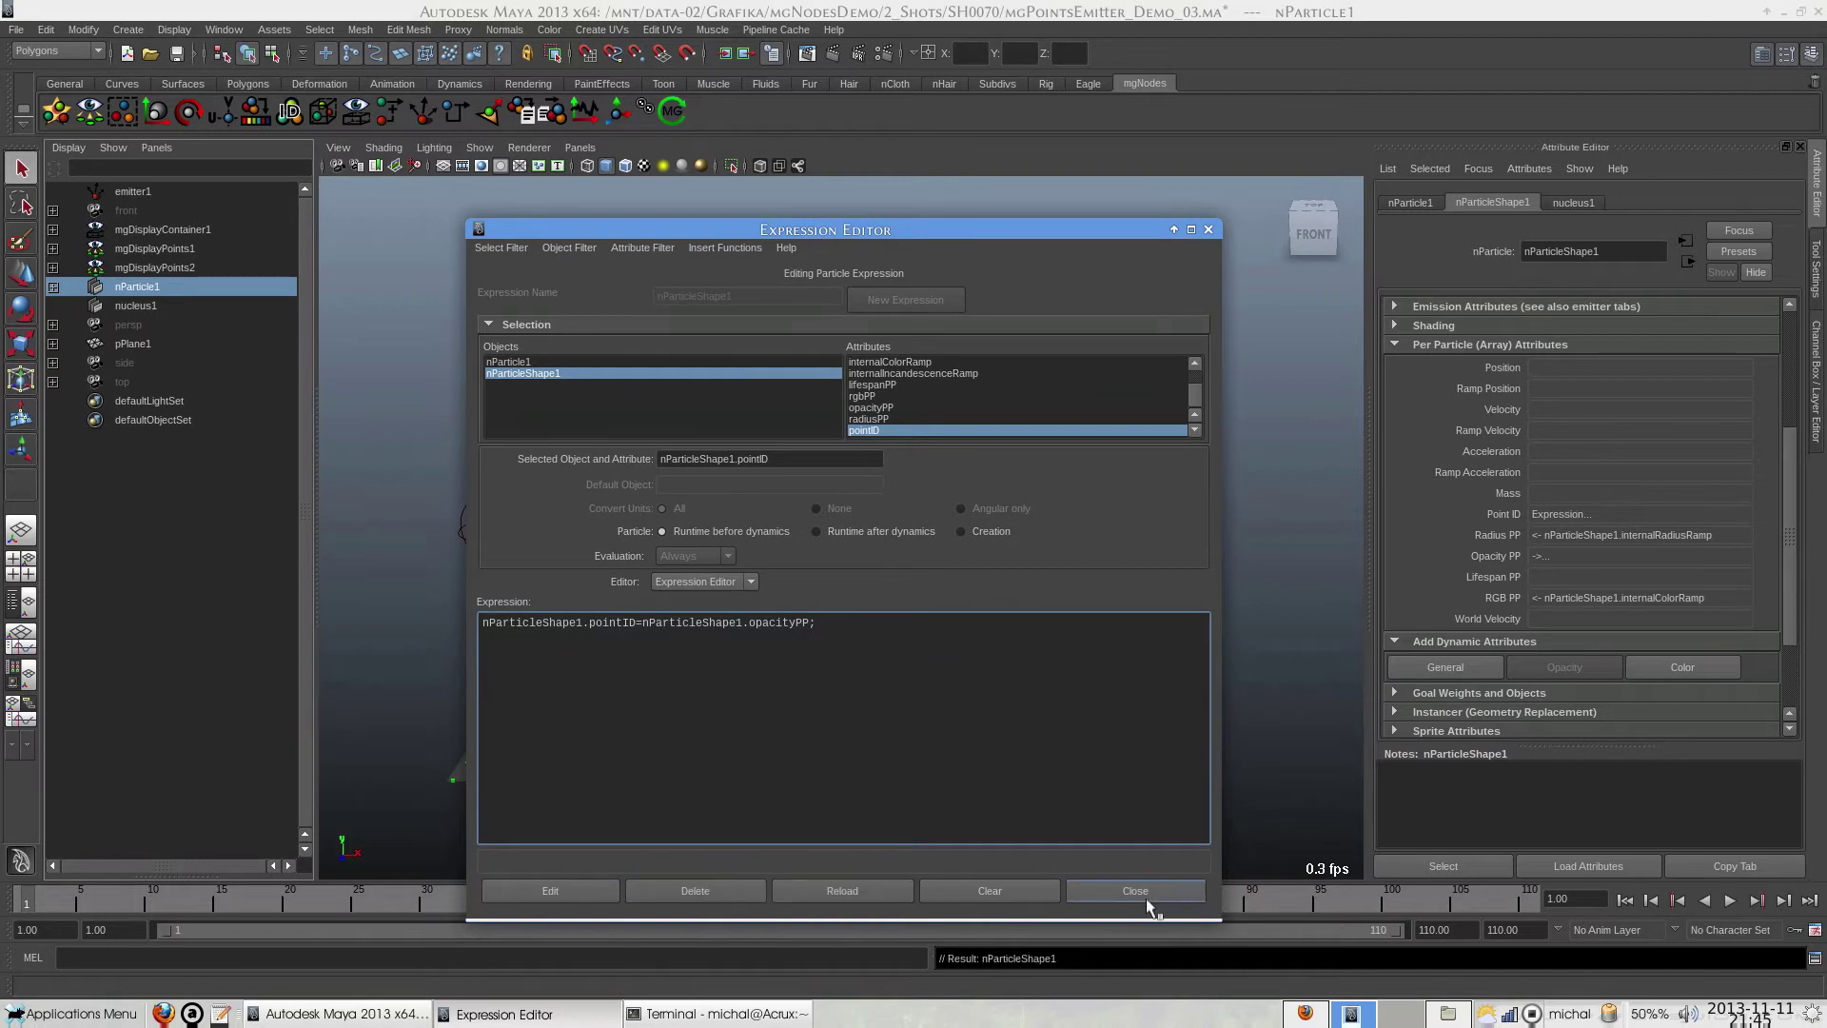
# Close the expression window and create an nDynamics particle instancer for nParticle1.
pyautogui.click(1146, 899)
pyautogui.scroll(-2, 1445, 657)
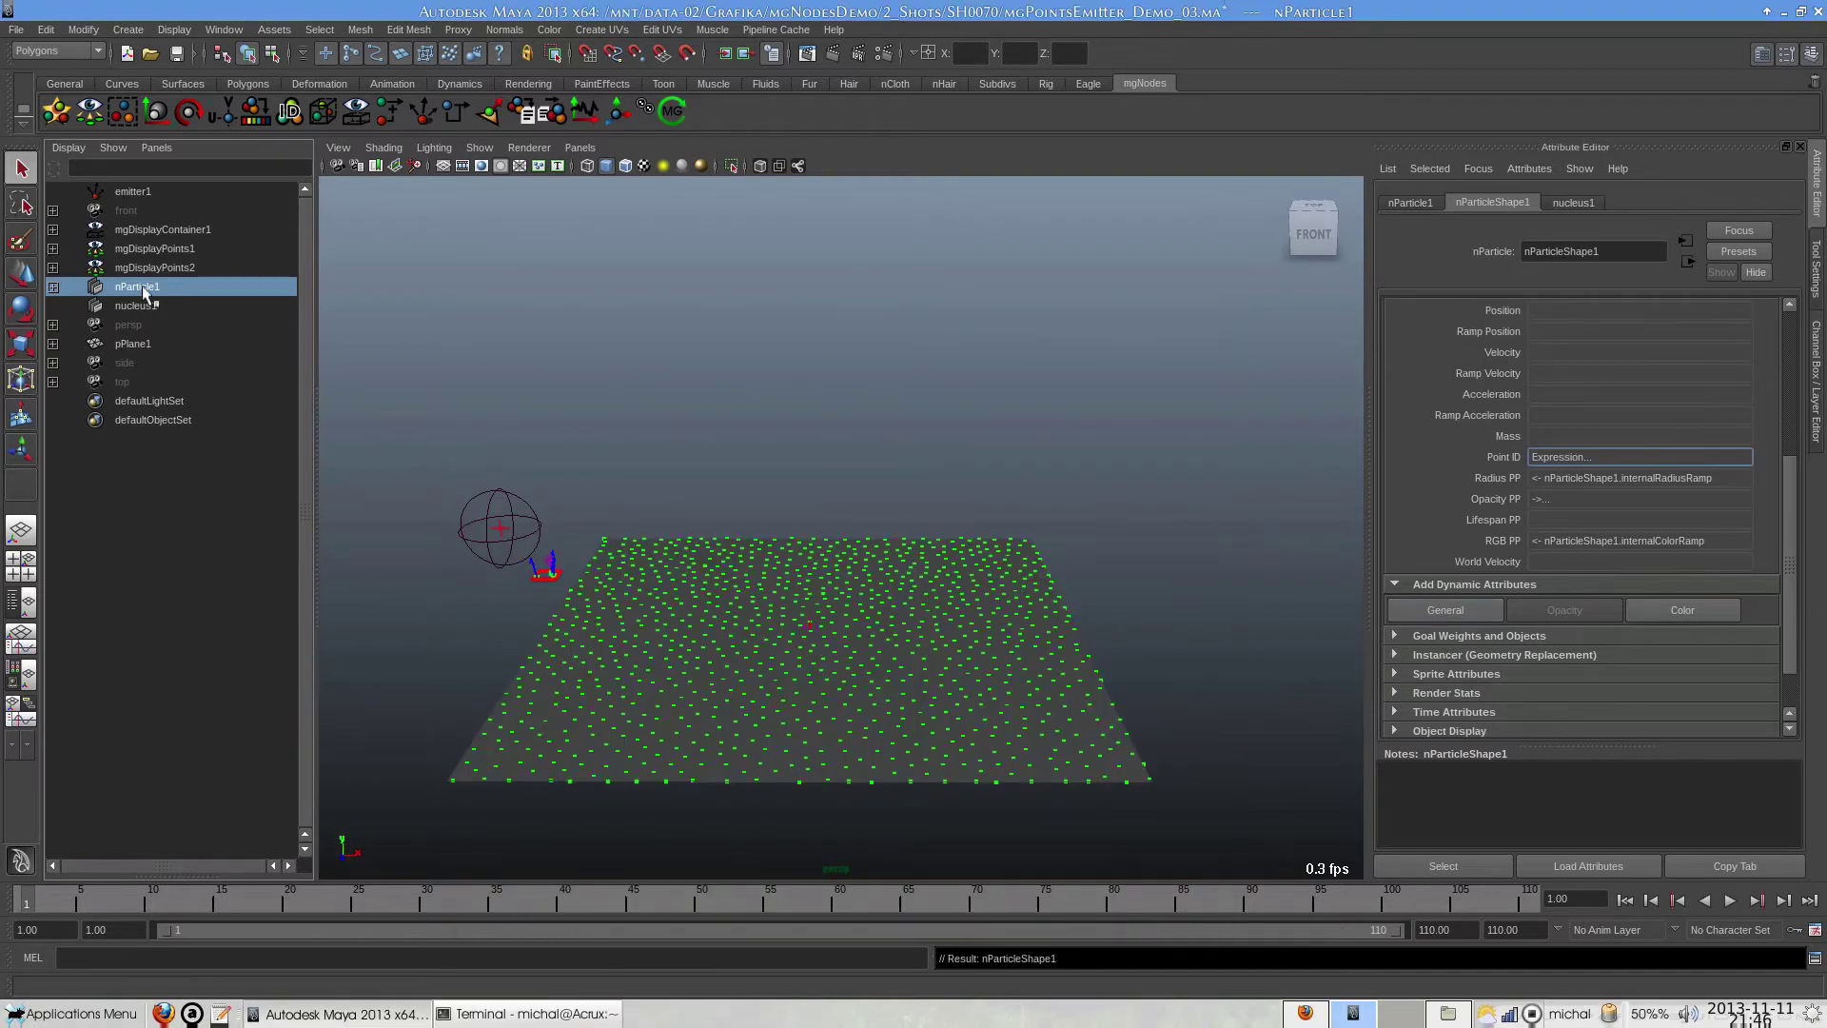
pyautogui.click(57, 51)
pyautogui.click(57, 147)
pyautogui.click(328, 30)
pyautogui.click(362, 181)
# Assign a per-particle attribute to the object index in nParticleShape1's instancer settings and hide nParticle1.
pyautogui.click(1442, 638)
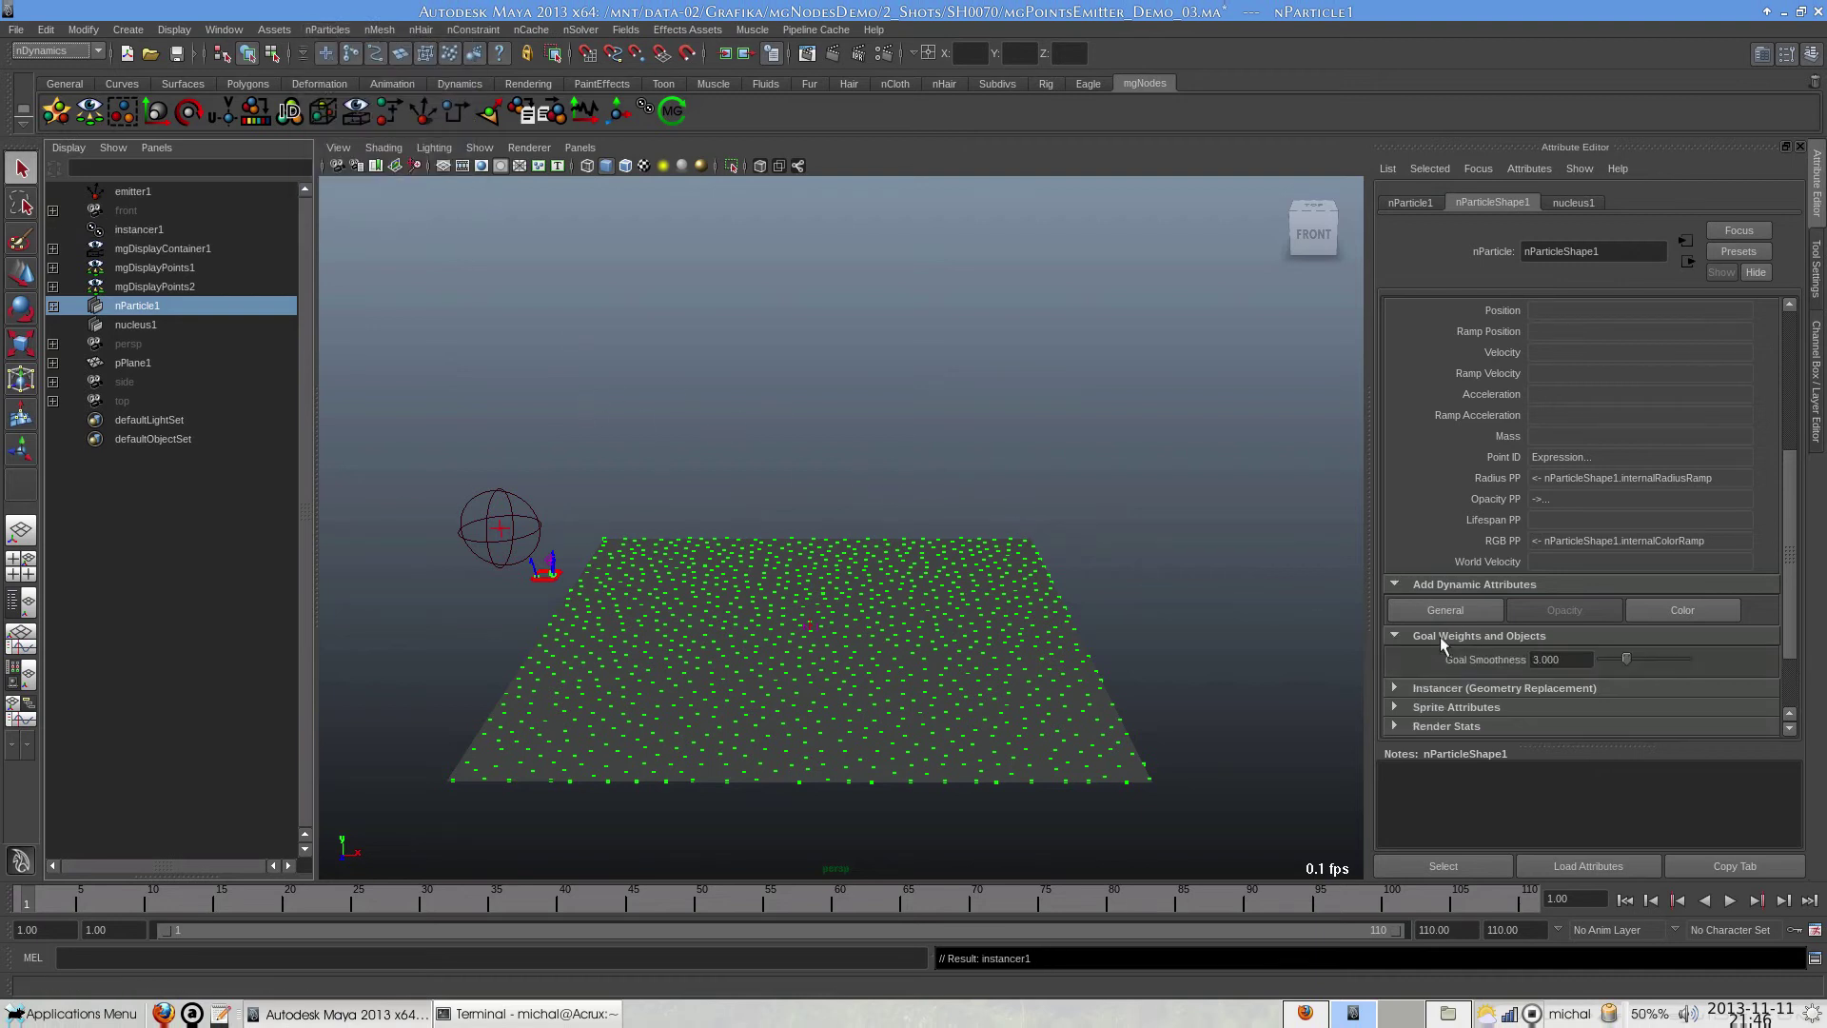
pyautogui.click(1445, 635)
pyautogui.click(1460, 657)
pyautogui.scroll(-2, 1499, 657)
pyautogui.click(1544, 655)
pyautogui.click(1544, 666)
pyautogui.hotkey('ctrl', 'h')
# Add an mgPointsAttrShuffle node to the dependency graph.
pyautogui.click(667, 250)
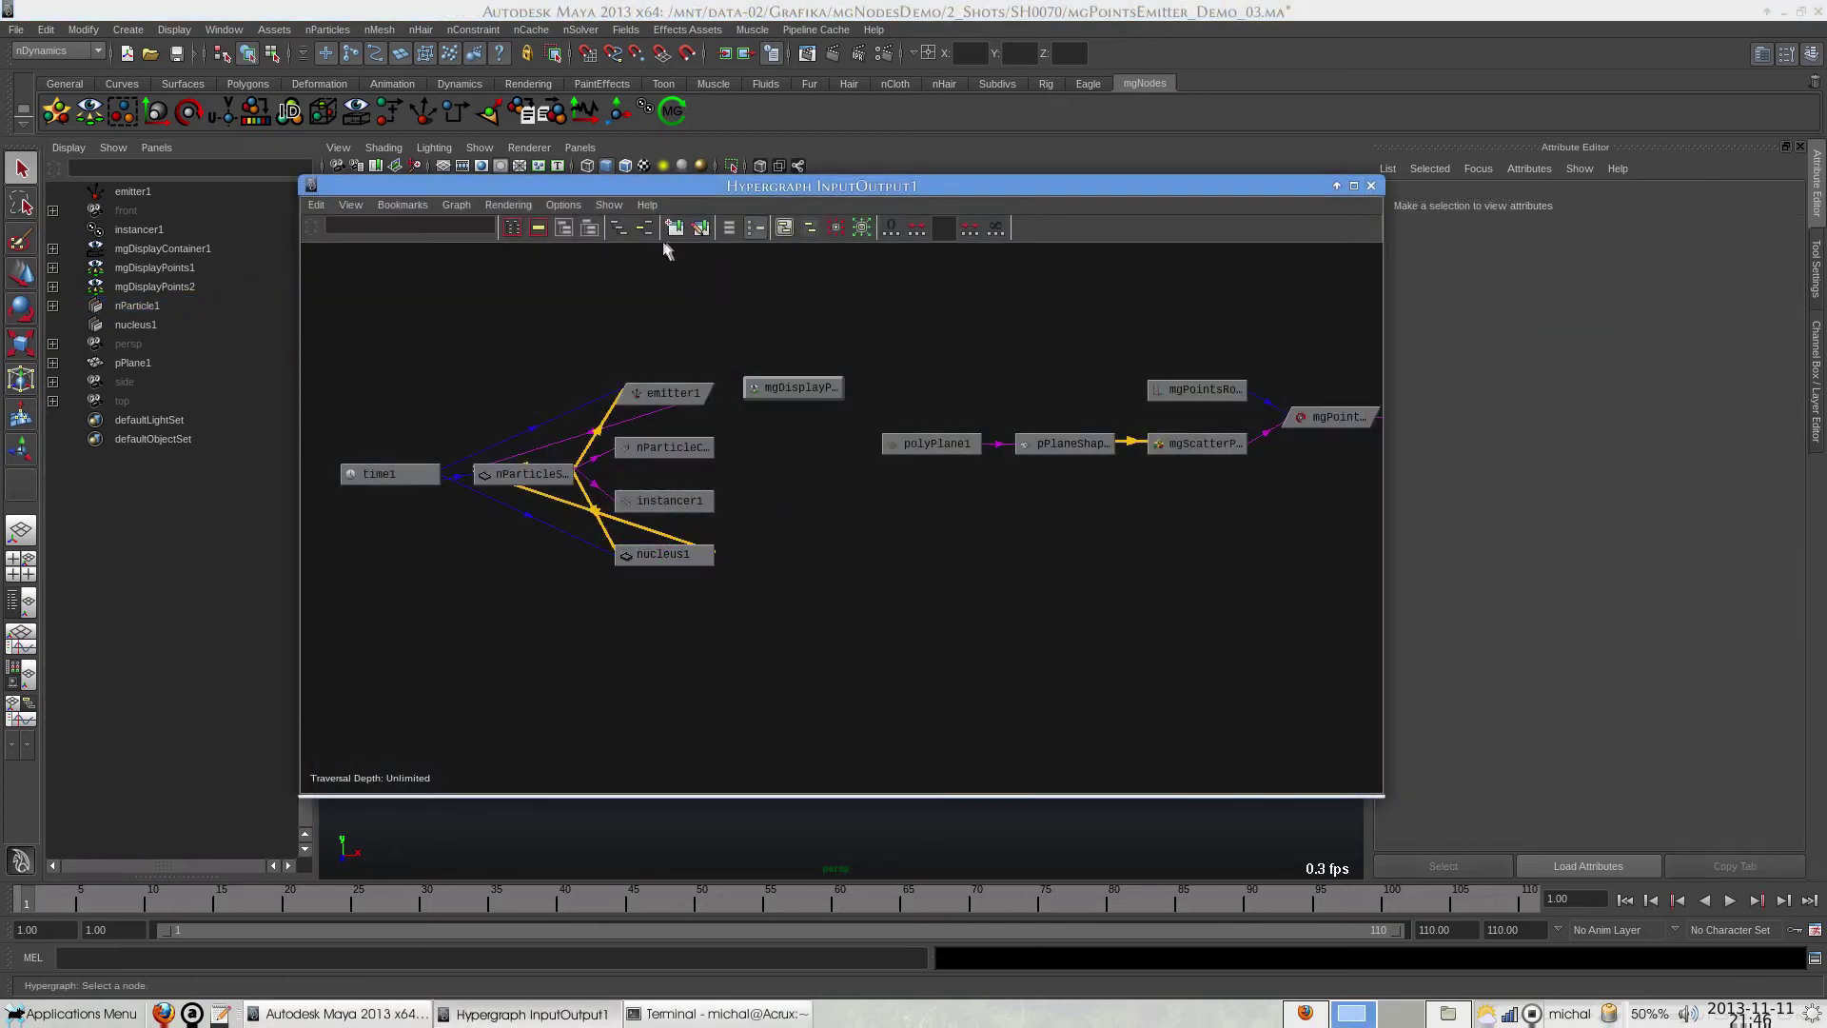
pyautogui.click(455, 120)
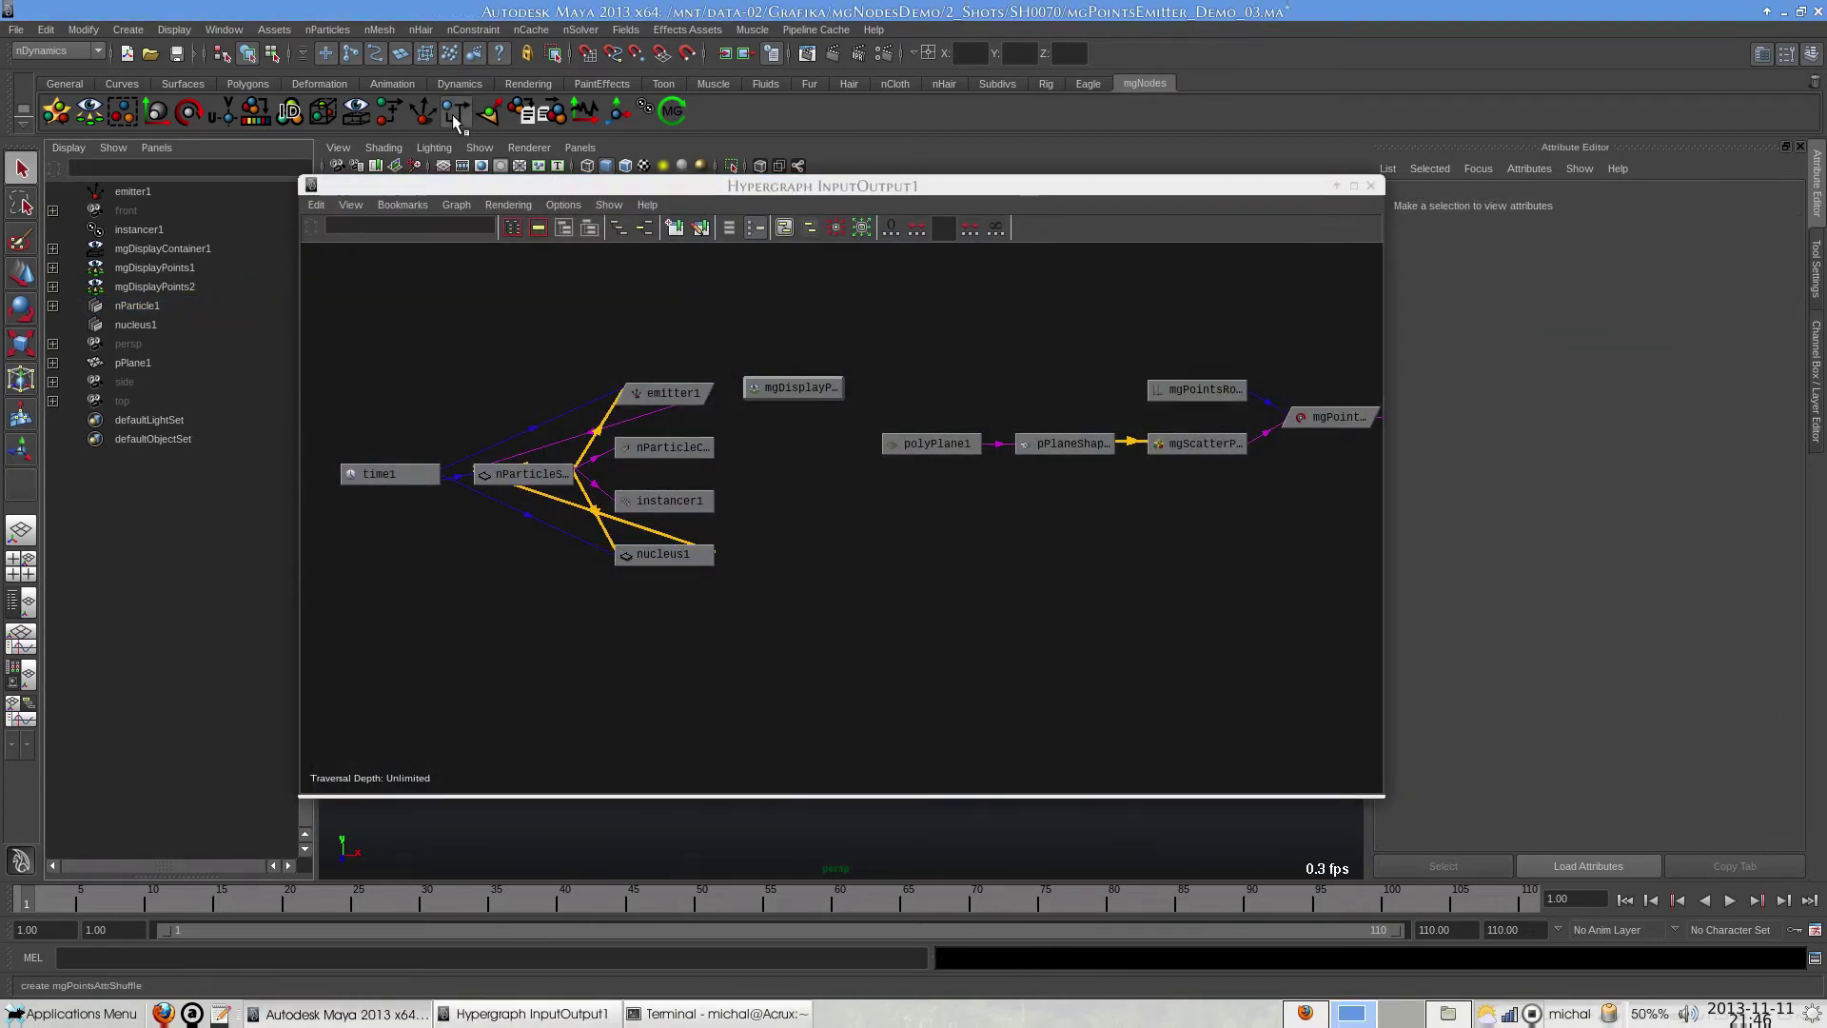
pyautogui.click(454, 121)
# Connect nParticleShape1's instanceData.instancePointData to the inPoints attribute of mgPointsAttrShuffle1.
pyautogui.moveTo(910, 537); pyautogui.dragTo(814, 619, button='middle')
pyautogui.scroll(2, 766, 700)
pyautogui.moveTo(628, 445); pyautogui.dragTo(821, 567, button='middle')
pyautogui.click(847, 628)
pyautogui.scroll(-20, 535, 587)
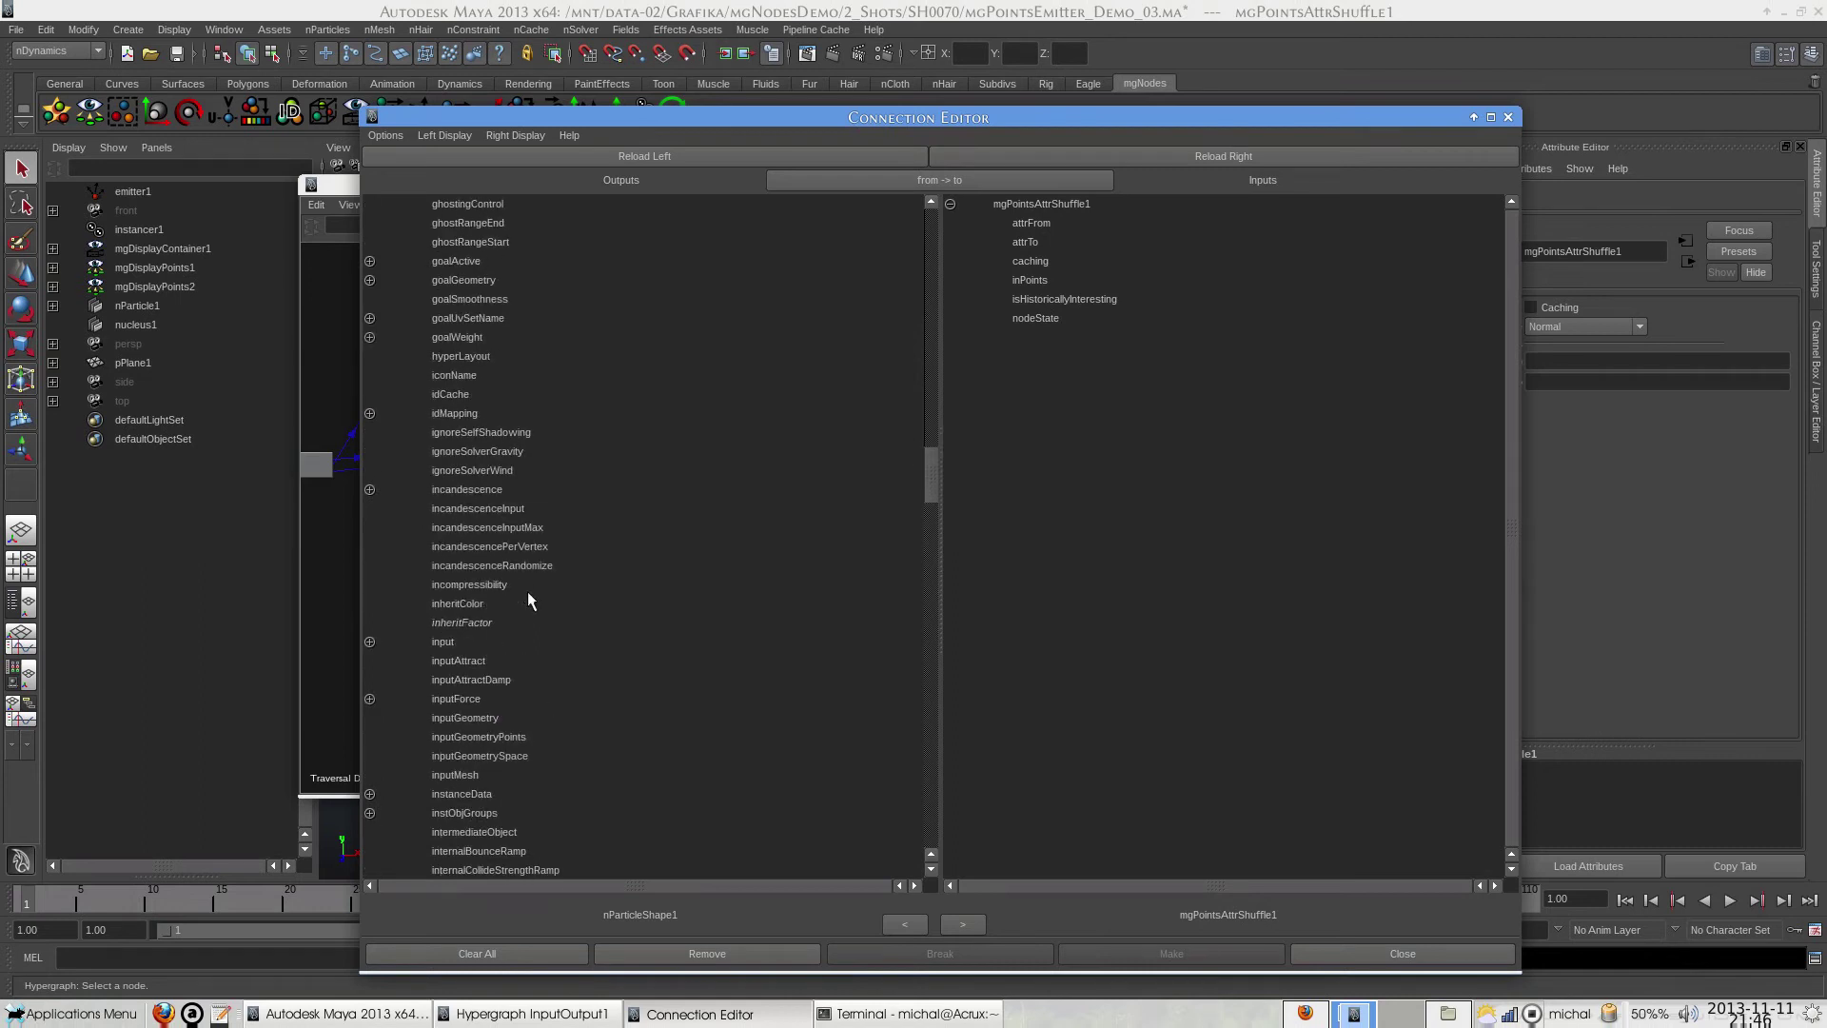
pyautogui.click(370, 794)
pyautogui.click(506, 831)
pyautogui.click(1037, 280)
pyautogui.click(1403, 954)
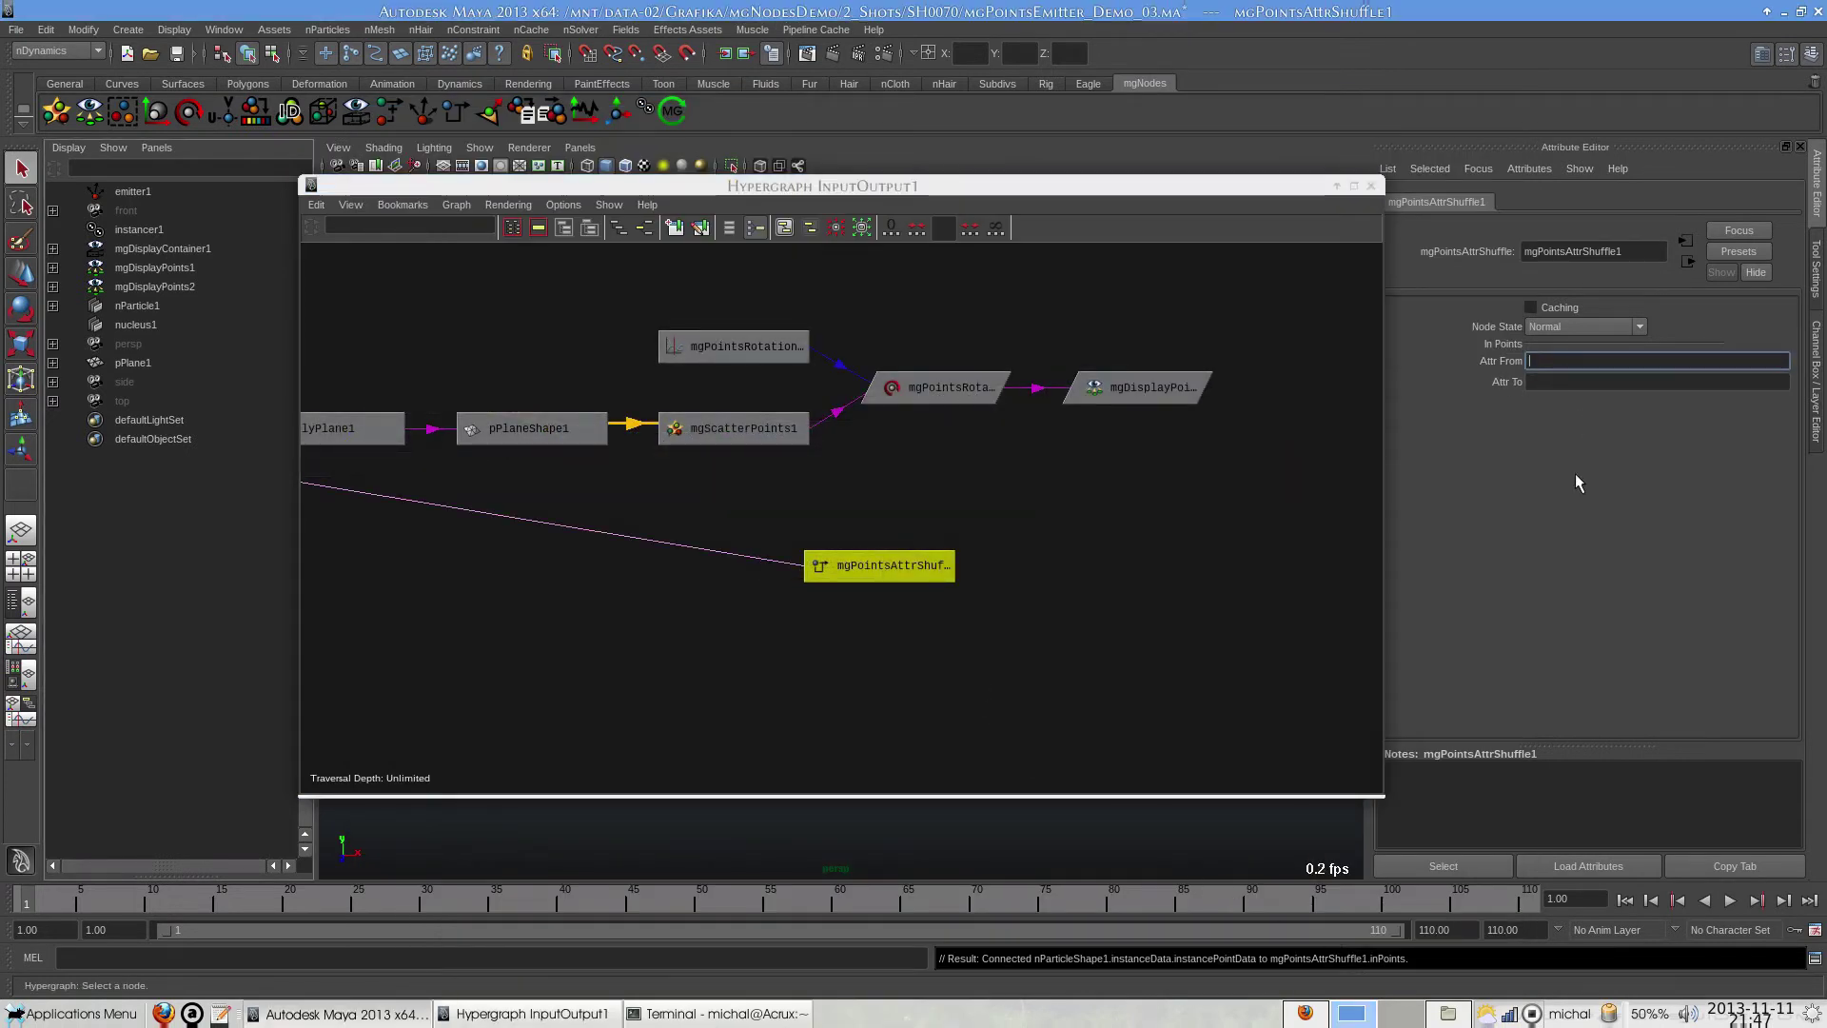
# On mgPointsAttrShuffle1, set Attr From to objectIndex and Attr To to pointID.
pyautogui.write('objectIndex')
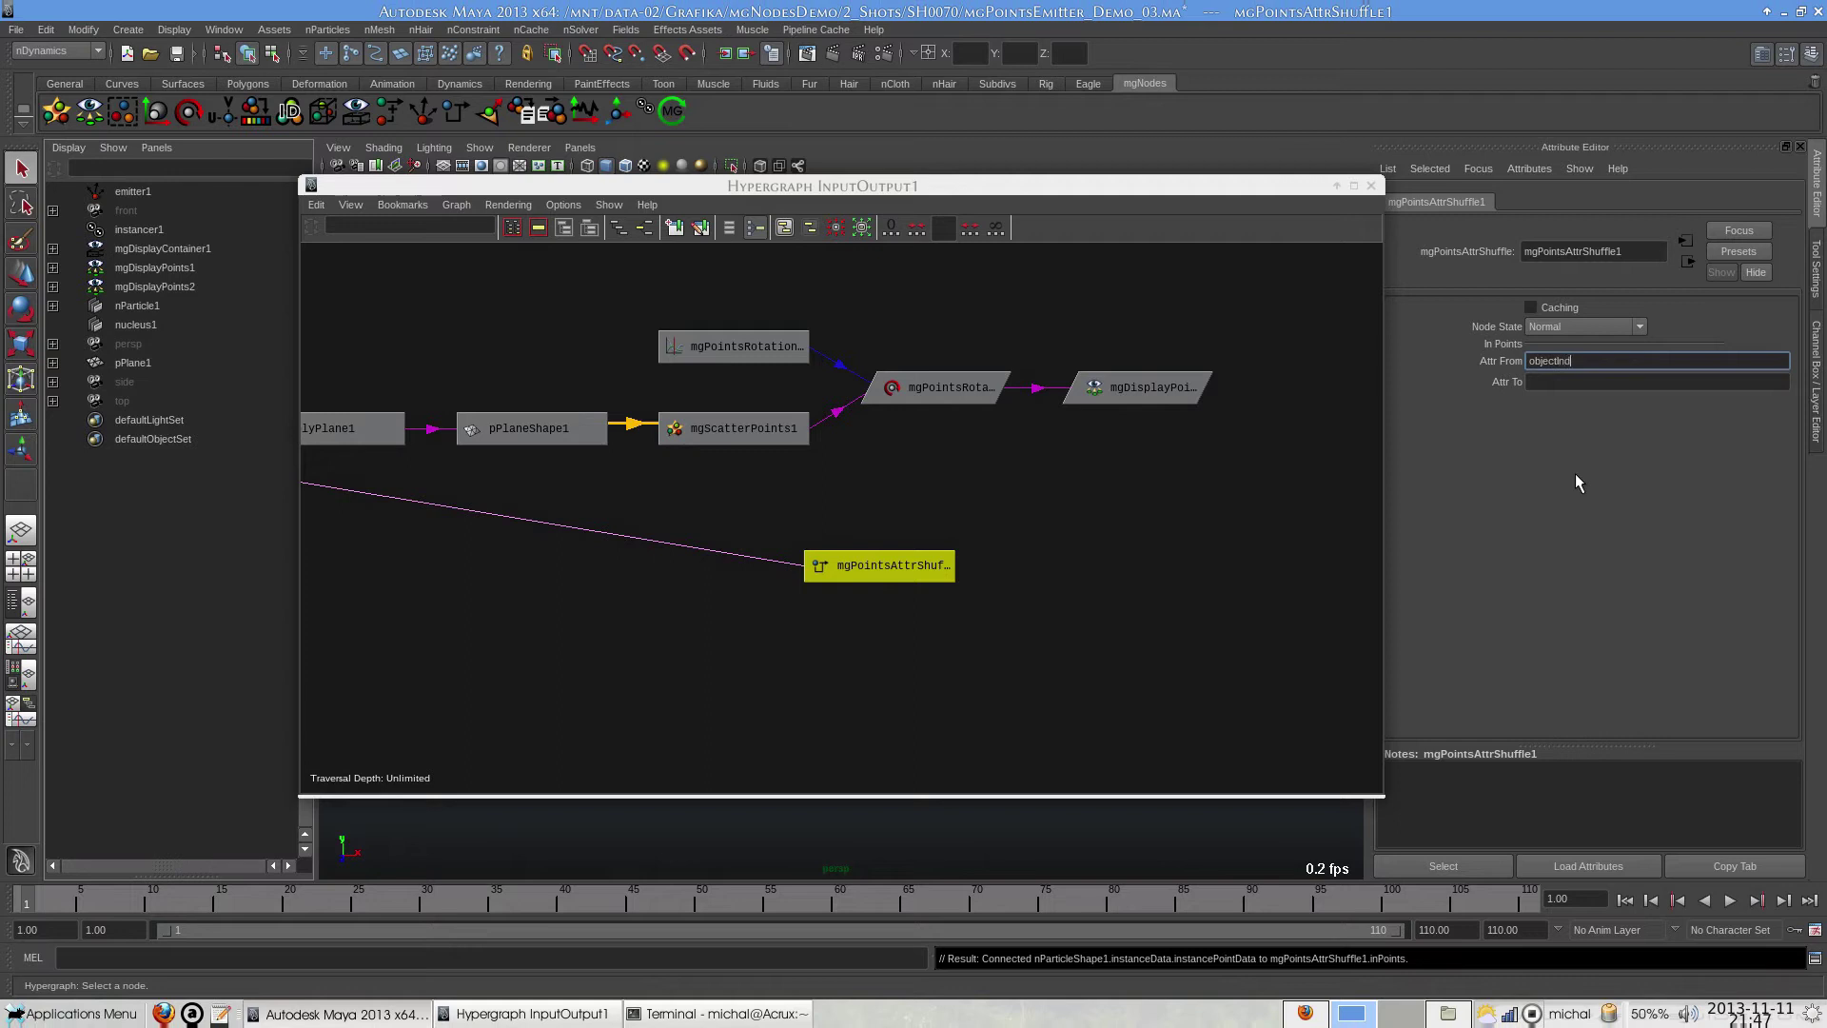
pyautogui.click(1537, 385)
pyautogui.write('pointID')
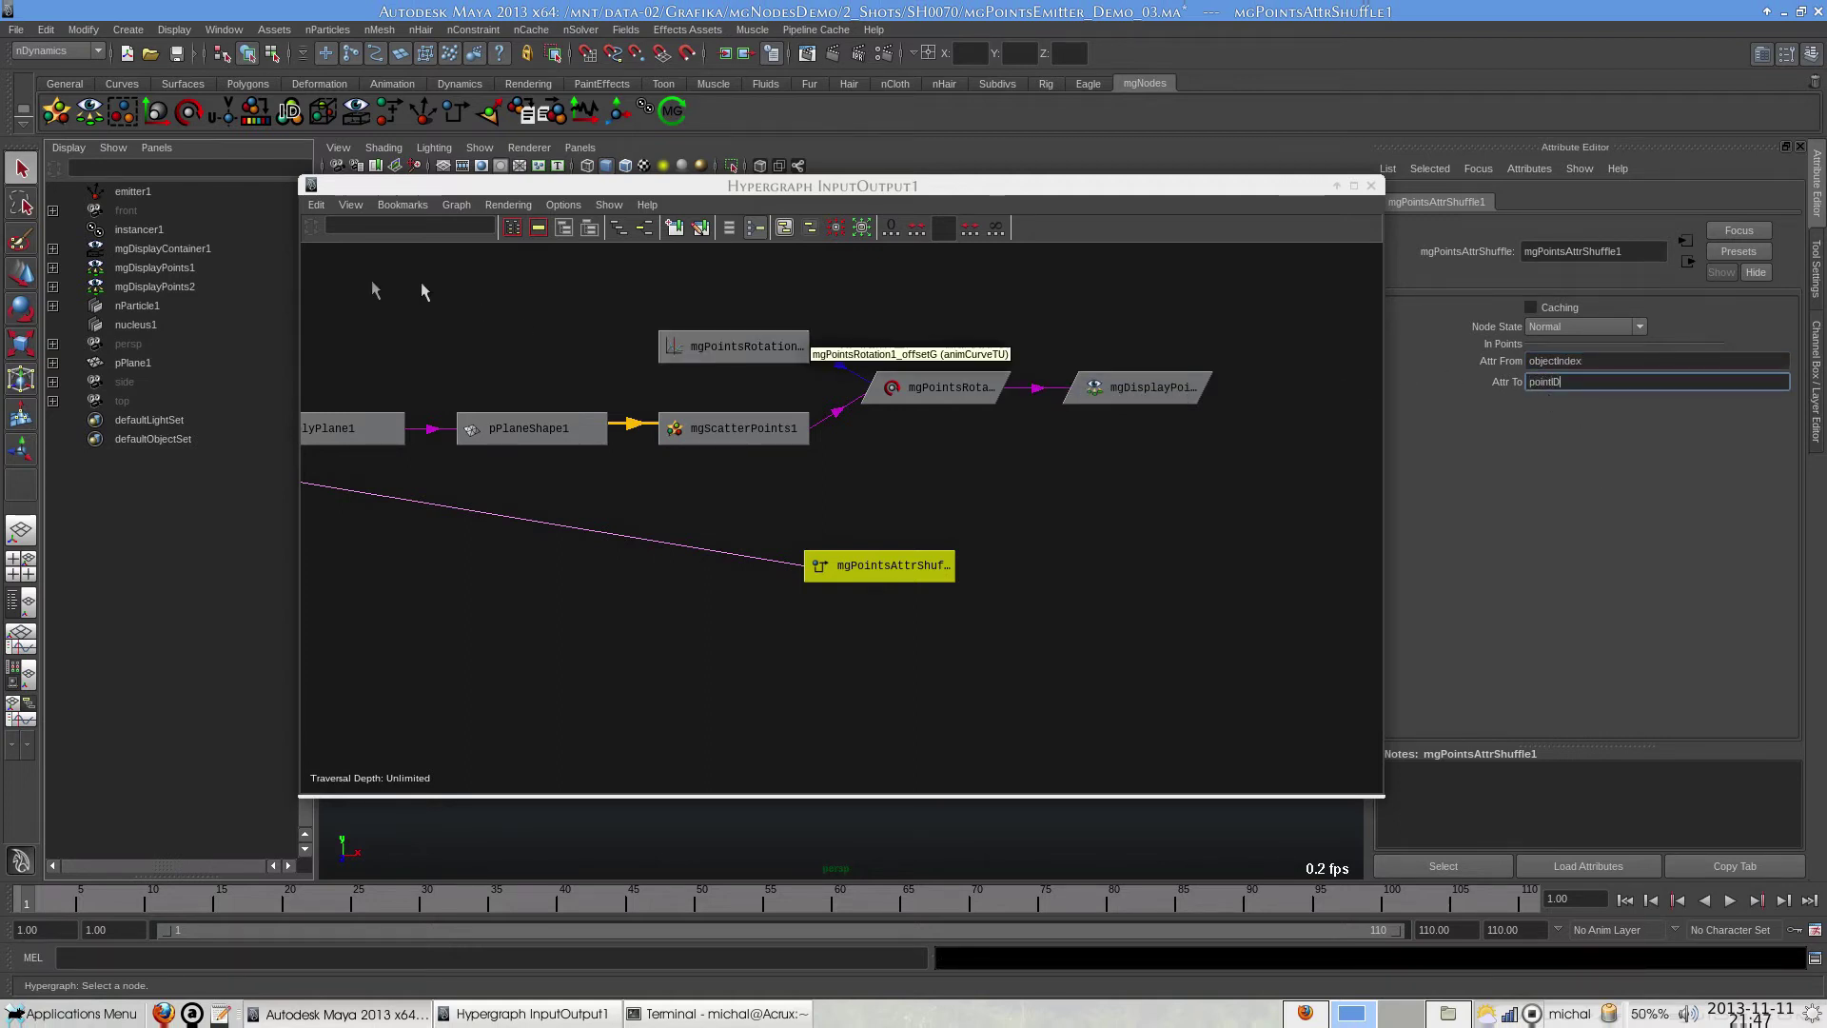
# Add an mgPointsMerge node and connect mgPointsRotation1's outPoints to its inPoints1.
pyautogui.click(388, 112)
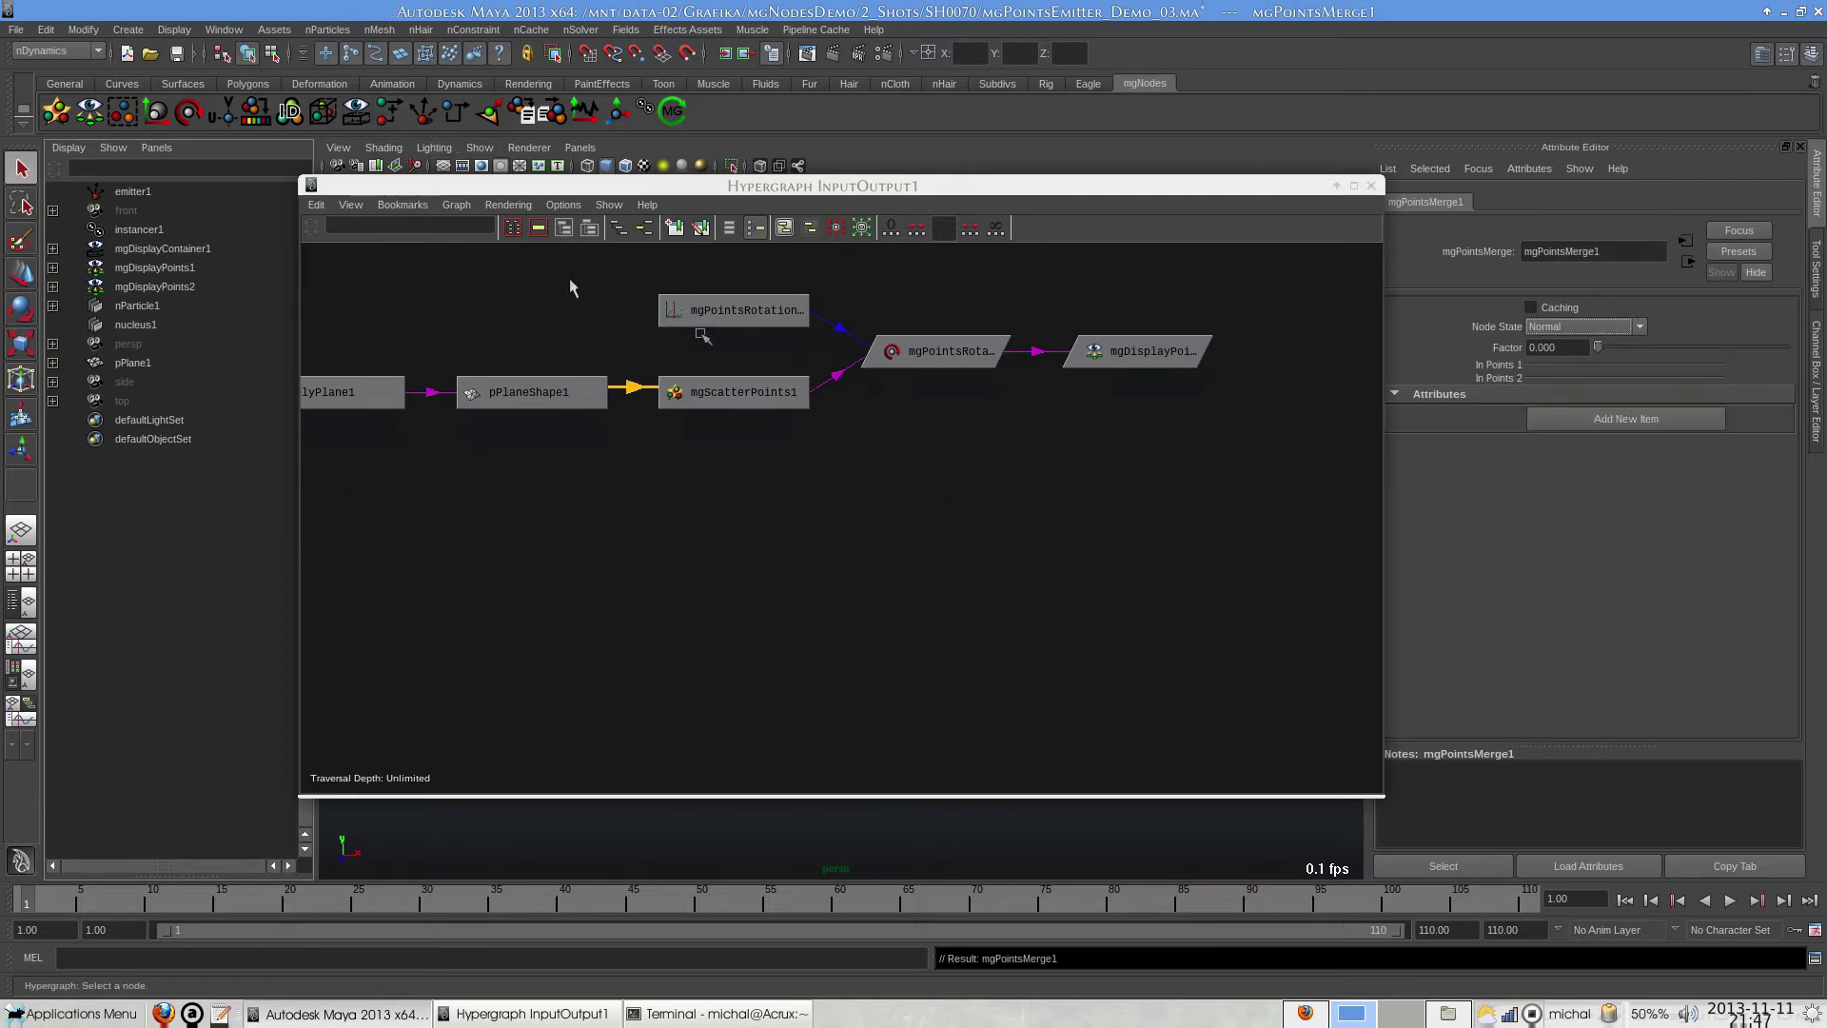
pyautogui.moveTo(689, 549); pyautogui.dragTo(918, 490)
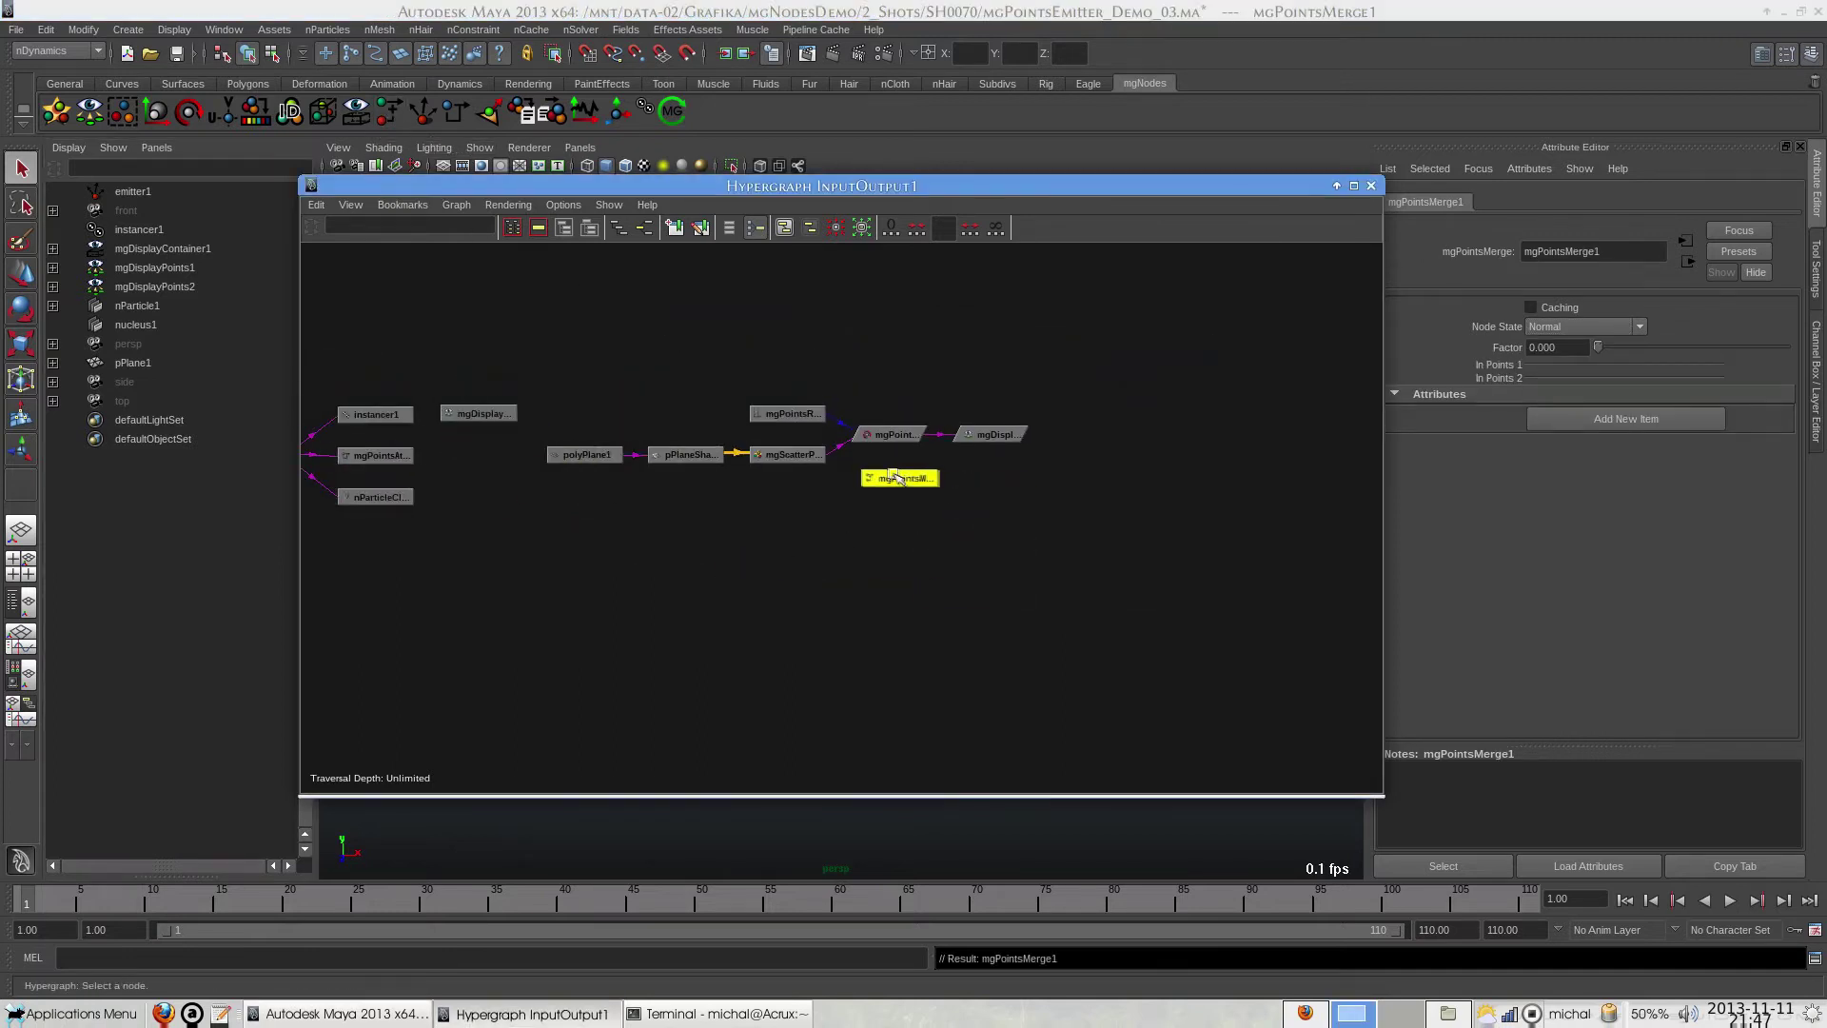
pyautogui.moveTo(895, 436); pyautogui.dragTo(918, 485, button='middle')
pyautogui.click(951, 547)
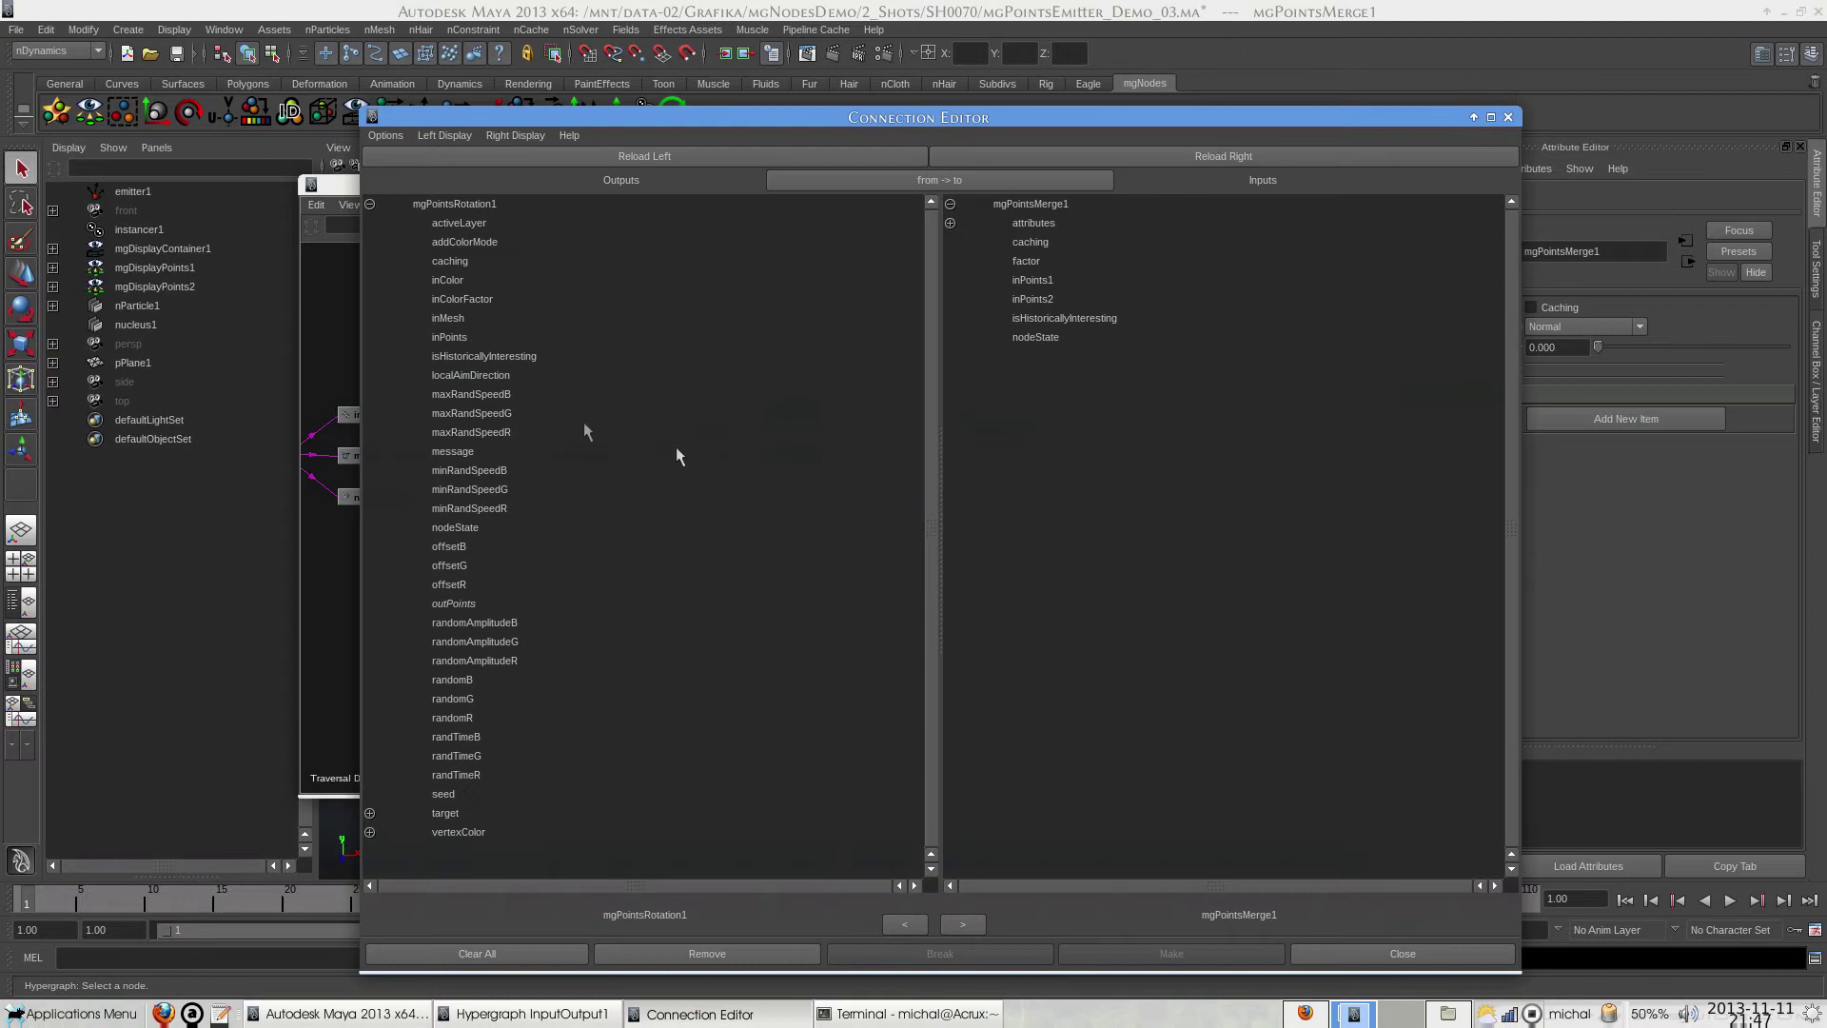
pyautogui.click(454, 603)
pyautogui.click(1037, 280)
pyautogui.click(1402, 954)
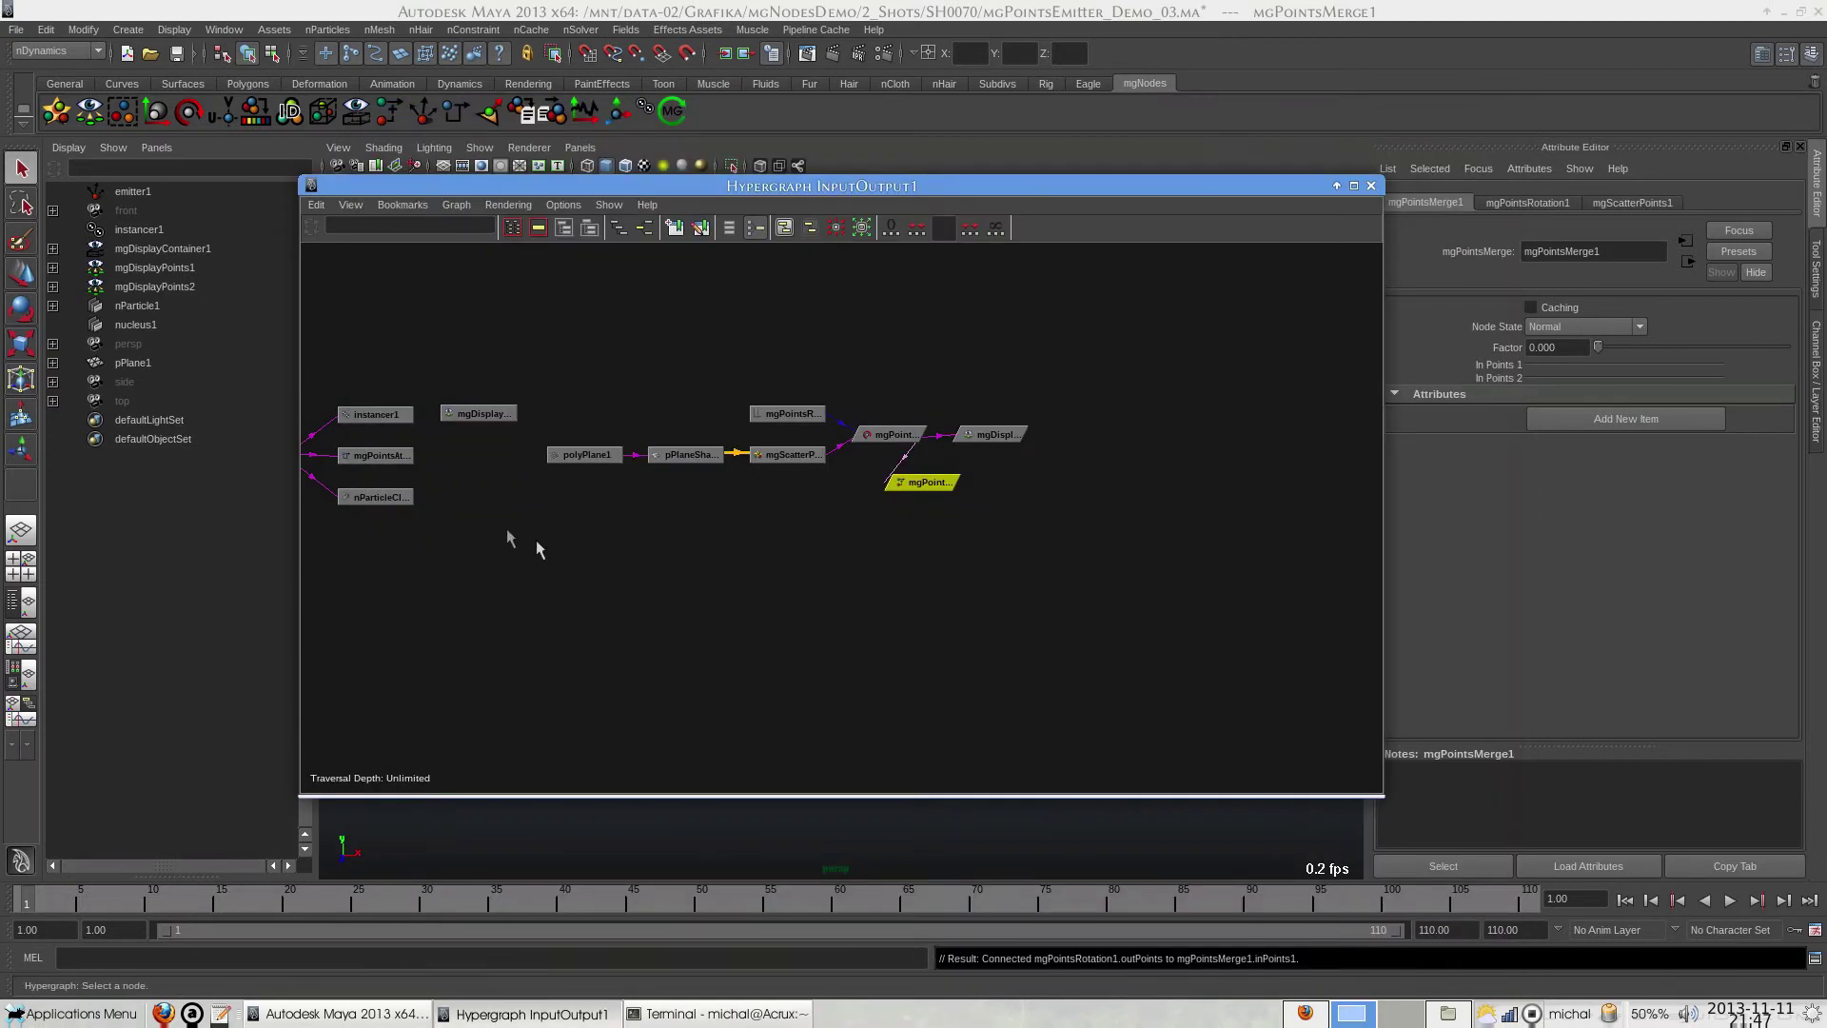
# Connect mgPointsAttrShuffle1's outPoints to inPoints2 of mgPointsMerge1.
pyautogui.moveTo(394, 459); pyautogui.dragTo(895, 568)
pyautogui.moveTo(894, 568); pyautogui.dragTo(923, 479, button='middle')
pyautogui.click(952, 547)
pyautogui.click(453, 356)
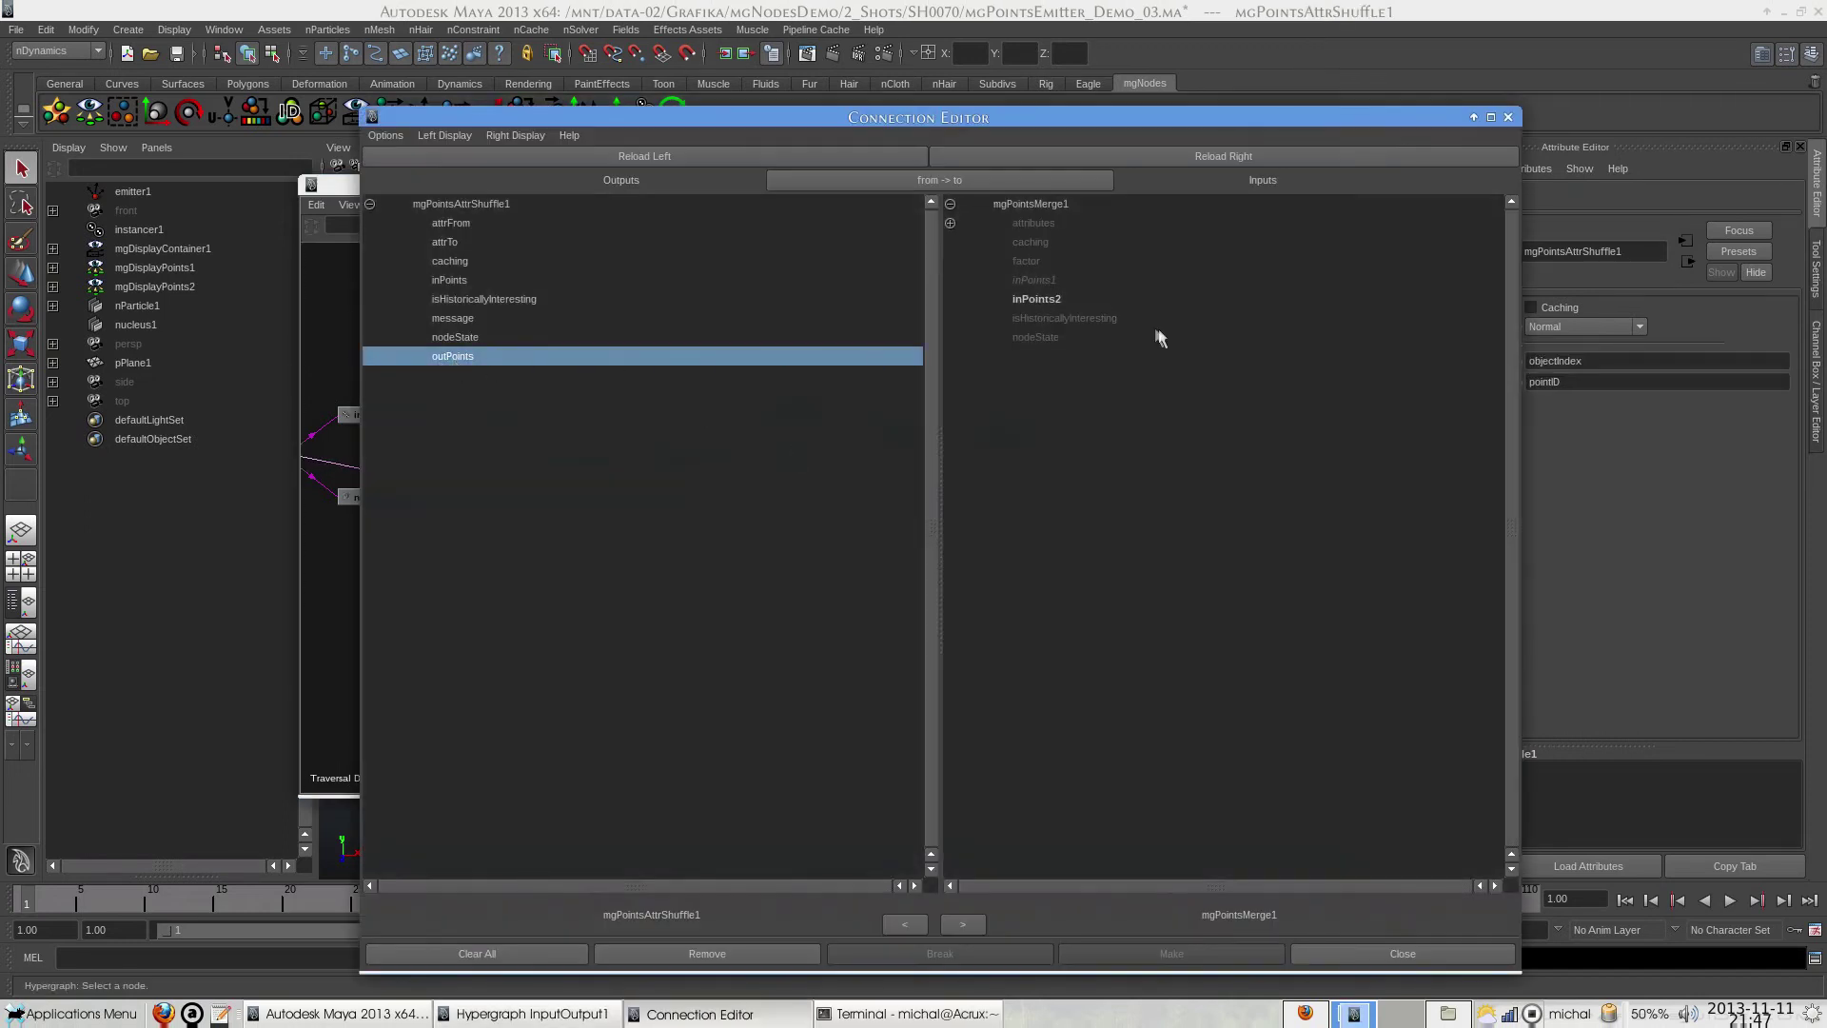
pyautogui.click(1035, 300)
pyautogui.click(1401, 954)
# Replace the display node's source by connecting mgPointsMerge1's outPoints to mgDisplayPointsShape1's inPoints.
pyautogui.click(1073, 434)
pyautogui.moveTo(923, 482); pyautogui.dragTo(1077, 435, button='middle')
pyautogui.click(1118, 511)
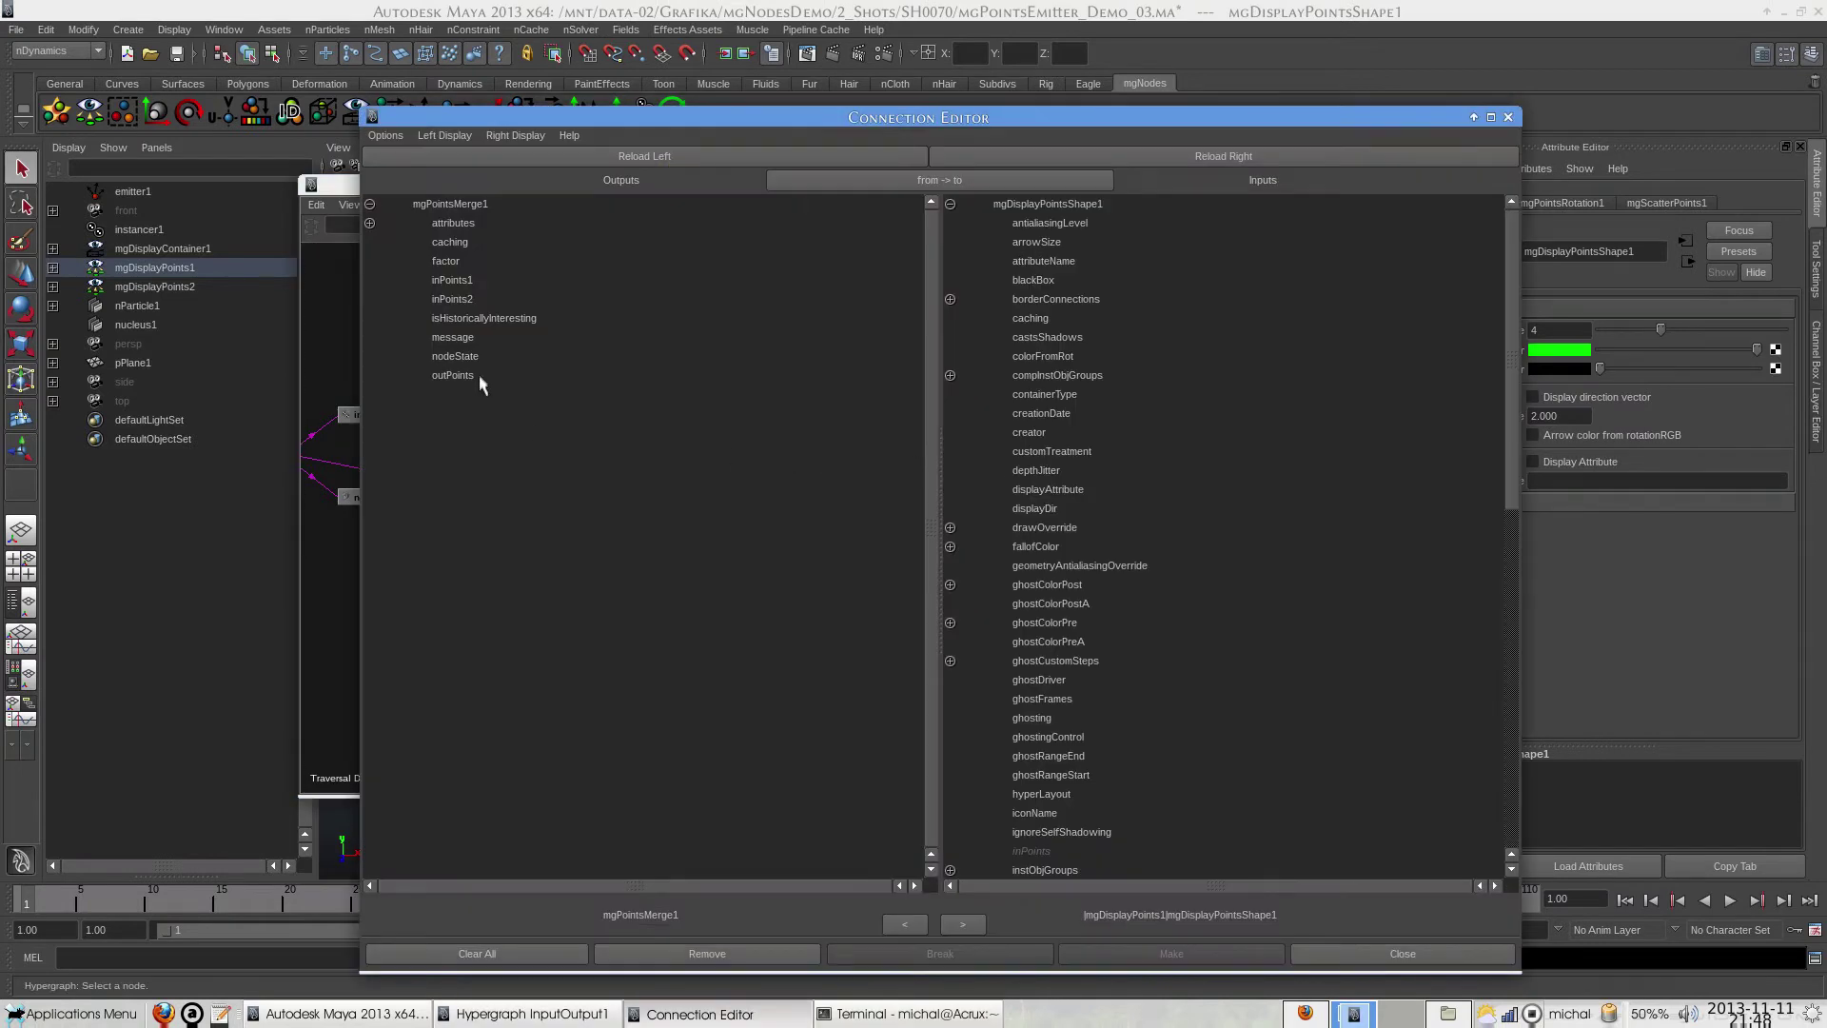
pyautogui.click(452, 375)
pyautogui.click(1058, 849)
pyautogui.click(1402, 954)
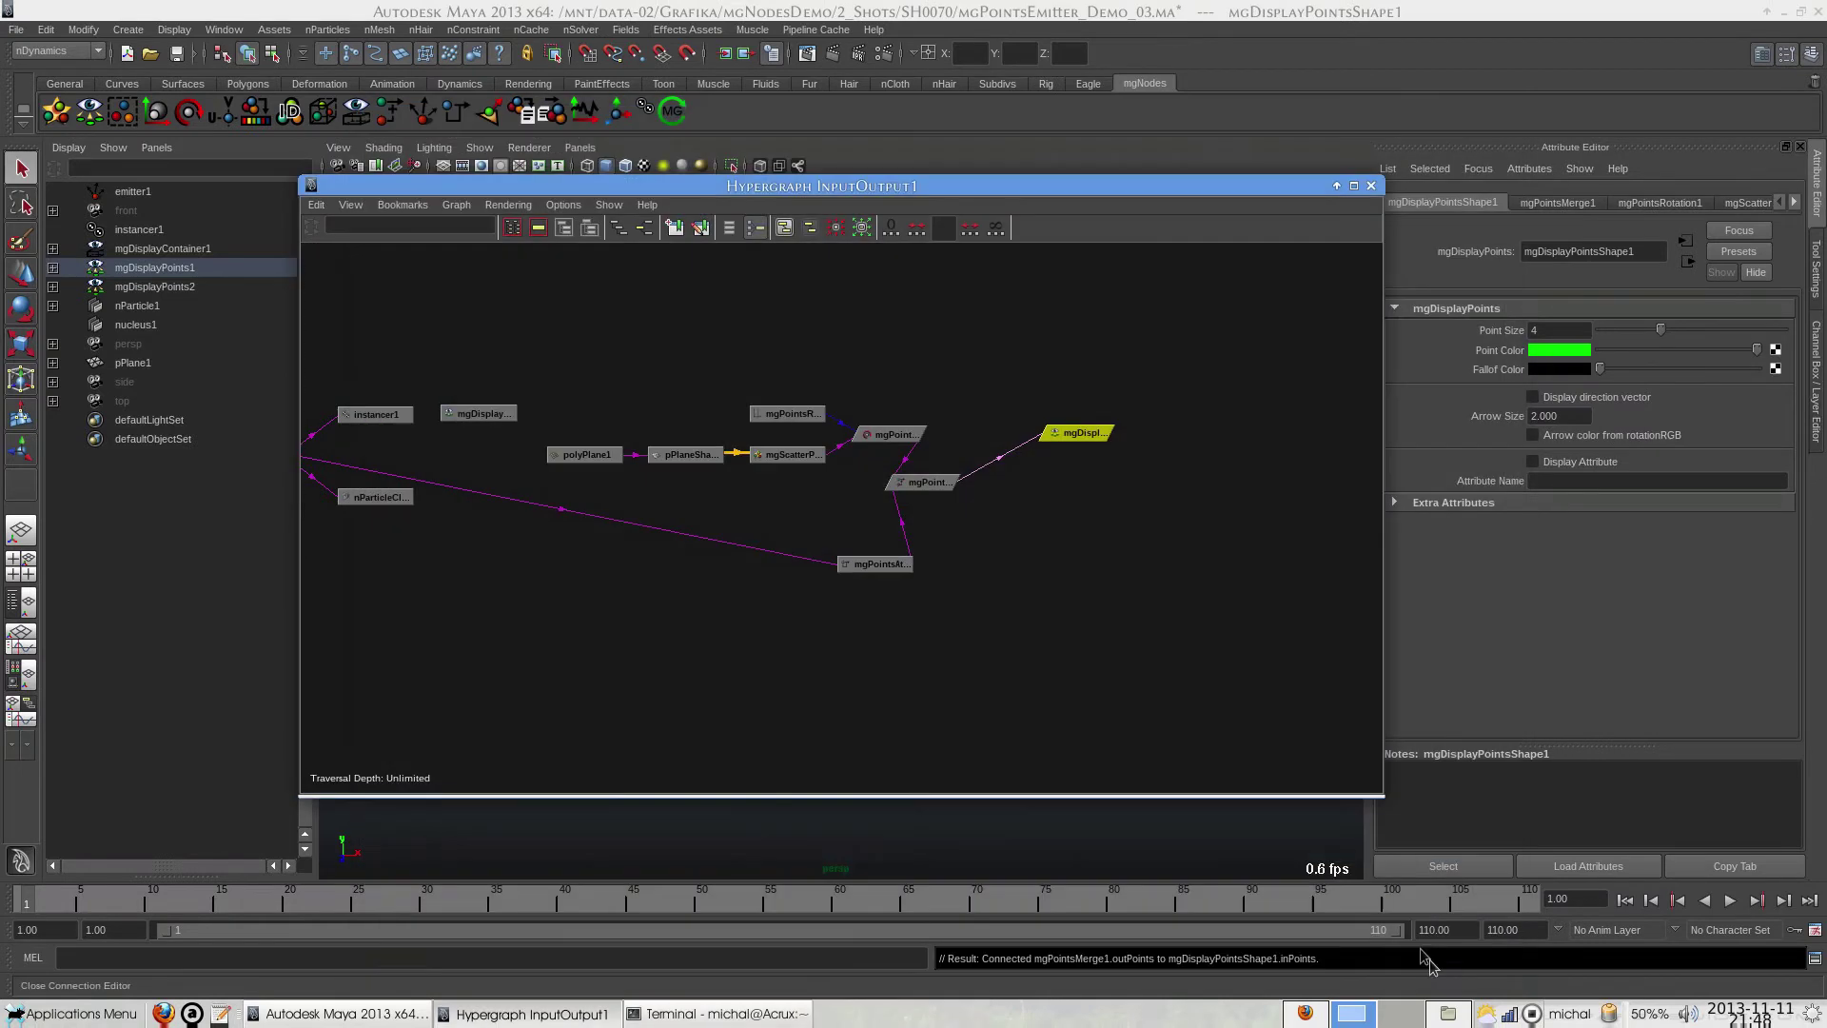
# Add position as an attribute item on mgPointsMerge1 with Factor 1, and play the simulation in the viewport.
pyautogui.click(902, 479)
pyautogui.click(1626, 419)
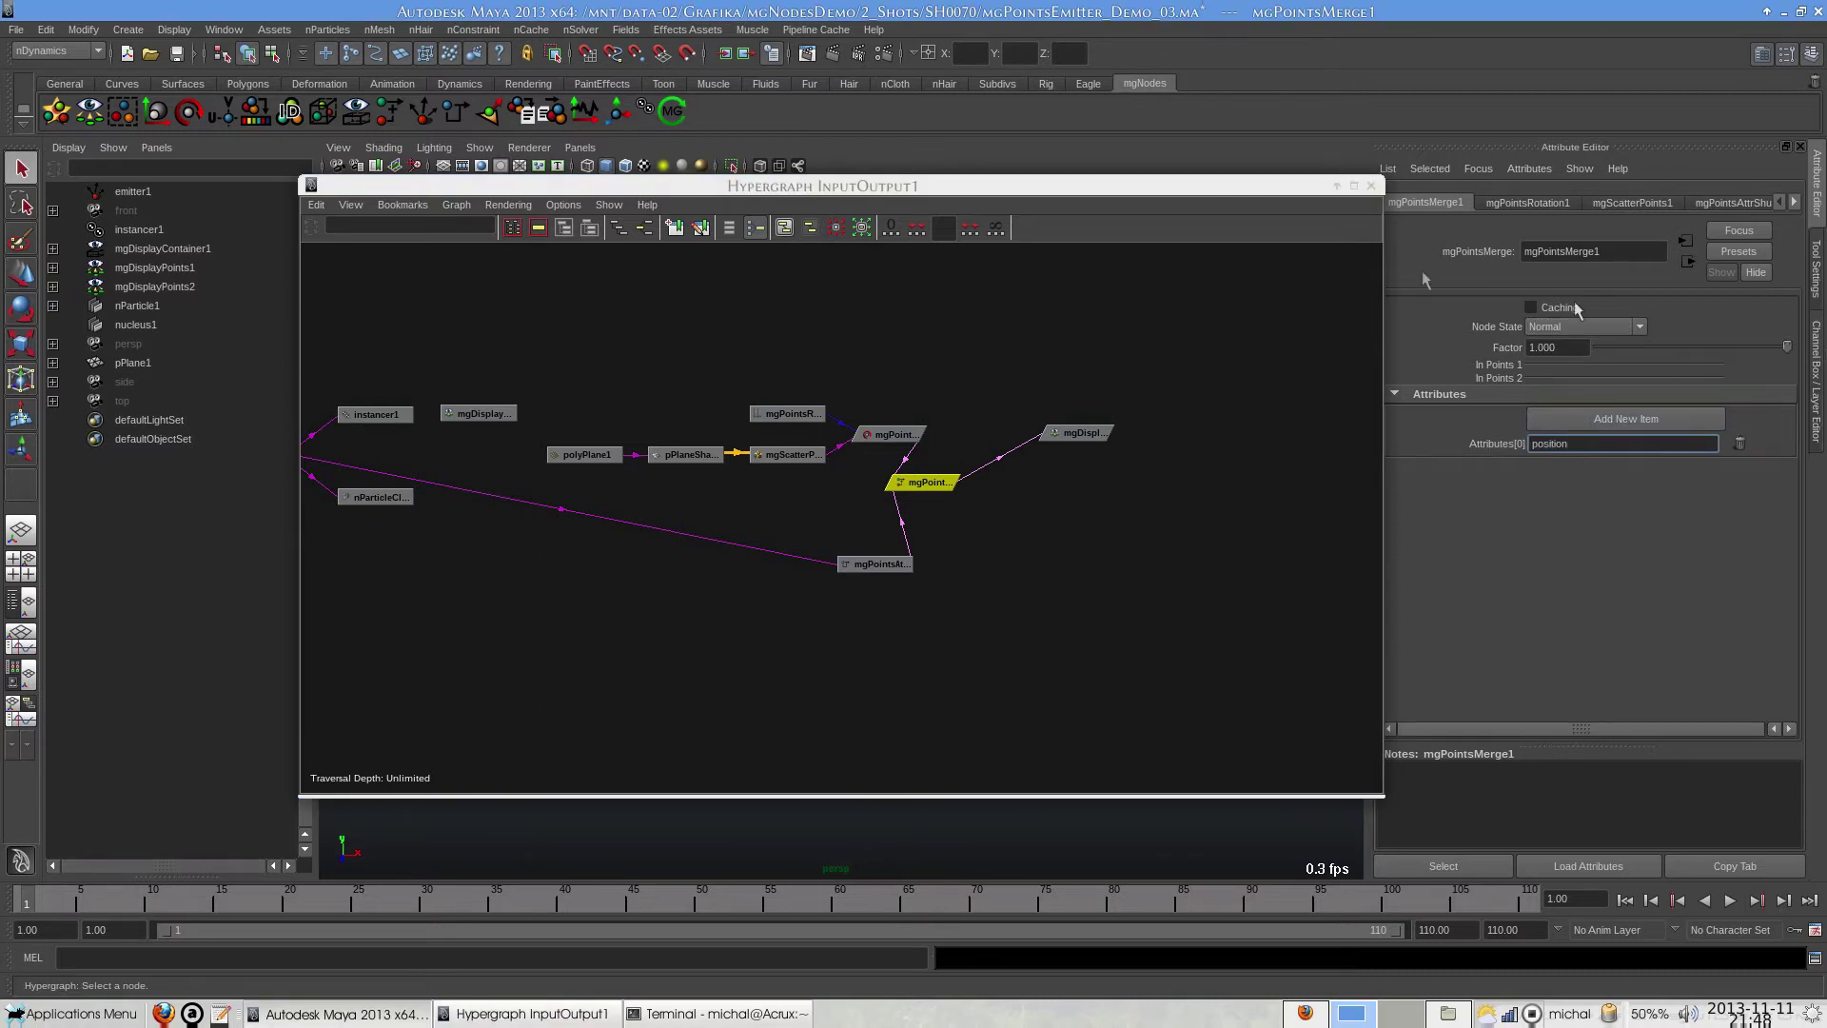
pyautogui.click(1370, 185)
pyautogui.hotkey('alt', 'v')
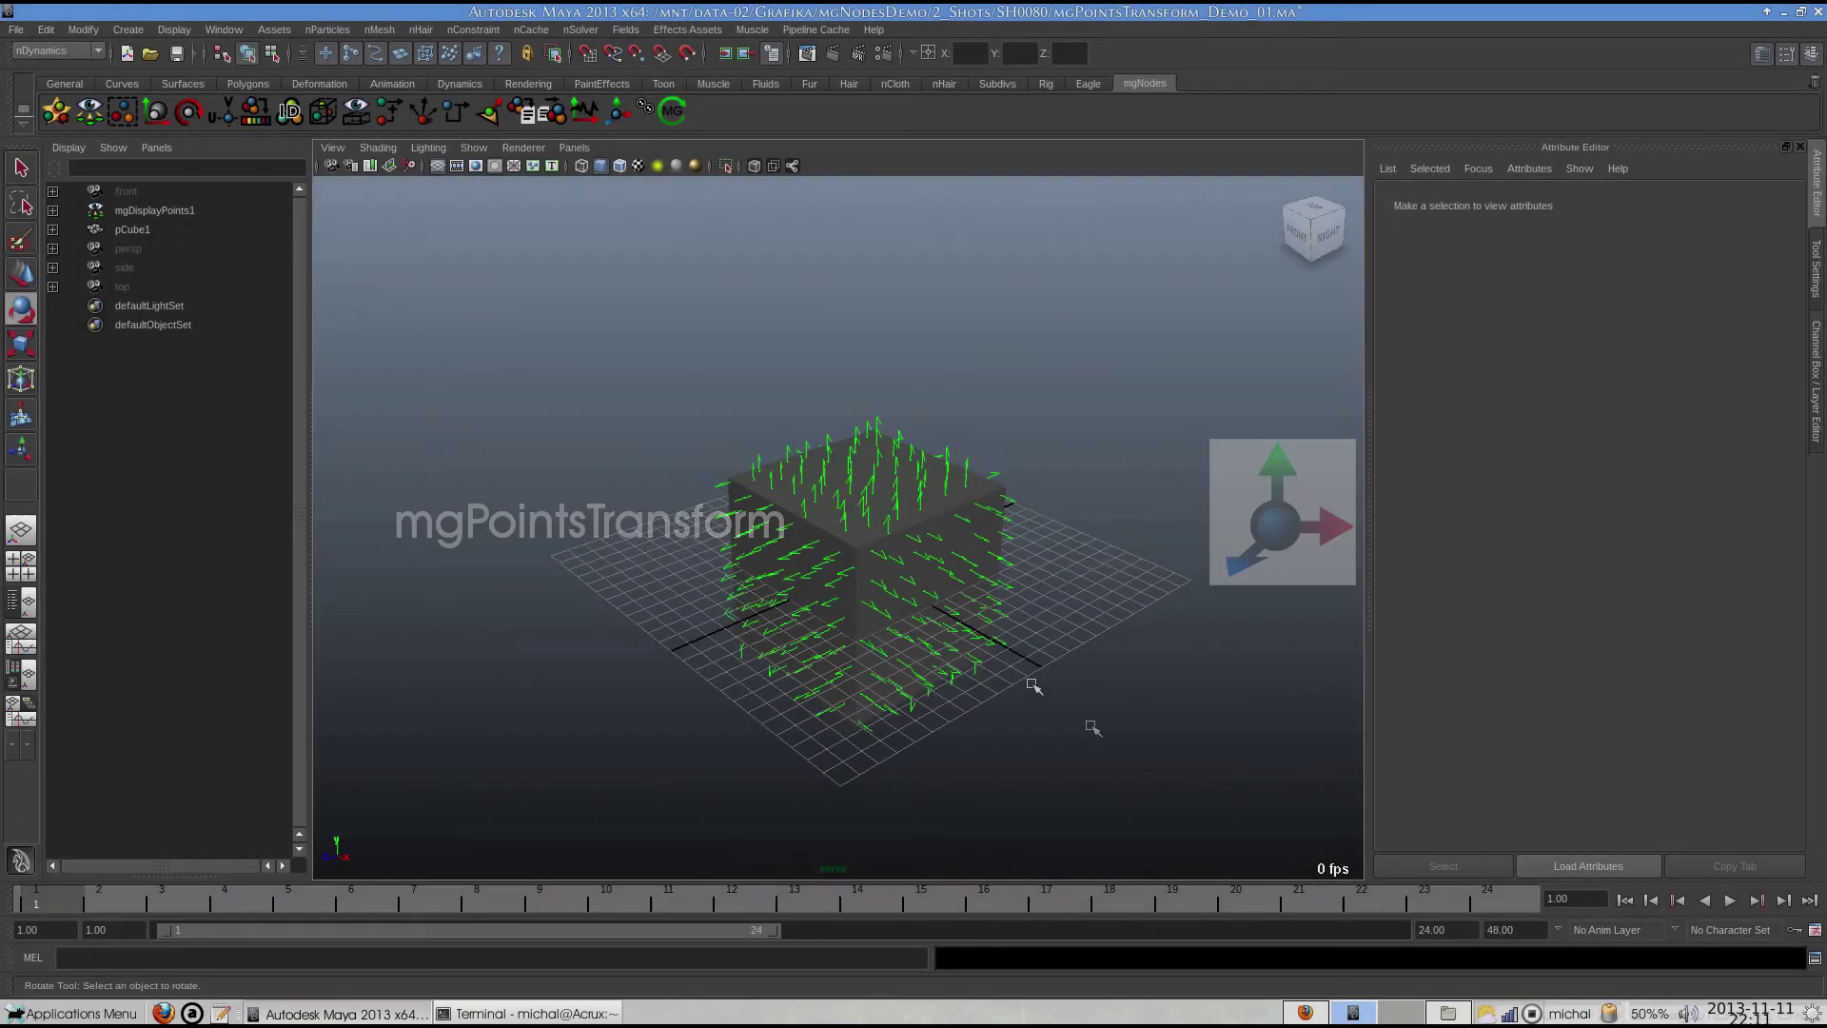
# Try moving pCube1 about 13 units along negative Z to test its scattered points, and undo the move.
pyautogui.click(868, 602)
pyautogui.press('w')
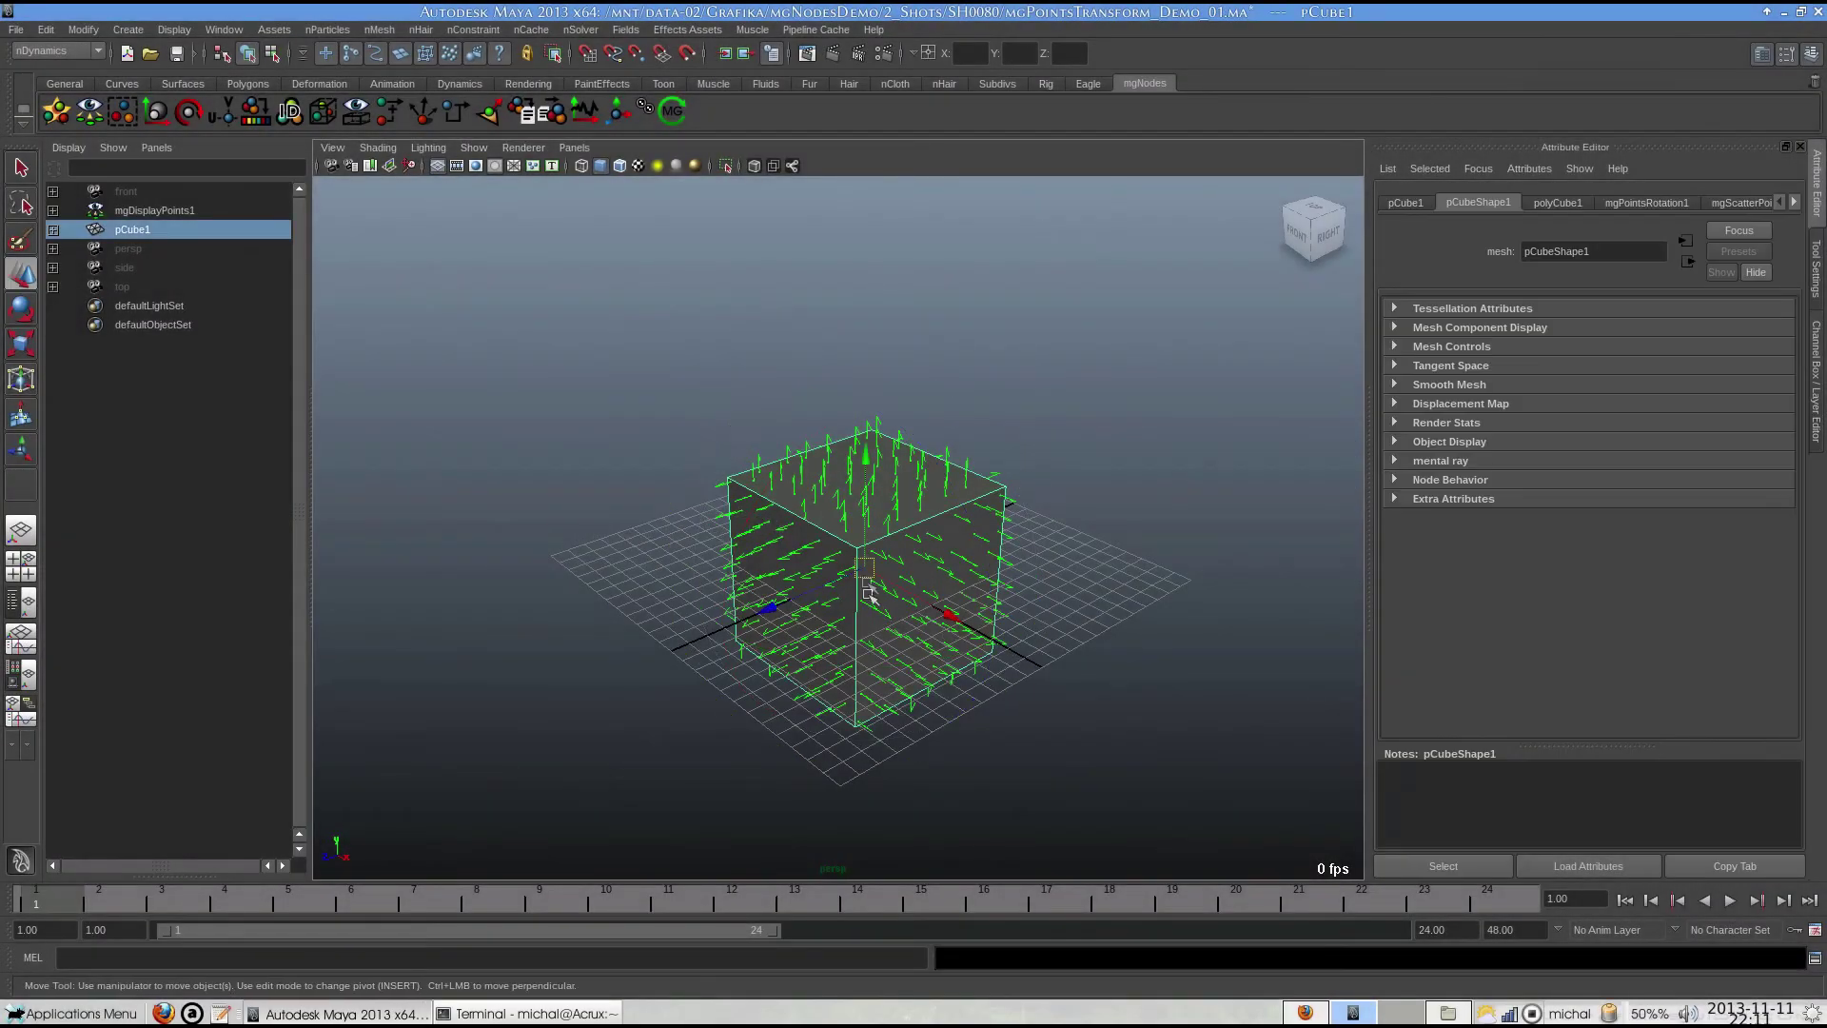
pyautogui.moveTo(806, 589); pyautogui.dragTo(992, 549)
pyautogui.hotkey('ctrl', 'z')
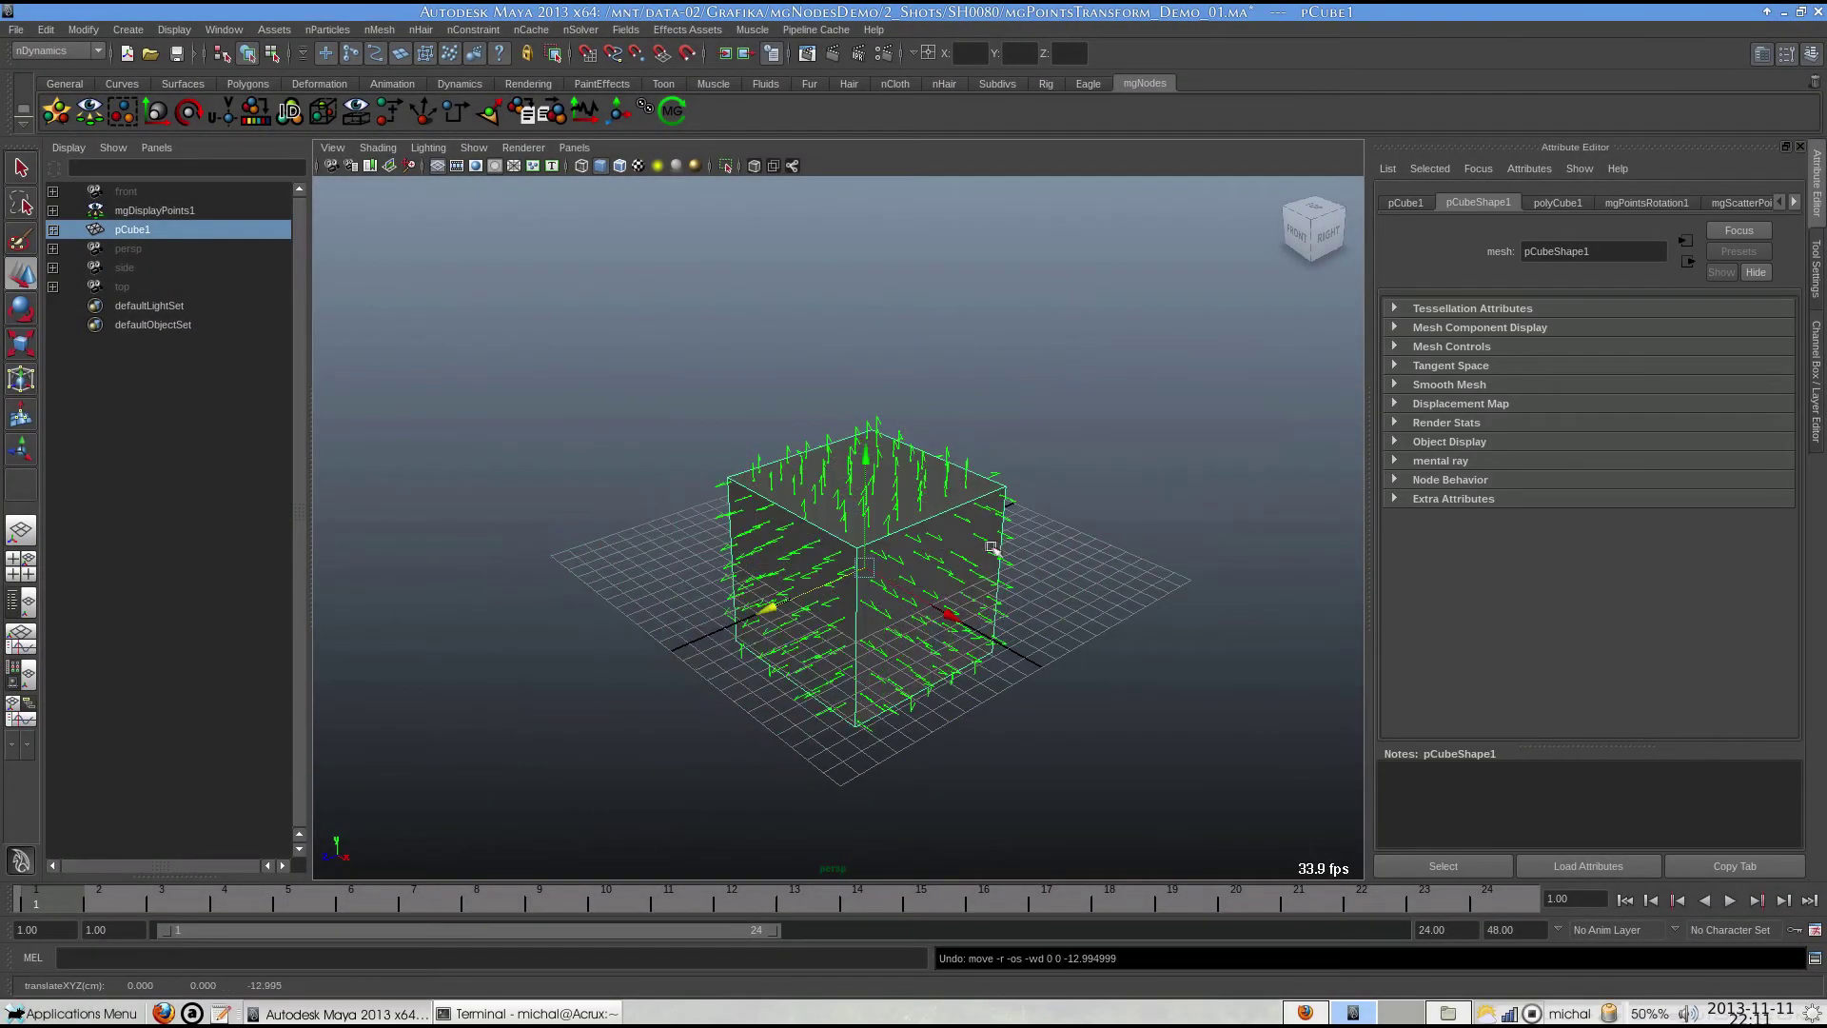
# Add an mgPointsTransform node to mgDisplayPoints1's graph and connect mgPointsRotation1's outPoints to its inPoints.
pyautogui.click(153, 210)
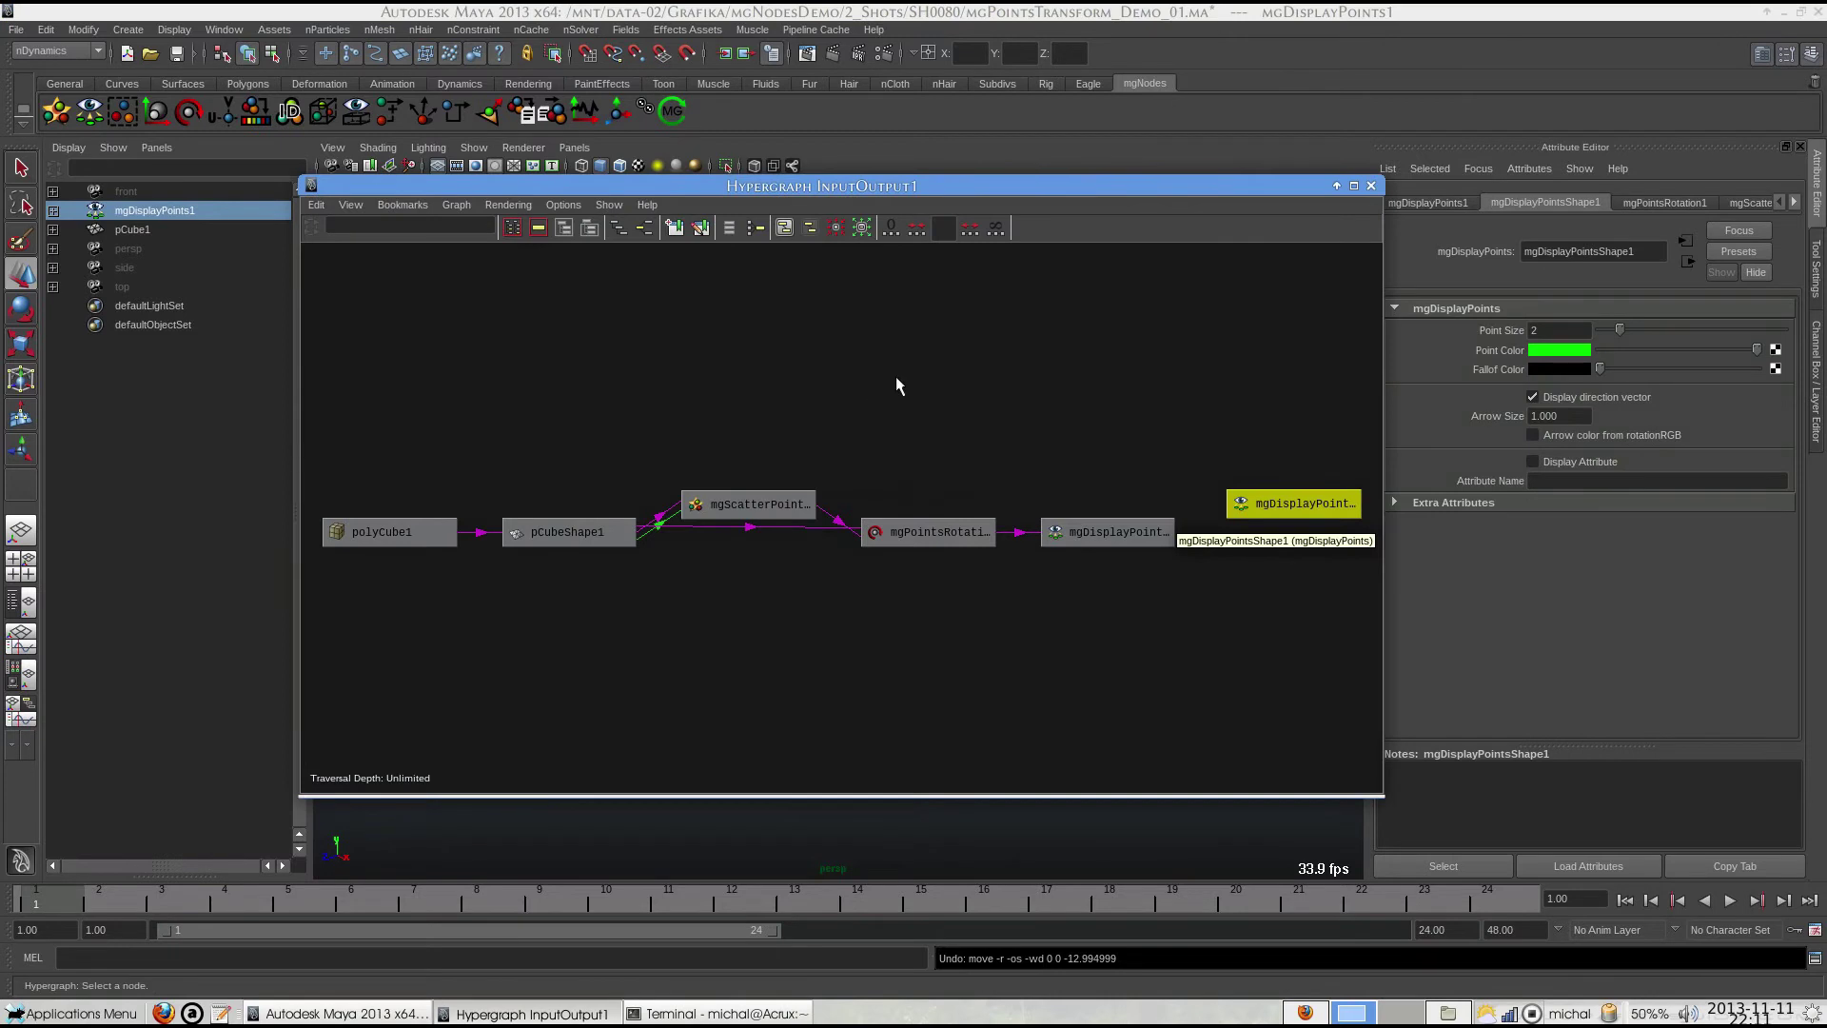
pyautogui.click(421, 111)
pyautogui.moveTo(1255, 599); pyautogui.dragTo(959, 502)
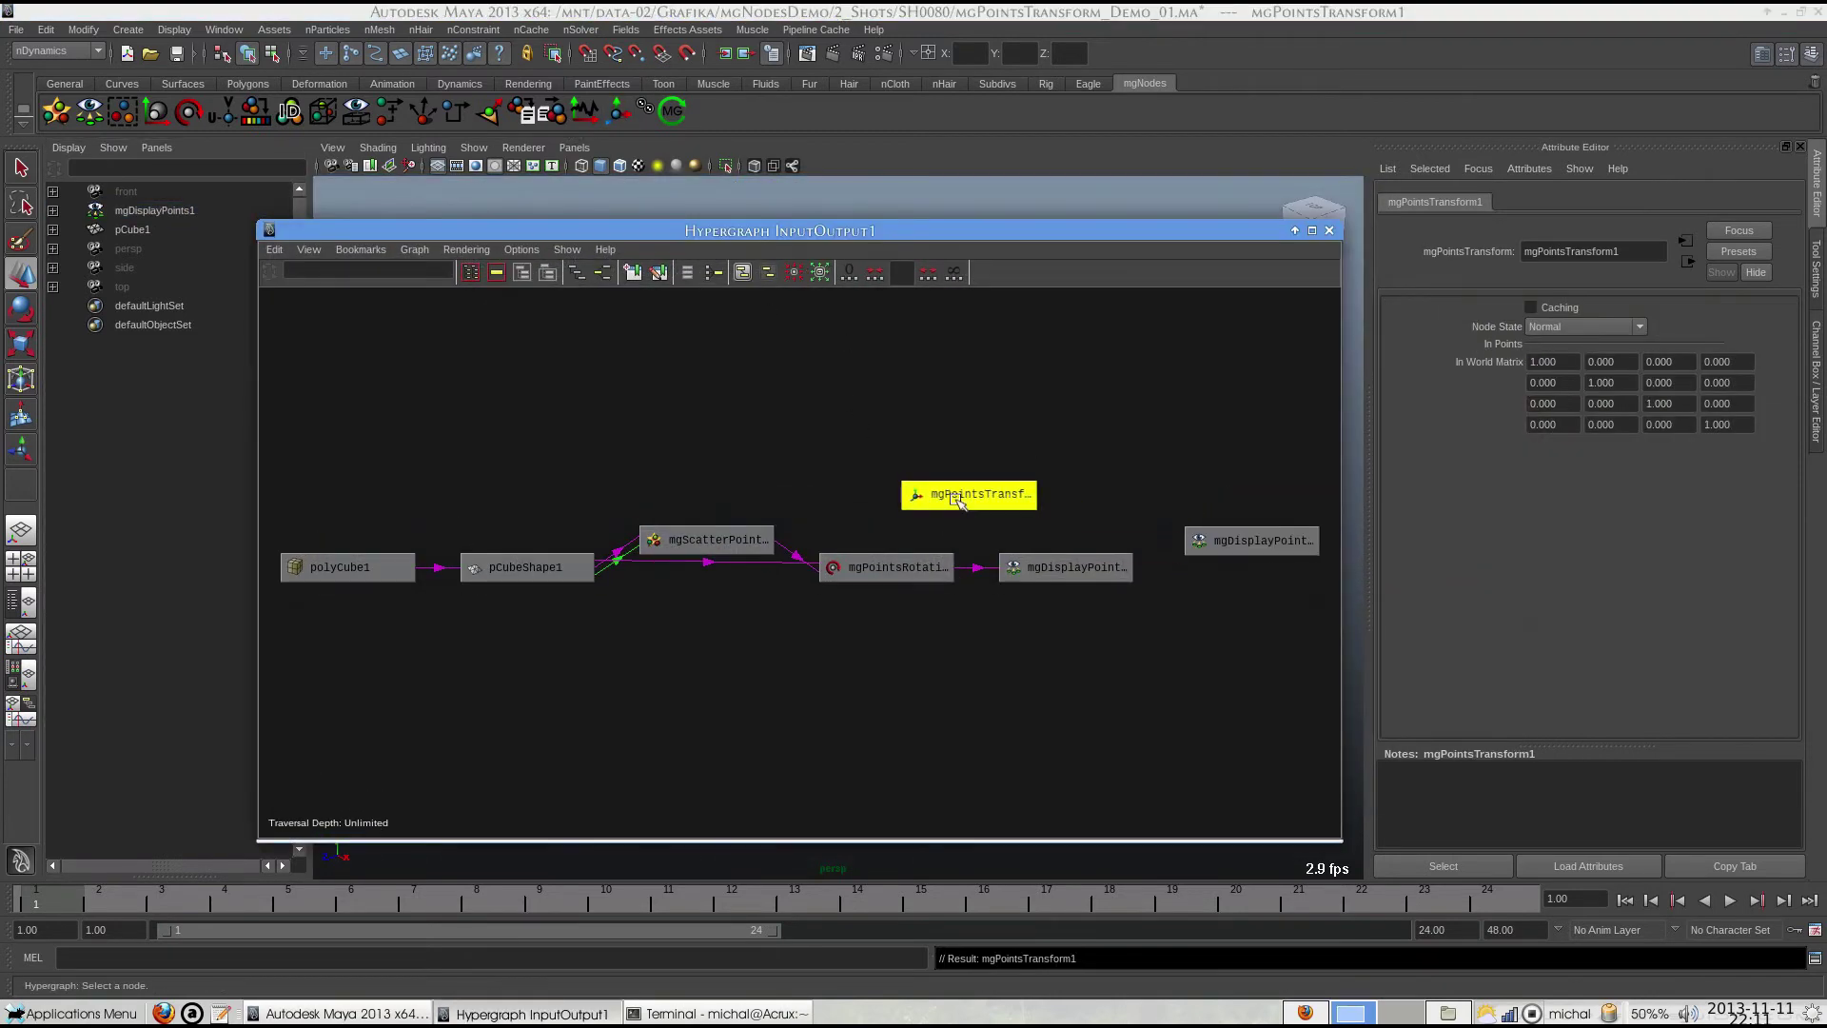
pyautogui.moveTo(887, 564); pyautogui.dragTo(932, 497, button='middle')
pyautogui.click(968, 540)
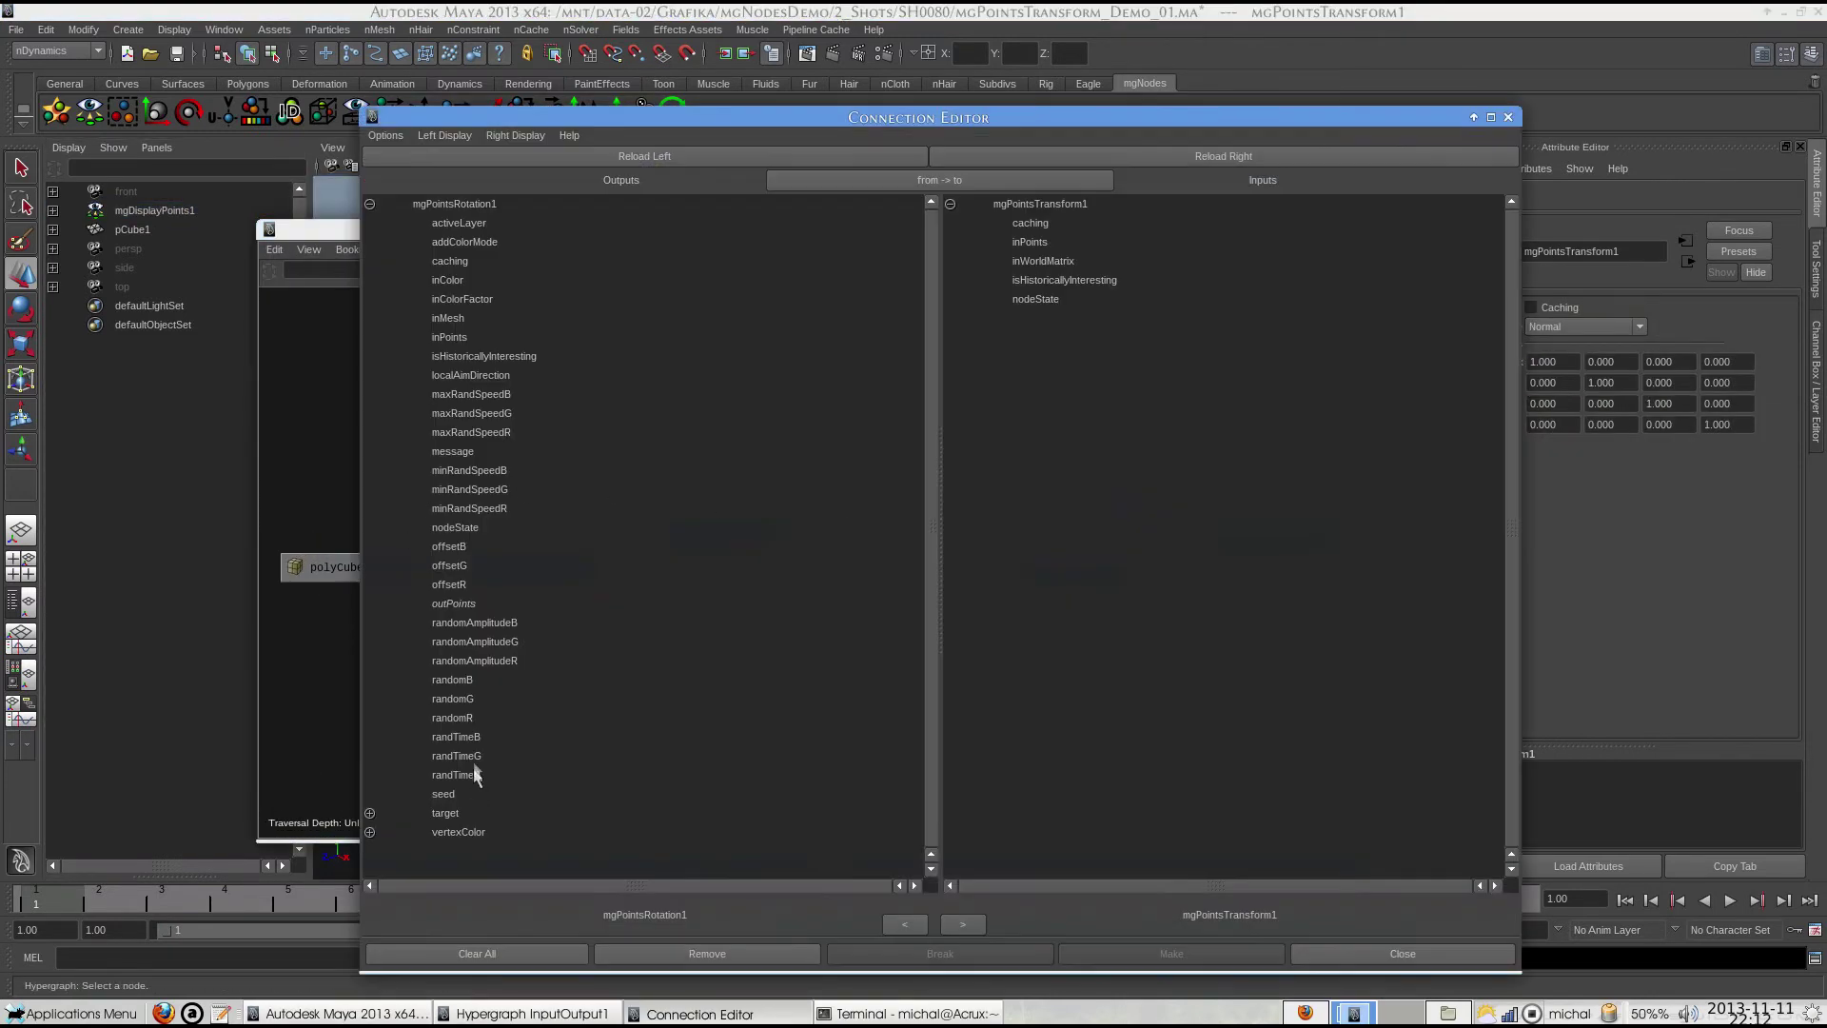
pyautogui.click(469, 607)
pyautogui.click(1051, 246)
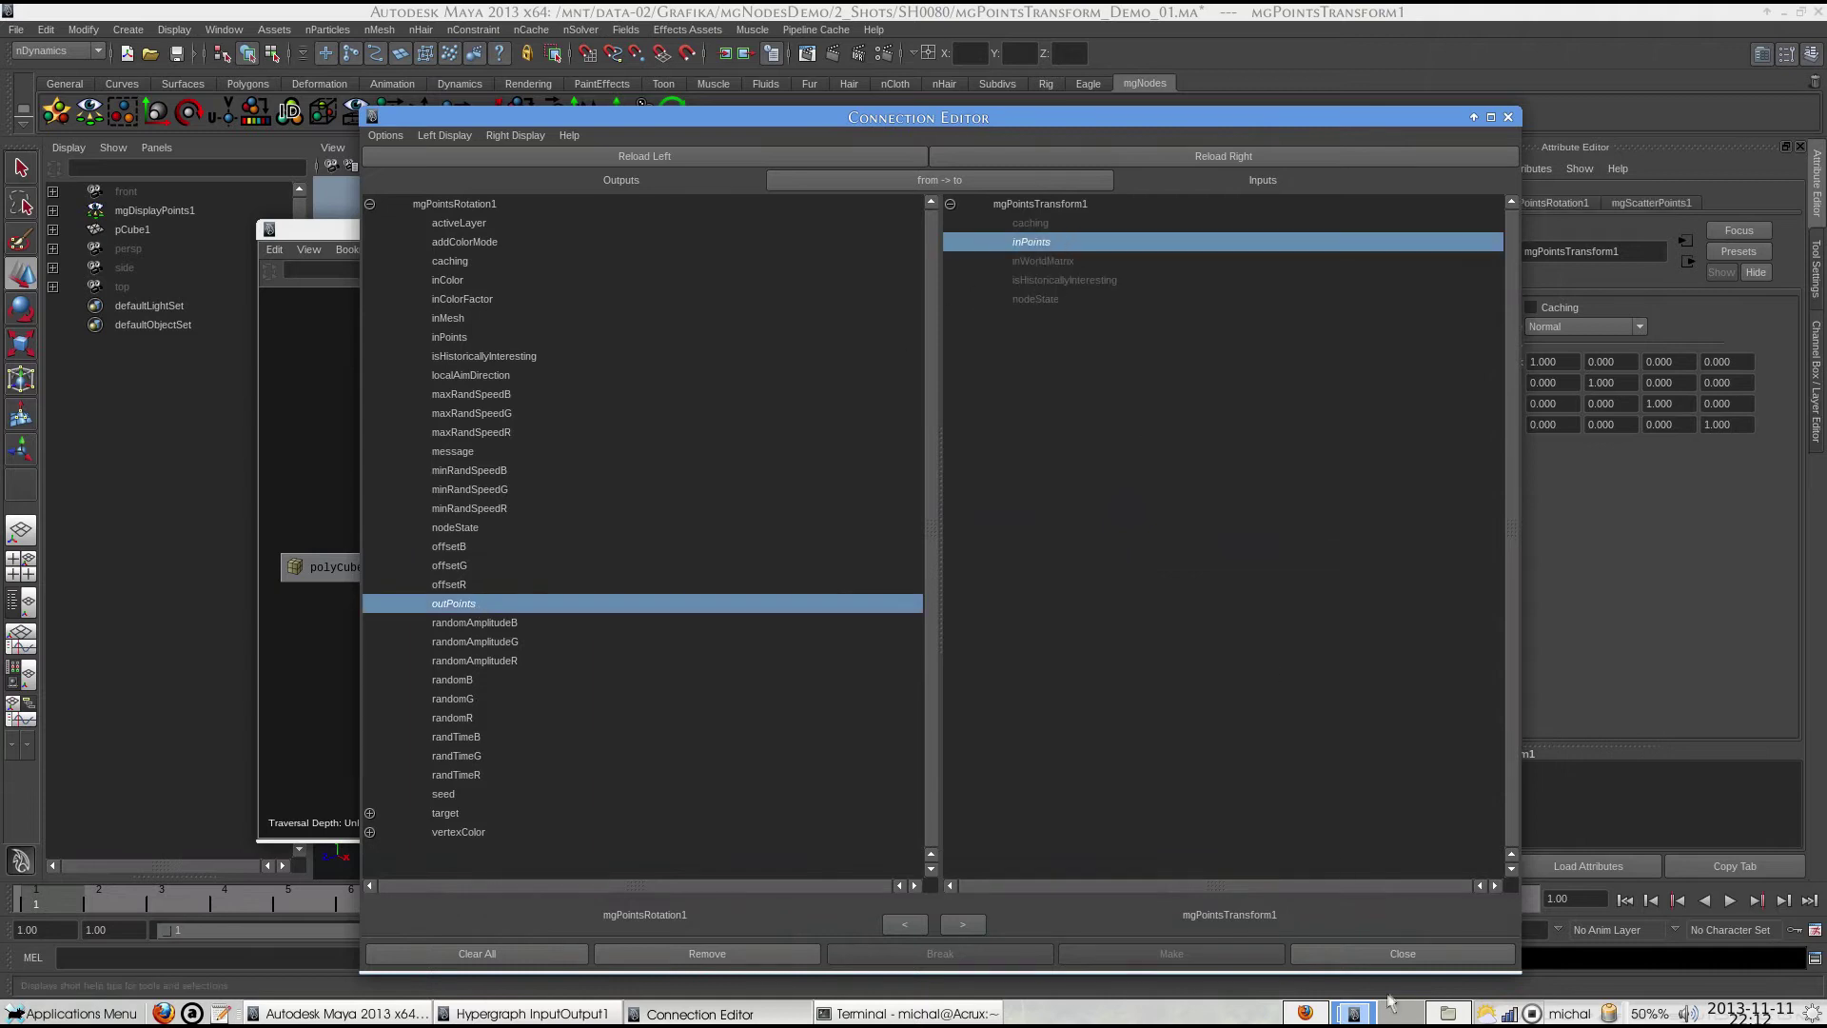
pyautogui.click(1377, 956)
# Connect mgPointsTransform1's outPoints to the inPoints attribute of mgDisplayPointsShape1.
pyautogui.moveTo(967, 489); pyautogui.dragTo(1053, 576, button='middle')
pyautogui.click(1085, 628)
pyautogui.click(471, 337)
pyautogui.click(1052, 850)
pyautogui.click(1427, 955)
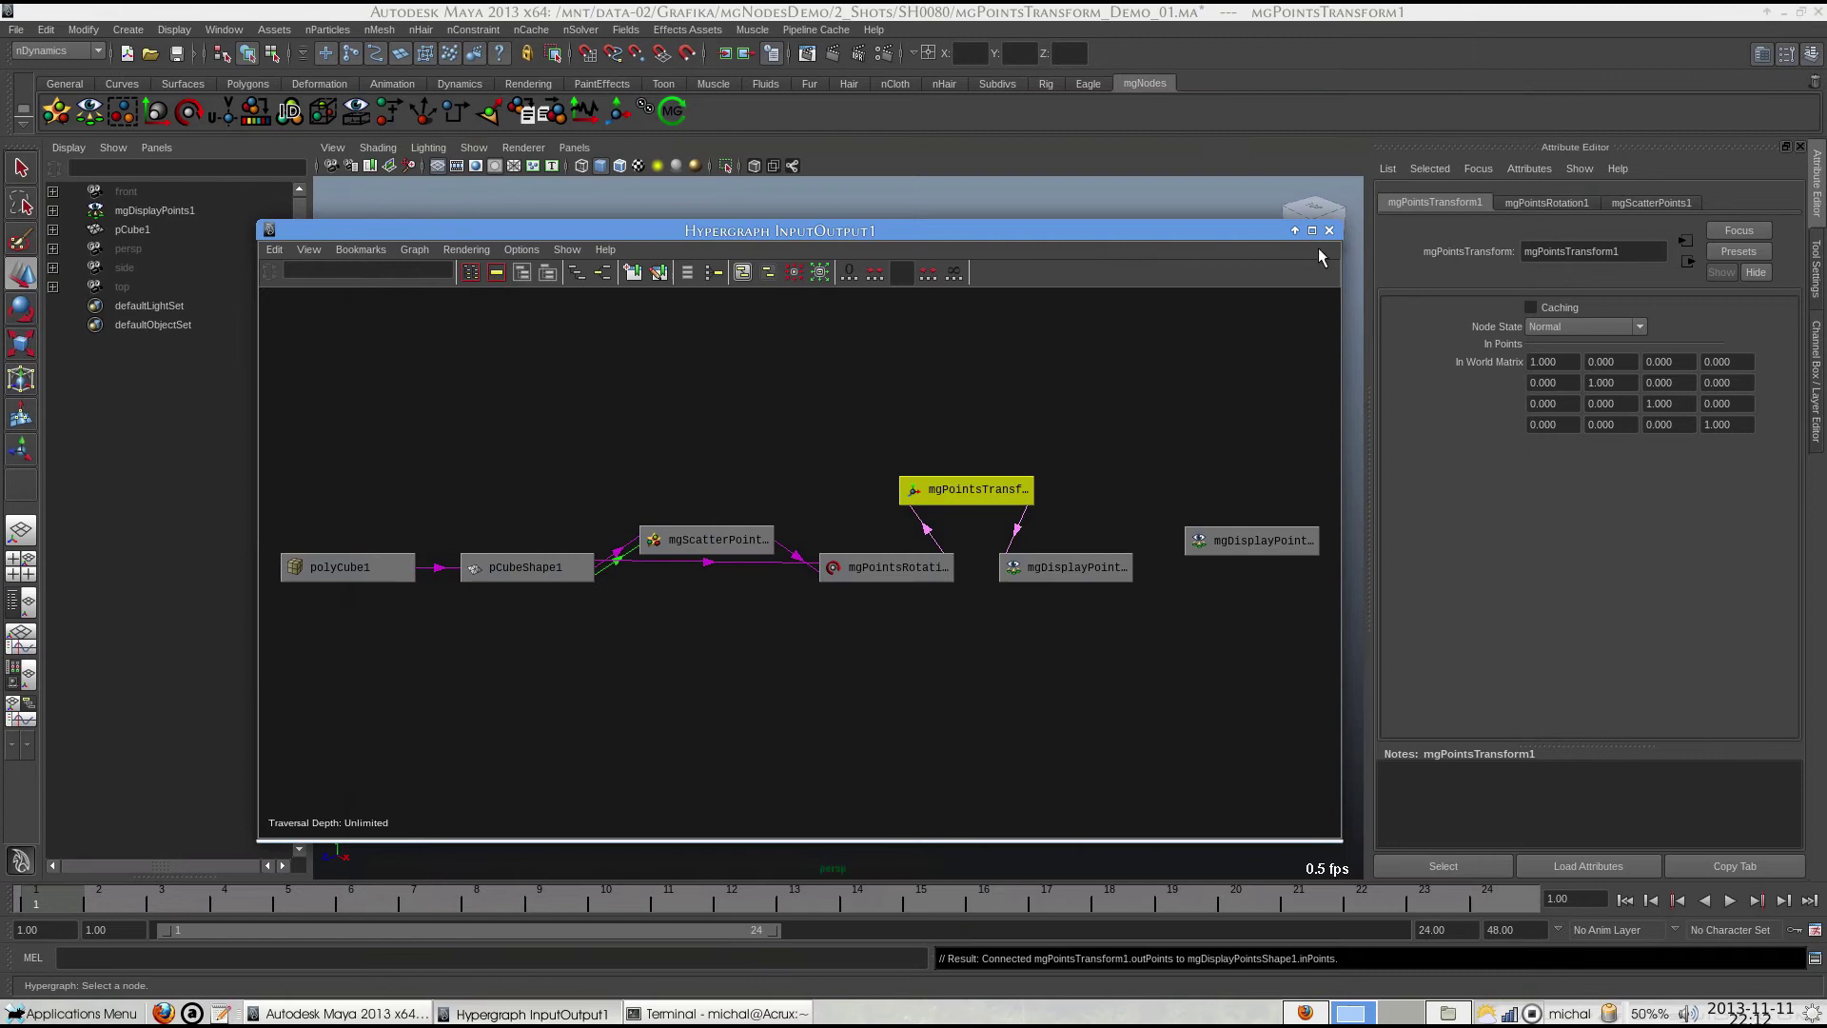
# Bring pCube1 into the graph and connect its worldMatrix to mgPointsTransform1's inWorldMatrix, closing the graph window.
pyautogui.click(129, 230)
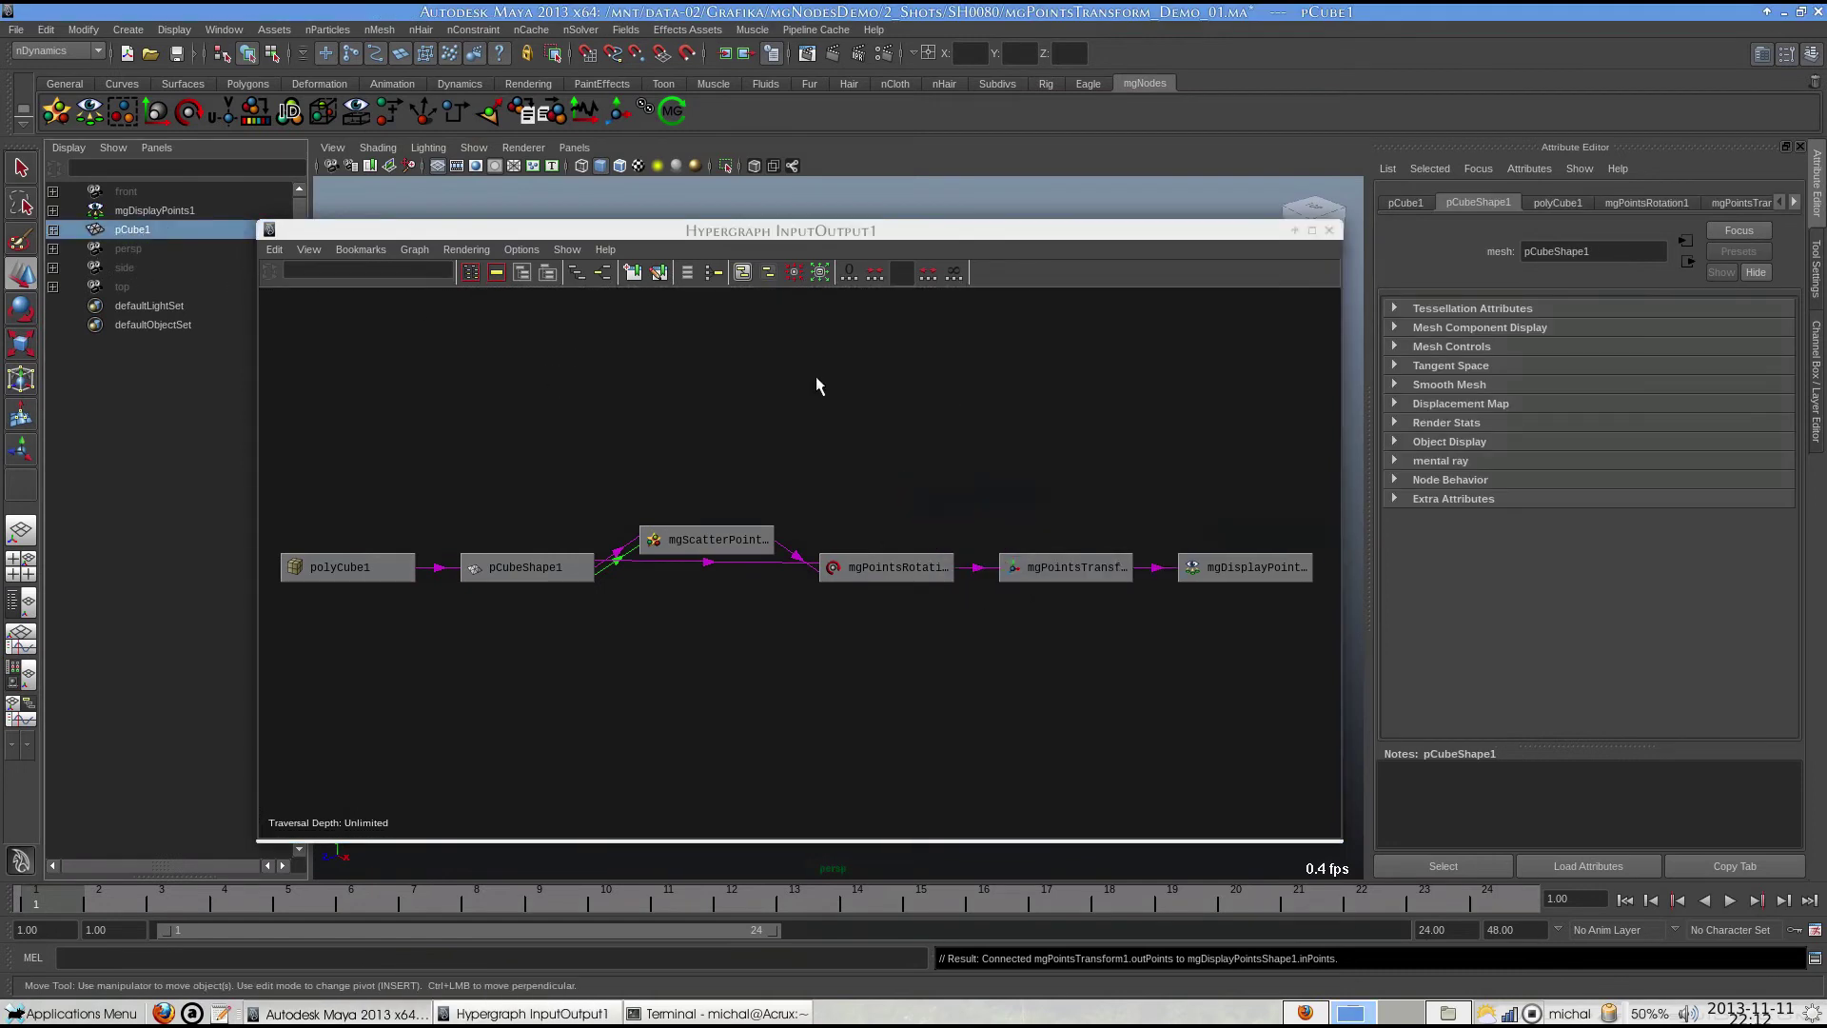
pyautogui.moveTo(1149, 583); pyautogui.dragTo(796, 481)
pyautogui.moveTo(796, 481); pyautogui.dragTo(861, 554, button='middle')
pyautogui.click(894, 602)
pyautogui.scroll(-15, 533, 755)
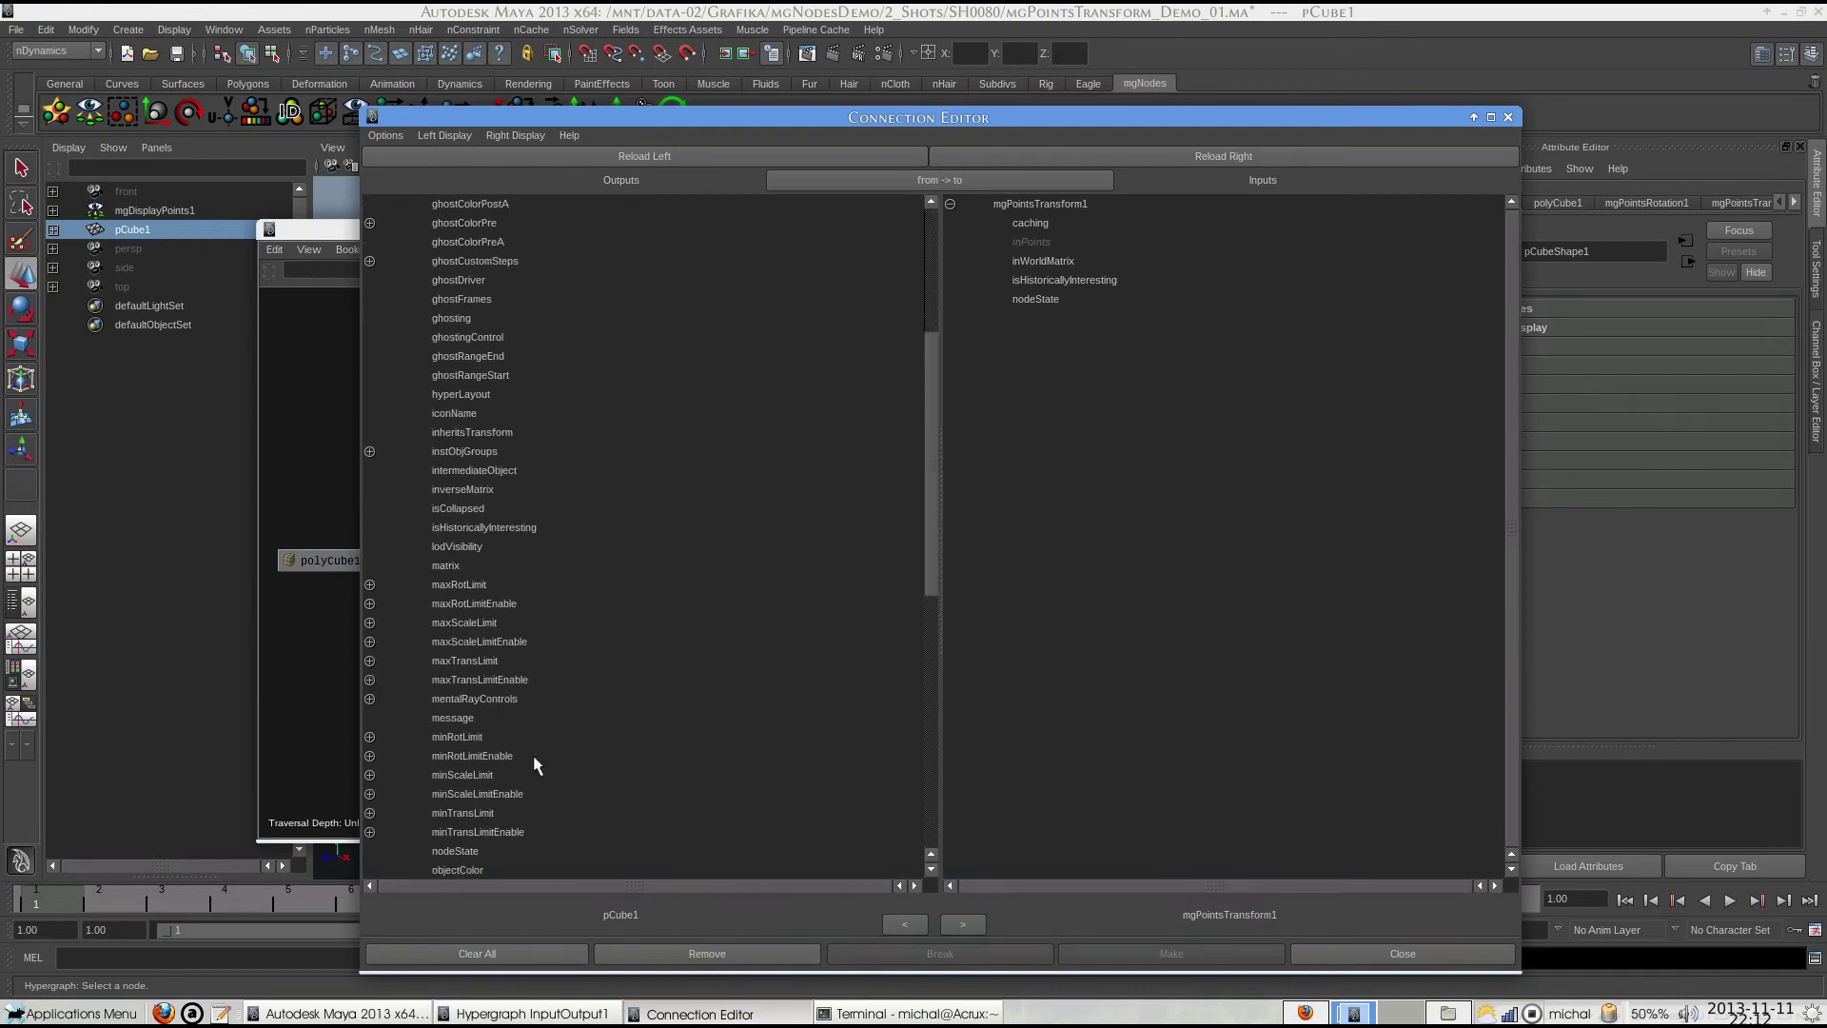
pyautogui.click(492, 832)
pyautogui.click(1018, 264)
pyautogui.click(1403, 954)
pyautogui.click(1325, 232)
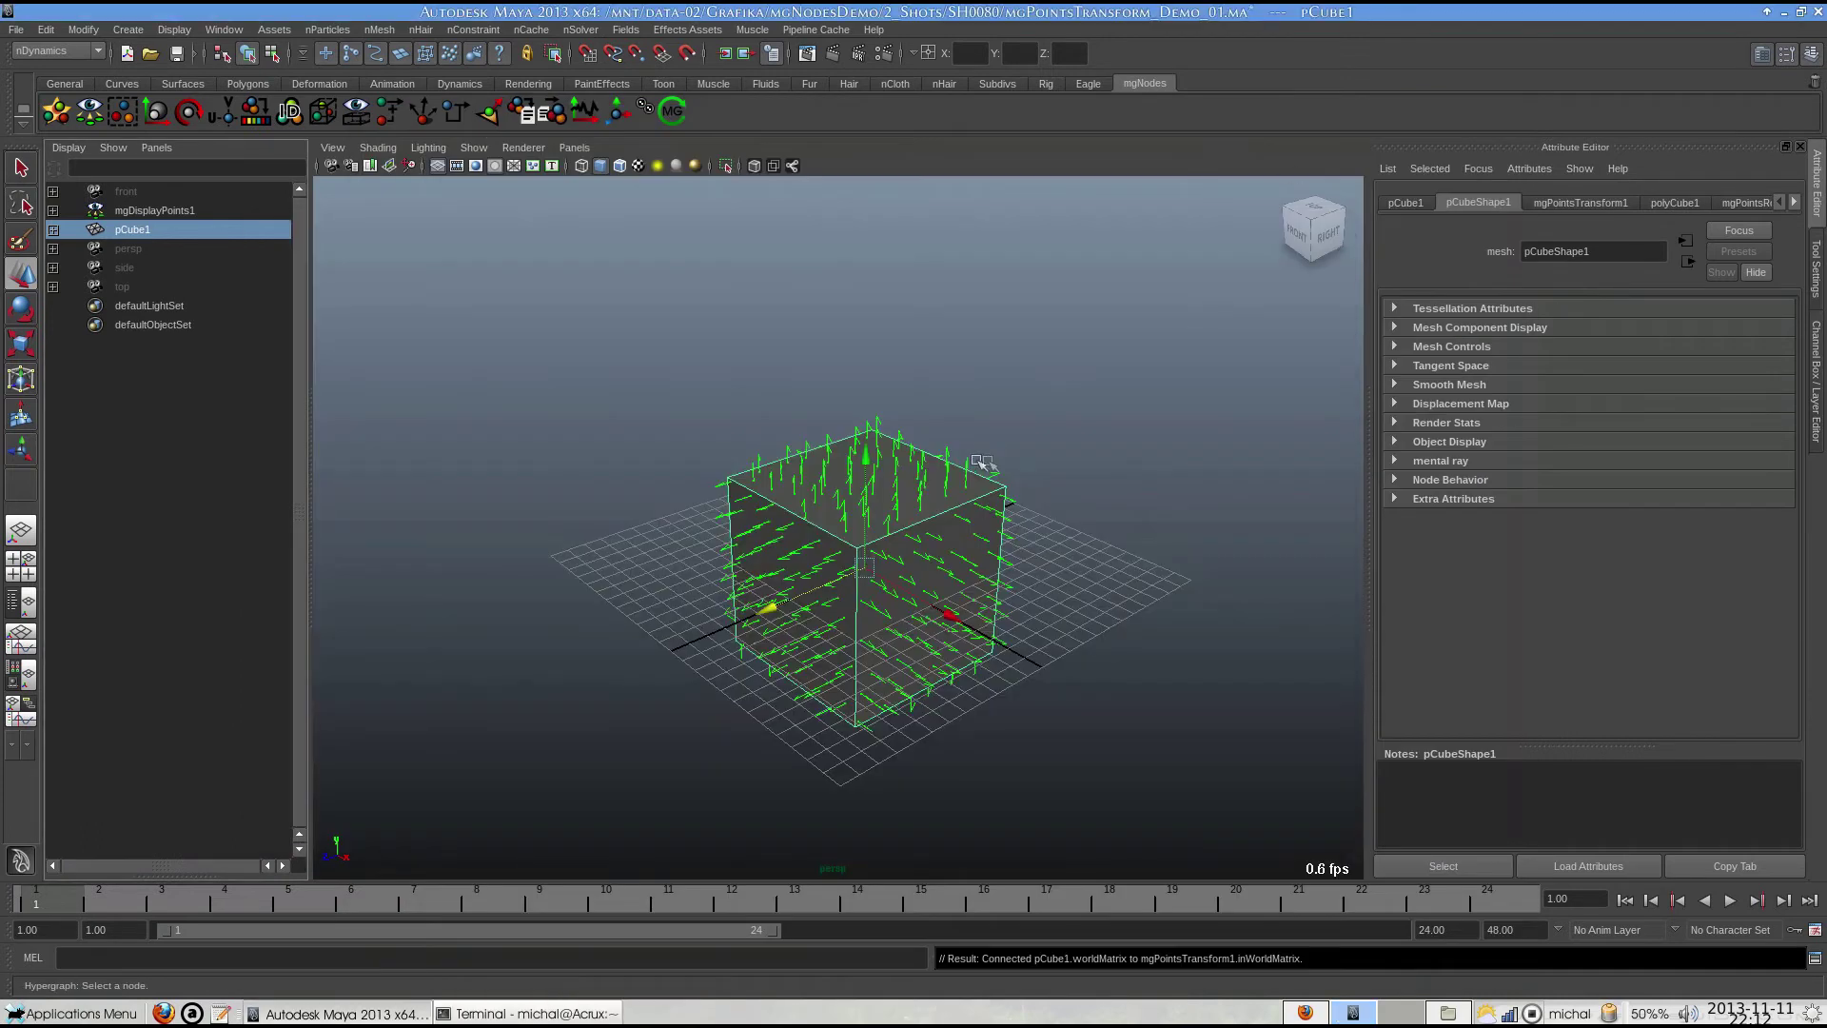
# Rotate pCube1 and try the Scale and Move tools on it to test the linked points.
pyautogui.press('e')
pyautogui.moveTo(980, 471); pyautogui.dragTo(953, 569)
pyautogui.press('r')
pyautogui.press('w')
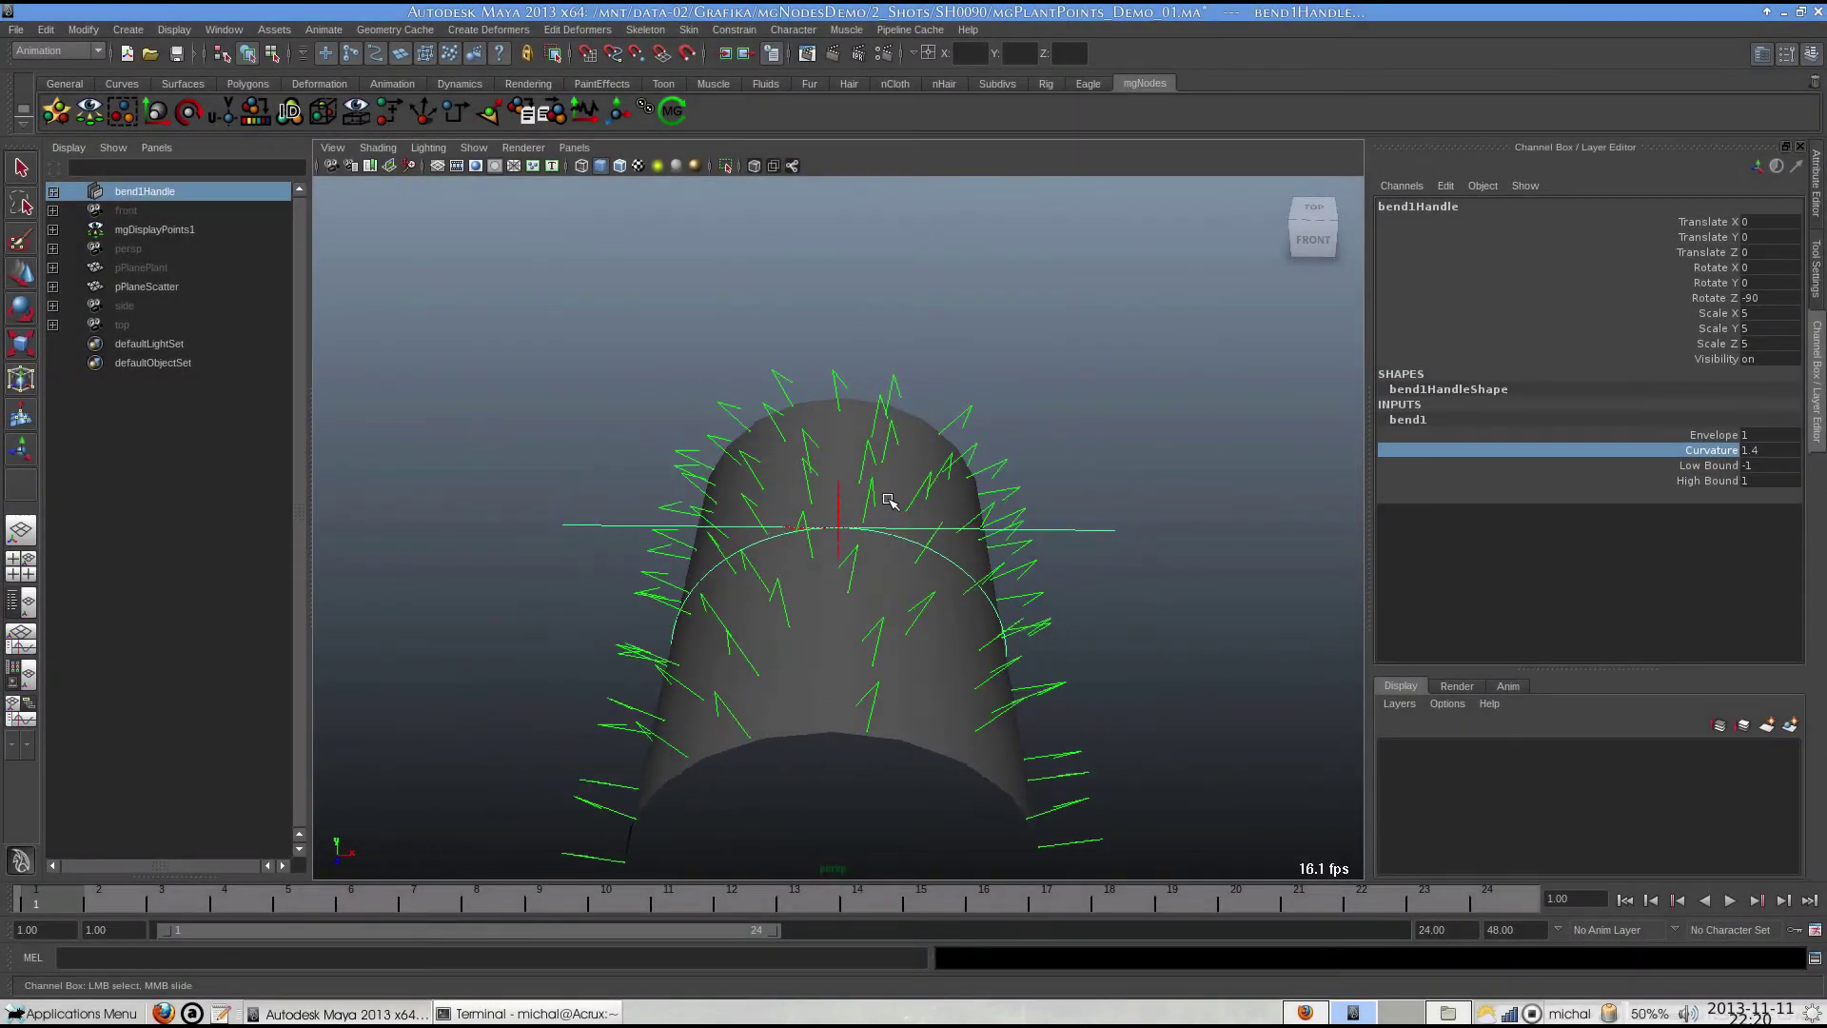
# Vary the Curvature of the bend1 deformer interactively to test the points on the bent plane.
pyautogui.moveTo(877, 494); pyautogui.dragTo(878, 535, button='middle')
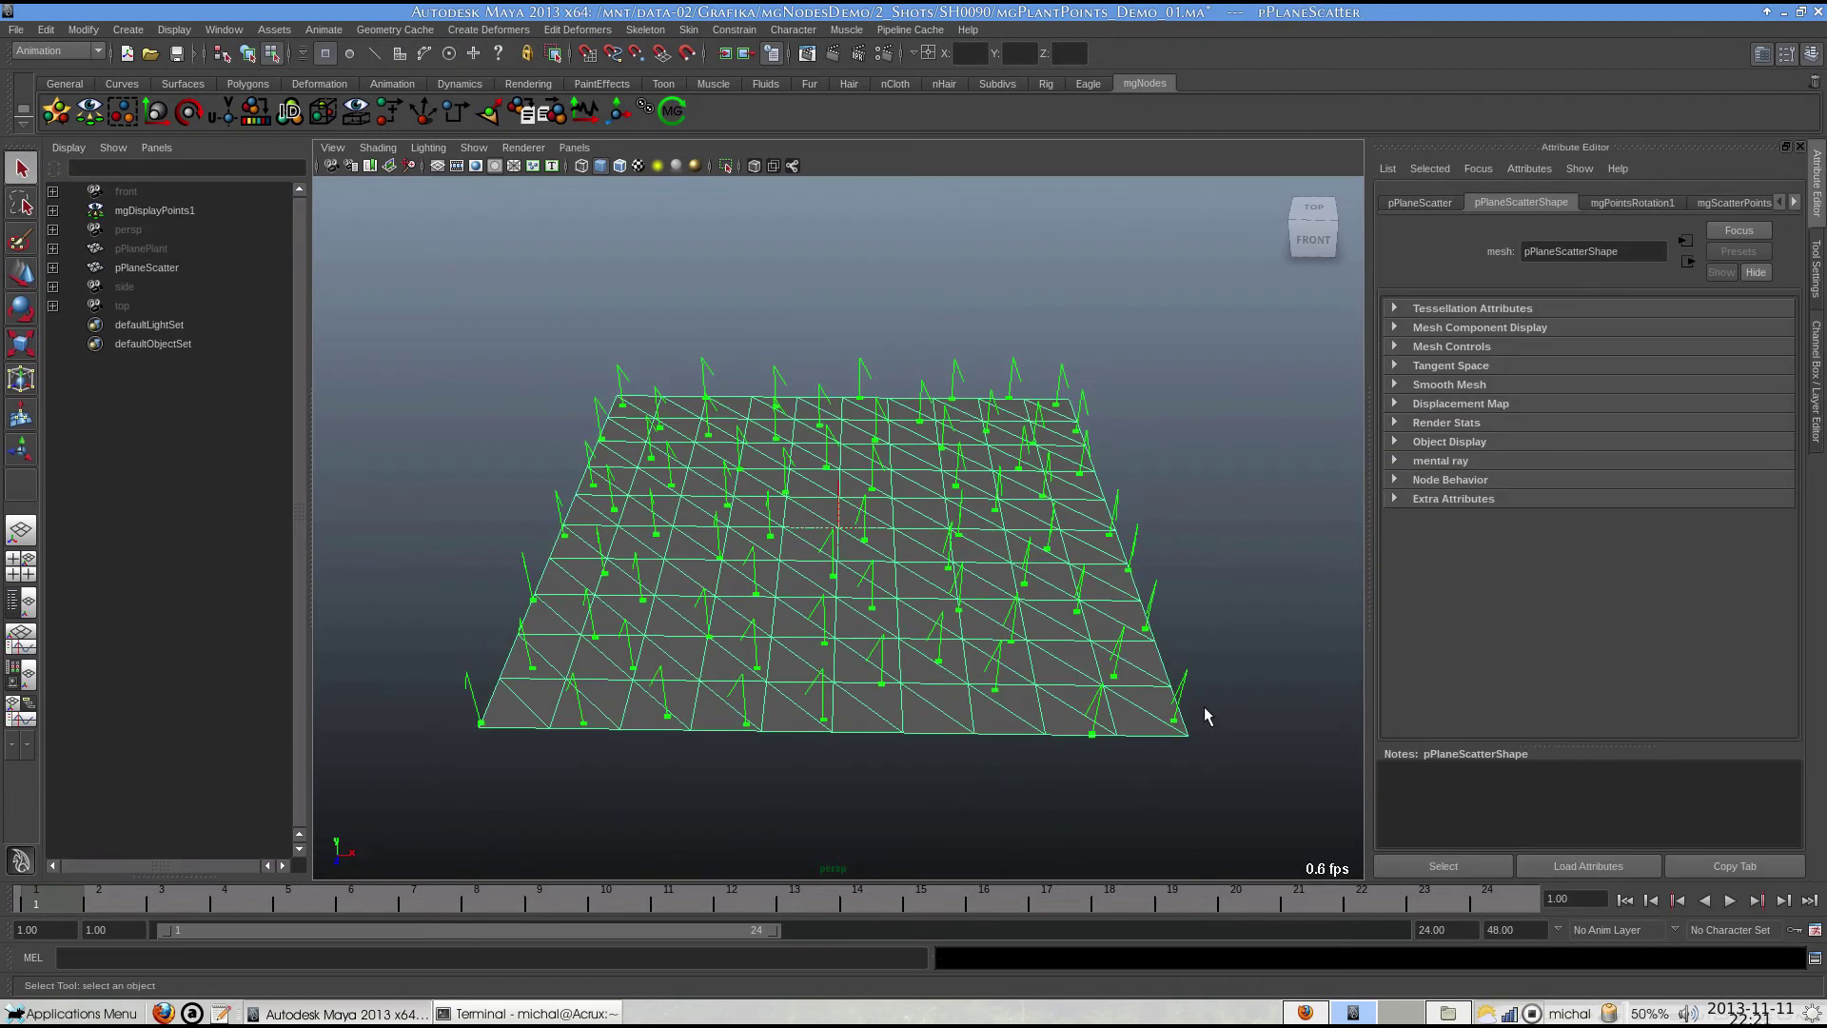
# Try pulling the front corner vertex of pPlaneScatter outward along X with soft selection, and return to object mode.
pyautogui.moveTo(1203, 706); pyautogui.dragTo(1153, 774)
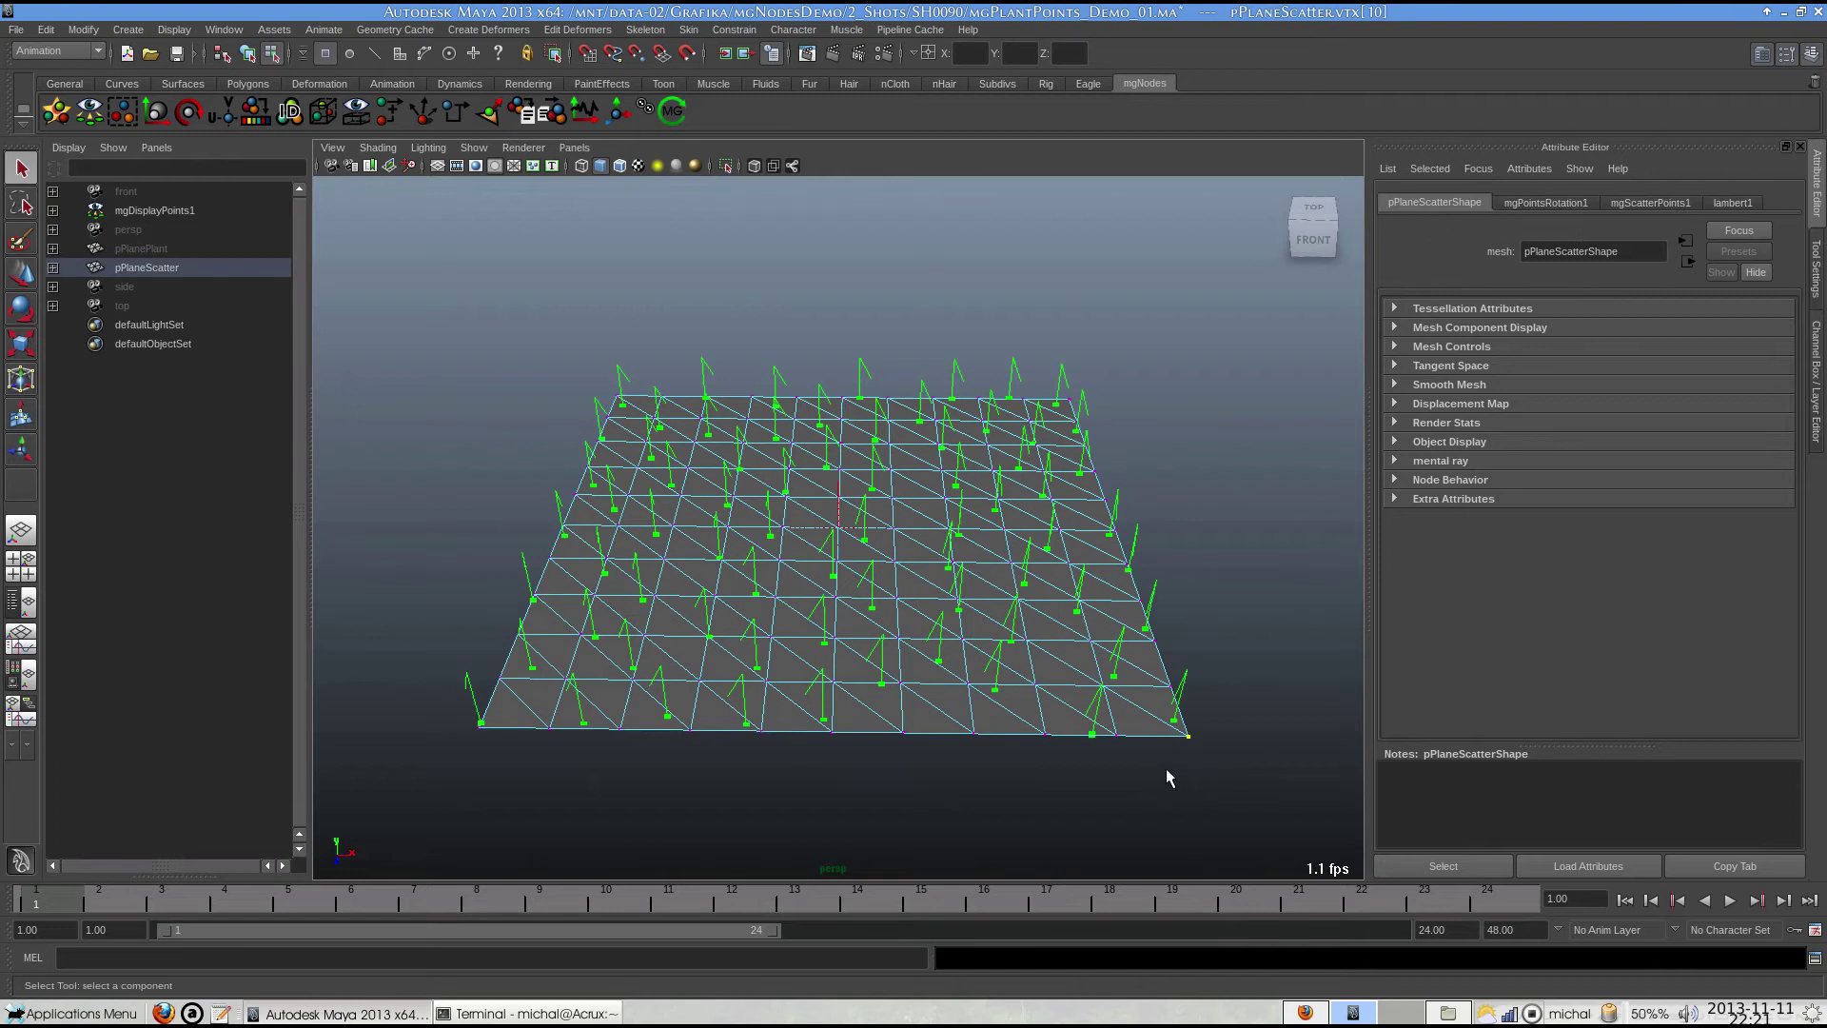
pyautogui.press('b')
pyautogui.press('w')
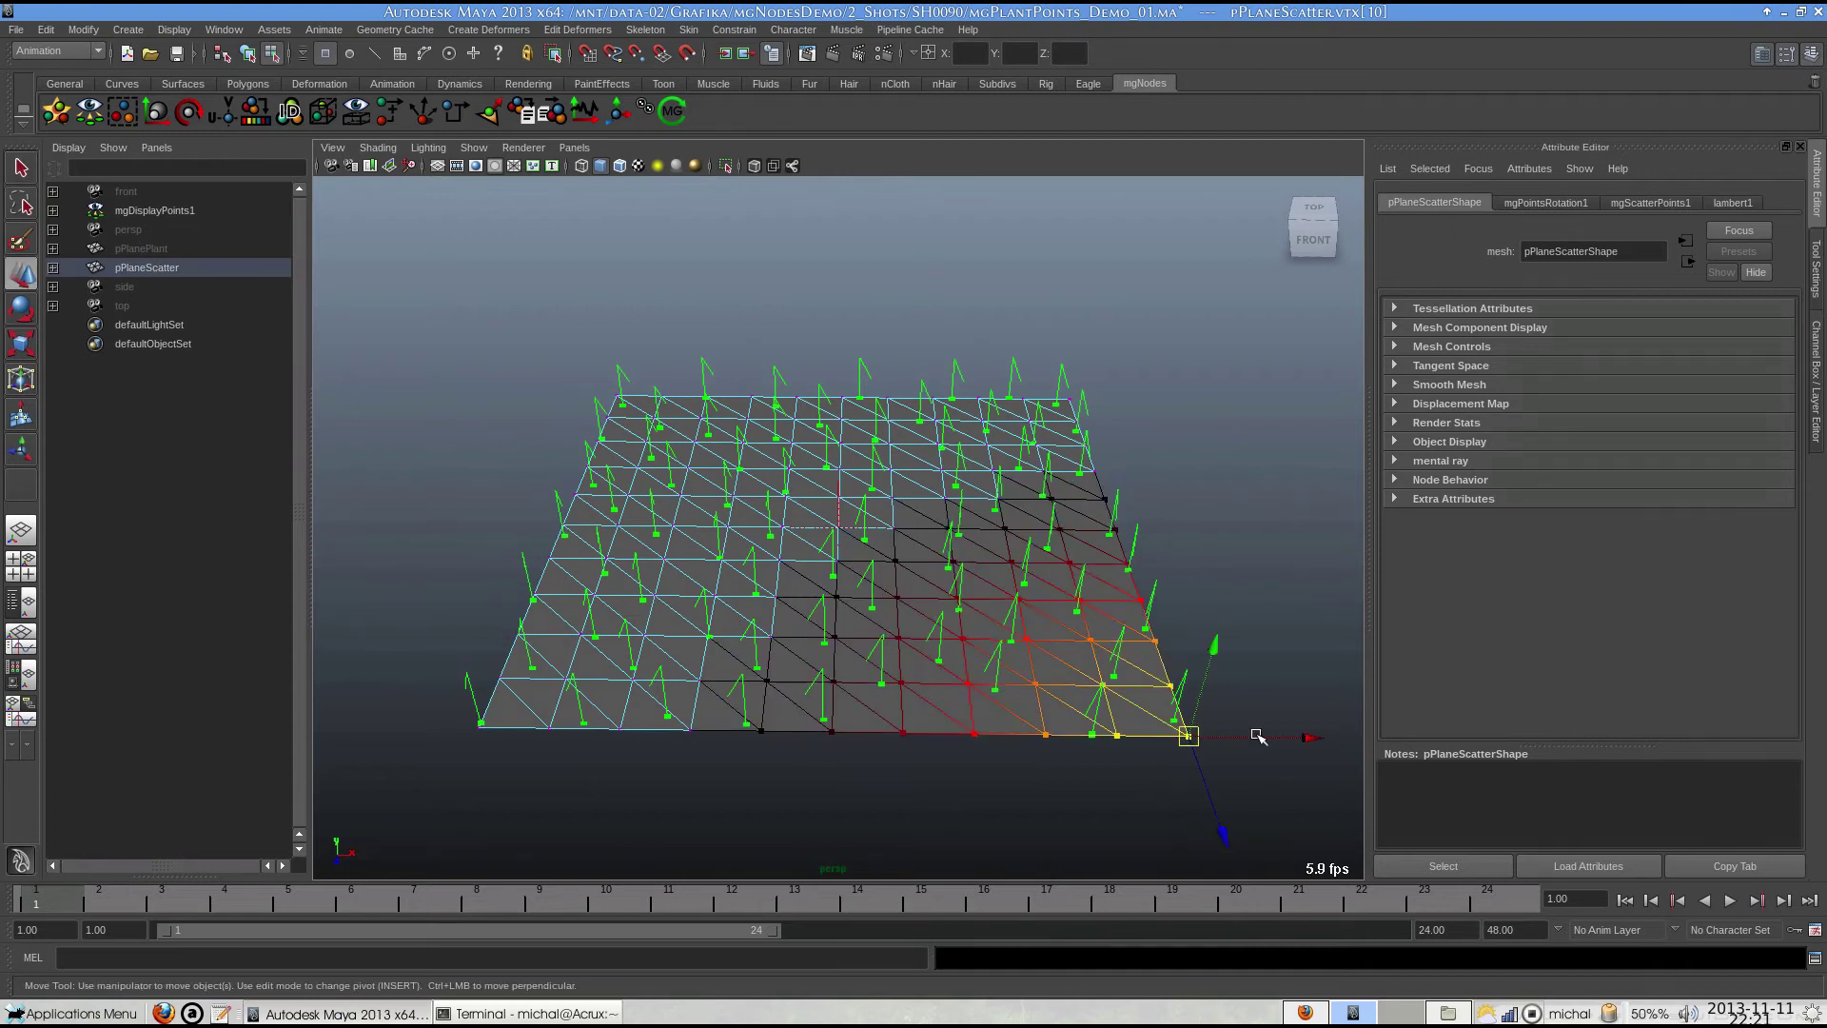
pyautogui.moveTo(1256, 738); pyautogui.dragTo(1341, 756)
pyautogui.press('F8')
# Hide the pPlaneScatter plane and unhide pPlanePlant.
pyautogui.click(1094, 599)
pyautogui.hotkey('ctrl', 'h')
pyautogui.click(141, 248)
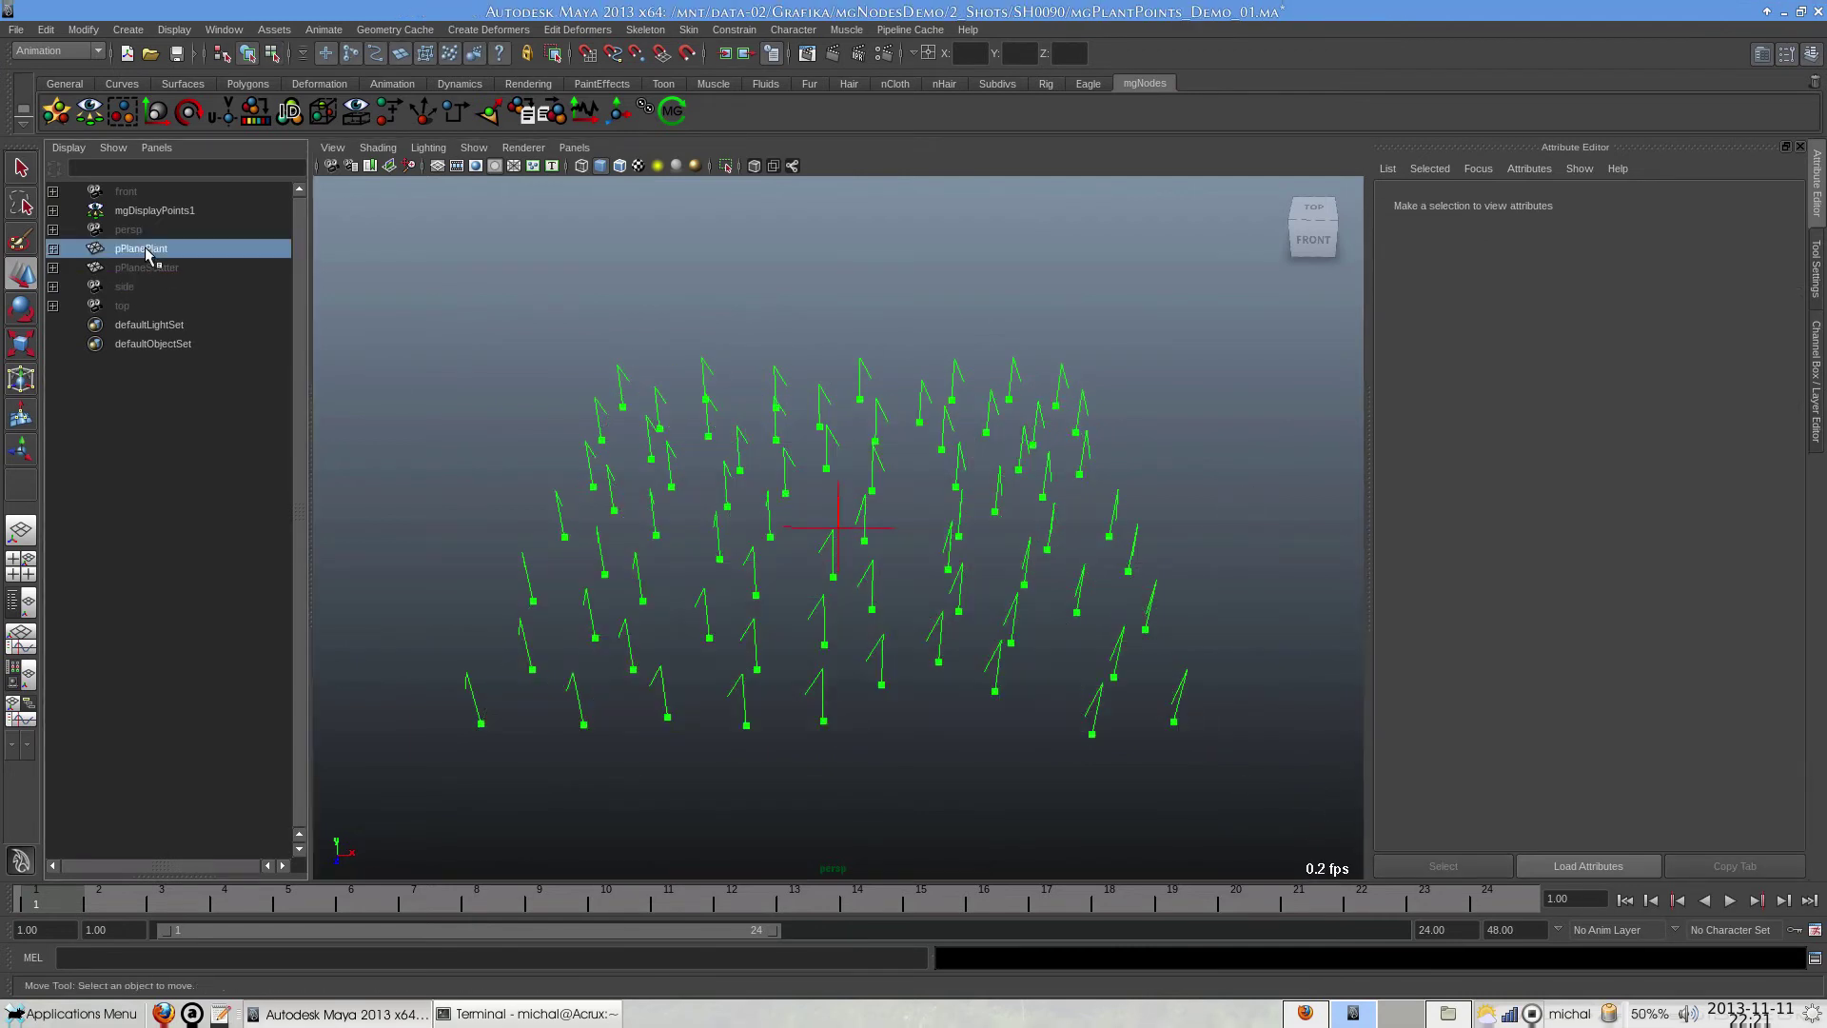
pyautogui.hotkey('shift', 'h')
# Graph pPlanePlant together with mgDisplayPoints1 and add an mgPlantPoints node, placing it below the existing nodes.
pyautogui.keyDown('ctrl'); pyautogui.click(154, 211); pyautogui.keyUp('ctrl')
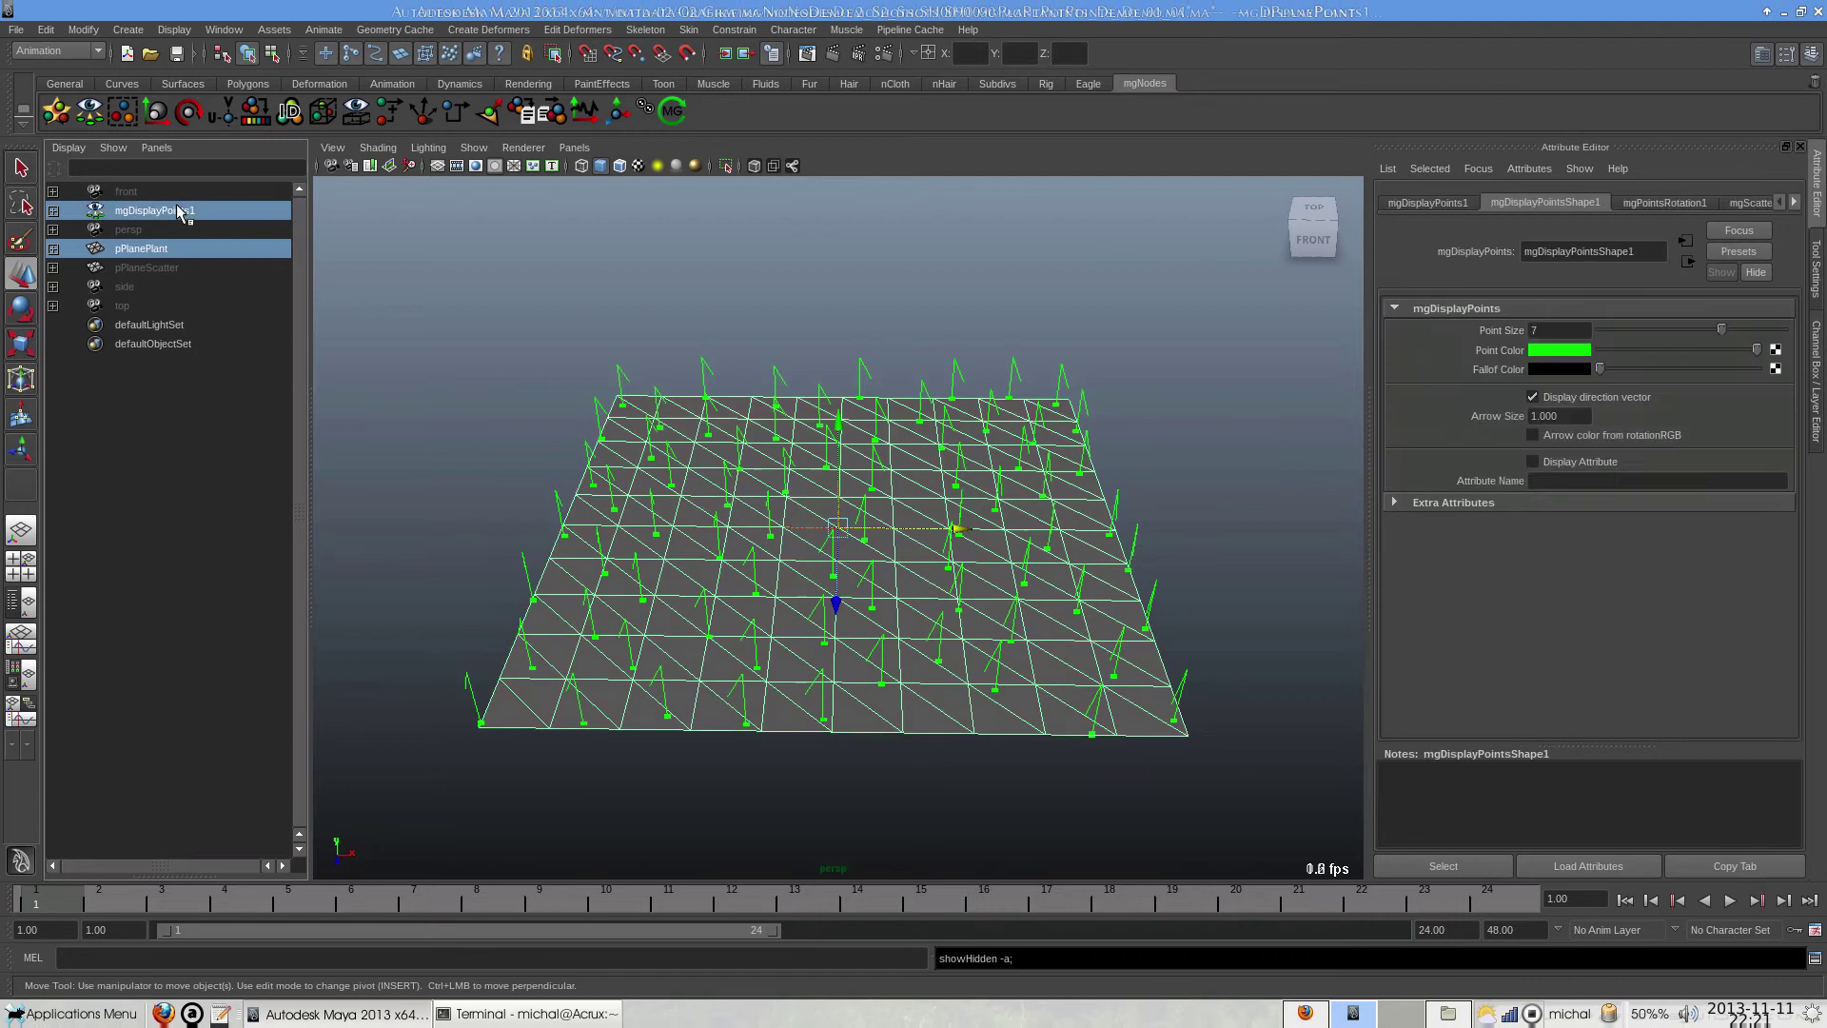
pyautogui.click(488, 112)
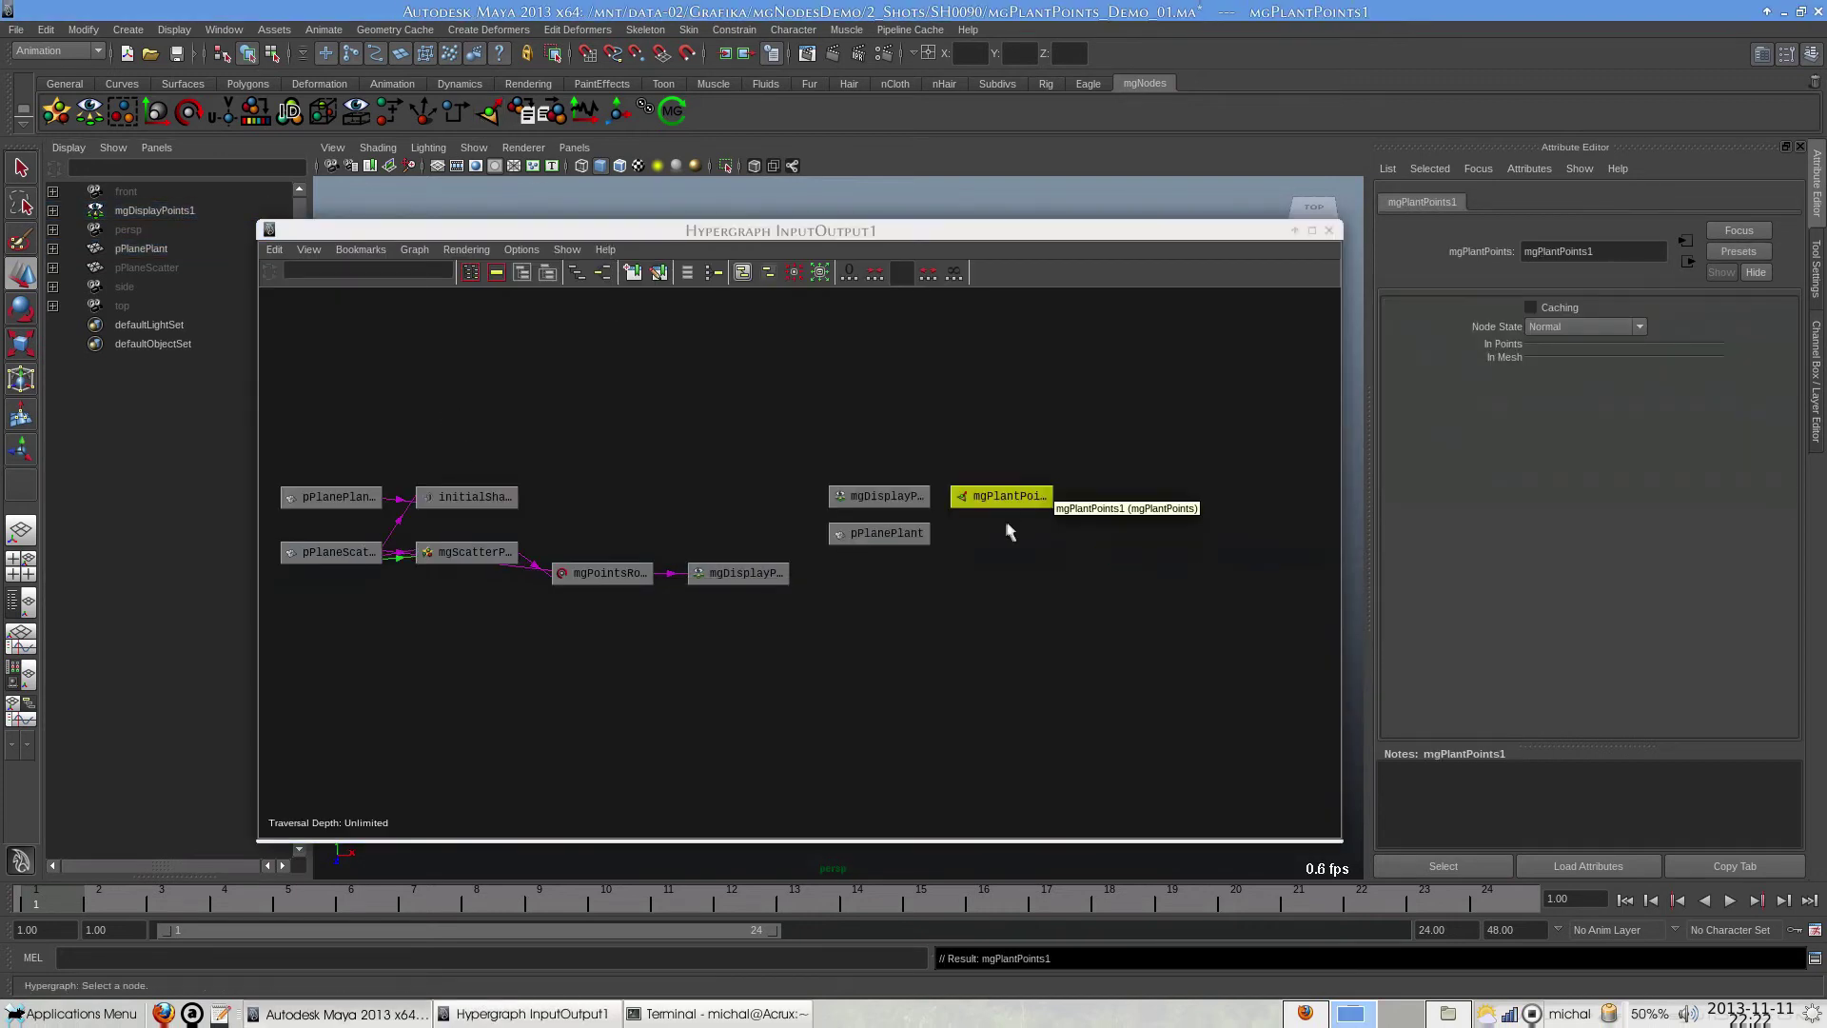
pyautogui.moveTo(1007, 502); pyautogui.dragTo(874, 651)
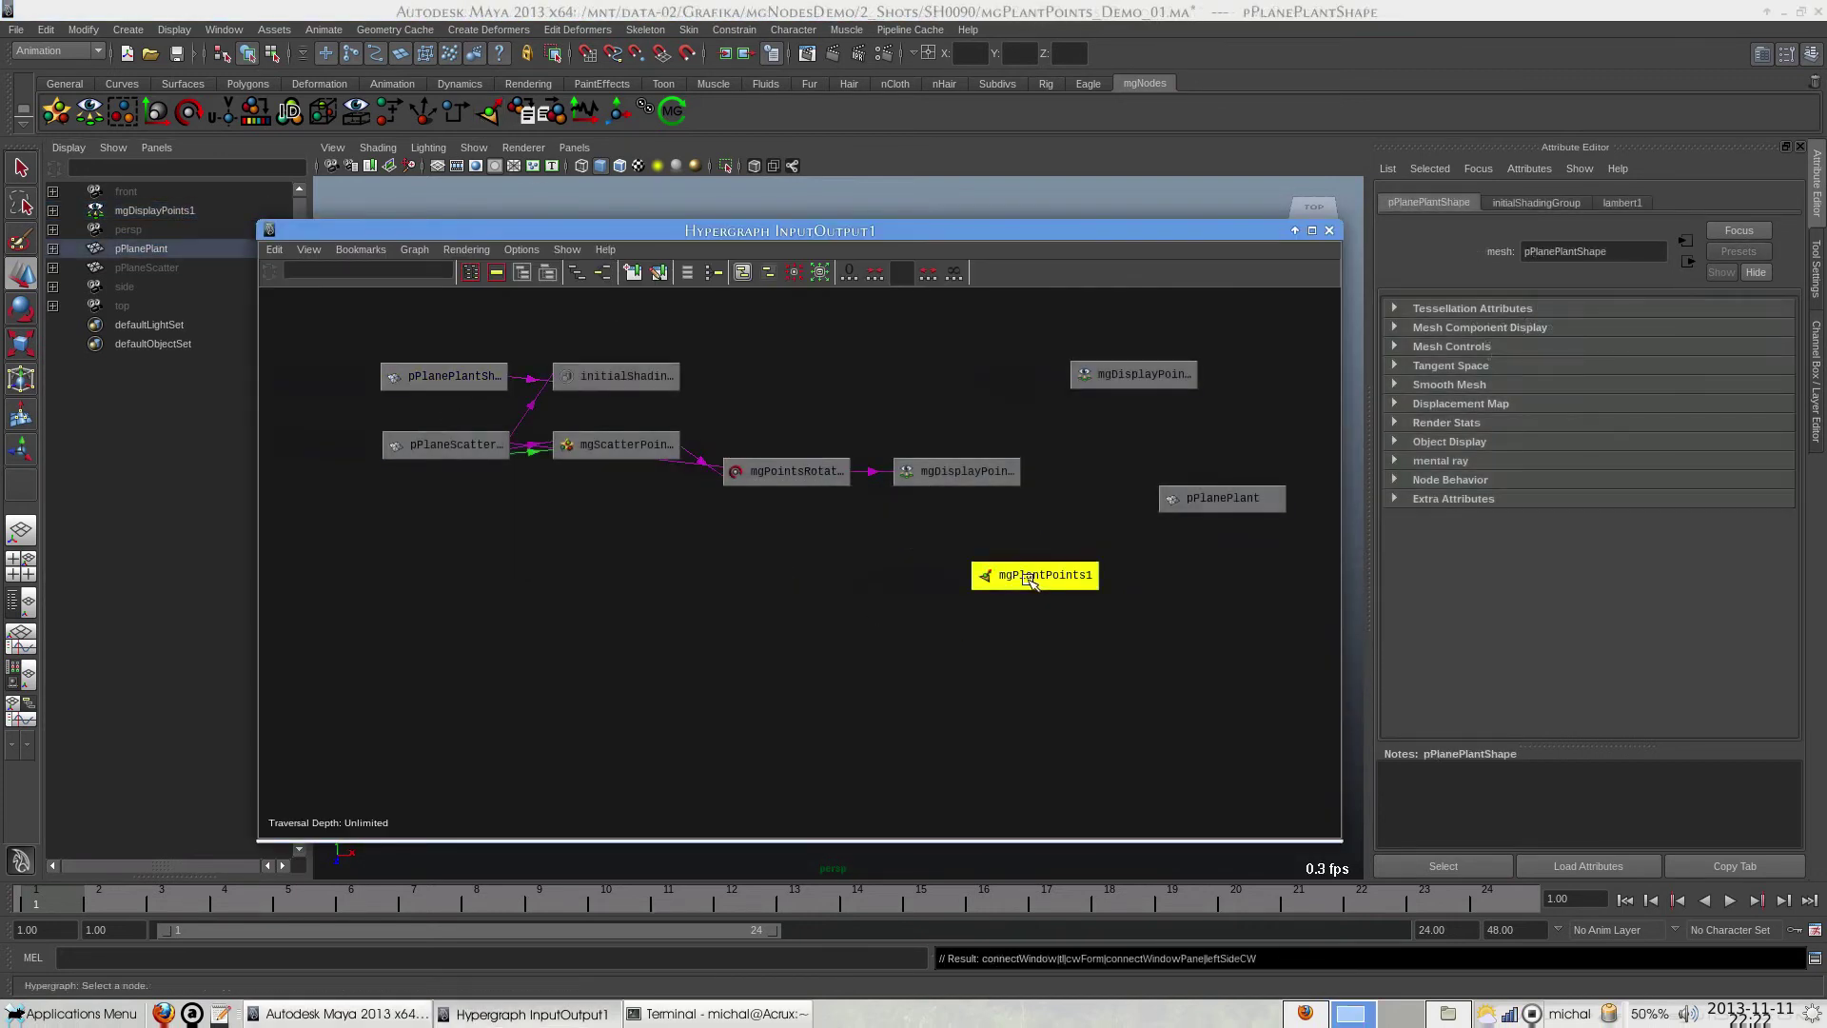
# Move mgPlantPoints1 up beside the shading node and connect pPlanePlantShape's outMesh to its inMesh.
pyautogui.moveTo(1033, 577); pyautogui.dragTo(819, 398)
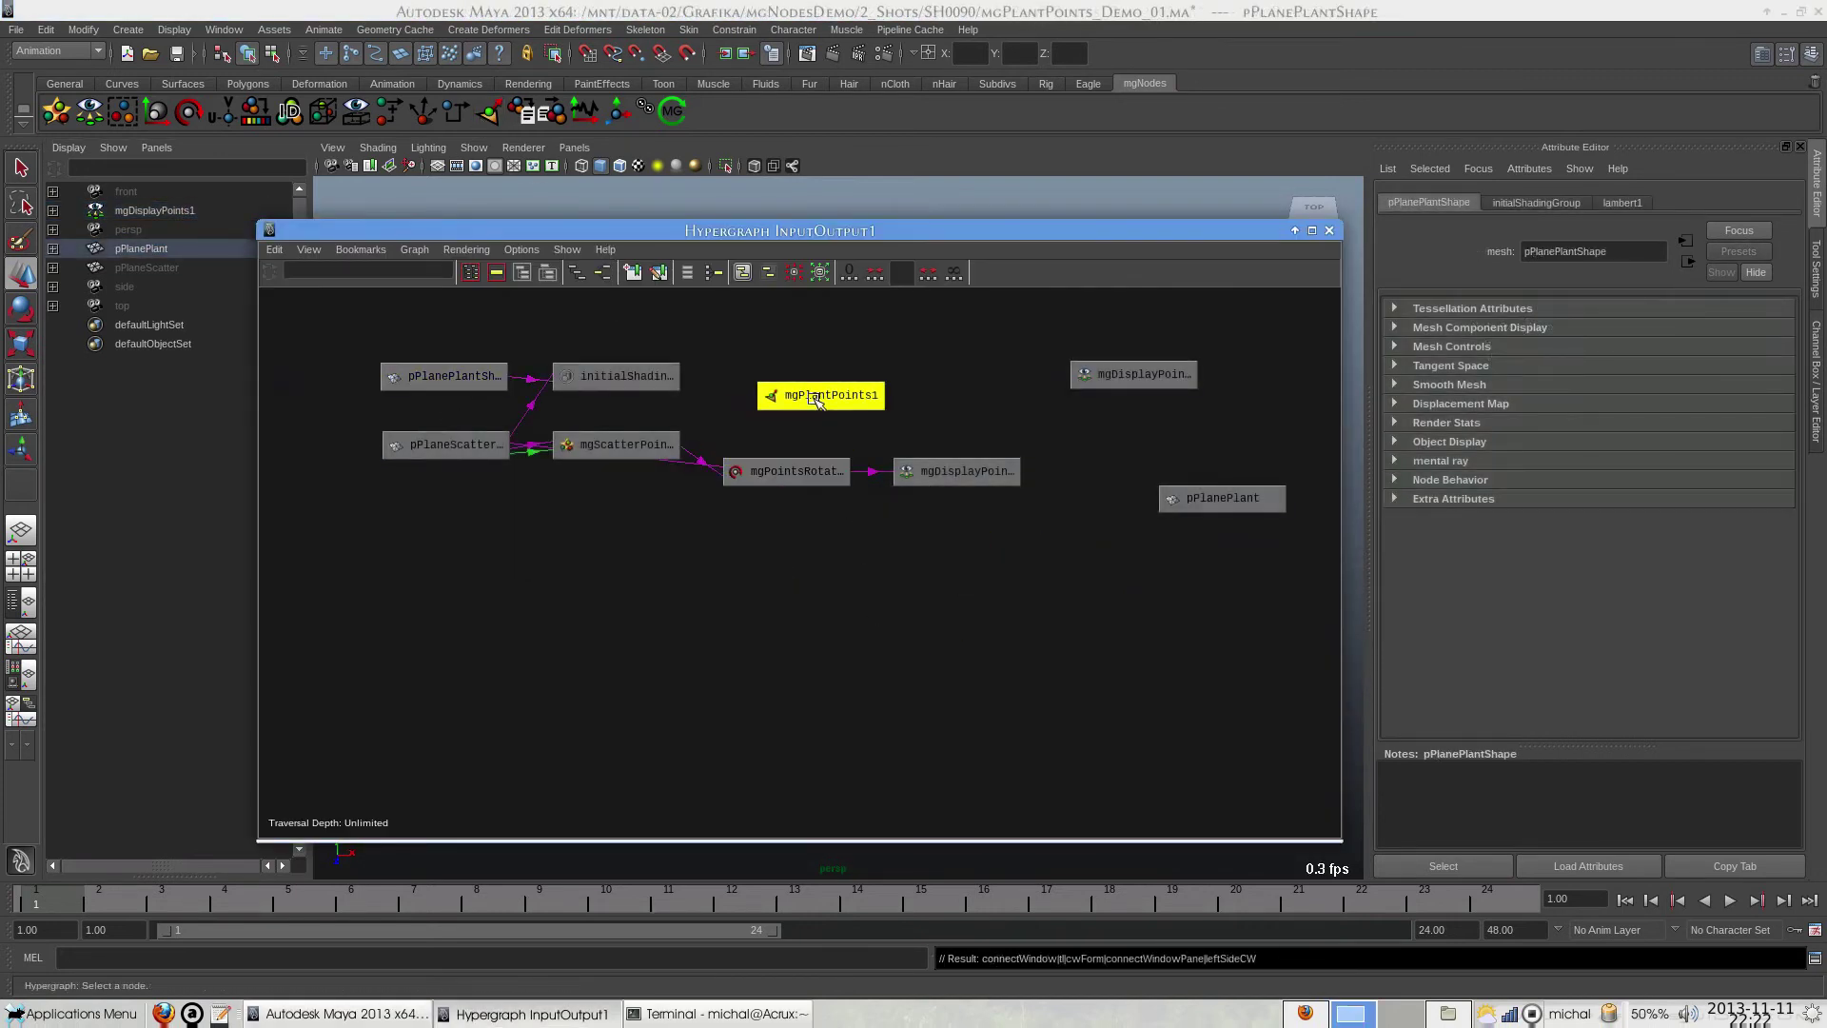
pyautogui.moveTo(467, 379); pyautogui.dragTo(809, 398, button='middle')
pyautogui.click(837, 448)
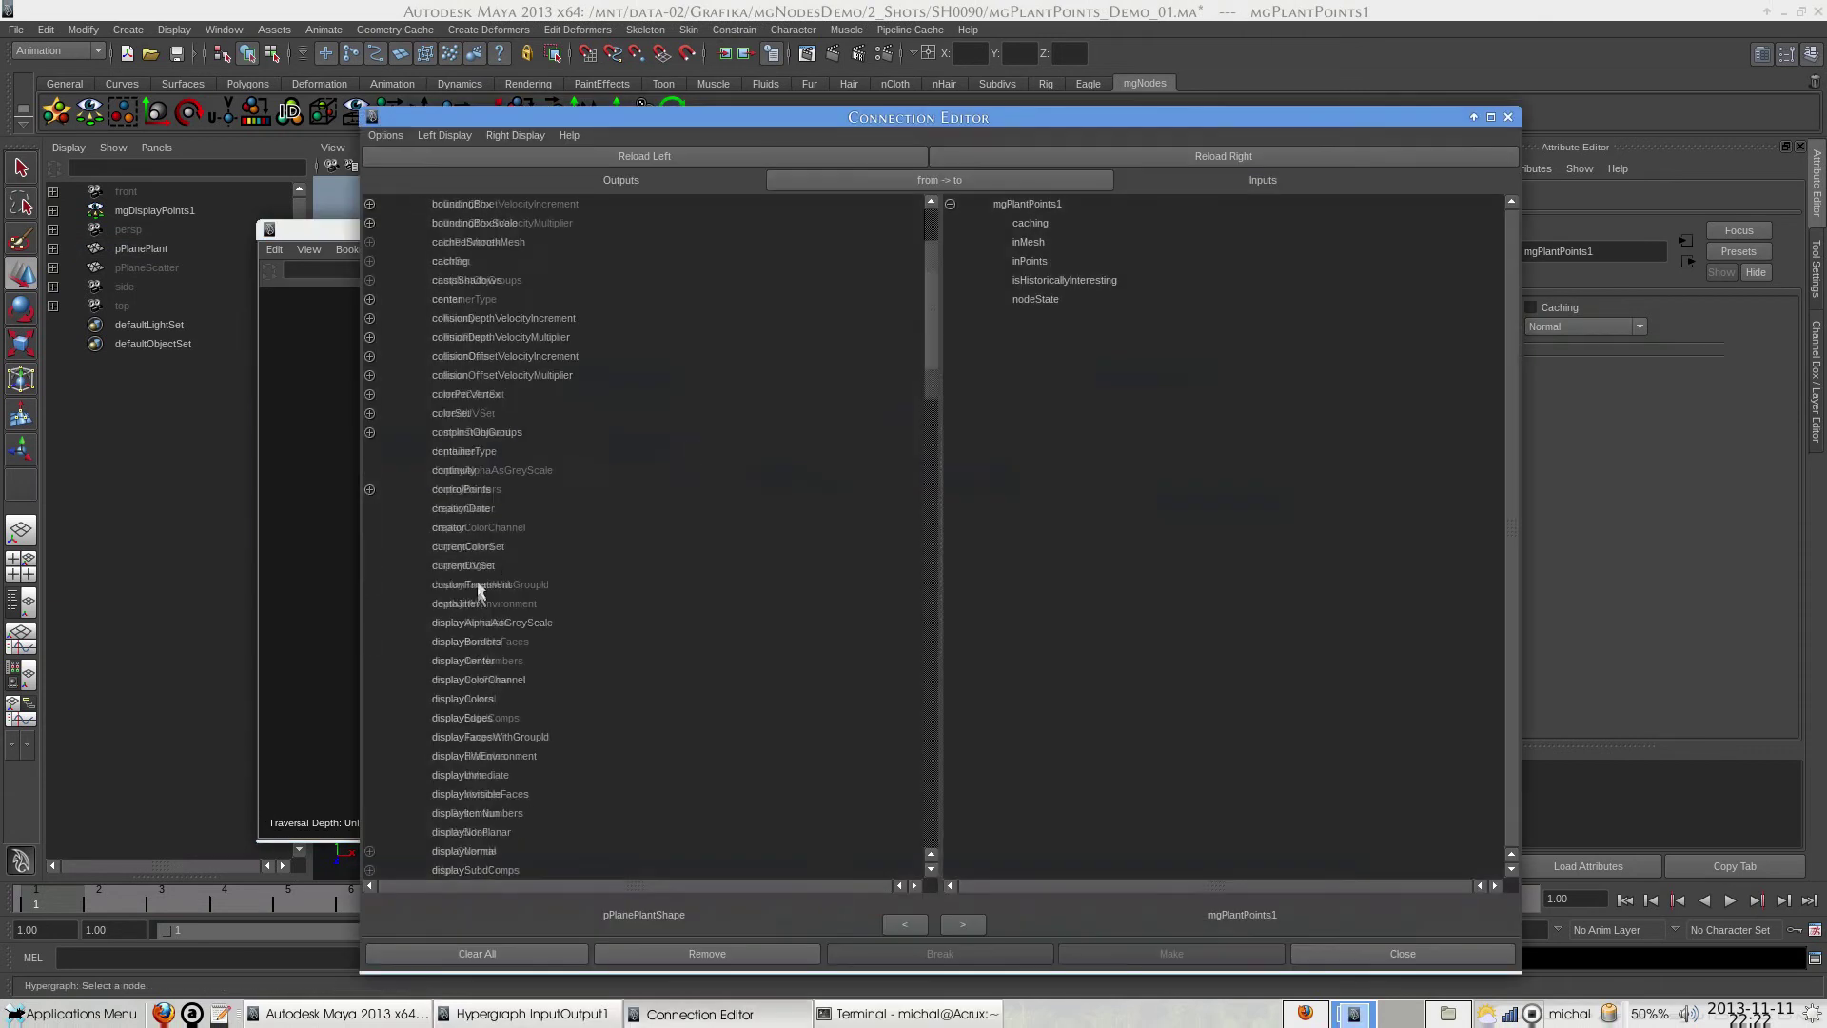
pyautogui.scroll(-3, 472, 619)
pyautogui.click(455, 661)
pyautogui.click(1028, 242)
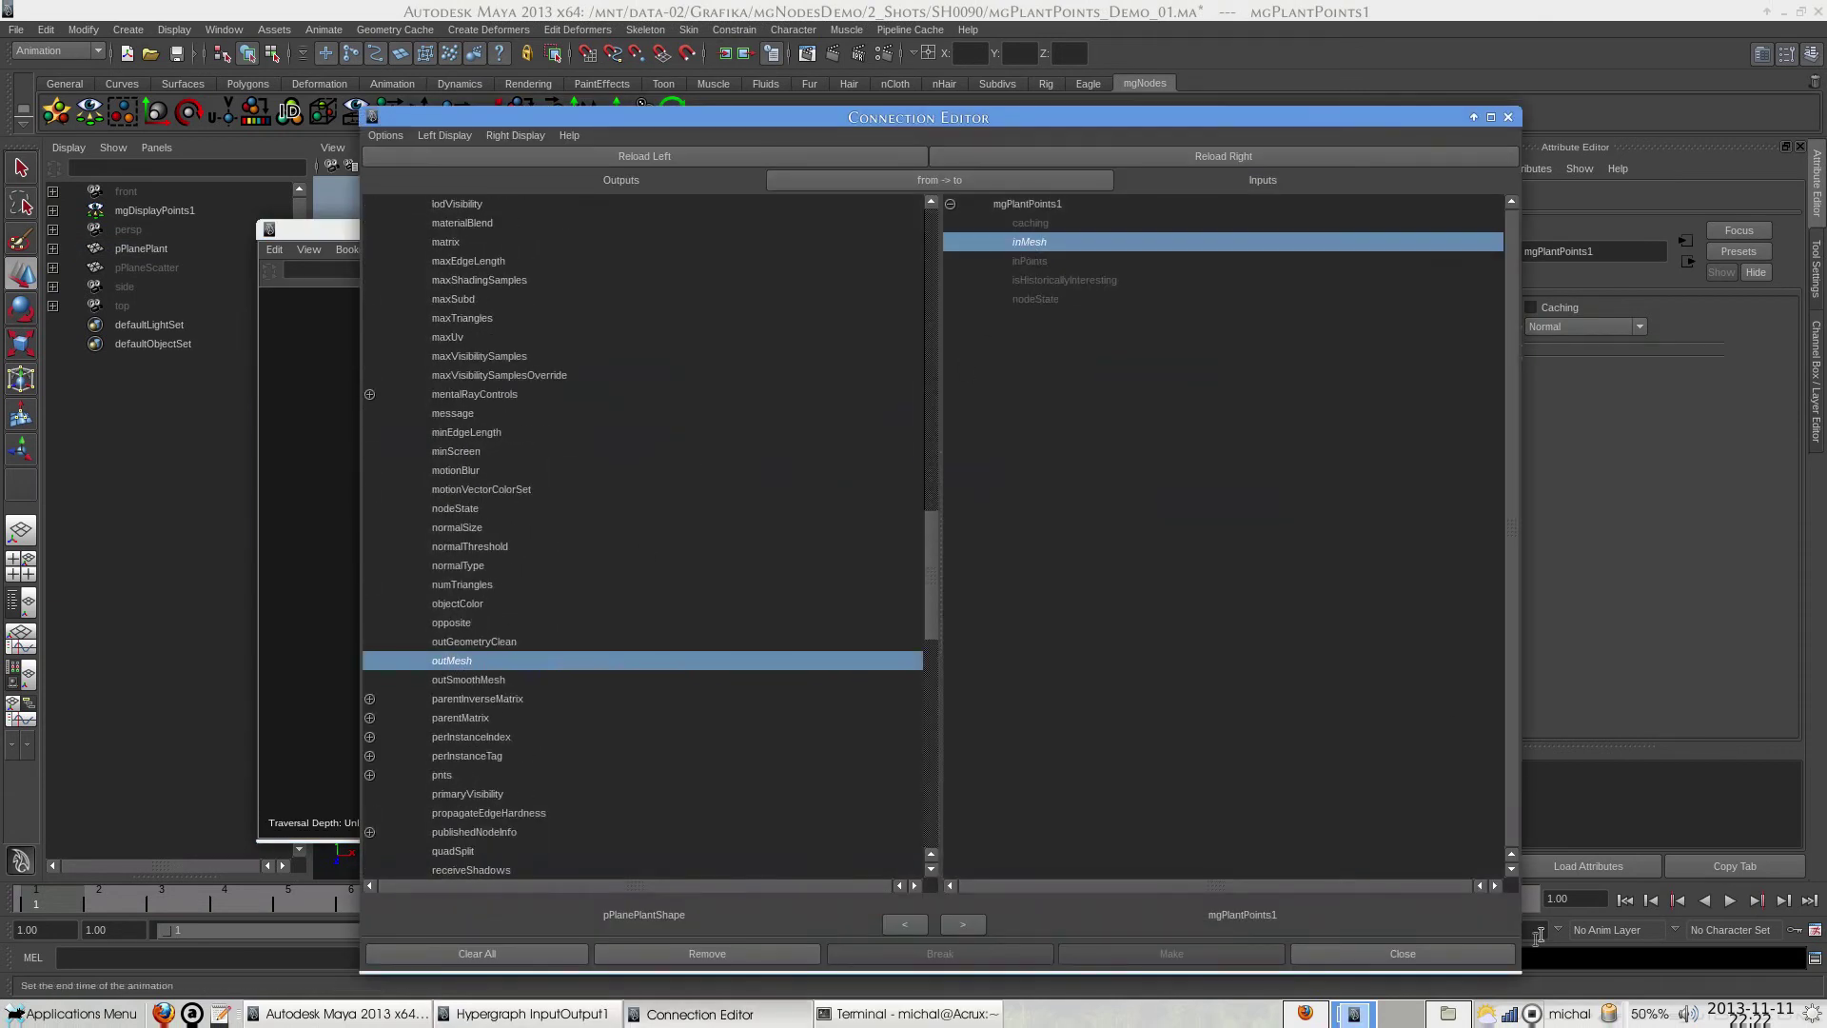
pyautogui.click(1458, 955)
# Reposition mgPlantPoints1 and connect mgPointsRotation1's outPoints to its inPoints.
pyautogui.keyDown('alt'); pyautogui.moveTo(944, 473); pyautogui.dragTo(888, 509, button='middle'); pyautogui.keyUp('alt')
pyautogui.moveTo(789, 431); pyautogui.dragTo(902, 428)
pyautogui.moveTo(782, 506); pyautogui.dragTo(876, 431, button='middle')
pyautogui.click(961, 496)
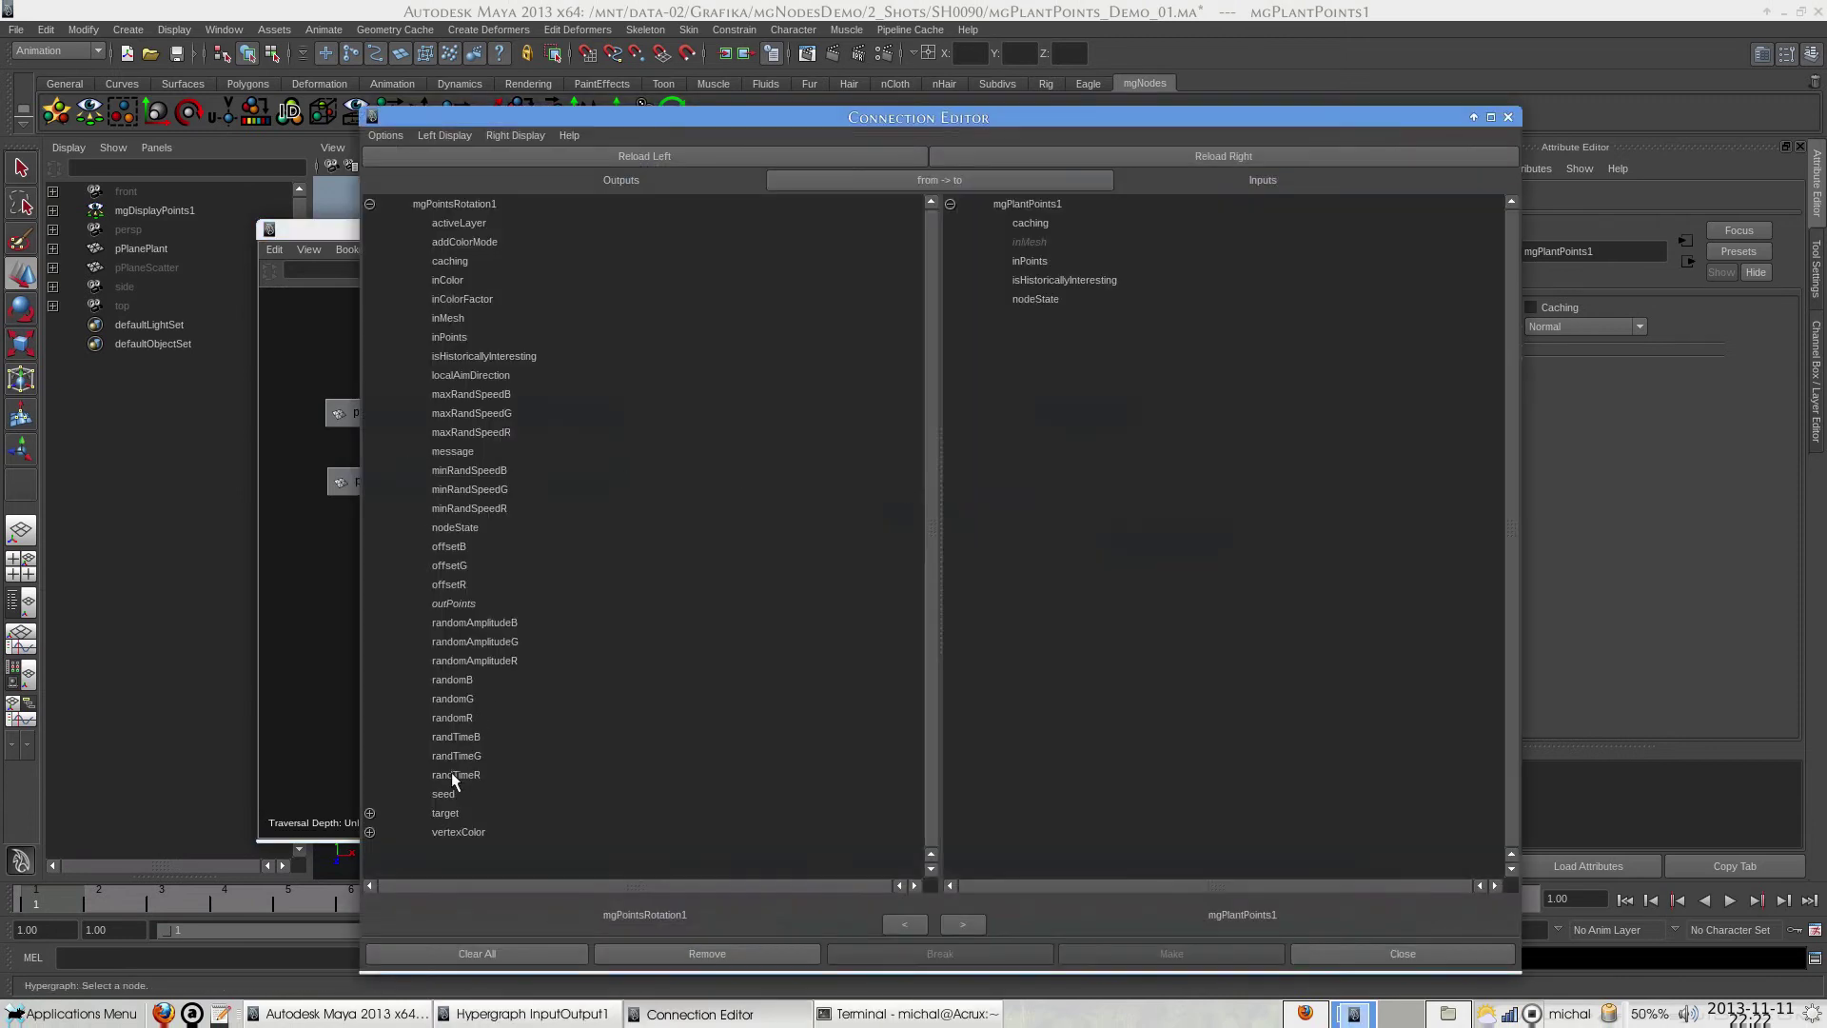
pyautogui.click(443, 601)
pyautogui.click(1075, 261)
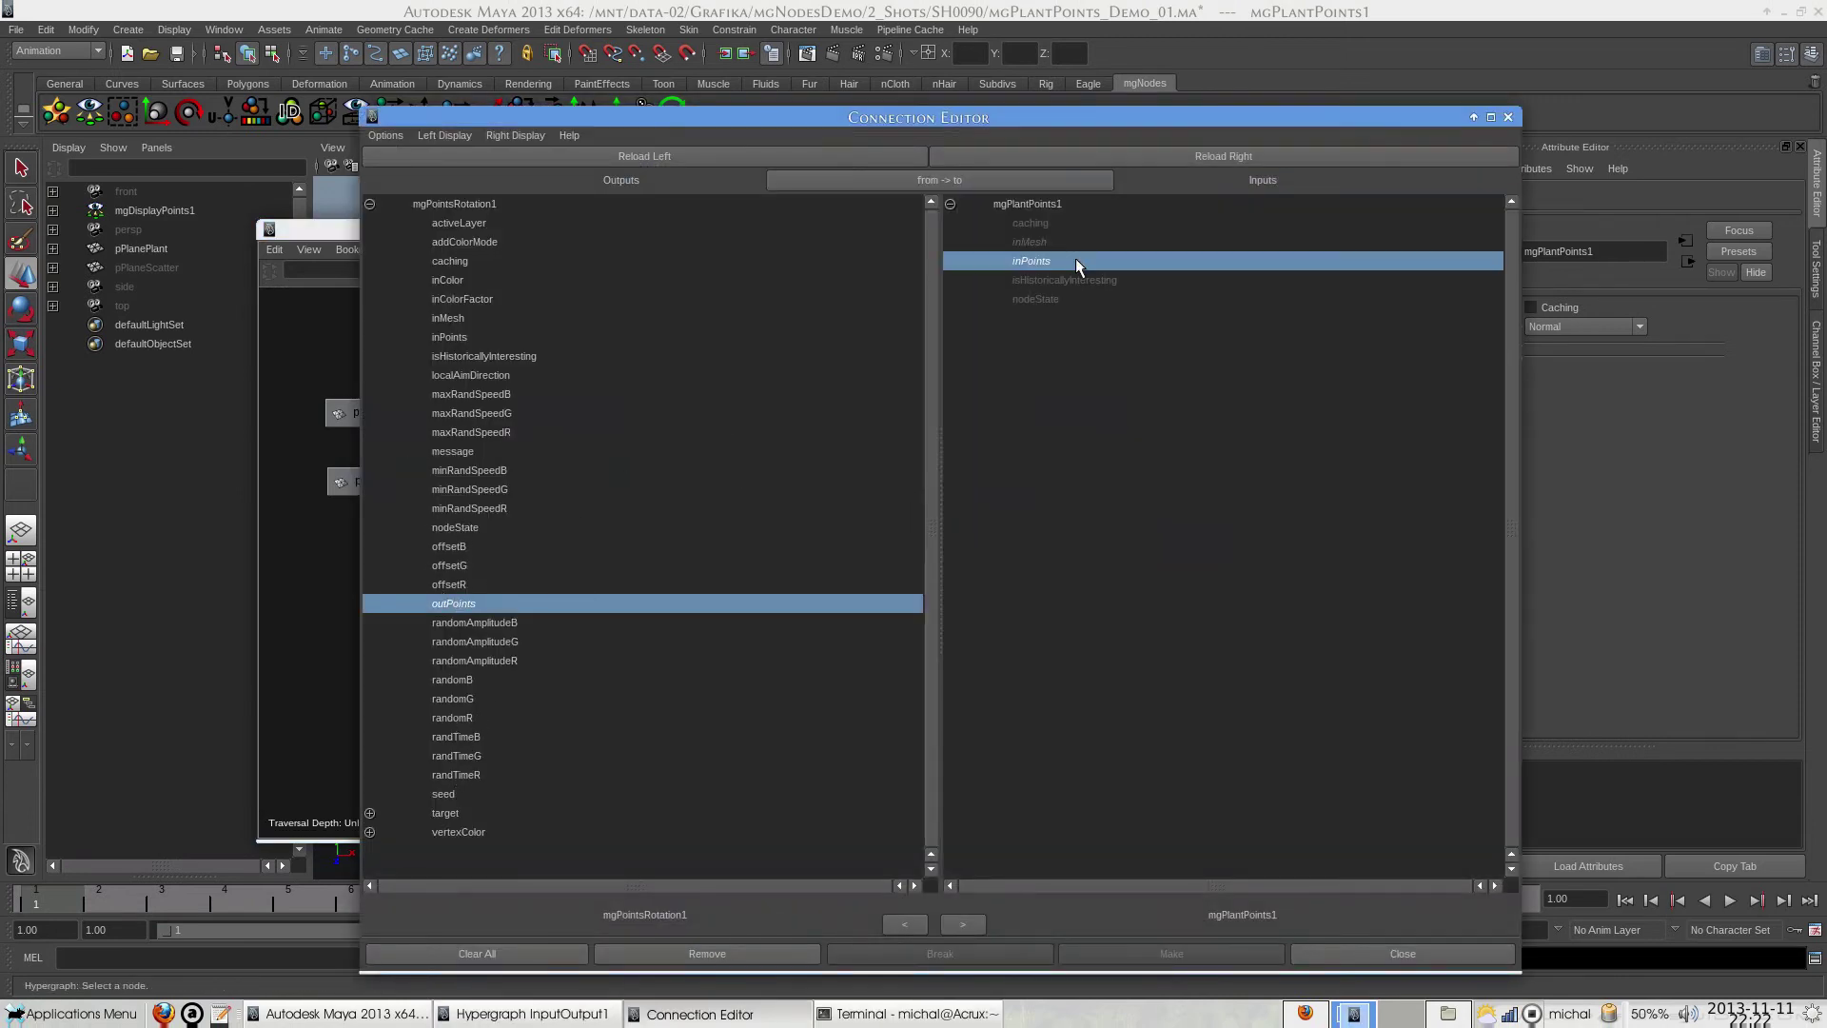
pyautogui.click(1322, 952)
# Connect mgPlantPoints1's outPoints to the inPoints of mgDisplayPointsShape1, replacing the direct feed from mgPointsRotation1.
pyautogui.click(965, 510)
pyautogui.moveTo(890, 430); pyautogui.dragTo(948, 514, button='middle')
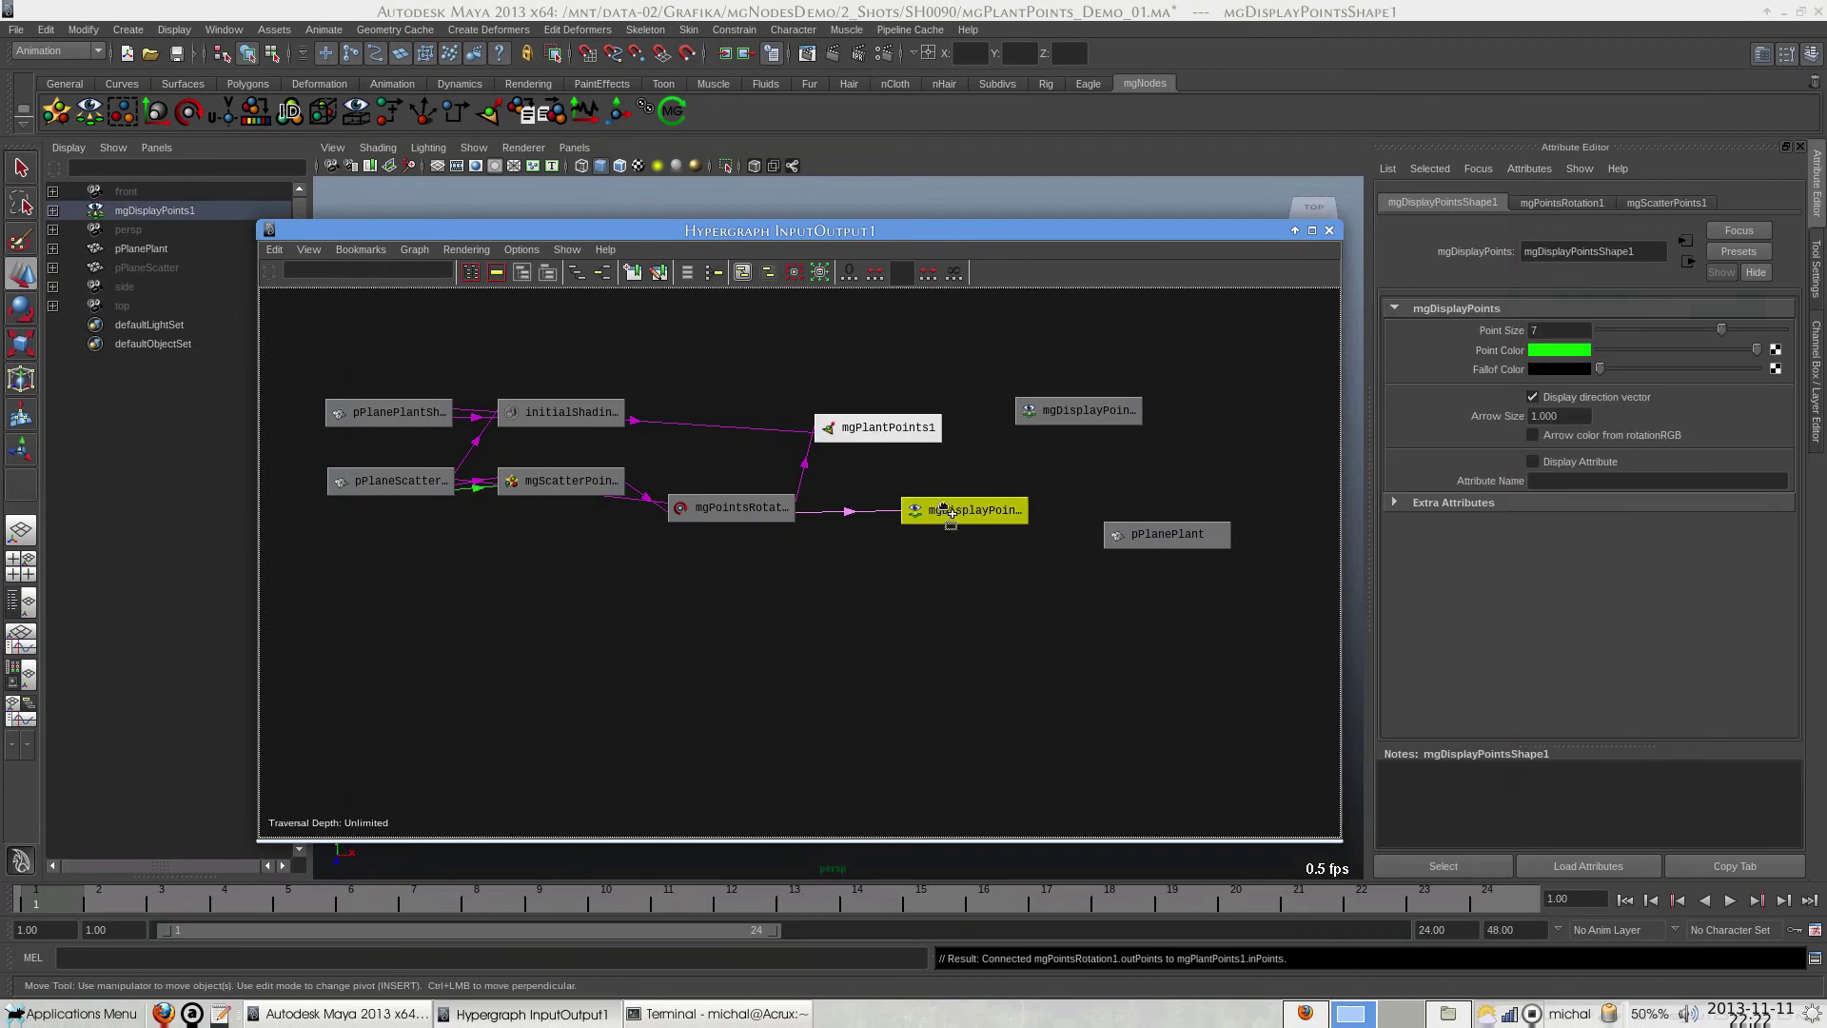
pyautogui.click(988, 588)
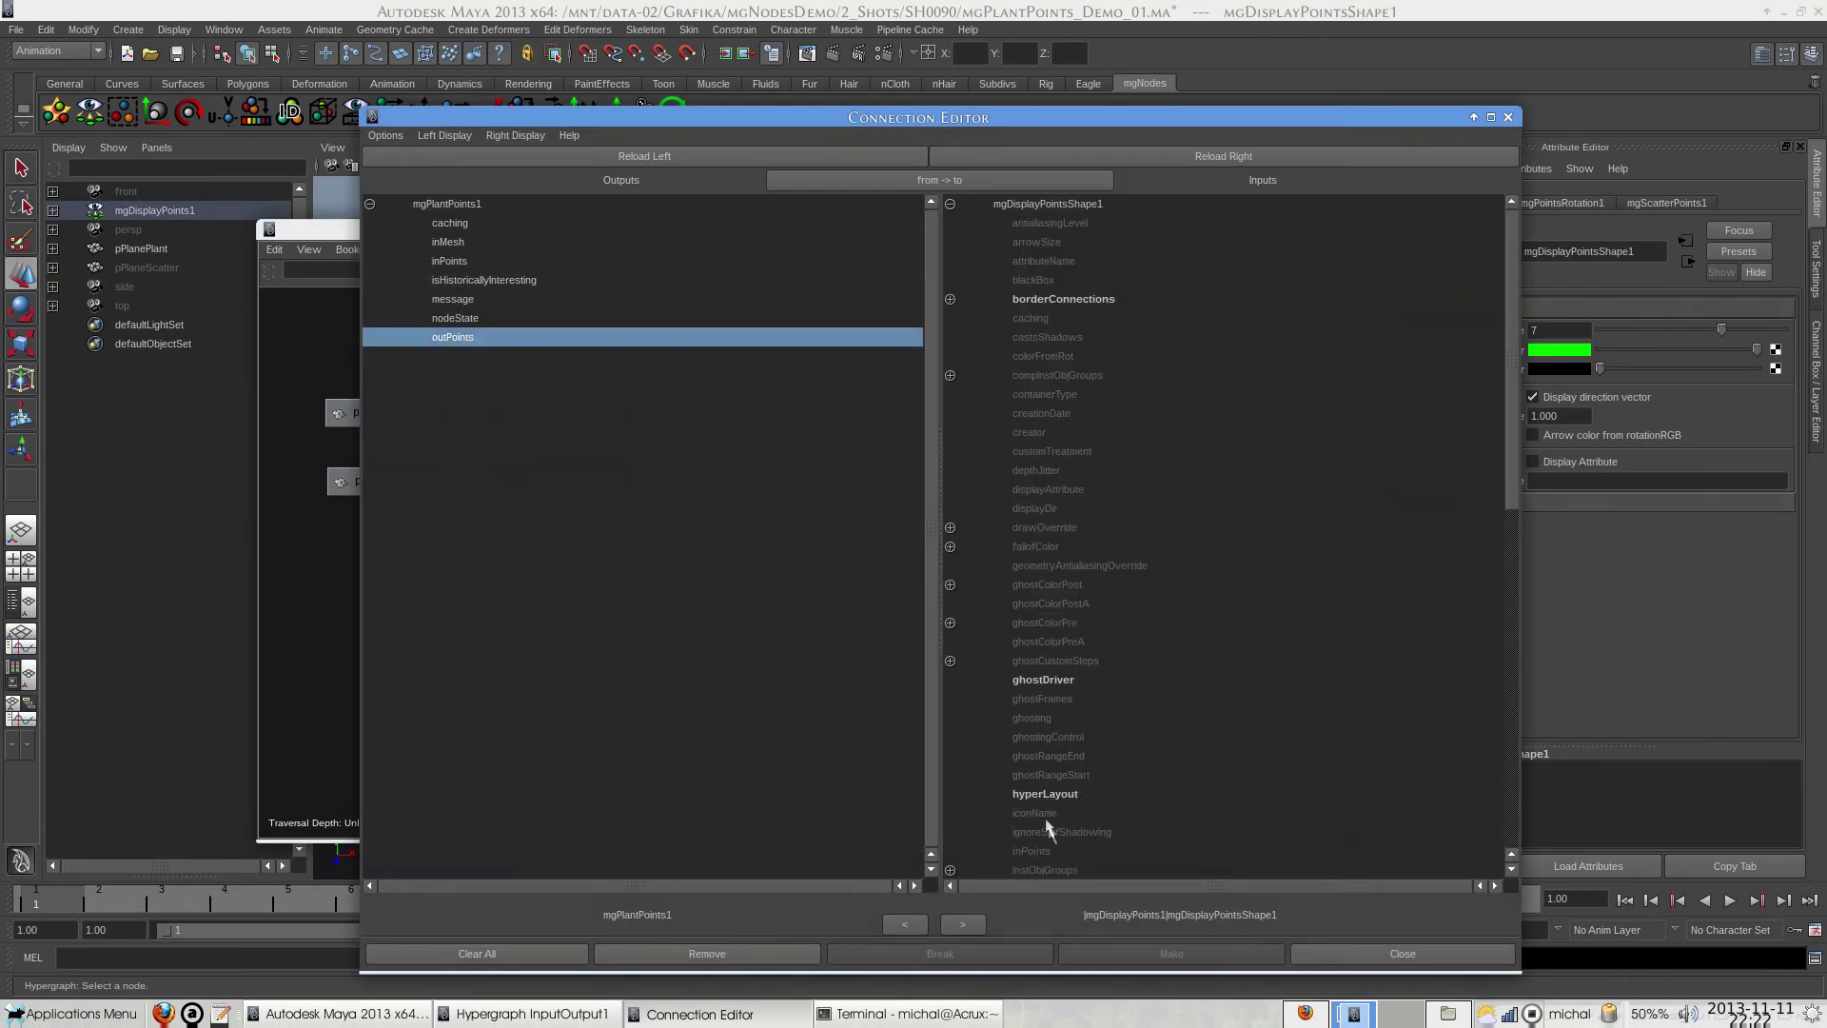
pyautogui.click(1032, 851)
pyautogui.click(1339, 954)
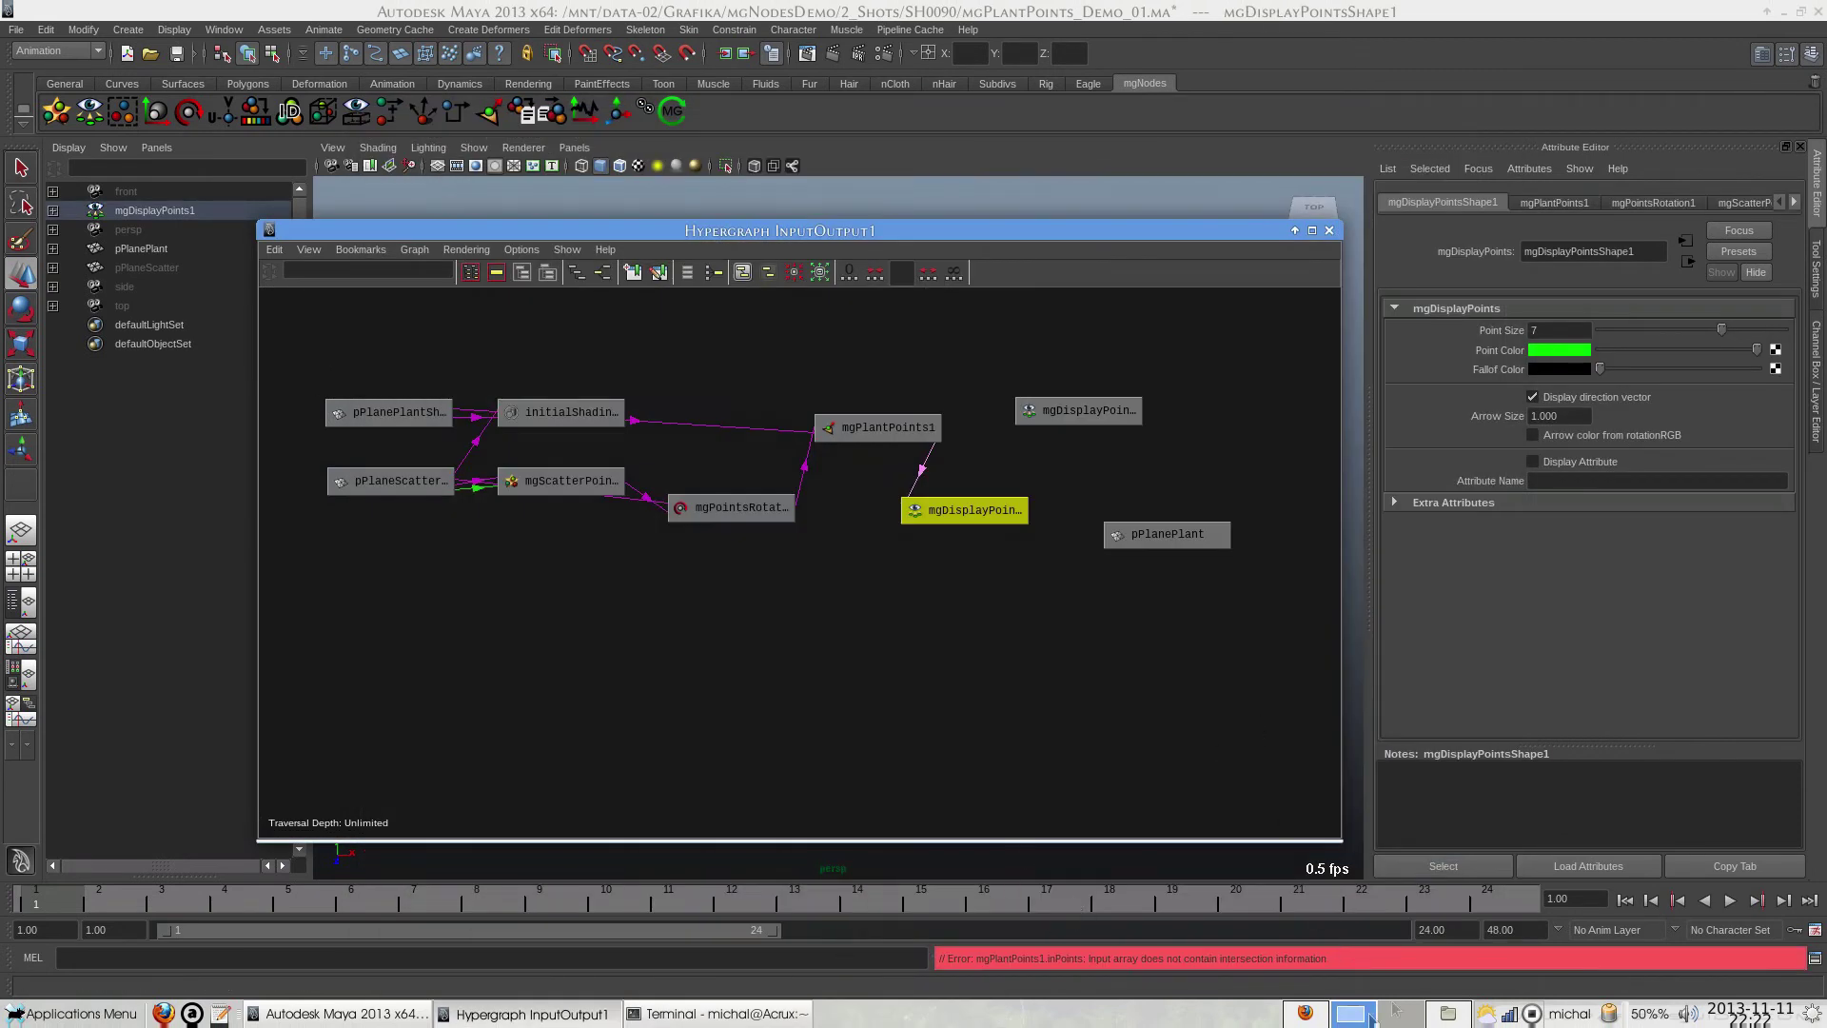
# Enable Local Aim Direction in the mgPlantPoints settings of mgPointsRotation1 and roll up the Hypergraph window.
pyautogui.click(728, 508)
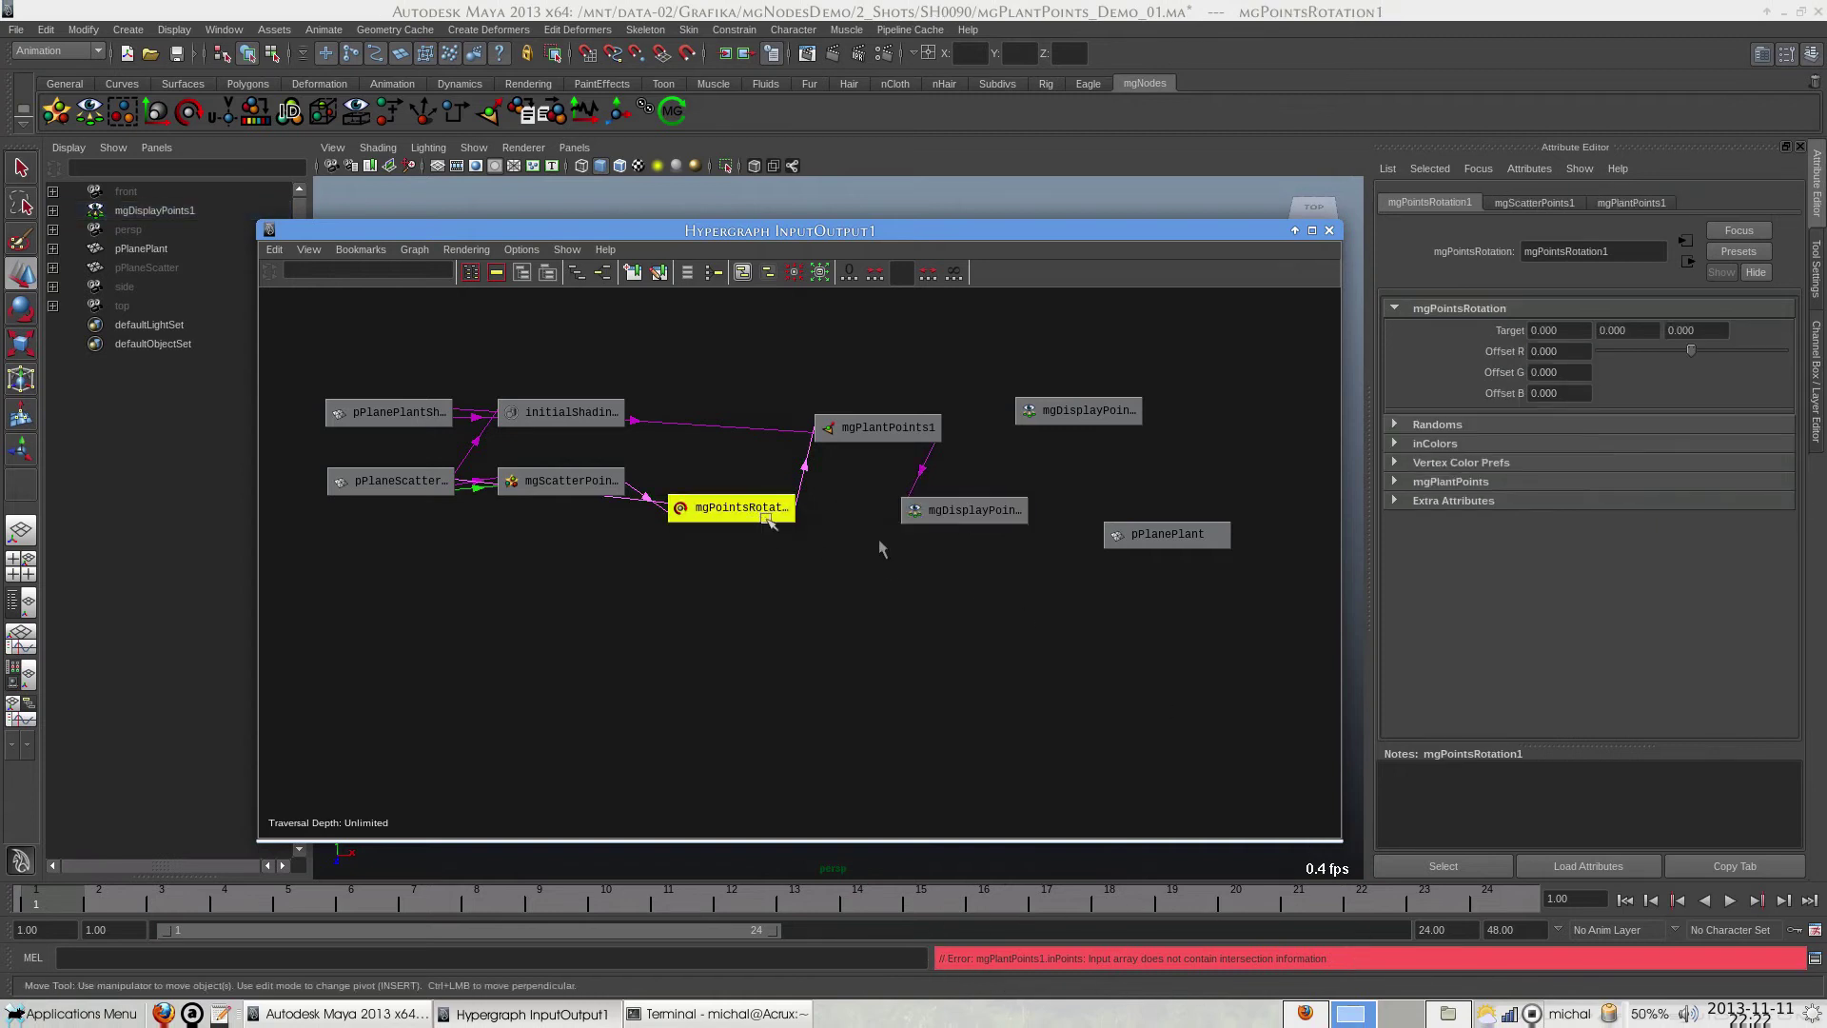
pyautogui.click(1463, 483)
pyautogui.click(1545, 505)
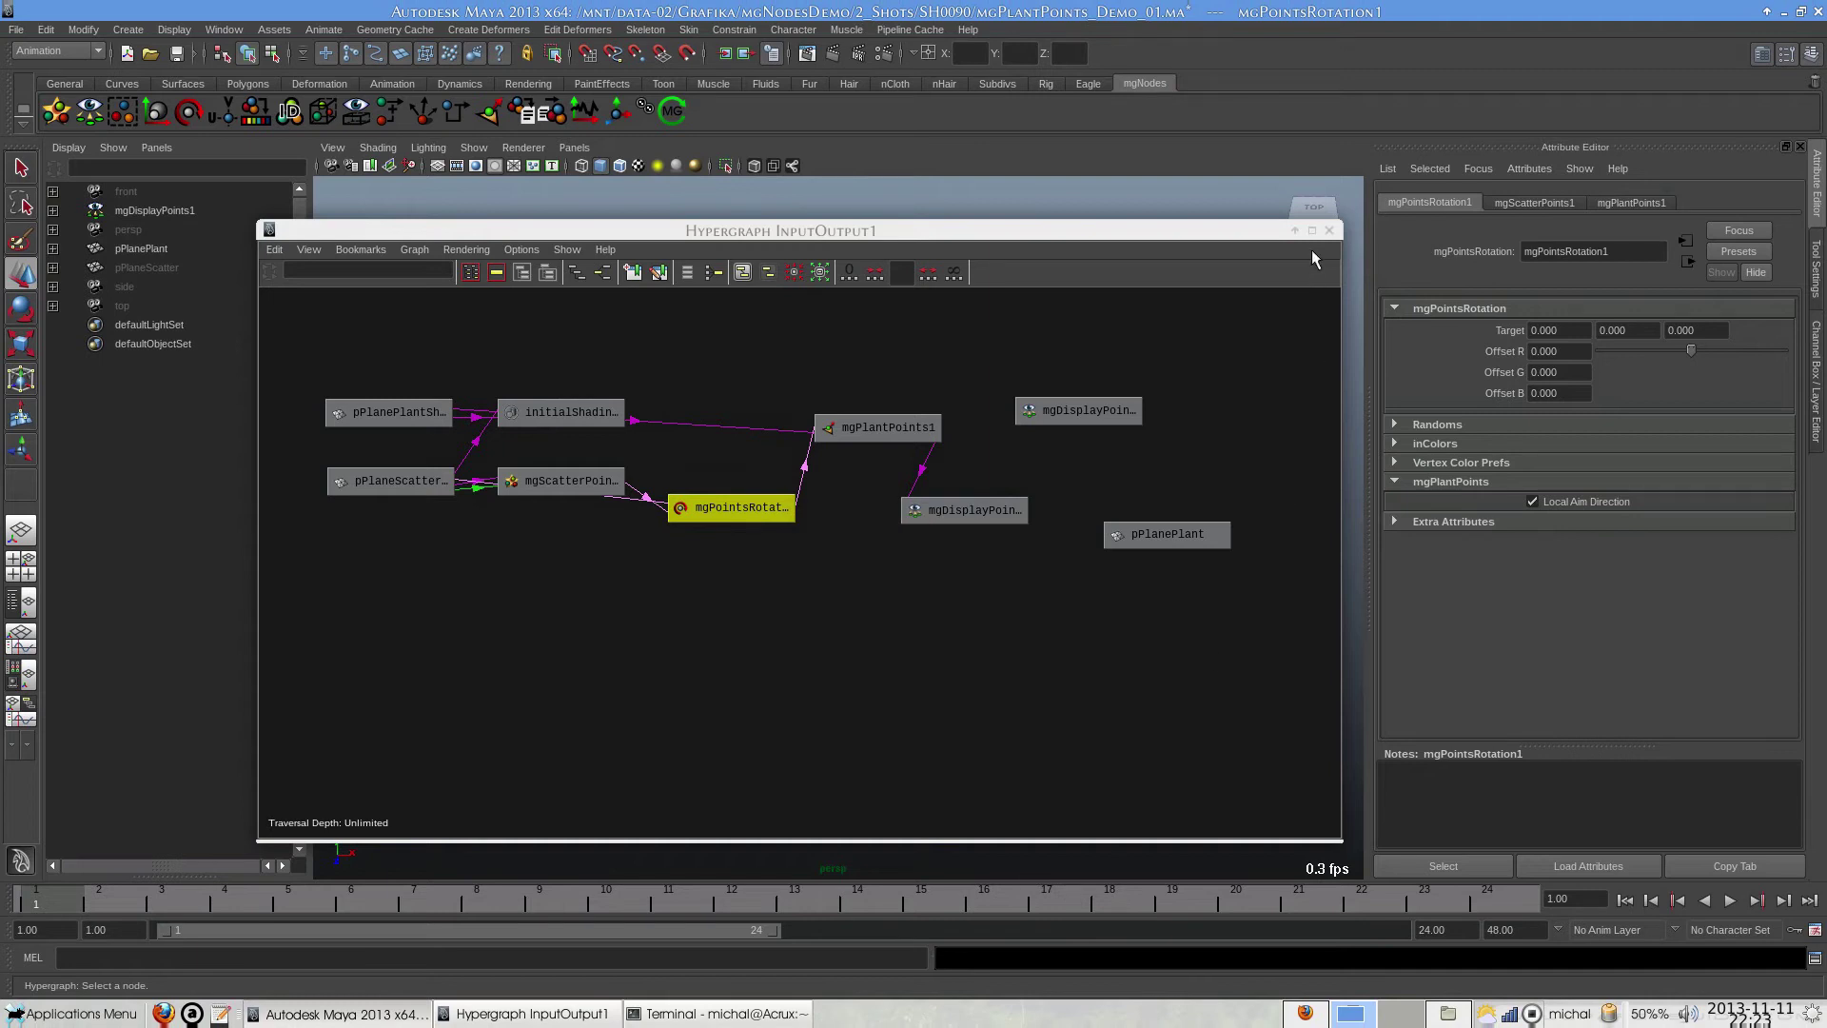
pyautogui.click(1295, 230)
# Try pulling pPlanePlant's front corner vertex, and vary the Curvature of bend1 to test the planted points.
pyautogui.click(931, 671)
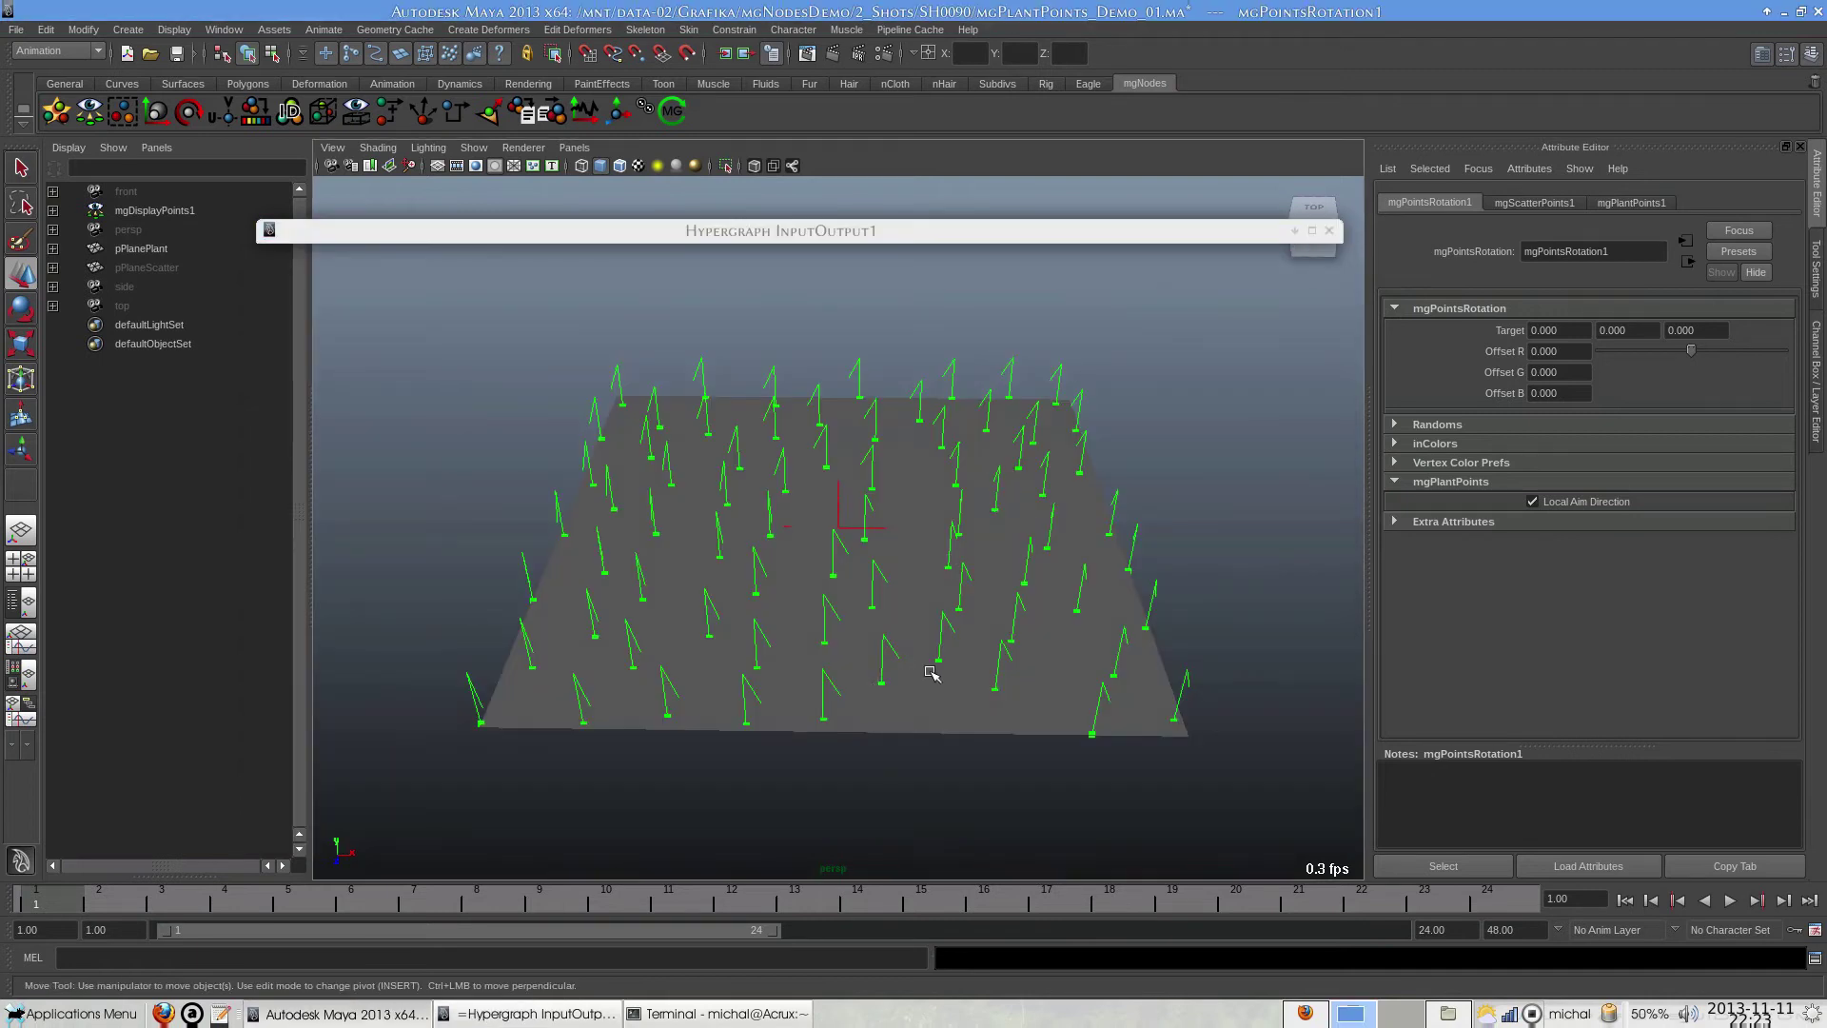
pyautogui.press('F9')
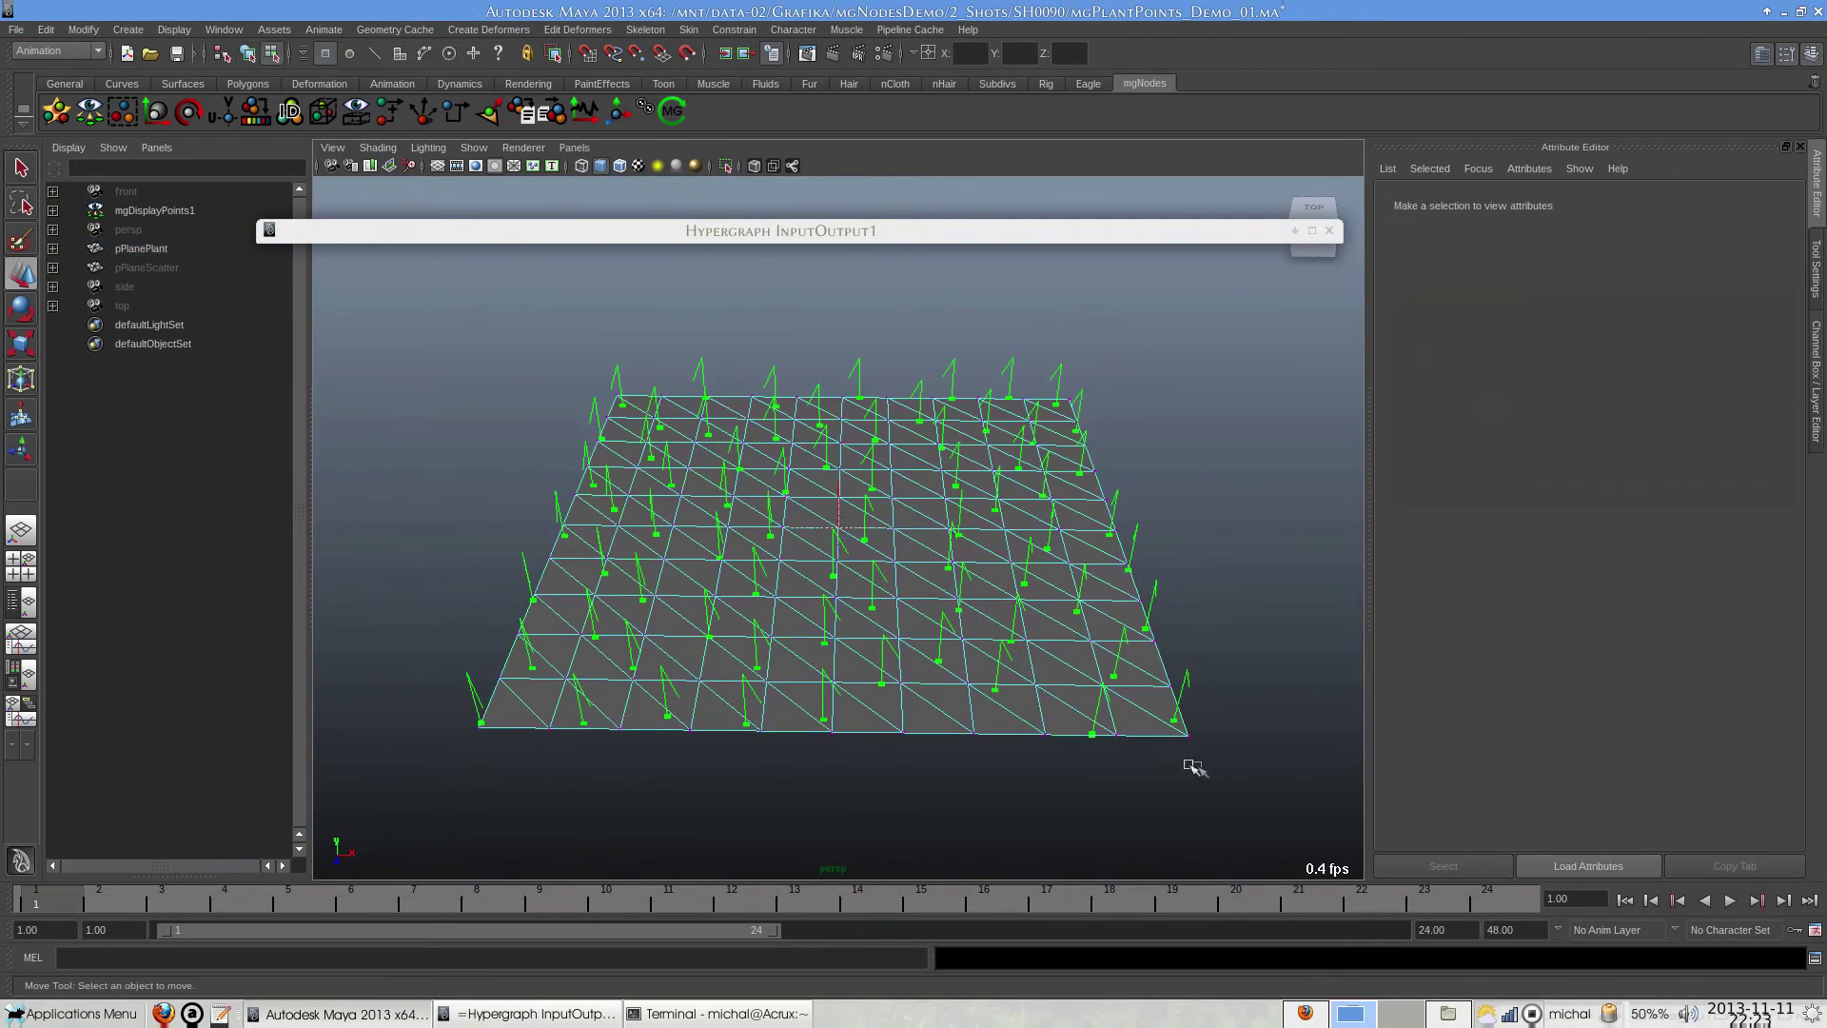
pyautogui.click(1179, 740)
pyautogui.moveTo(1313, 740); pyautogui.dragTo(1186, 775)
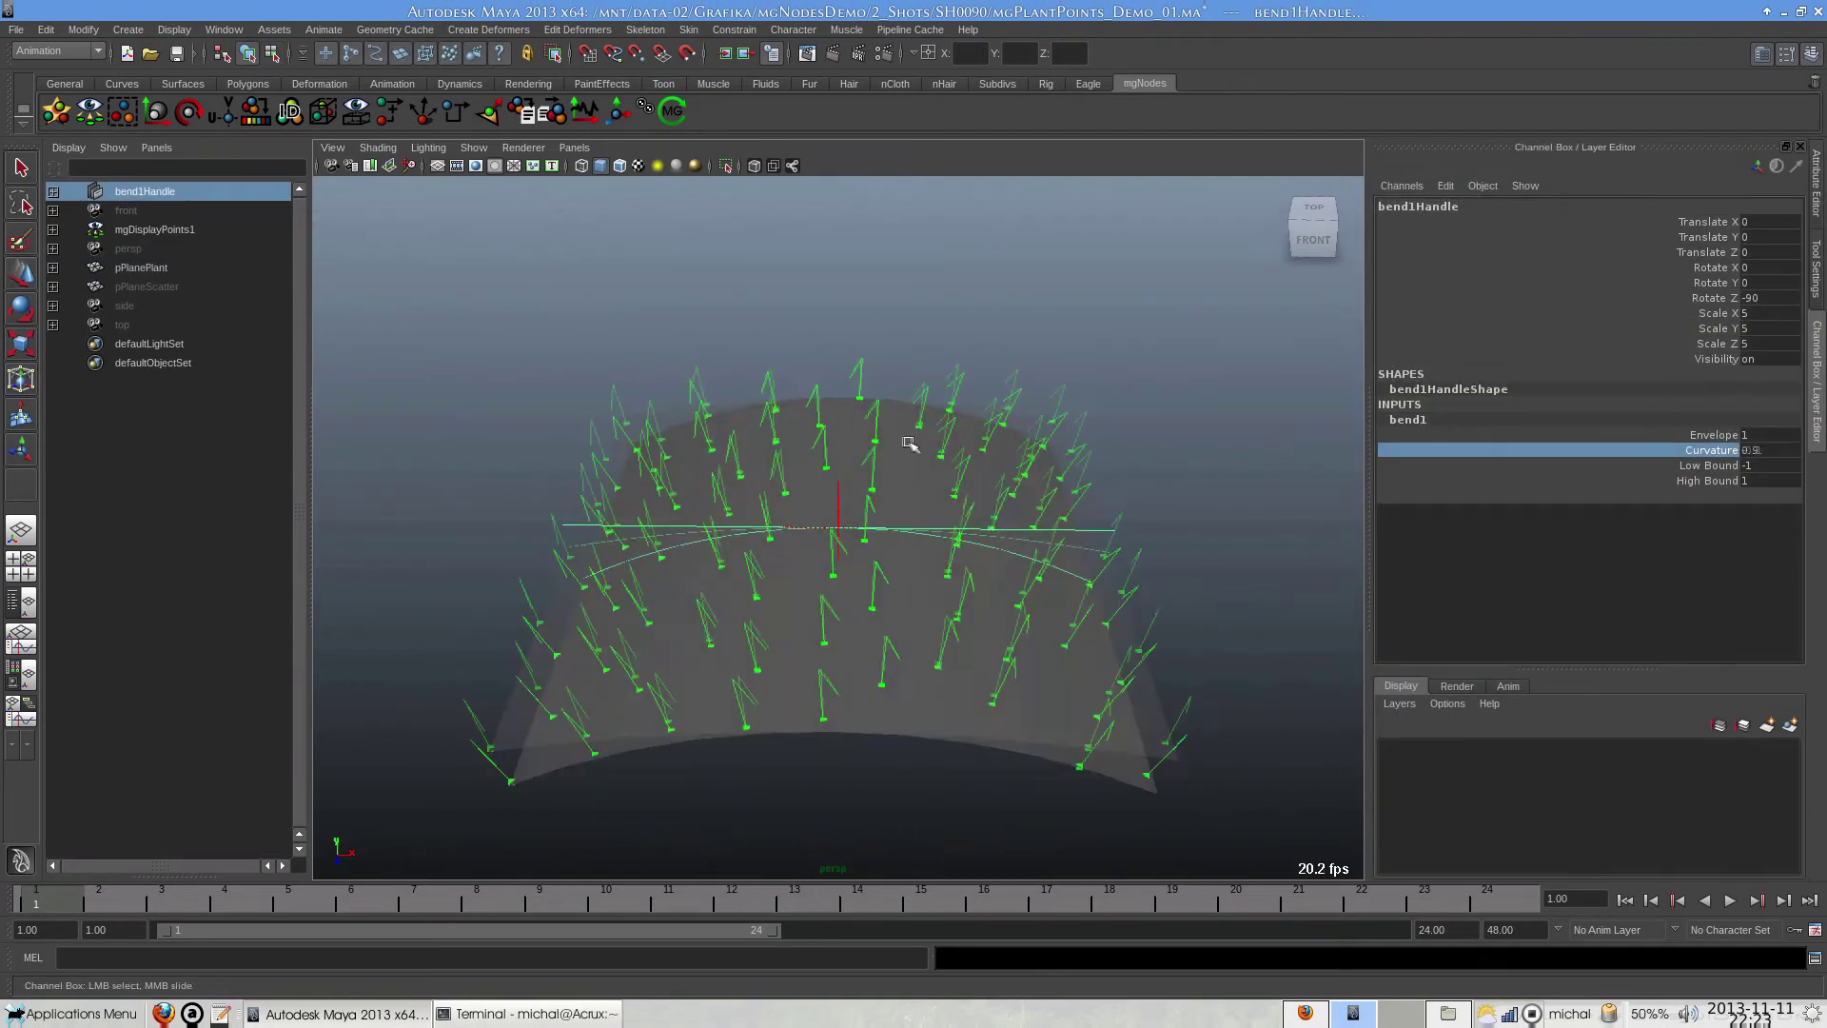
pyautogui.moveTo(905, 407); pyautogui.dragTo(913, 466, button='middle')
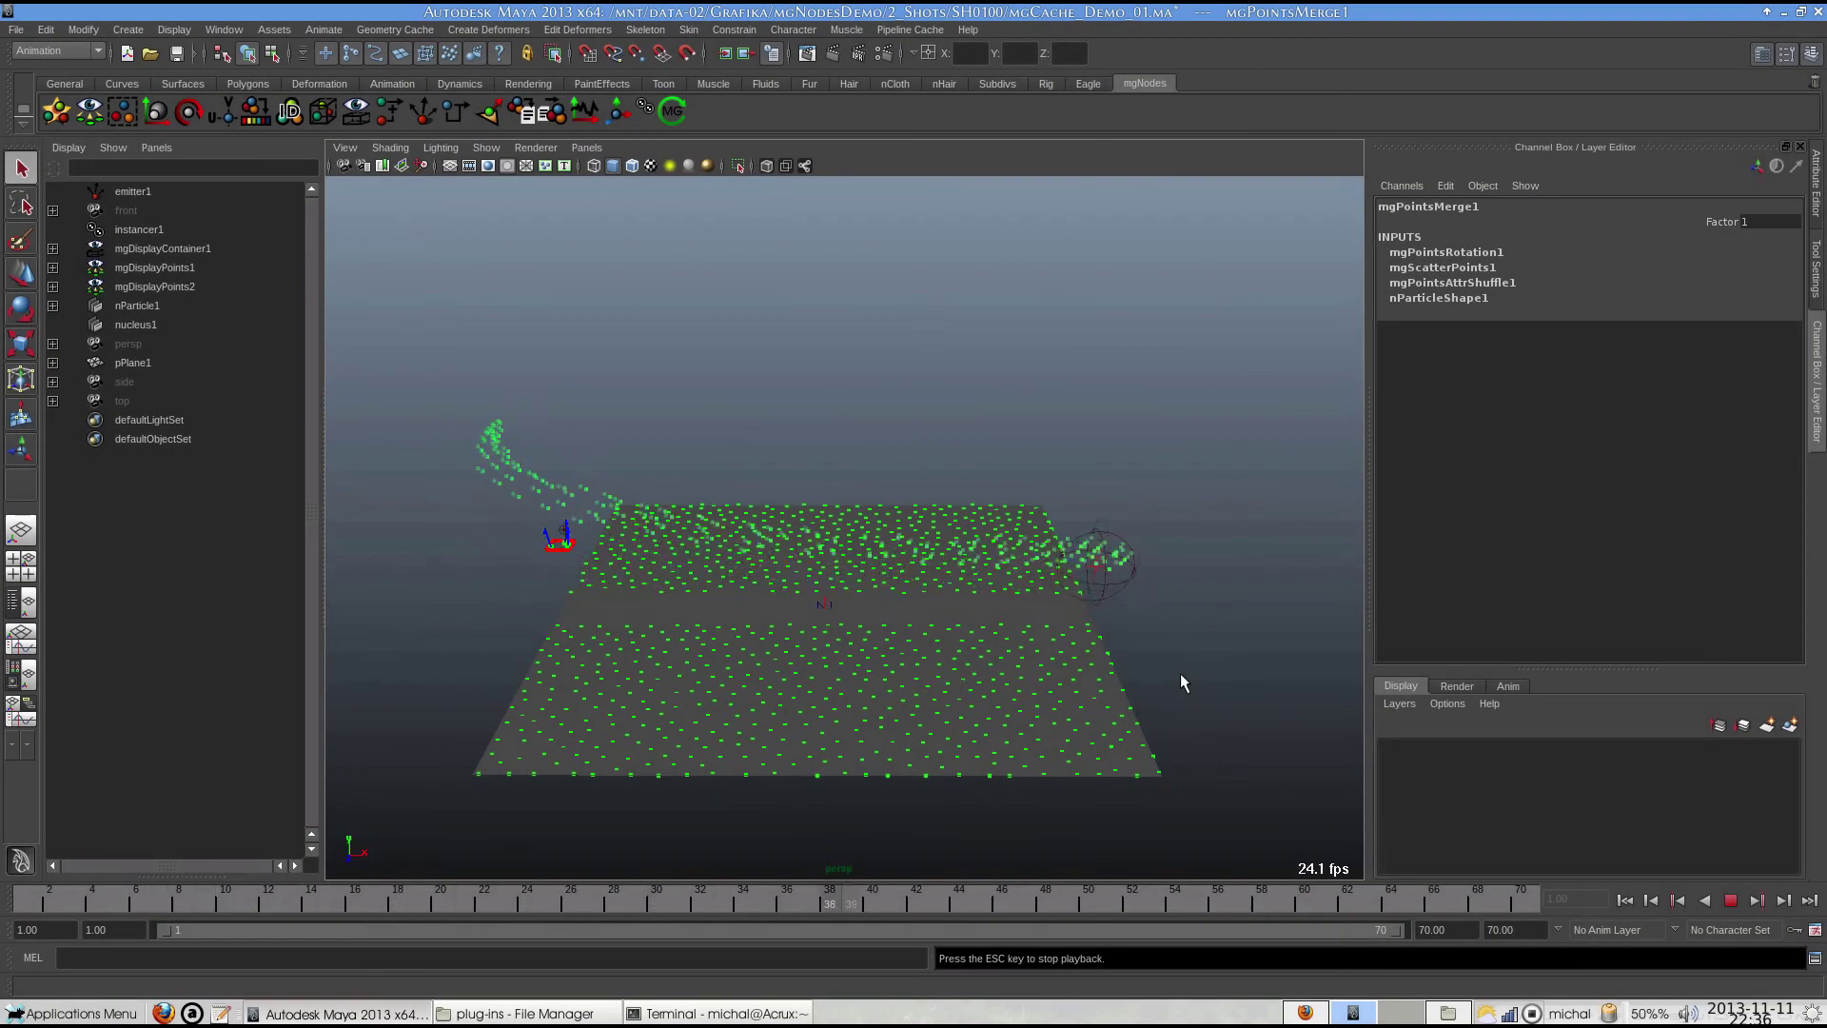
# Stop the playback in the mgCache demo scene, select mgPointsMerge1 in the Hypergraph and open the mgPointsCache creation dialog.
pyautogui.press('Escape')
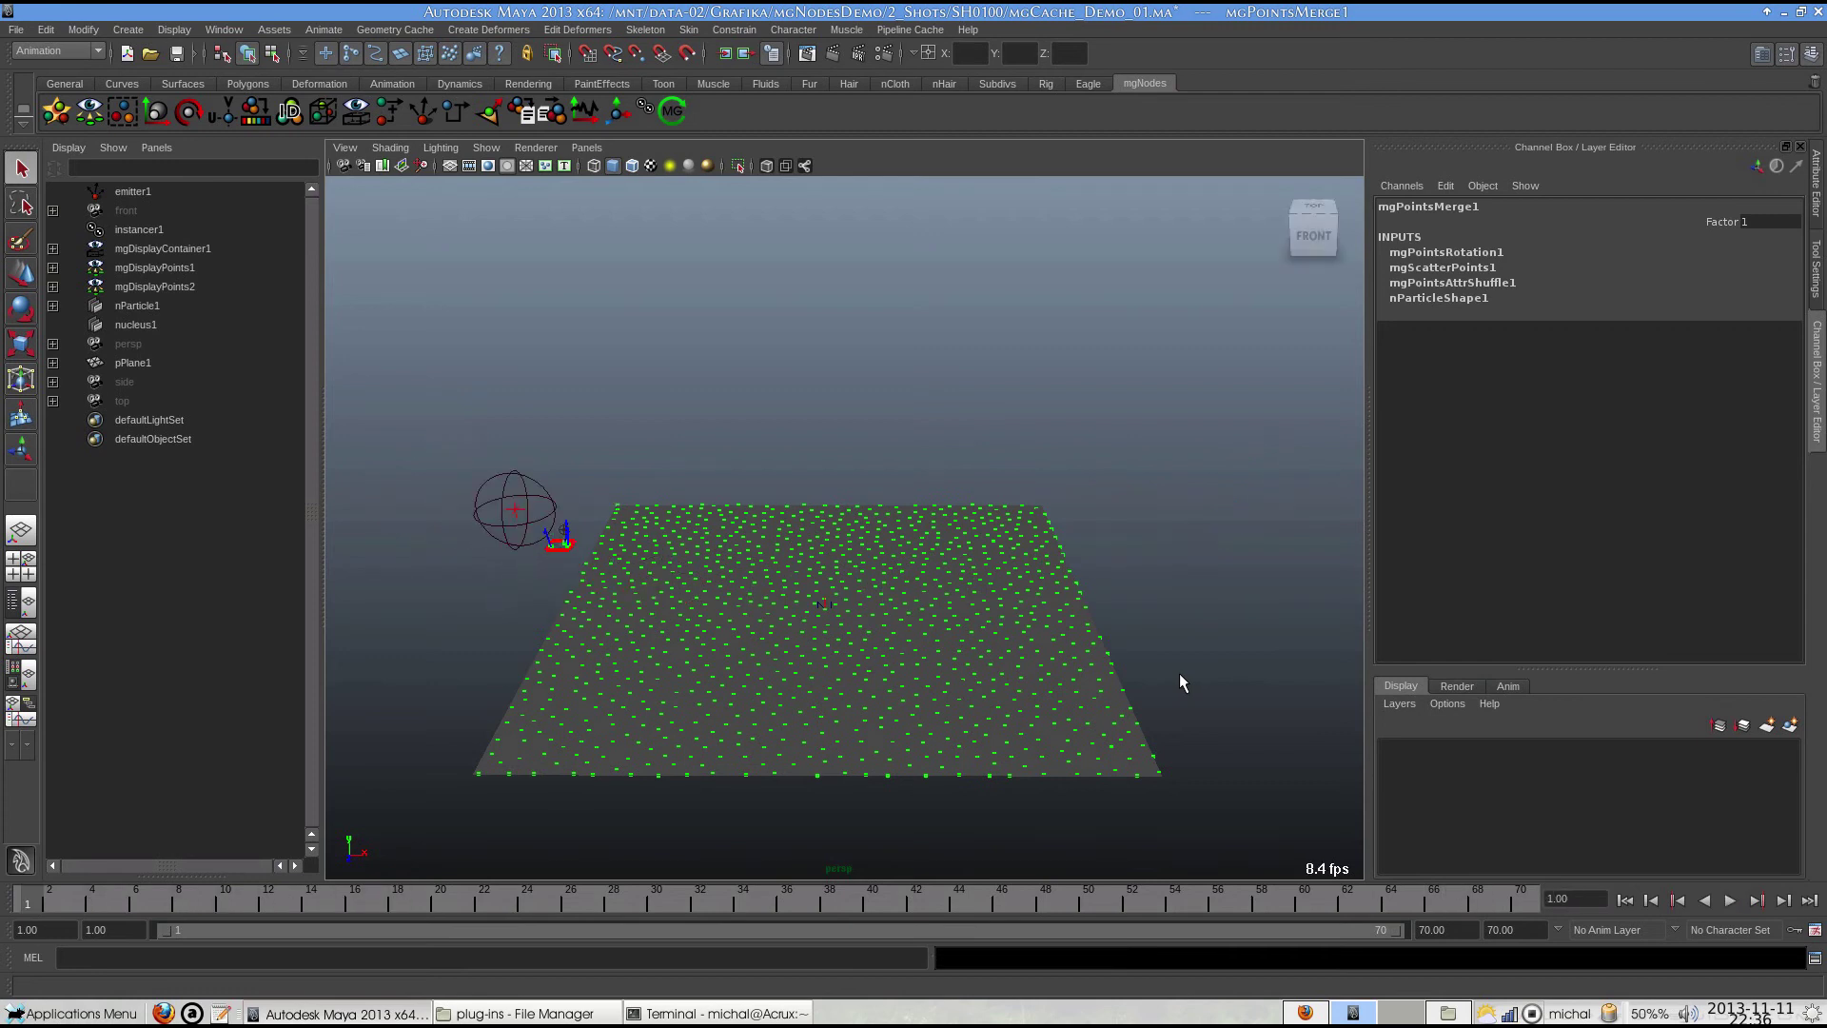
pyautogui.click(157, 267)
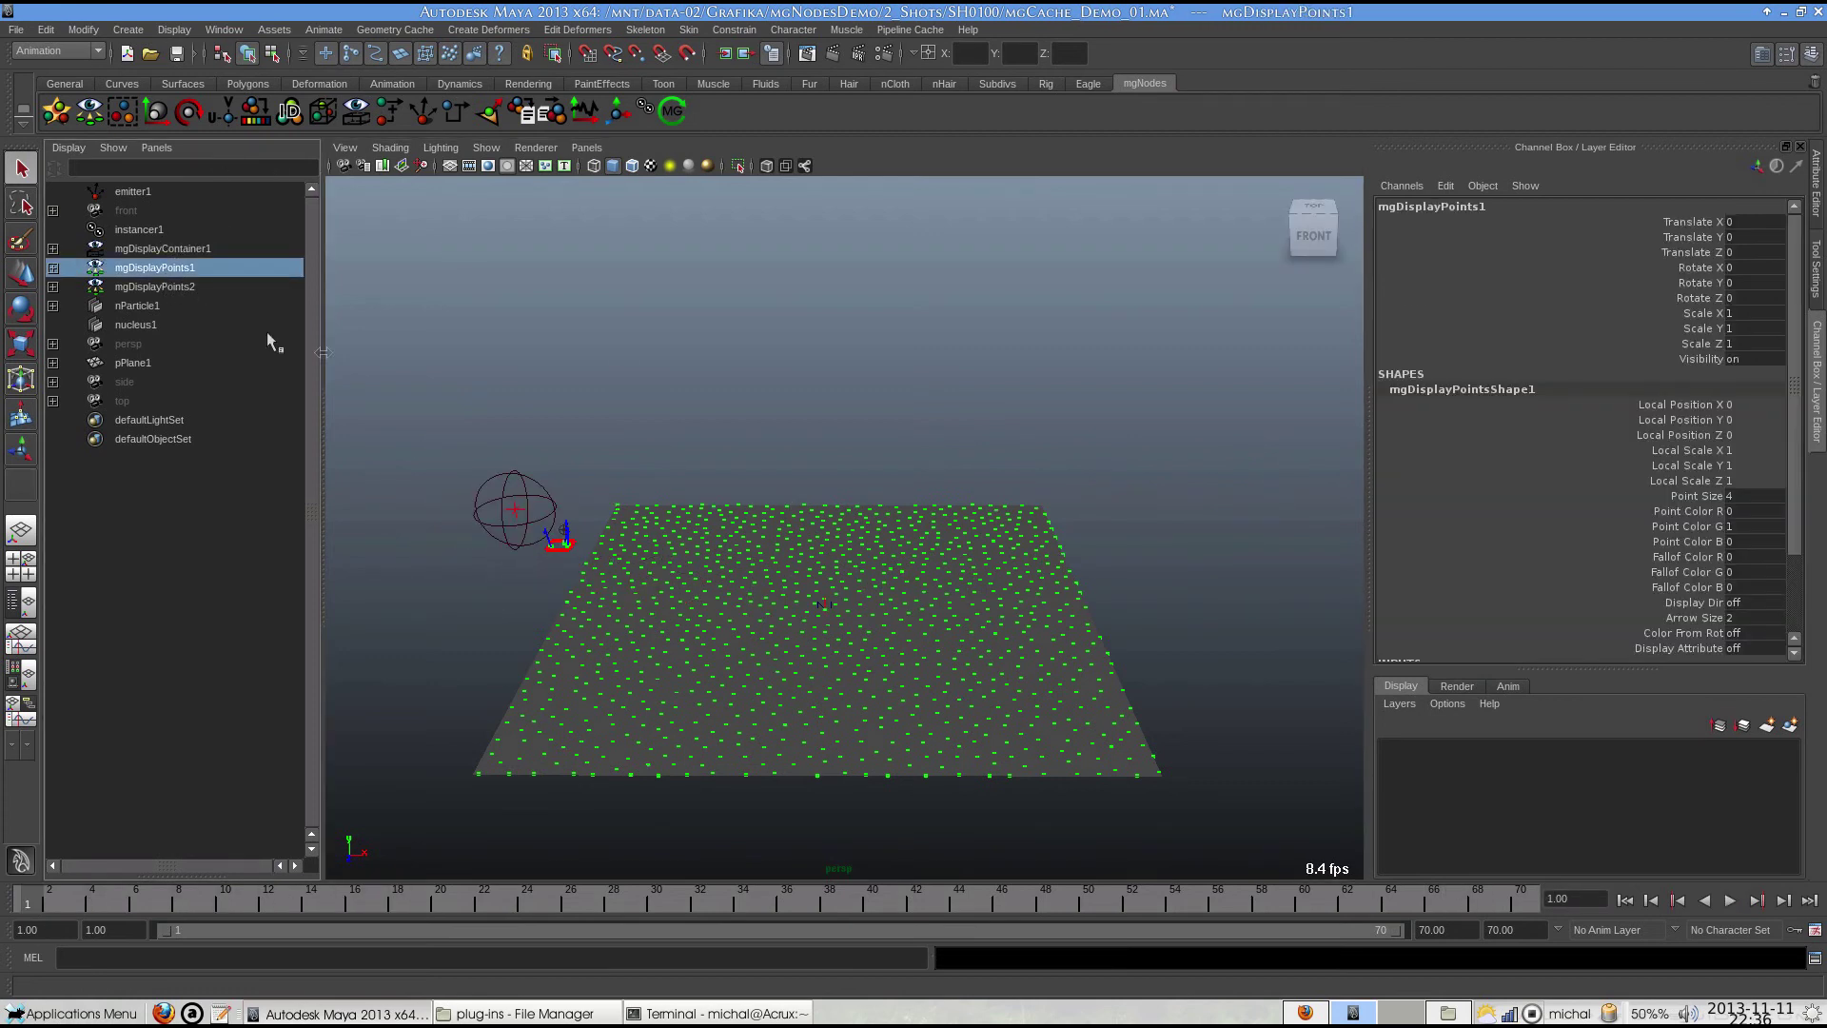
pyautogui.click(947, 534)
pyautogui.click(524, 111)
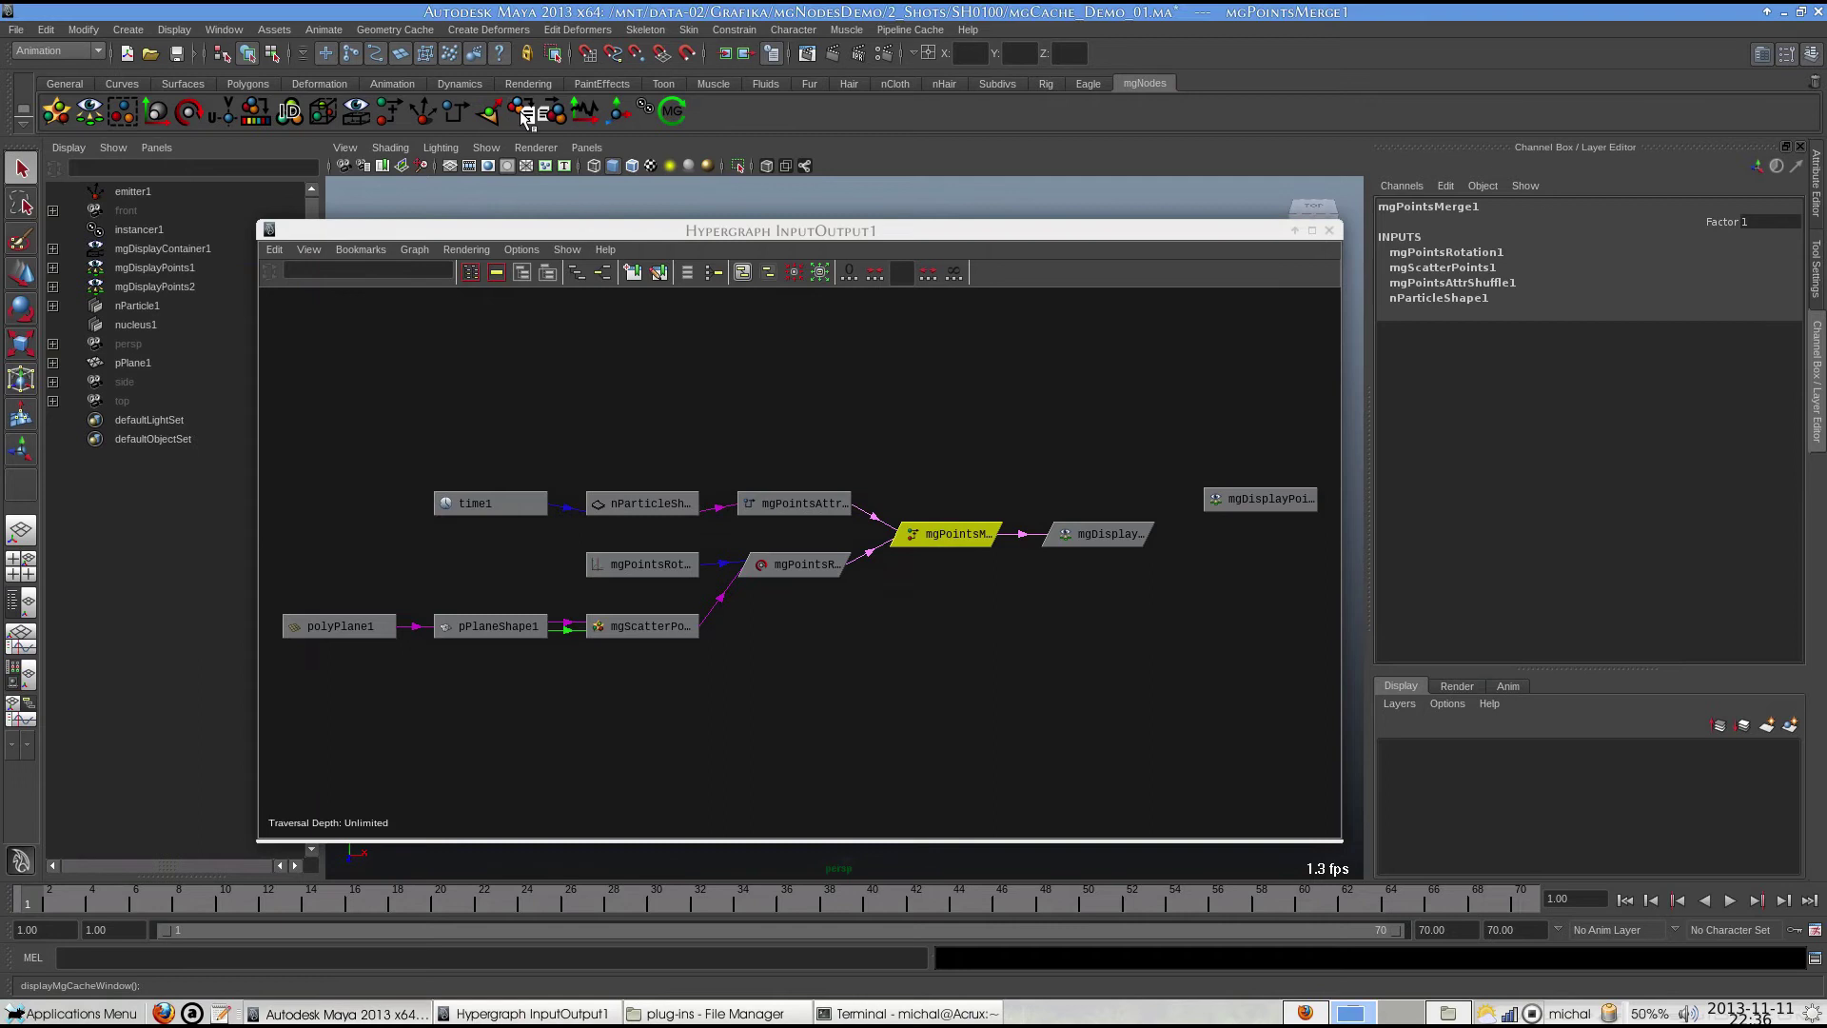
pyautogui.moveTo(658, 352); pyautogui.dragTo(675, 351)
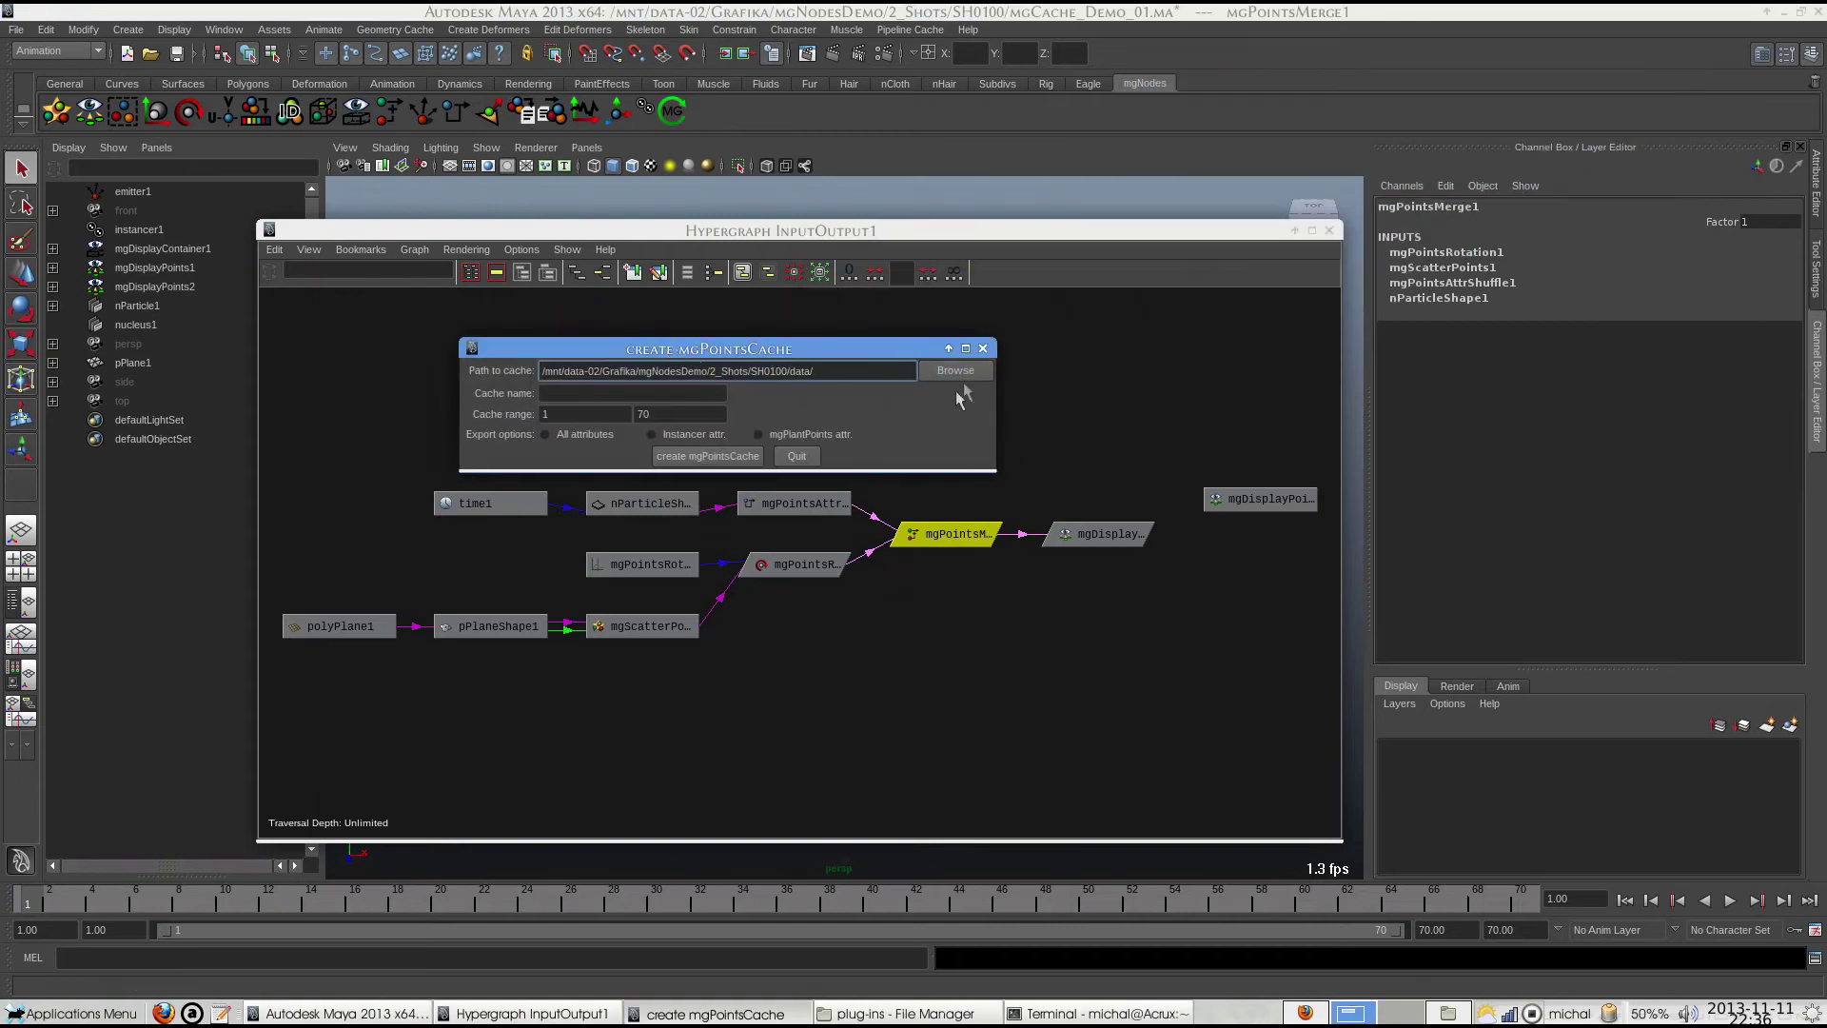
# Create a data folder with an mgCache subfolder in SH0100 and set it as the cache path.
pyautogui.click(955, 371)
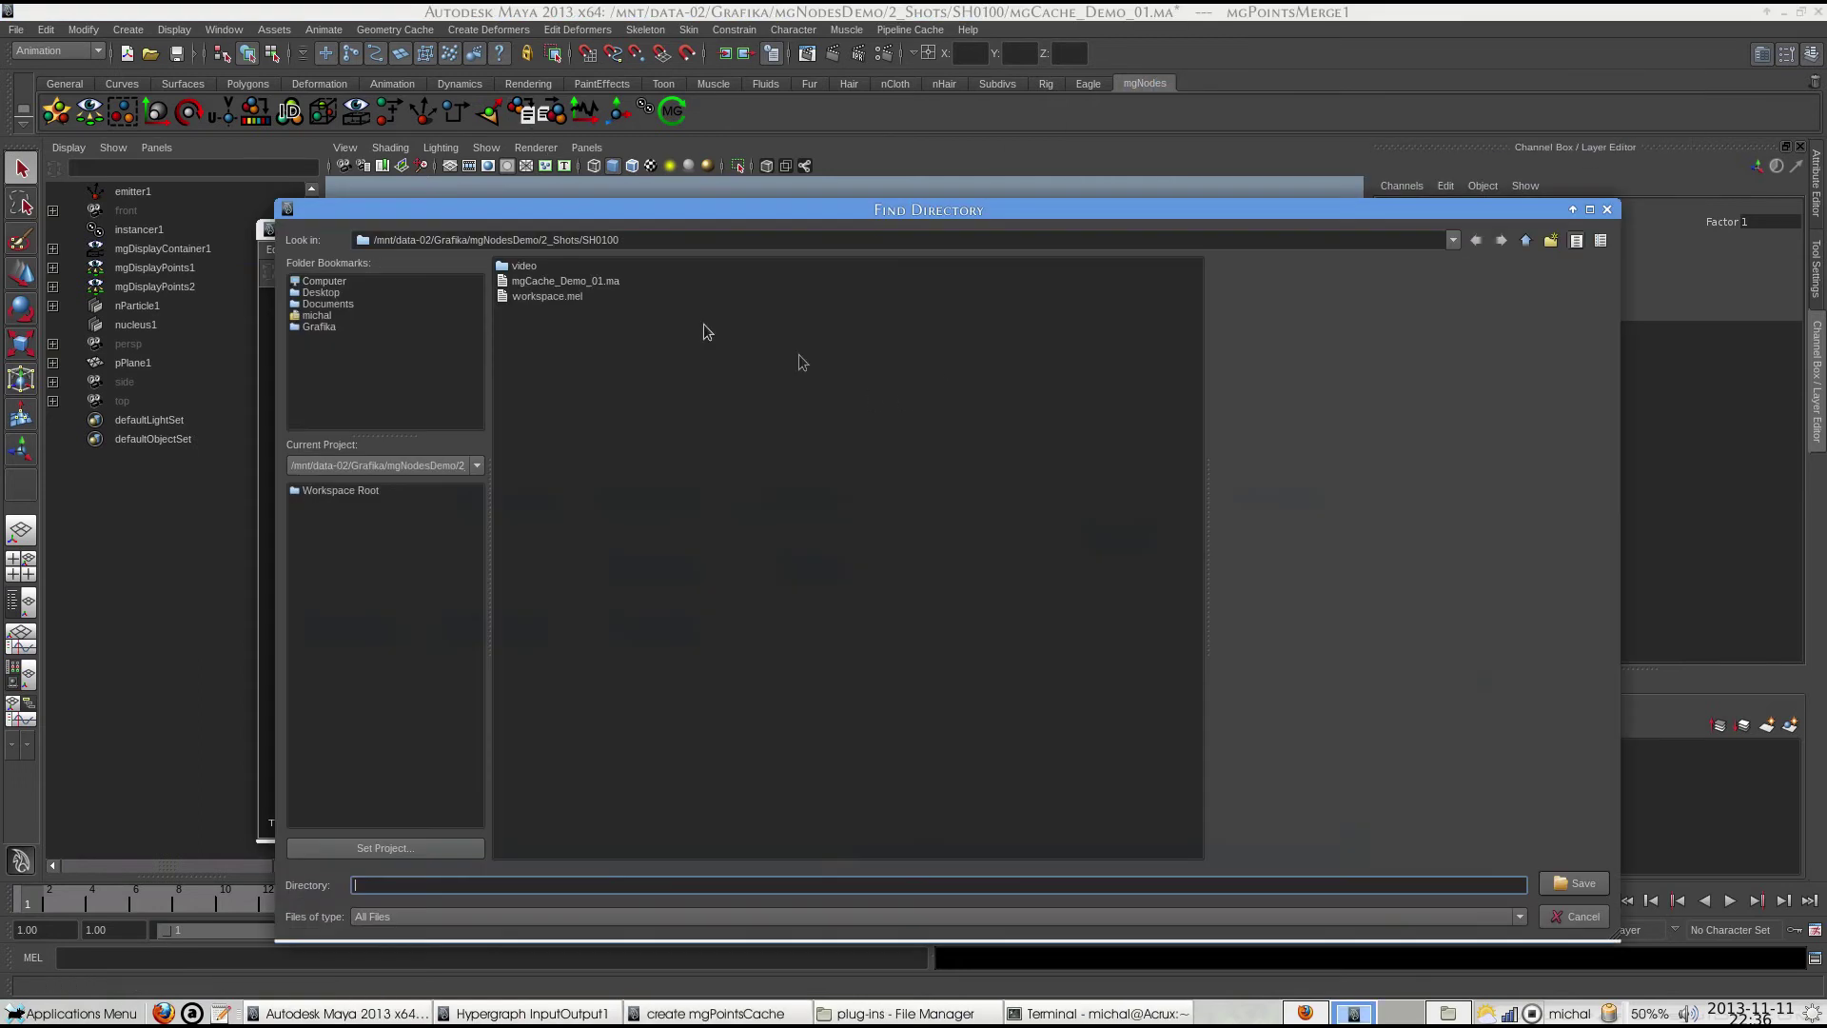
pyautogui.click(1549, 242)
pyautogui.write('data')
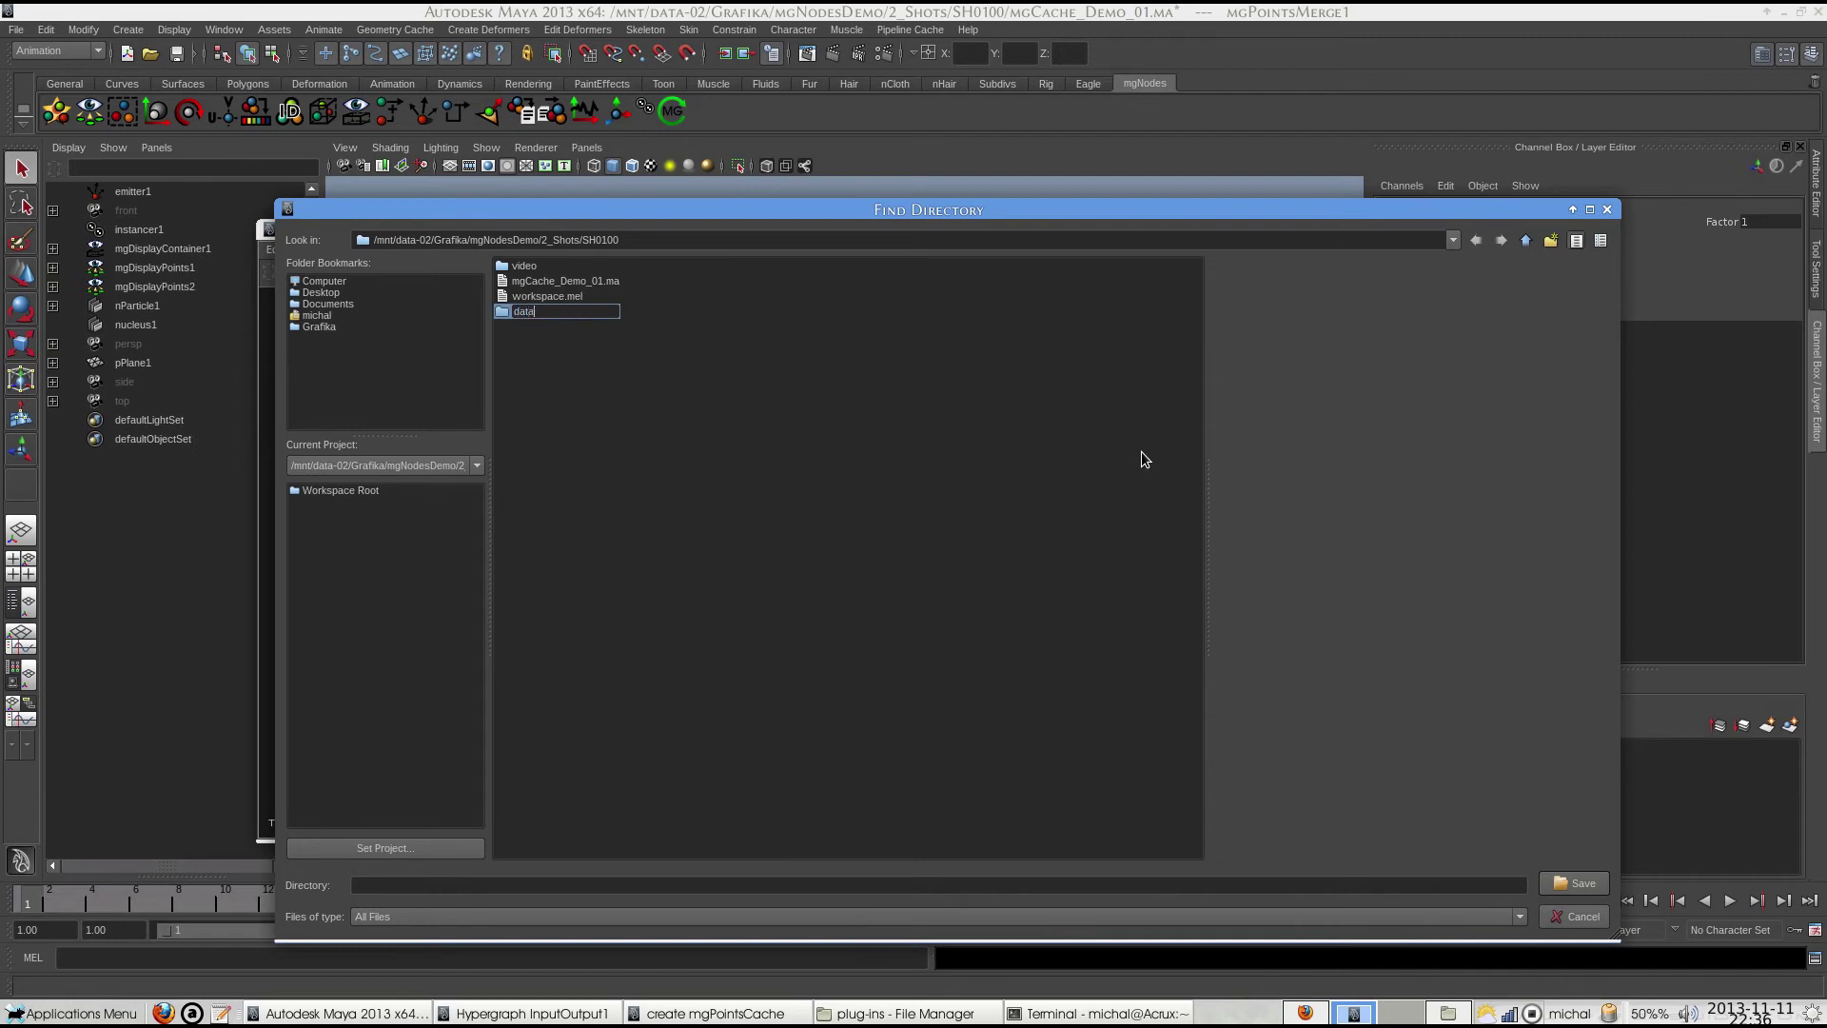
pyautogui.press('Return')
pyautogui.press('Return')
pyautogui.click(1549, 242)
pyautogui.write('mgCache')
pyautogui.press('Return')
pyautogui.press('Return')
pyautogui.click(557, 885)
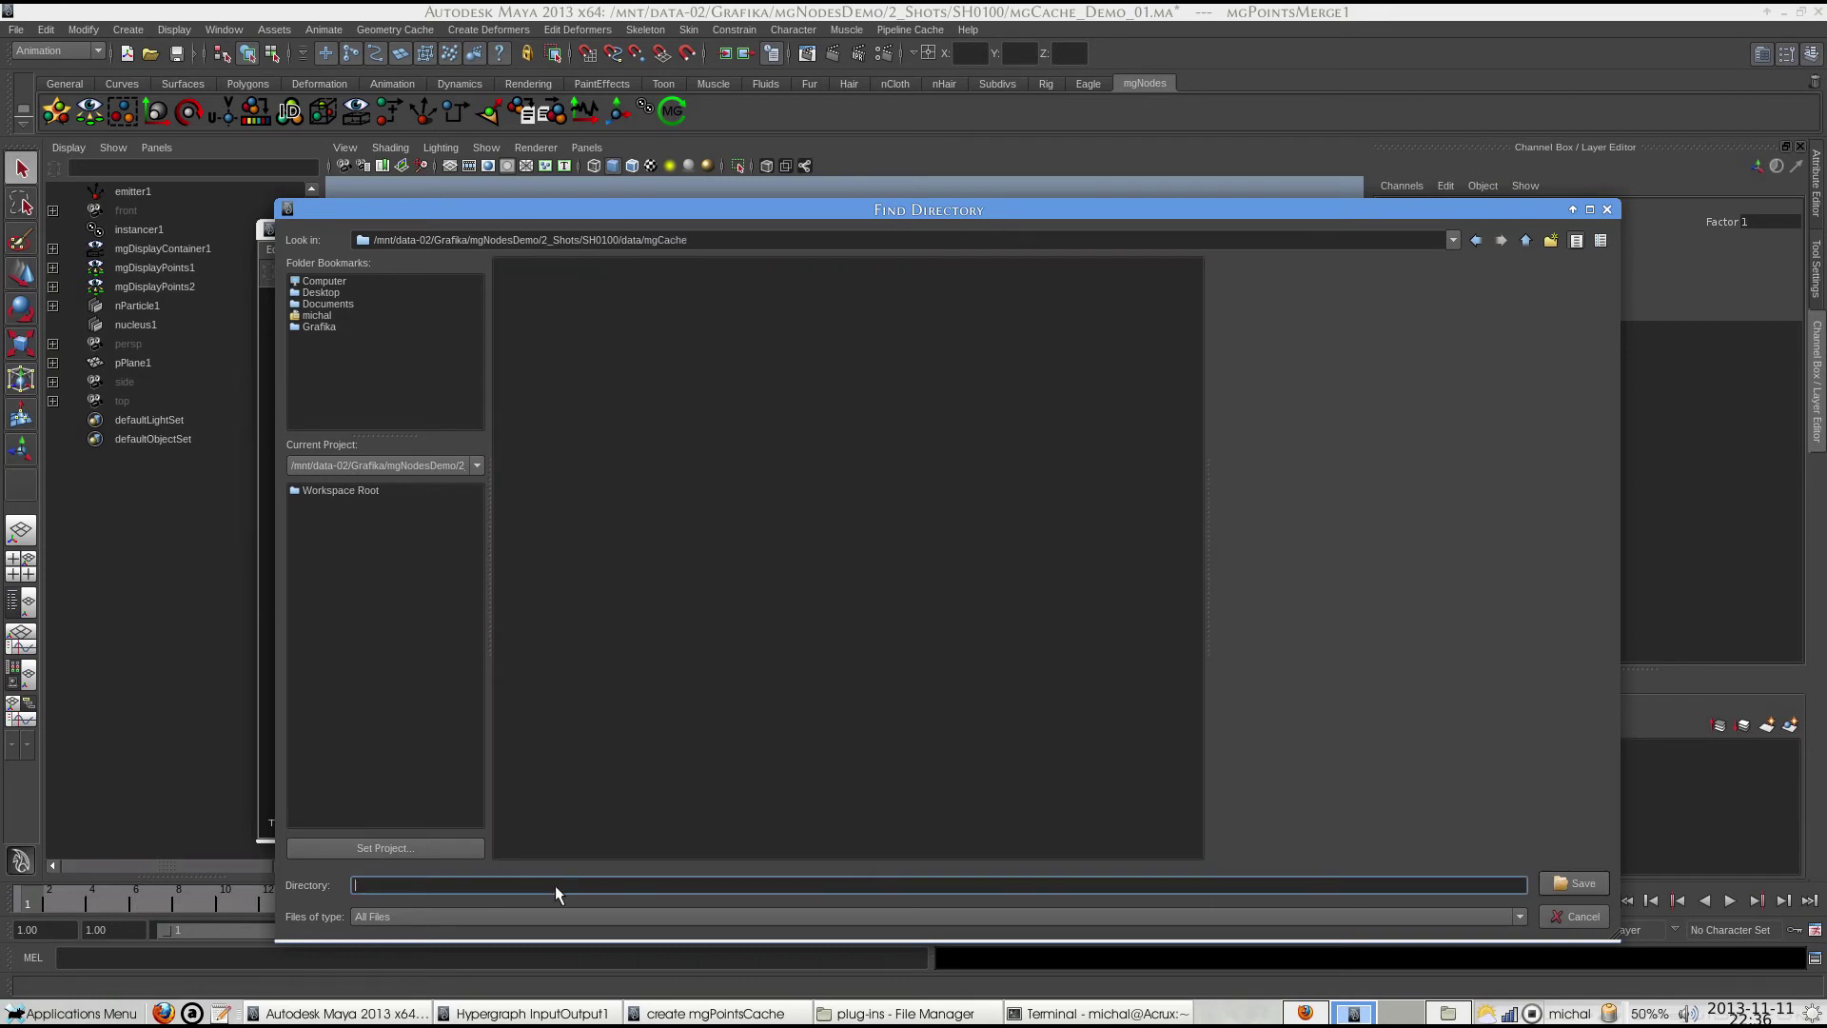
pyautogui.press('Return')
# Name the cache Points, create it for frames 1 to 70 with all attributes, and close the cache dialog.
pyautogui.click(559, 393)
pyautogui.write('Points')
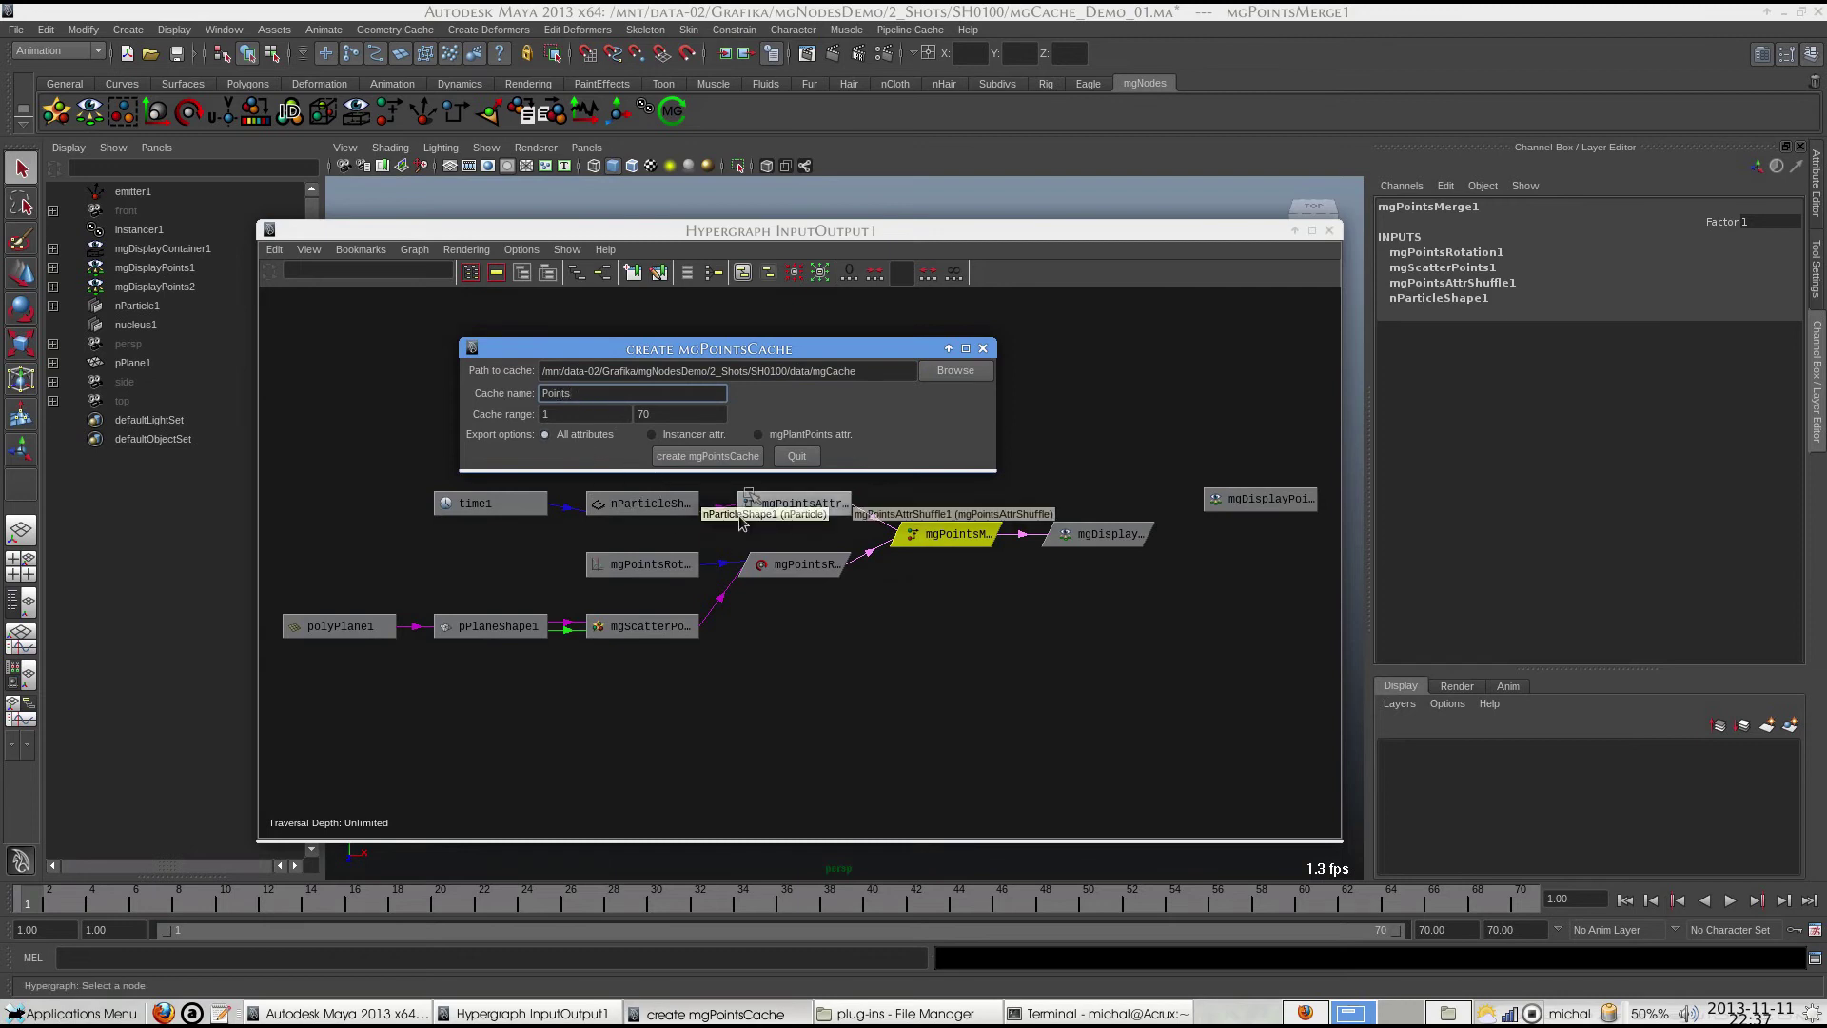
pyautogui.click(729, 456)
pyautogui.click(1297, 233)
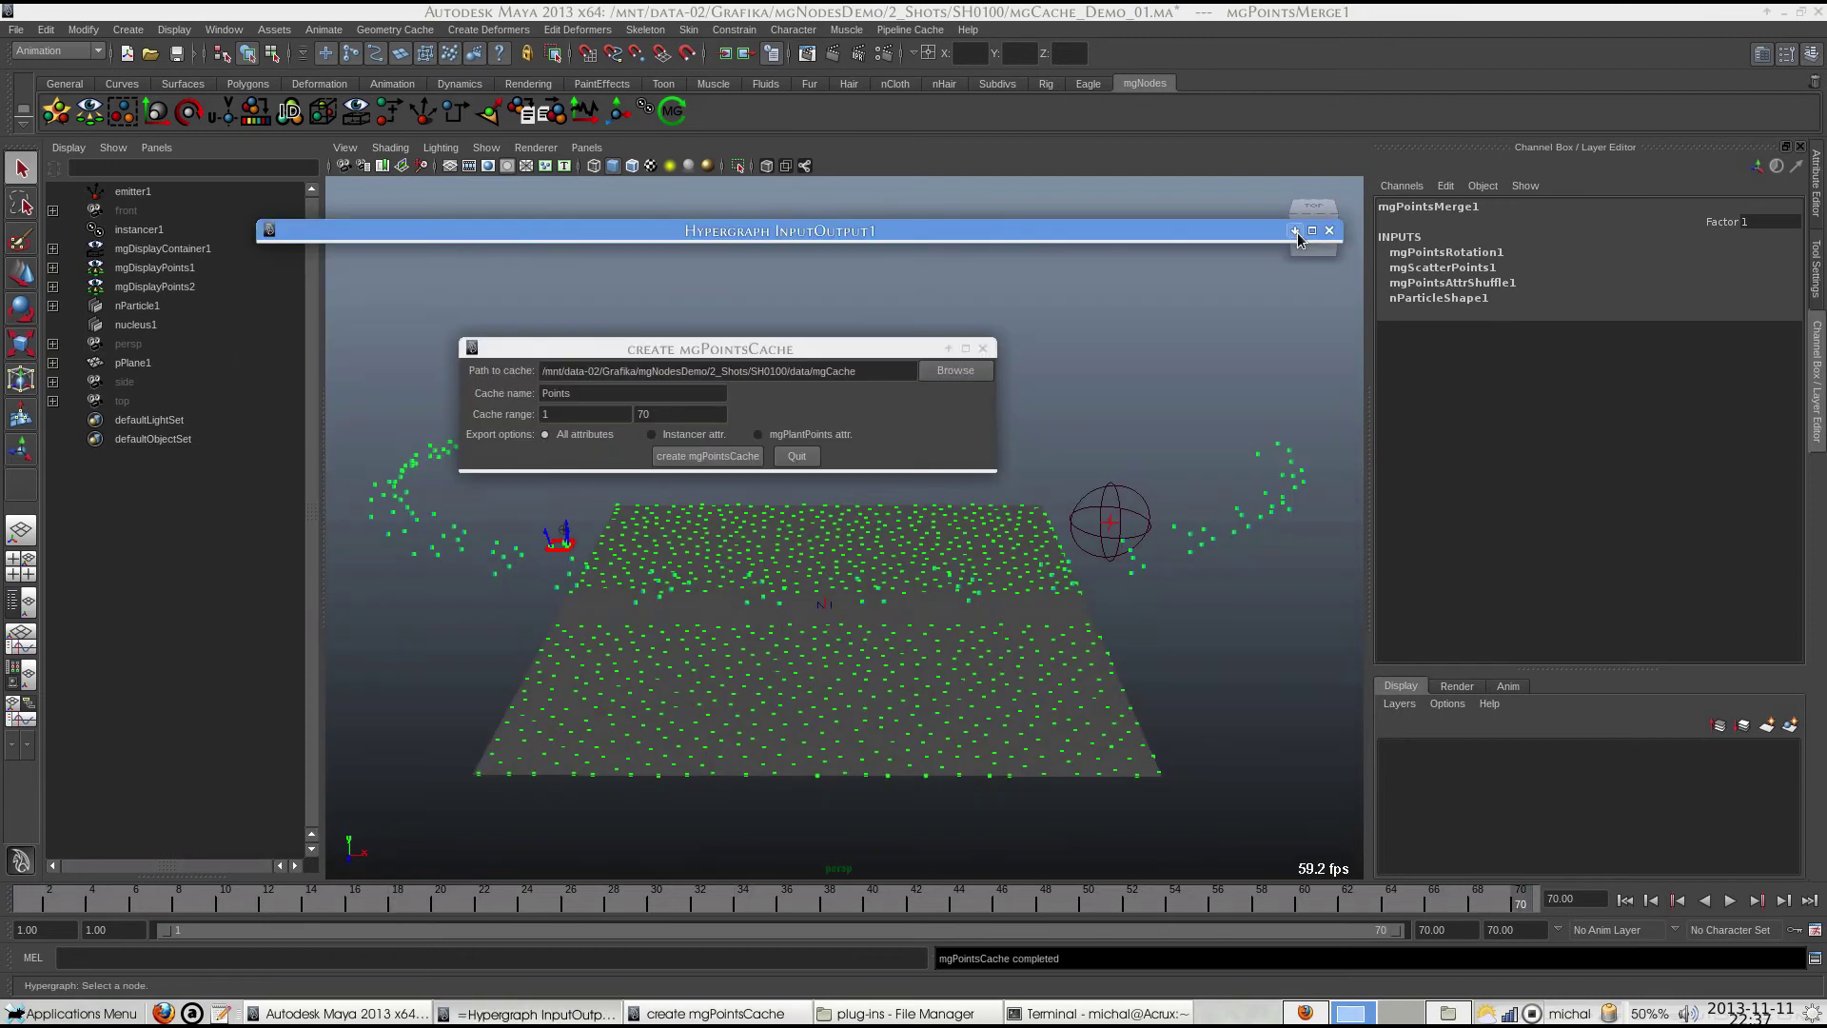
pyautogui.click(796, 456)
# Start a new scene and unload the mgNodes.so plug-in while keeping mgCache.so loaded.
pyautogui.click(131, 57)
pyautogui.click(899, 497)
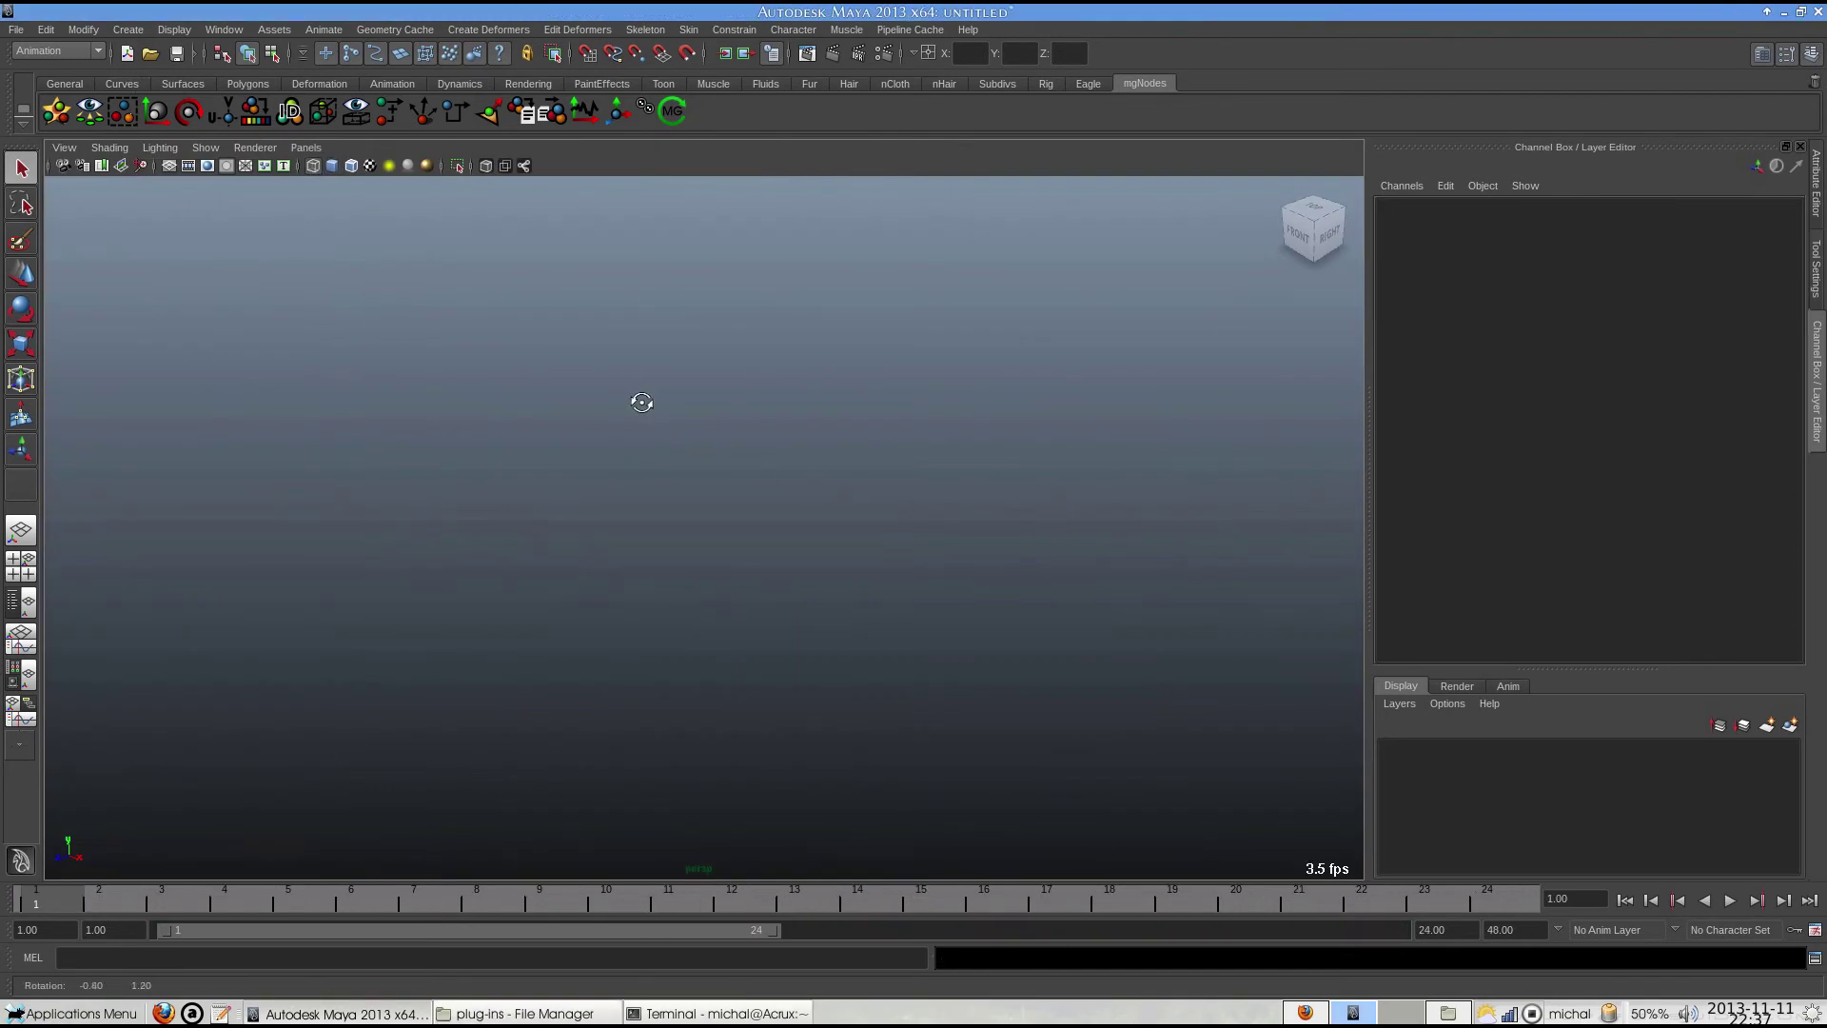
pyautogui.click(223, 29)
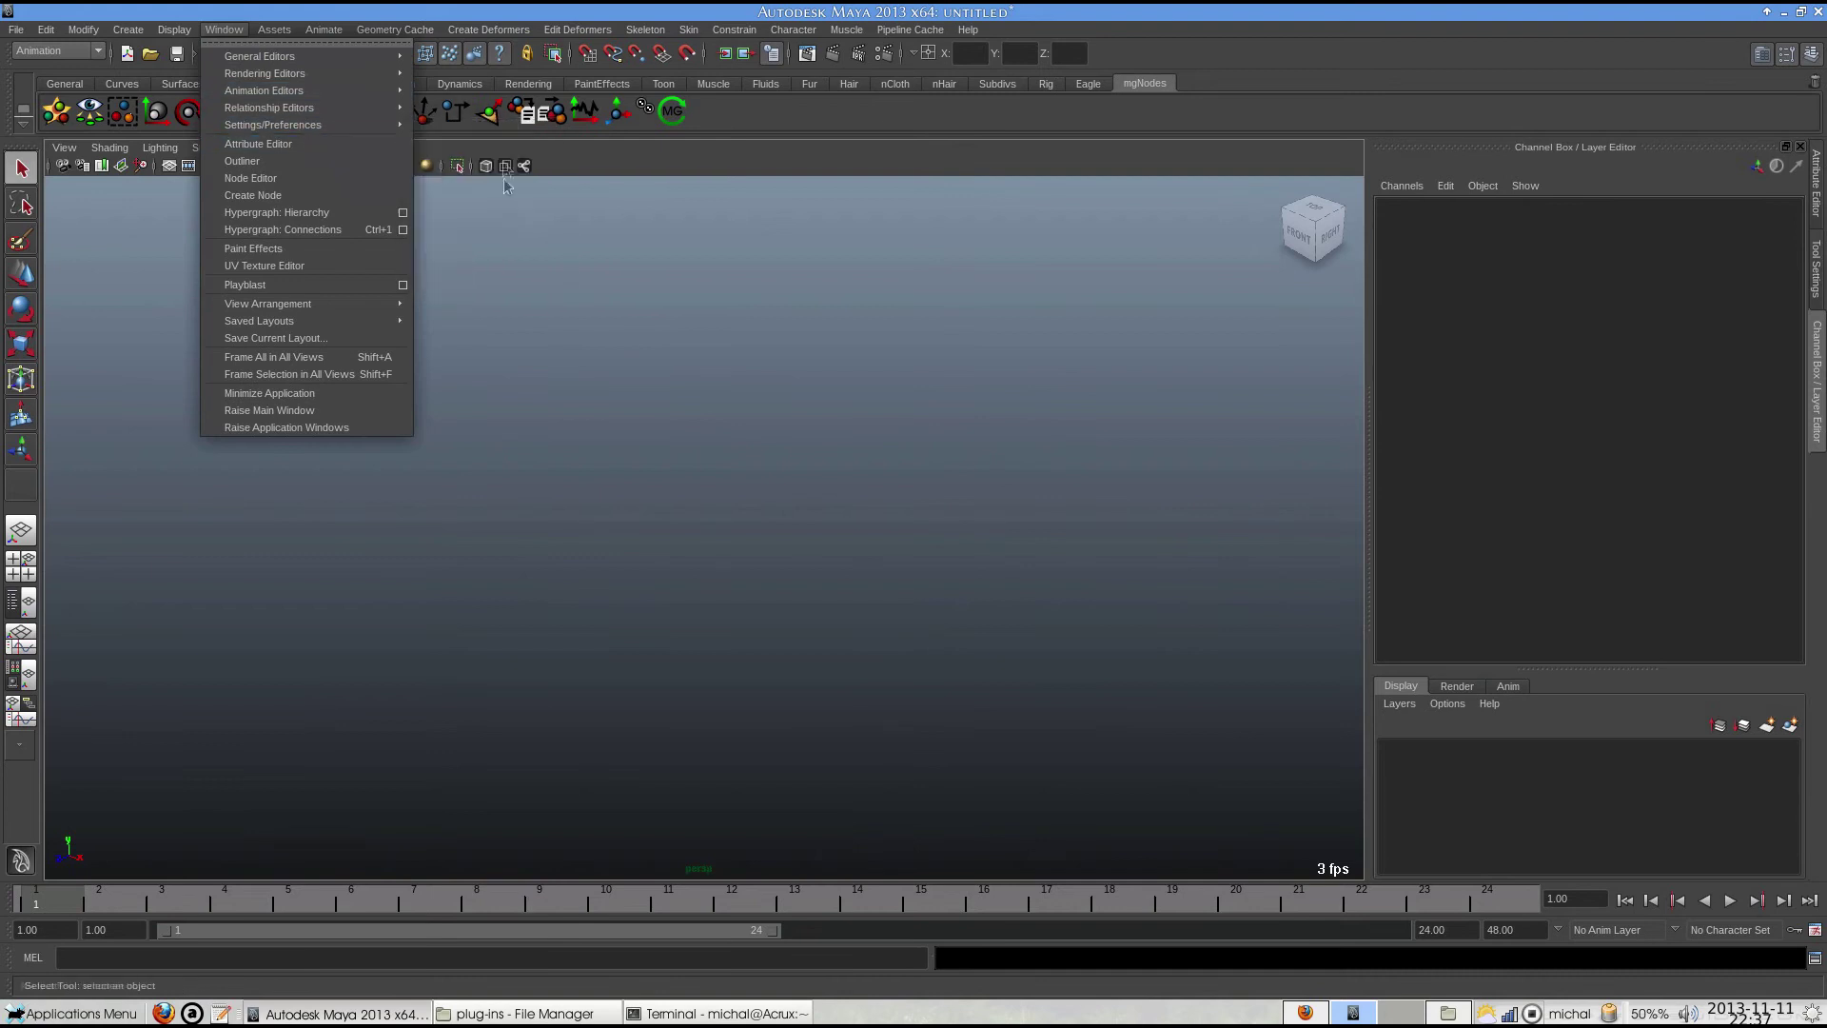
pyautogui.moveTo(314, 125)
pyautogui.click(481, 275)
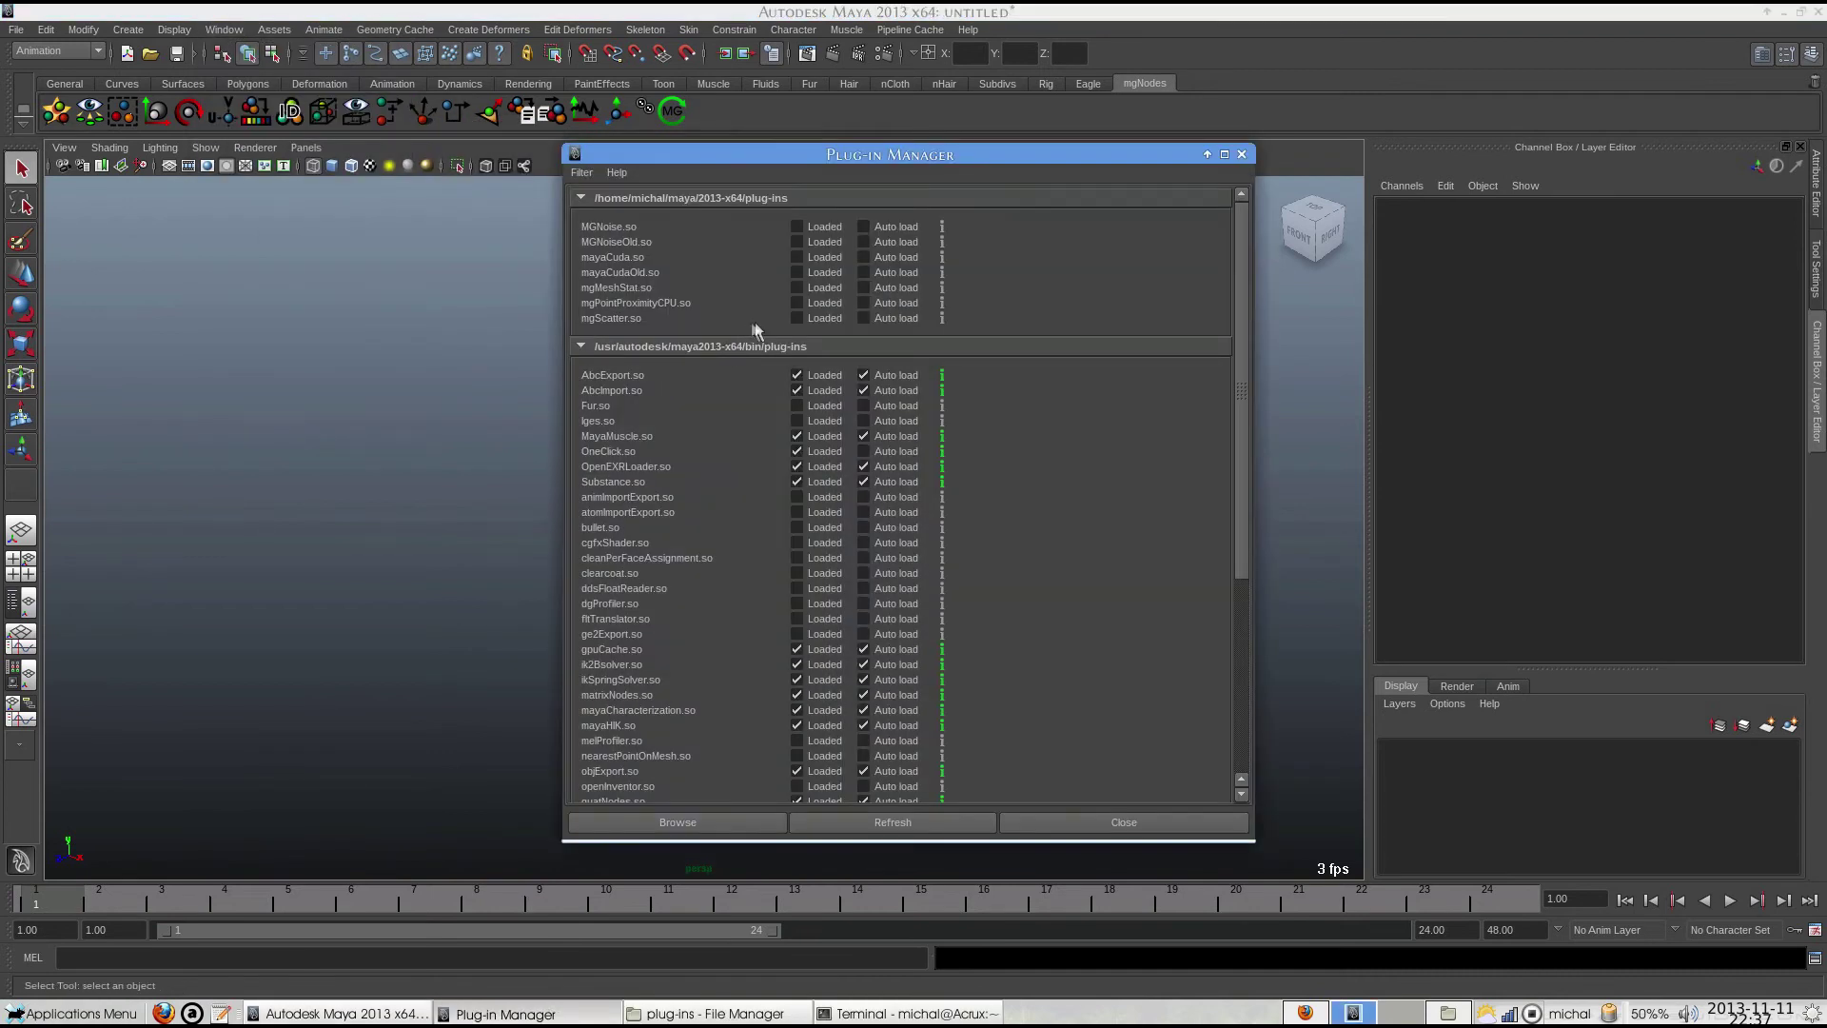
pyautogui.scroll(-5, 773, 374)
pyautogui.click(831, 741)
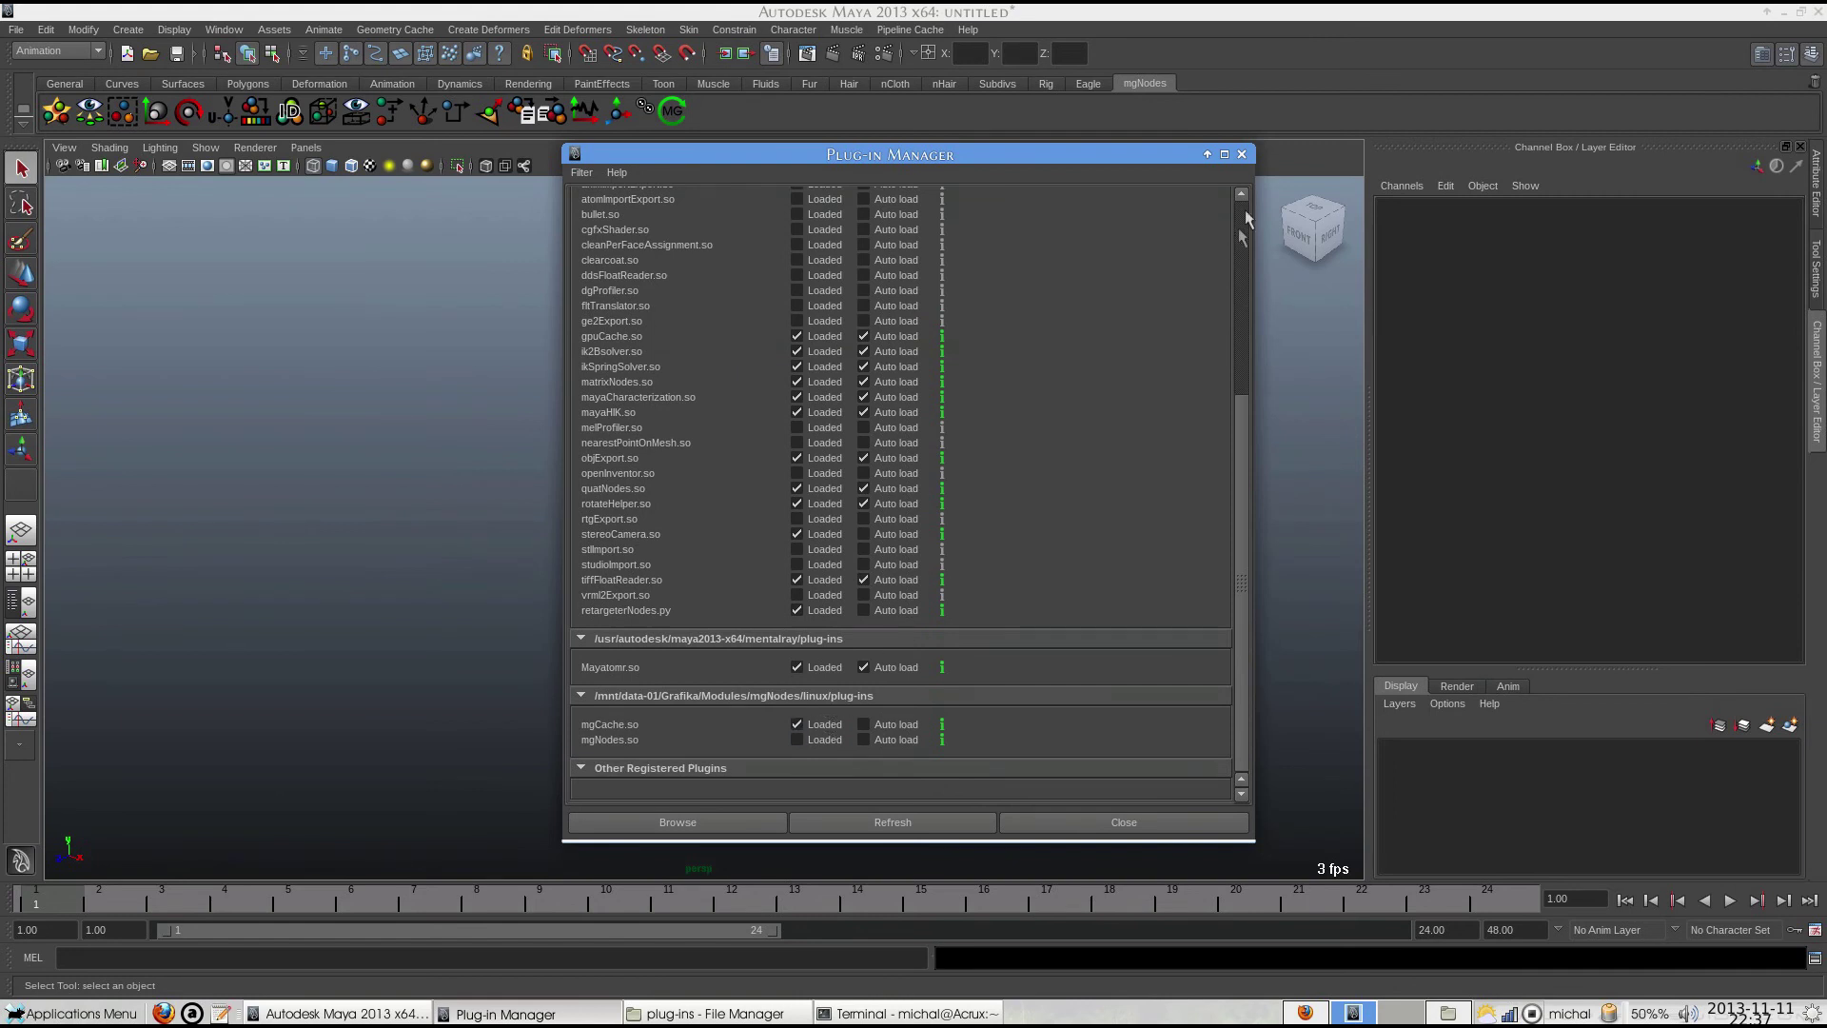
pyautogui.click(1242, 155)
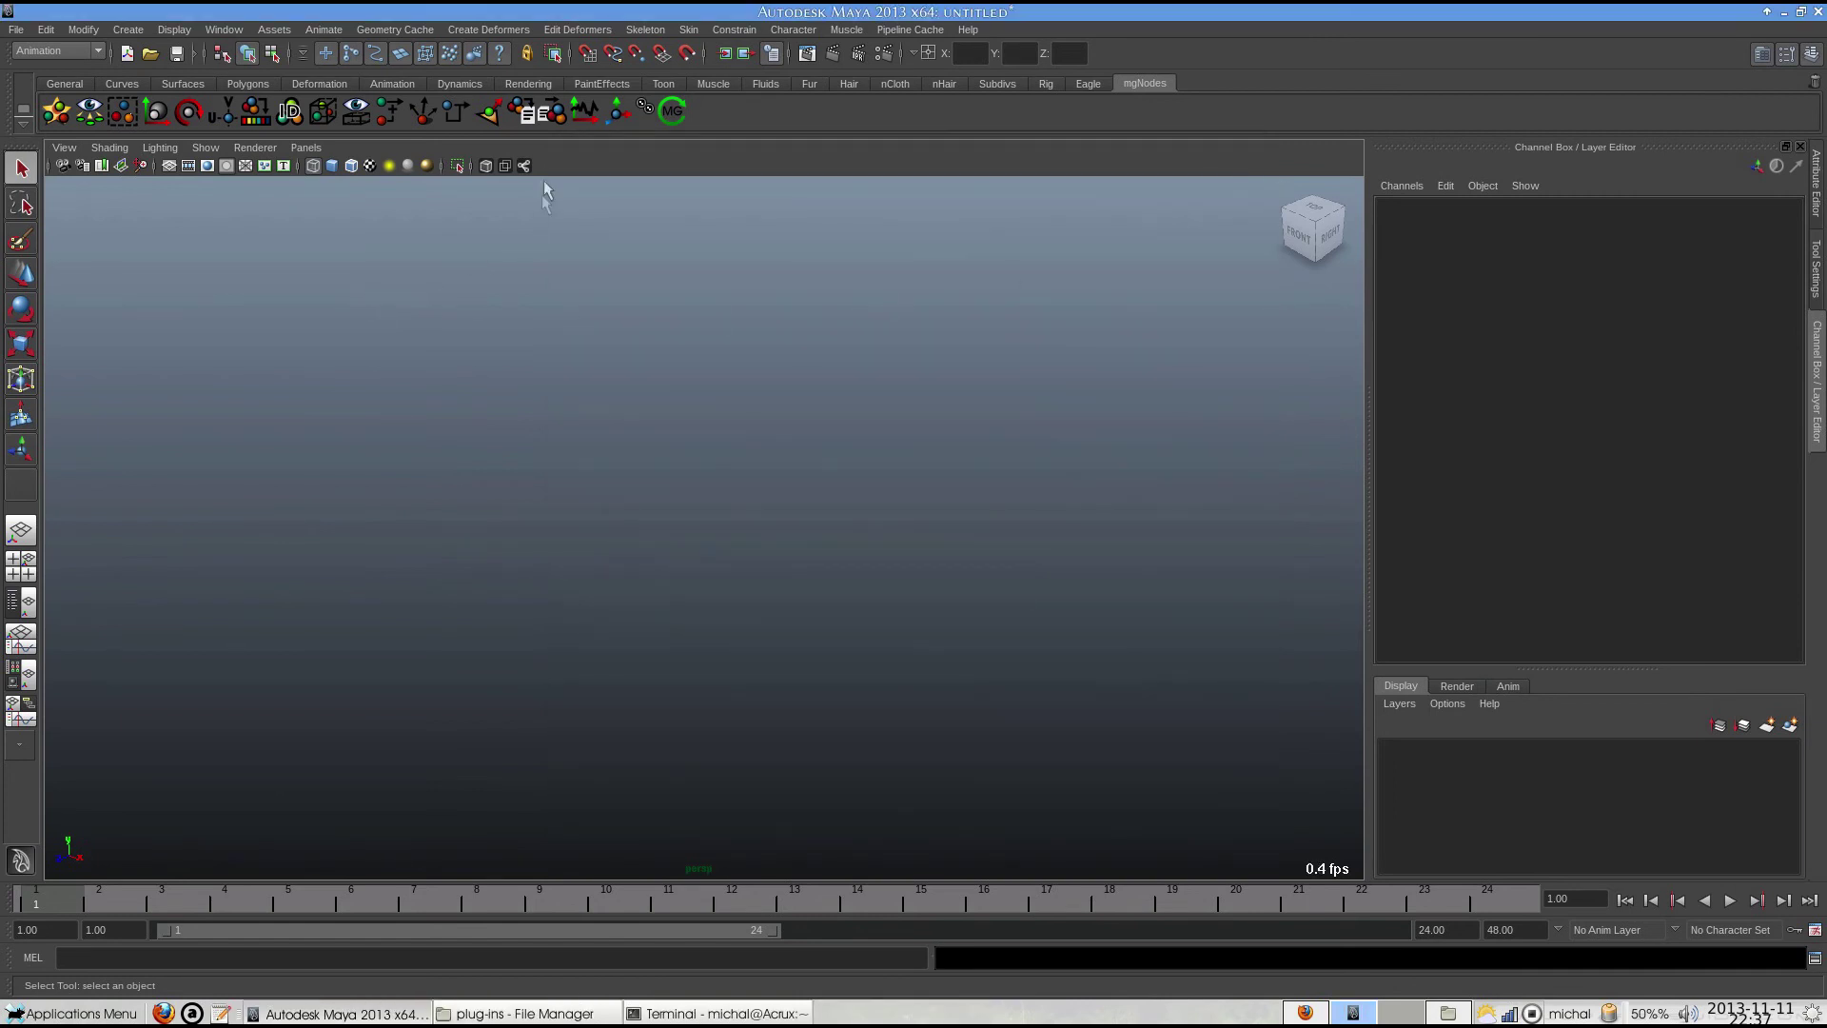
# Add an mgPointsCache node, try adding an mgDisplayPoints node and delete the resulting unknown node.
pyautogui.click(551, 116)
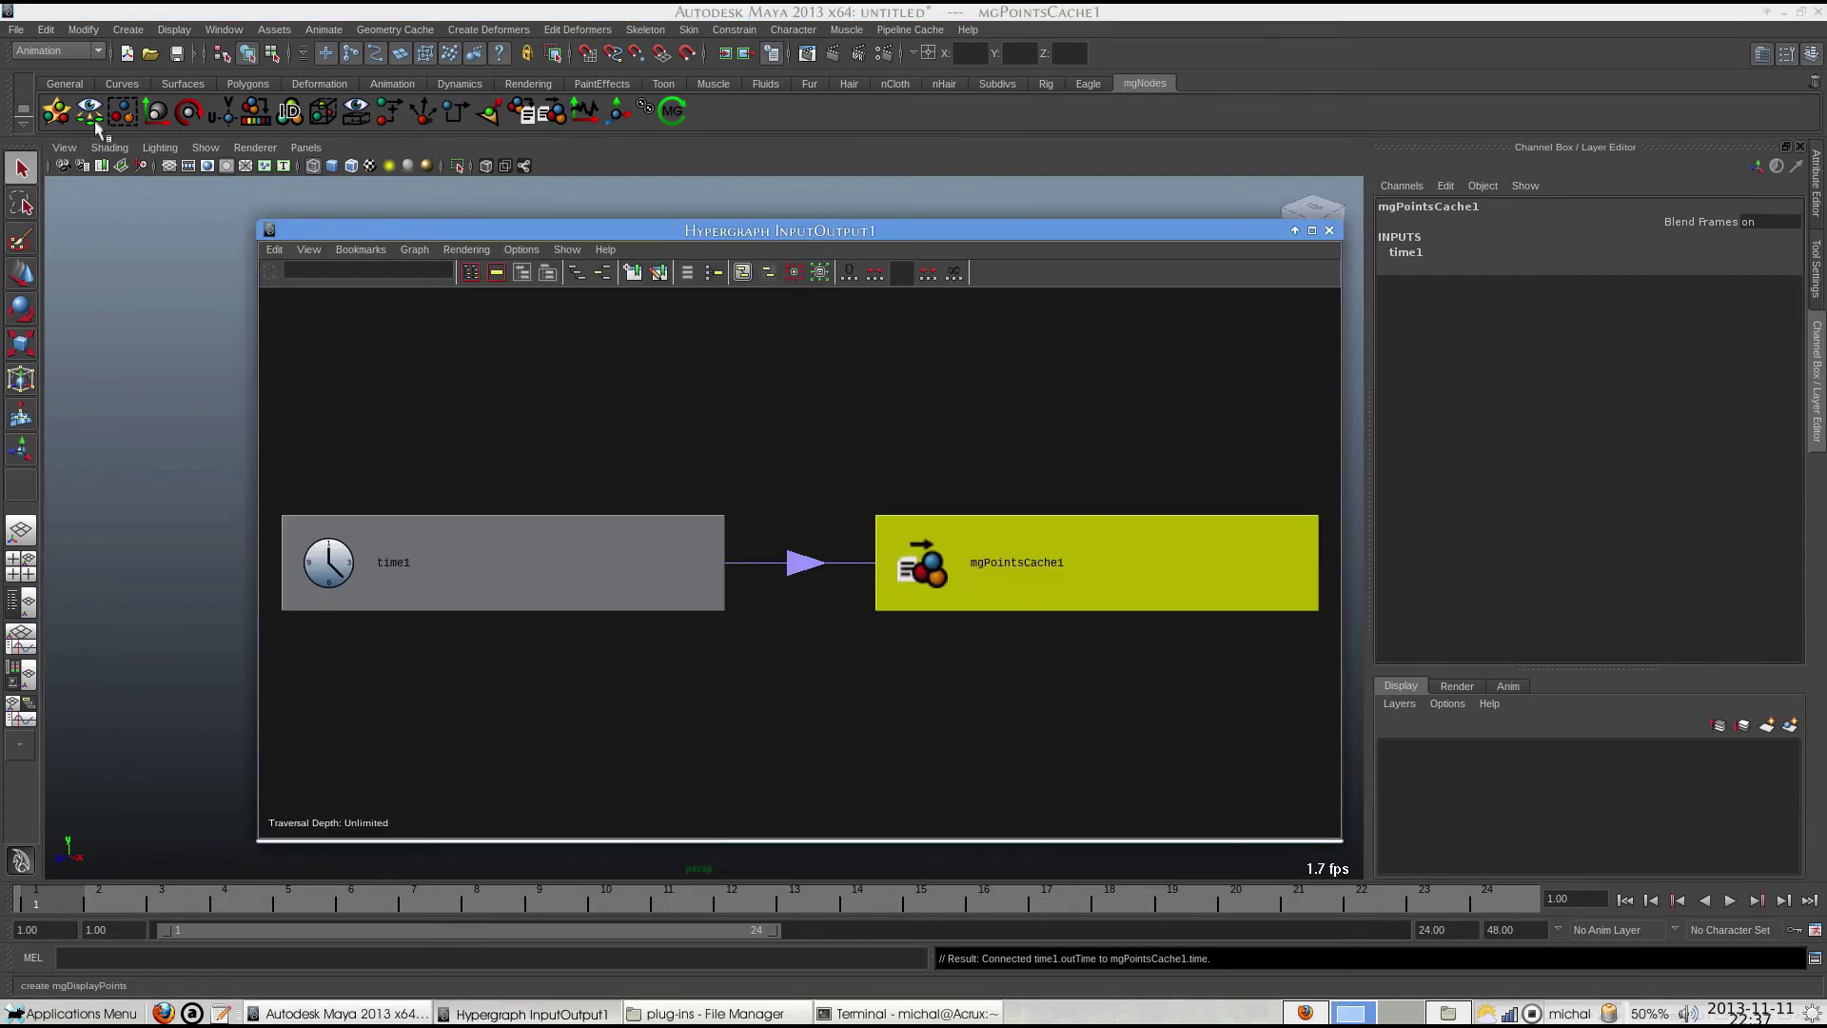
pyautogui.click(95, 122)
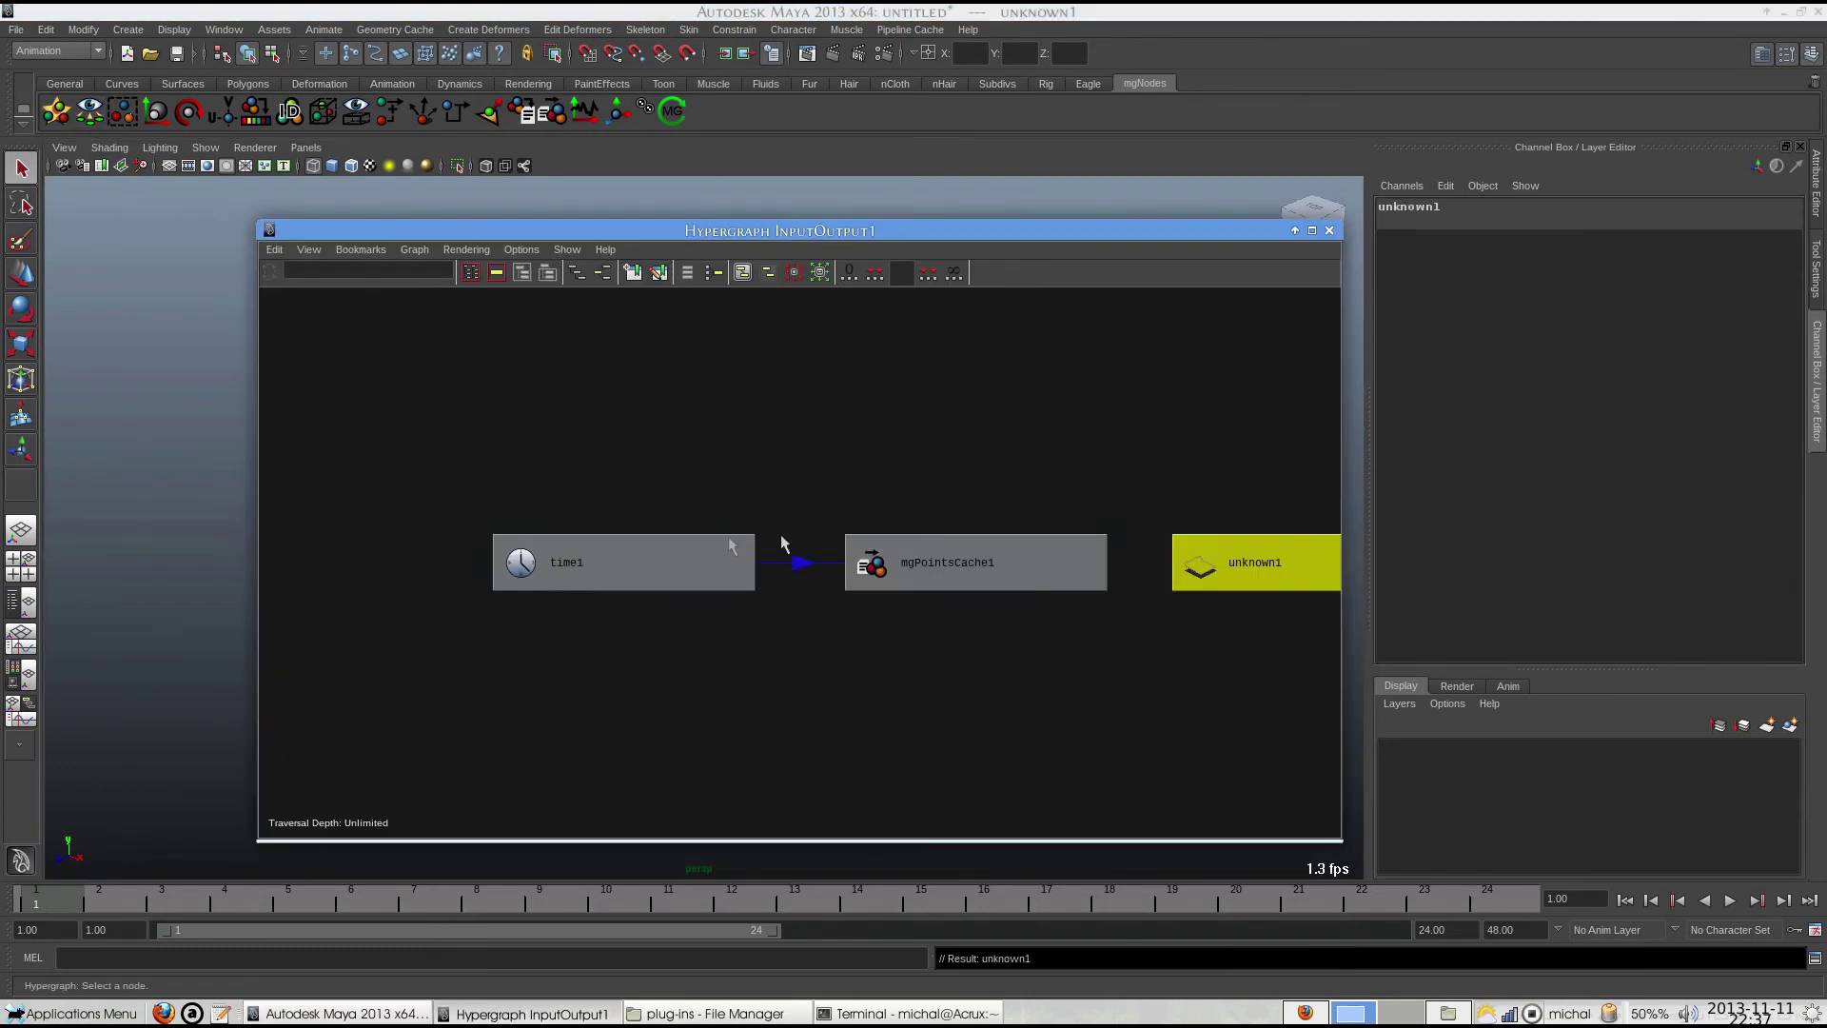
pyautogui.press('Delete')
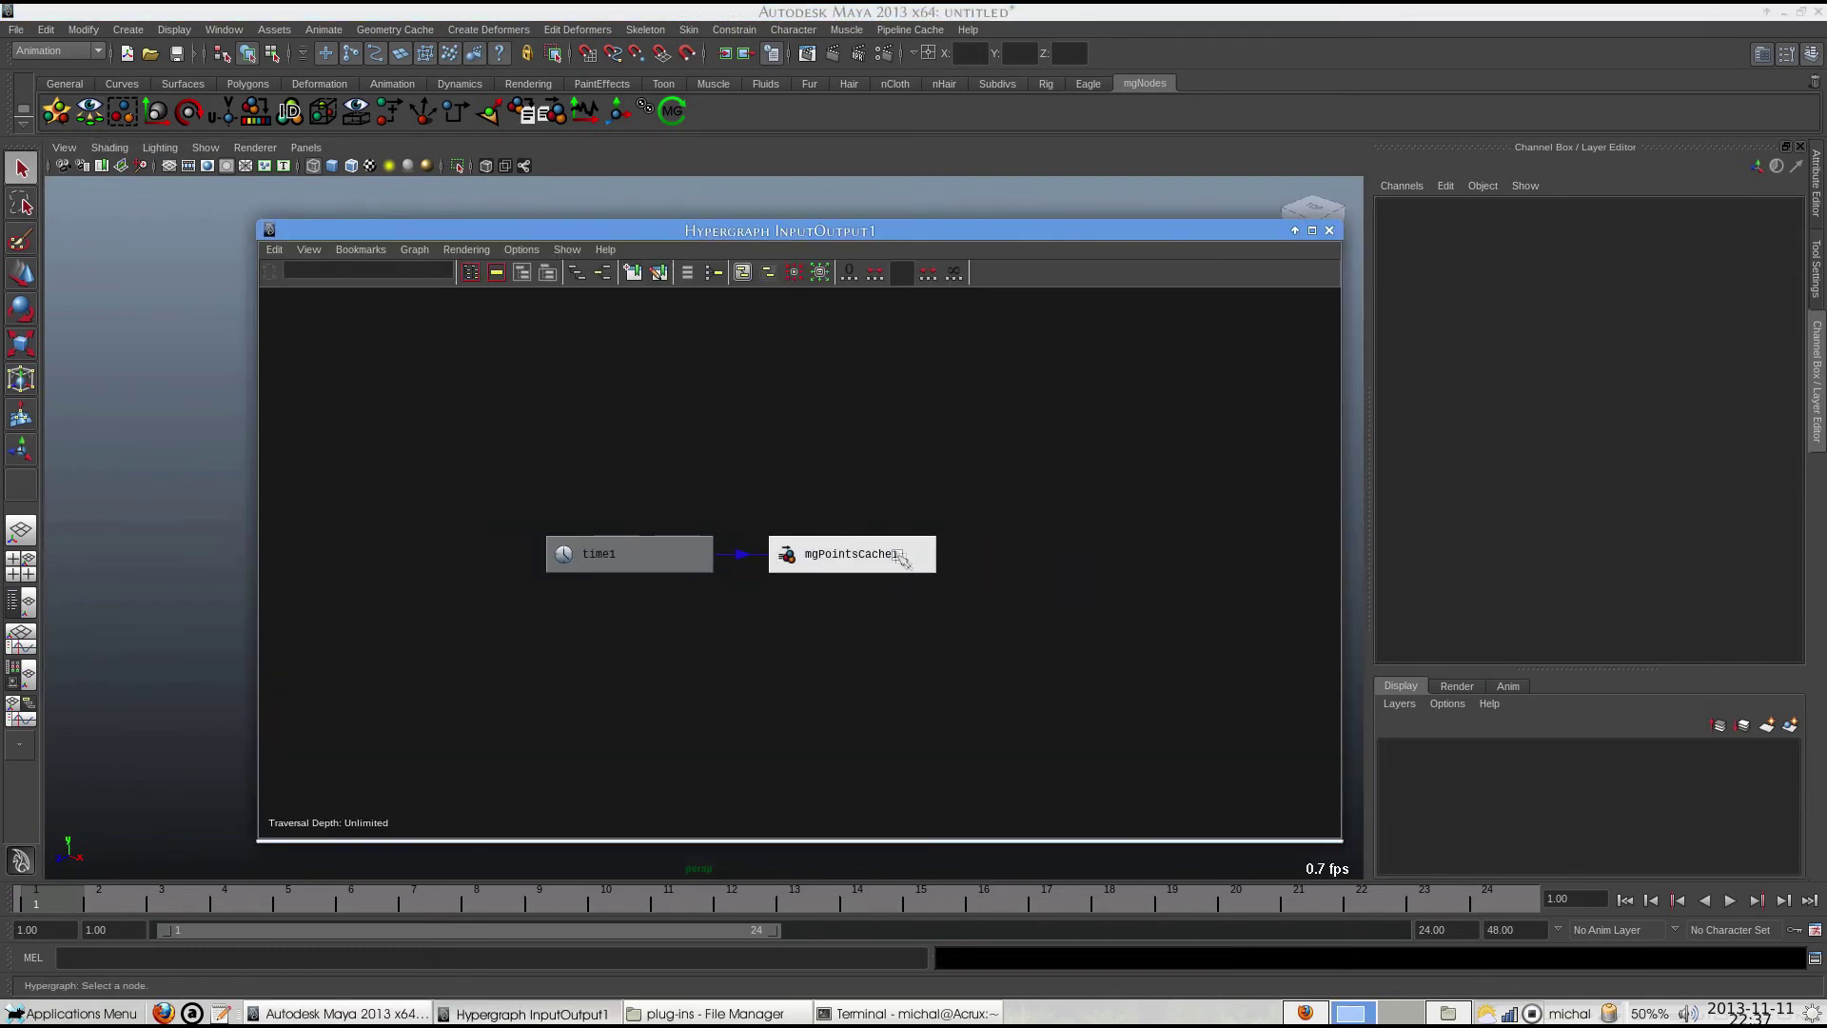
# Load the cache into mgPointsCache1 by choosing Points_1.mgc from the data/mgCache folder.
pyautogui.click(881, 553)
pyautogui.hotkey('ctrl', 'a')
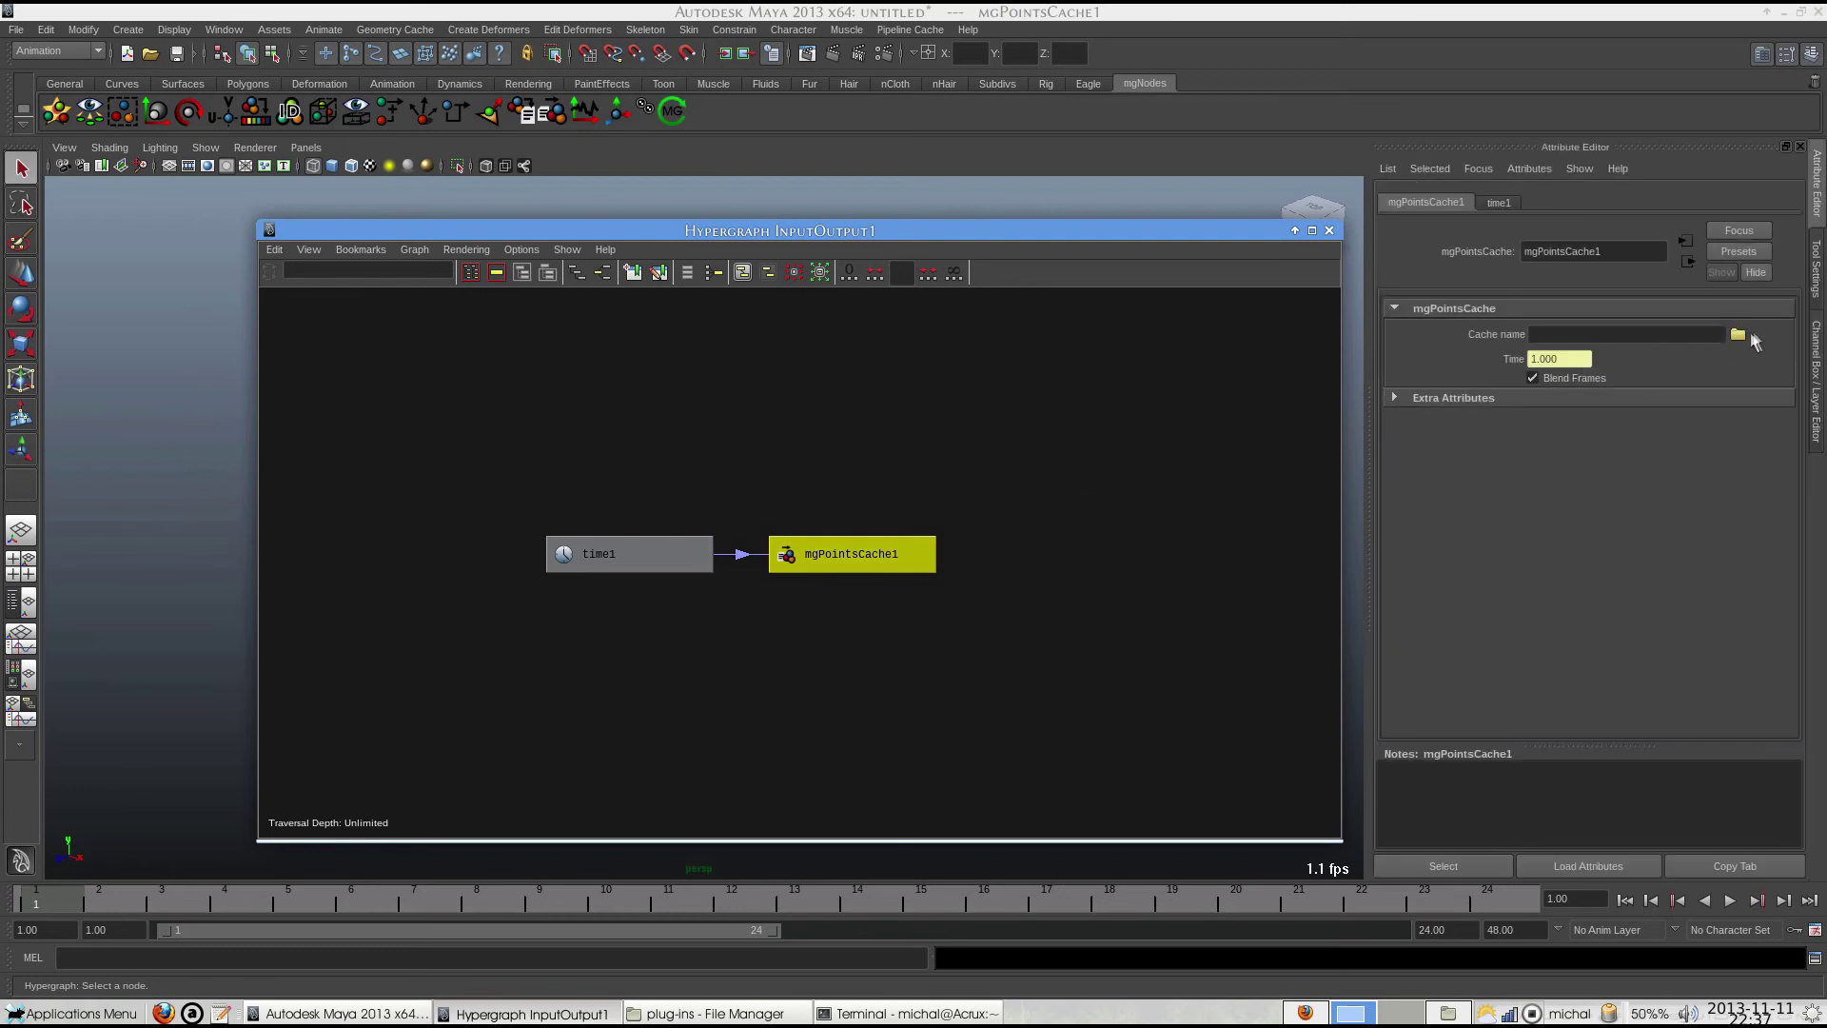
pyautogui.click(1738, 334)
pyautogui.doubleClick(521, 267)
pyautogui.doubleClick(523, 268)
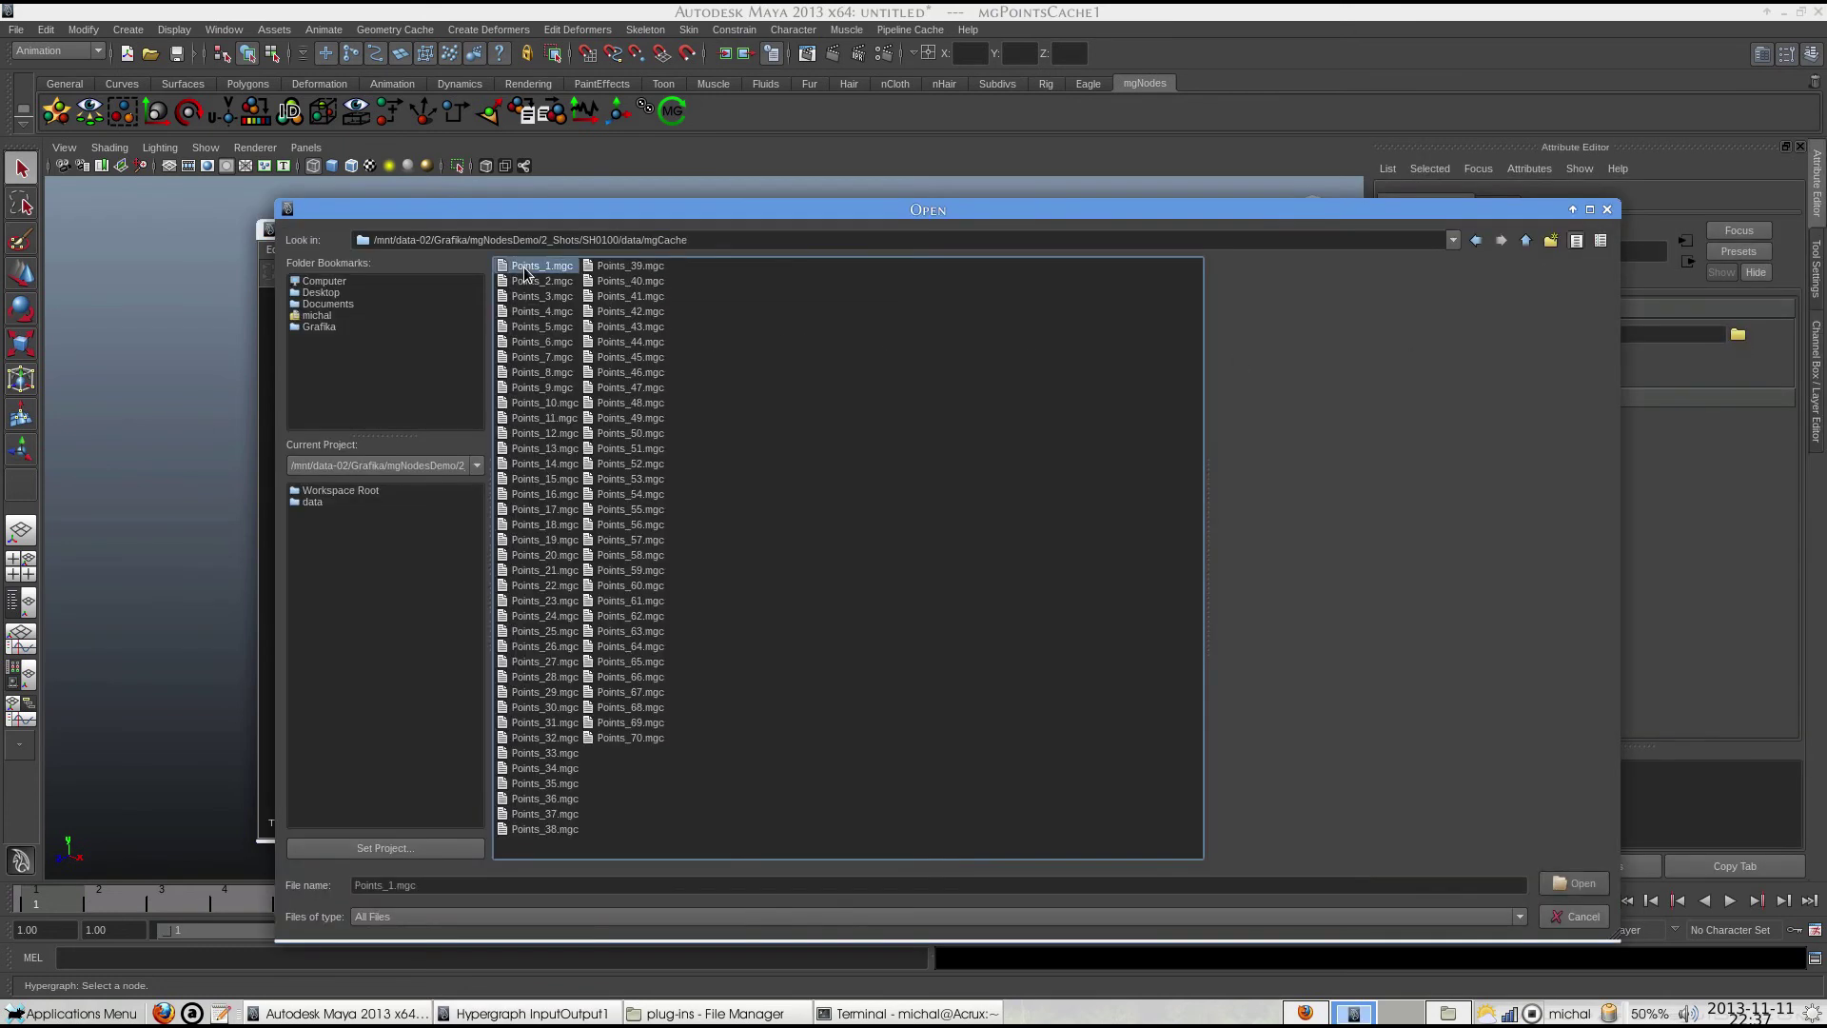
pyautogui.doubleClick(809, 419)
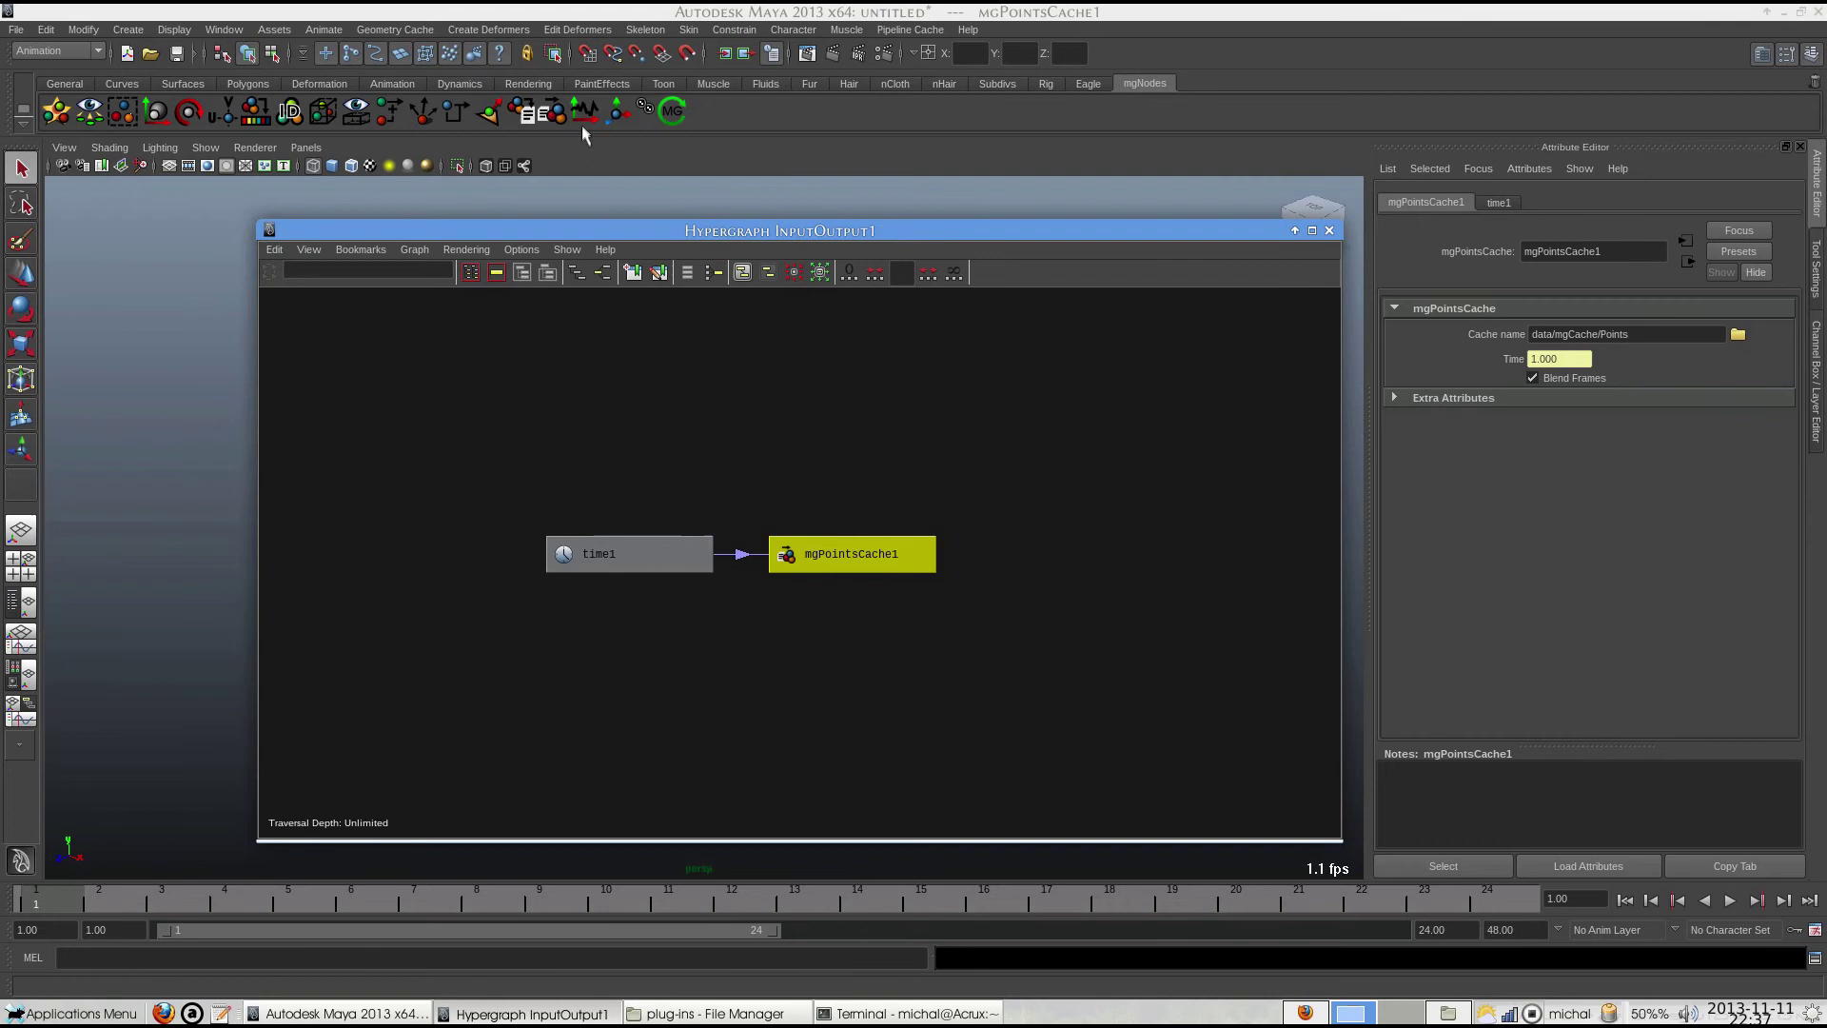
# Create an instancer node and connect the outPoints of mgPointsCache1 to its inputPoints.
pyautogui.click(636, 122)
pyautogui.moveTo(856, 563); pyautogui.dragTo(1014, 562, button='middle')
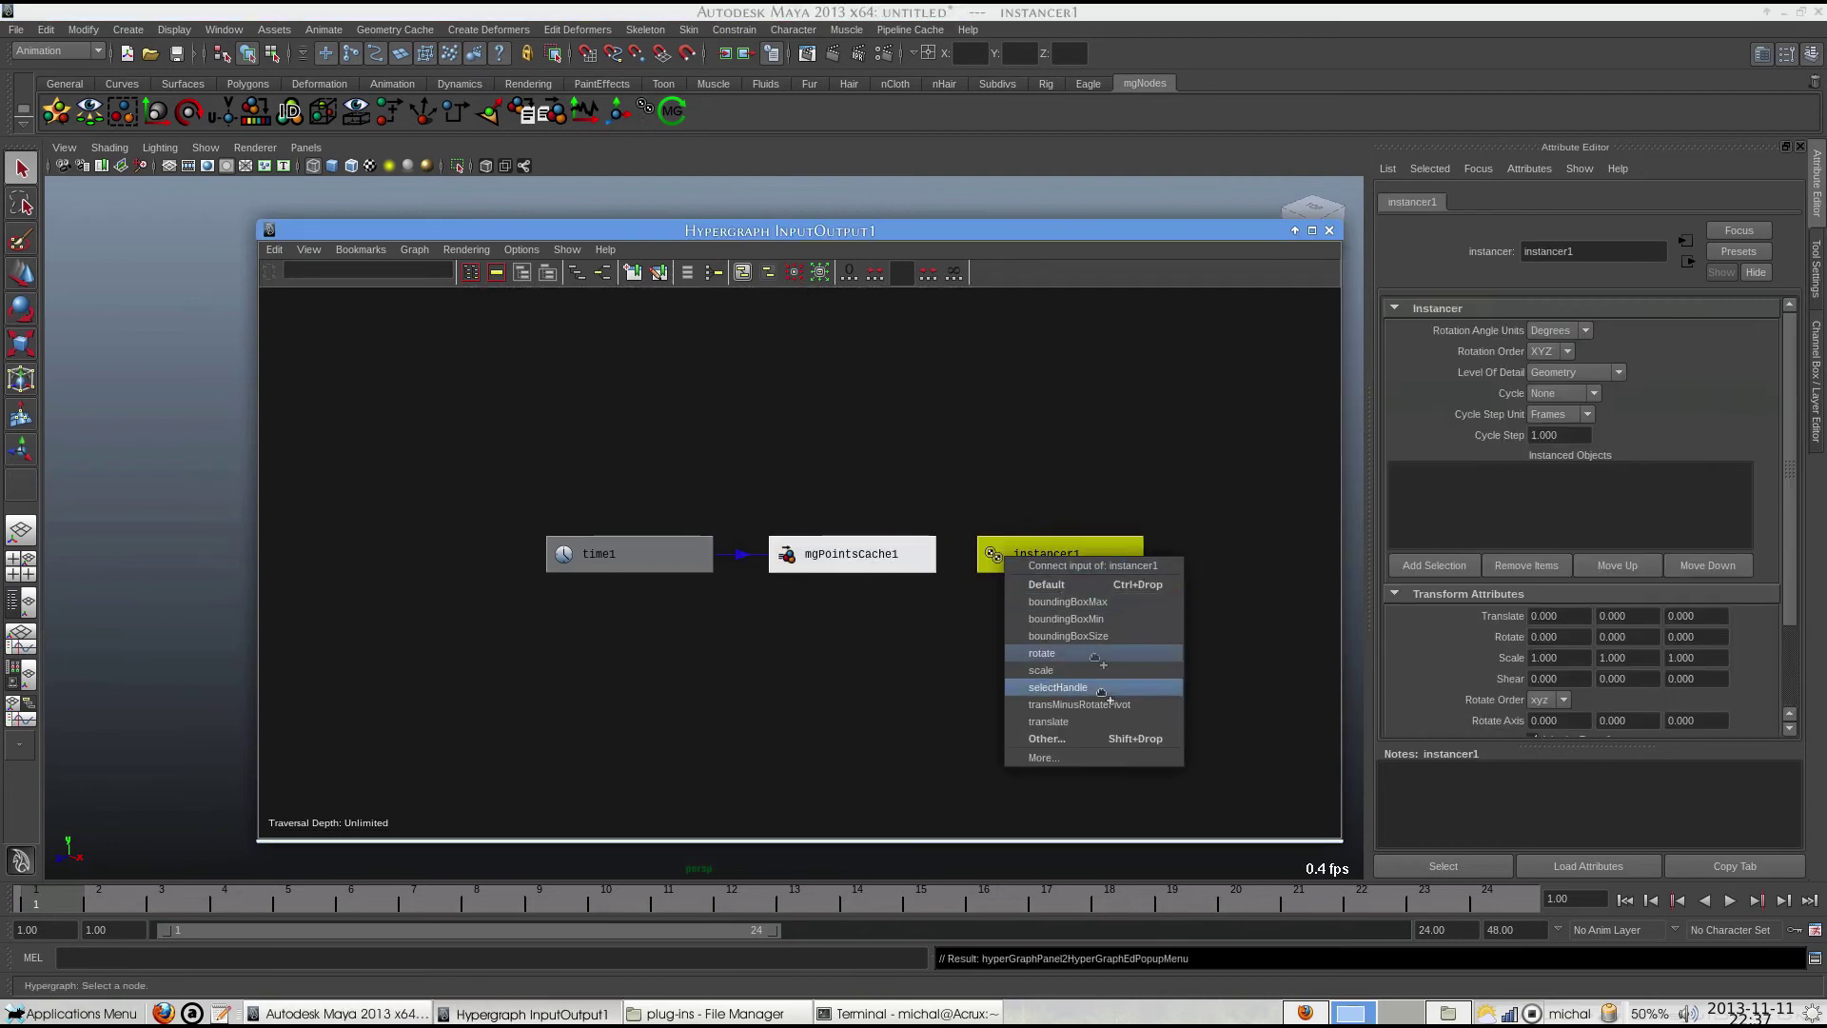
pyautogui.click(1056, 736)
pyautogui.click(452, 337)
pyautogui.click(1042, 830)
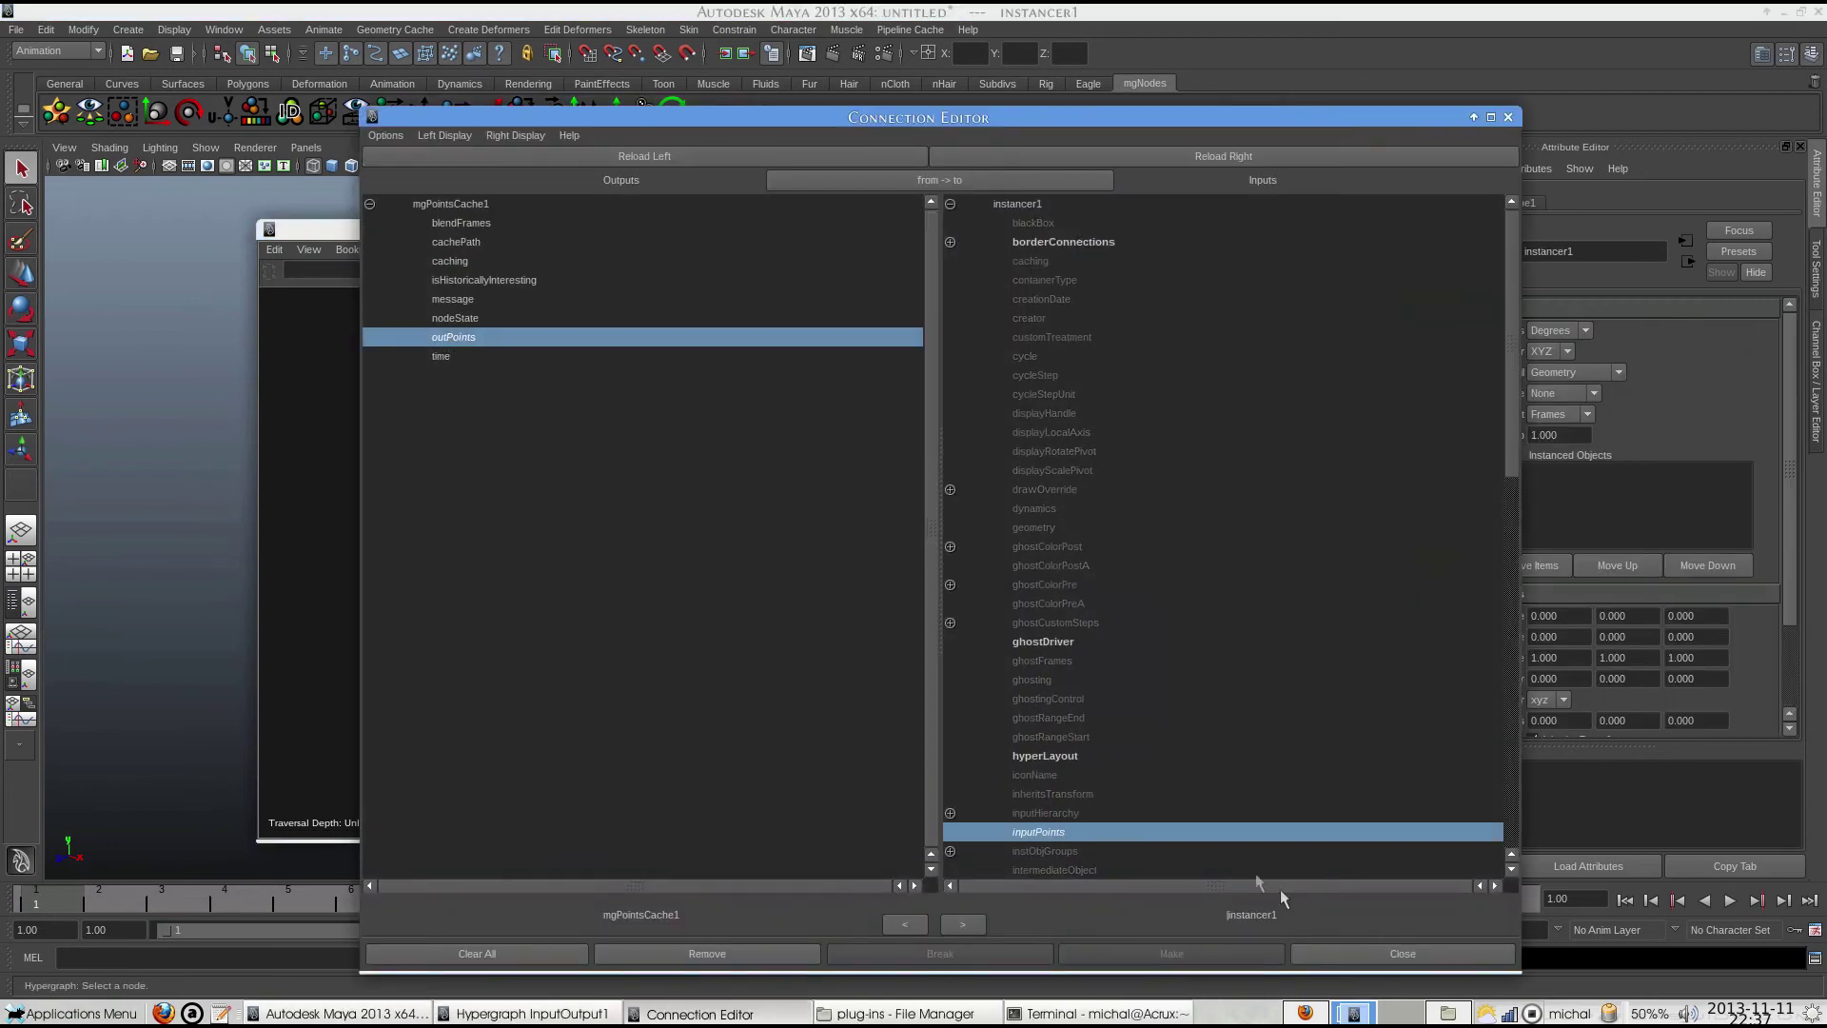
pyautogui.click(1308, 953)
# Create a polygon sphere, add it to the instancer's instanced objects, and close the Hypergraph.
pyautogui.click(248, 84)
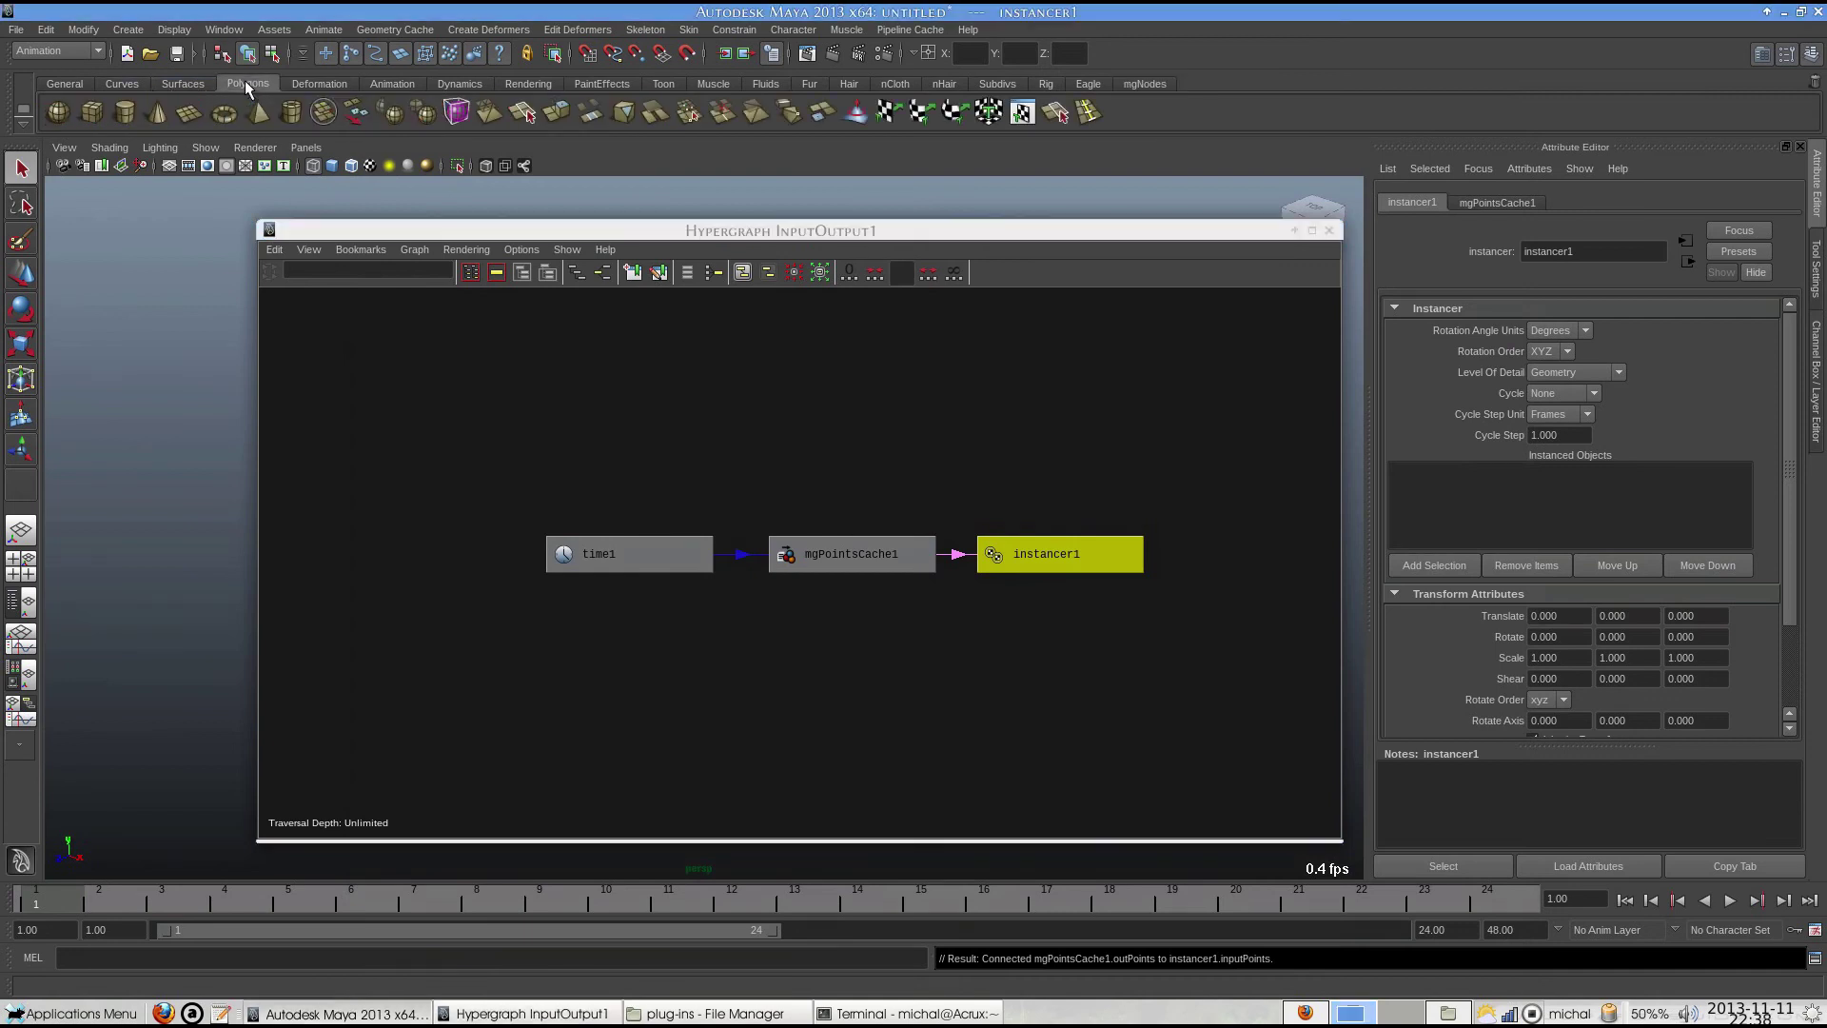
pyautogui.click(58, 113)
pyautogui.keyDown('shift'); pyautogui.click(1093, 561); pyautogui.keyUp('shift')
pyautogui.click(1434, 565)
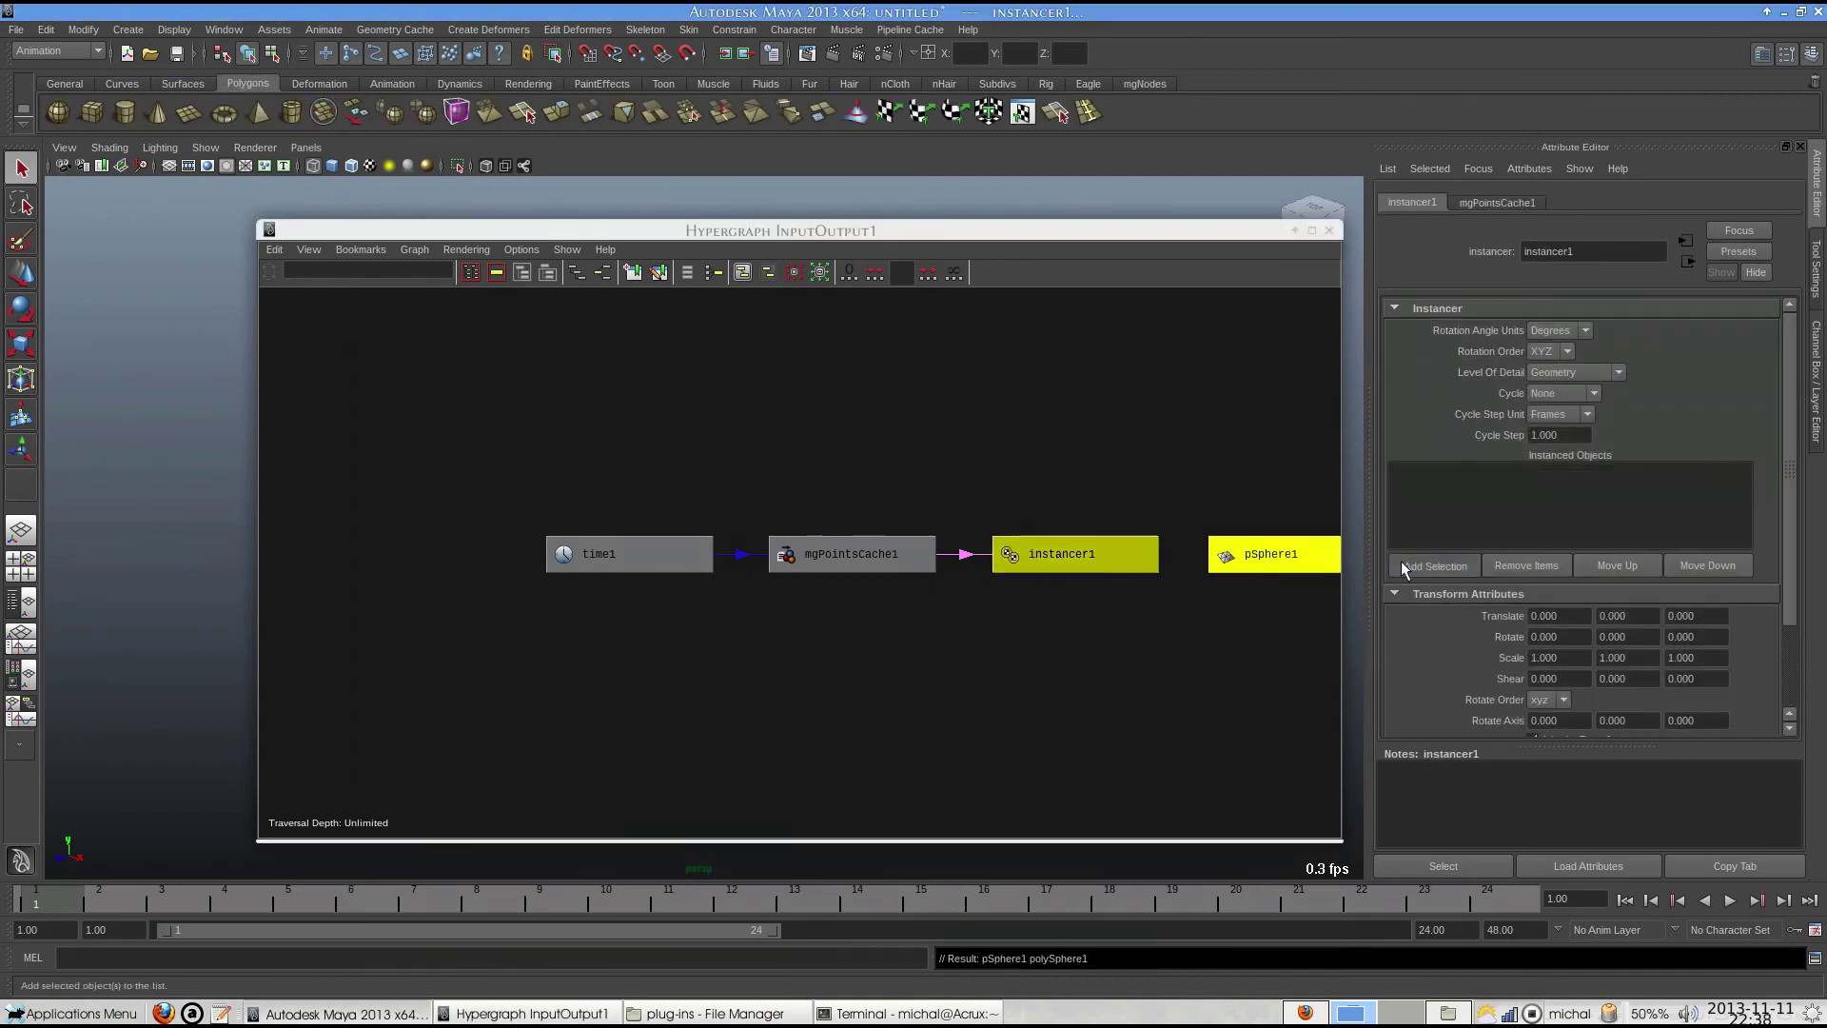
pyautogui.click(1329, 231)
# Scale the source sphere down uniformly to about 0.213 and view the instances shaded.
pyautogui.click(704, 522)
pyautogui.press('r')
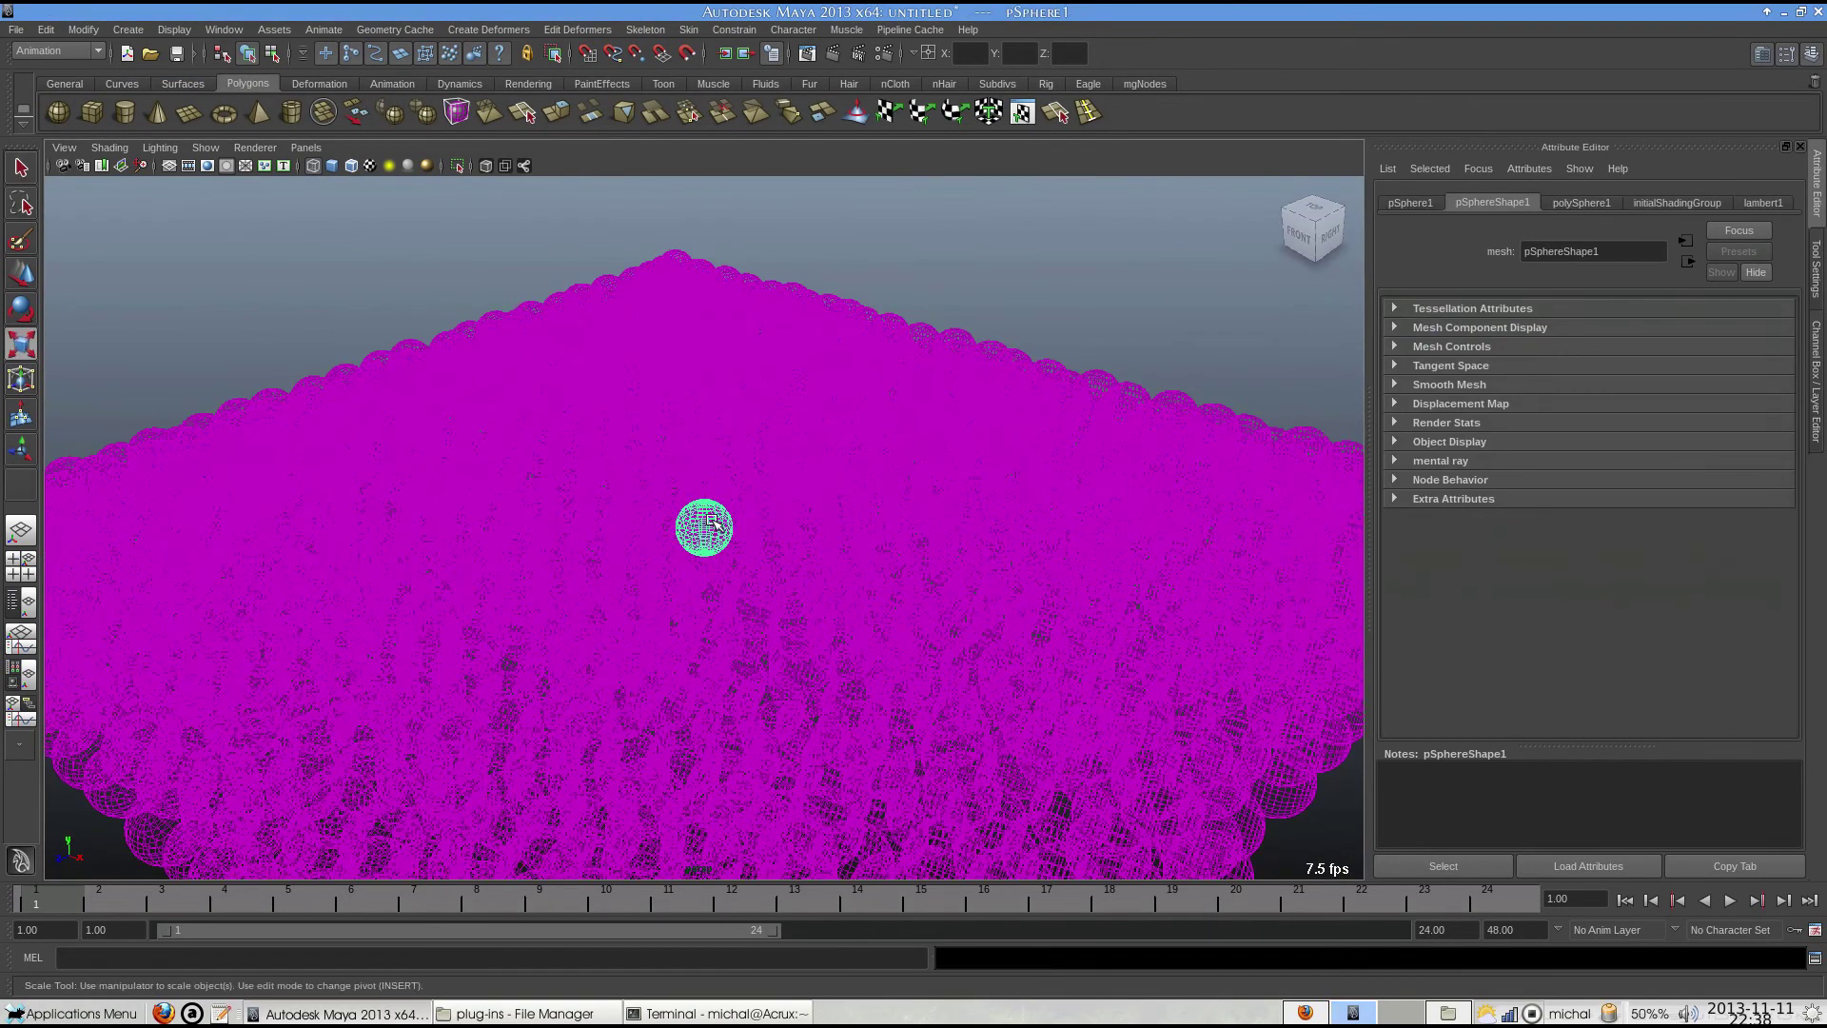
pyautogui.hotkey('ctrl', 'a')
pyautogui.press('5')
pyautogui.moveTo(707, 524); pyautogui.dragTo(533, 528)
pyautogui.keyDown('alt'); pyautogui.moveTo(856, 530); pyautogui.dragTo(574, 583, button='right'); pyautogui.keyUp('alt')
pyautogui.keyDown('alt'); pyautogui.moveTo(574, 583); pyautogui.dragTo(704, 590); pyautogui.keyUp('alt')
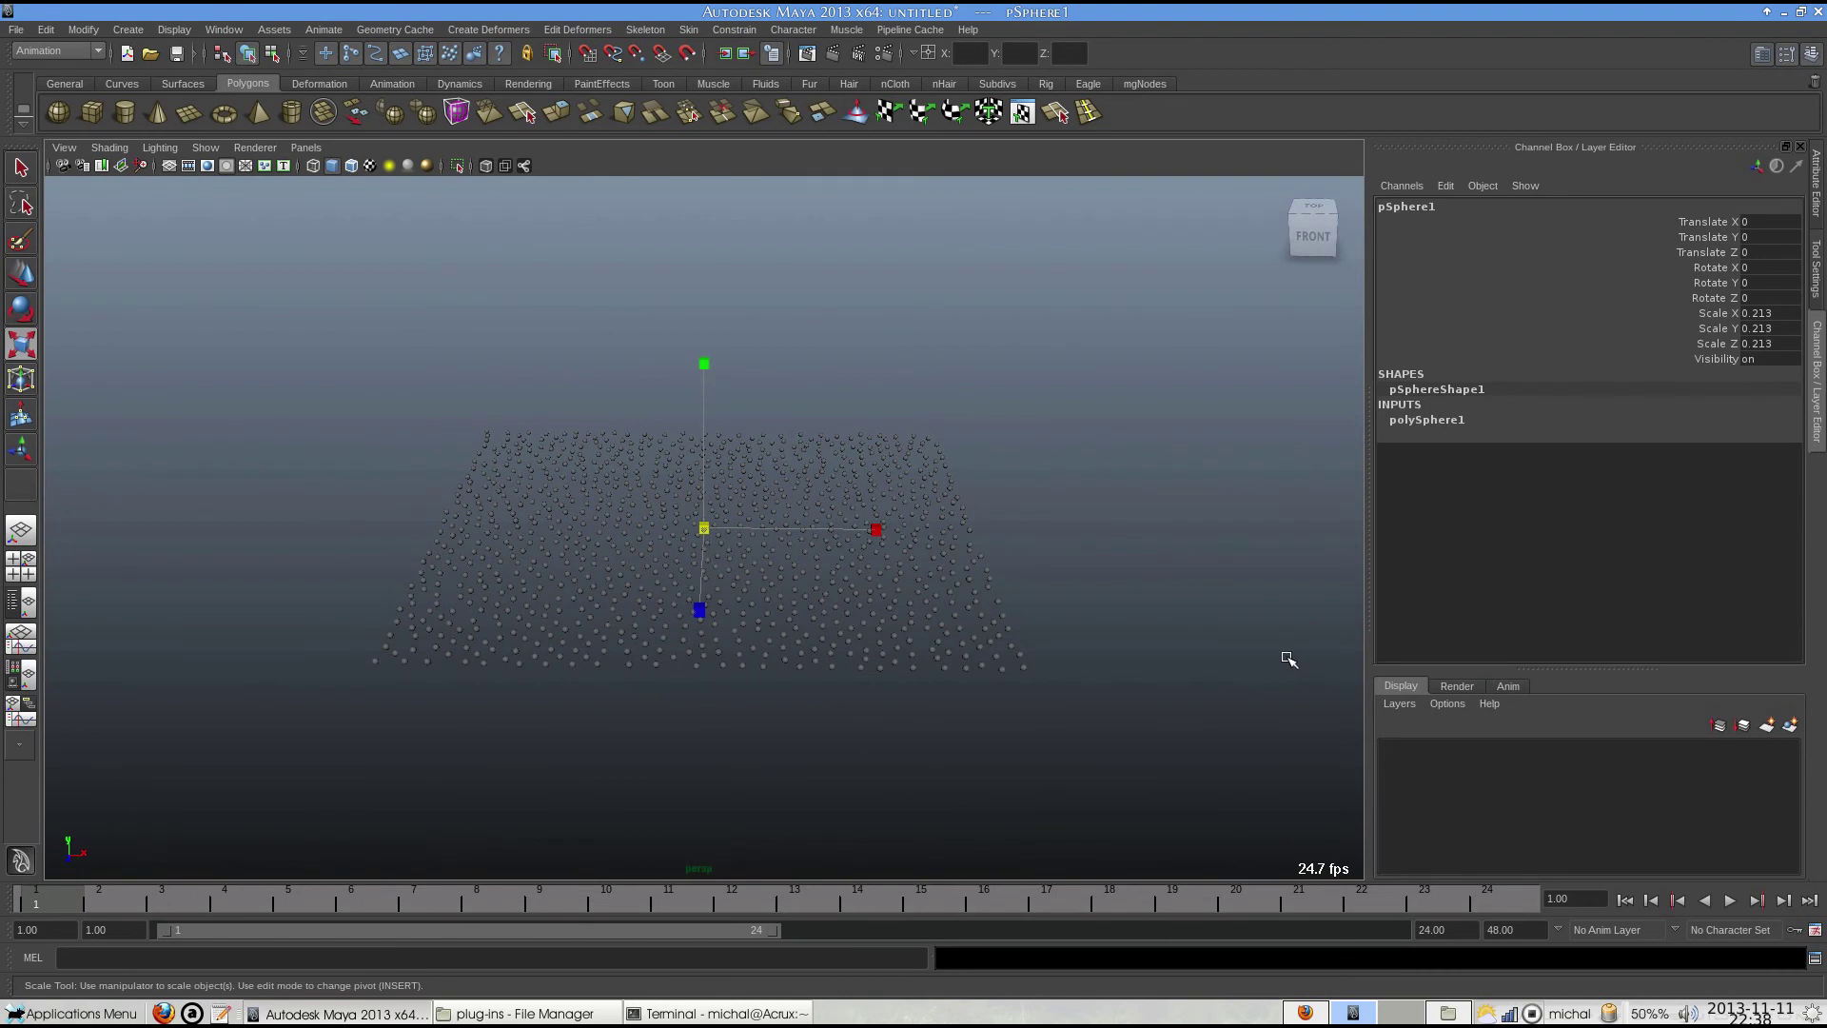
# Set the playback end frame to 70, deselect the sphere and play the cached animation.
pyautogui.write('70')
pyautogui.press('Return')
pyautogui.press('q')
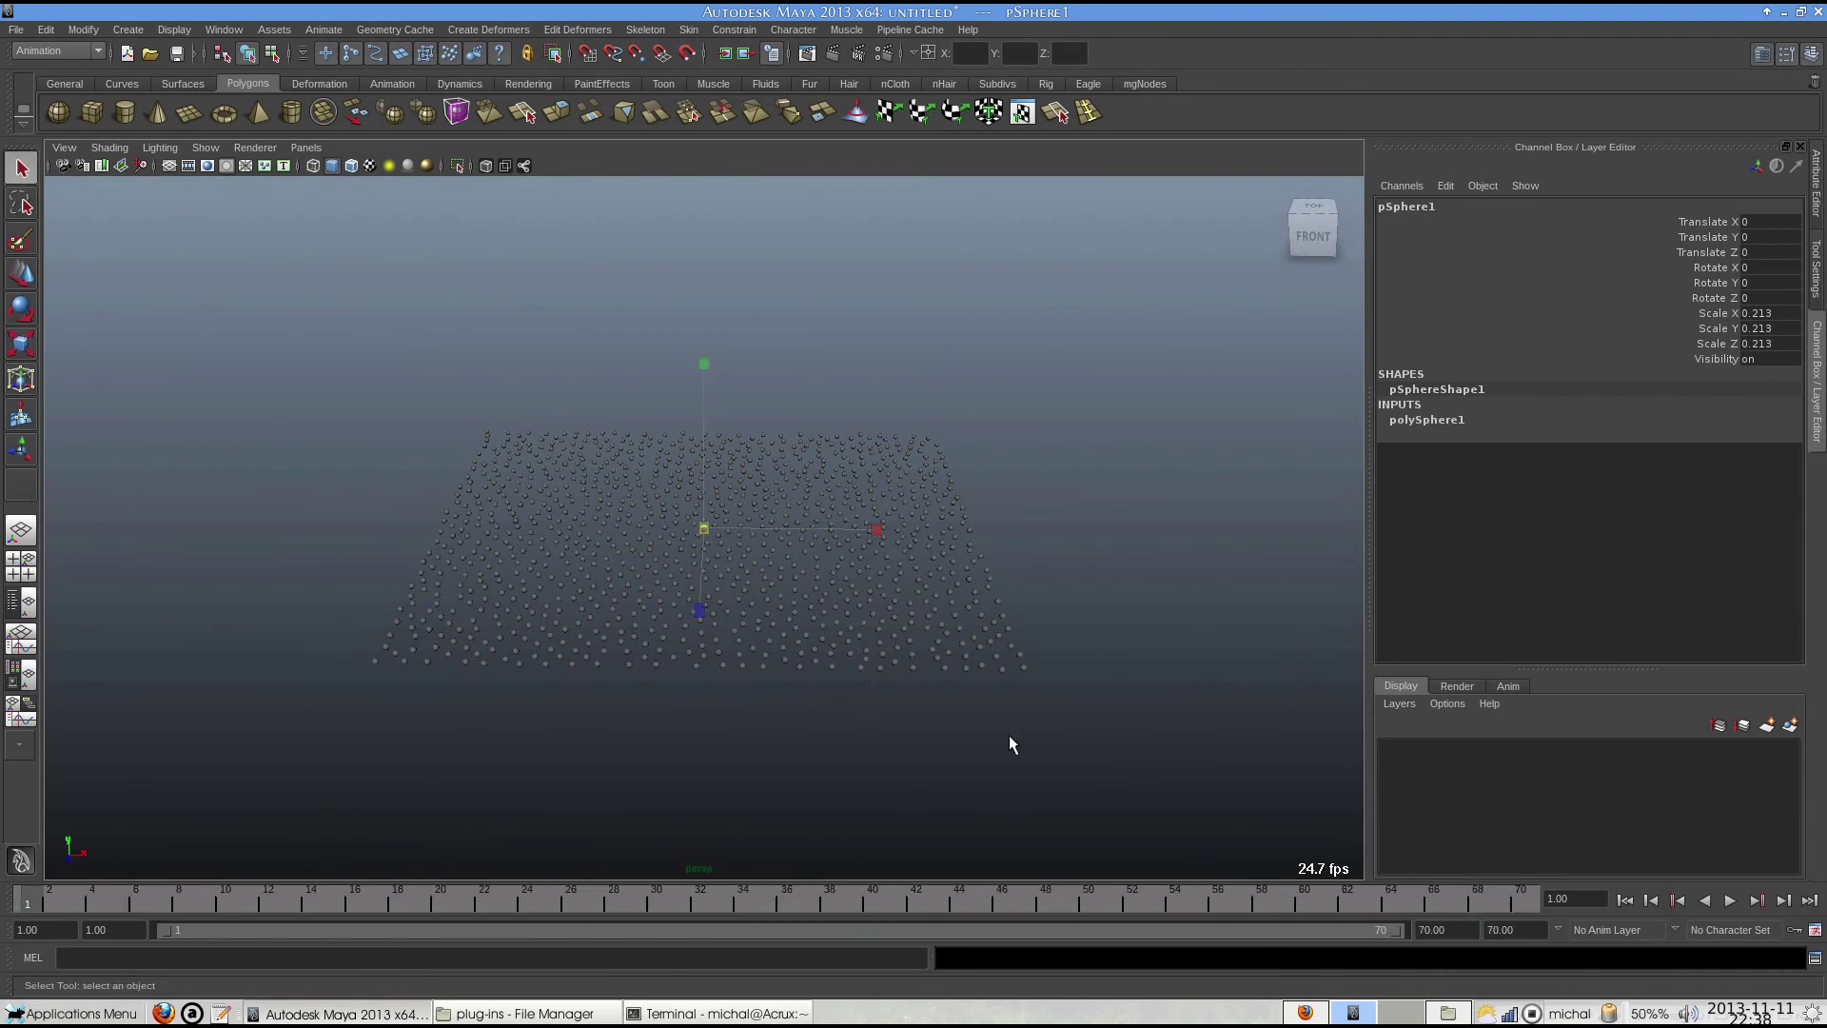
pyautogui.click(1008, 735)
pyautogui.hotkey('alt', 'v')
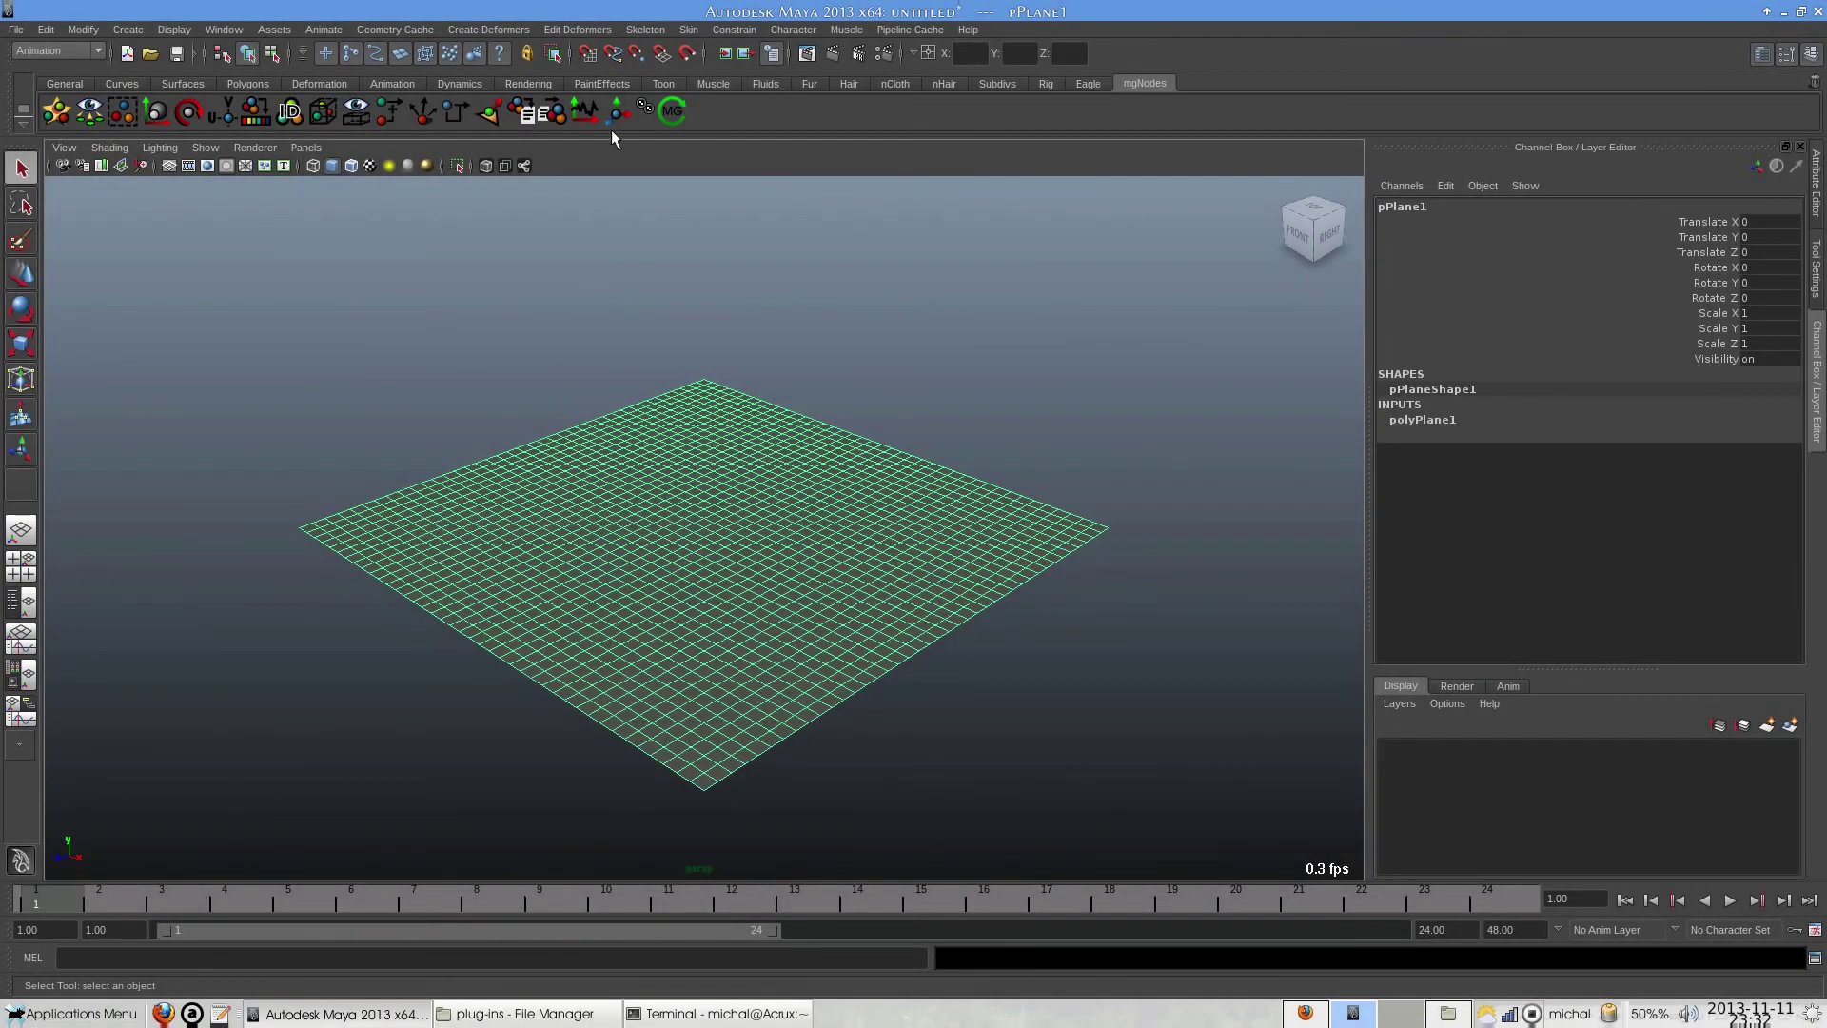
# Apply an mgNoise deformer to the plane with Oy Noise Amp 0.7 and Oy Noise Freq 0.5.
pyautogui.click(595, 112)
pyautogui.click(1441, 423)
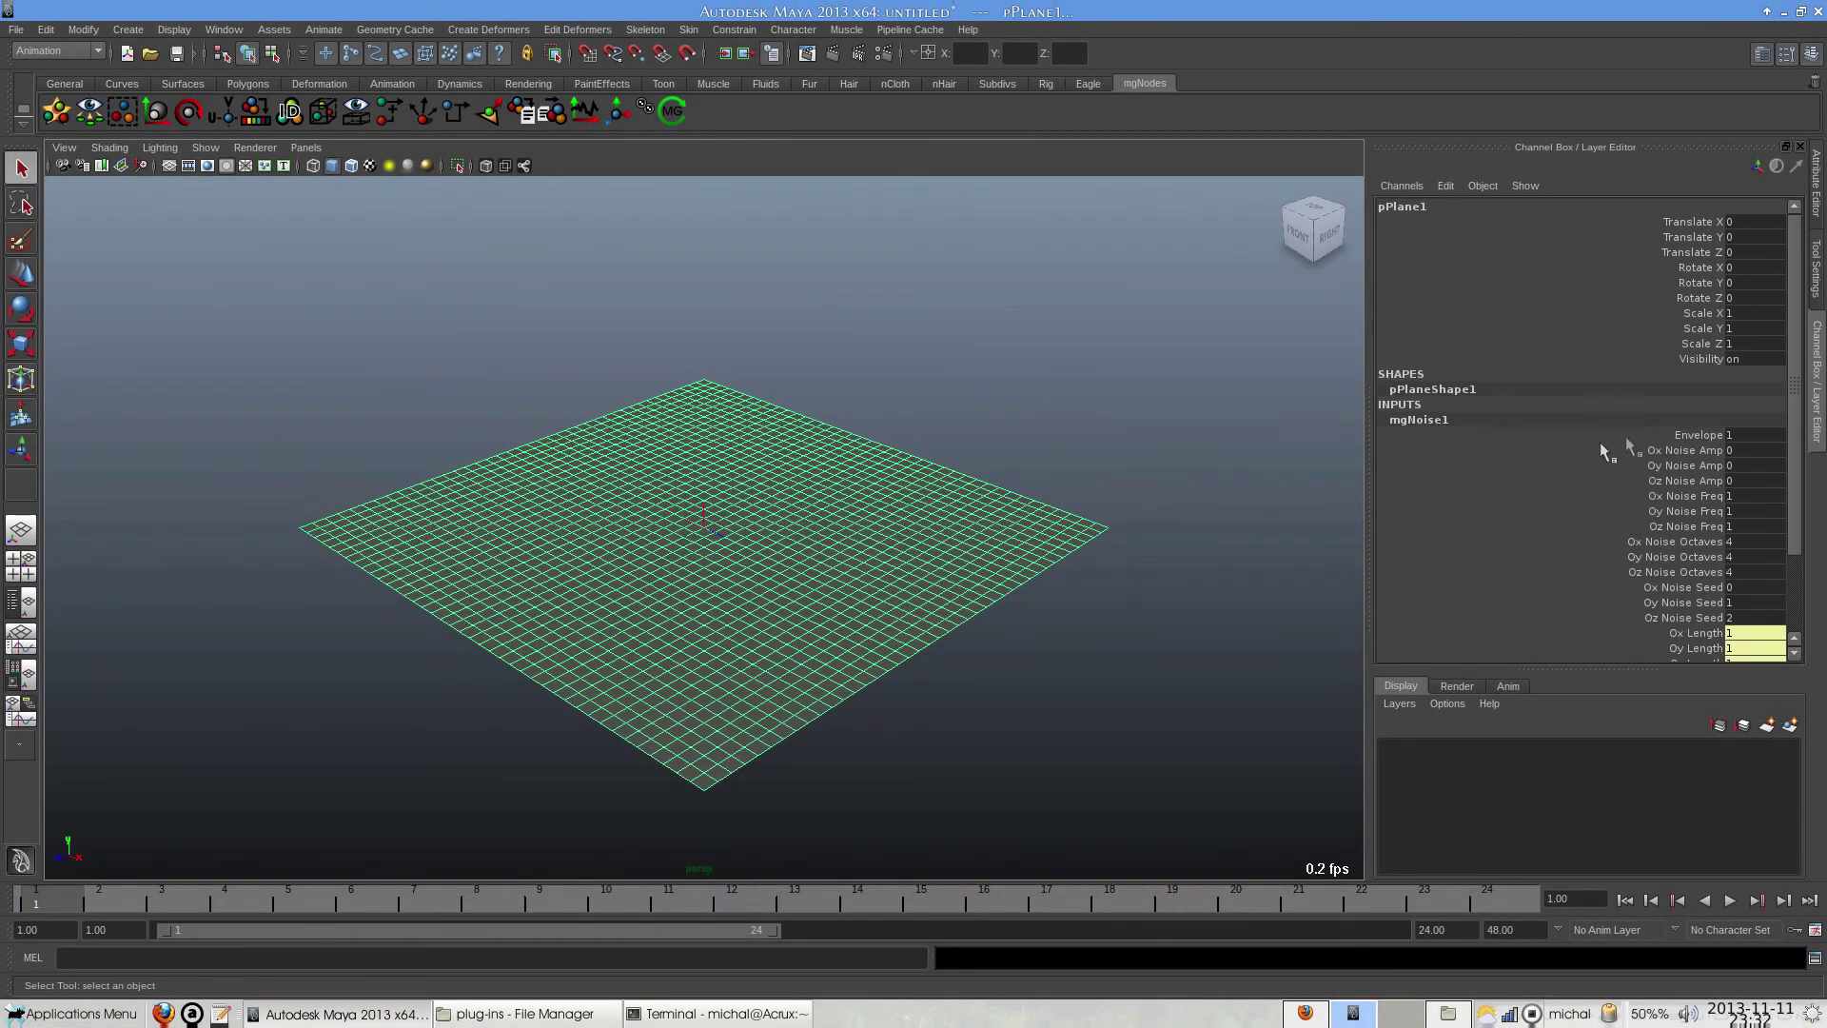
pyautogui.click(1711, 466)
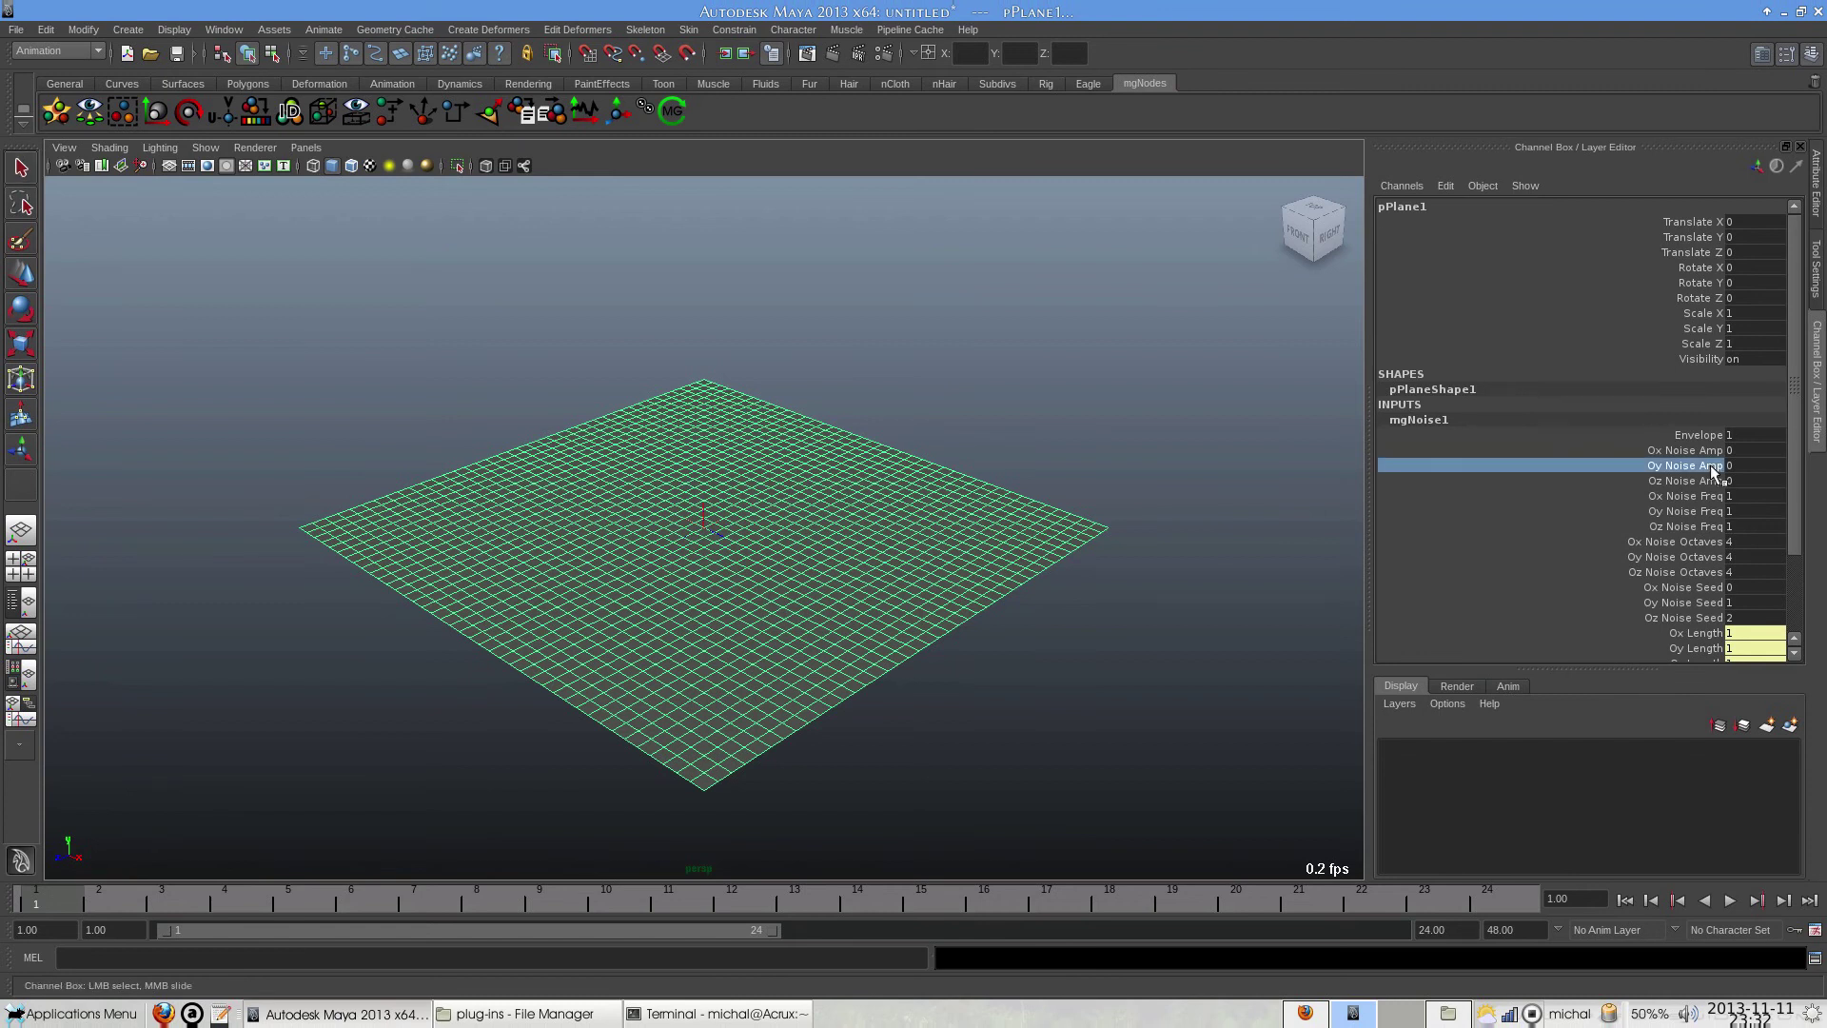
pyautogui.moveTo(1011, 468); pyautogui.dragTo(1012, 473, button='middle')
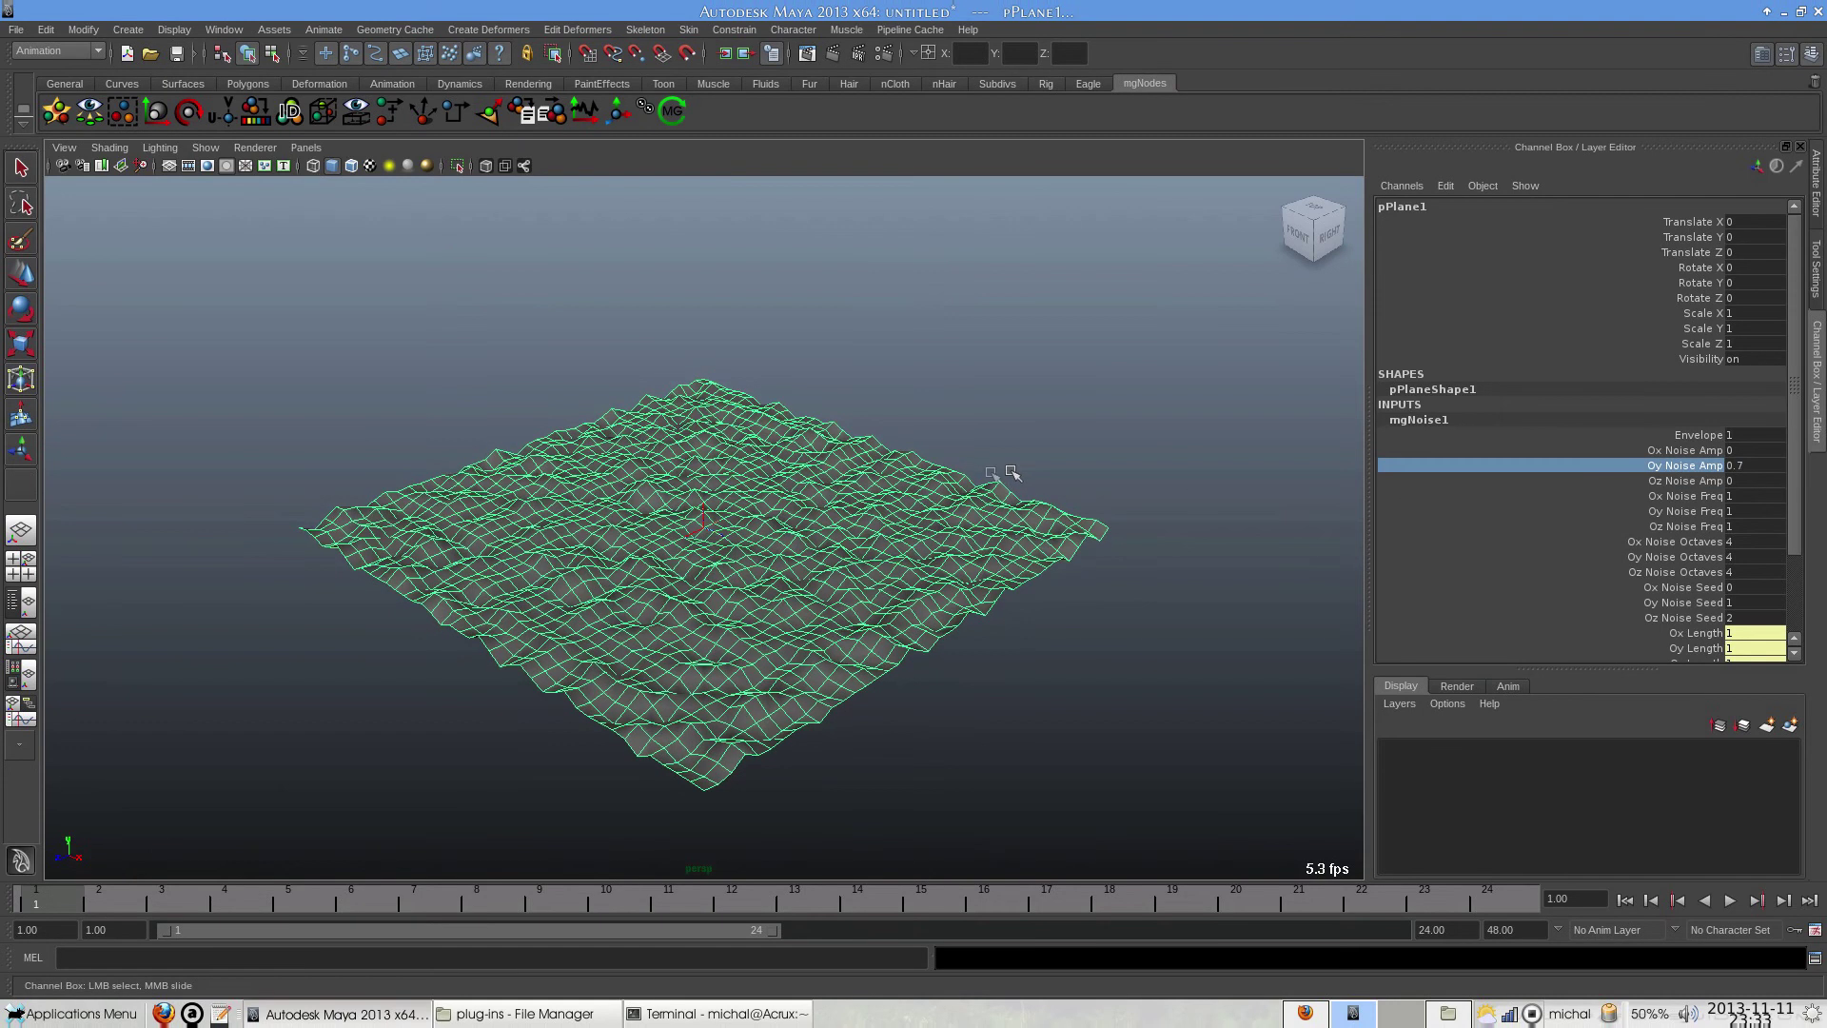
pyautogui.click(1732, 513)
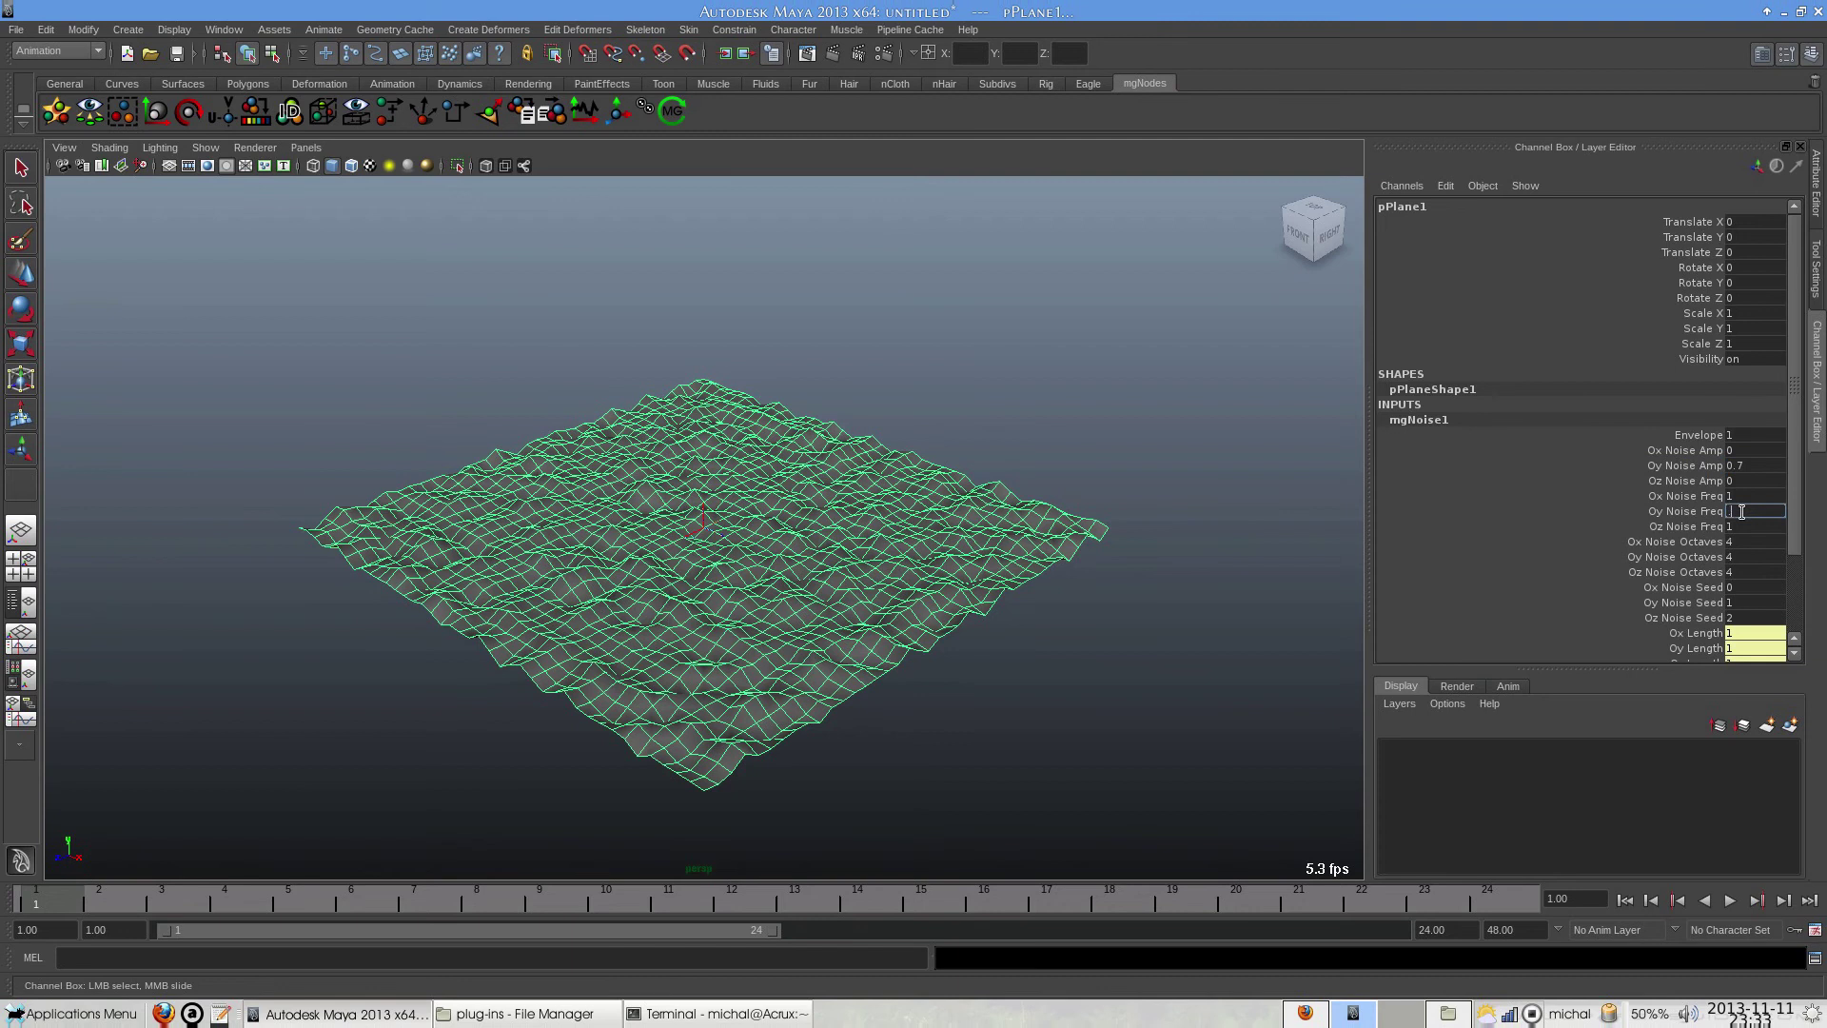
pyautogui.write('0.5')
pyautogui.press('Return')
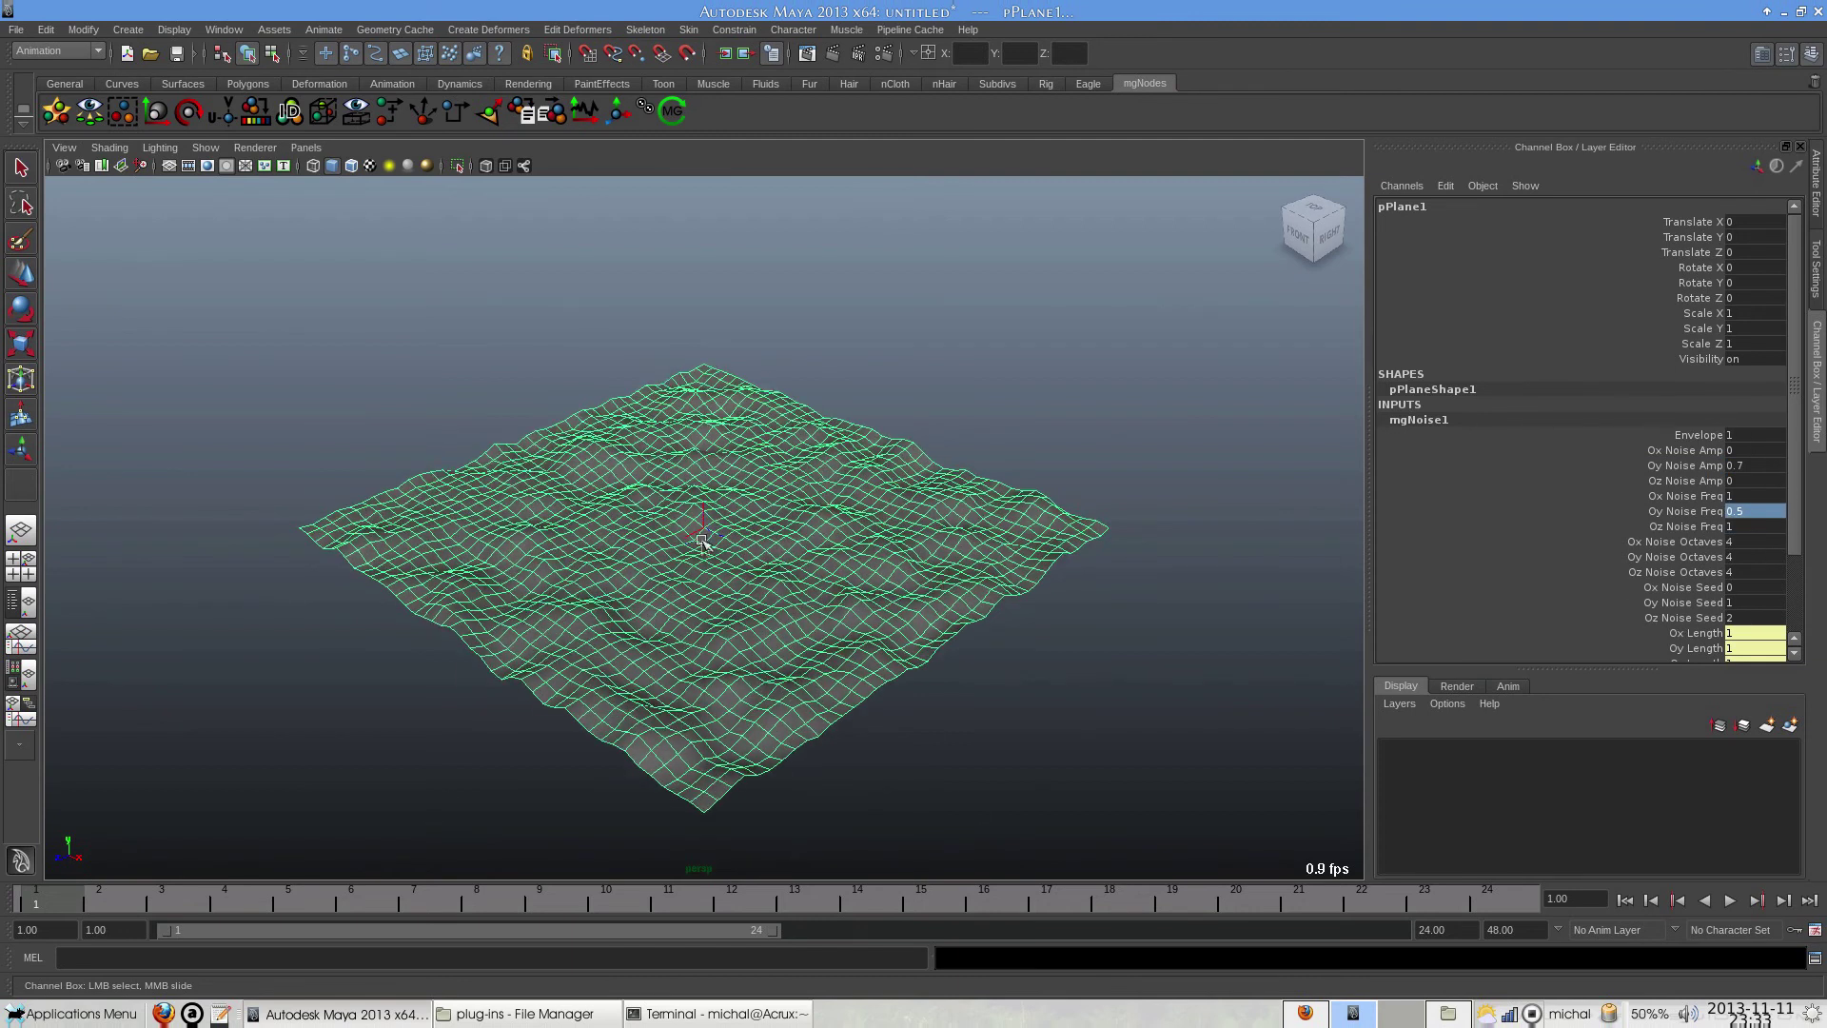
# Select CloverGroup in the park scene and move the clover across the ground.
pyautogui.press('space')
pyautogui.click(139, 286)
pyautogui.press('w')
pyautogui.moveTo(889, 552); pyautogui.dragTo(828, 533)
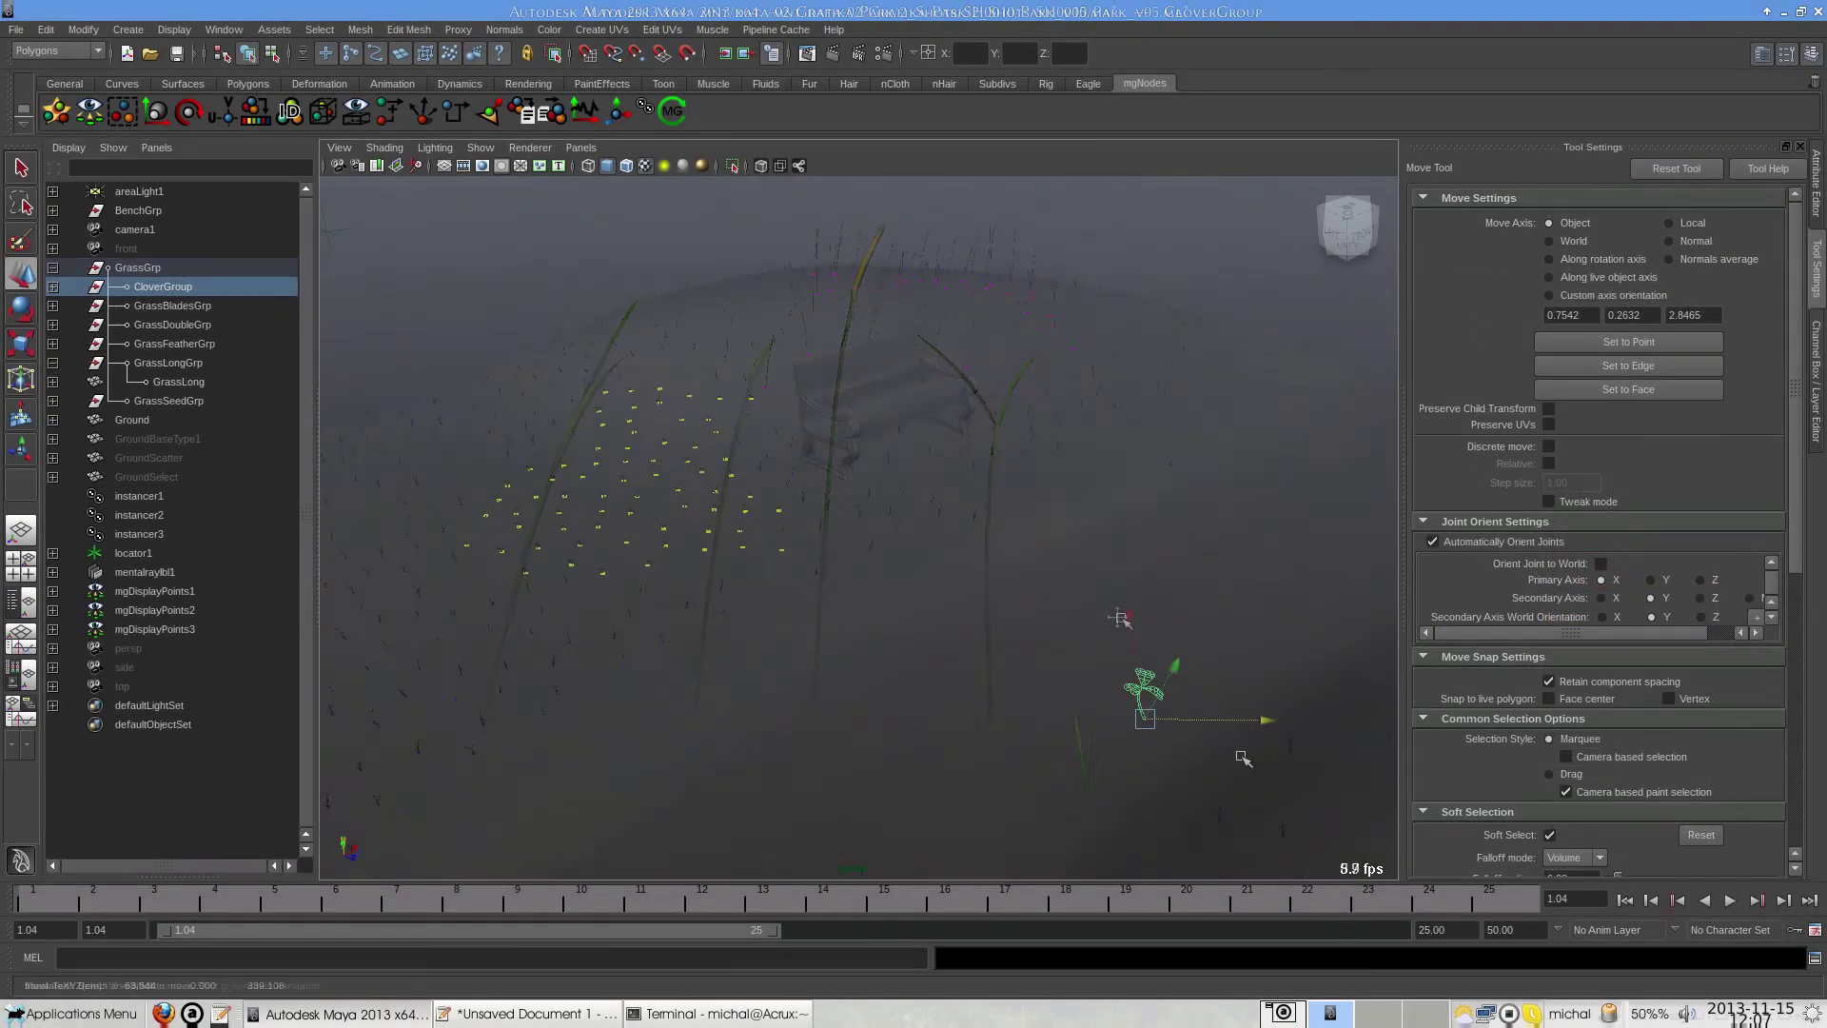
# Select the Ground mesh in the park scene and hide it.
pyautogui.press('q')
pyautogui.click(769, 647)
pyautogui.hotkey('ctrl', 'h')
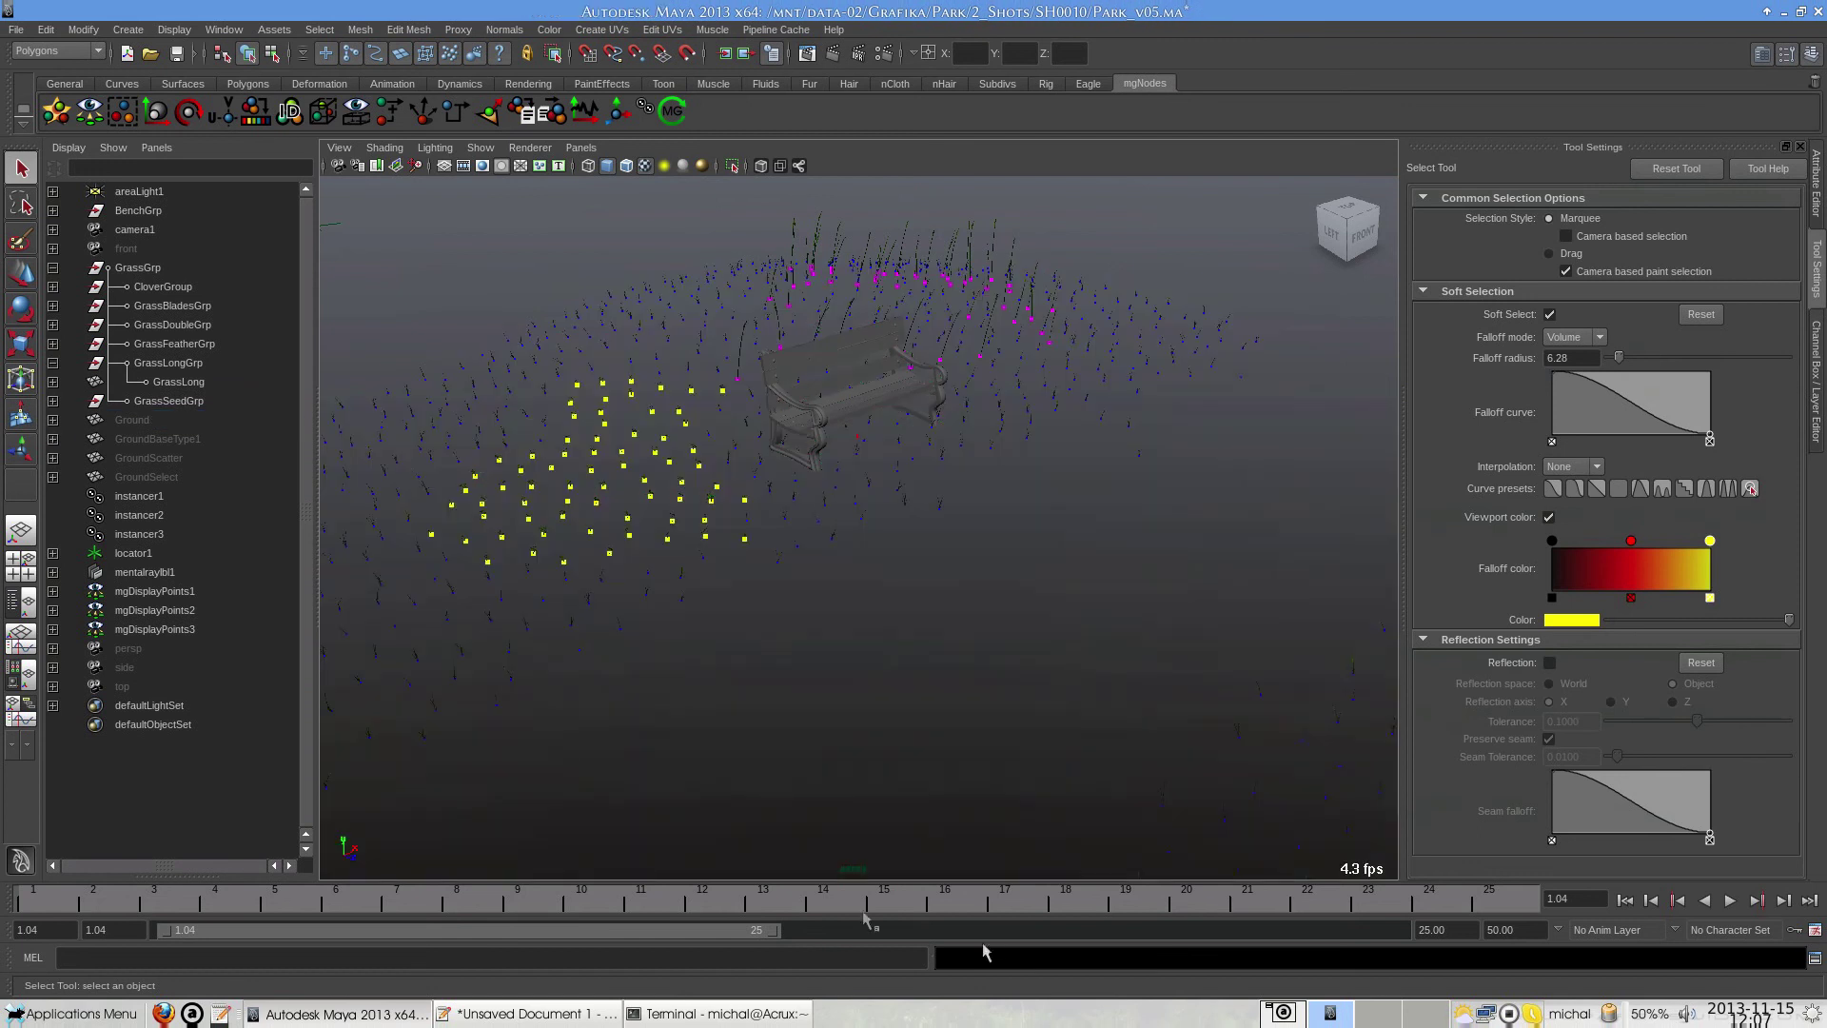
# Show GroundBaseType1 and paint red and light green vertex color areas around the bench in Replace mode.
pyautogui.click(157, 439)
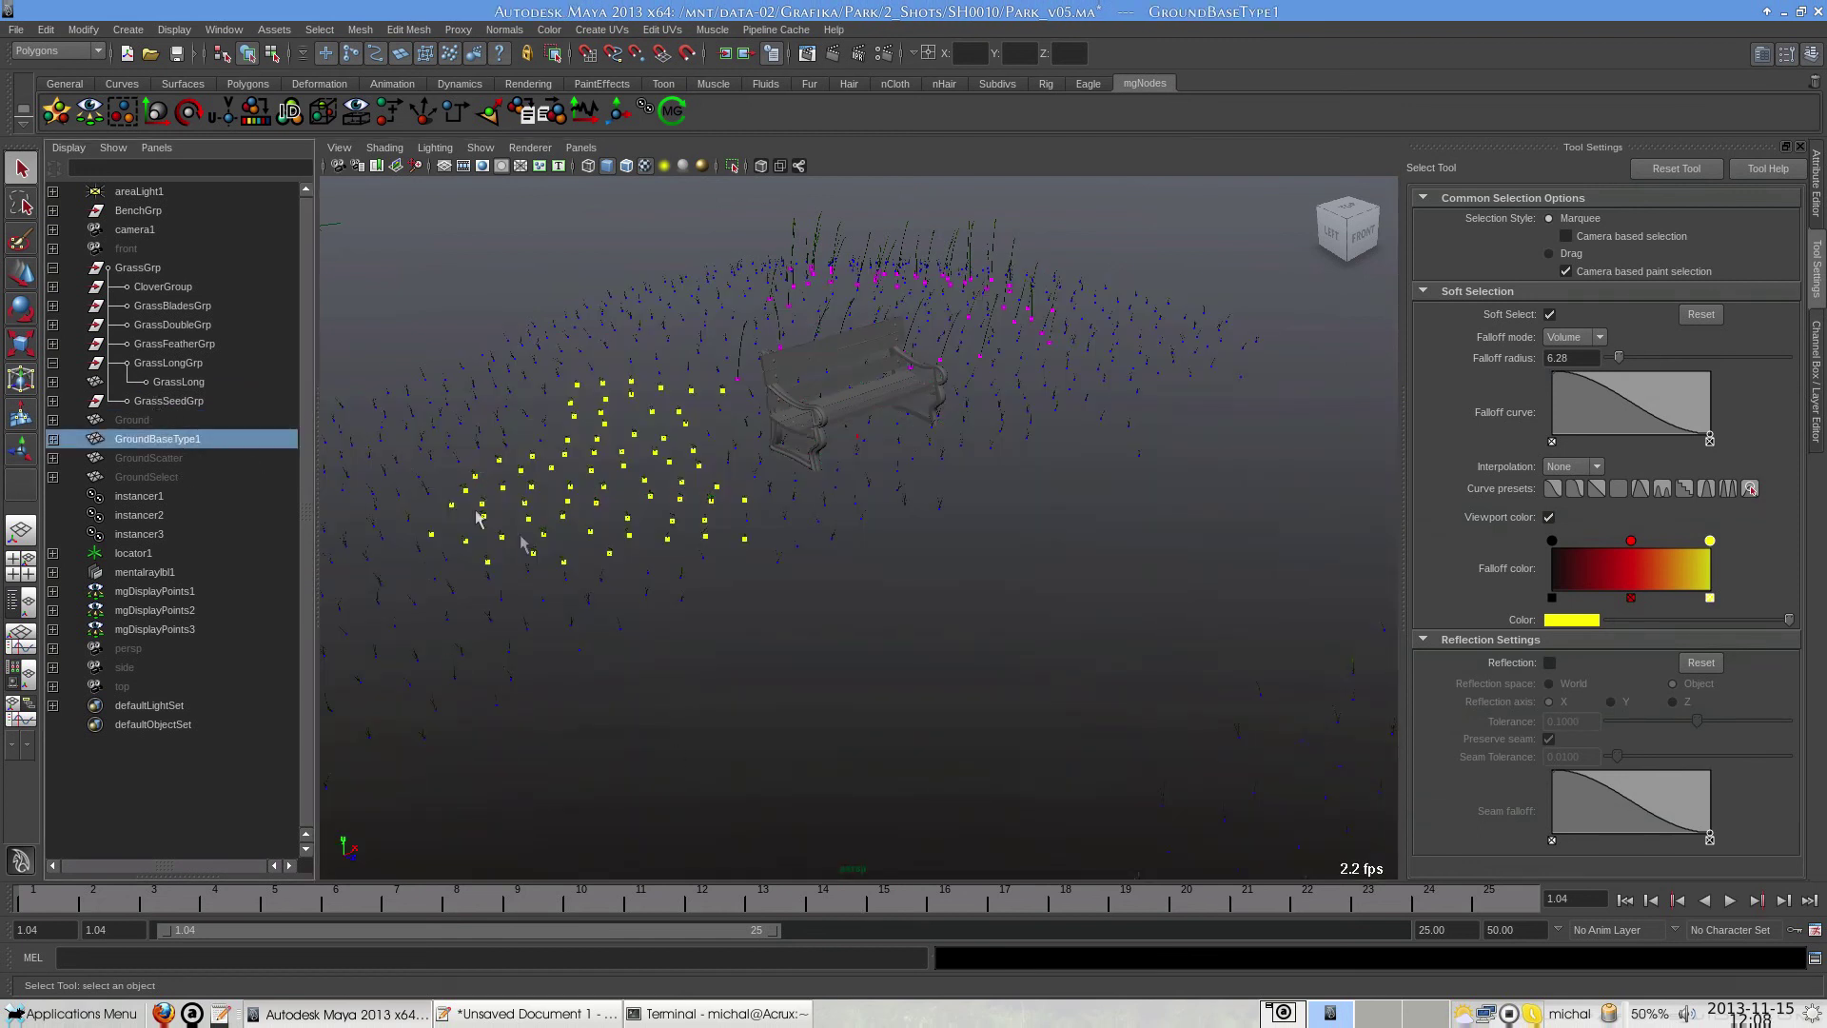
pyautogui.hotkey('shift', 'h')
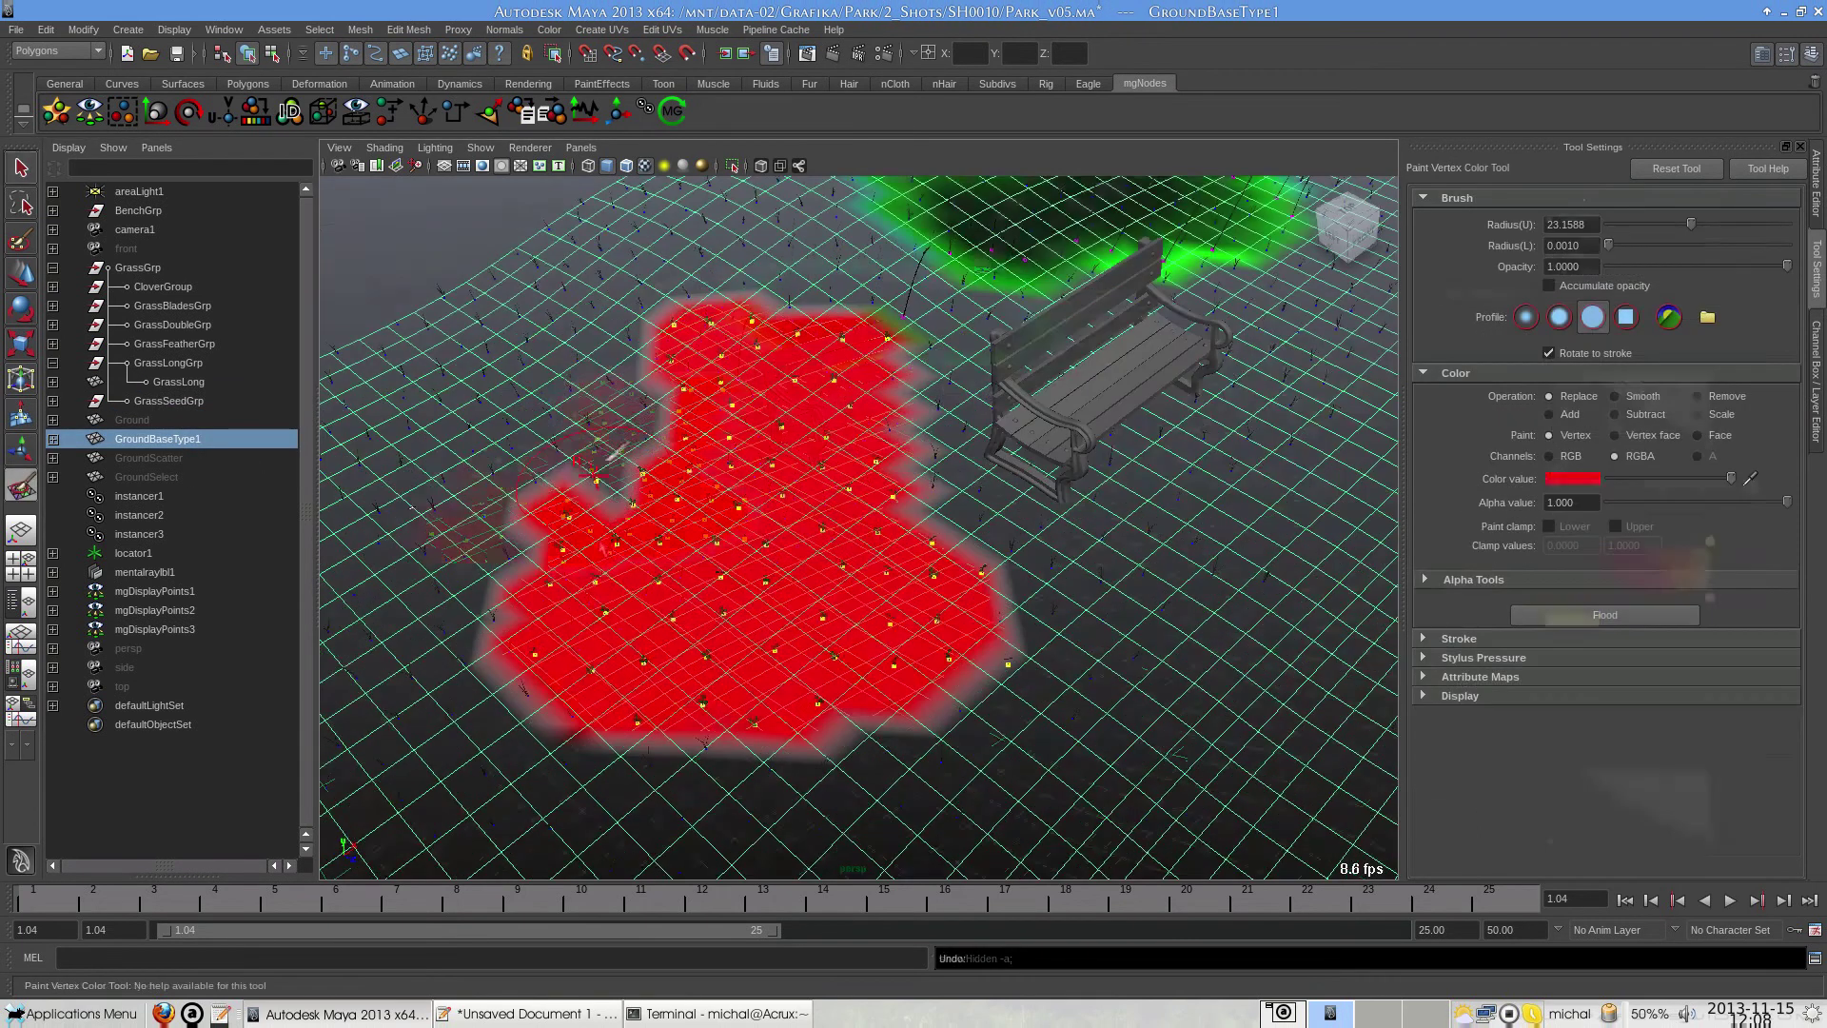
pyautogui.moveTo(605, 467)
pyautogui.mouseDown()
pyautogui.moveTo(649, 406)
pyautogui.moveTo(626, 368)
pyautogui.mouseUp()
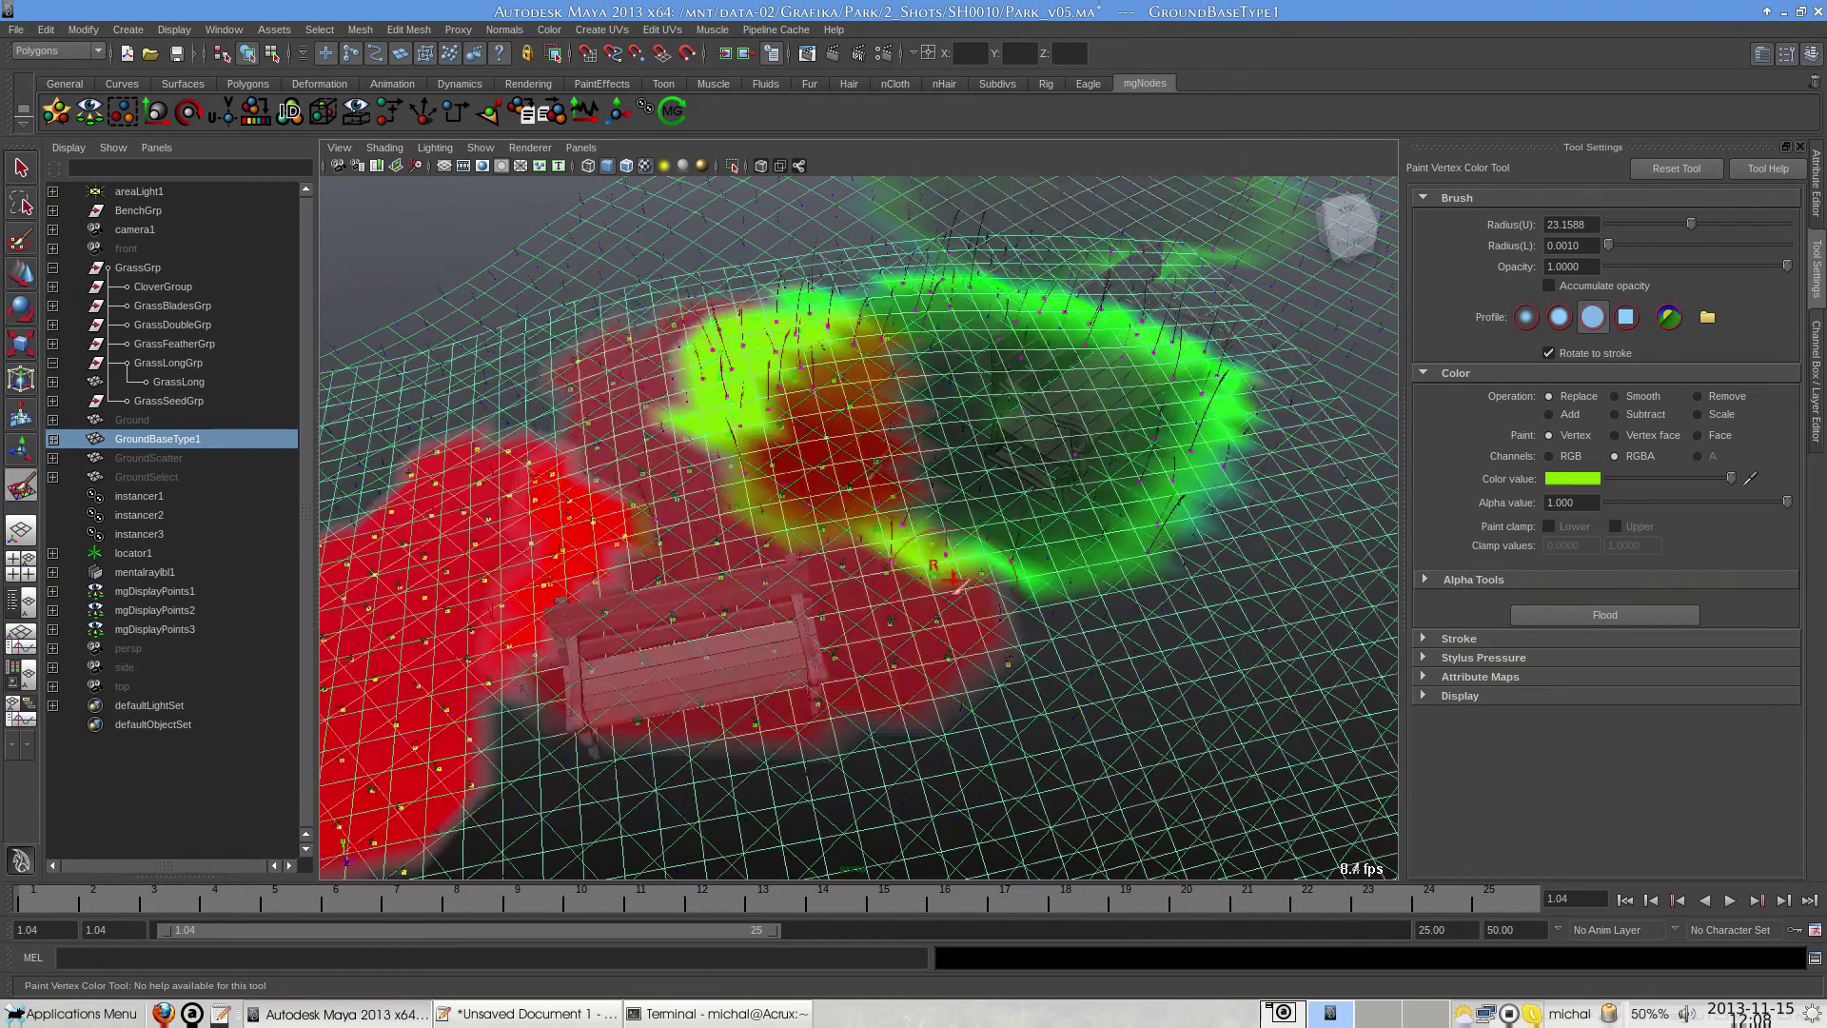
pyautogui.moveTo(914, 628)
pyautogui.mouseDown()
pyautogui.moveTo(1008, 639)
pyautogui.moveTo(1064, 610)
pyautogui.moveTo(1104, 571)
pyautogui.moveTo(1056, 589)
pyautogui.moveTo(1033, 520)
pyautogui.mouseUp()
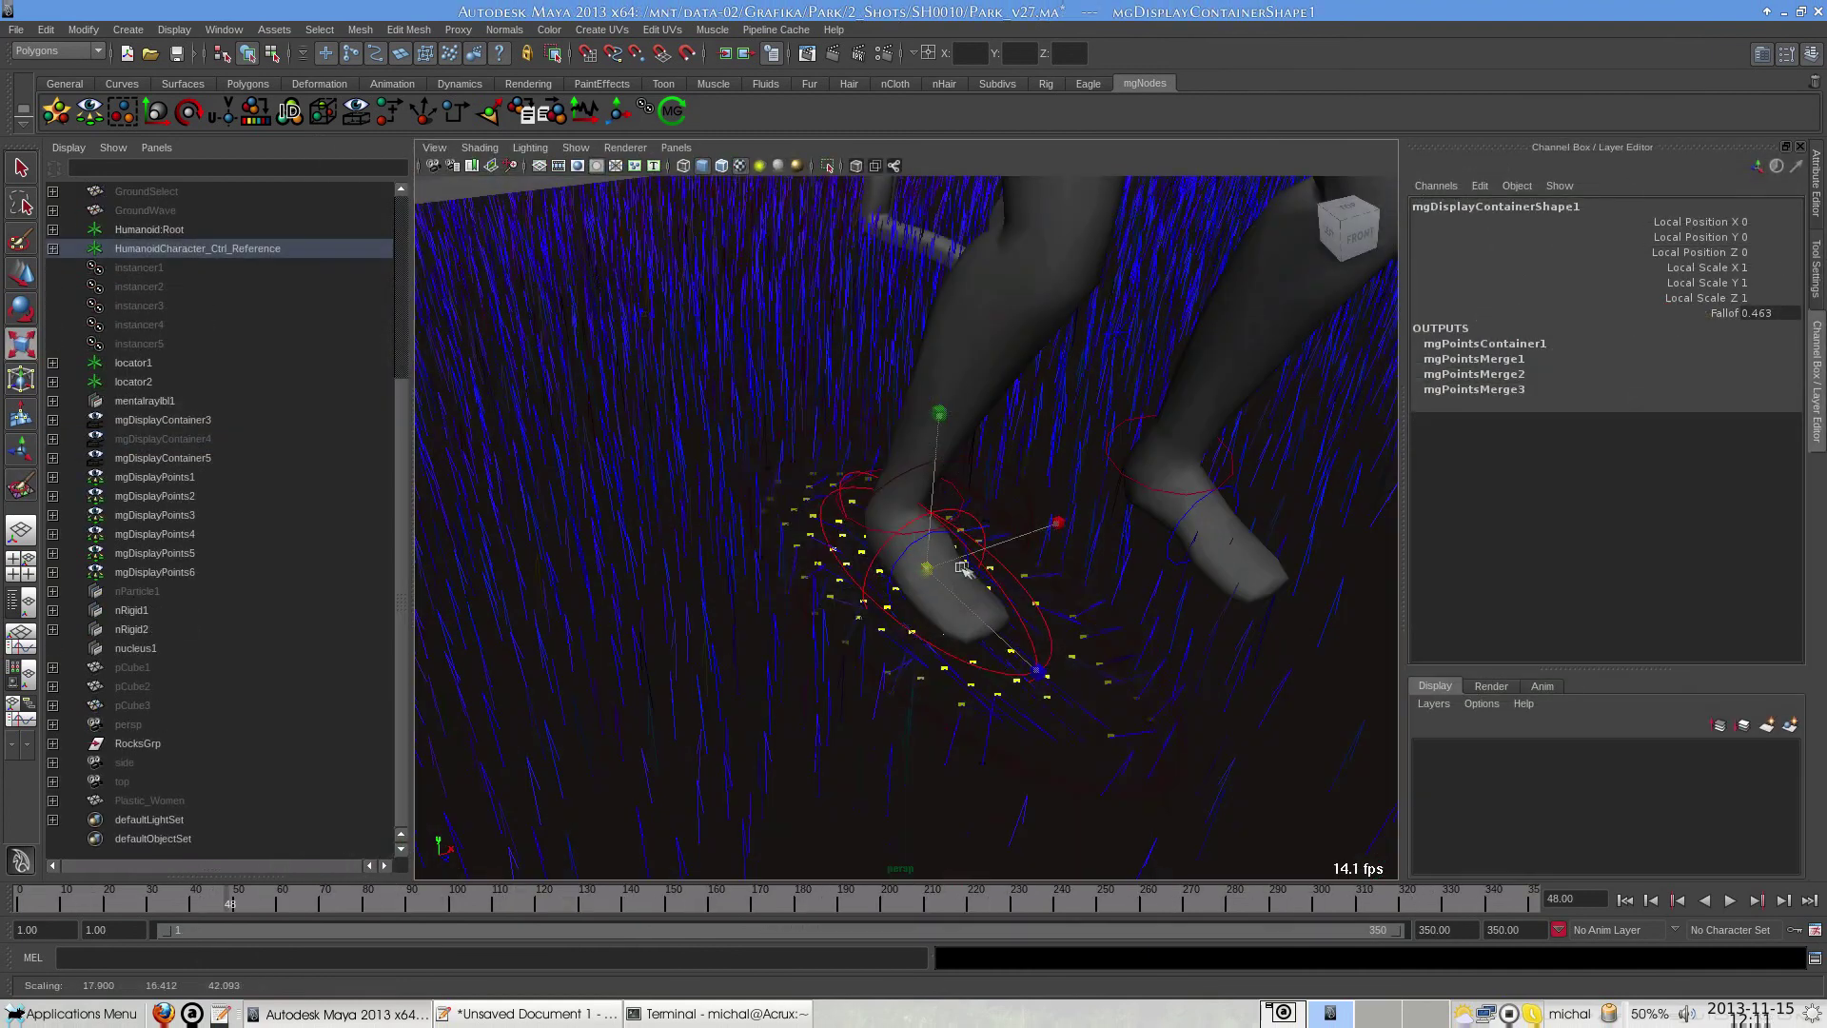
# Play back the grass animation around the walking character's feet and the feathered eagle's animation.
pyautogui.moveTo(234, 899); pyautogui.dragTo(181, 906)
pyautogui.hotkey('alt', 'v')
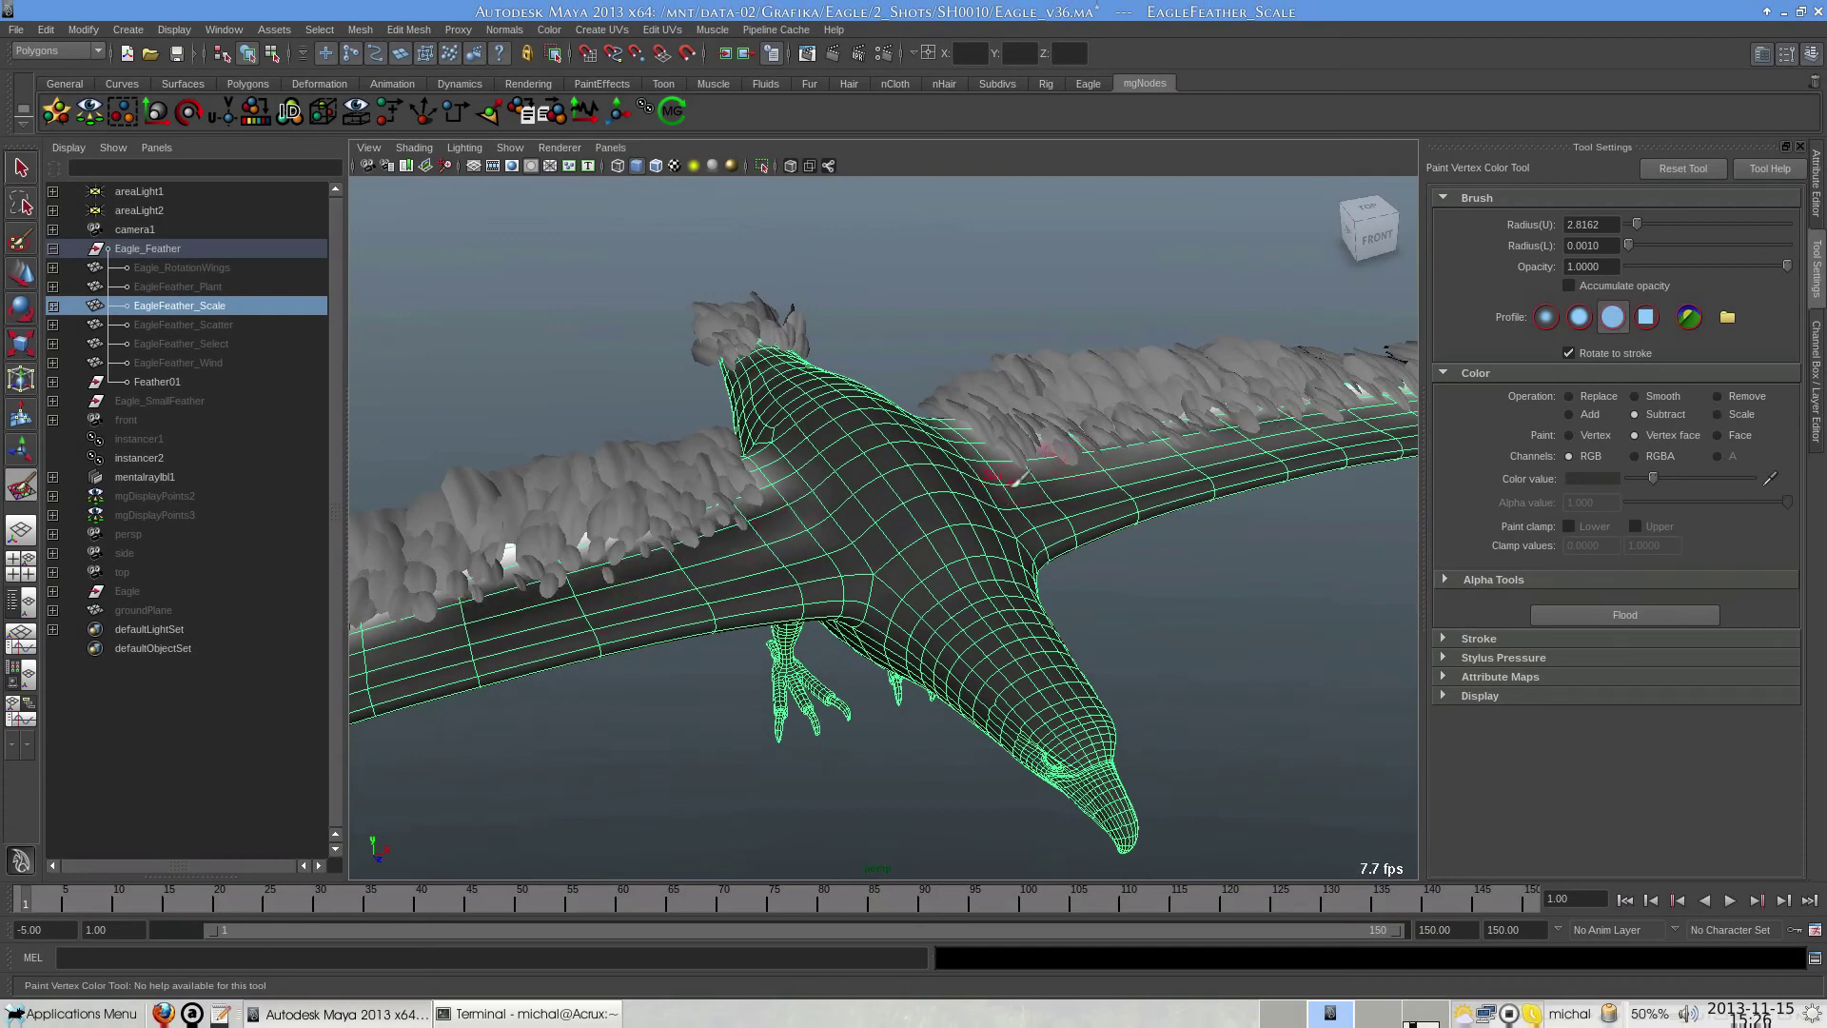
pyautogui.click(1730, 899)
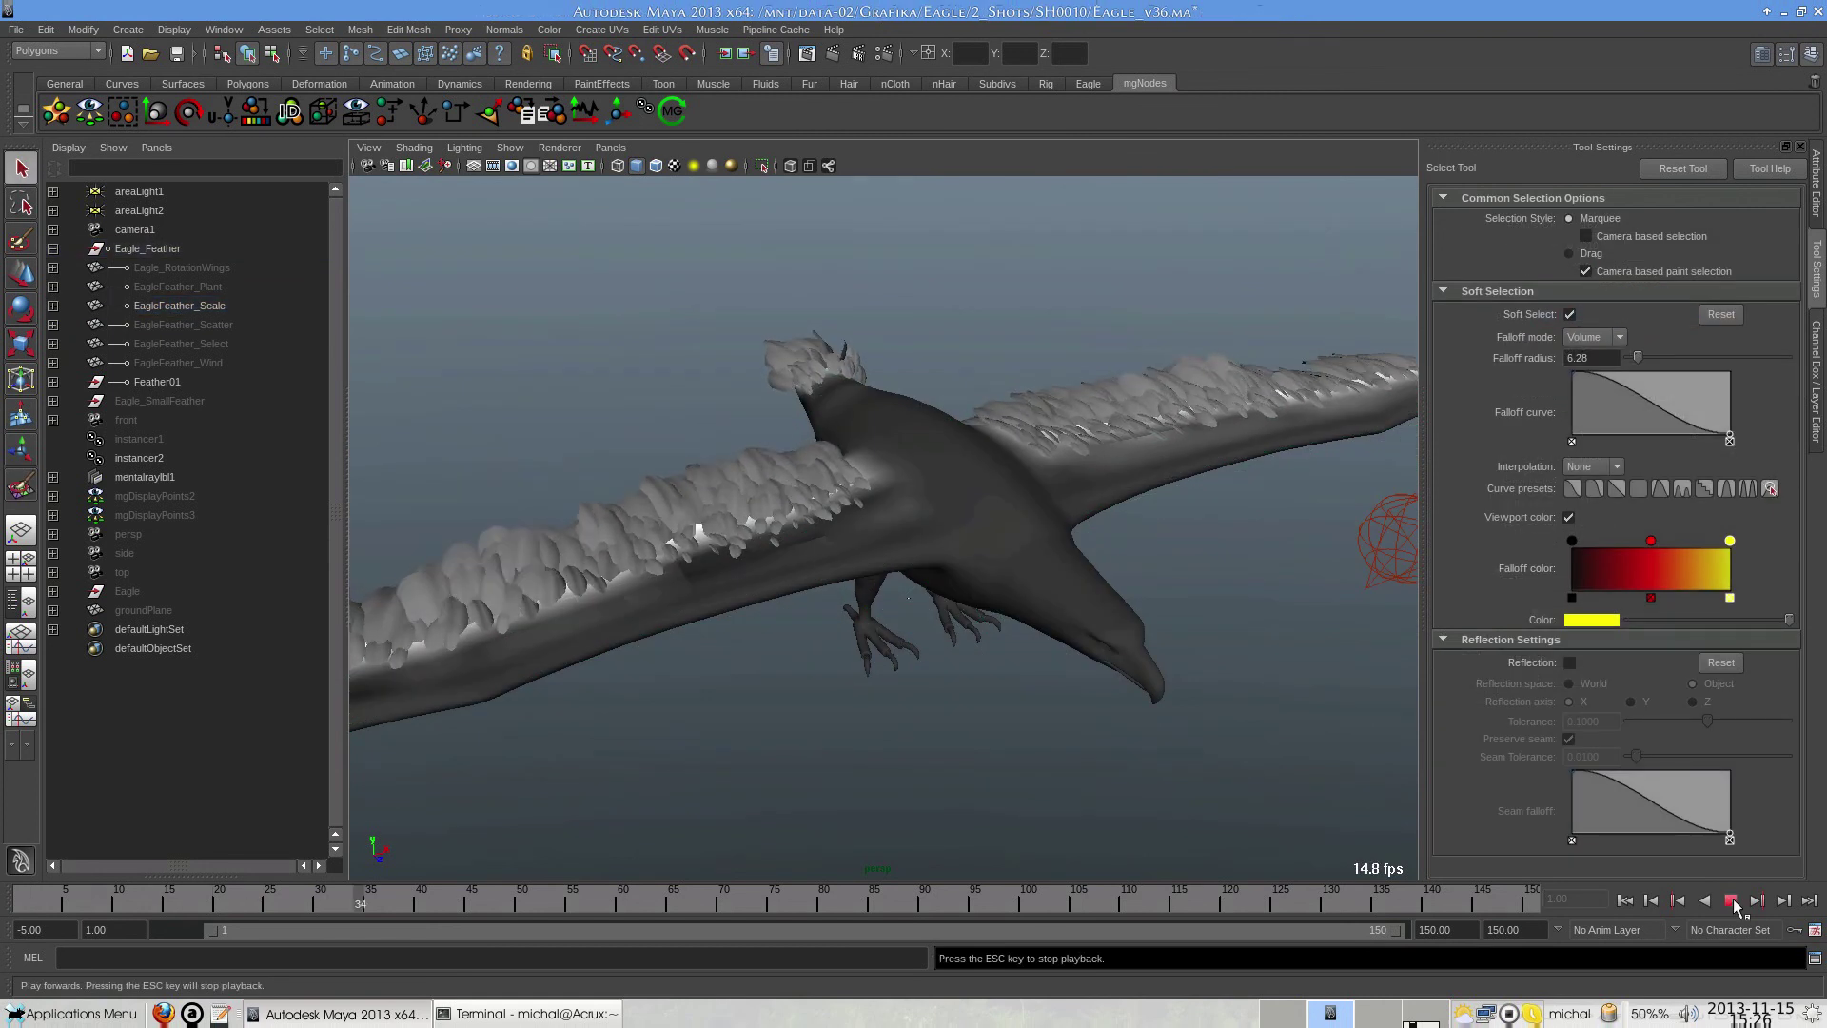